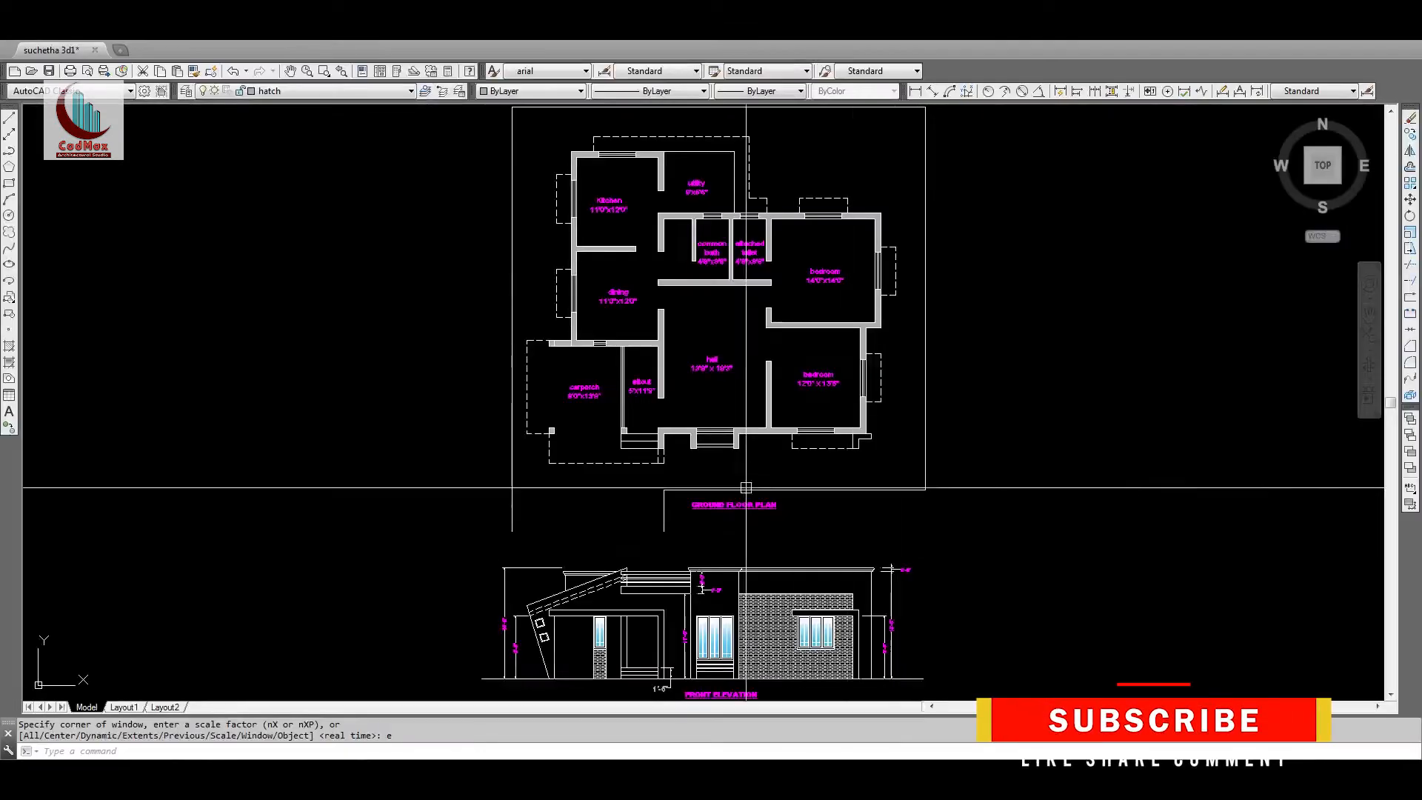
Step: Examine the ground floor plan and the front elevation with its height dimensions
middle_click_drag(770, 240, 757, 271)
mouse_move(722, 399)
middle_mouse_down()
mouse_move(720, 339)
mouse_move(717, 350)
middle_mouse_up()
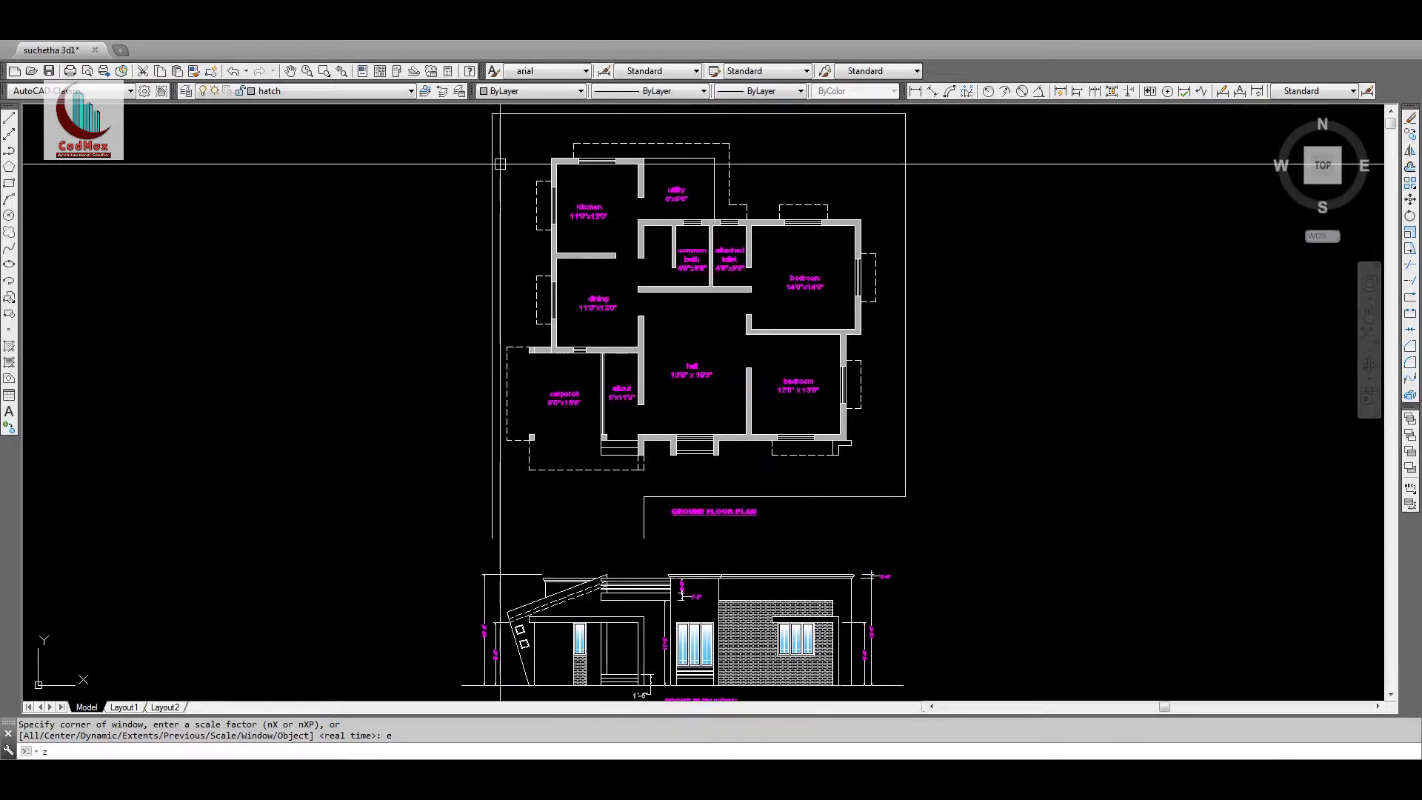
left_click(467, 109)
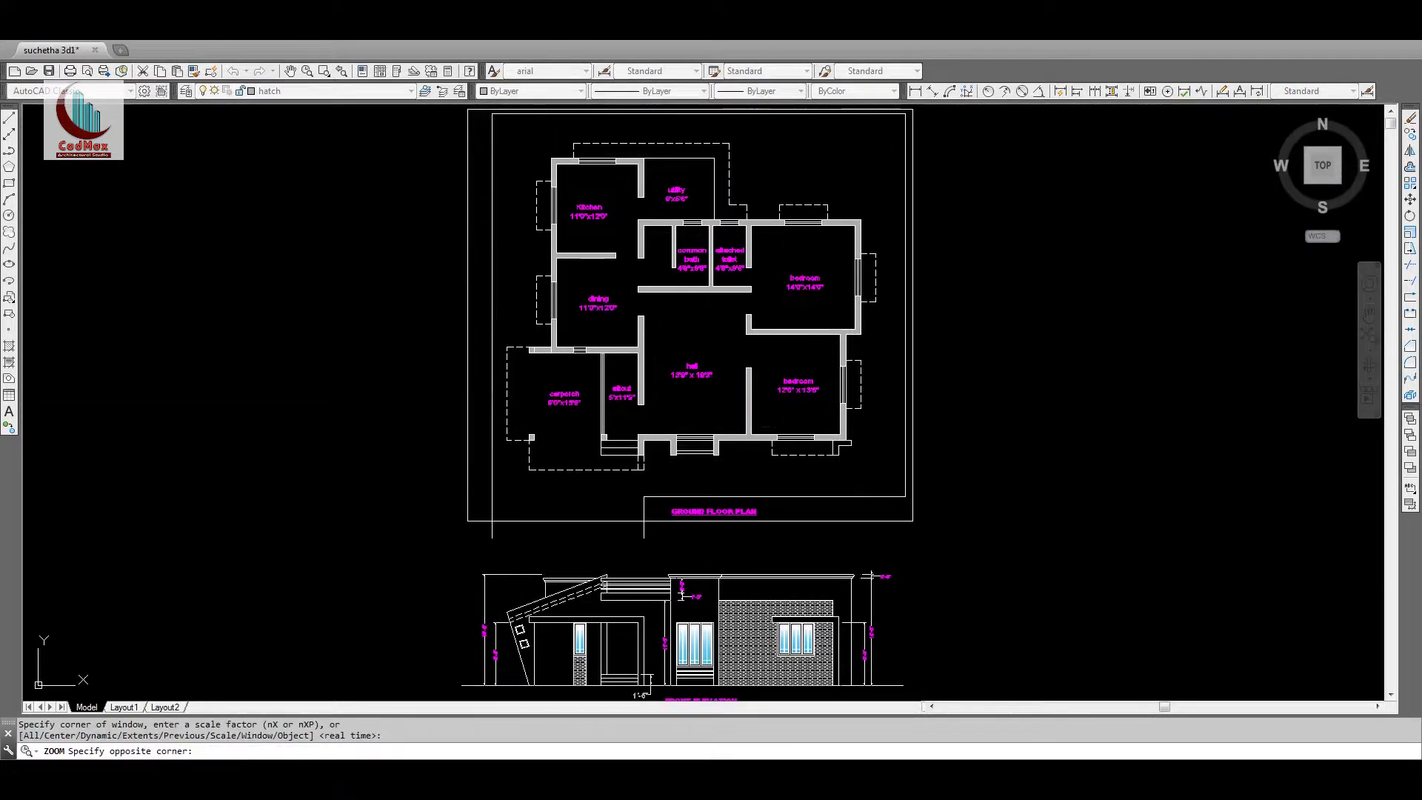
left_click(913, 520)
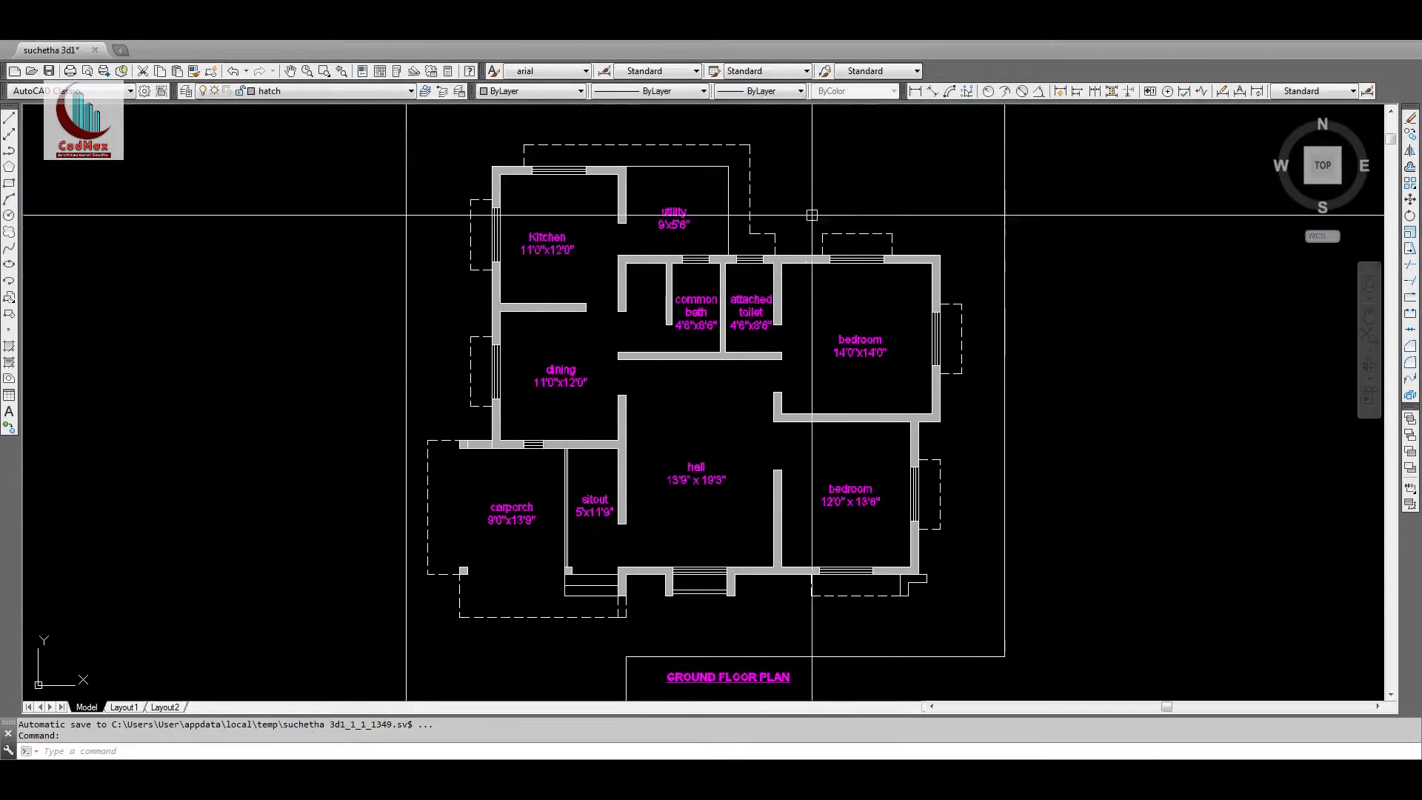
middle_click_drag(881, 324, 872, 318)
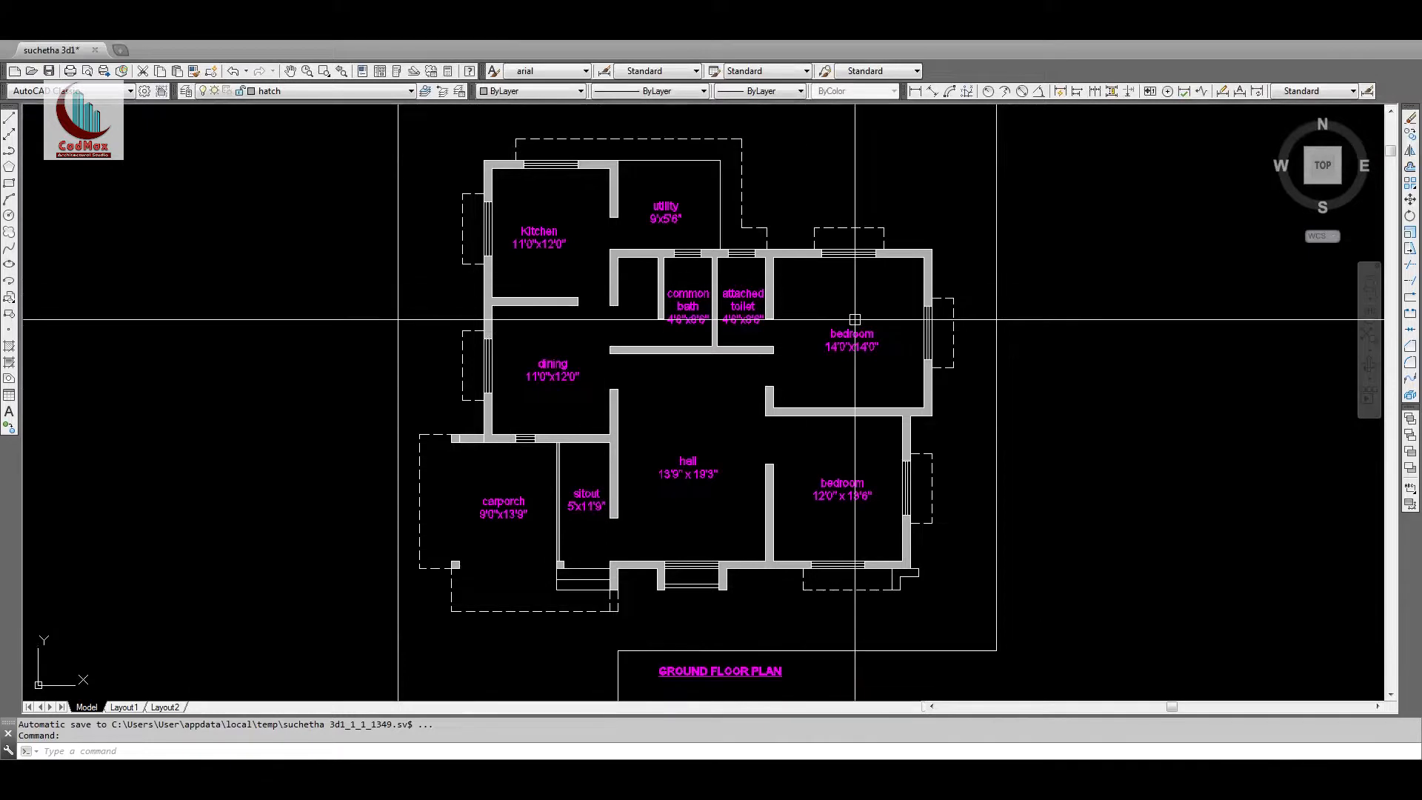
middle_click_drag(877, 486, 839, 230)
middle_click_drag(836, 449, 856, 351)
type("z")
key("Return")
left_click(333, 383)
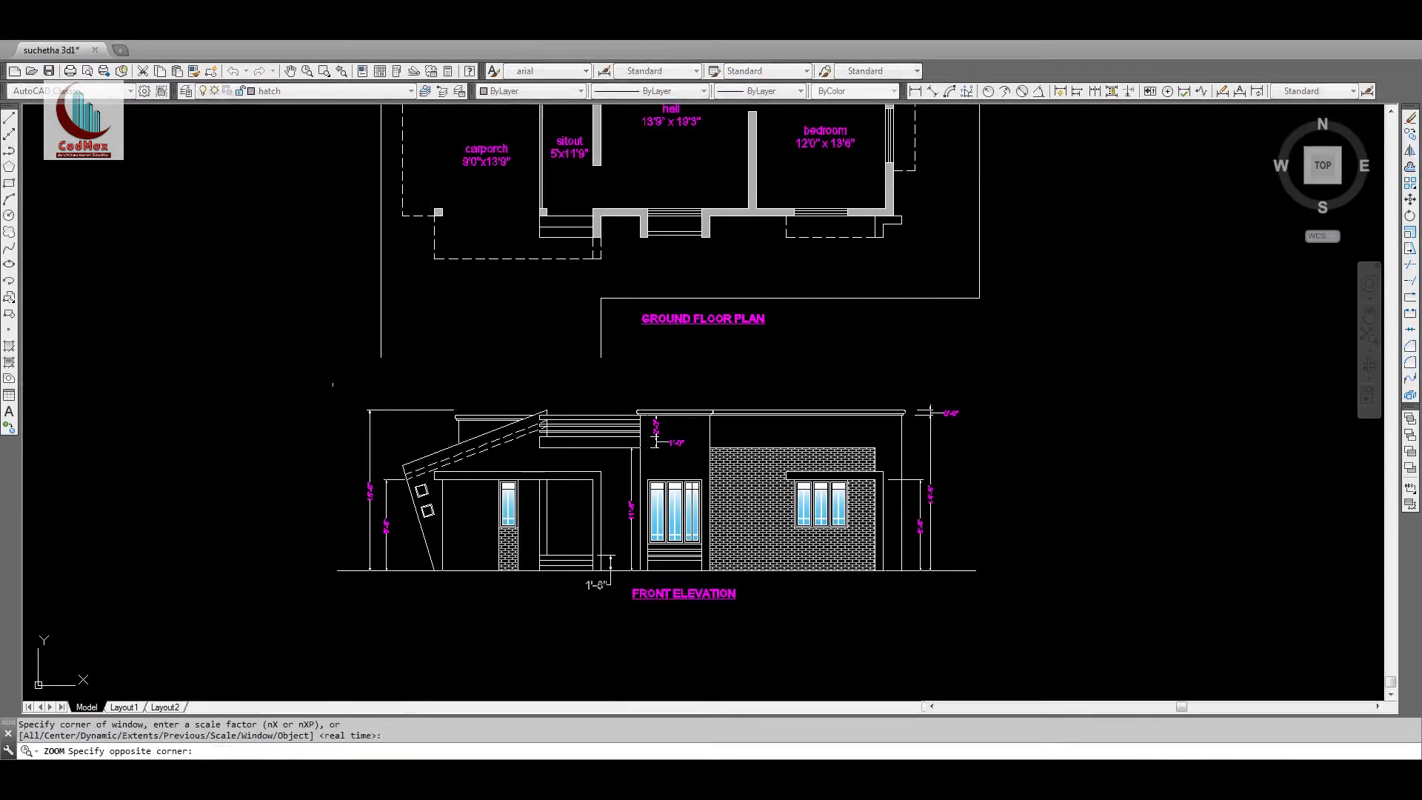
left_click(996, 608)
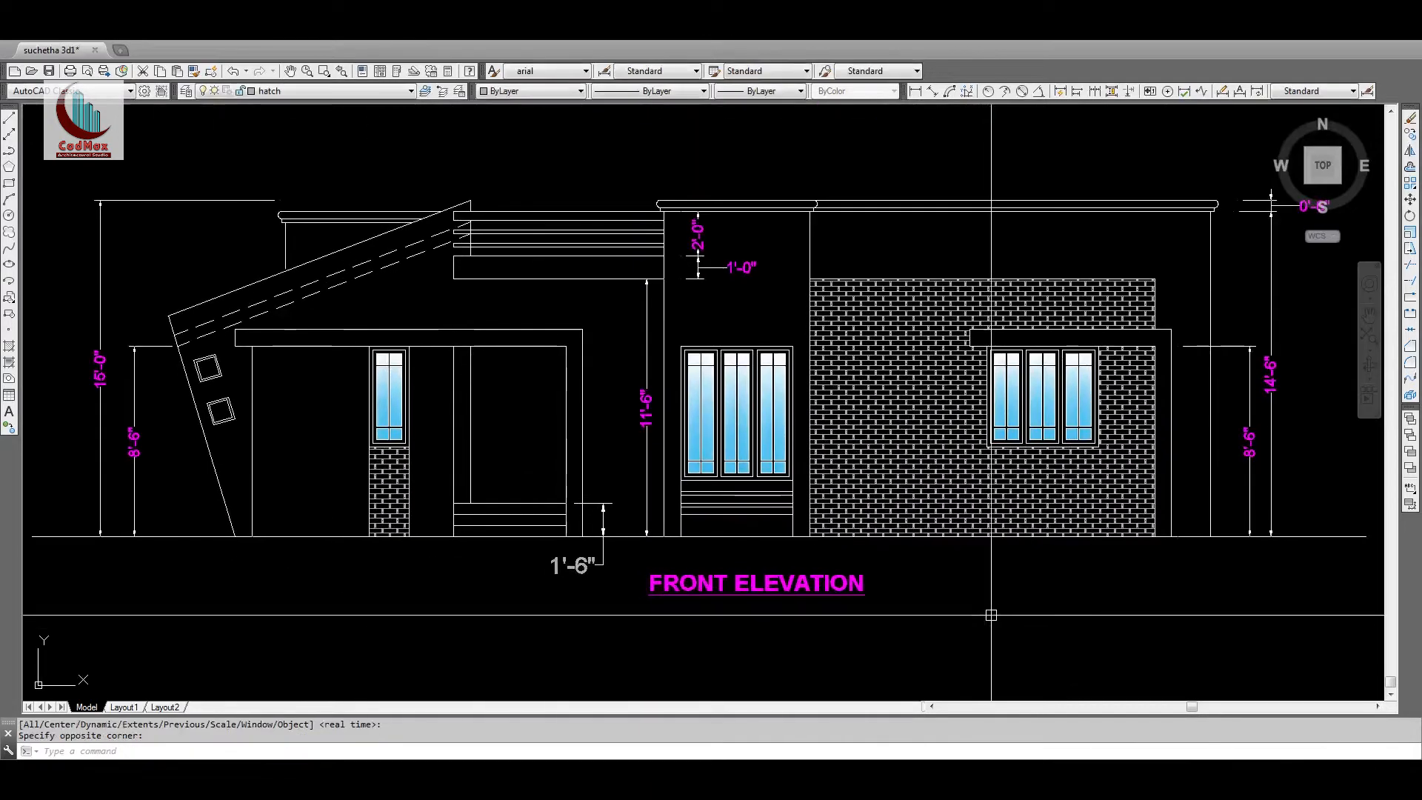
key("Return")
key("Return")
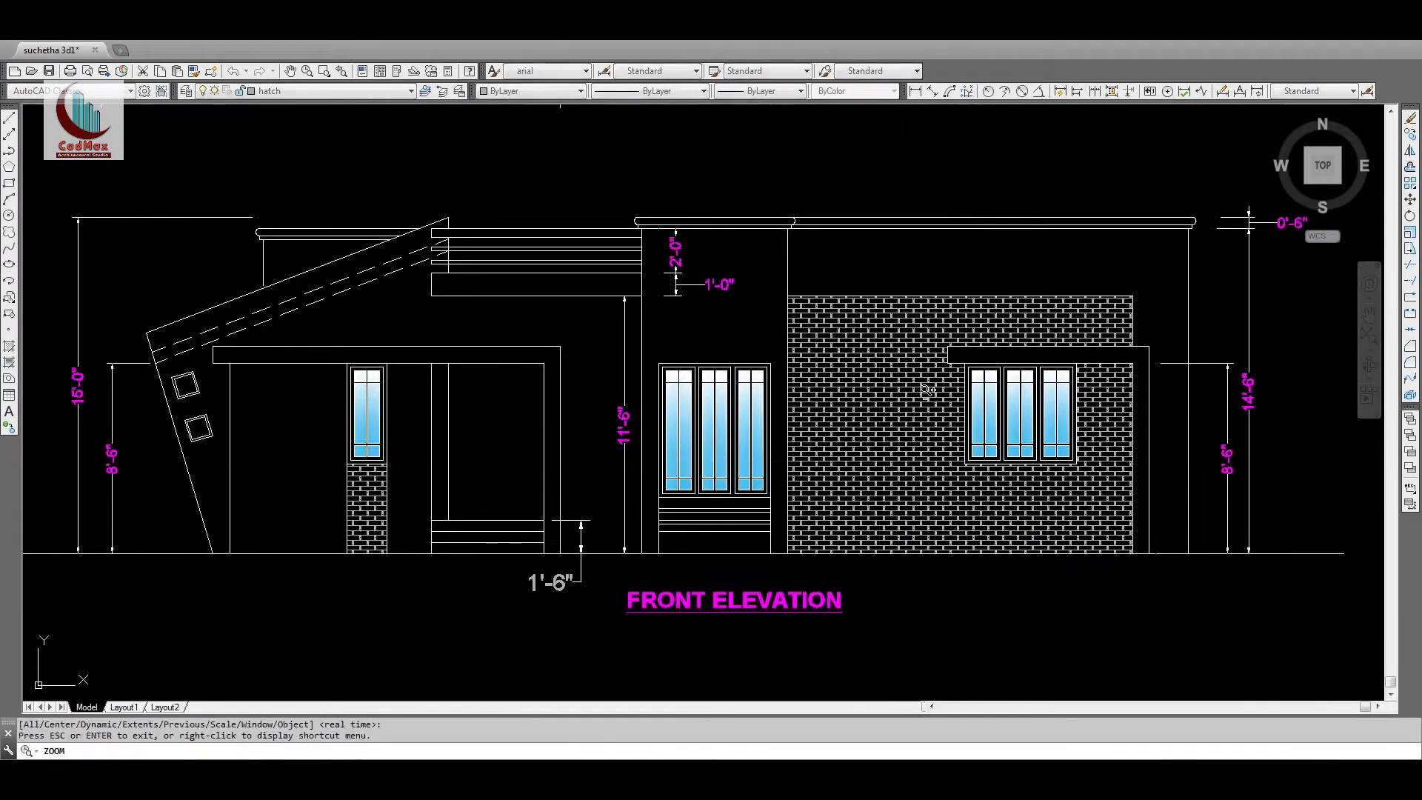
left_click_drag(851, 463, 859, 482)
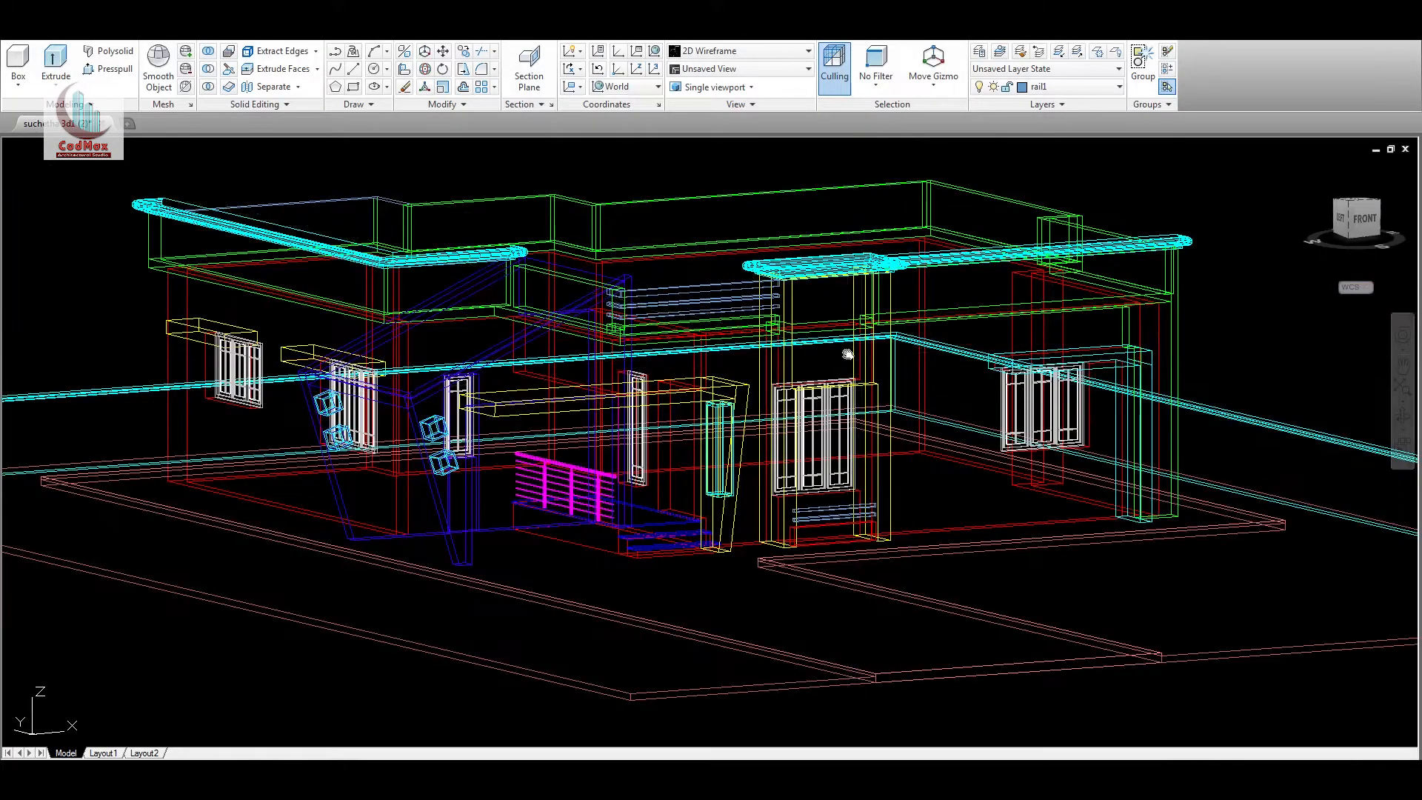
Step: Display the 3D house model as Shaded with edges and inspect its front and left sides from several angles
middle_click_drag(819, 376, 896, 333, "shift")
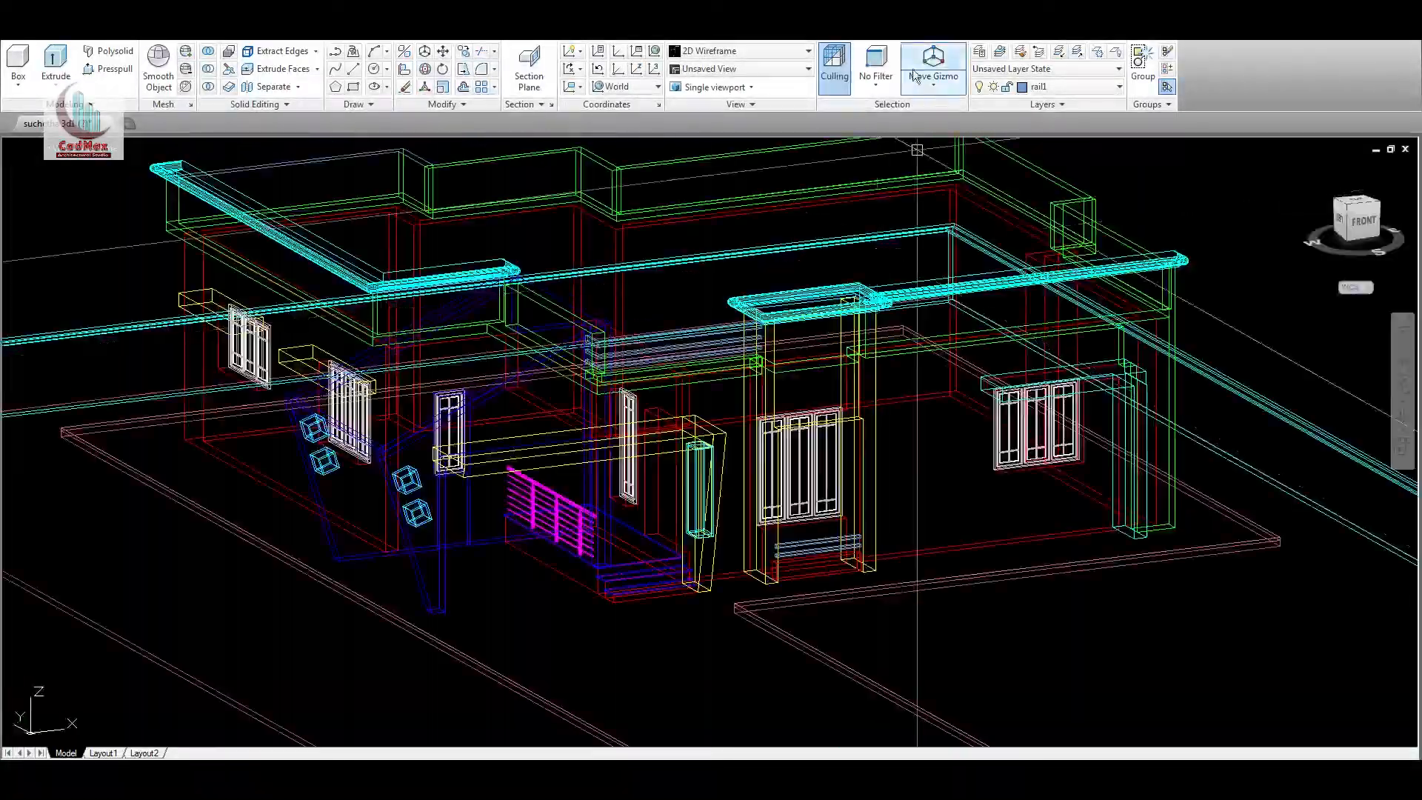
left_click(771, 54)
left_click(892, 139)
mouse_move(717, 414)
middle_mouse_down()
mouse_move(728, 383)
mouse_move(829, 419)
mouse_move(624, 406)
mouse_move(692, 379)
middle_mouse_up()
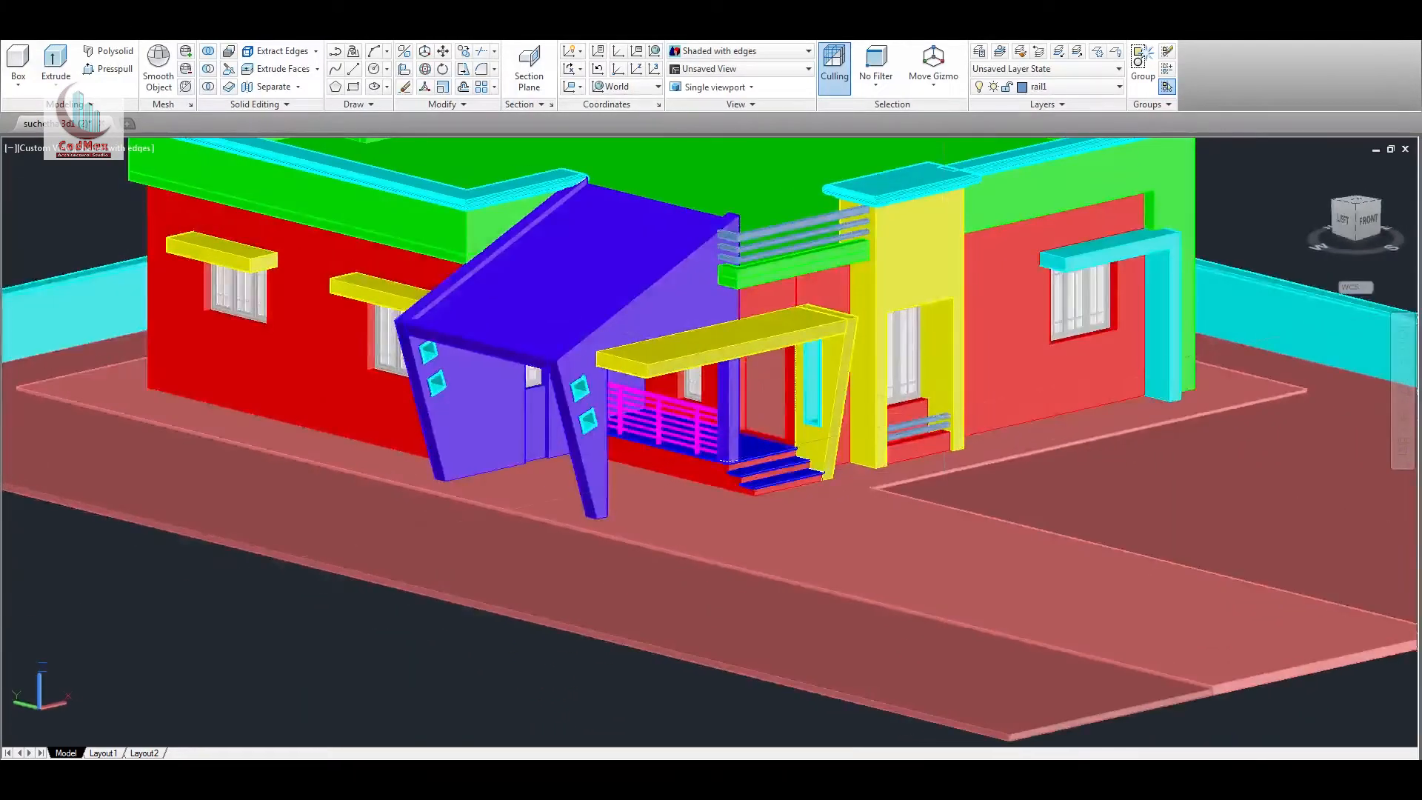
scroll(892, 410, "up", 3)
mouse_move(799, 428)
middle_mouse_down("shift")
mouse_move(876, 378)
mouse_move(720, 404)
mouse_move(696, 371)
mouse_move(664, 411)
mouse_move(811, 416)
middle_mouse_up("shift")
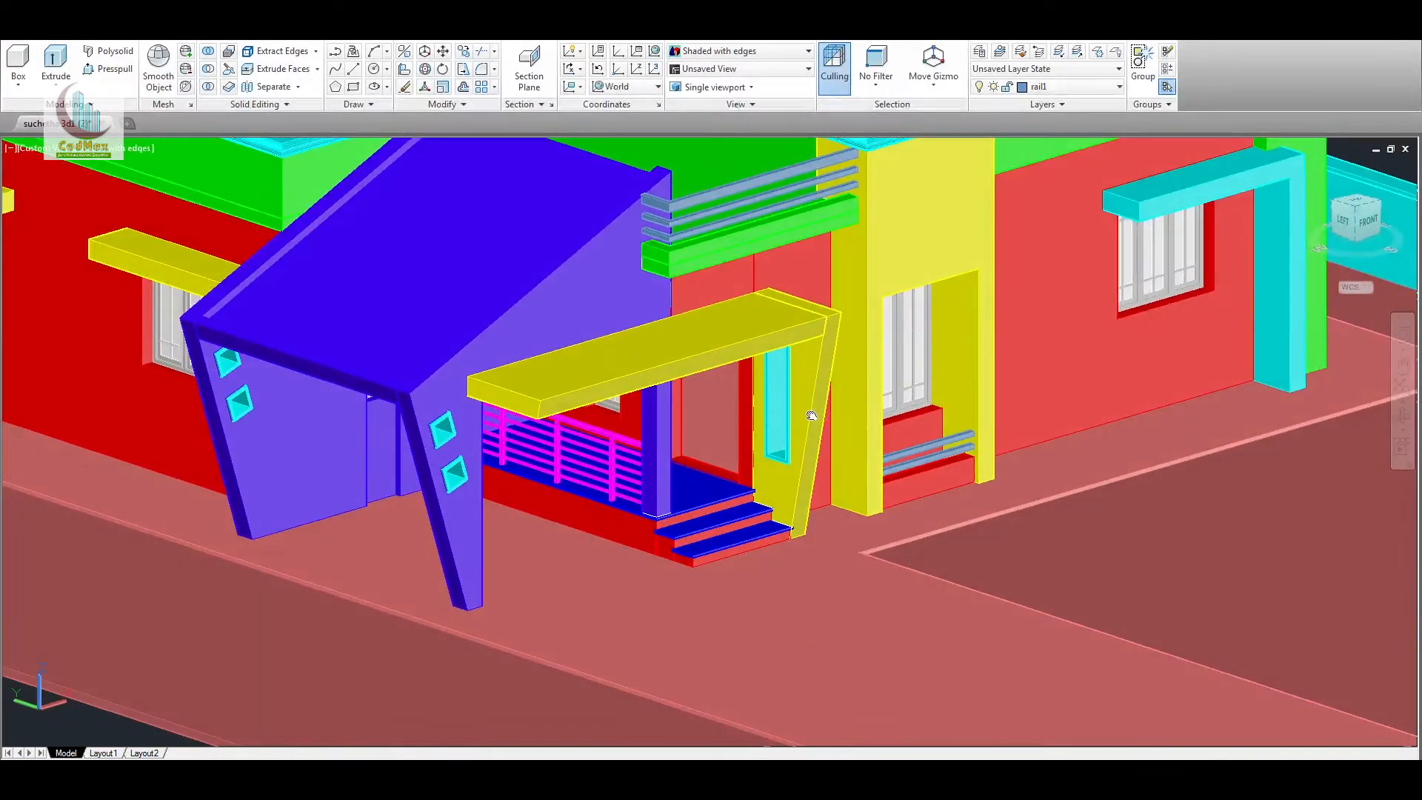
scroll(836, 406, "down", 6)
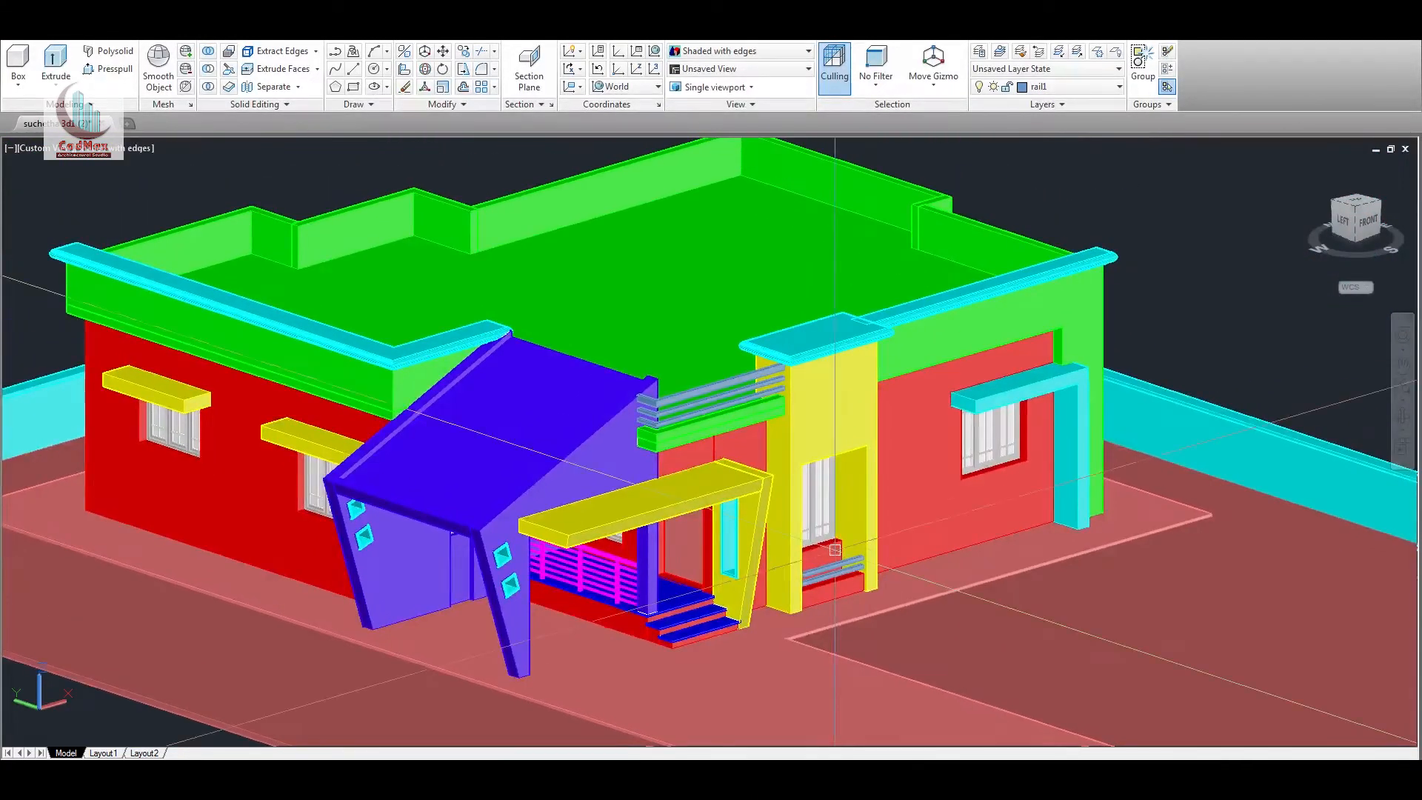
middle_click_drag(829, 542, 789, 498, "shift")
middle_click_drag(789, 497, 784, 492, "shift")
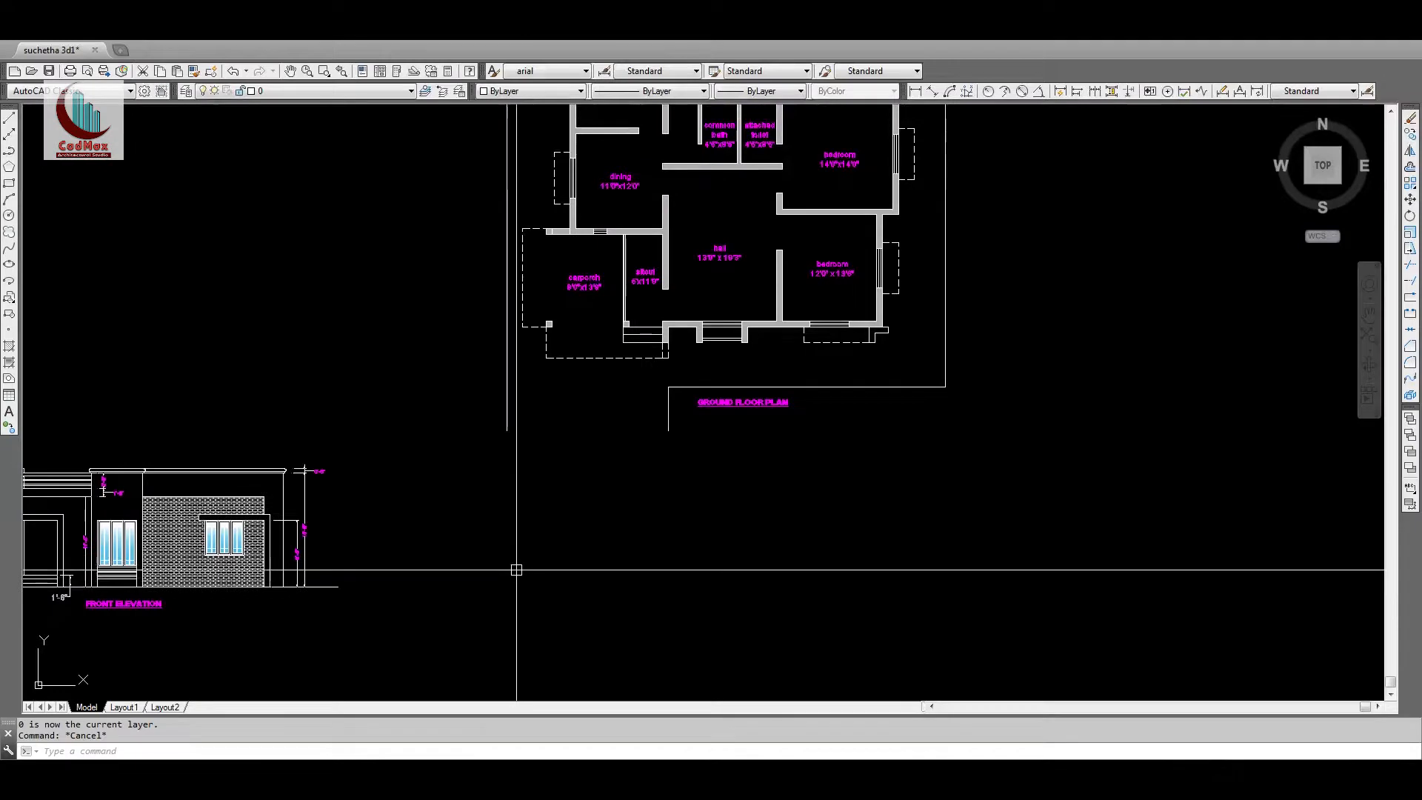
Step: Draw a horizontal ground line below the ground floor plan, continuing the front elevation's ground line to below the plot's right boundary
type("L")
key("Return")
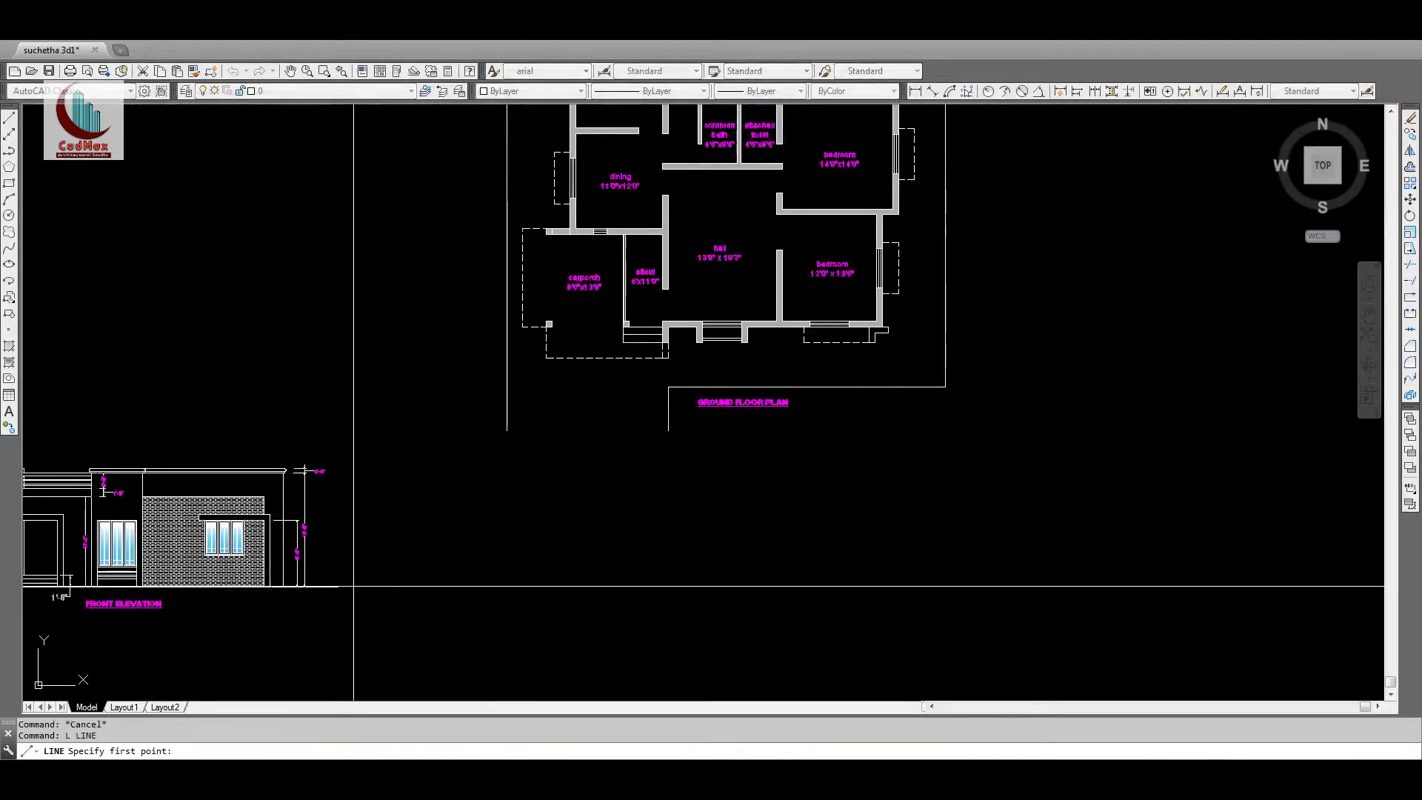
left_click(946, 592)
key("Escape")
Step: Move the new ground line horizontally to the right by about 3'-5", separating it from the existing elevation
type("m")
key("Return")
left_click(901, 625)
left_click(837, 556)
key("Return")
left_click(736, 515)
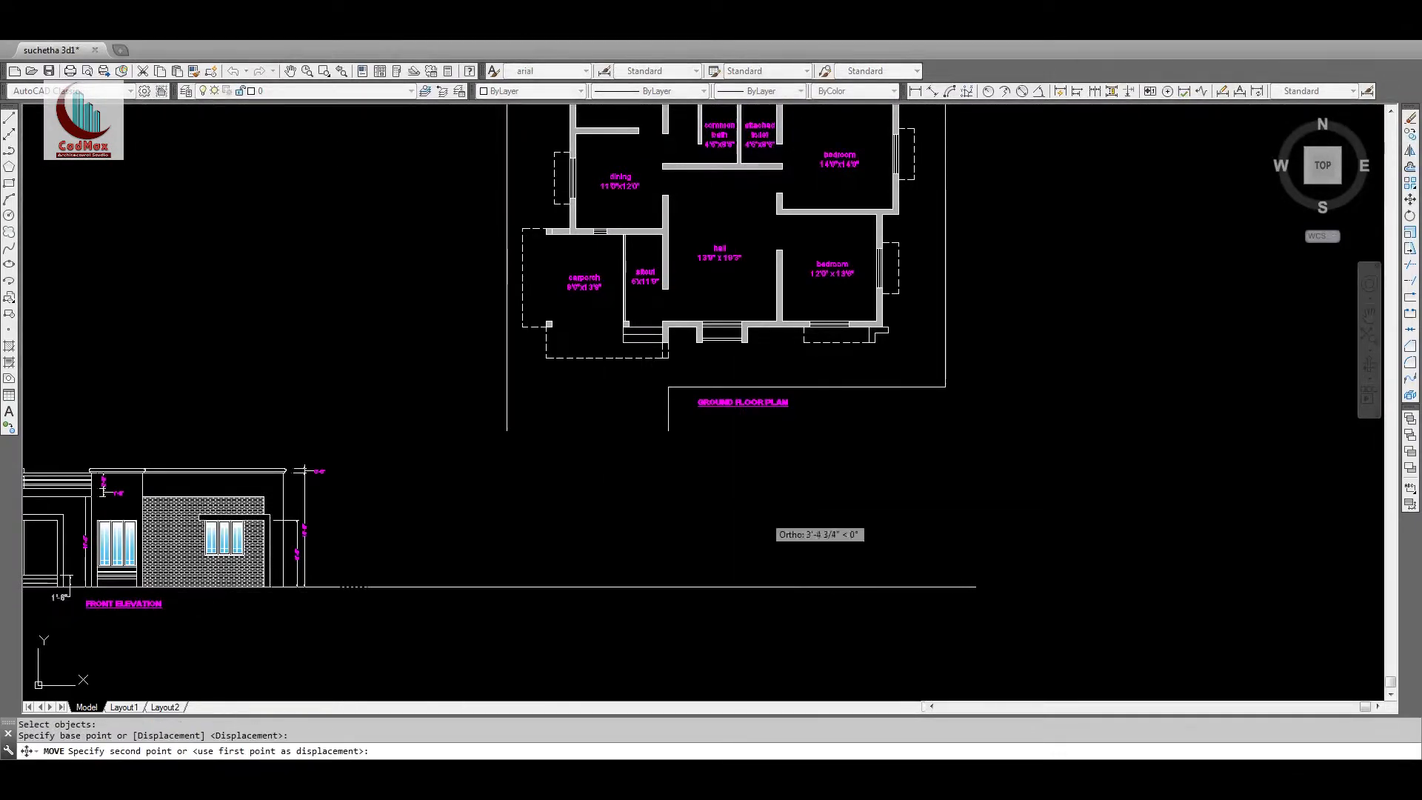
key("Escape")
Step: Draw a vertical projection line down from the carporch column's left edge and extend it to the ground line
type("z")
key("Return")
left_click(448, 261)
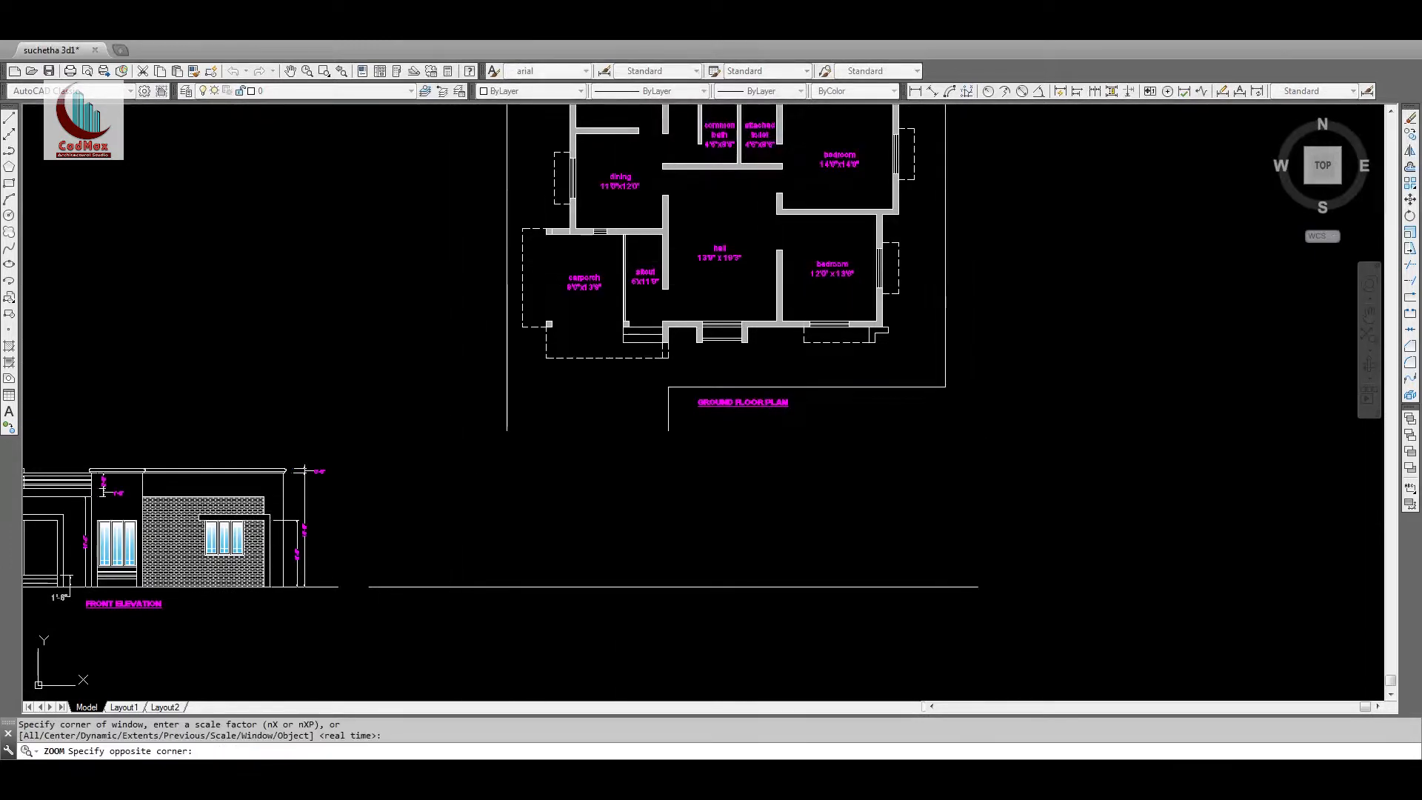
left_click(975, 616)
type("l")
key("Return")
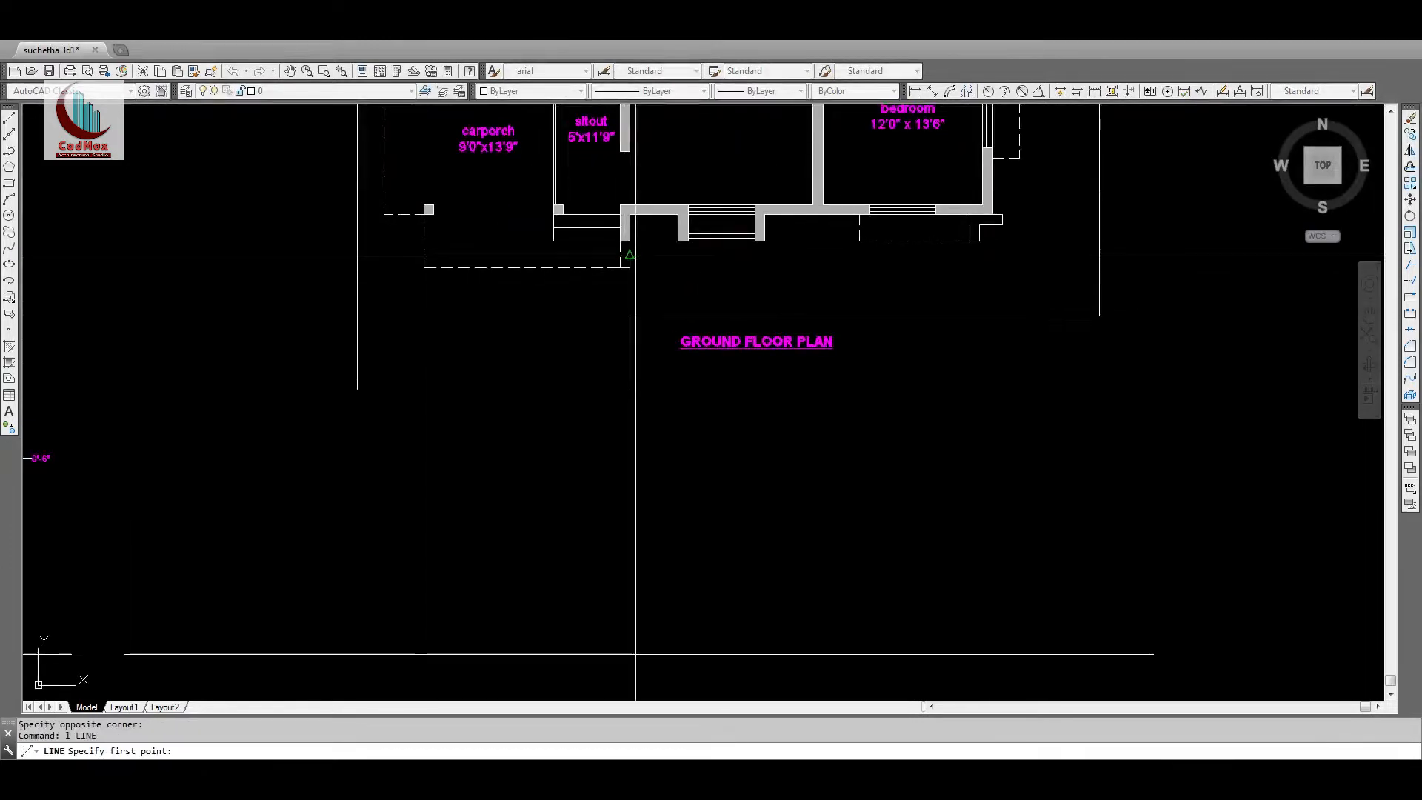
middle_click_drag(636, 255, 643, 231)
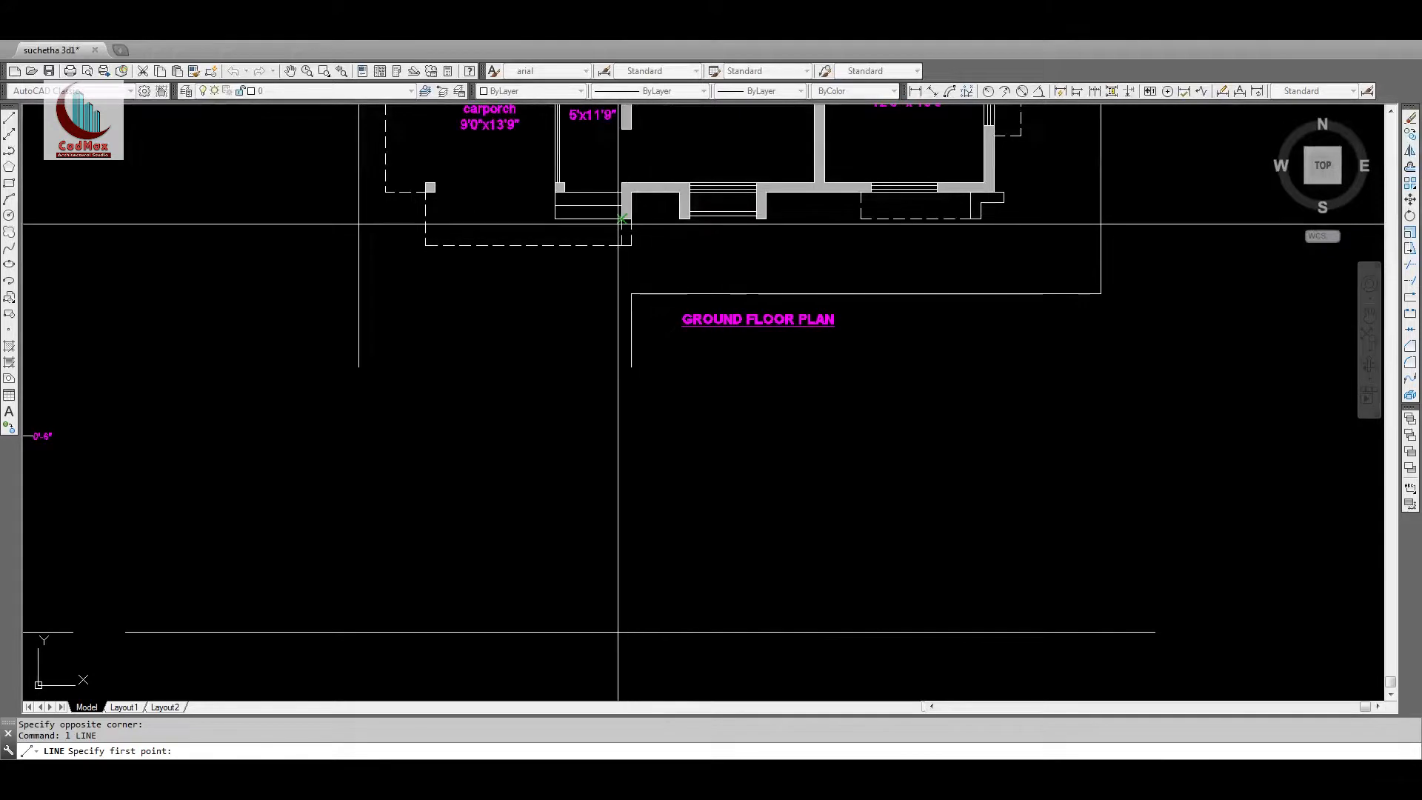
left_click(429, 579)
key("Return")
type("ex")
key("Return")
key("Return")
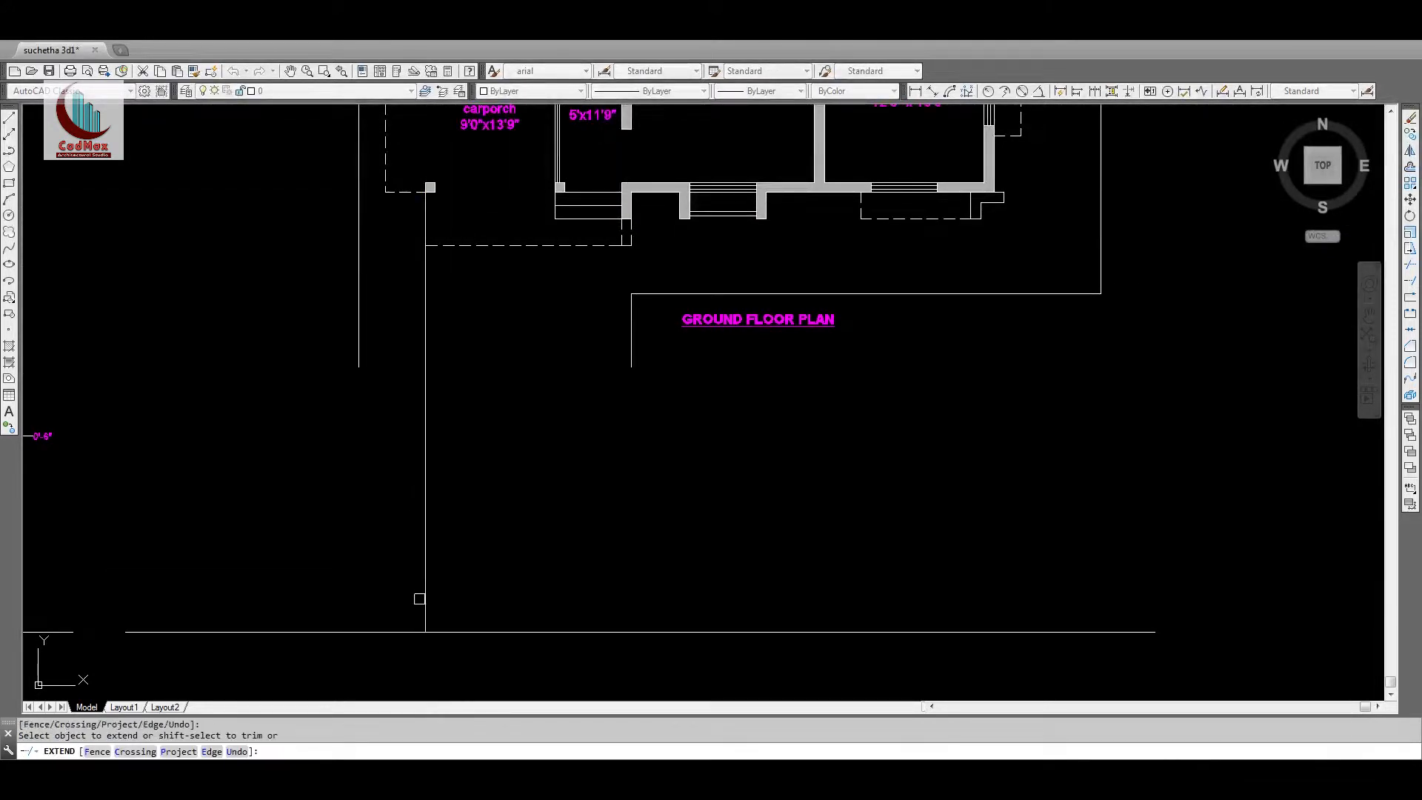
key("Return")
Step: Copy the projection line to the other column, wall, window and sunshade edges along the front of the plan
type("co")
key("Return")
left_click(428, 276)
key("Return")
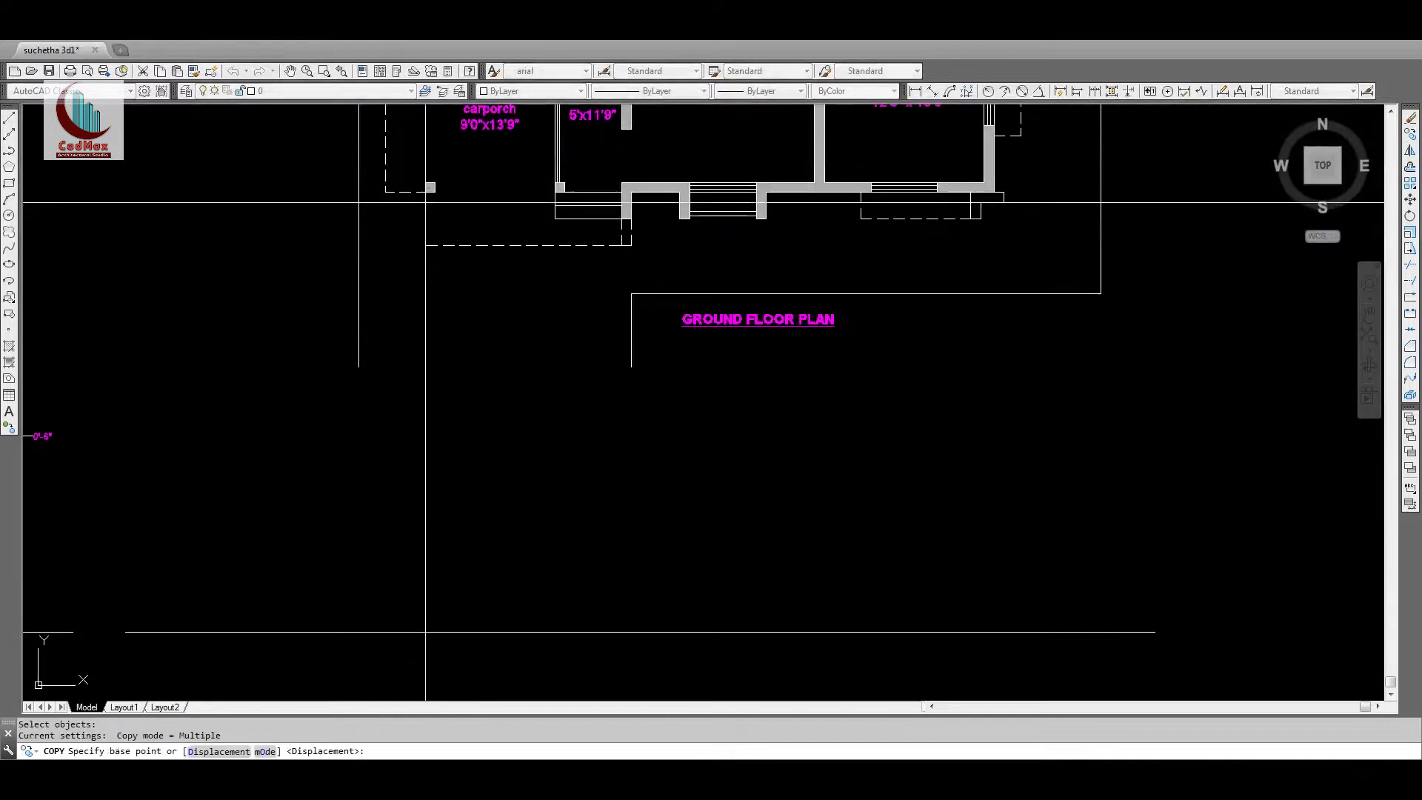
left_click(426, 190)
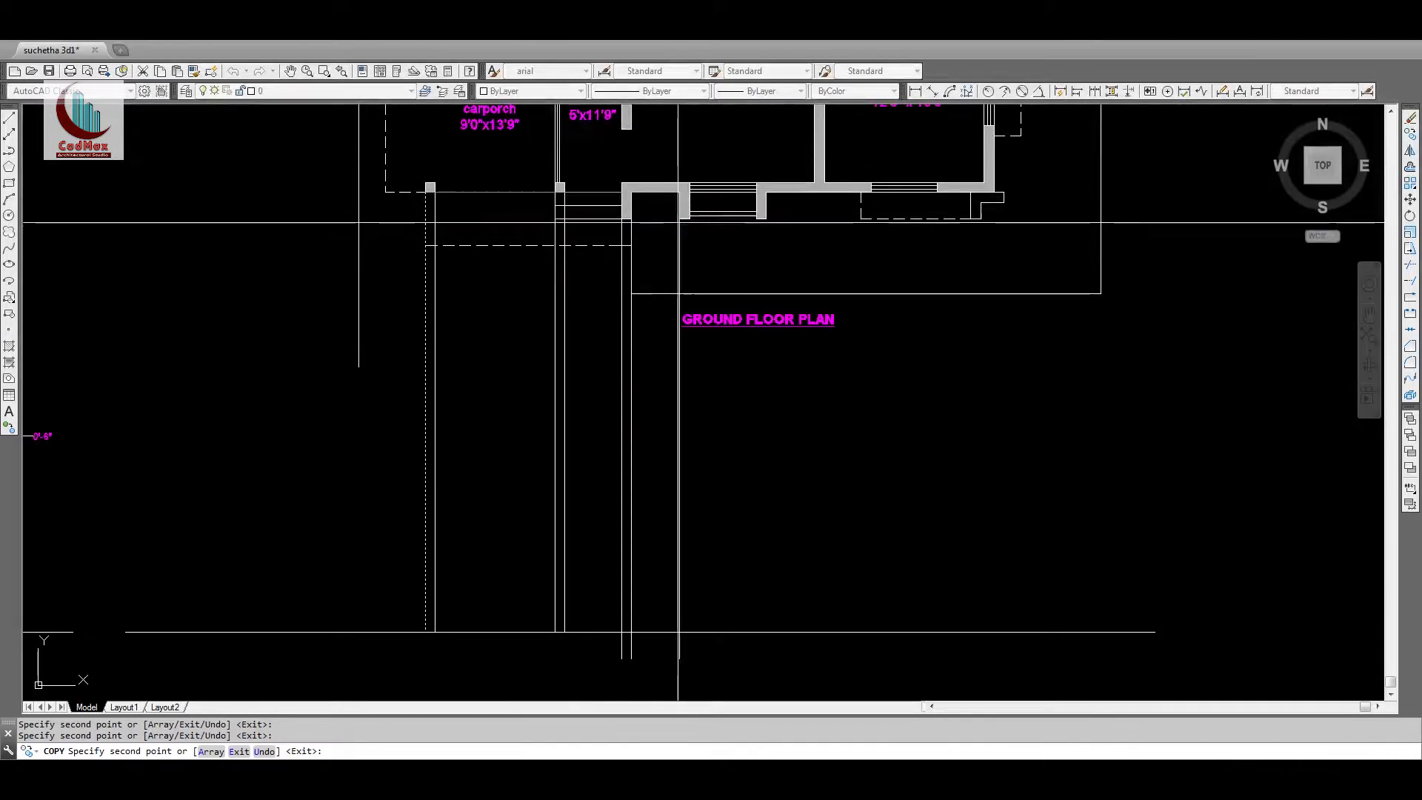
left_click(690, 219)
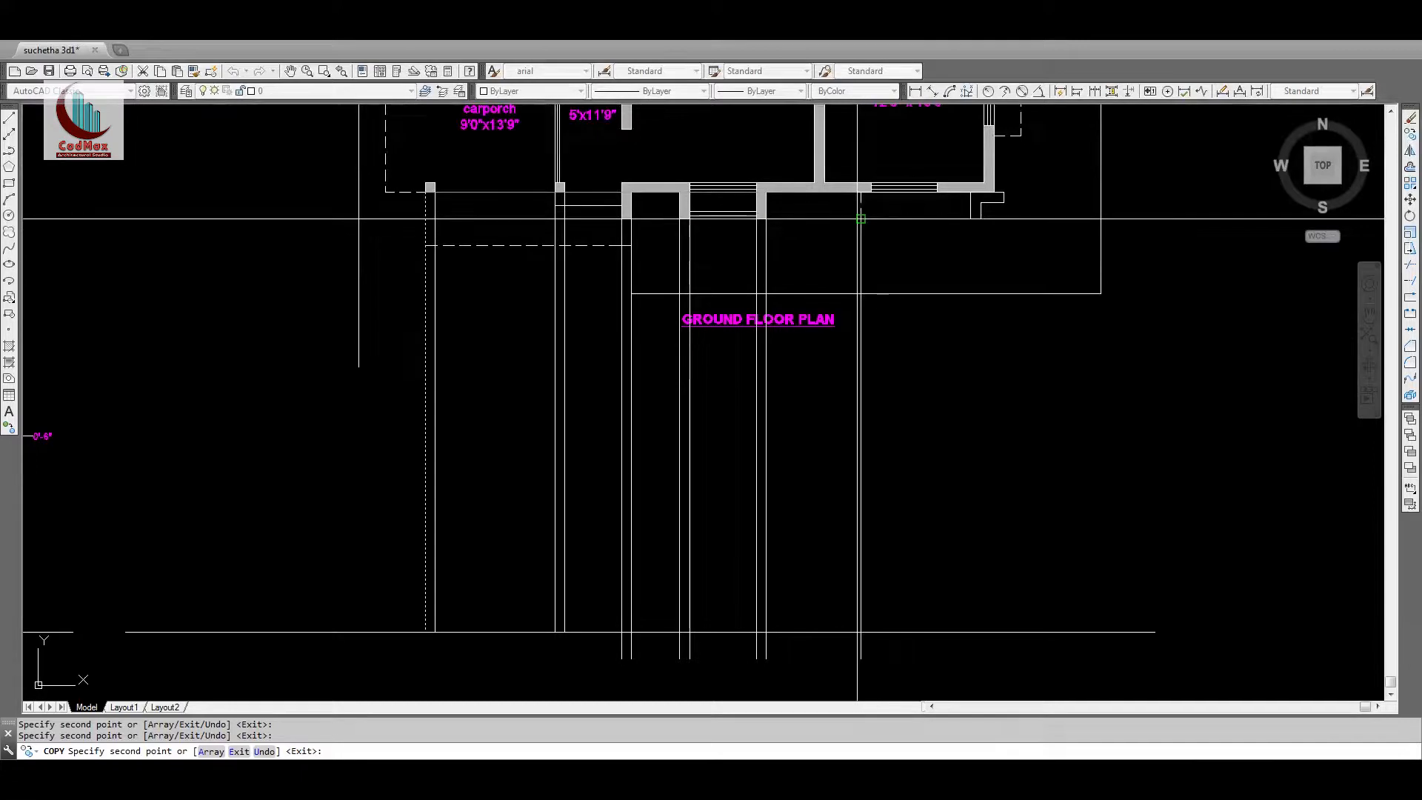
left_click(861, 219)
left_click(935, 189)
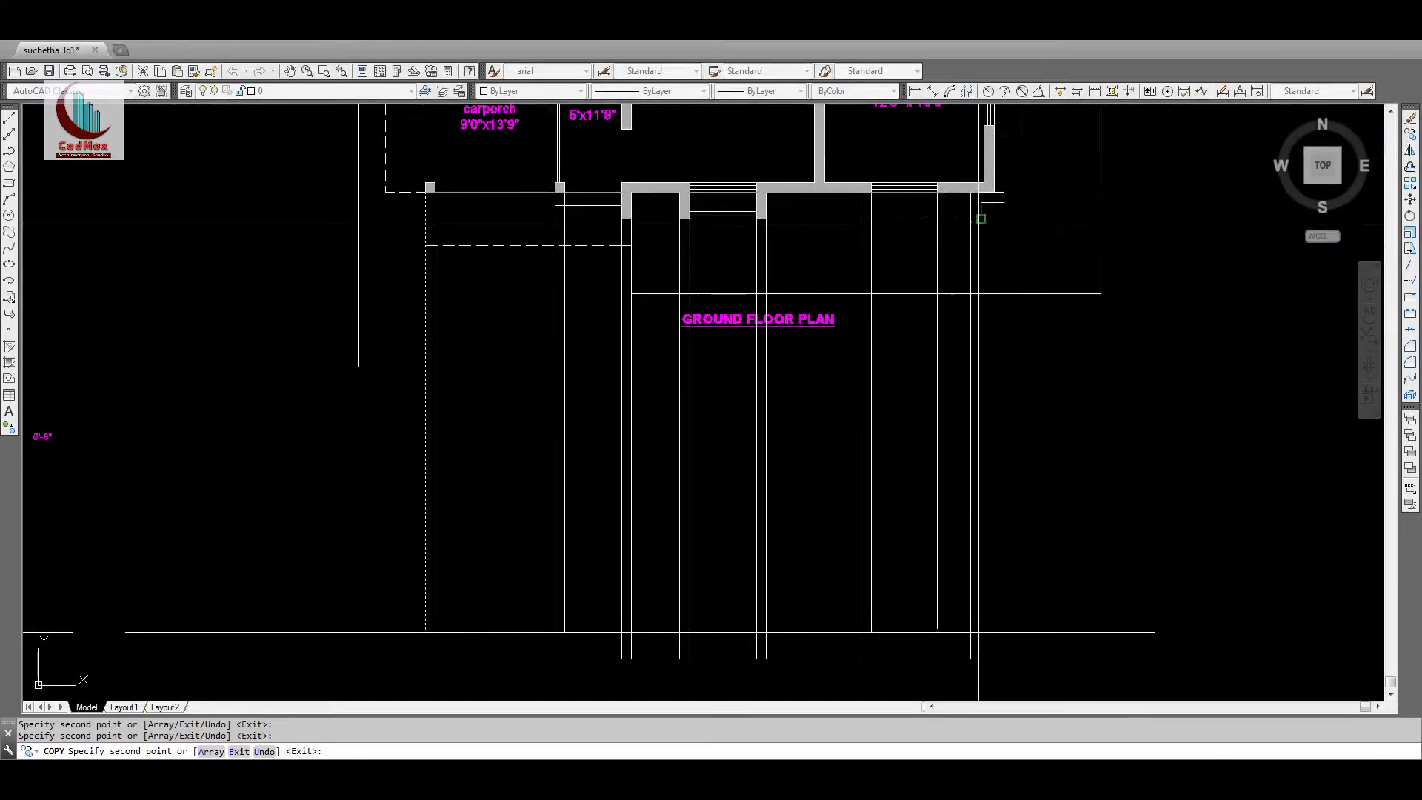
left_click(971, 219)
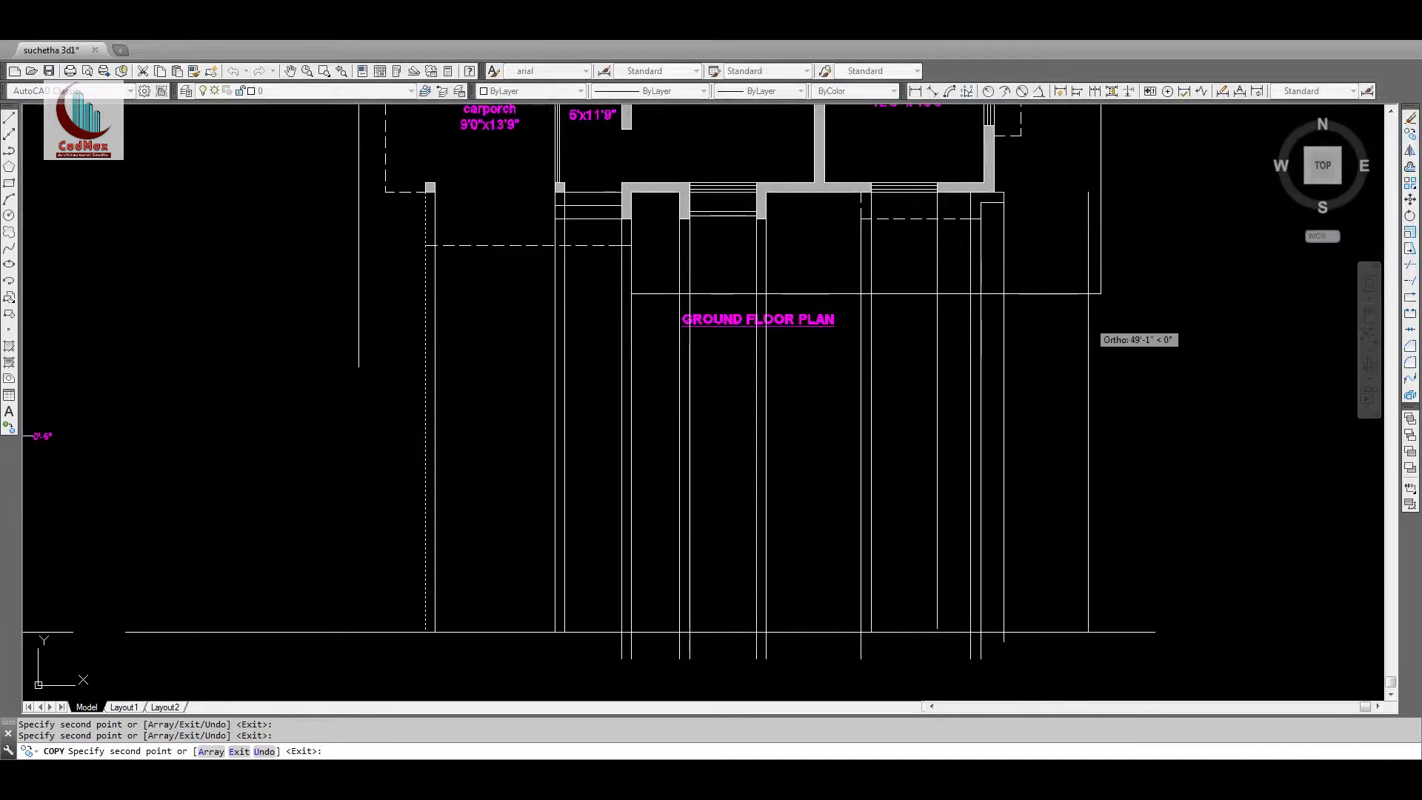
key("space")
Step: Extend the short projection line at the bedroom window to the ground line and trim the projection lines that overshoot it
type("ex")
key("space")
key("space")
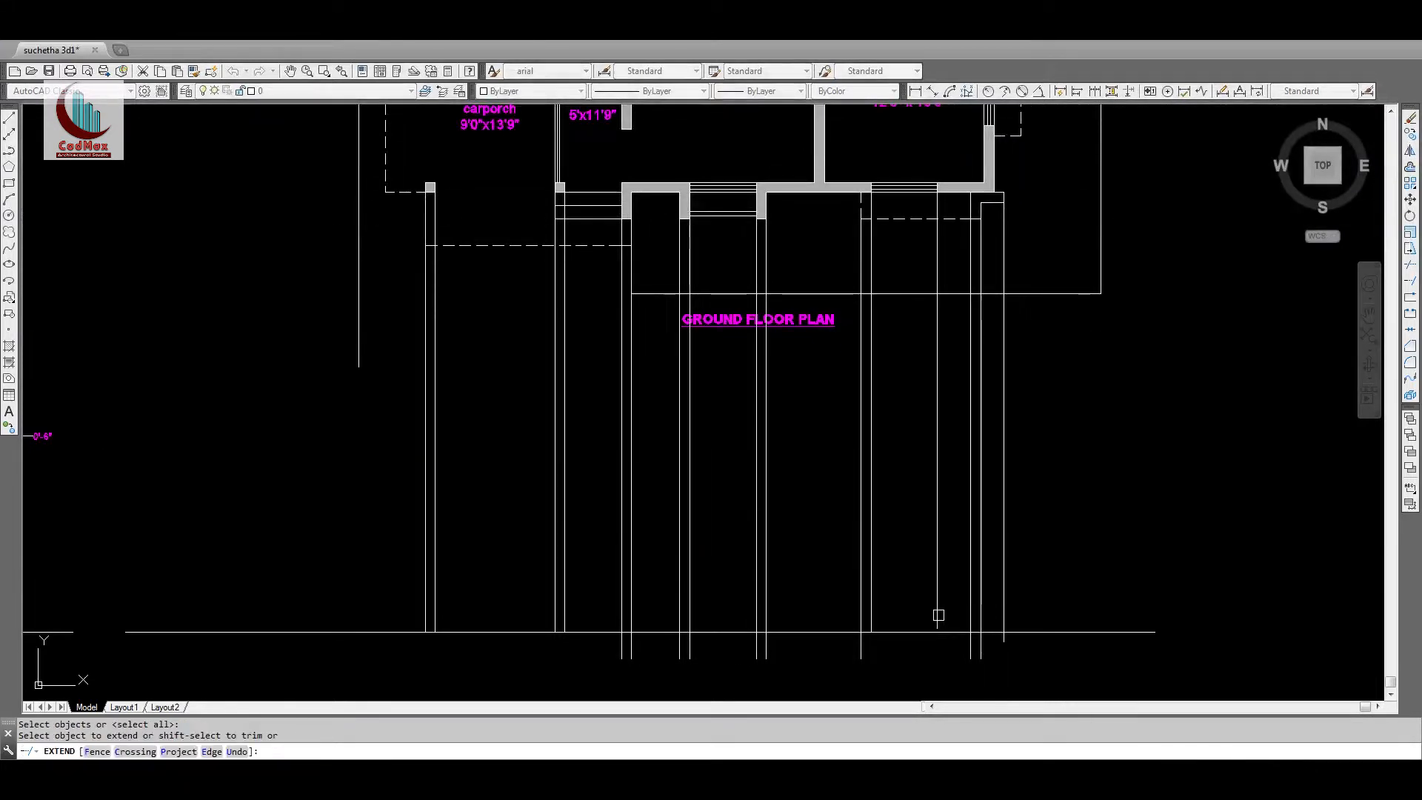
key("Escape")
type("tr")
key("space")
left_click(945, 634)
key("space")
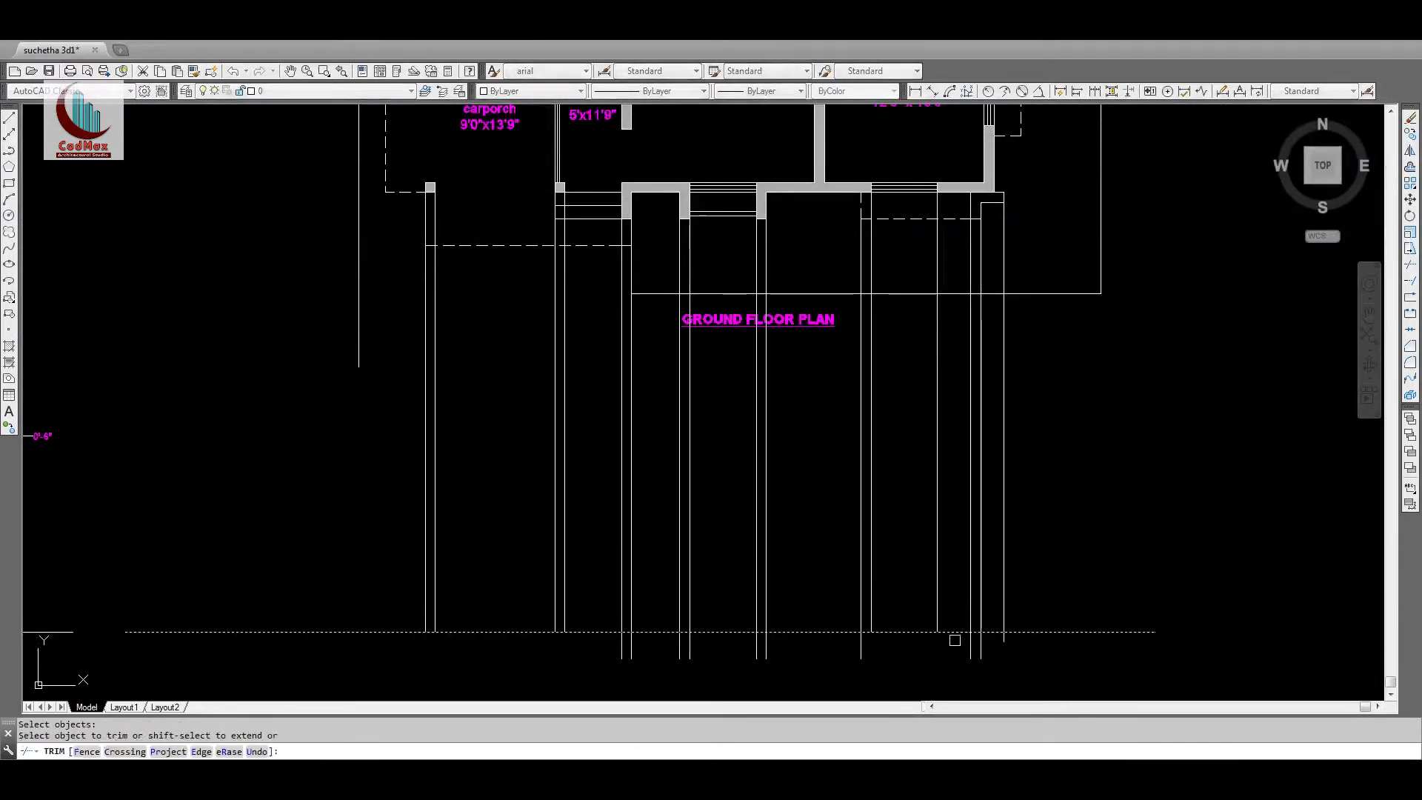
left_click(543, 650)
key("space")
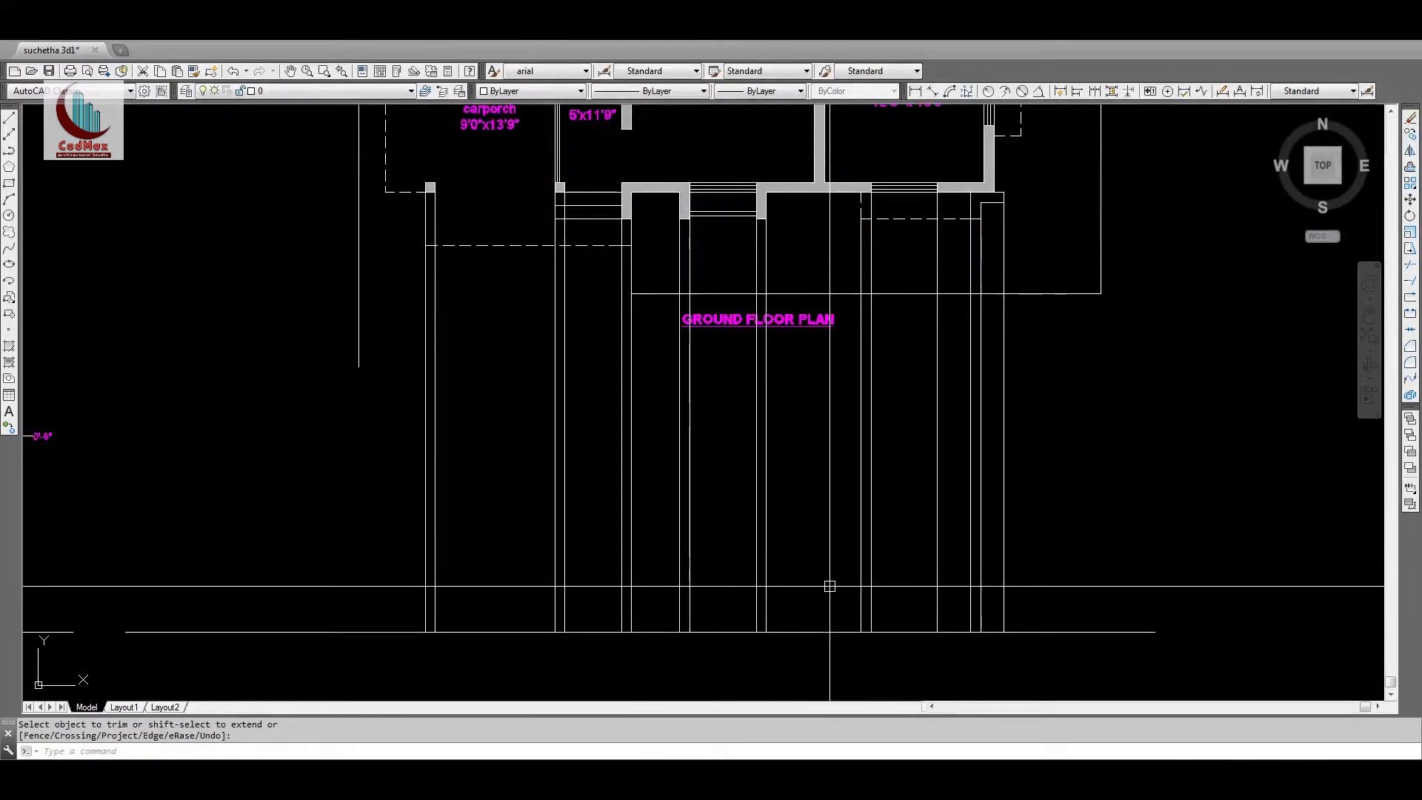
key("Escape")
Step: Offset the ground line 18 inches upward to mark the plinth level of the sitout
middle_click_drag(557, 583, 1170, 543)
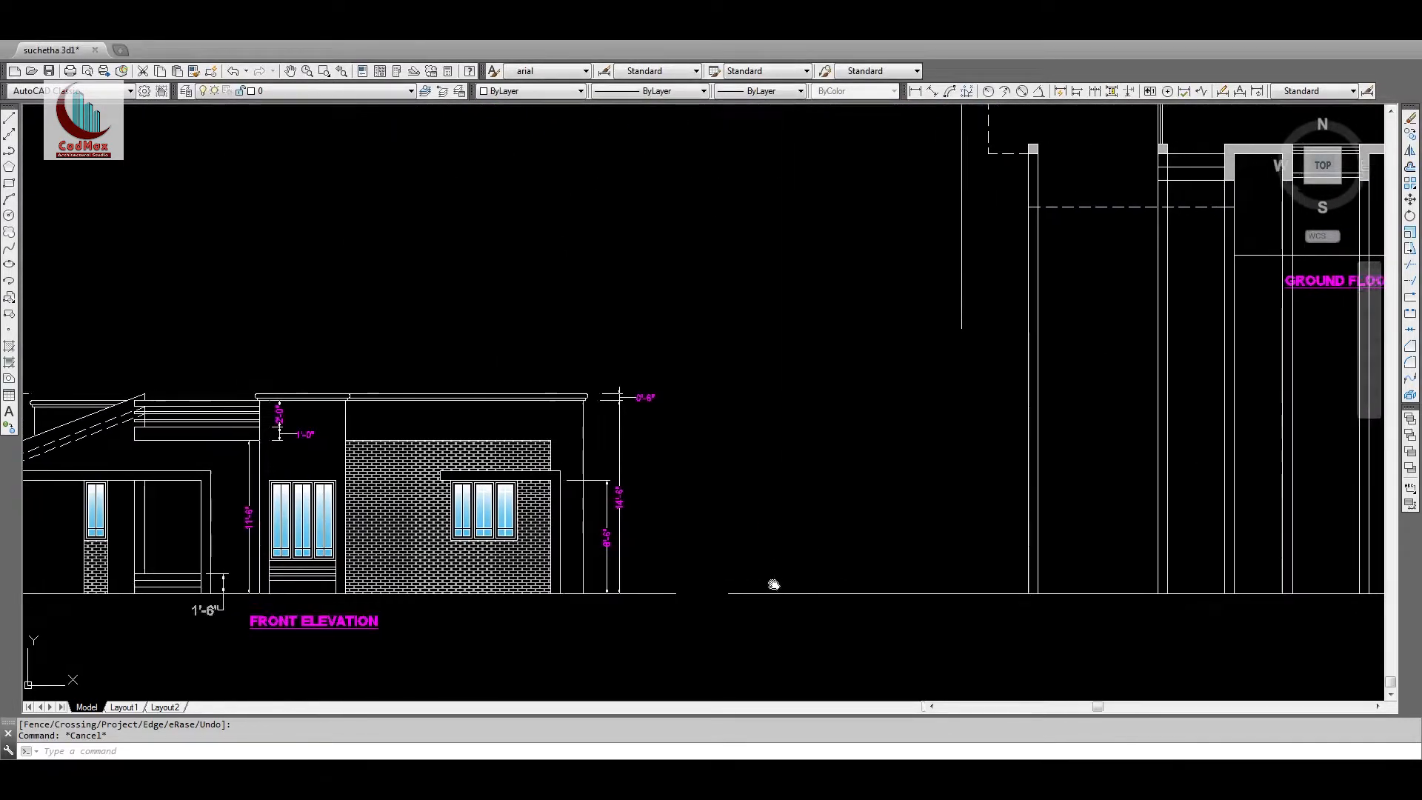
middle_click_drag(1097, 513, 571, 518)
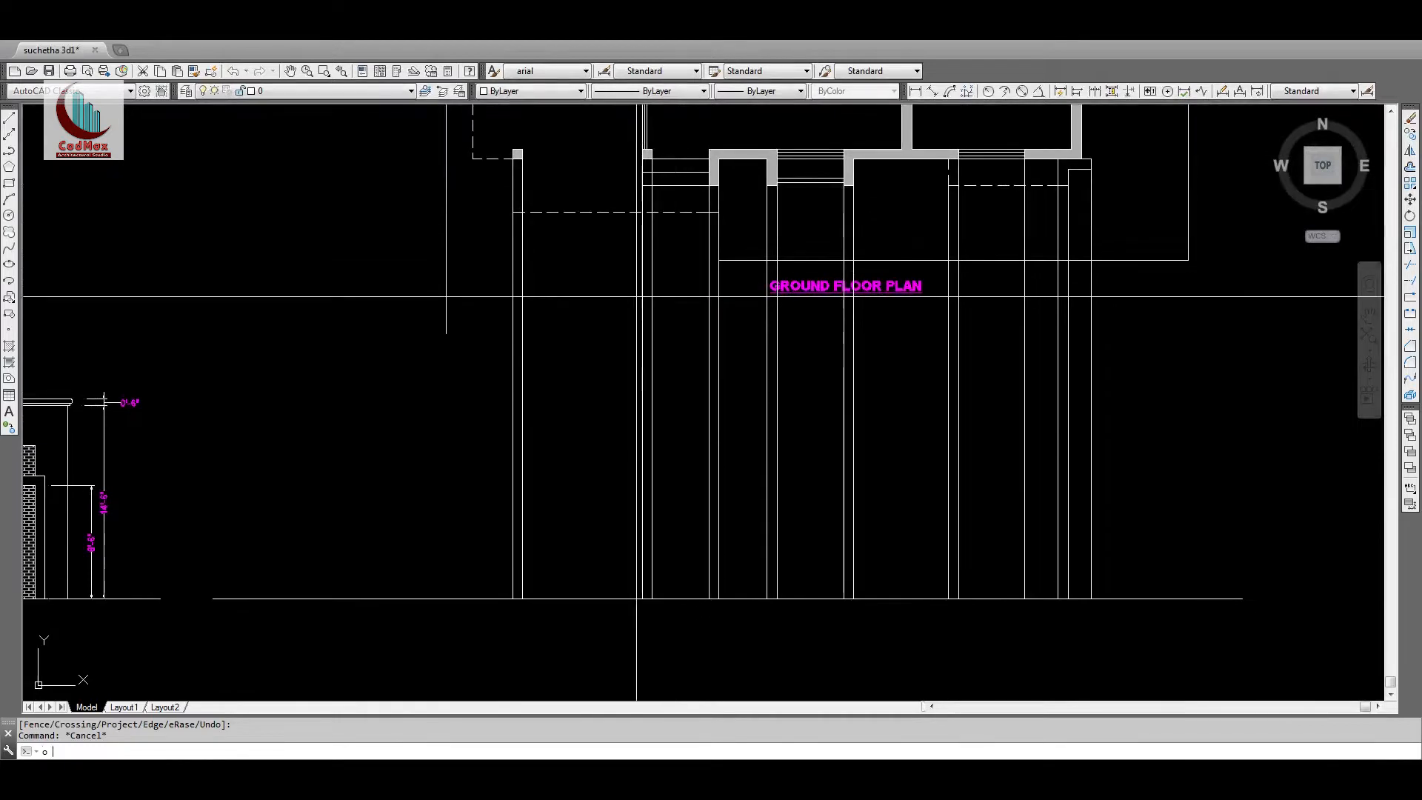
type("o")
key("Return")
type("18")
key("Return")
left_click(671, 598)
left_click(674, 589)
key("Return")
Step: Trim the plinth line so it spans only between the outer projection lines of the sitout steps
type("tr")
key("Return")
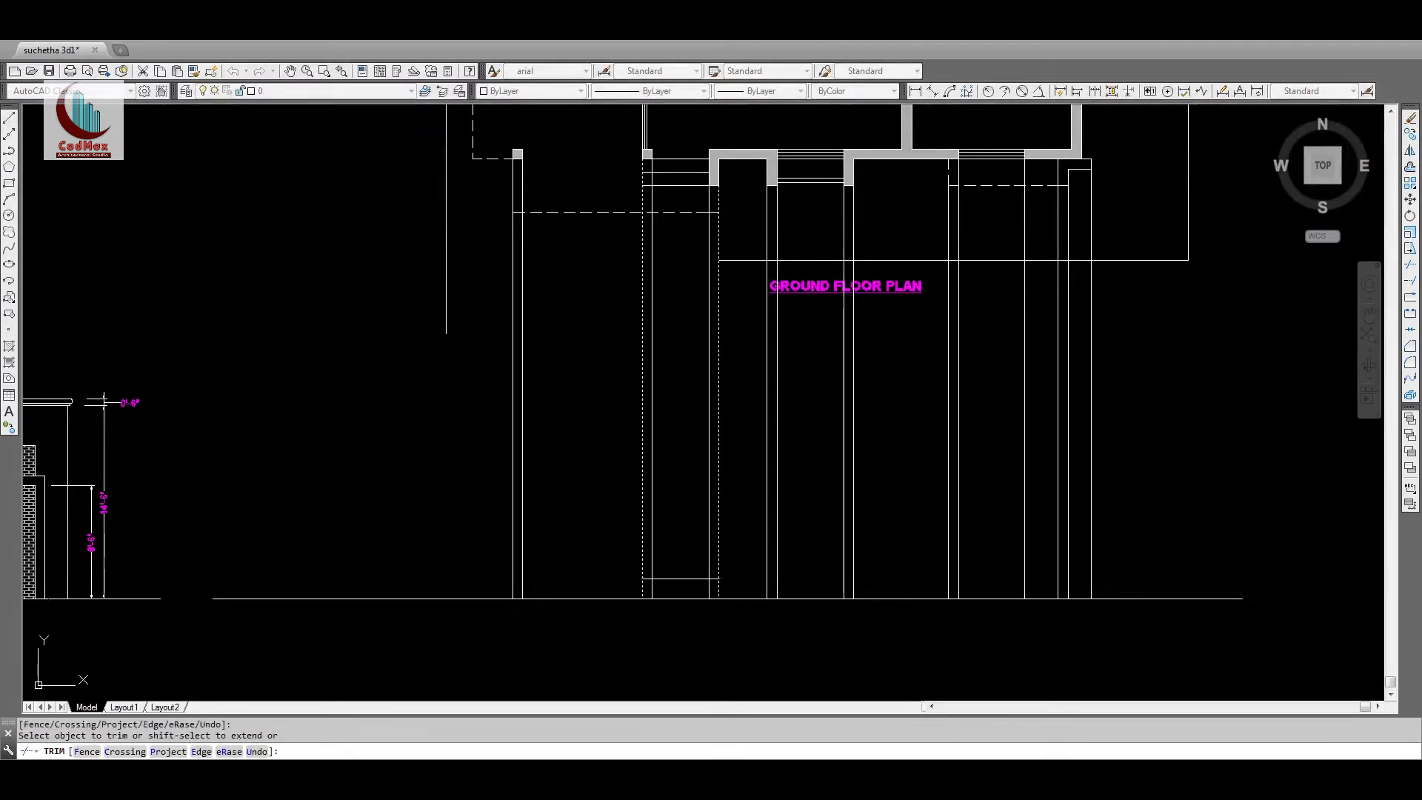
left_click(742, 580)
key("Return")
Step: Offset the plinth line downward twice at 6 inches to create the sitout step lines
type("z")
key("Return")
left_click(596, 637)
left_click(794, 474)
scroll(695, 624, "up", 3)
type("o")
key("Return")
type("6")
key("Return")
left_click(652, 335)
left_click(652, 366)
left_click(651, 378)
left_click(637, 426)
key("Escape")
Step: Trim the two inner vertical projection lines below the top sitout step line
scroll(600, 474, "down", 1)
type("tr")
key("Return")
key("Return")
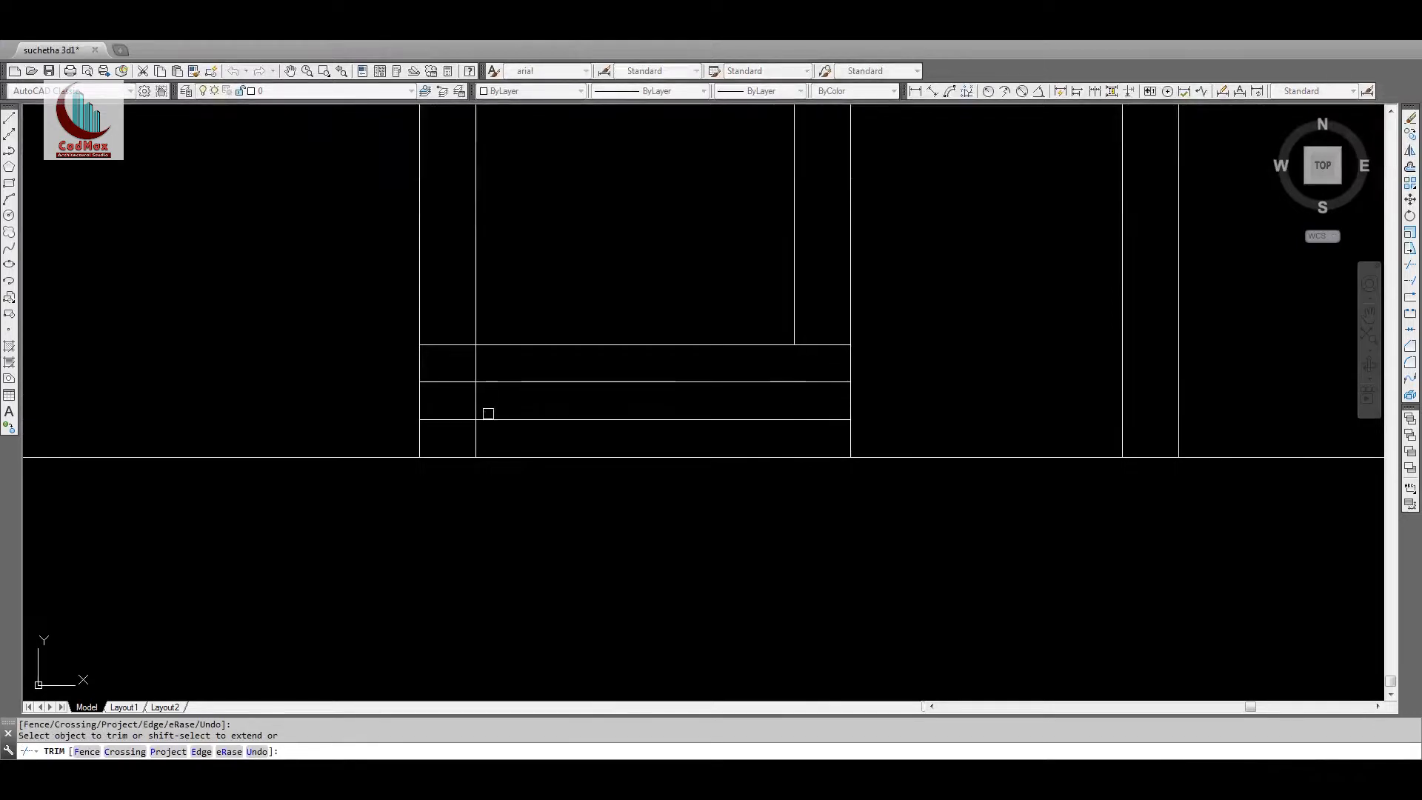
key("Escape")
type("z")
key("Return")
key("Return")
left_click_drag(730, 185, 748, 585)
left_click_drag(774, 229, 769, 311)
middle_click_drag(768, 275, 726, 376)
key("Escape")
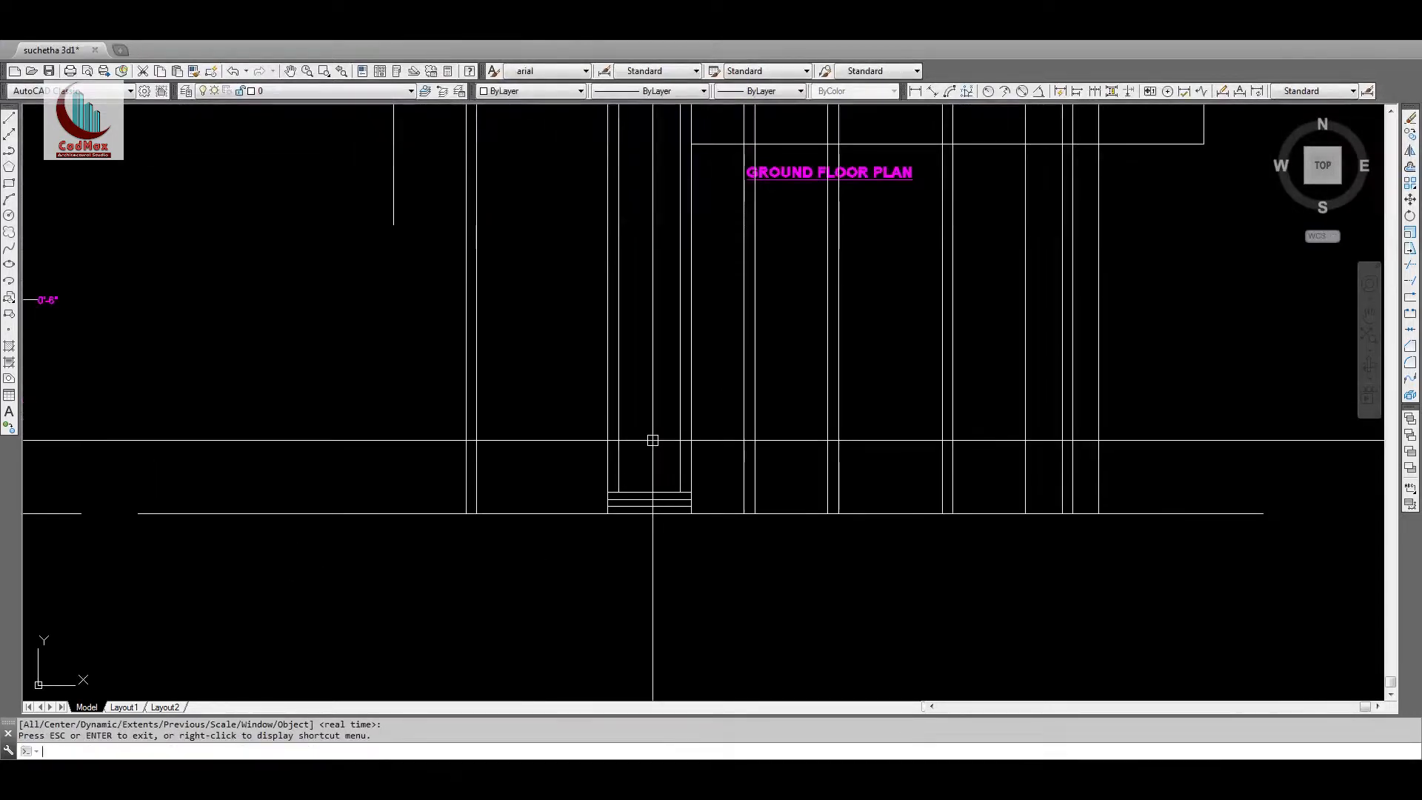
type("o")
key("Return")
mouse_move(652, 440)
middle_mouse_down()
mouse_move(670, 491)
mouse_move(1015, 492)
middle_mouse_up()
key("Escape")
key("Escape")
Step: Examine the small window, its sunshade and the height dimensions at the right end of the reference front elevation
middle_click_drag(312, 474, 549, 474)
middle_click_drag(227, 459, 374, 459)
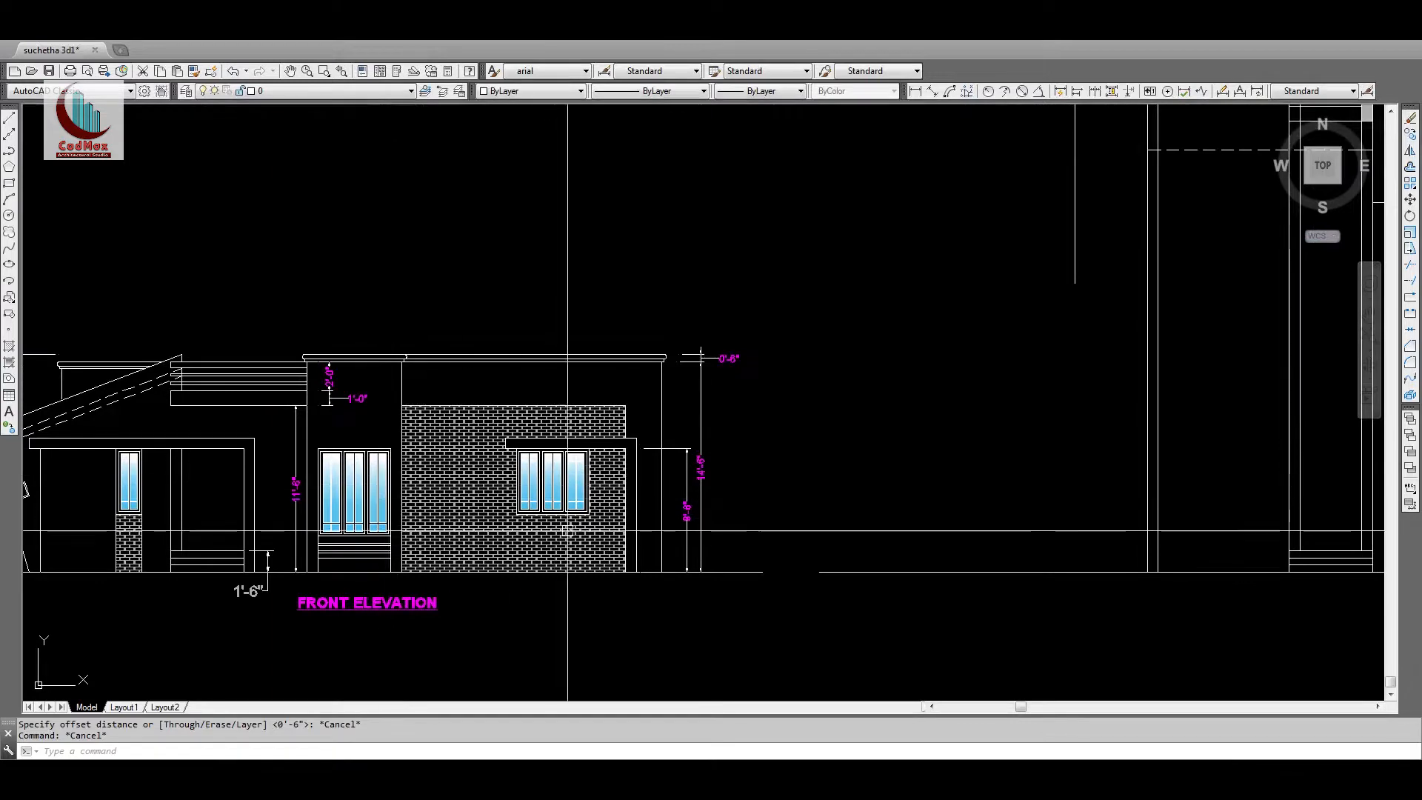
type("z")
key("Return")
left_click(451, 393)
left_click(758, 597)
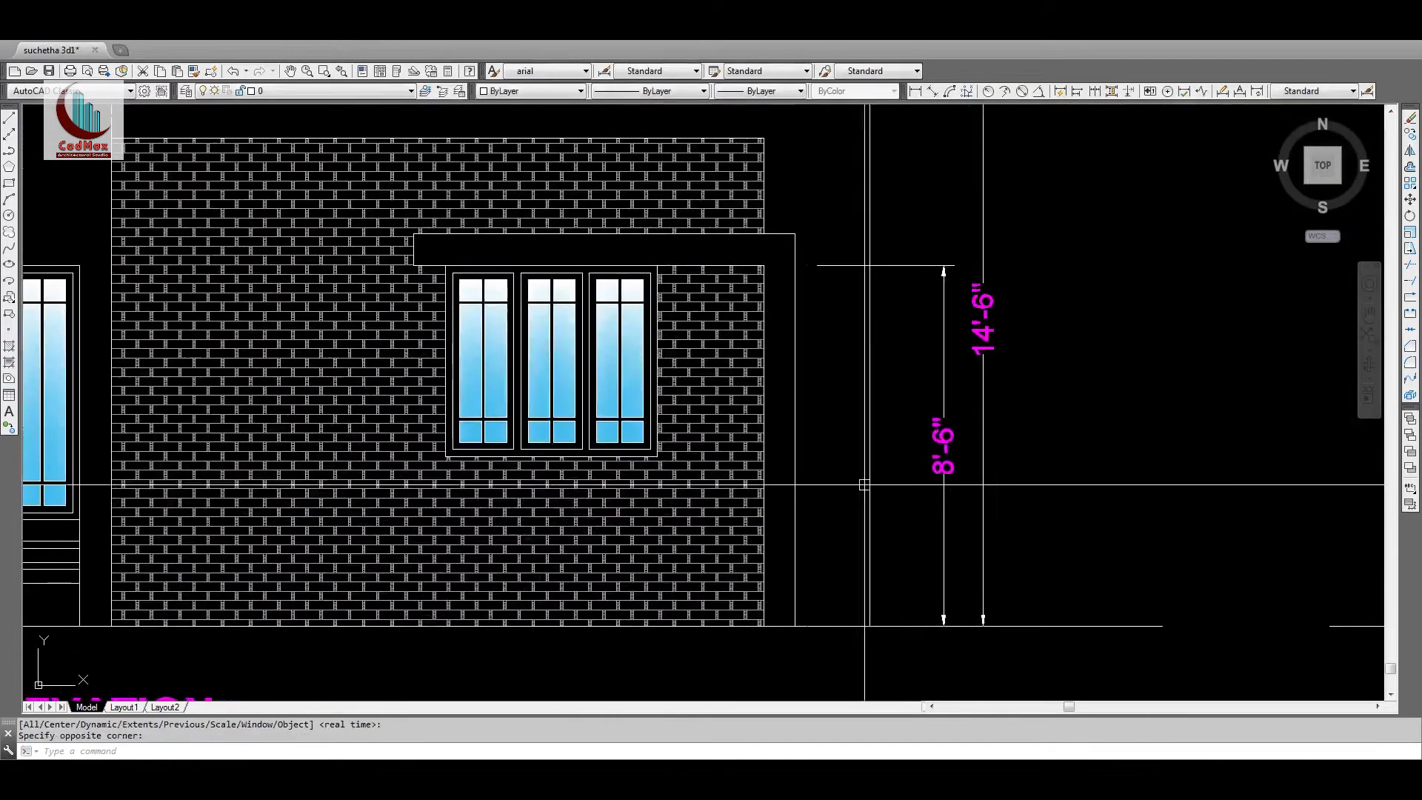
type("z")
key("Return")
key("Return")
left_click_drag(851, 361, 942, 546)
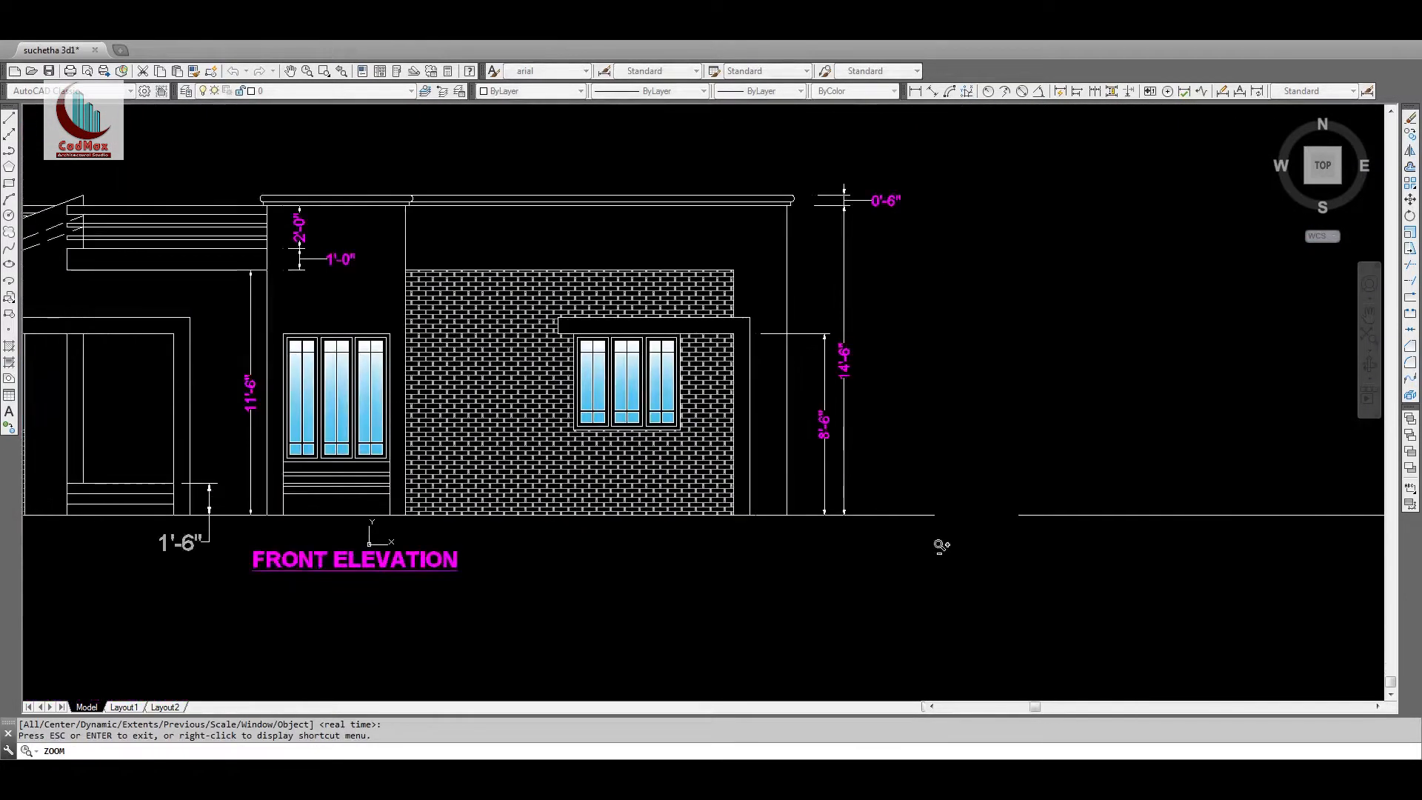
Step: Offset the top sitout step line 7' upward to mark the lintel level
middle_click_drag(942, 546, 130, 546)
key("Escape")
type("o")
key("Return")
type("7")
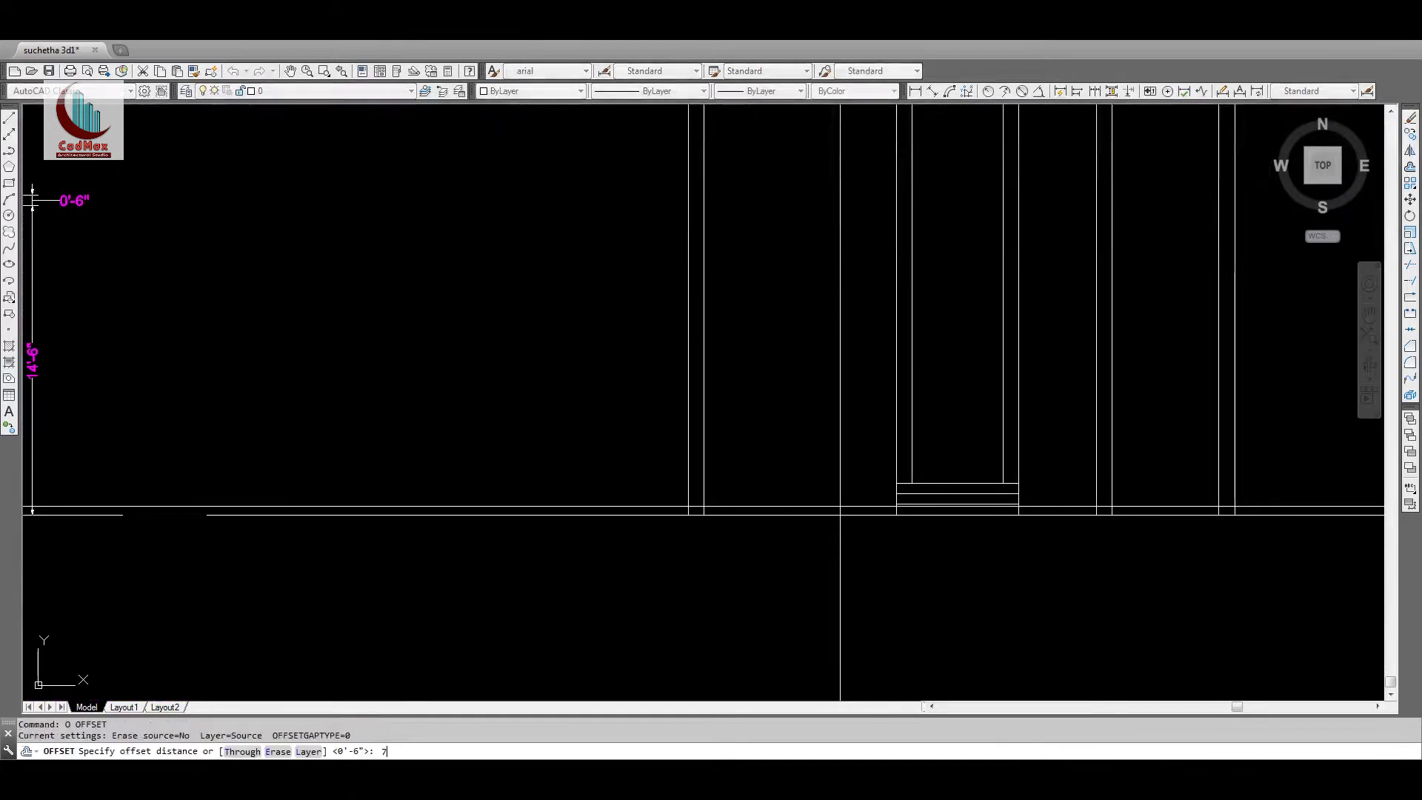
type("'")
key("Return")
left_click(973, 482)
left_click(965, 410)
middle_click_drag(965, 409, 381, 480)
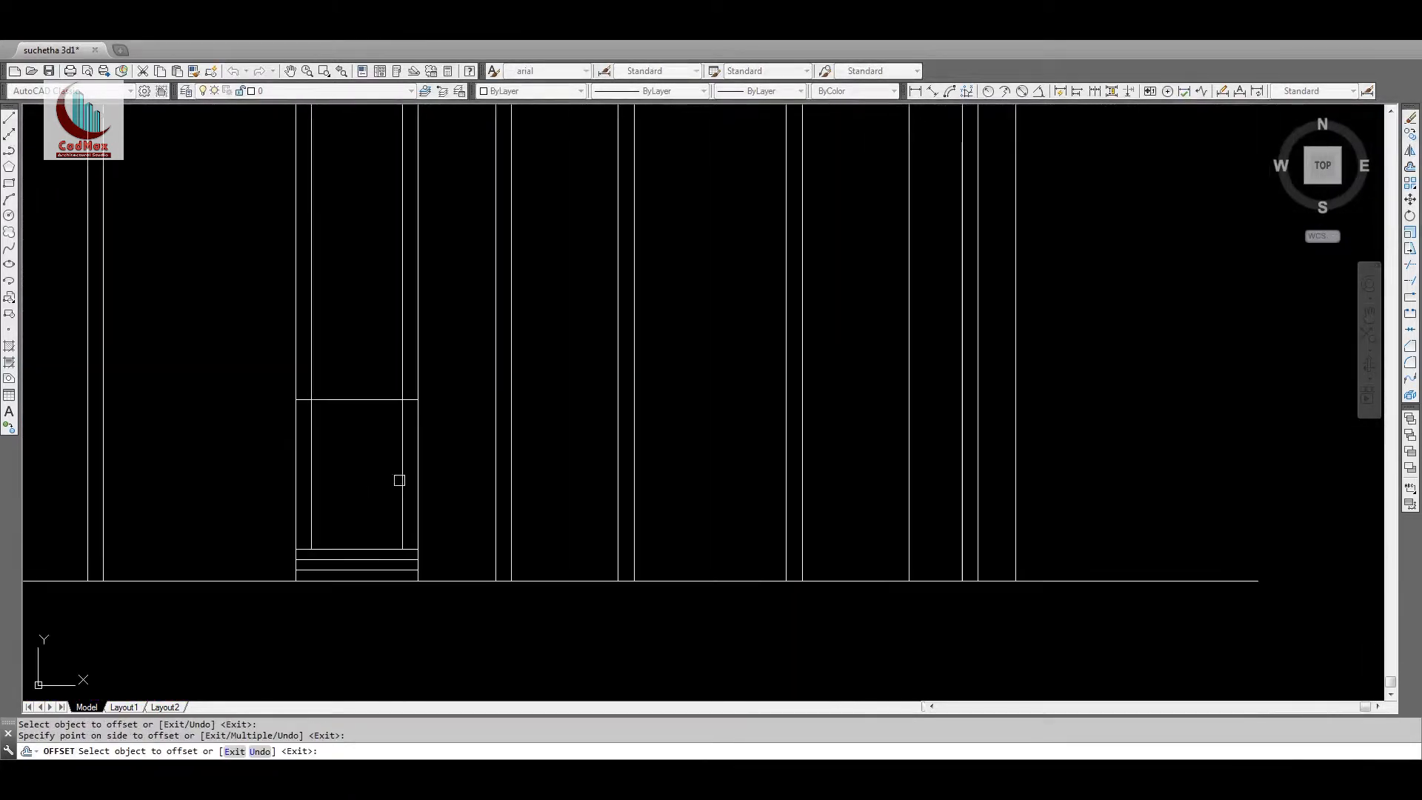
key("Escape")
Step: Extend the lintel line across the elevation to the inner vertical line of the right-hand sunshade leg
scroll(866, 470, "down", 3)
middle_click_drag(854, 492, 847, 523)
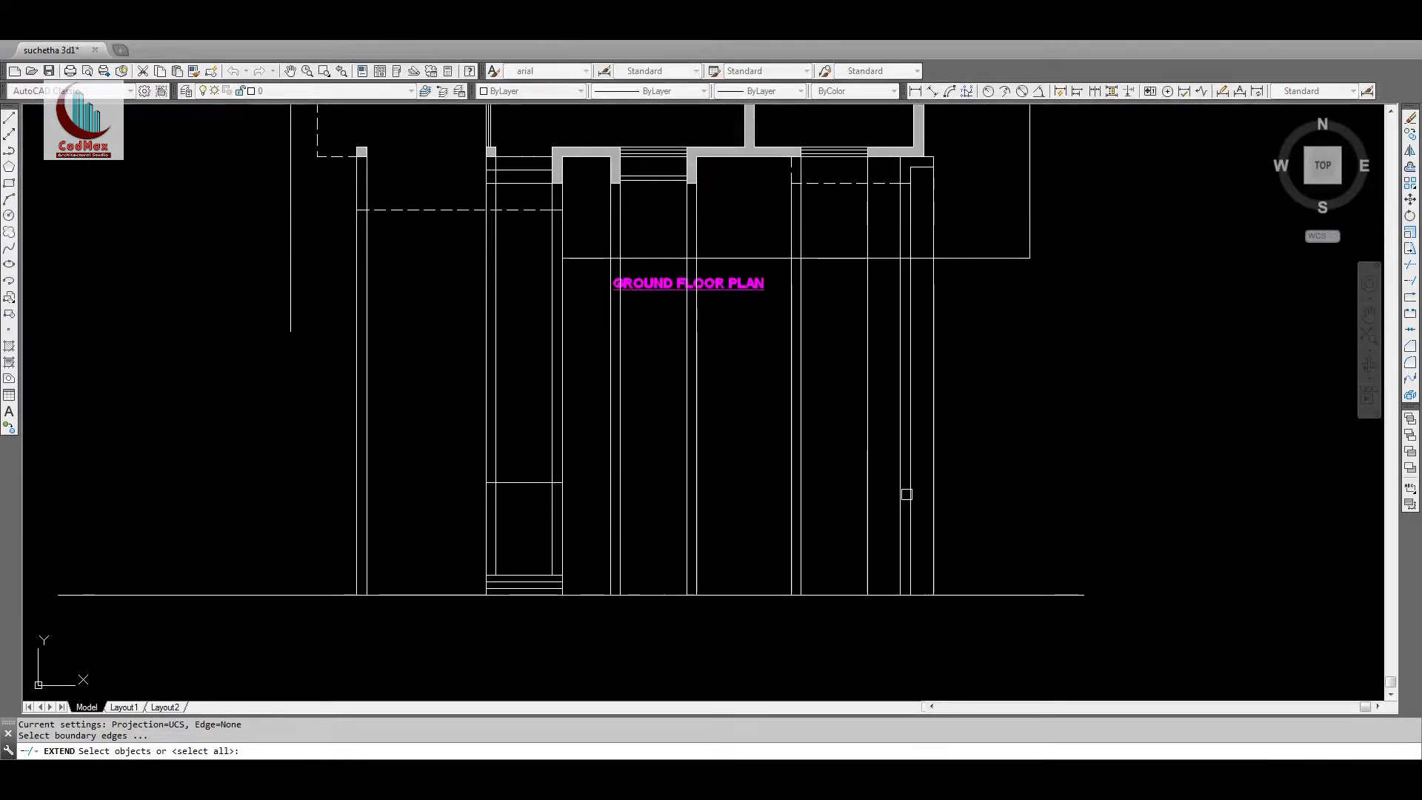
left_click(544, 483)
key("Escape")
key("Escape")
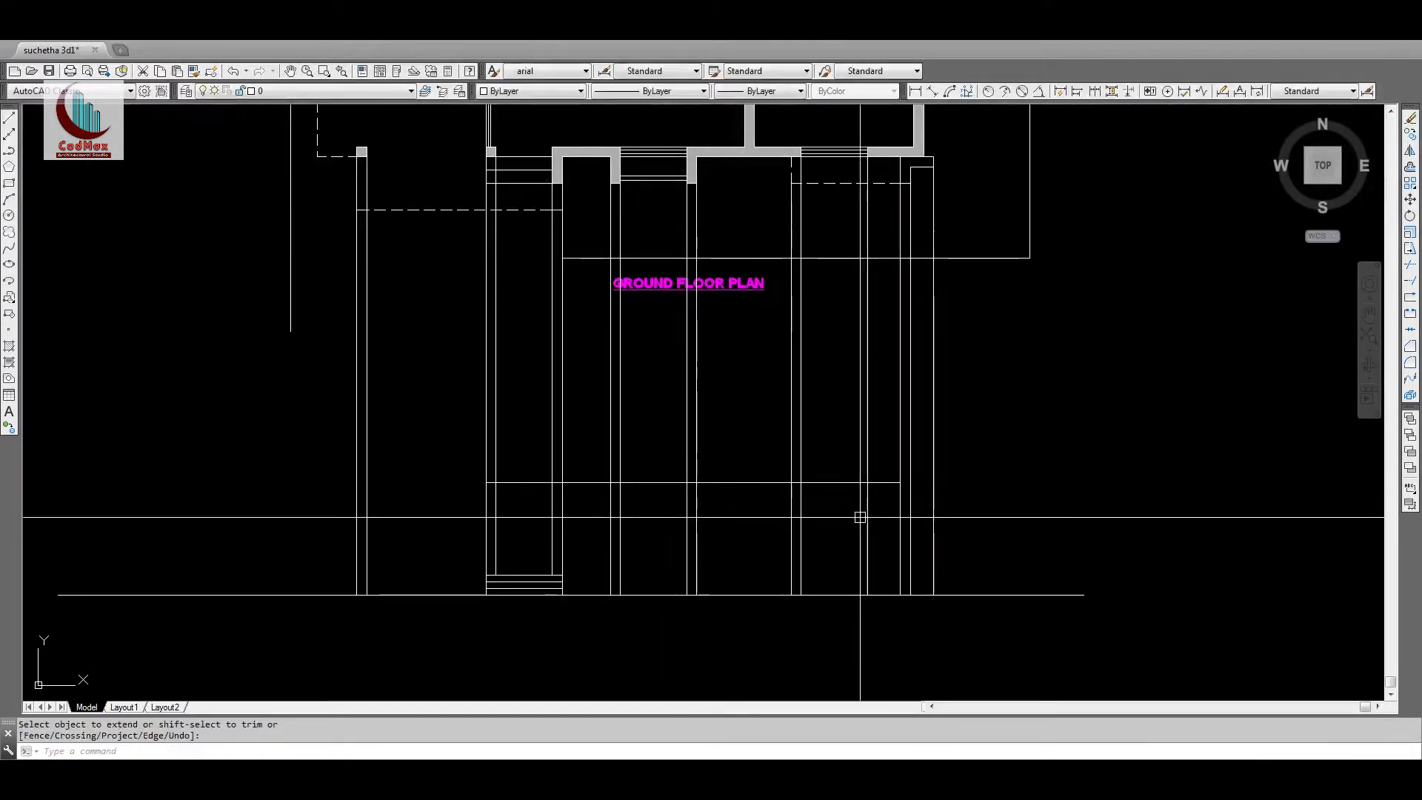
Step: Offset the lintel line 9 inches upward to give the sunshade its thickness
type("o")
key("Return")
type("9")
key("Return")
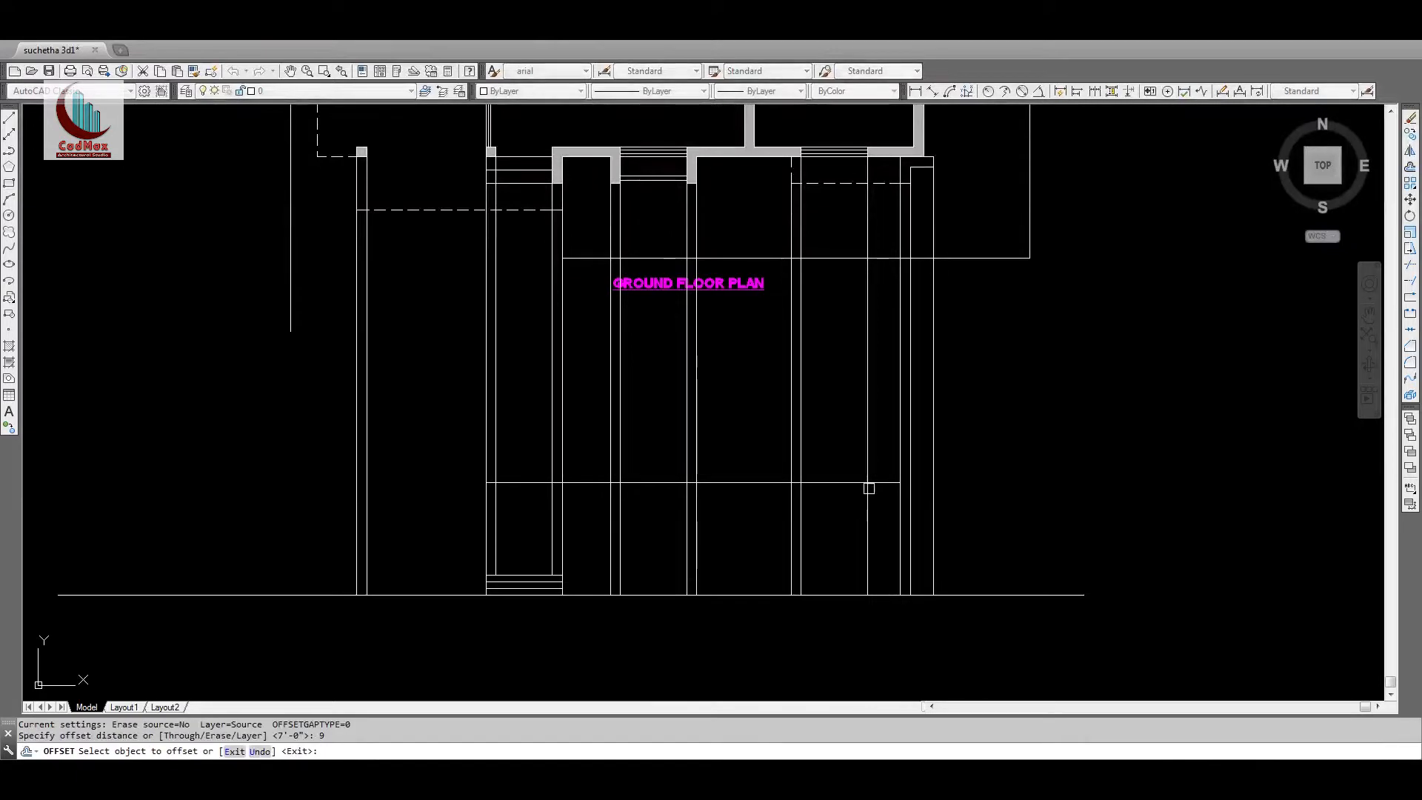
left_click(850, 480)
left_click(837, 437)
key("Escape")
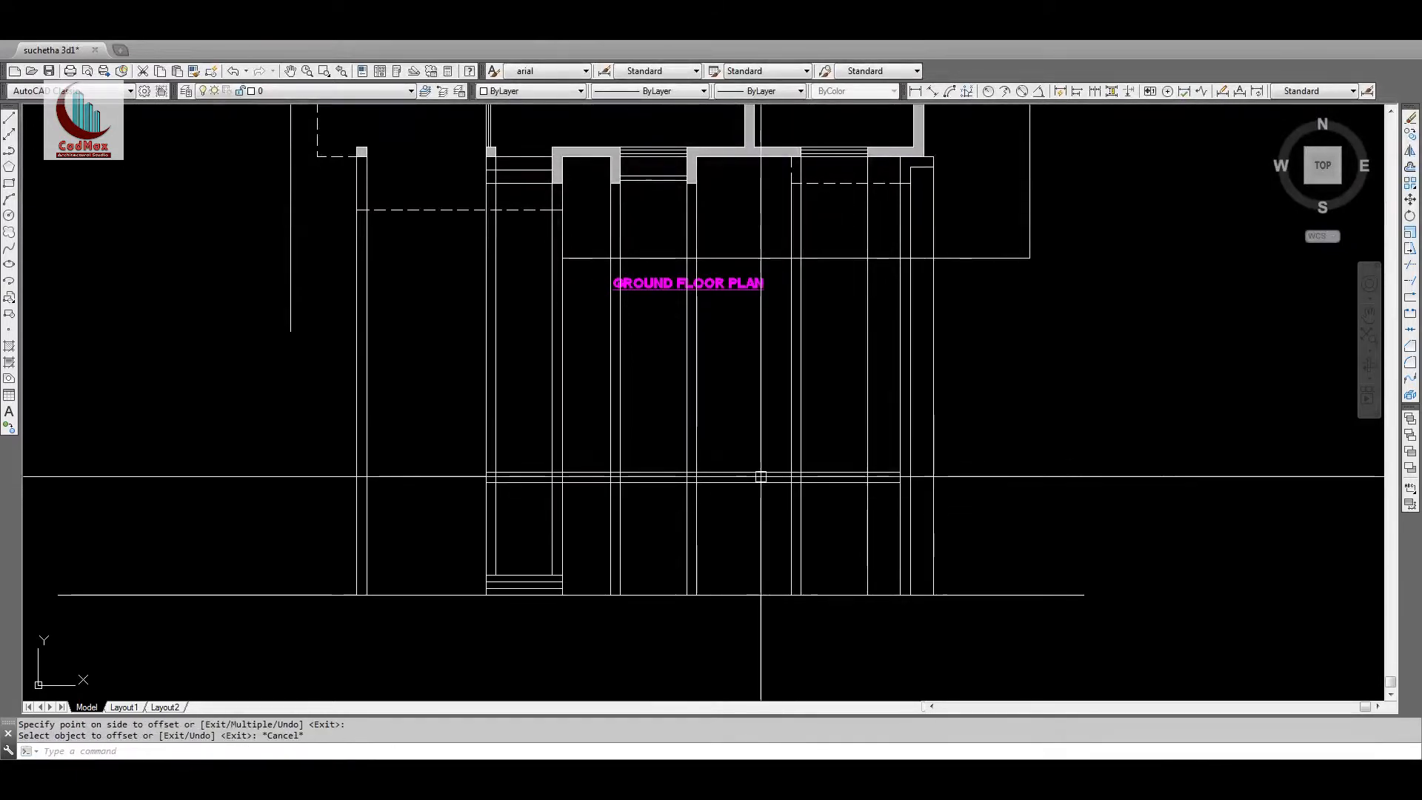
Step: Fillet the two sunshade lines with their matching vertical lines at the right end to form square inner and outer corners
middle_click_drag(761, 478, 998, 469)
type("f")
key("Return")
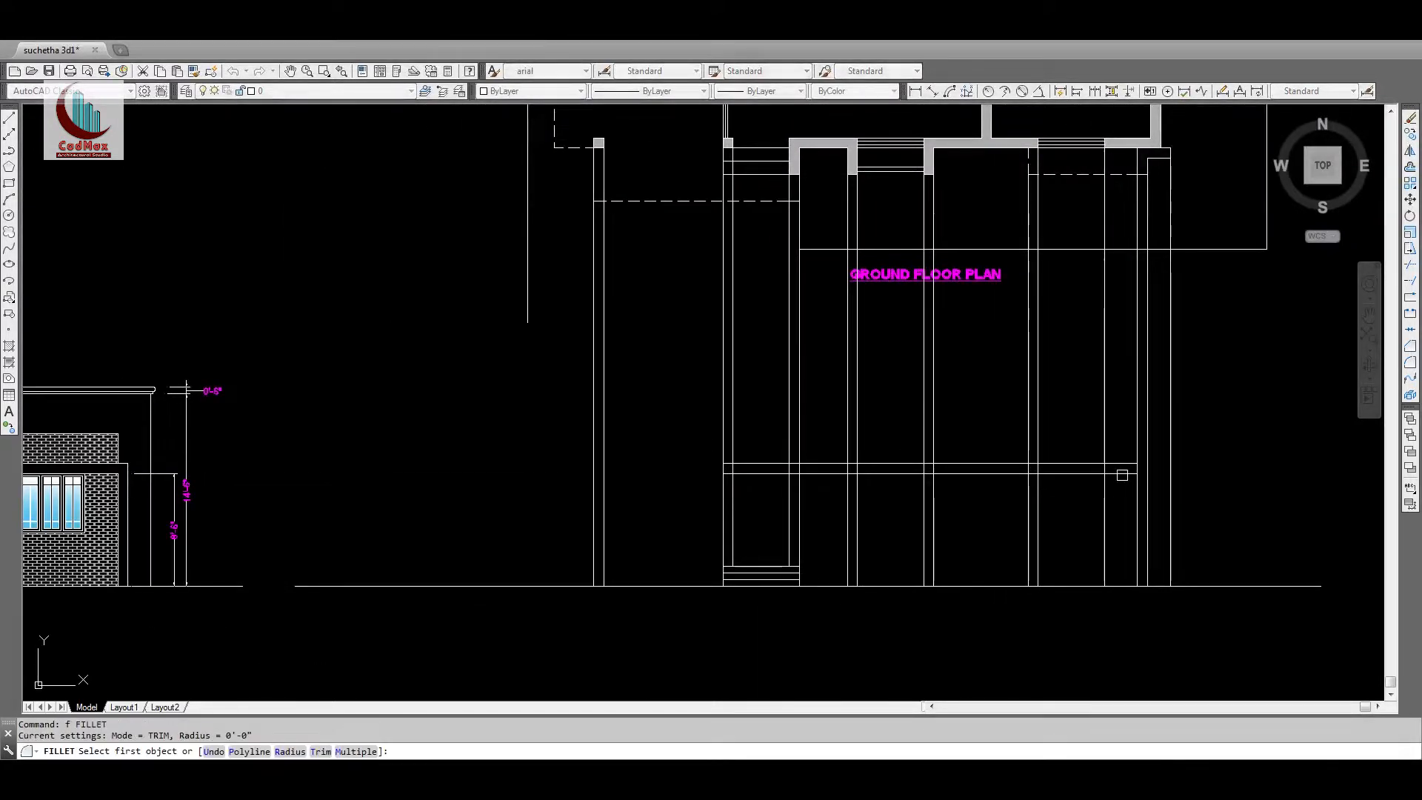
left_click(1138, 485)
key("Return")
left_click(1145, 480)
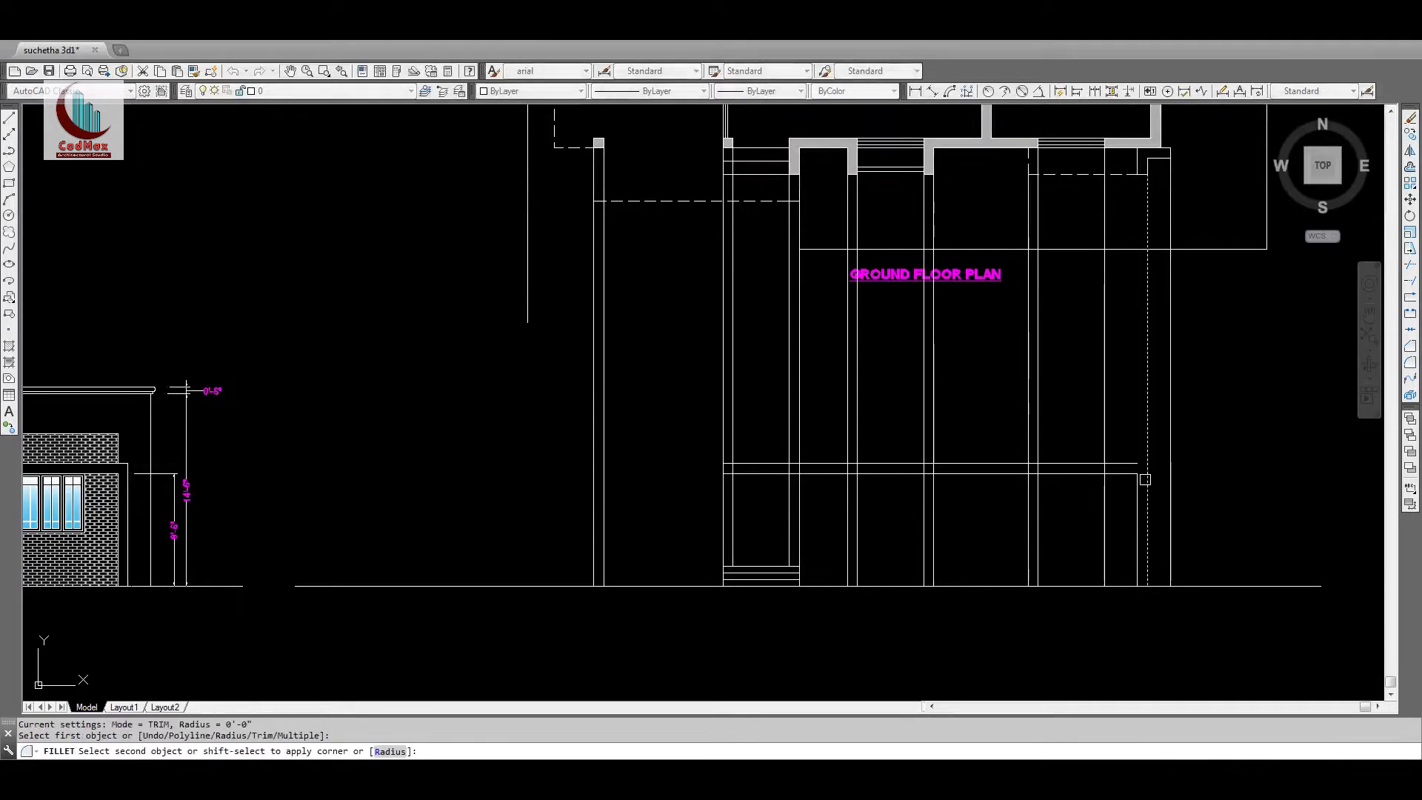
left_click(1132, 467)
middle_click_drag(1002, 492, 1051, 508)
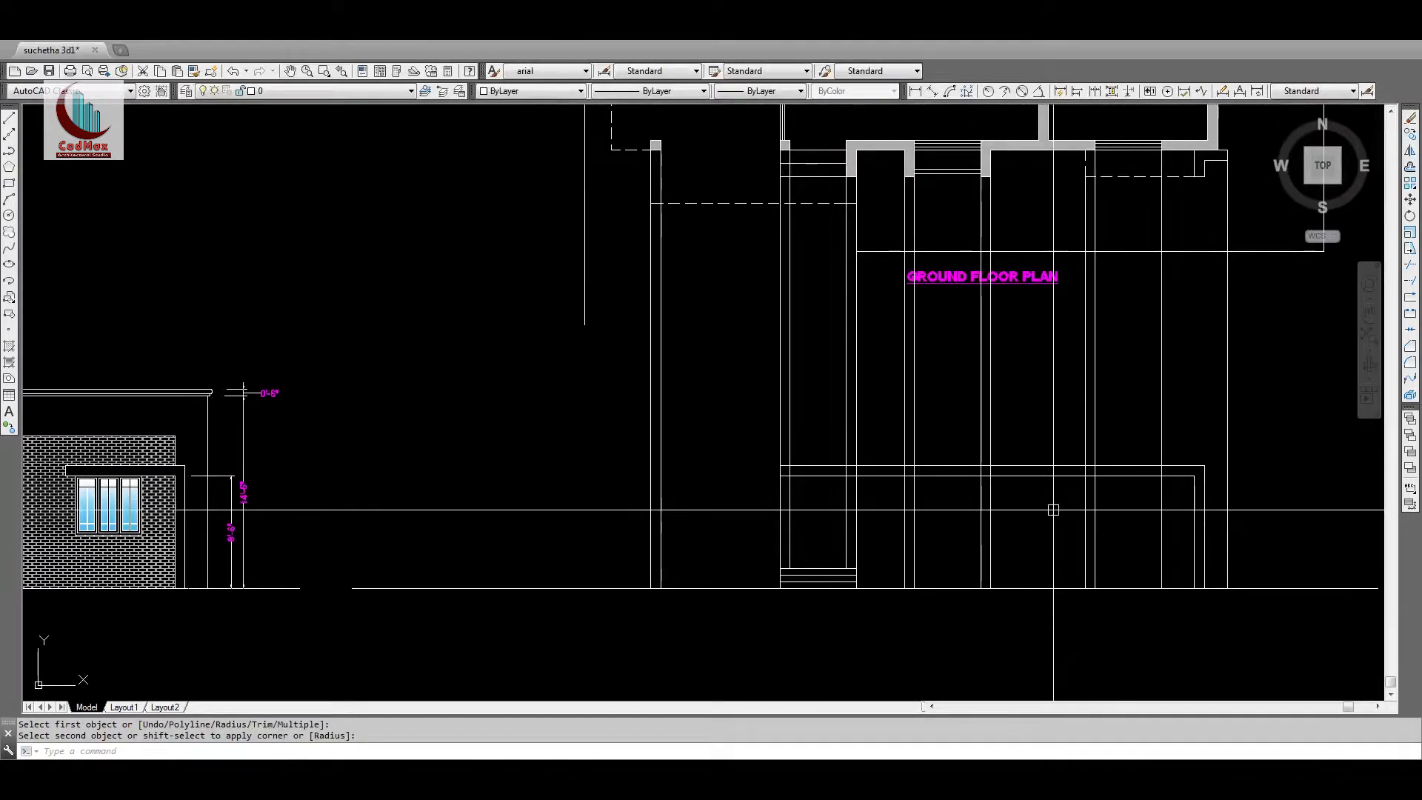
Step: Trim both sunshade lines between the tall window block and the left edge of the right-hand sunshade
type("tr")
key("Return")
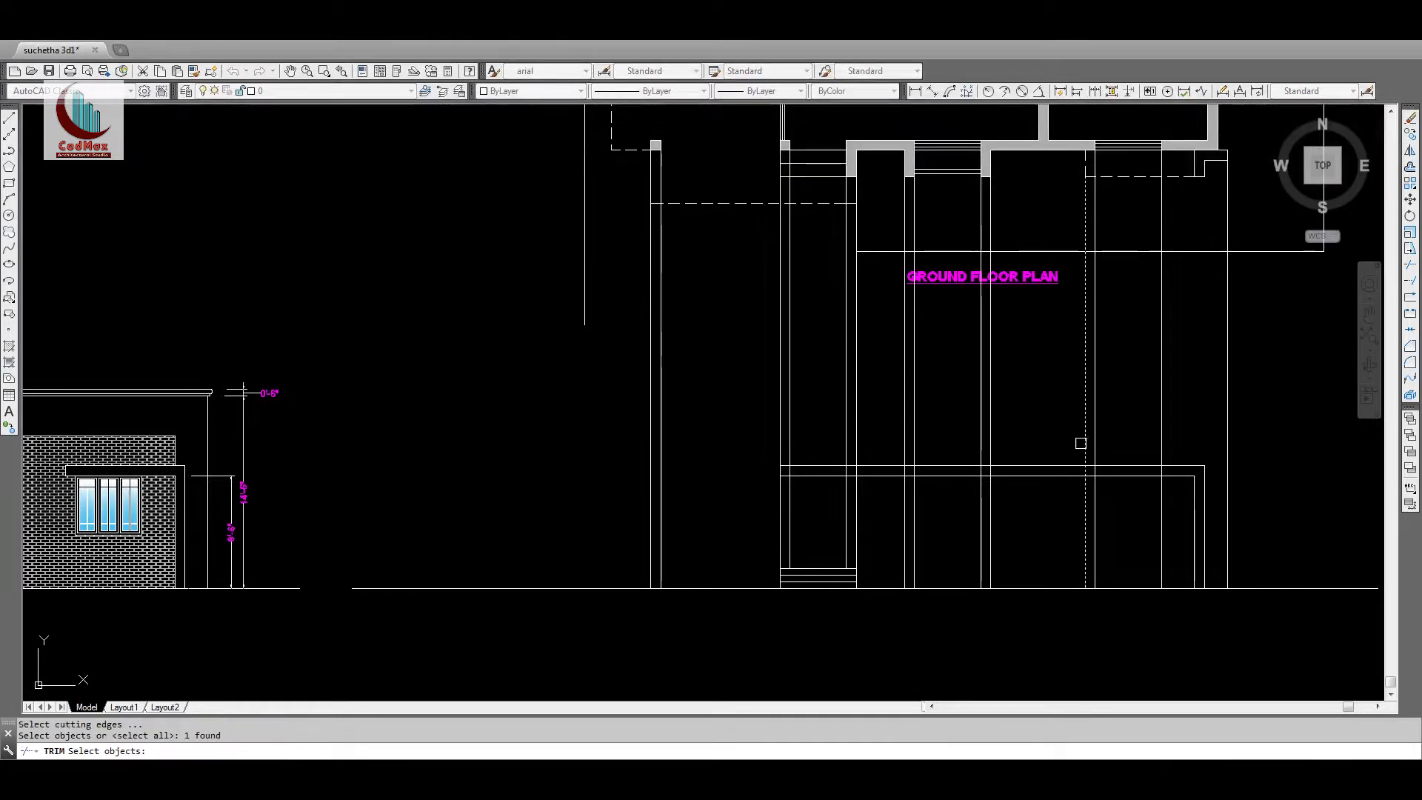
left_click(1041, 466)
key("Escape")
key("Escape")
key("Escape")
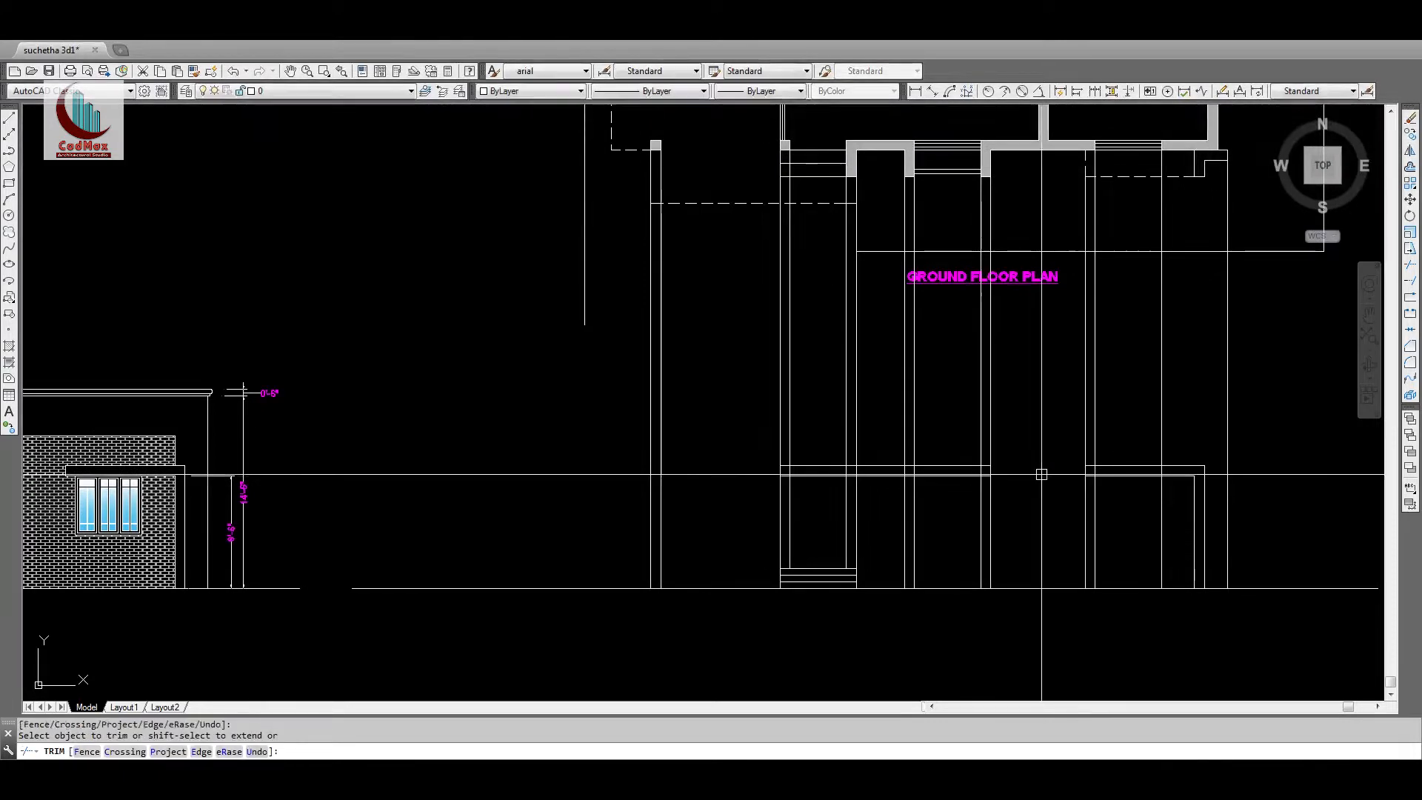
Step: Trim the two vertical projection lines at the sunshade's left end above and below the sunshade band
key("Return")
left_click(1119, 489)
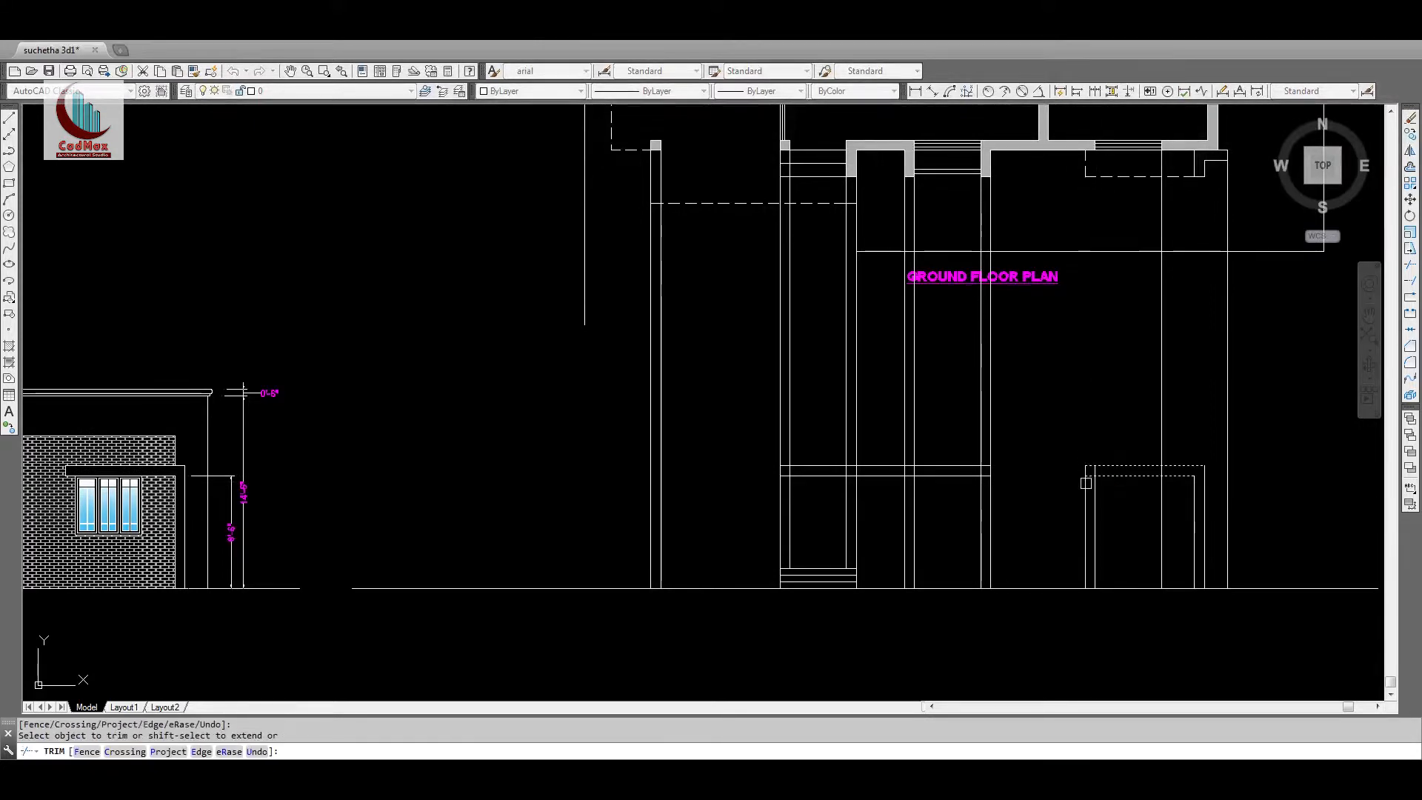
left_click(1086, 483)
key("Return")
type("e")
key("Return")
left_click(1093, 456)
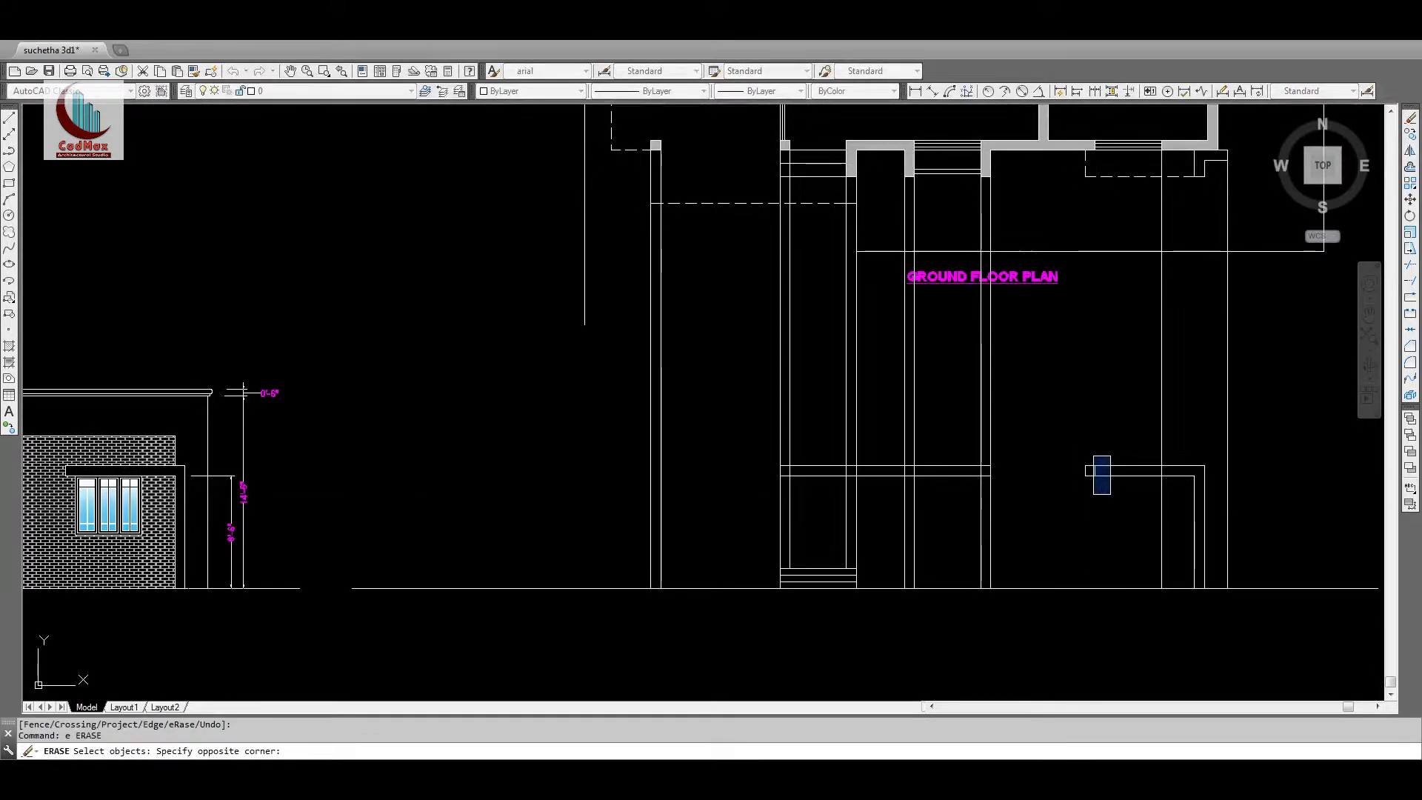
left_click(1111, 495)
key("Escape")
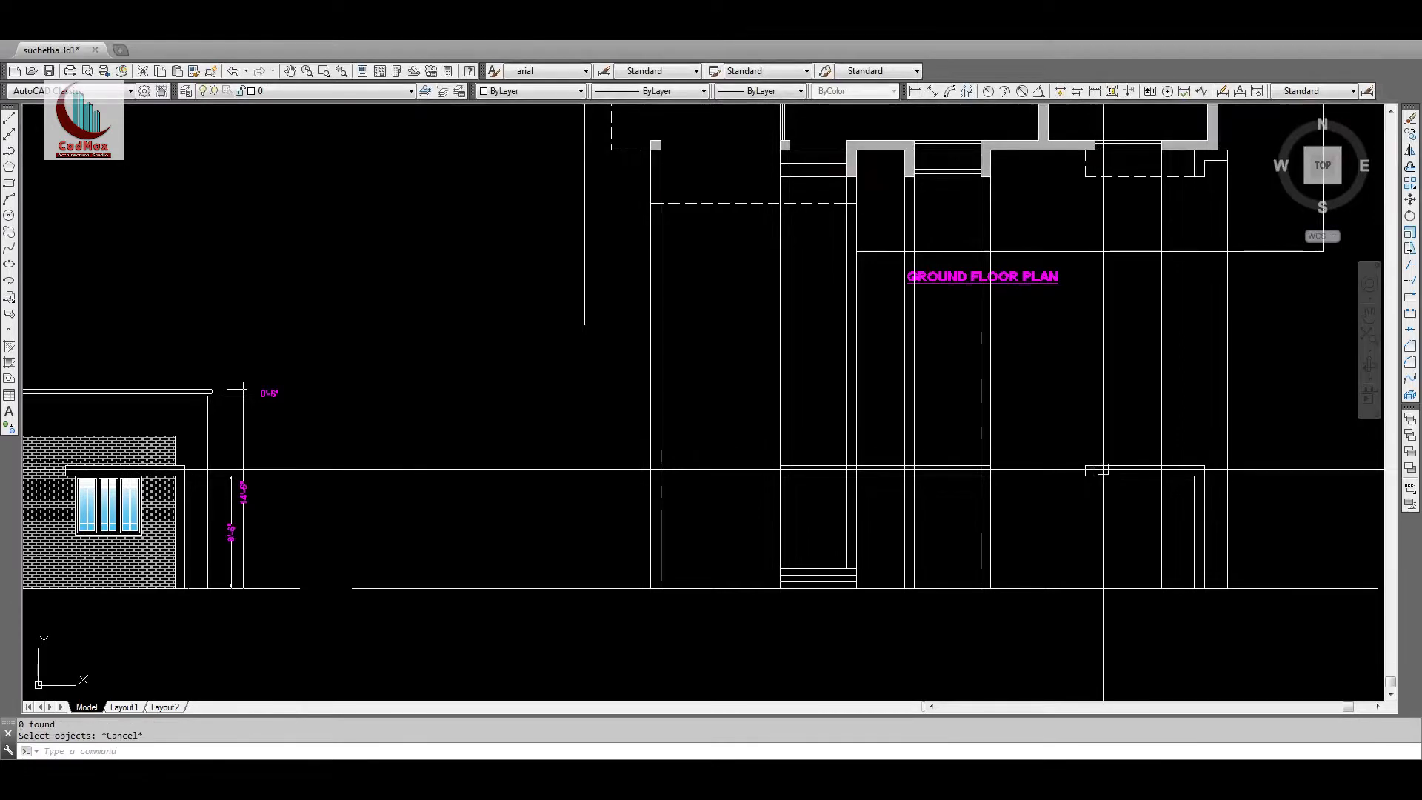
type("s")
key("Return")
type("c")
key("Return")
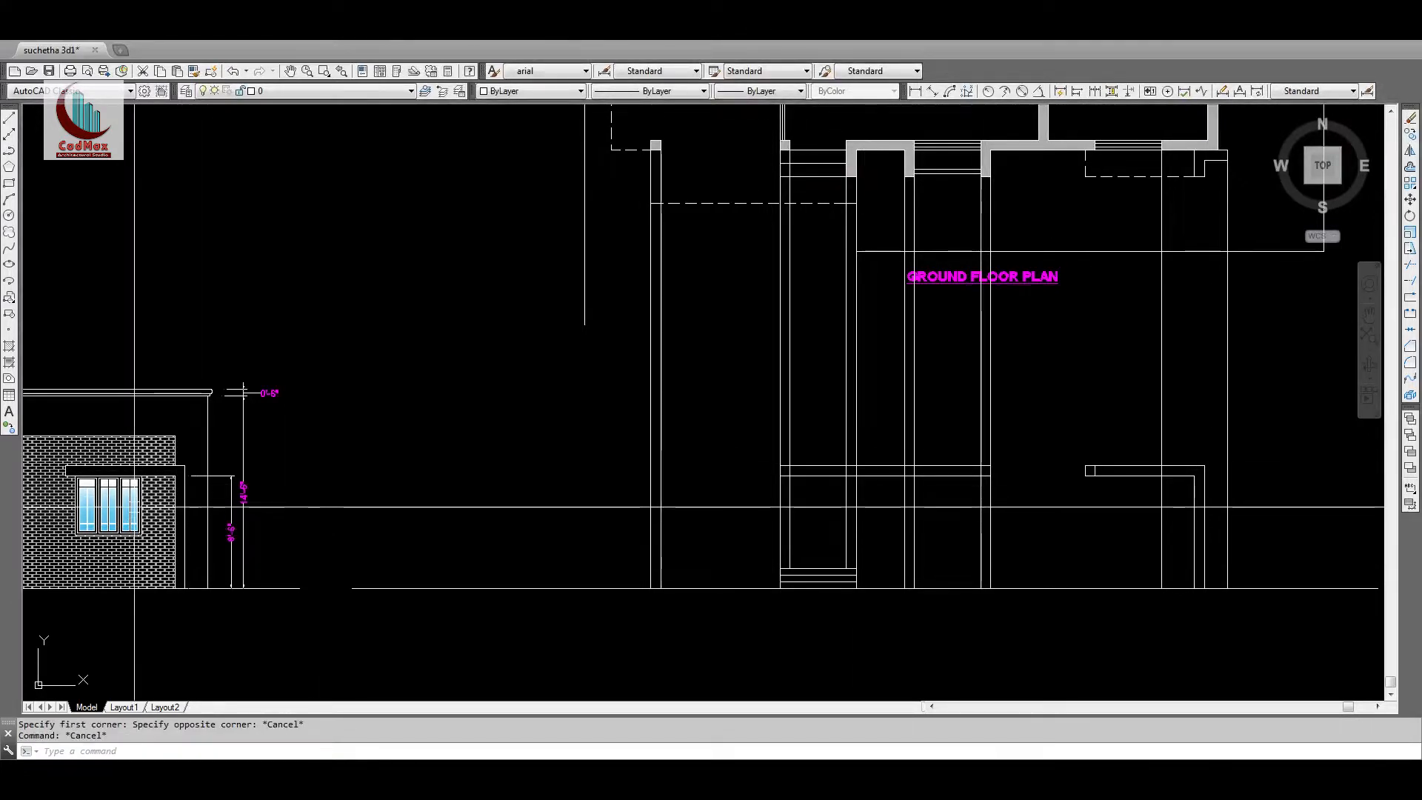
Step: Offset the underside of the right-hand sunshade 4'6" downward to mark the window sill
type("4'6")
key("Return")
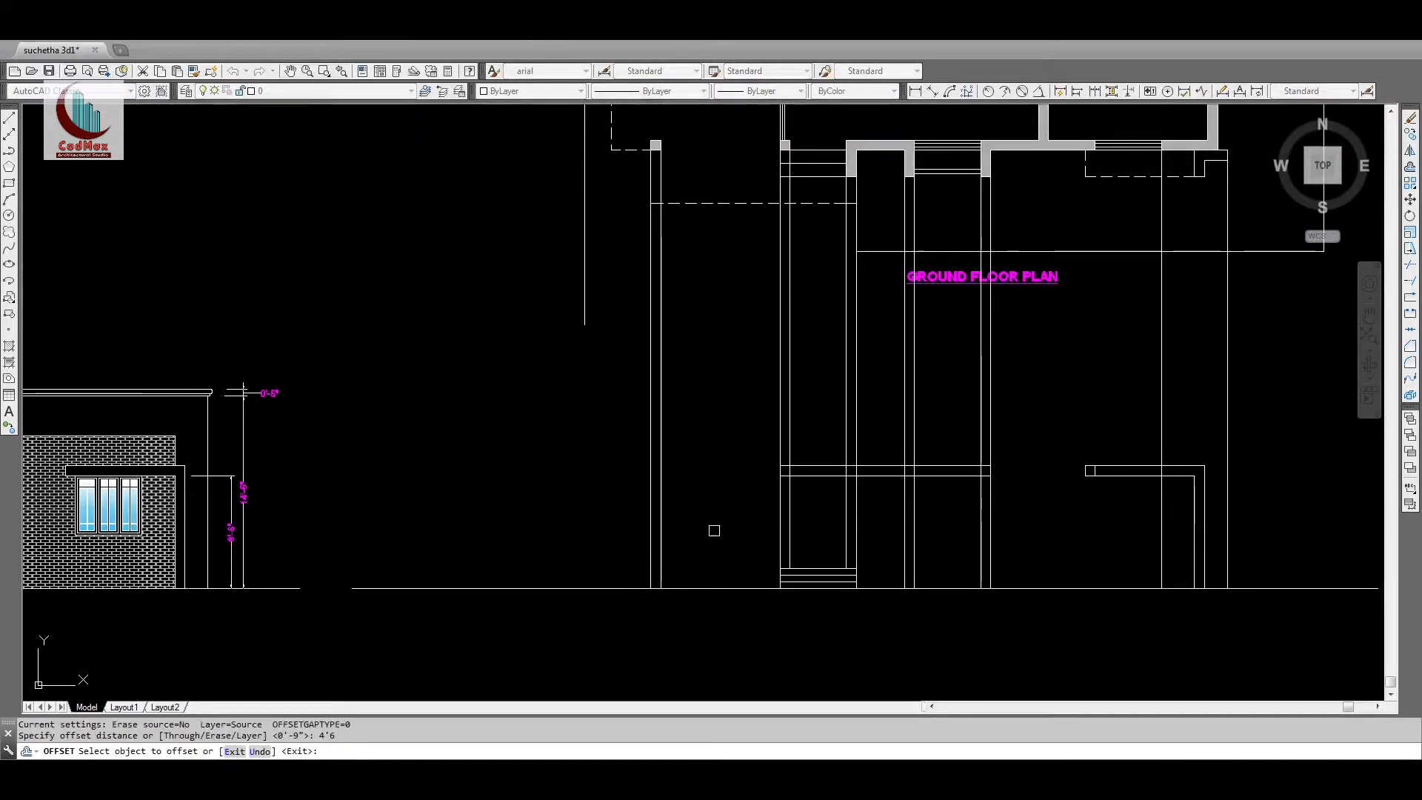
left_click(1120, 480)
left_click(1118, 508)
key("Return")
Step: Fillet the sill line with the right and left window jamb lines to close the lower window corners
type("f")
key("Return")
left_click(1160, 519)
left_click(1140, 534)
type("z")
key("Return")
left_click(1006, 424)
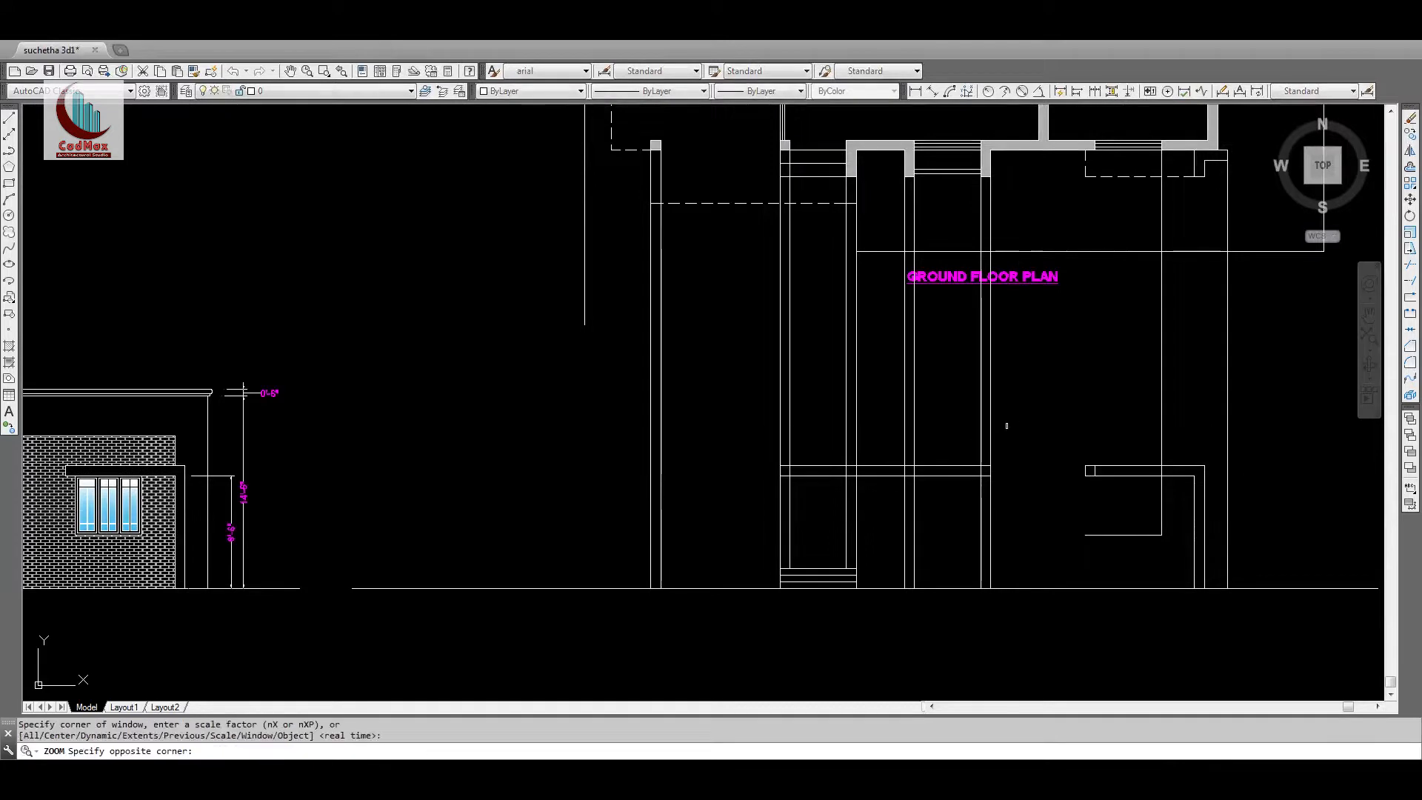
left_click(1213, 588)
type("f")
key("Return")
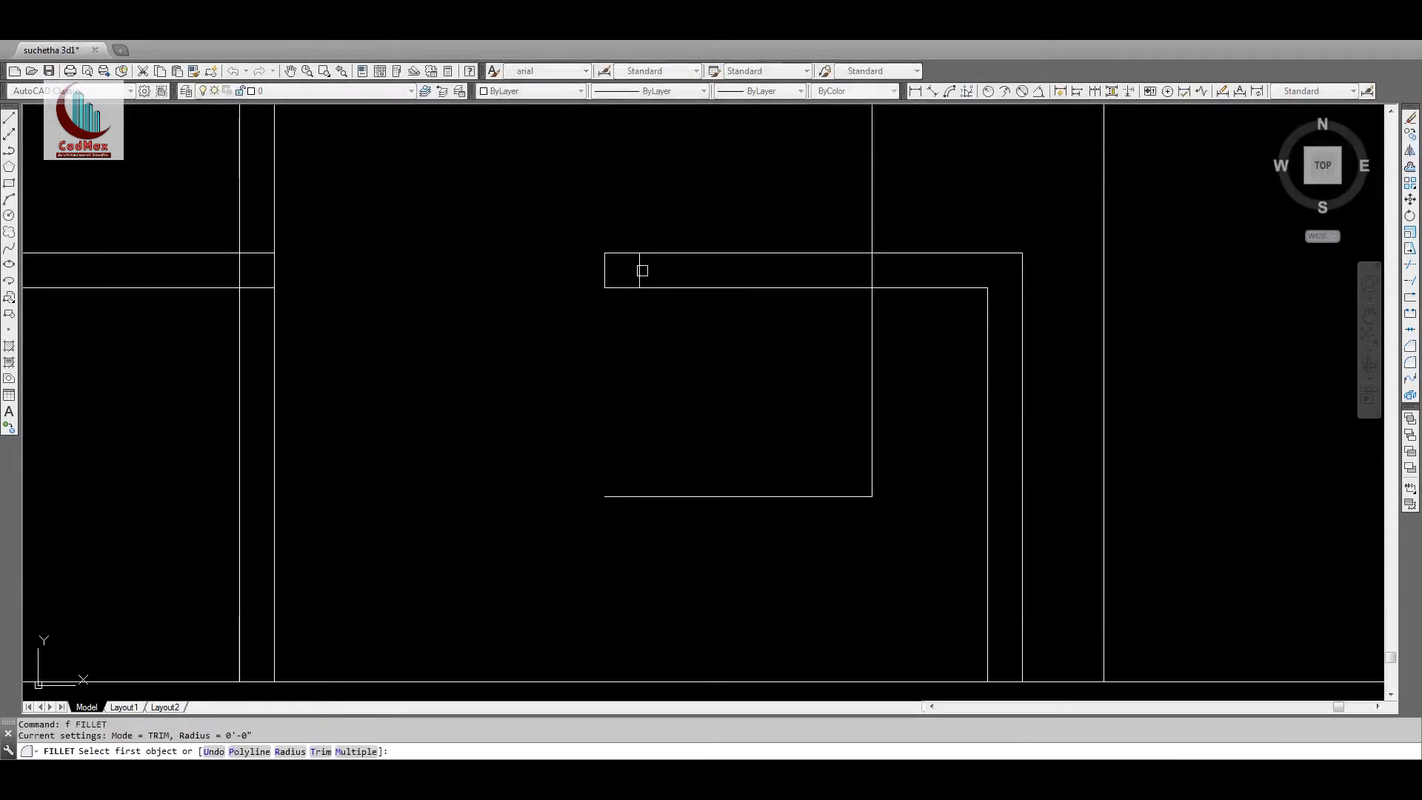
left_click(786, 498)
Step: Trim the window jamb lines within and above the sunshade band
type("tr")
key("Return")
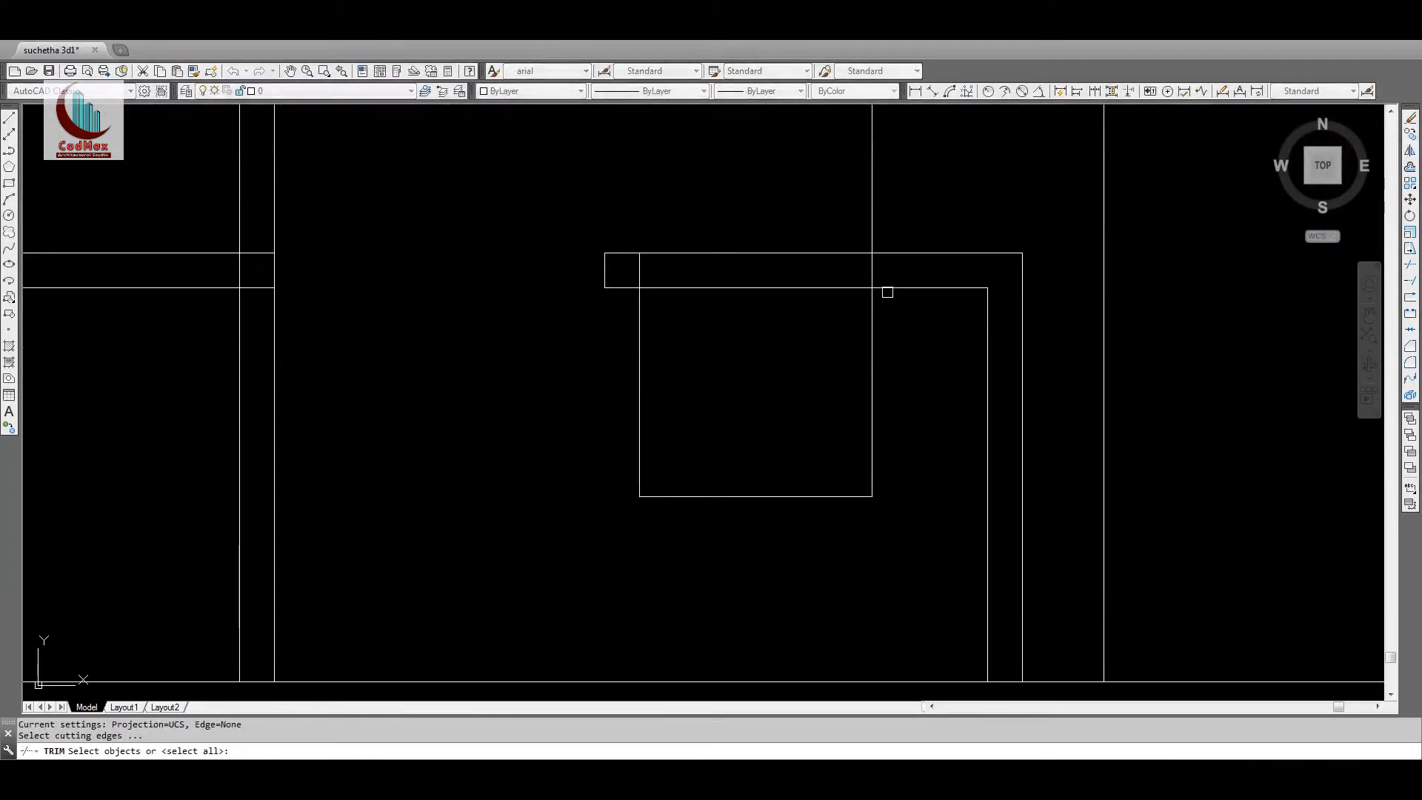
left_click(634, 268)
key("Return")
Step: Fillet the lintel line with the two inner projection lines of the tall window to form the top of its opening
type("z")
key("Return")
key("Return")
mouse_move(889, 300)
left_mouse_down()
mouse_move(879, 539)
mouse_move(863, 579)
left_mouse_up()
middle_click_drag(600, 413, 1076, 515)
left_click_drag(1008, 395, 997, 452)
middle_click_drag(997, 453, 1130, 433)
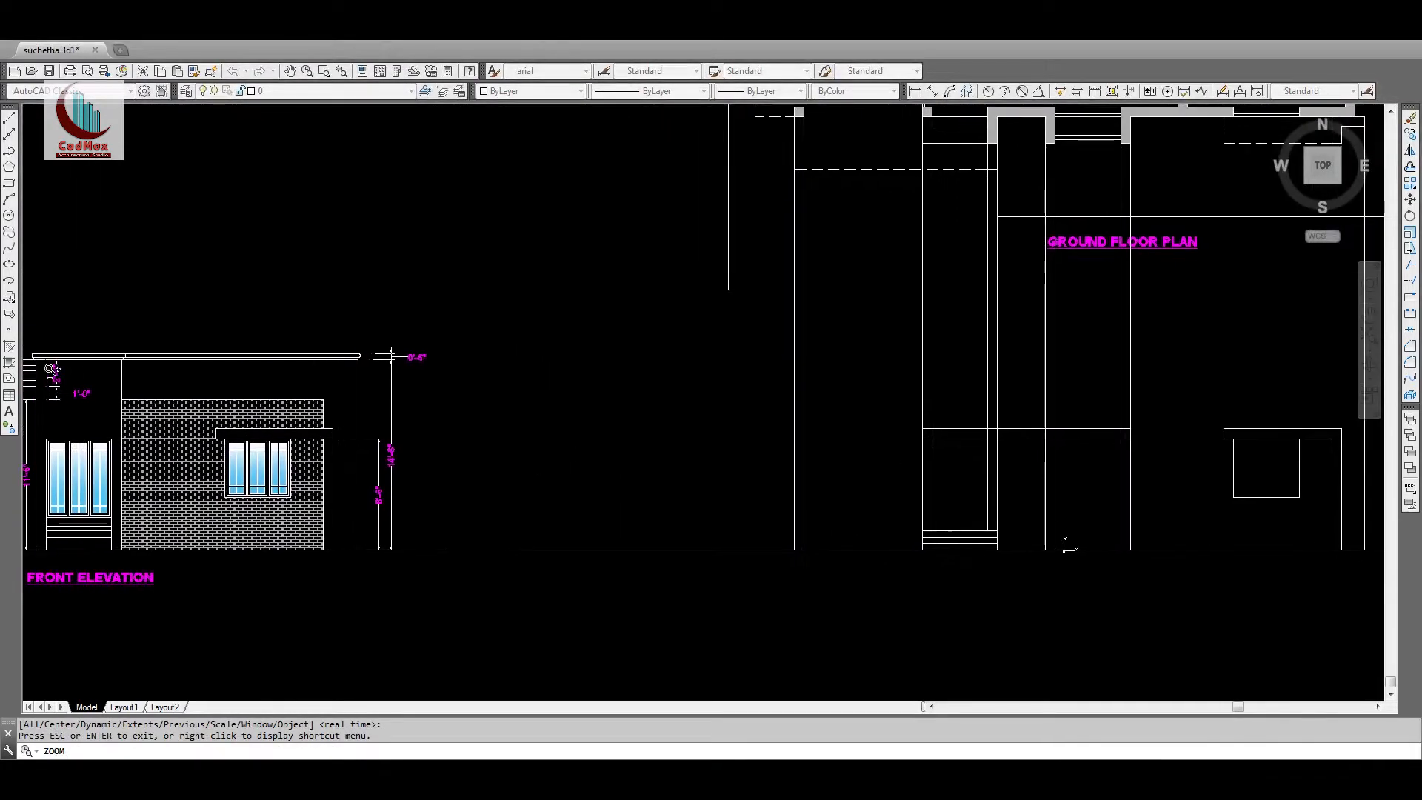
key("Escape")
type("f")
key("Return")
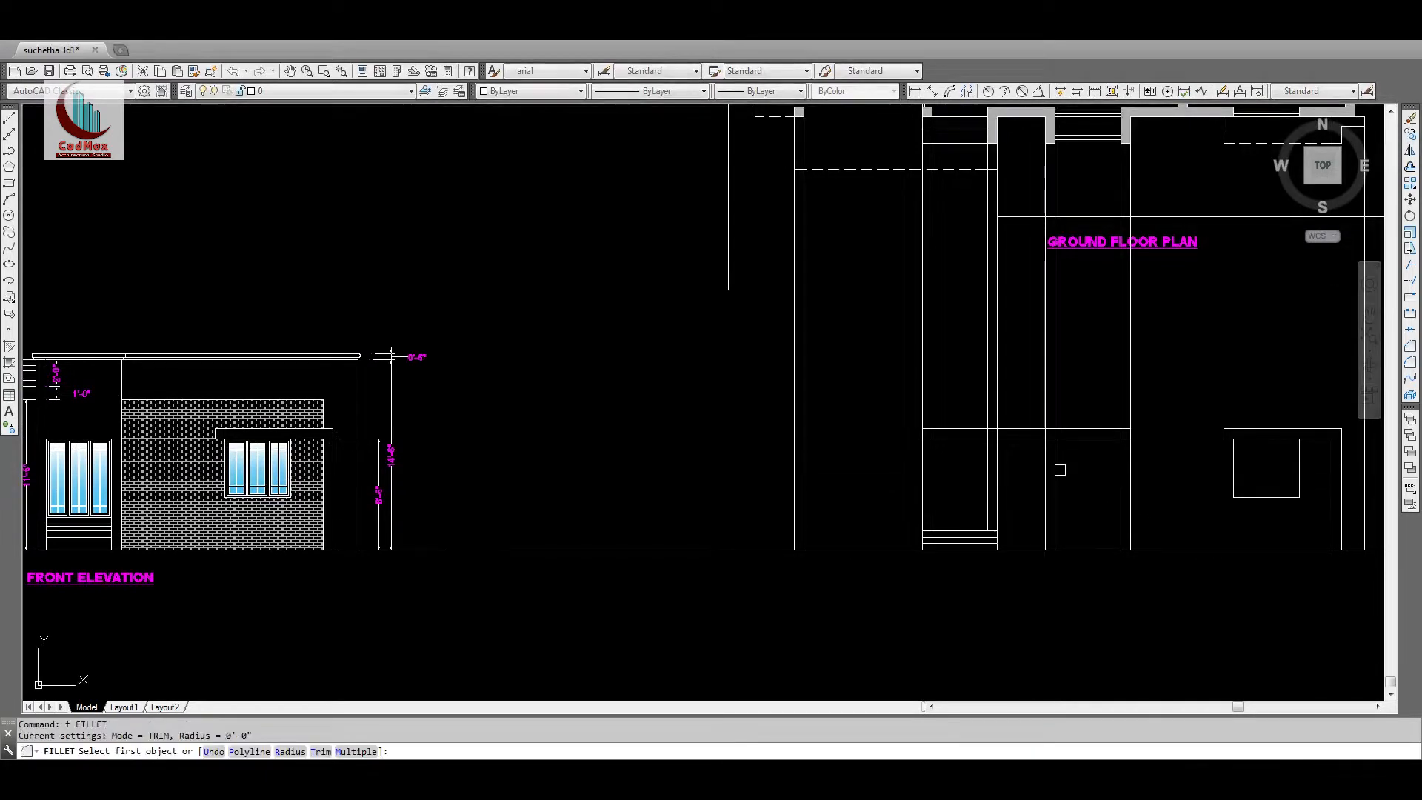
left_click(1086, 438)
Step: Erase the leftover horizontal line above the tall window opening
type("e")
key("Return")
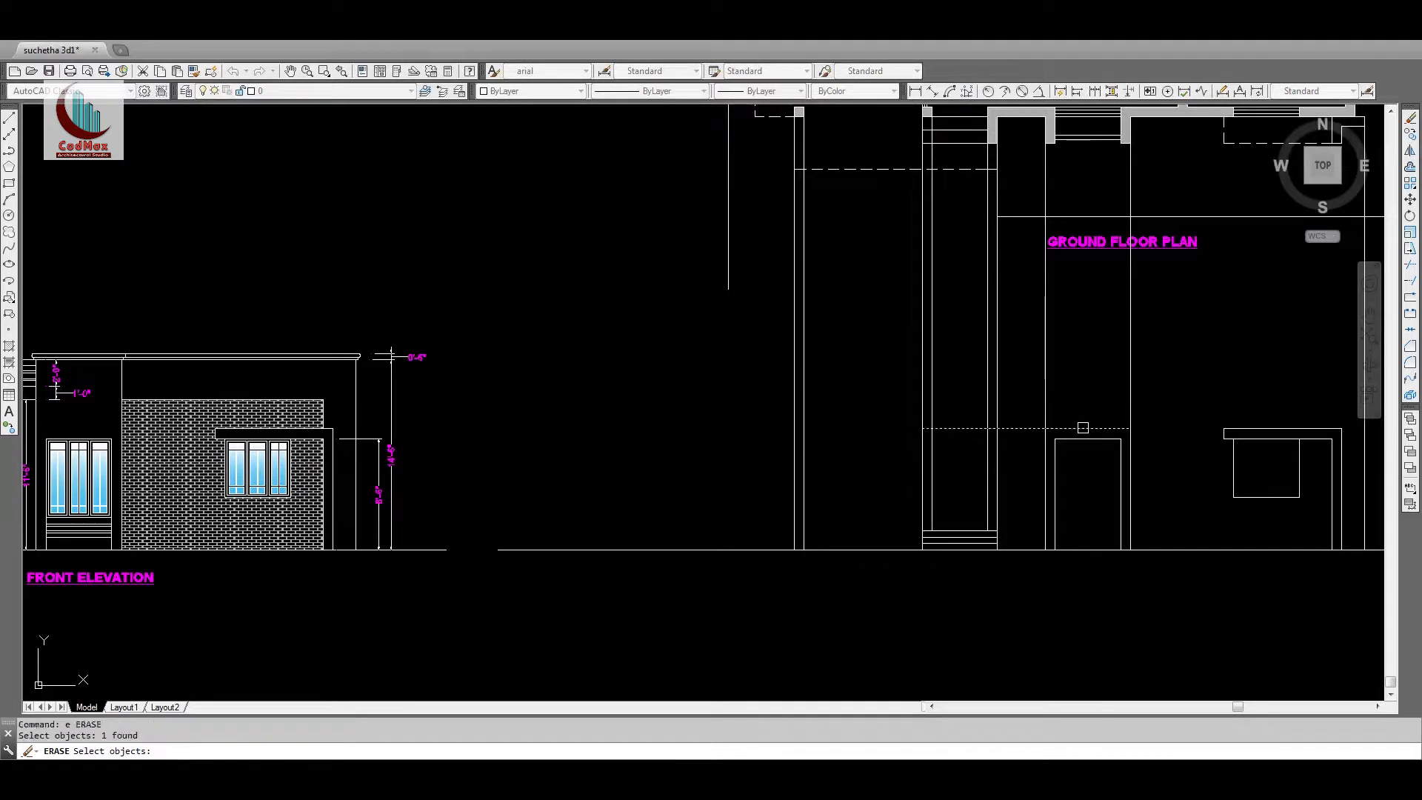
key("Return")
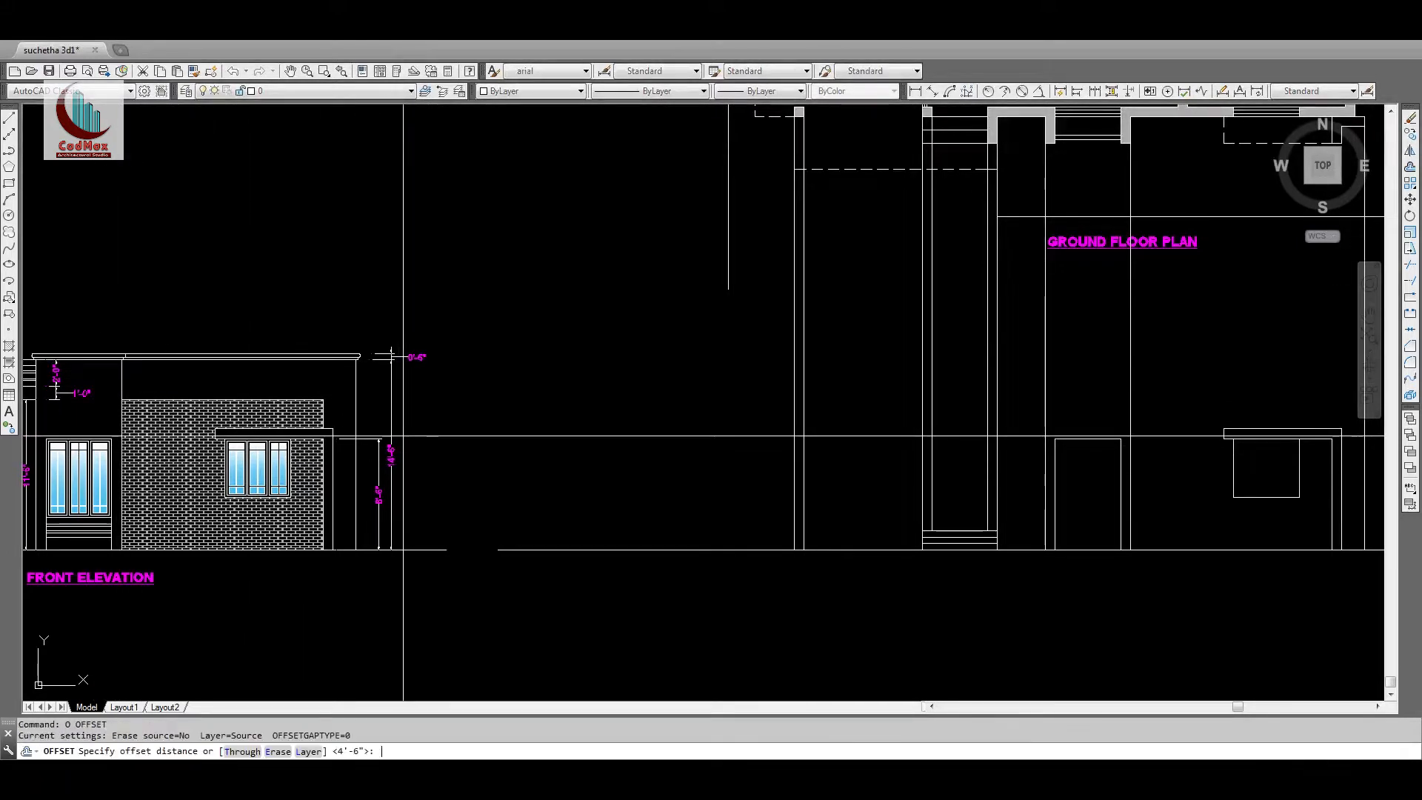
Step: Offset the ground line 14'6" upward to mark the roof level
type("14'6")
key("Return")
left_click(1193, 551)
left_click(1054, 396)
key("Return")
type("f FILLET")
key("Return")
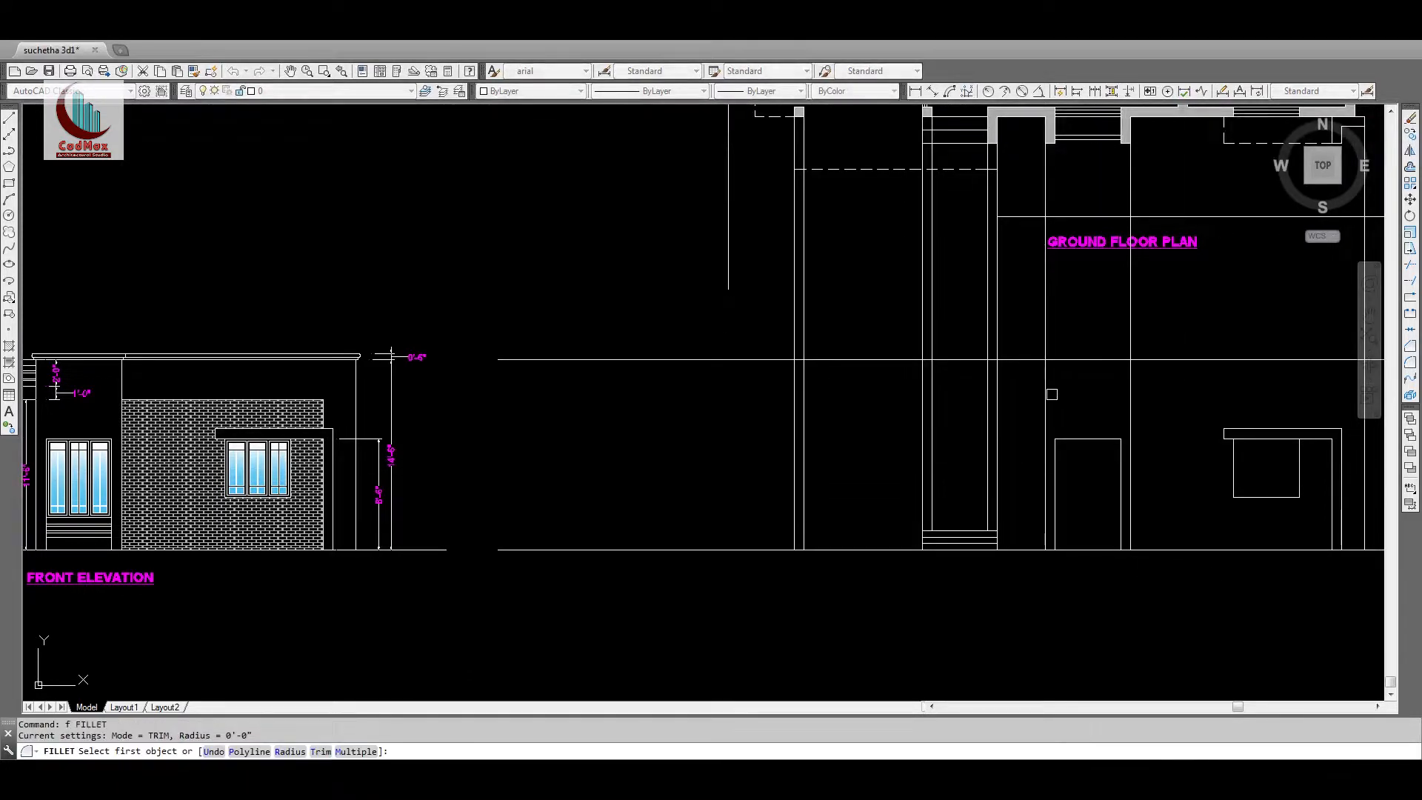
key("Escape")
Step: Examine the rounded roof edge moulding and its dimensions at the right end of the reference elevation
type("z")
key("Return")
left_click(326, 338)
left_click(444, 390)
type("d")
key("Return")
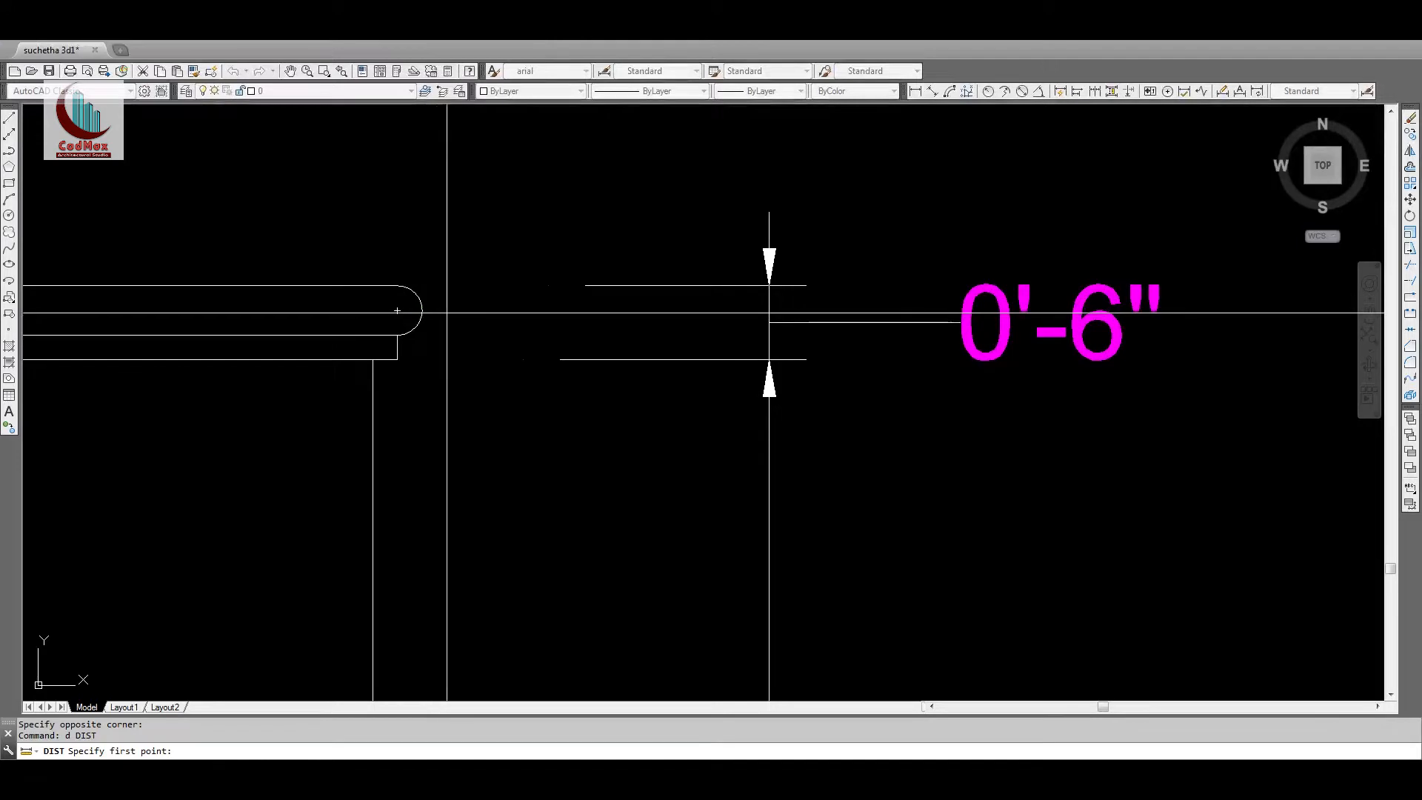
key("space")
key("space")
key("Escape")
Step: Offset the roof level line 2 inches upward to form the lower band of the roof edge moulding
type("z")
key("space")
key("space")
left_click_drag(652, 255, 696, 525)
middle_click_drag(906, 523, 57, 496)
key("Escape")
type("z")
key("space")
left_click(657, 318)
left_click(929, 422)
type("o")
key("space")
type("2")
key("space")
left_click(821, 340)
key("Escape")
Step: Offset the top line of the lower moulding band 4 inches upward to form the upper band
type("o 4")
key("space")
left_click(820, 363)
left_click(818, 337)
Step: Offset the left wall line of the tall window block outward twice at 2 inches for the moulding projections
key("space")
type("2")
left_click(356, 414)
left_click(332, 420)
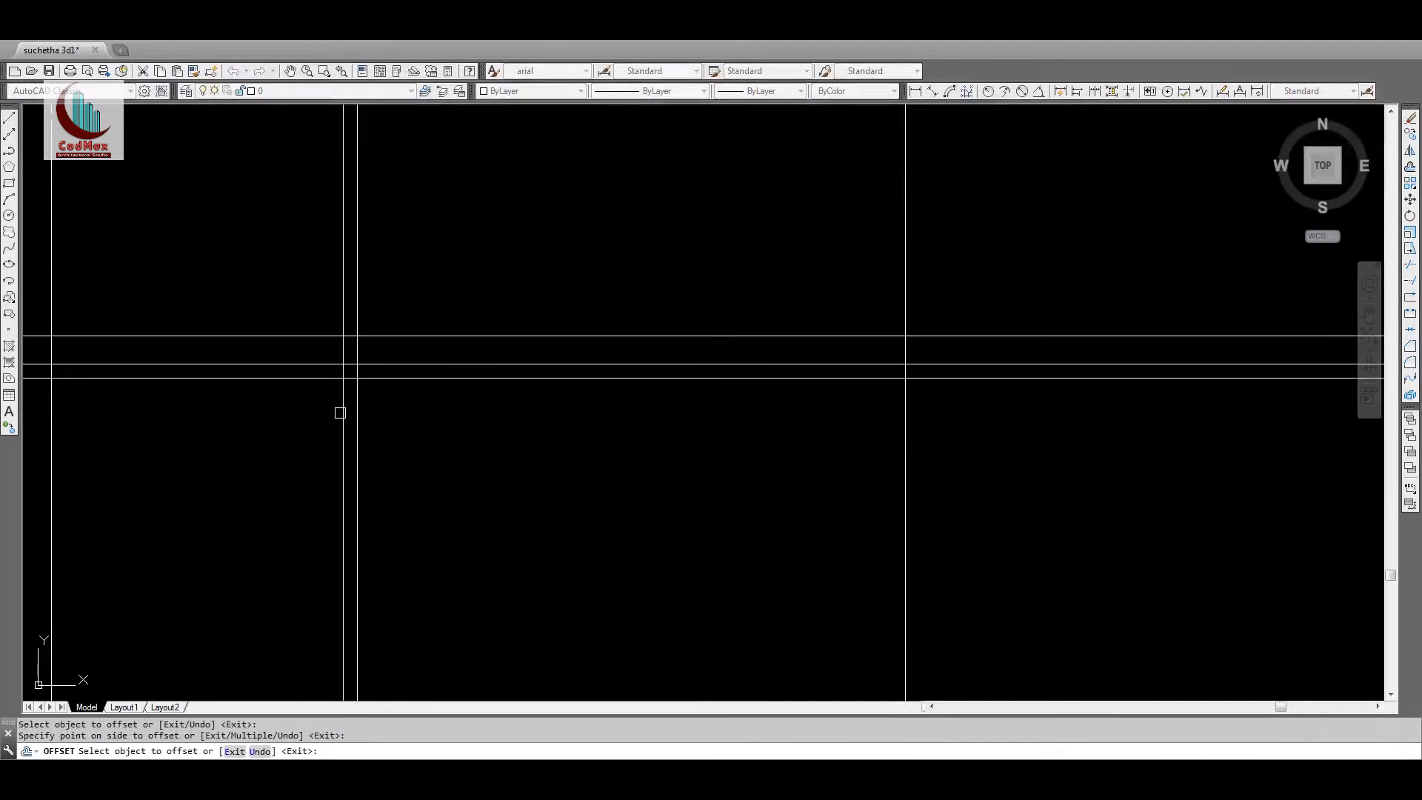
left_click(339, 412)
left_click(320, 413)
key("space")
Step: Fillet the lower moulding band's horizontal lines with the first 2-inch offset line to close its left end
type("z")
key("space")
left_click(249, 294)
left_click(508, 468)
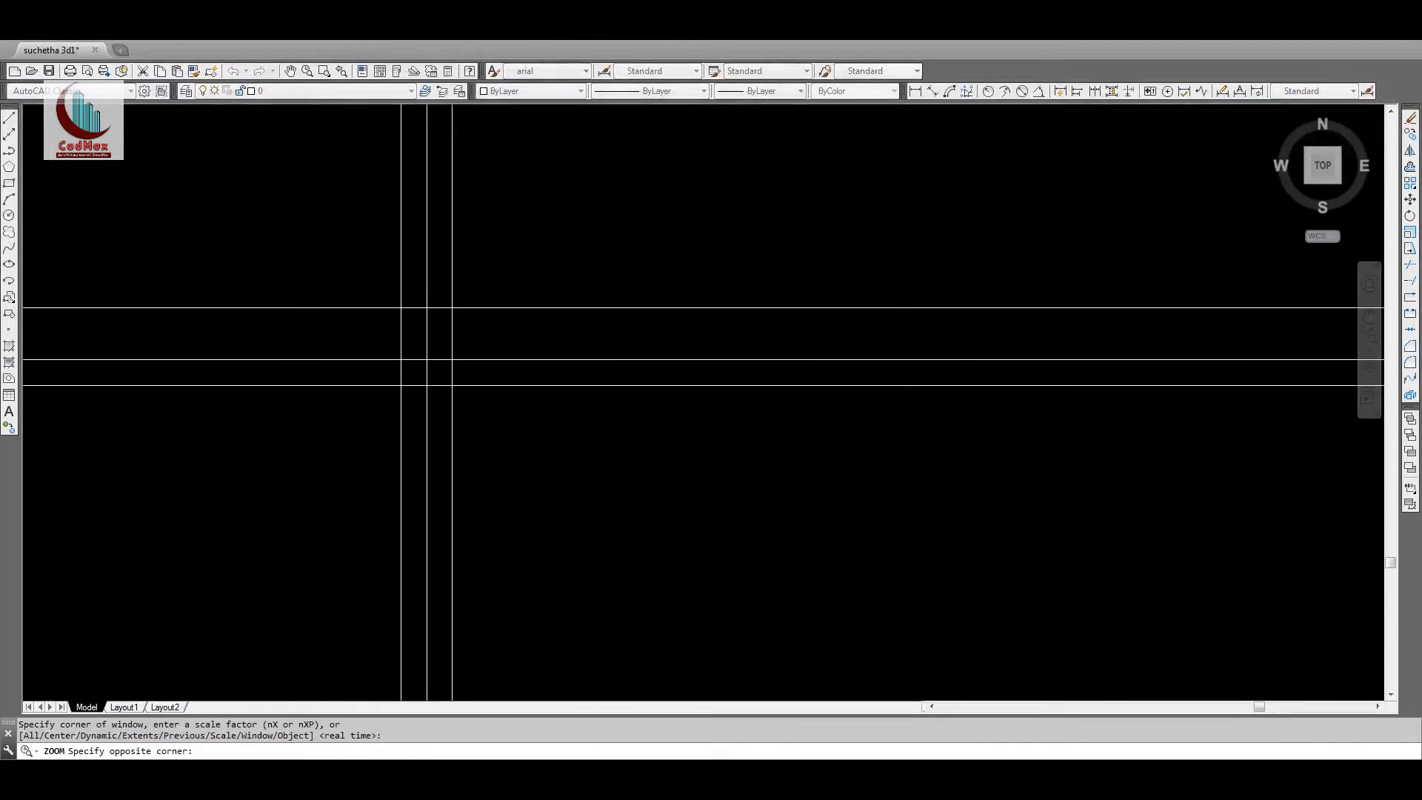
type("f")
key("space")
left_click(616, 399)
left_click(580, 378)
left_click(597, 355)
Step: Fillet the upper moulding band's horizontal lines with the outermost offset line to close its left end
key("space")
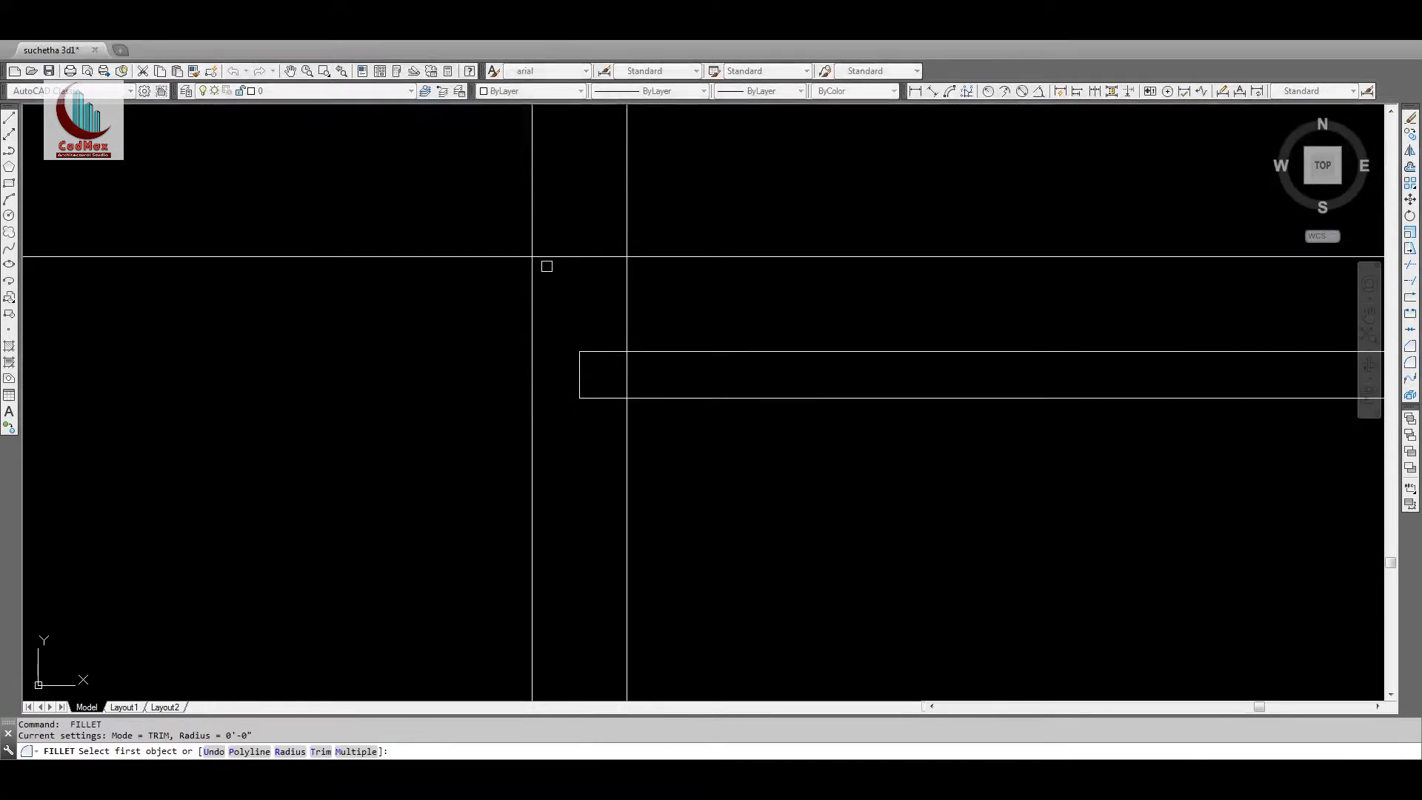
left_click(533, 289)
left_click(575, 351)
key("space")
left_click(558, 257)
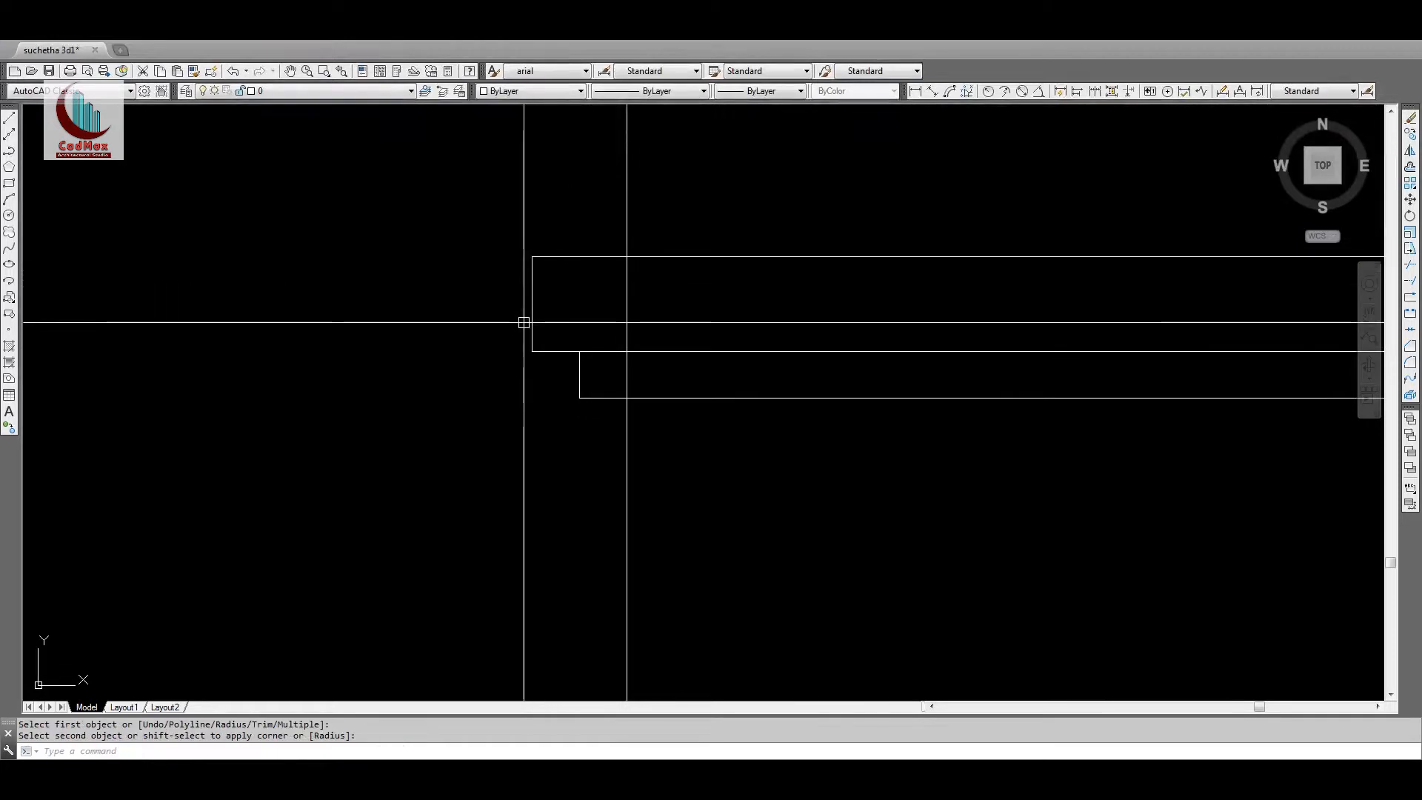
key("Return")
key("Return")
mouse_move(682, 311)
left_mouse_down()
mouse_move(677, 422)
mouse_move(625, 454)
left_mouse_up()
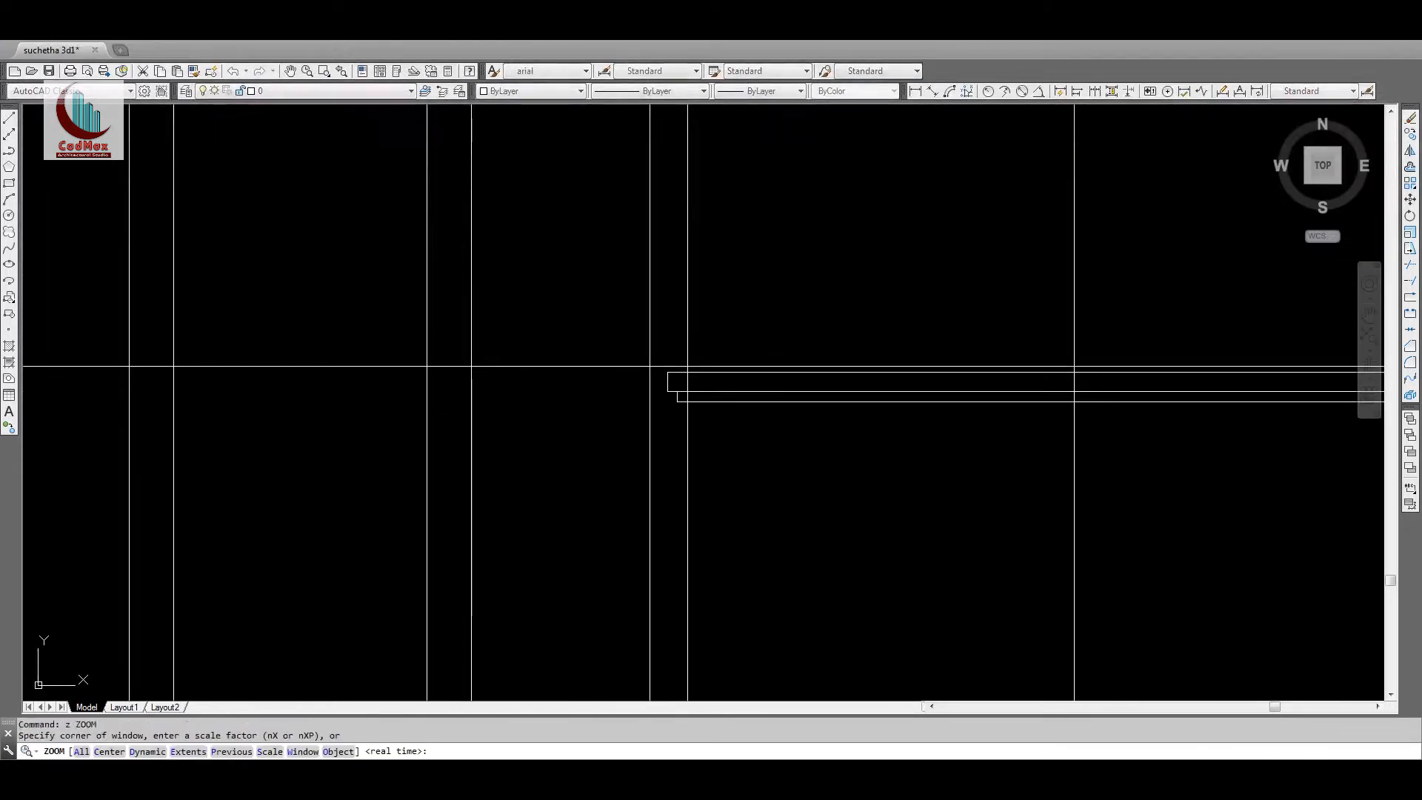
Step: Round the upper moulding band's left end by filleting its two horizontal lines, and erase the straight closing line
key("Escape")
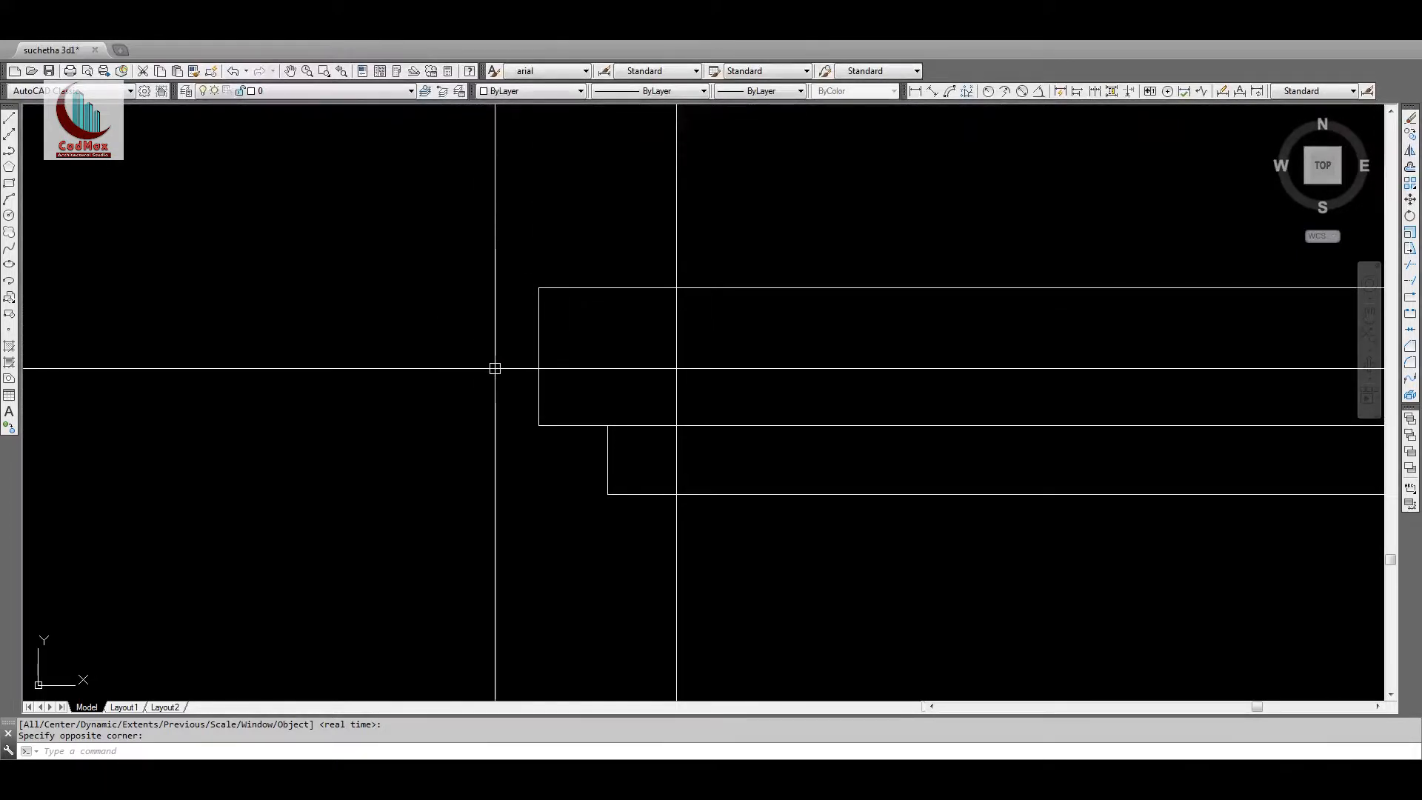
type("f")
key("Return")
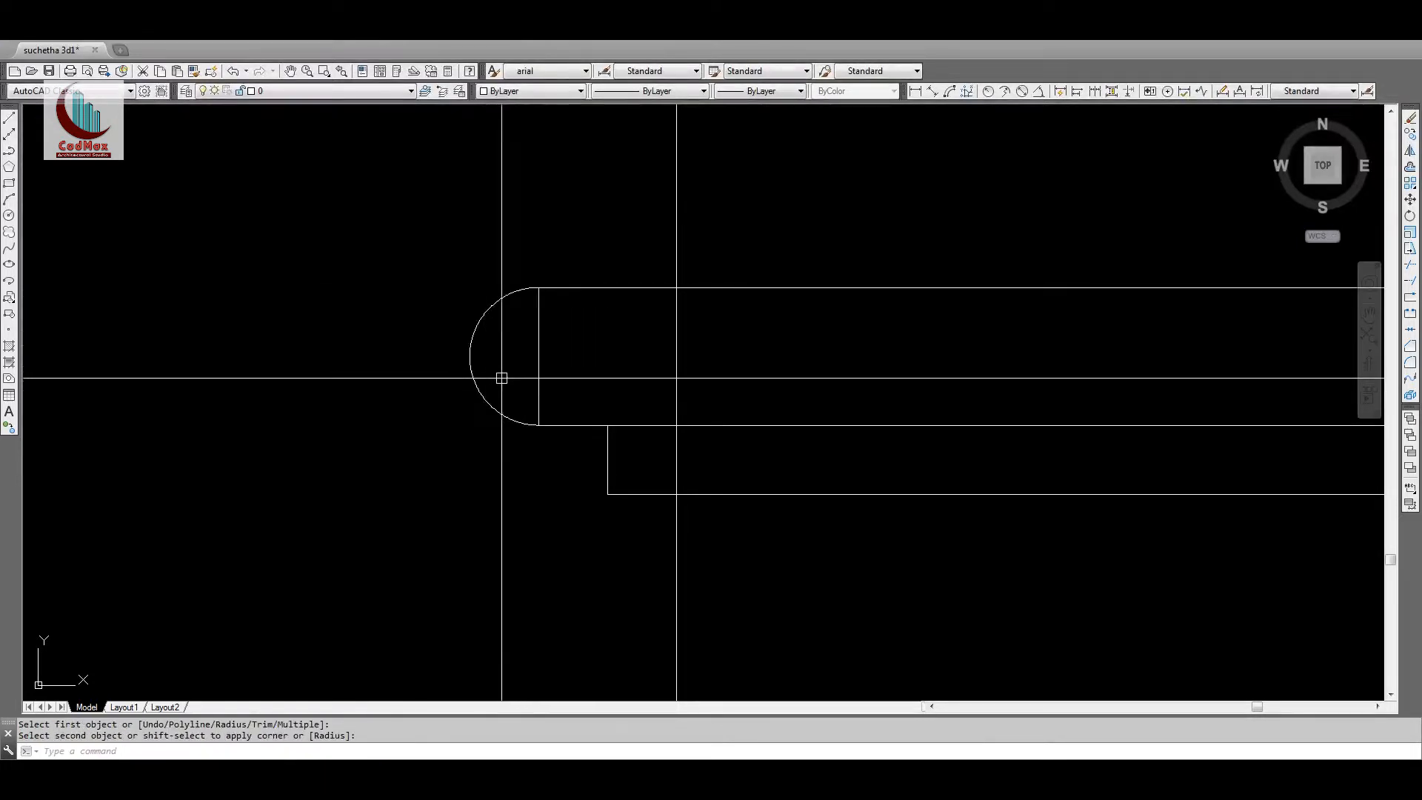
key("Return")
type("e")
key("Return")
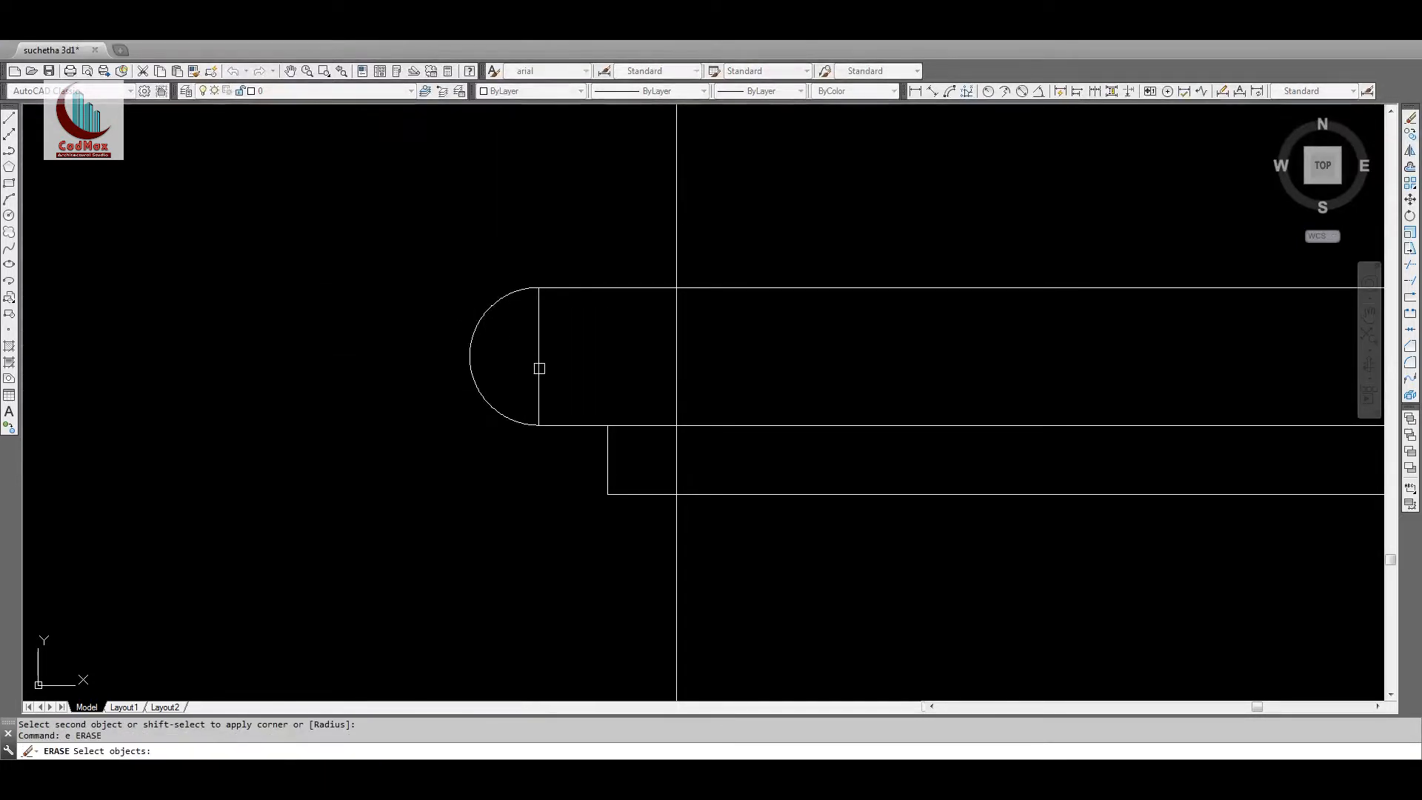
key("Return")
Step: Stretch the rounded end of the upper band inward to align with the lower band's left edge
key("Return")
type("s")
key("Return")
left_click(580, 260)
left_click(480, 442)
key("Return")
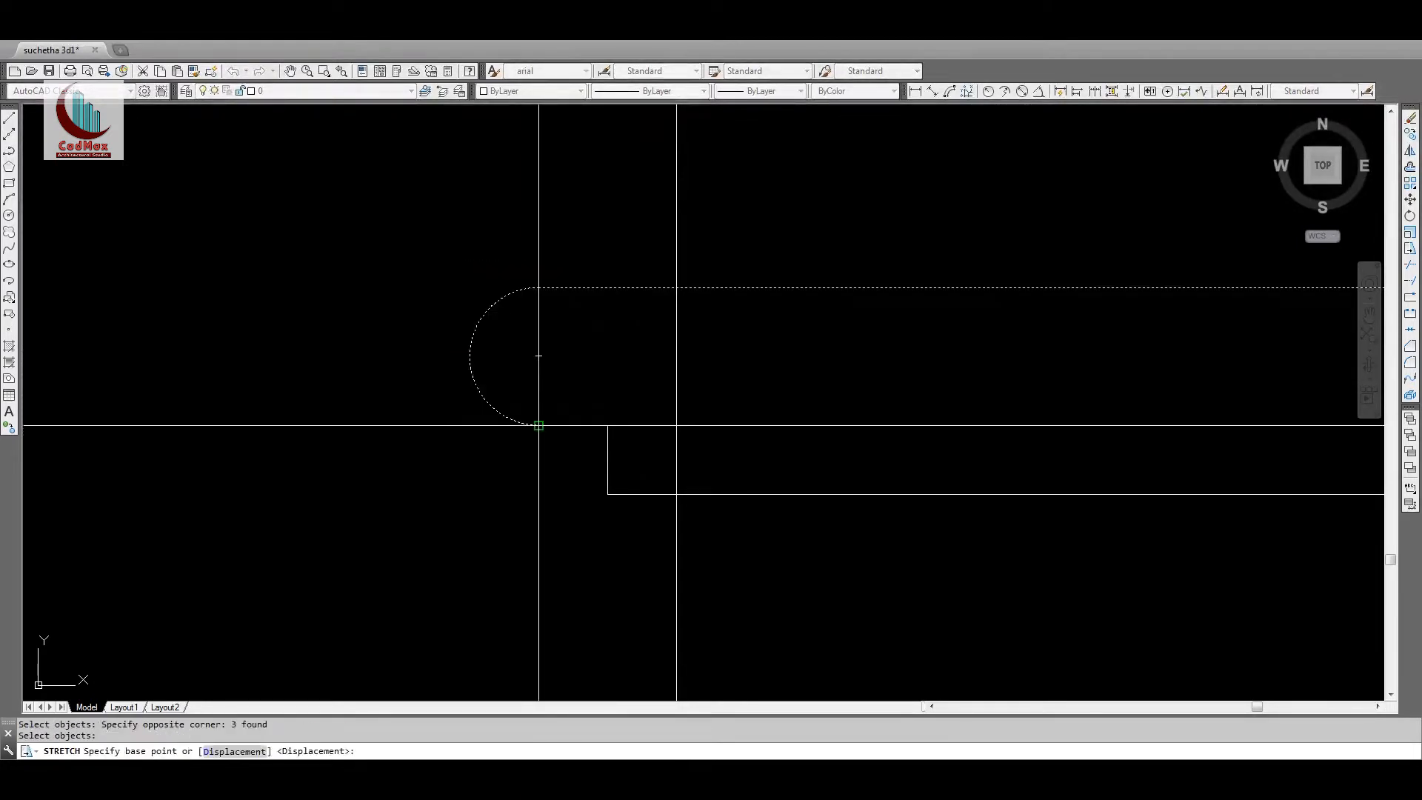
left_click(539, 425)
left_click(607, 425)
Step: Examine the roof moulding's profile and end shape in the finished reference elevation
type("z")
key("Return")
key("Return")
left_click_drag(686, 358, 406, 511)
middle_click_drag(407, 511, 743, 372)
left_click_drag(742, 372, 680, 414)
middle_click_drag(680, 414, 1104, 447)
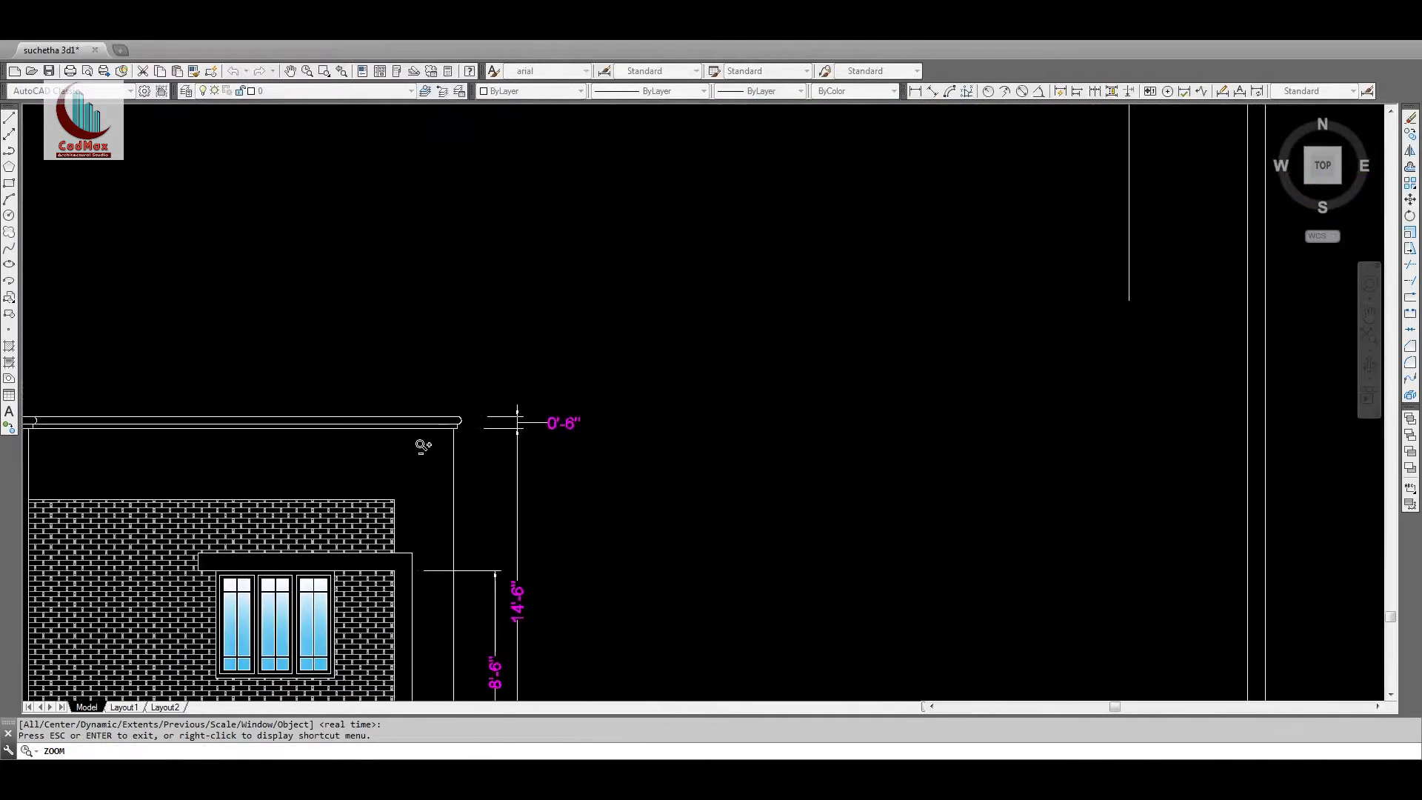
left_click_drag(423, 445, 524, 333)
key("Escape")
Step: Trim the tall window block's left wall line above the underside of the moulding
middle_click_drag(1167, 423, 698, 419)
scroll(1000, 415, "up", 2)
middle_click_drag(815, 419, 419, 419)
type("z")
key("Return")
key("Return")
left_click_drag(514, 359, 515, 320)
left_click(993, 489)
type("tr")
key("Return")
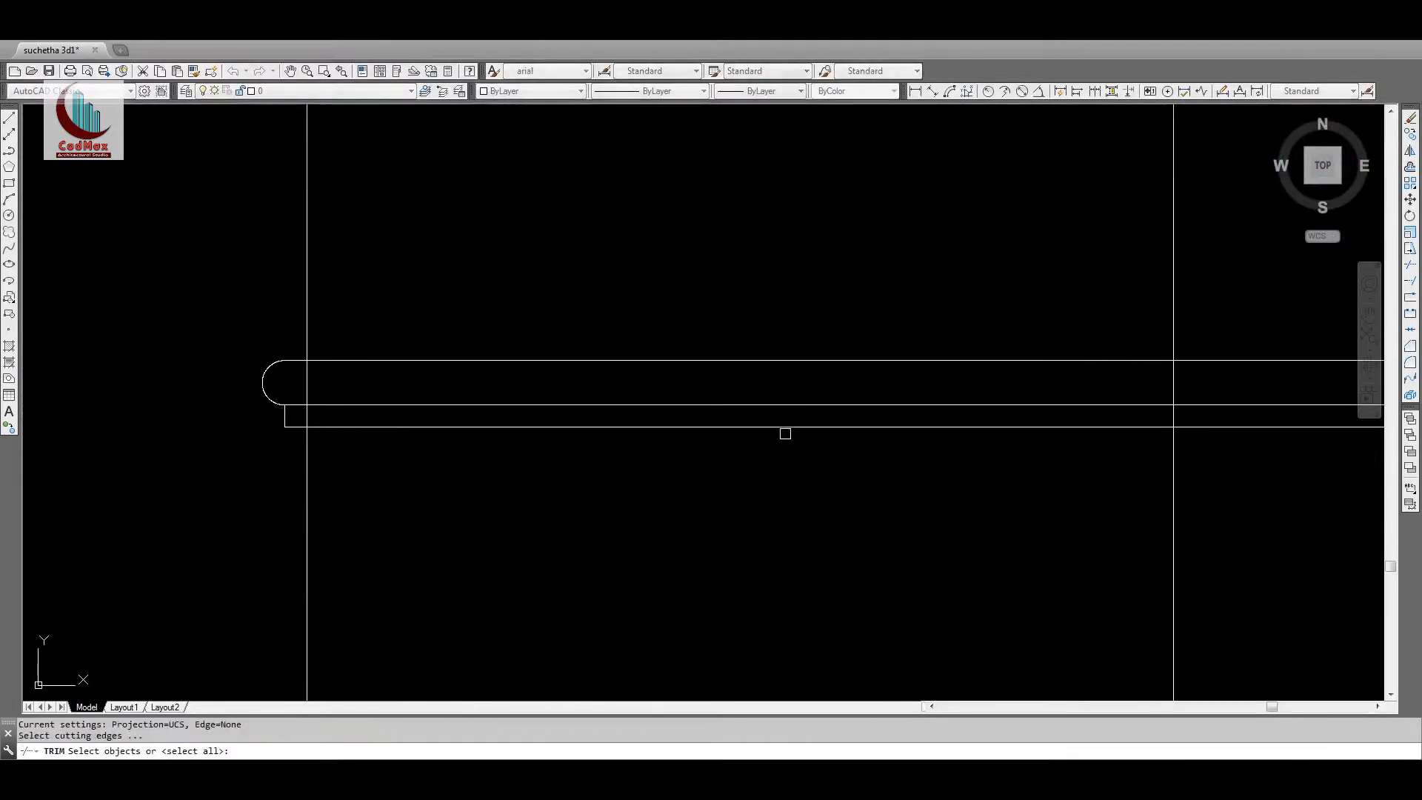
left_click(524, 300)
left_click(222, 273)
key("Return")
Step: Mirror the moulding's left end profile about the midpoint between the tall window block's two wall lines
type("z")
key("Return")
key("Return")
left_click_drag(578, 245, 603, 492)
key("Escape")
key("Escape")
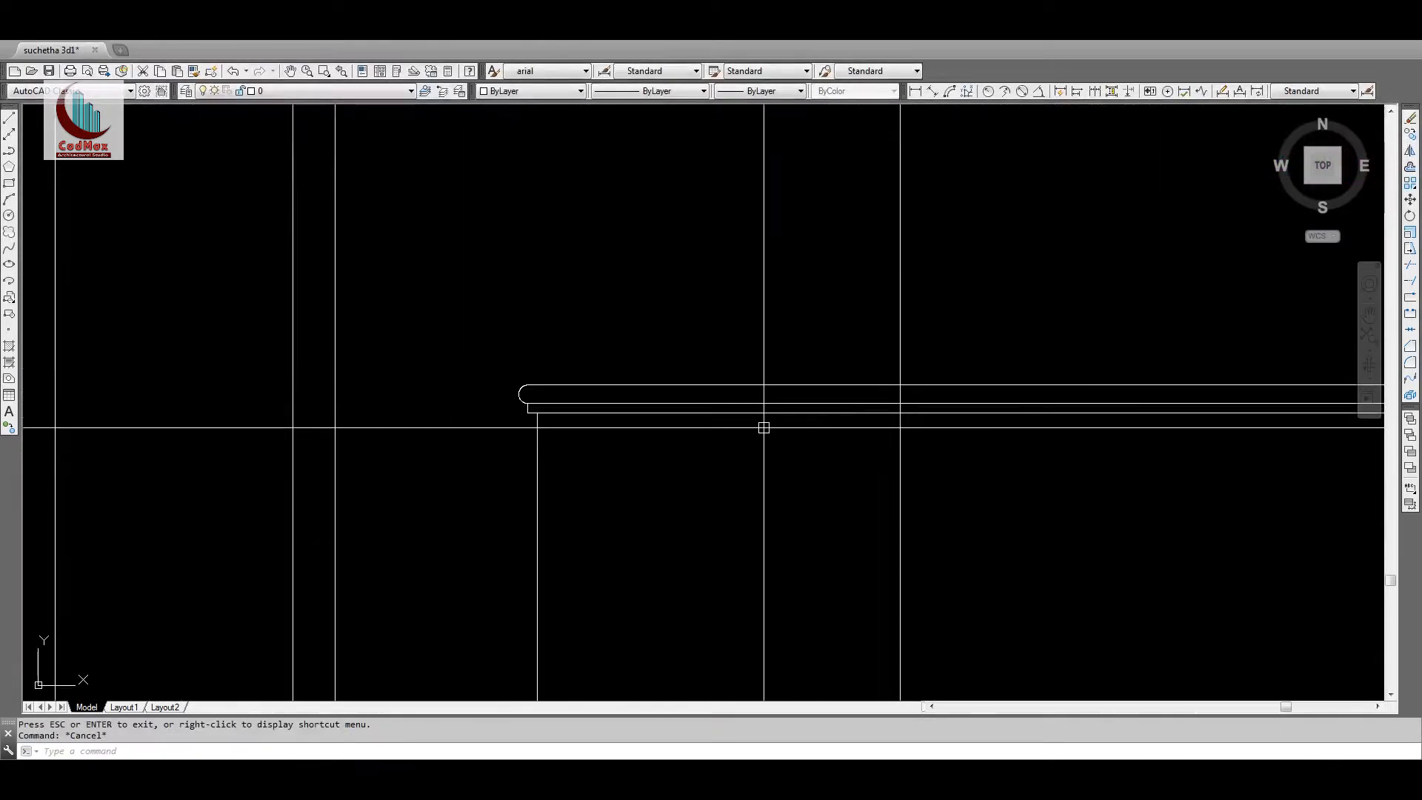
type("mi")
key("Return")
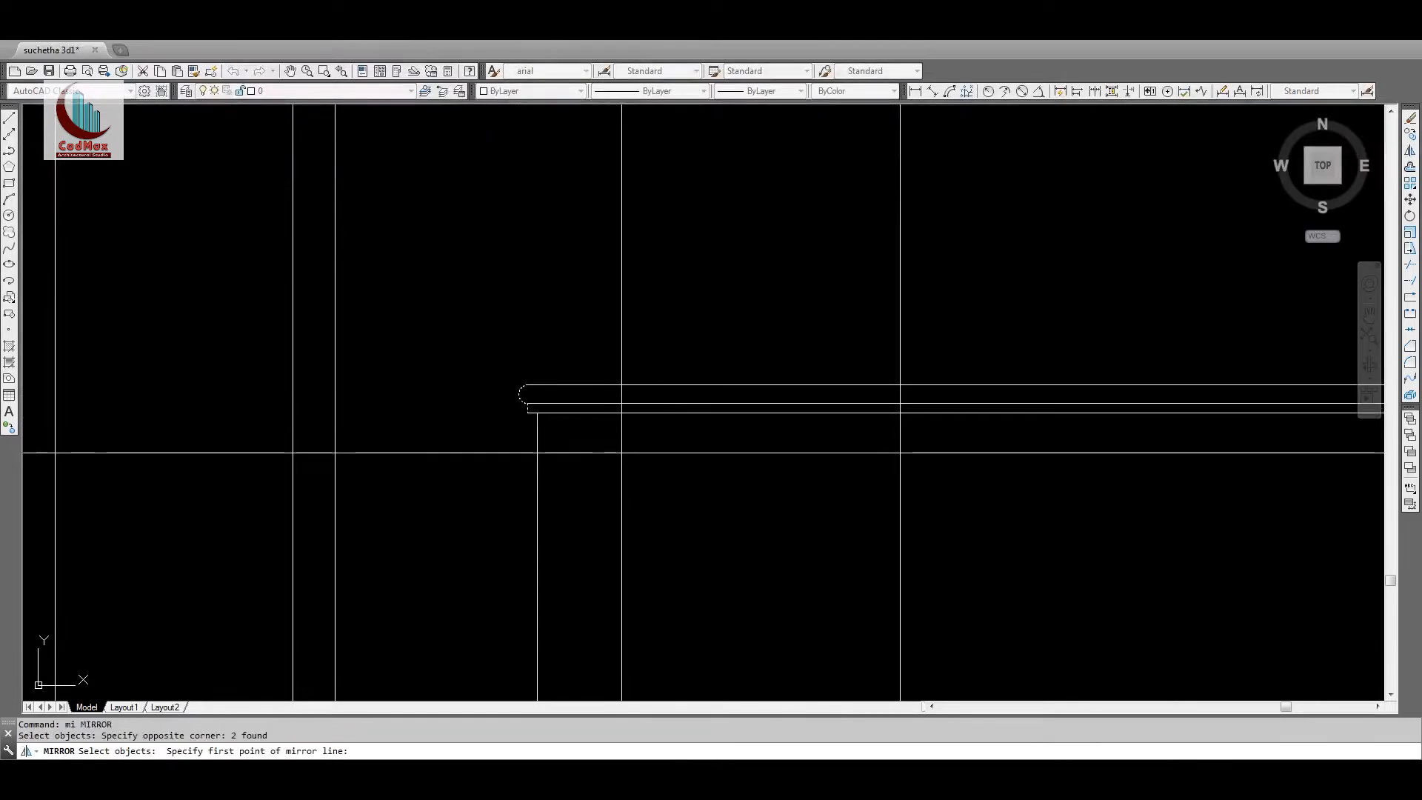
right_click(621, 452, "shift")
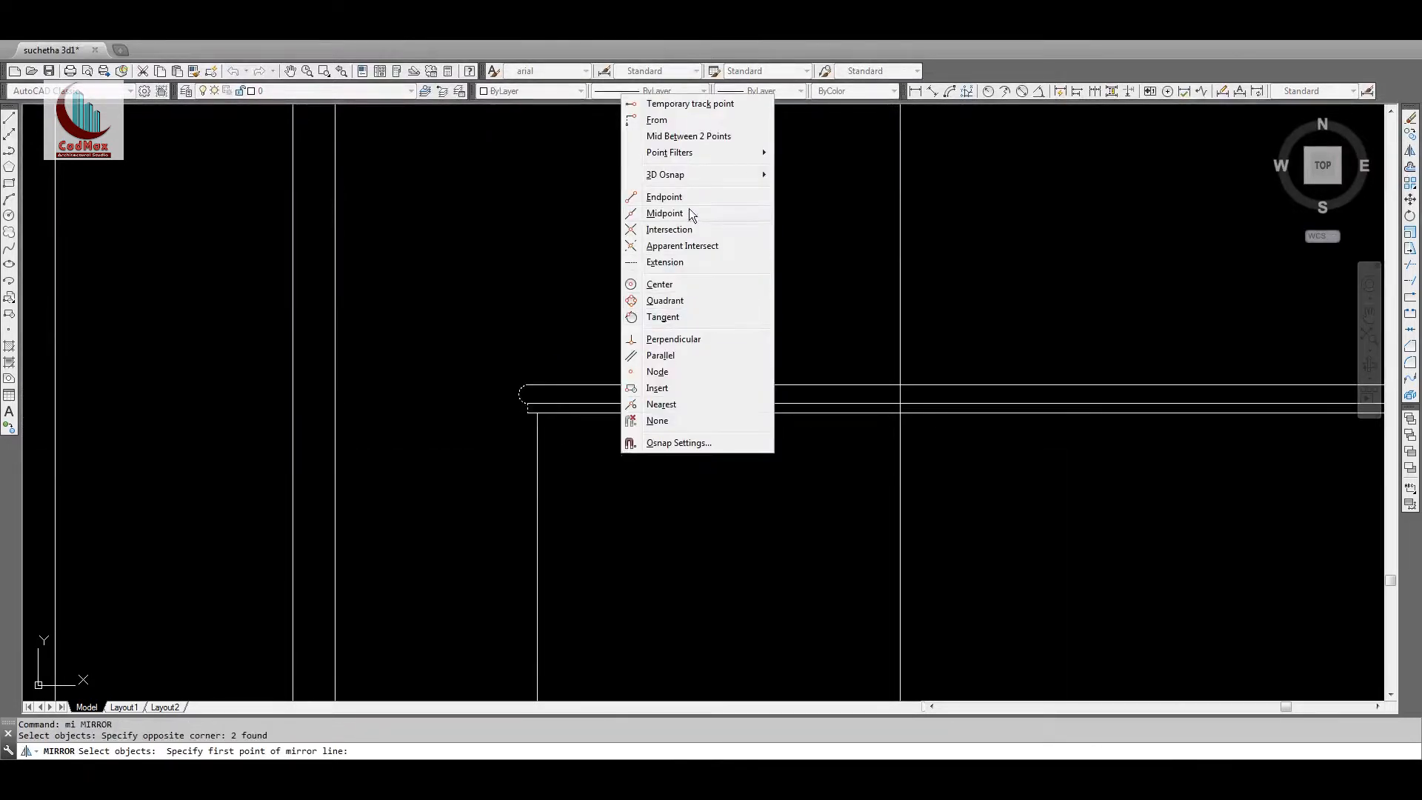
left_click(690, 138)
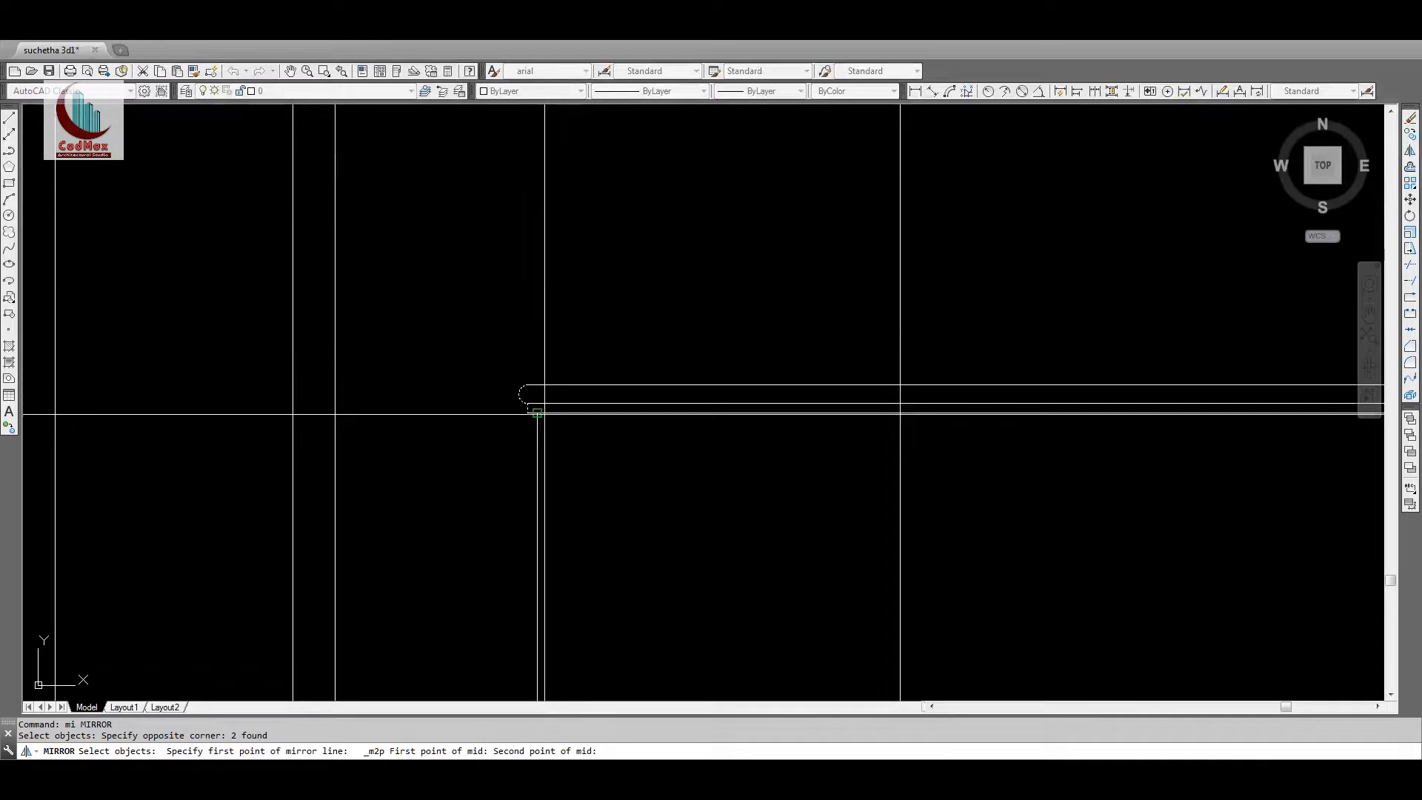
left_click(730, 301)
key("space")
Step: Trim the tall window block's right wall line above the underside of the moulding
type("tr")
key("space")
key("space")
key("space")
key("space")
key("Escape")
type("z")
key("space")
left_click(878, 280)
left_click(886, 344)
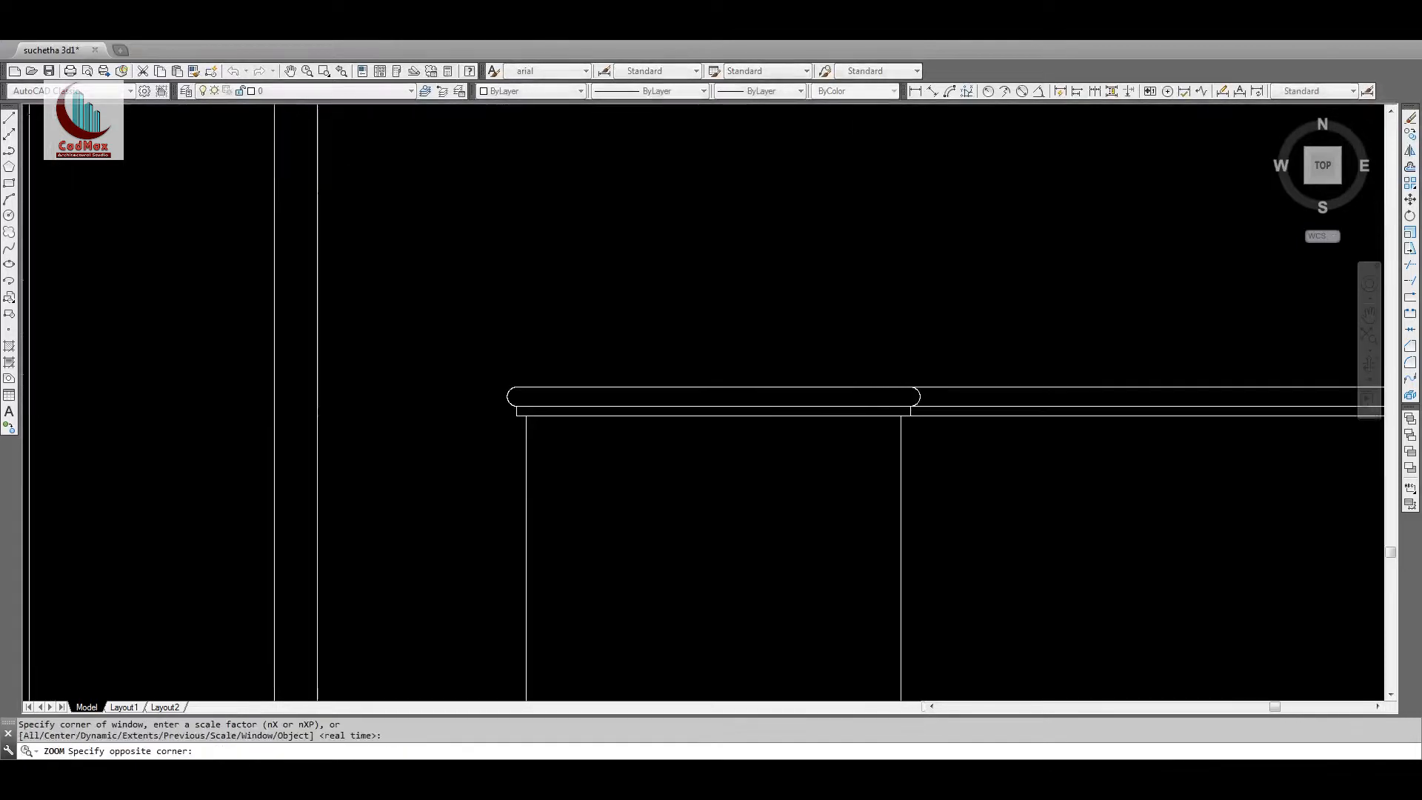
Step: Copy the mirrored moulding end profile from the tall window block's right wall to the house's rightmost wall line
key("space")
key("space")
left_click_drag(901, 254, 777, 663)
key("Escape")
middle_click_drag(714, 445, 849, 368)
key("space")
key("space")
left_click_drag(803, 326, 809, 411)
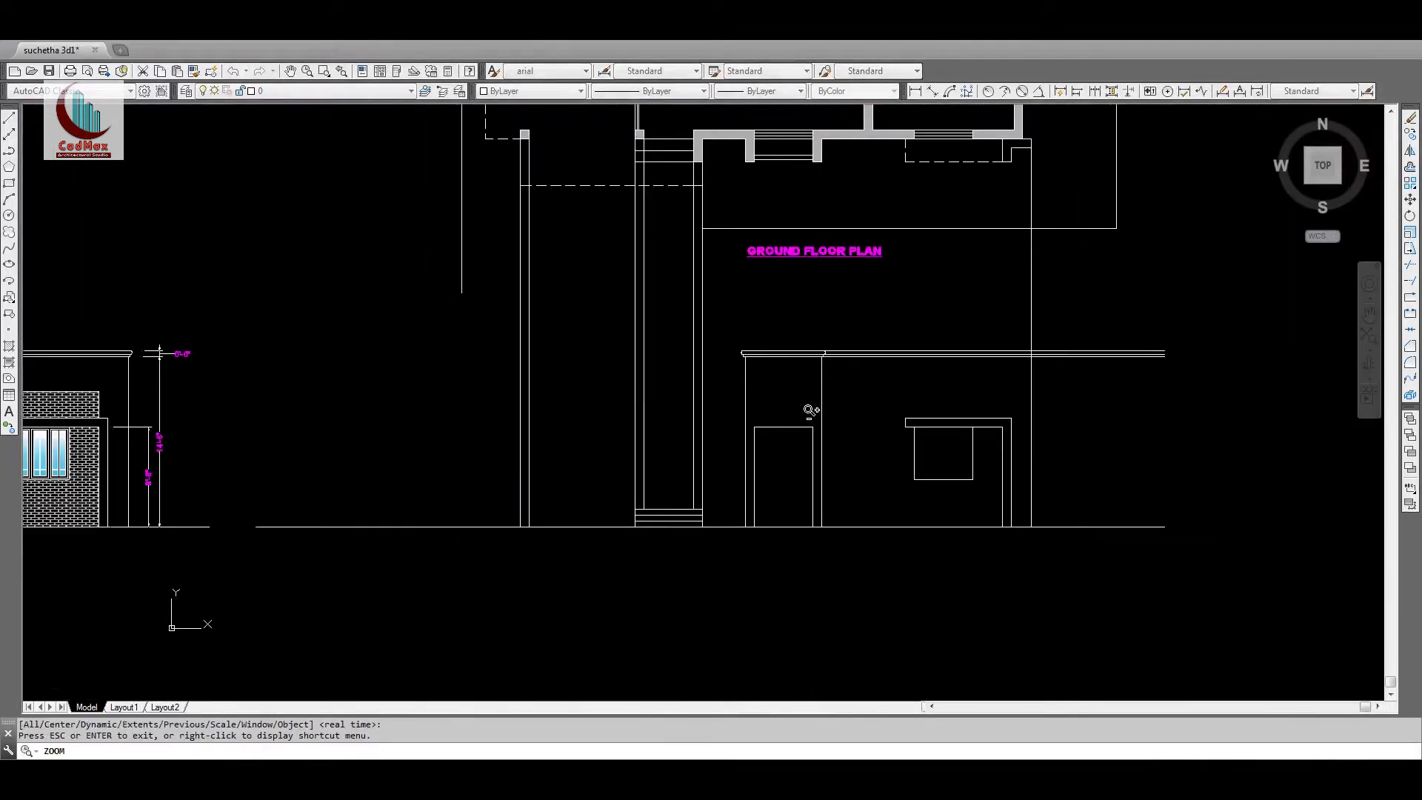
middle_click_drag(811, 411, 863, 401)
key("Escape")
type("c")
key("space")
left_click(860, 326)
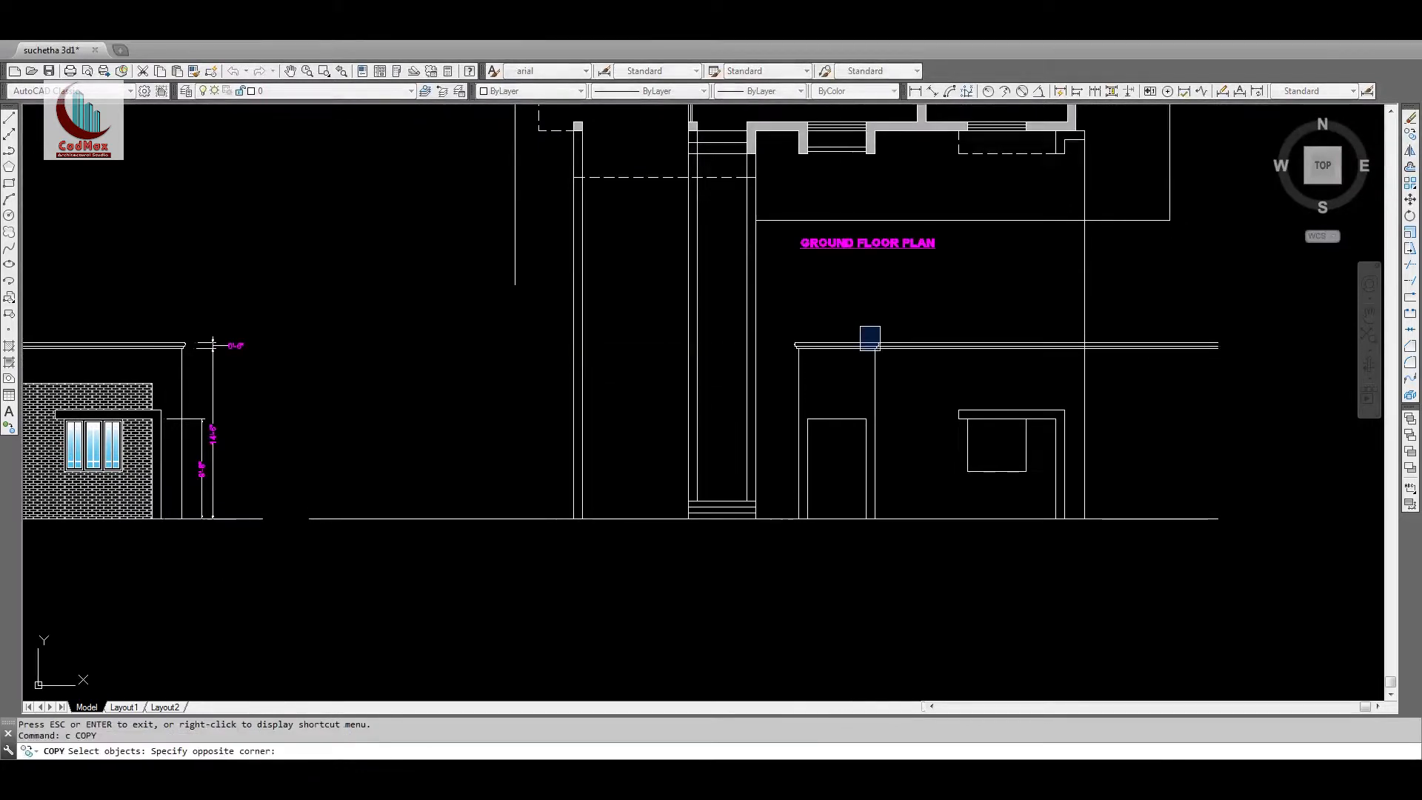
key("space")
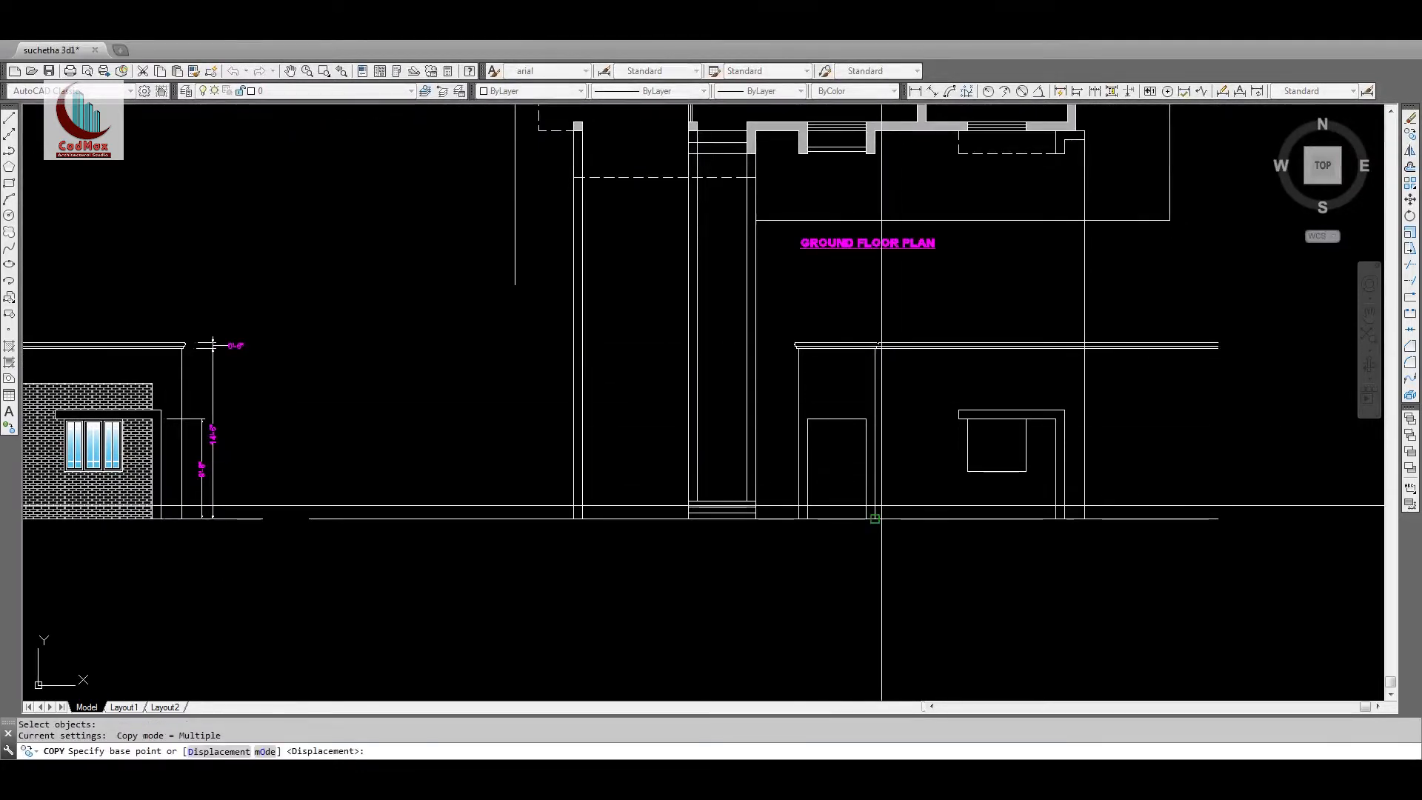
key("Escape")
Step: Trim the moulding lines beyond the copied end profile and the rightmost wall line above the moulding's underside
type("z")
key("space")
left_click(1060, 358)
key("Escape")
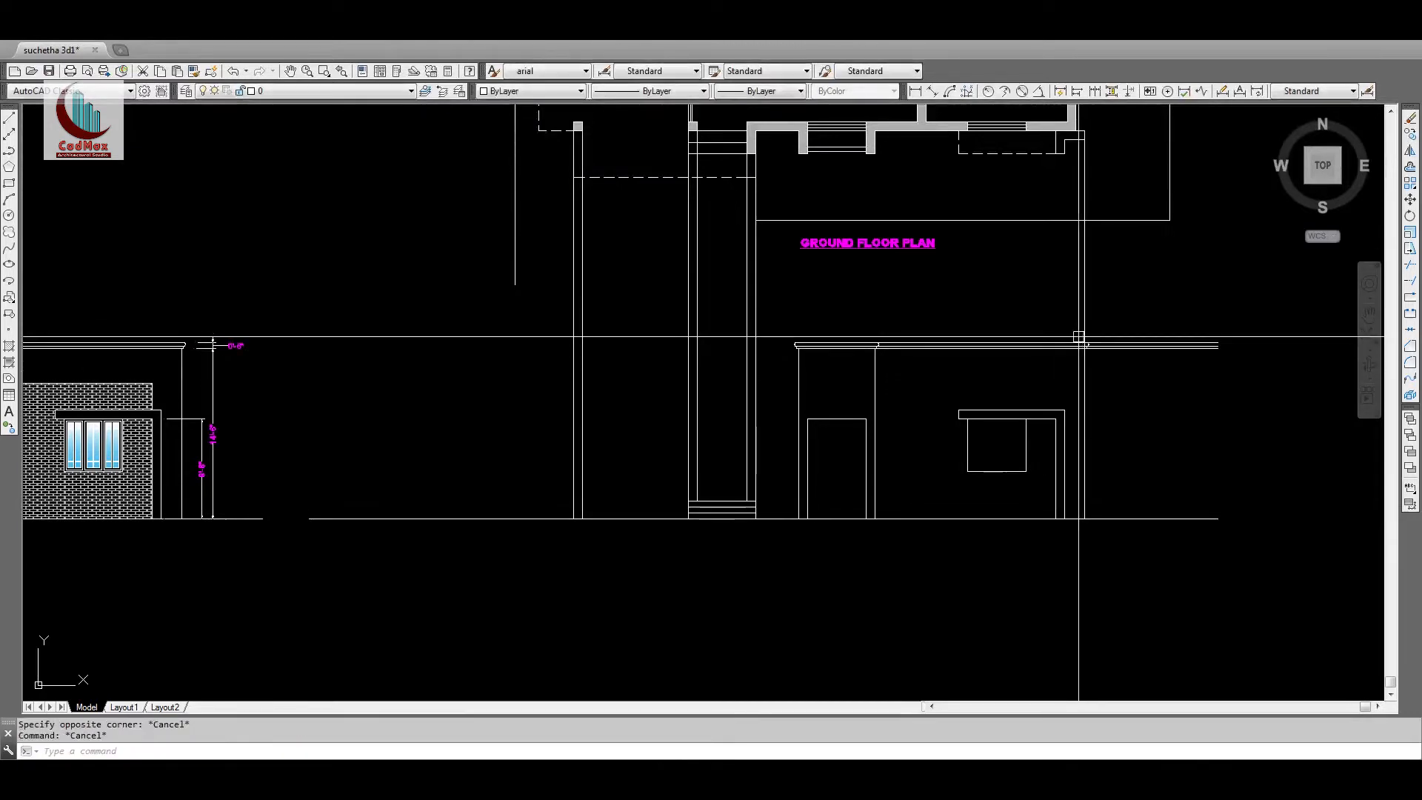
middle_click_drag(1035, 349, 954, 403)
type("z")
key("space")
left_click(953, 368)
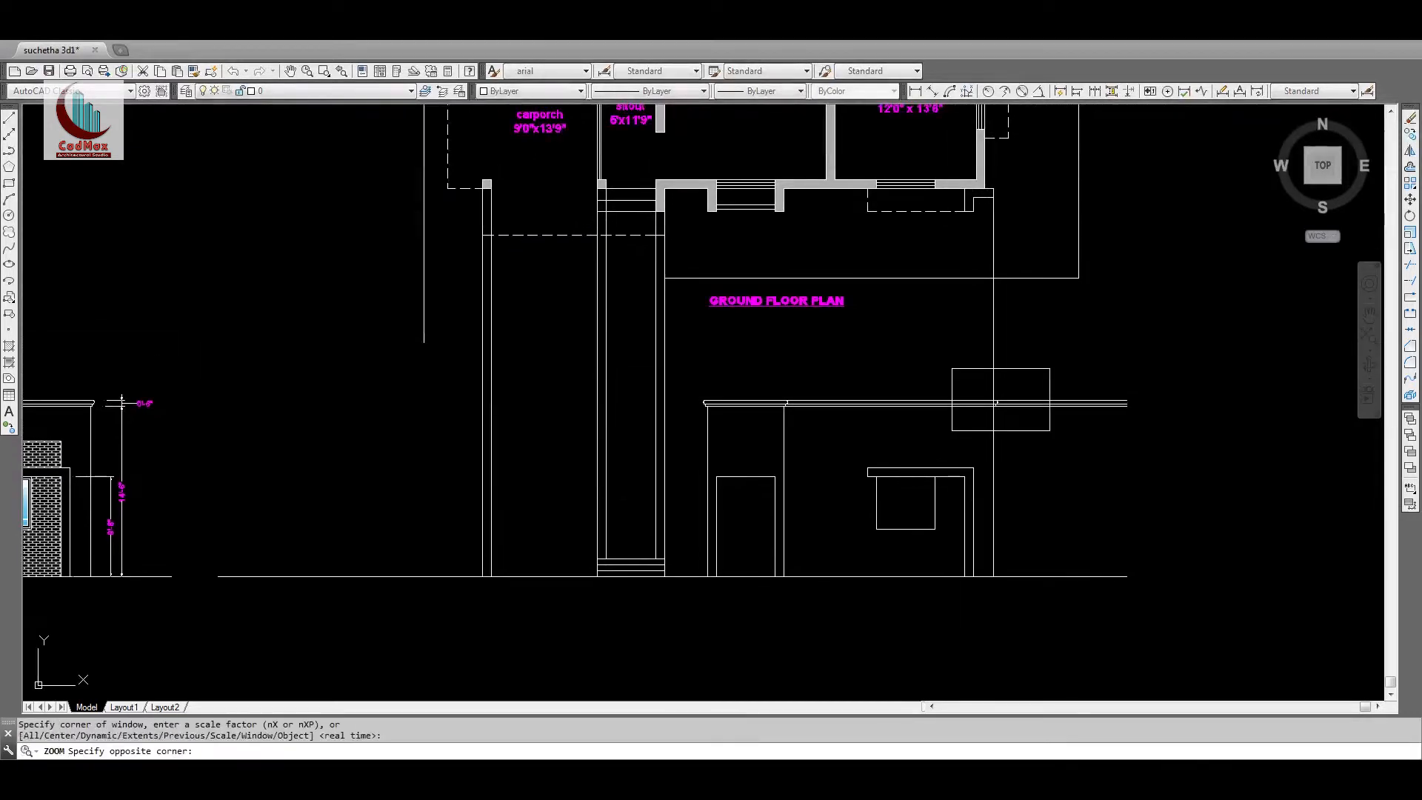
left_click(1048, 429)
type("tr")
key("space")
key("space")
left_click(927, 489)
left_click(717, 277)
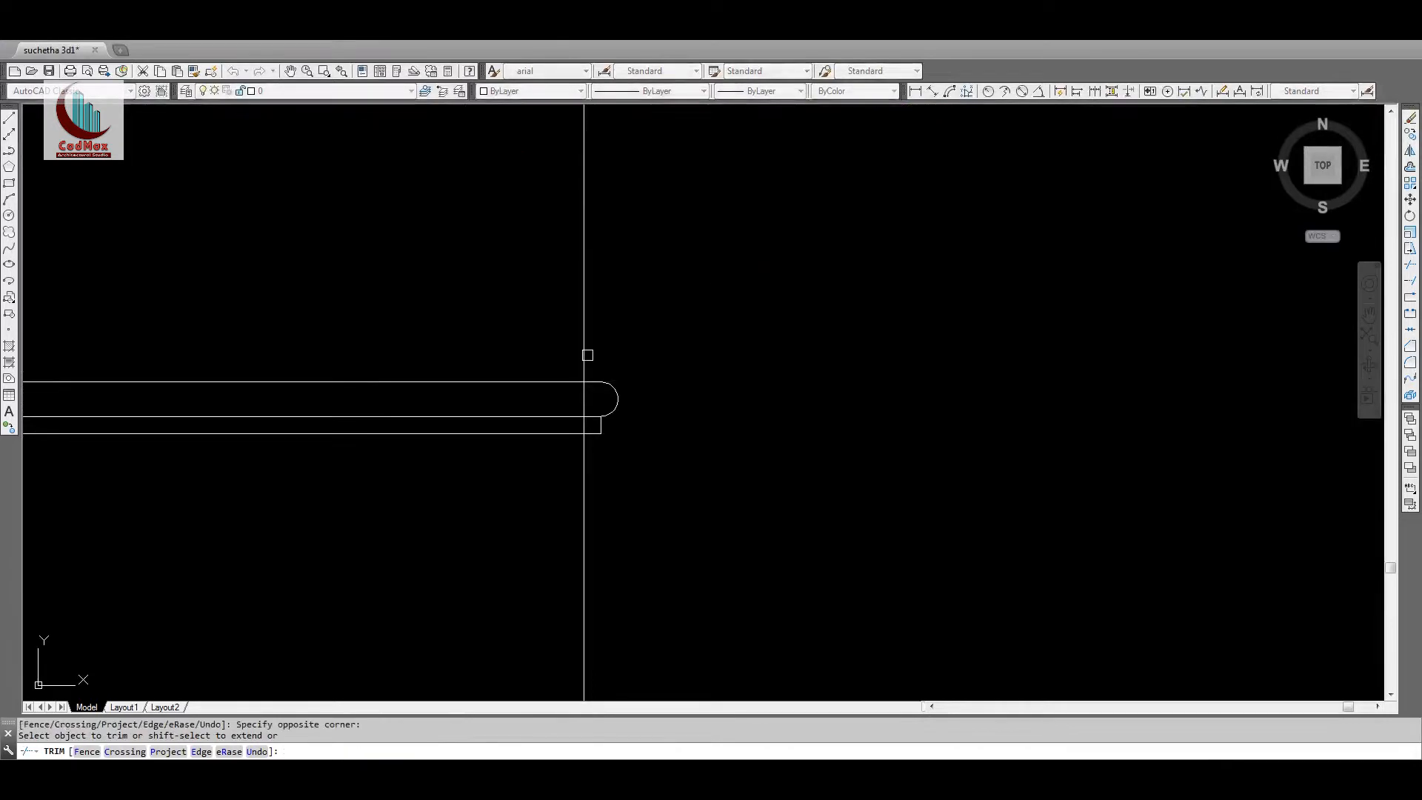
left_click(585, 423)
key("space")
Step: Examine the height dimensions and brick-clad wall panel in the finished reference elevation
type("z")
key("space")
key("space")
left_click_drag(751, 287, 778, 629)
key("space")
type("z")
key("space")
key("space")
left_click_drag(574, 549, 555, 613)
mouse_move(555, 612)
middle_mouse_down()
mouse_move(661, 531)
mouse_move(1088, 529)
mouse_move(1092, 501)
middle_mouse_up()
key("Escape")
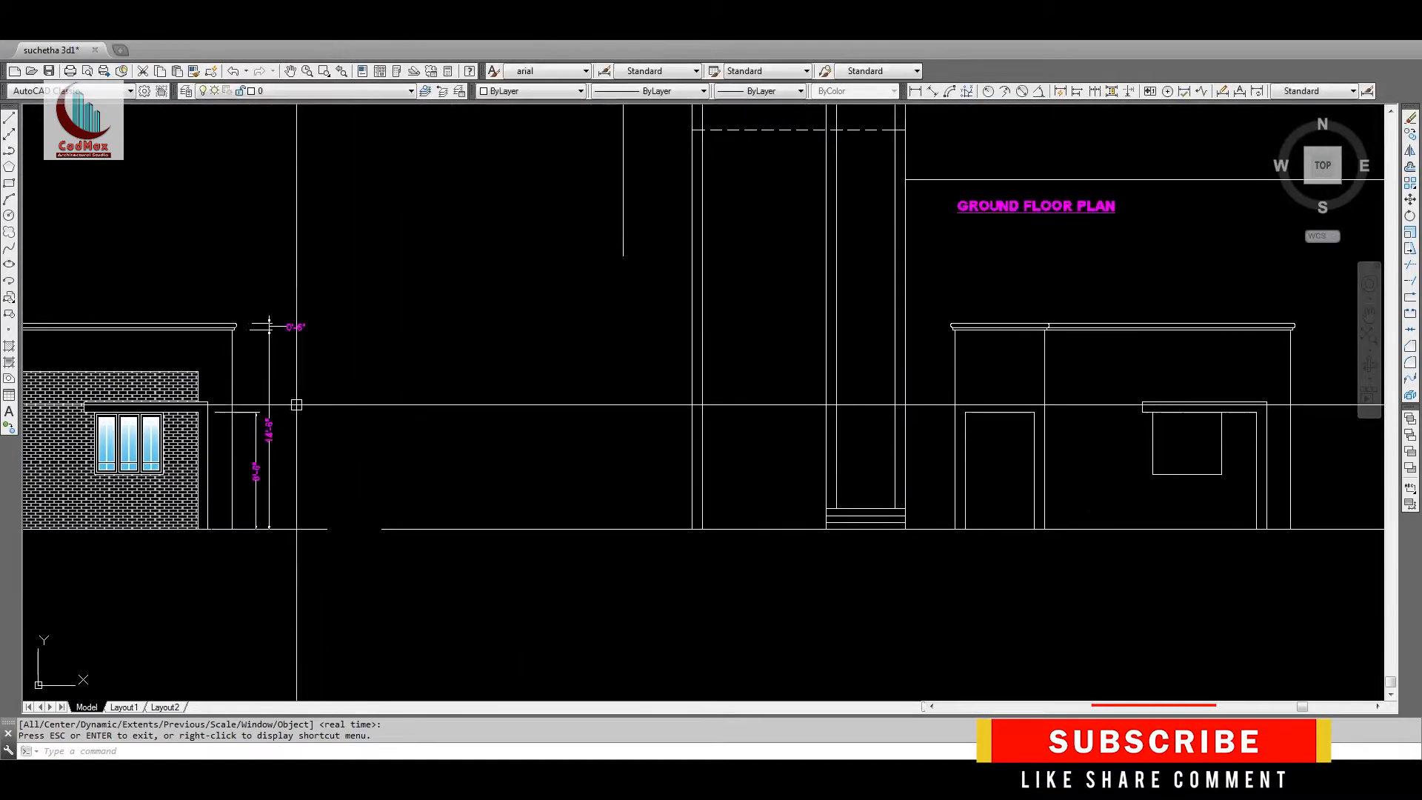
mouse_move(195, 374)
middle_mouse_down()
mouse_move(181, 375)
mouse_move(361, 375)
middle_mouse_up()
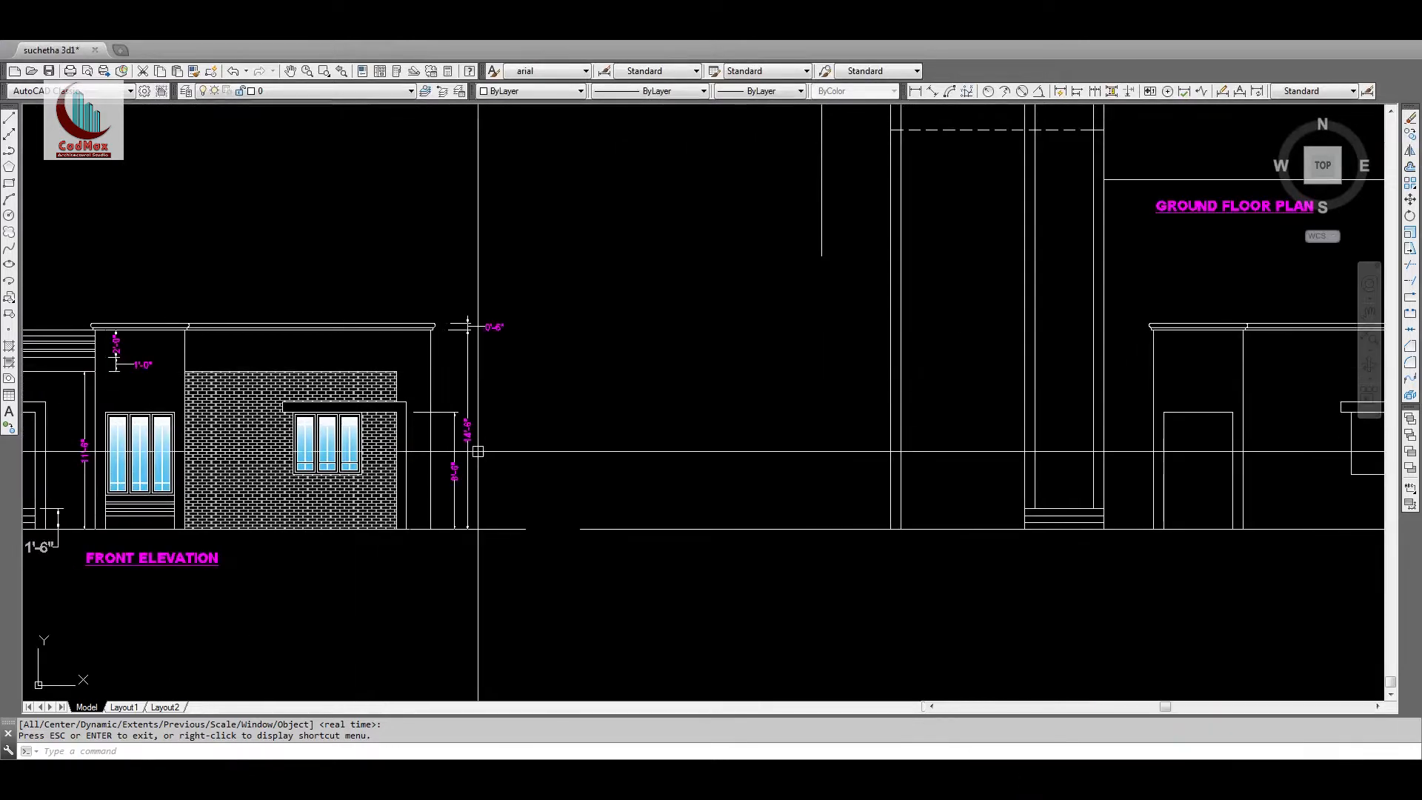
middle_click_drag(49, 442, 316, 438)
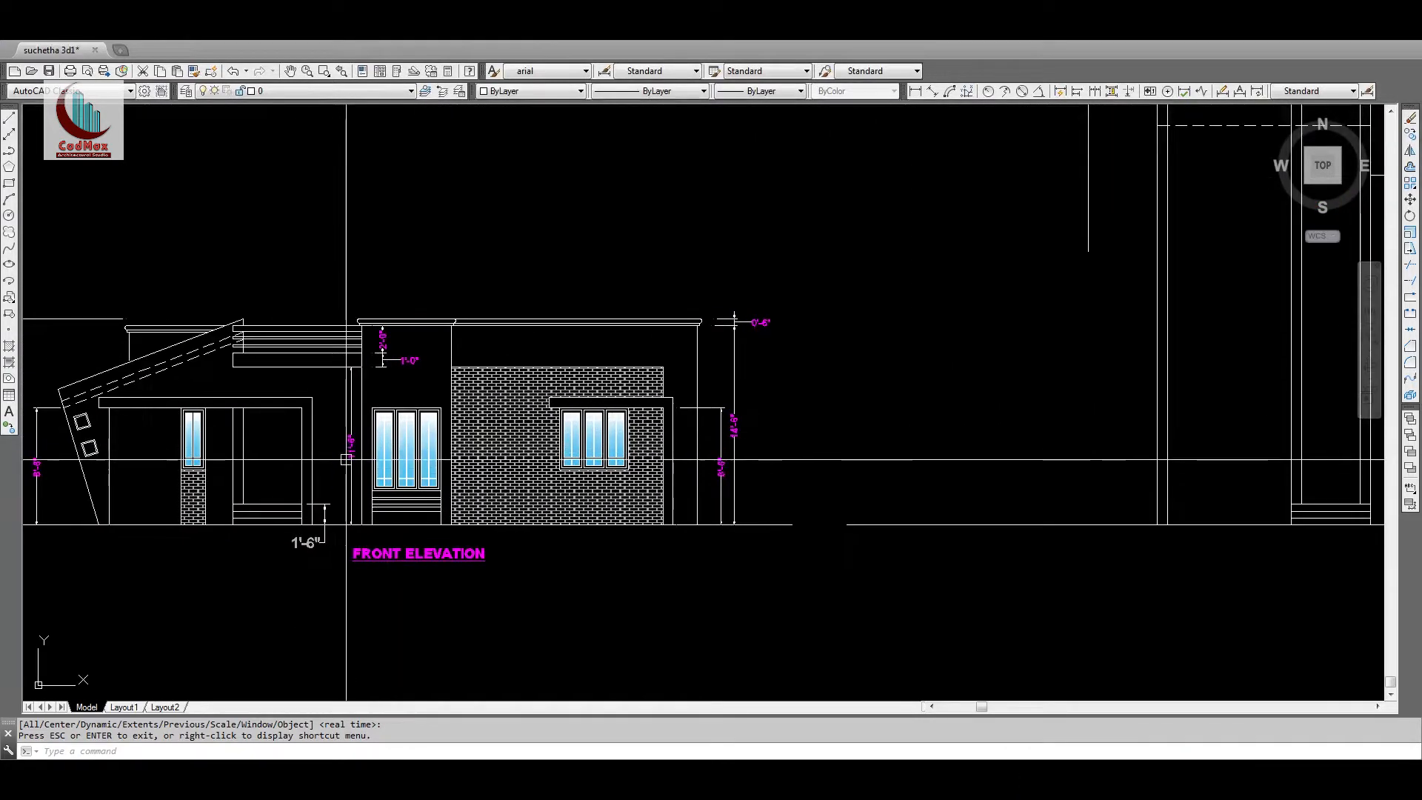
Step: Offset the ground line 11'6" upward for the top edge of the brick wall panel
middle_click_drag(813, 472, 136, 482)
type("o")
key("Return")
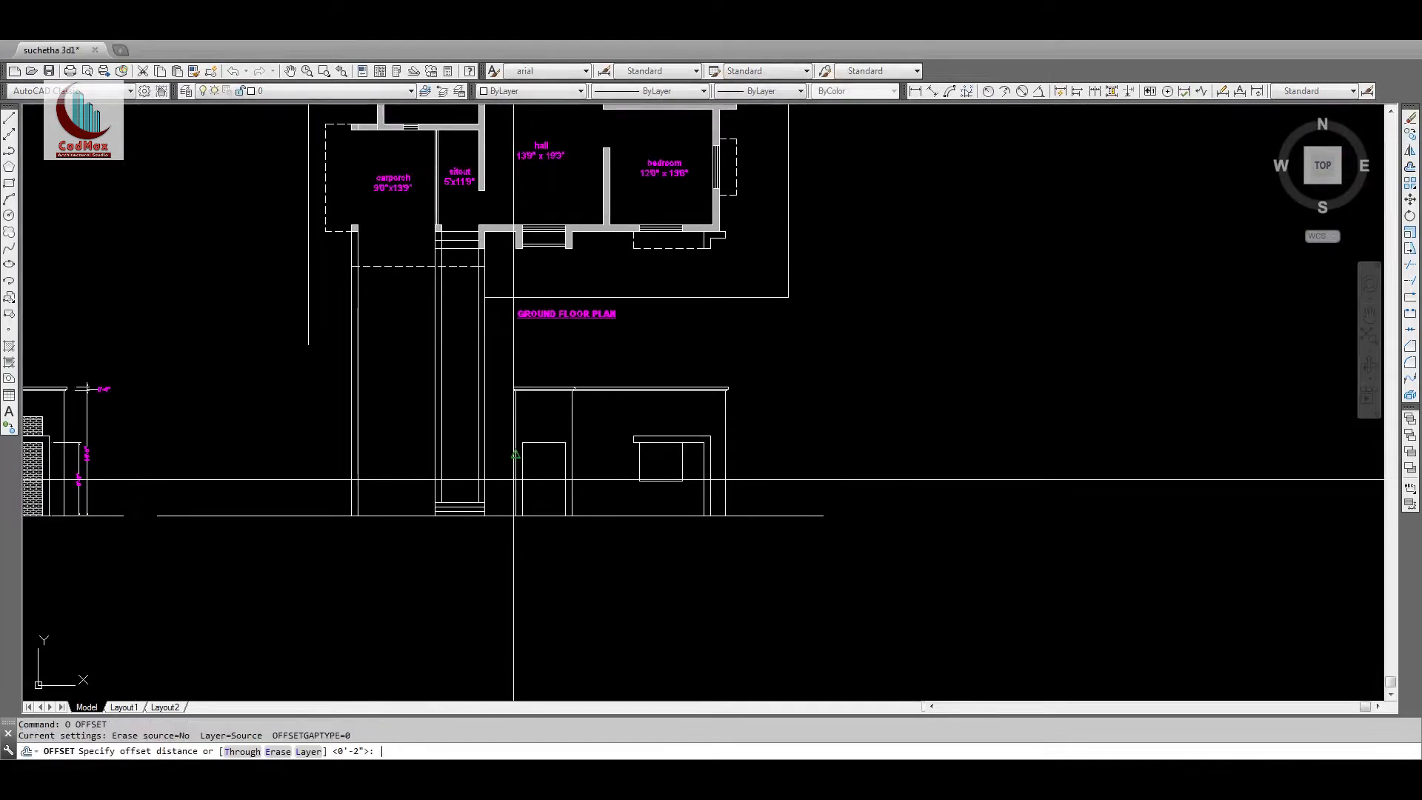
type("11'6")
key("Return")
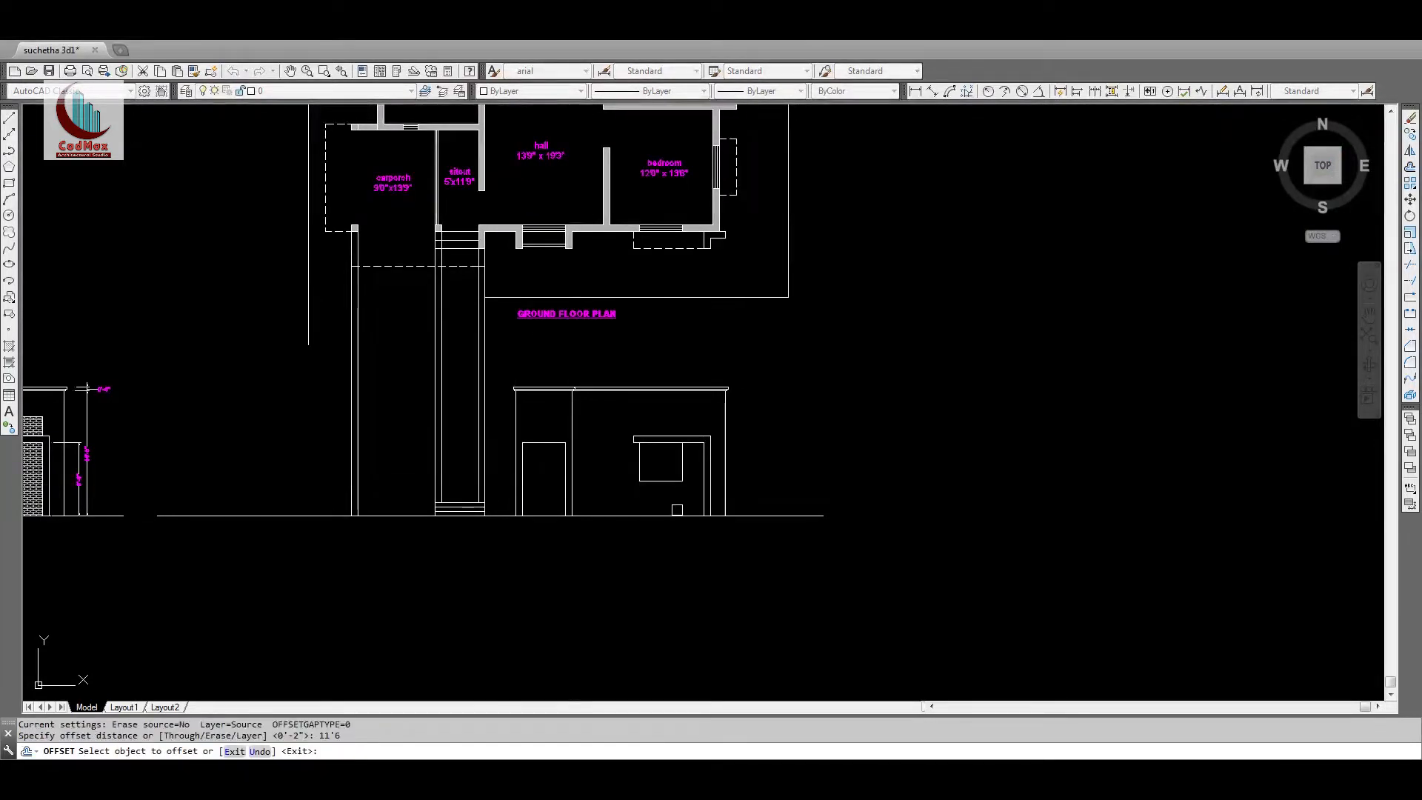
left_click(677, 510)
left_click(620, 425)
key("Escape")
Step: Fillet the panel's top line with the inner vertical line of the L-shaped sunshade to form the right corner
type("z")
key("Return")
left_click(524, 372)
left_click(764, 476)
type("f")
key("Return")
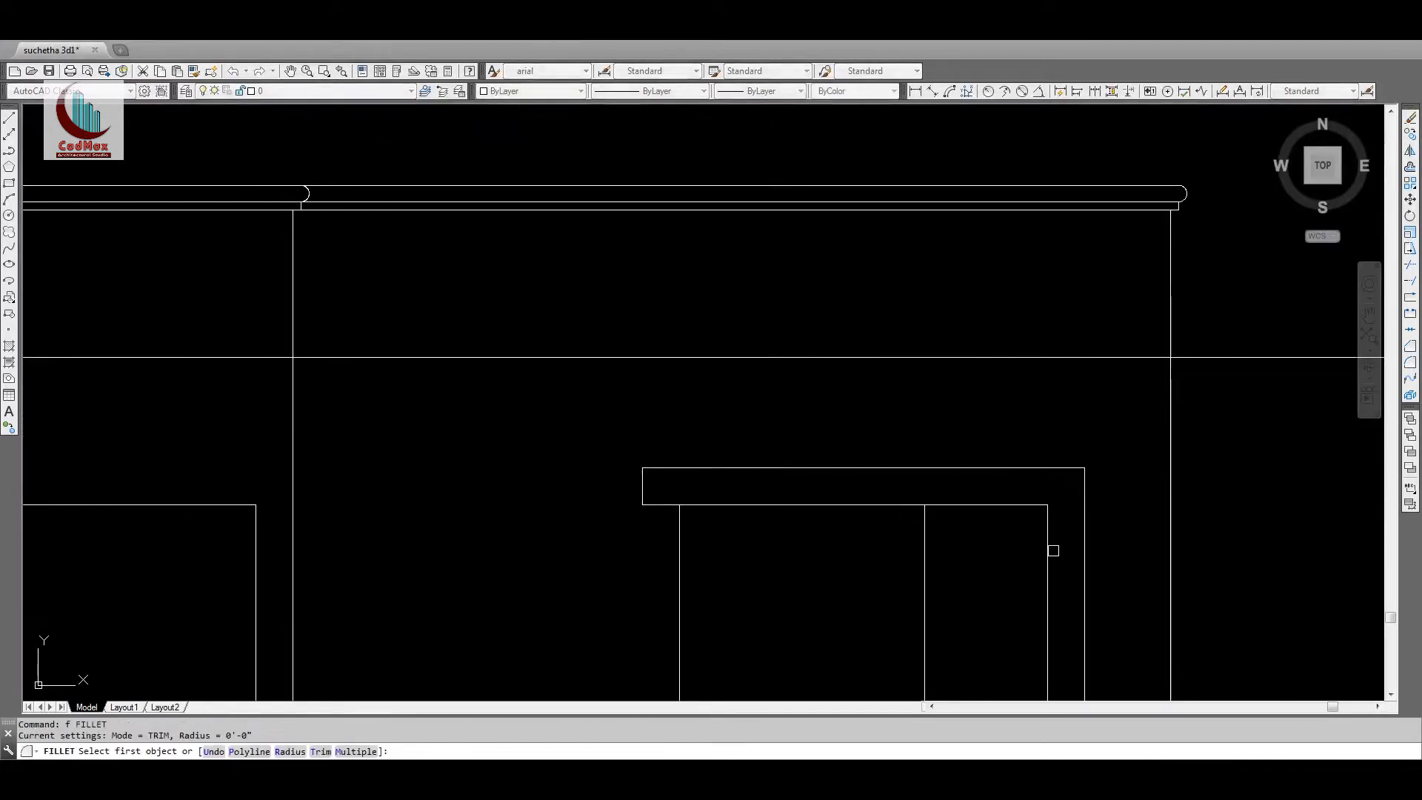
left_click(1037, 358)
Step: Trim the panel's side line inside the sunshade and its top line beyond the tall window block's right wall
type("tr")
key("Return")
key("Return")
left_click(1047, 491)
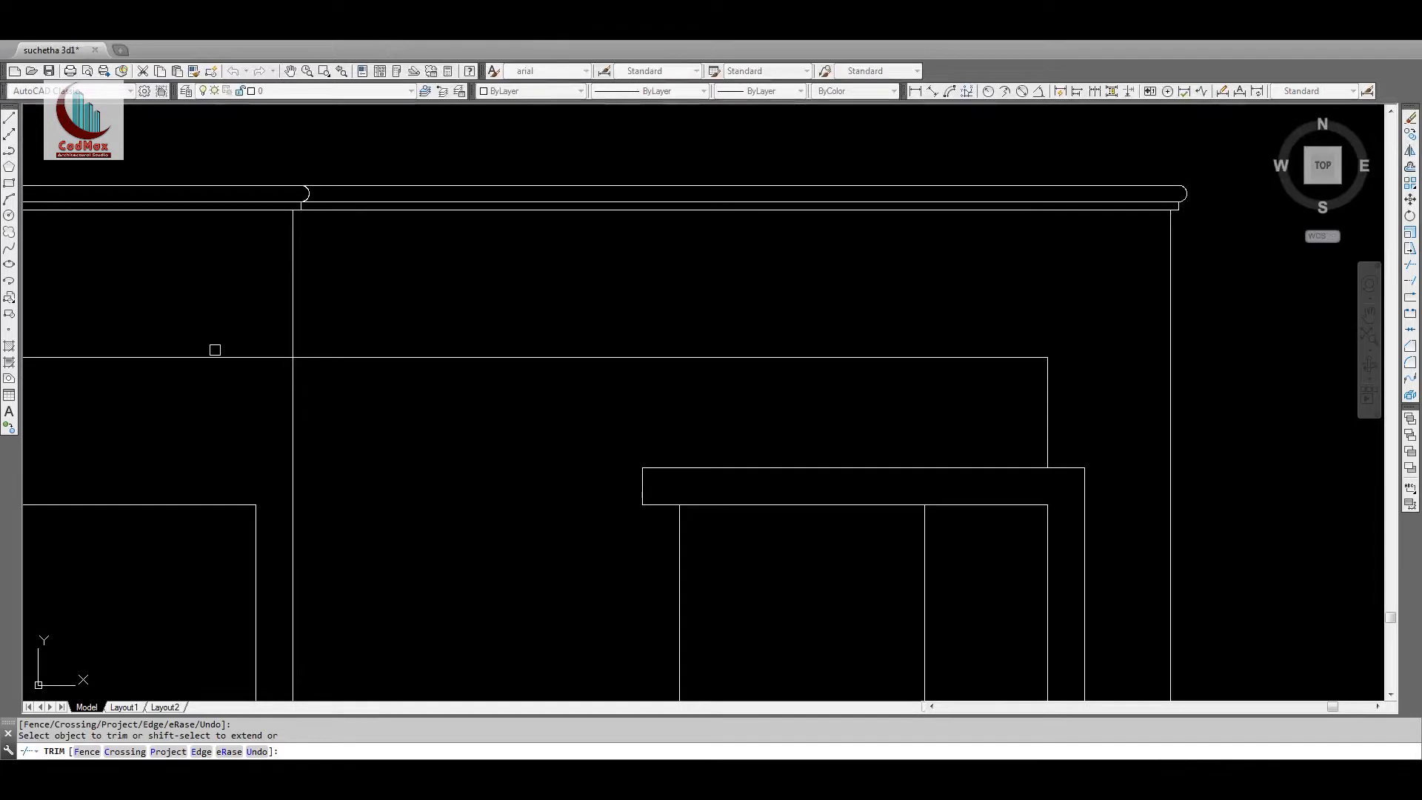
key("Escape")
Step: Examine the tall window and the sill below it in the finished reference elevation
type("z")
key("Return")
key("Return")
left_click_drag(817, 252, 741, 489)
key("Escape")
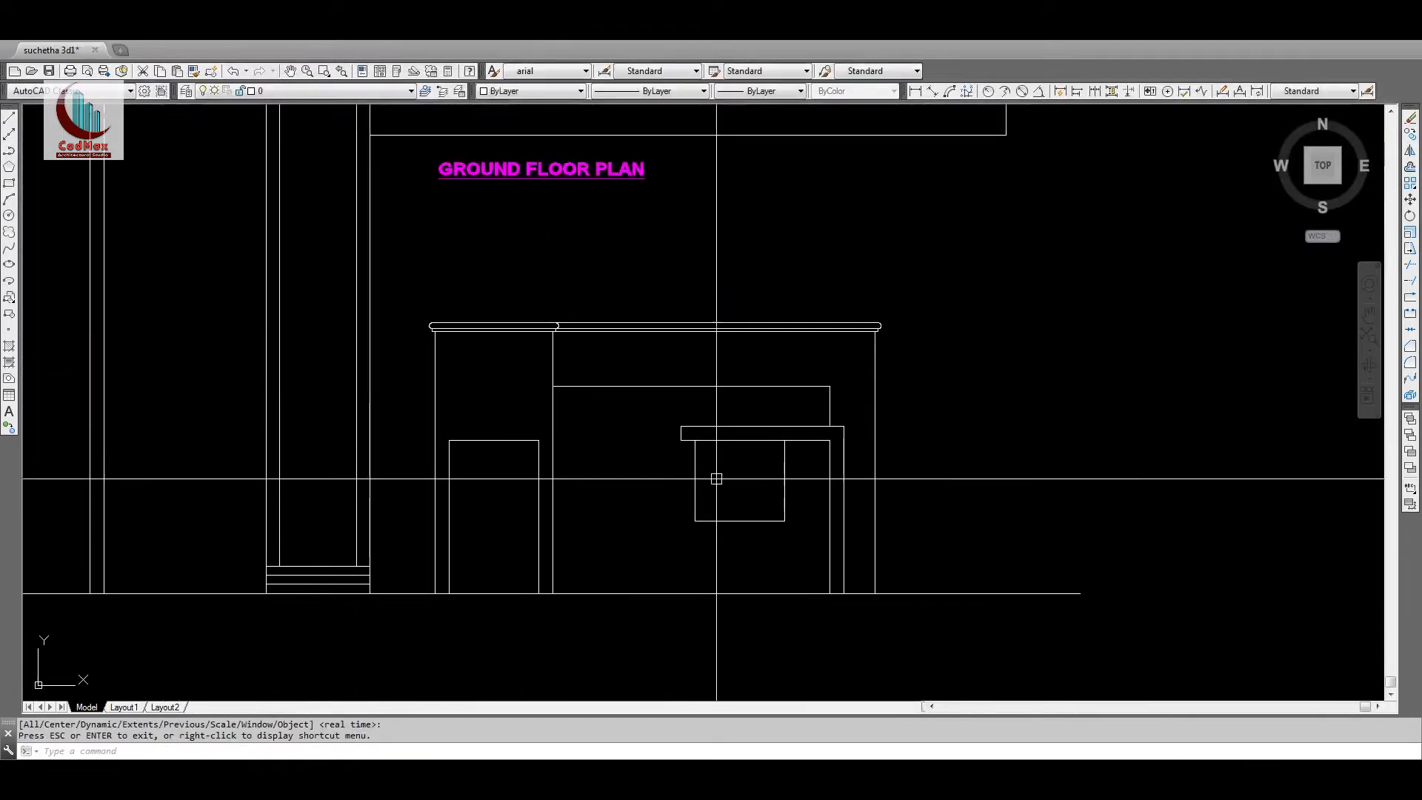
key("Return")
key("Return")
left_click_drag(735, 366, 785, 534)
middle_click_drag(634, 523, 1043, 541)
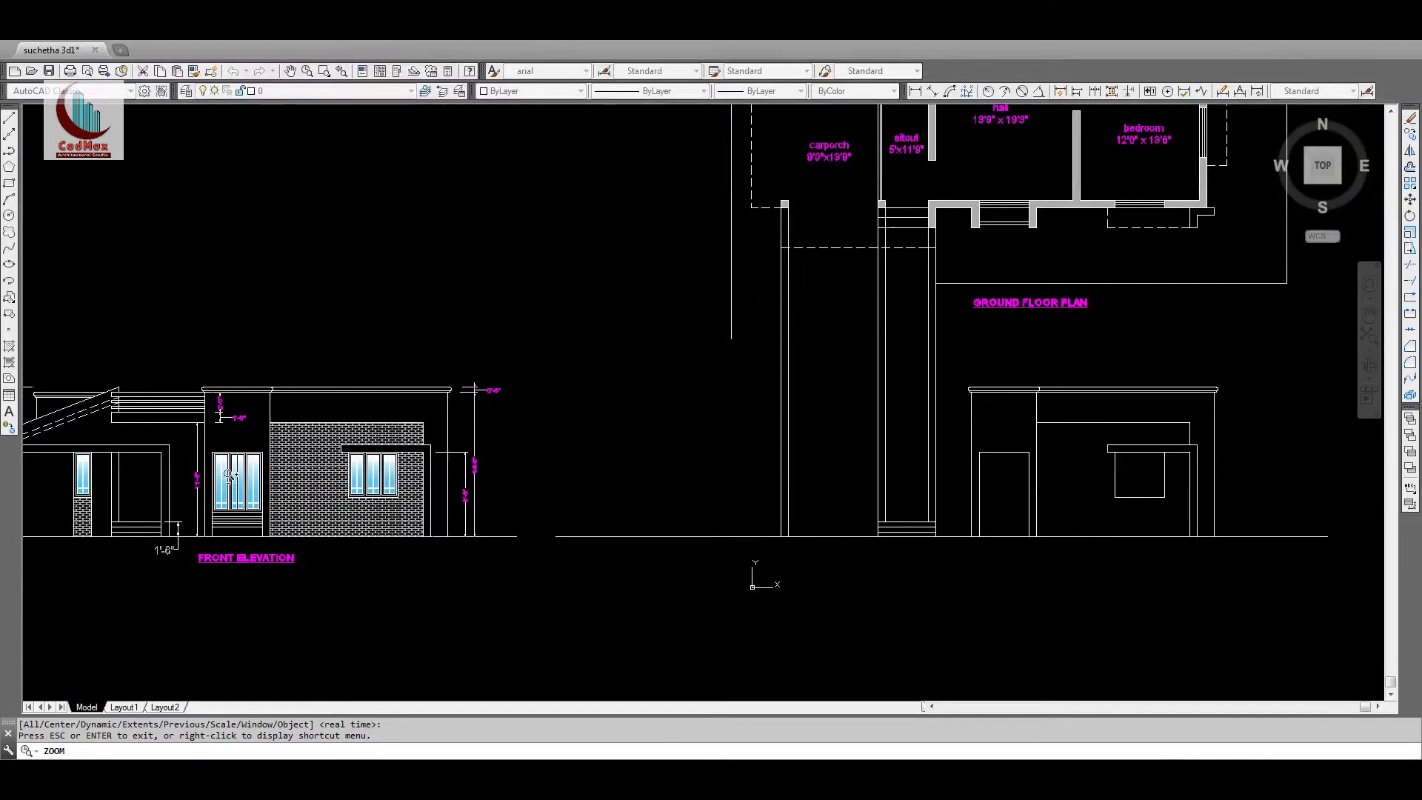
key("Escape")
Step: Offset the tall window opening's top line 6' downward for the window's bottom edge
key("Return")
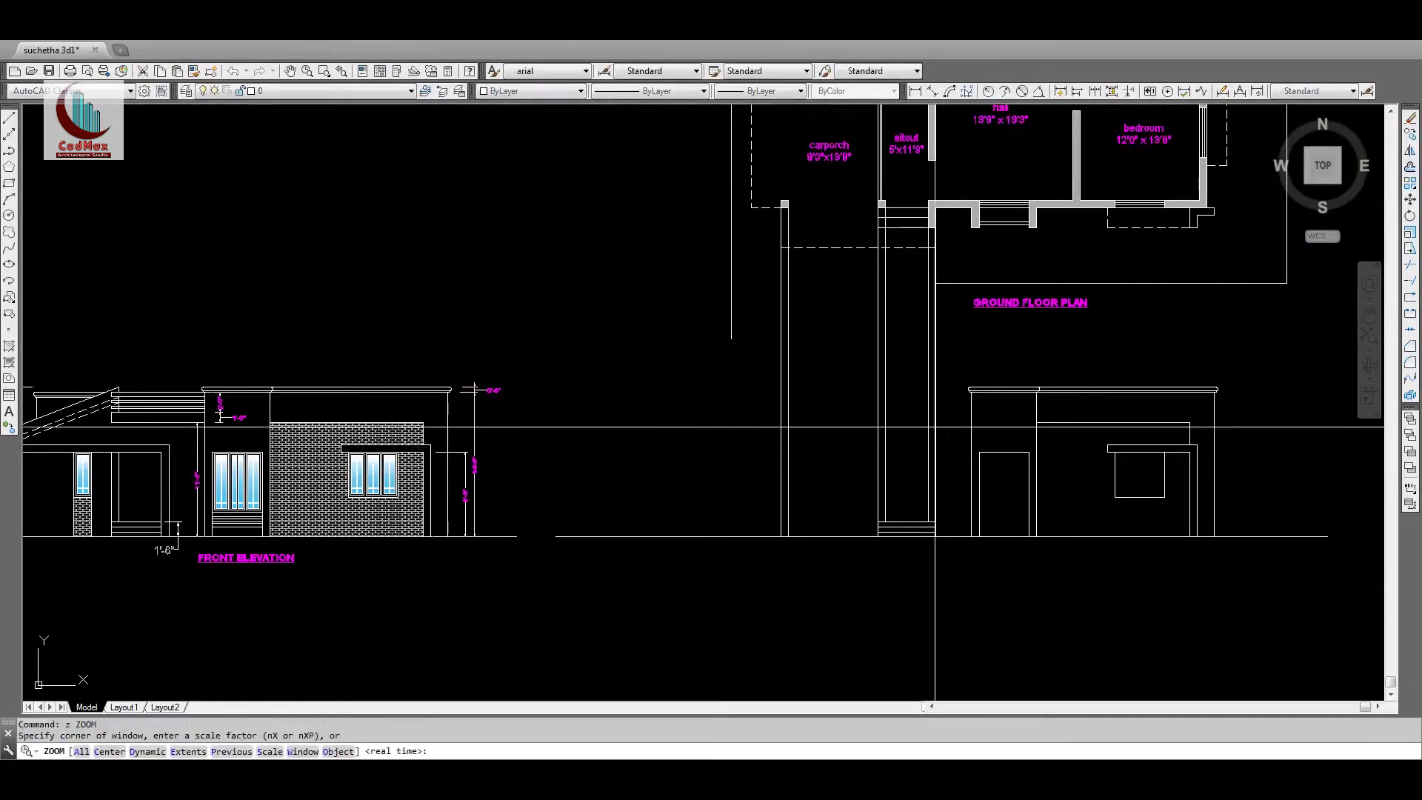
left_click(927, 405)
left_click(1159, 554)
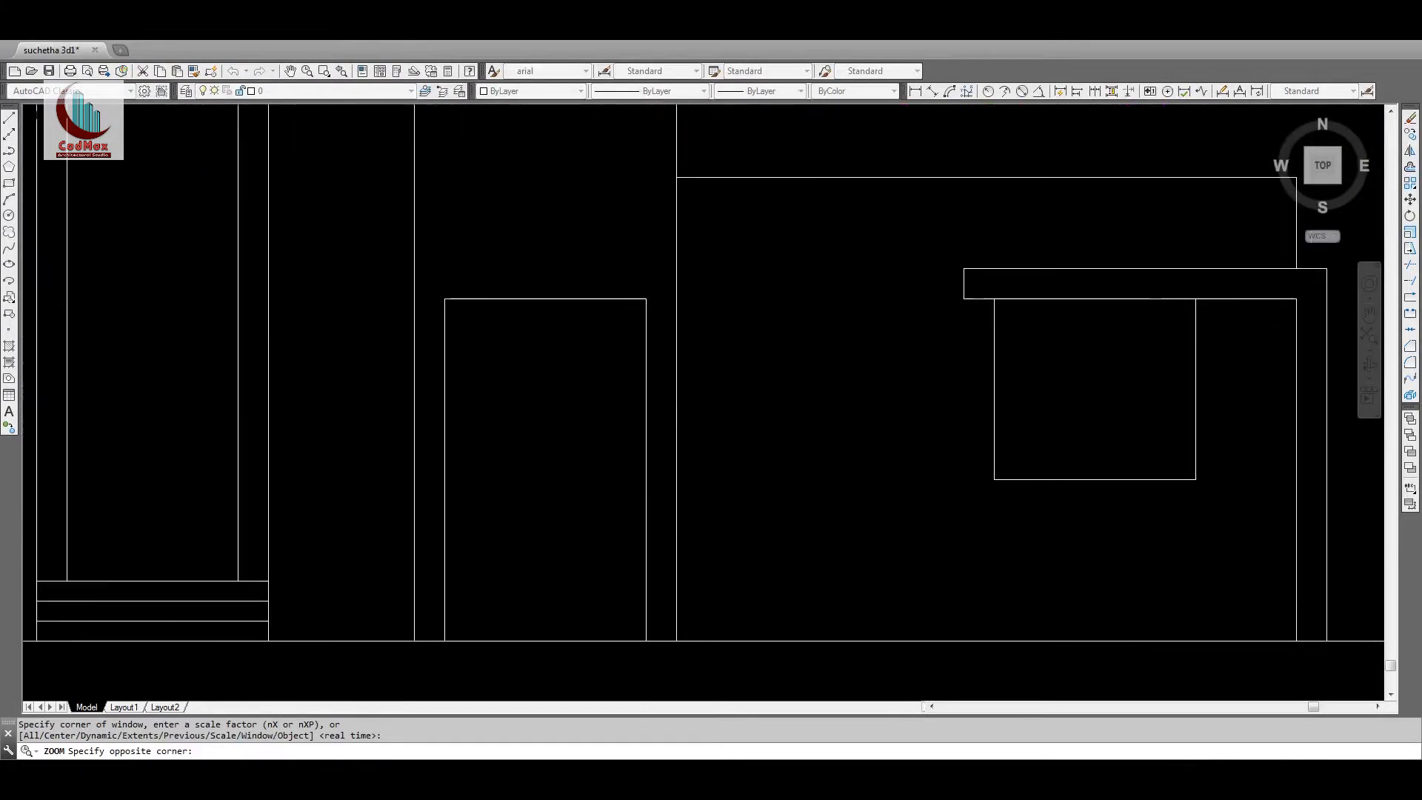
type("o")
key("Return")
type("6'")
key("Return")
left_click(543, 299)
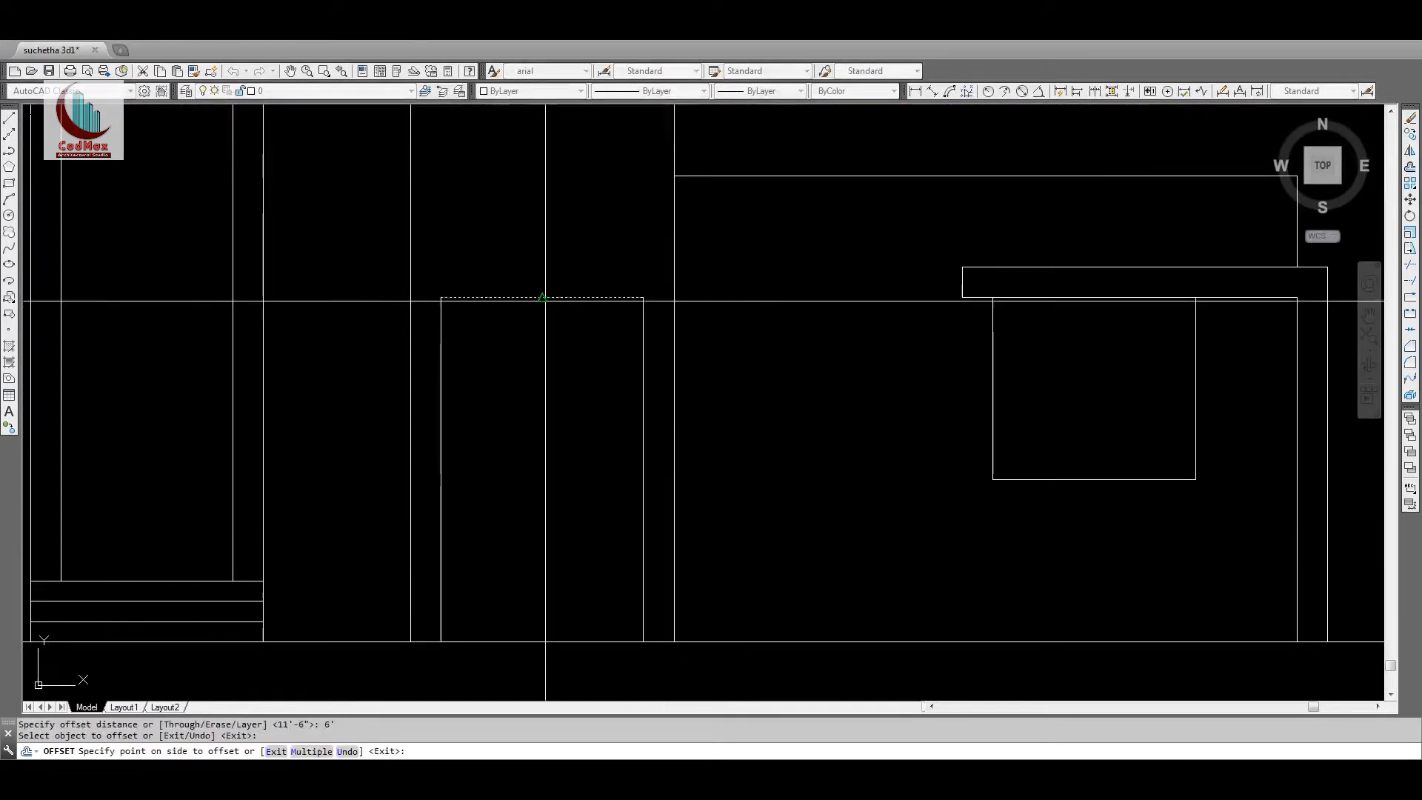
left_click(518, 385)
key("Escape")
Step: Measure the height from the ground line to the lowest horizontal band line under the reference elevation's tall window
type("z")
key("Return")
key("Return")
left_click_drag(637, 336, 544, 512)
middle_click_drag(258, 529, 1159, 519)
key("Escape")
type("z")
key("Return")
left_click(339, 415)
left_click(457, 498)
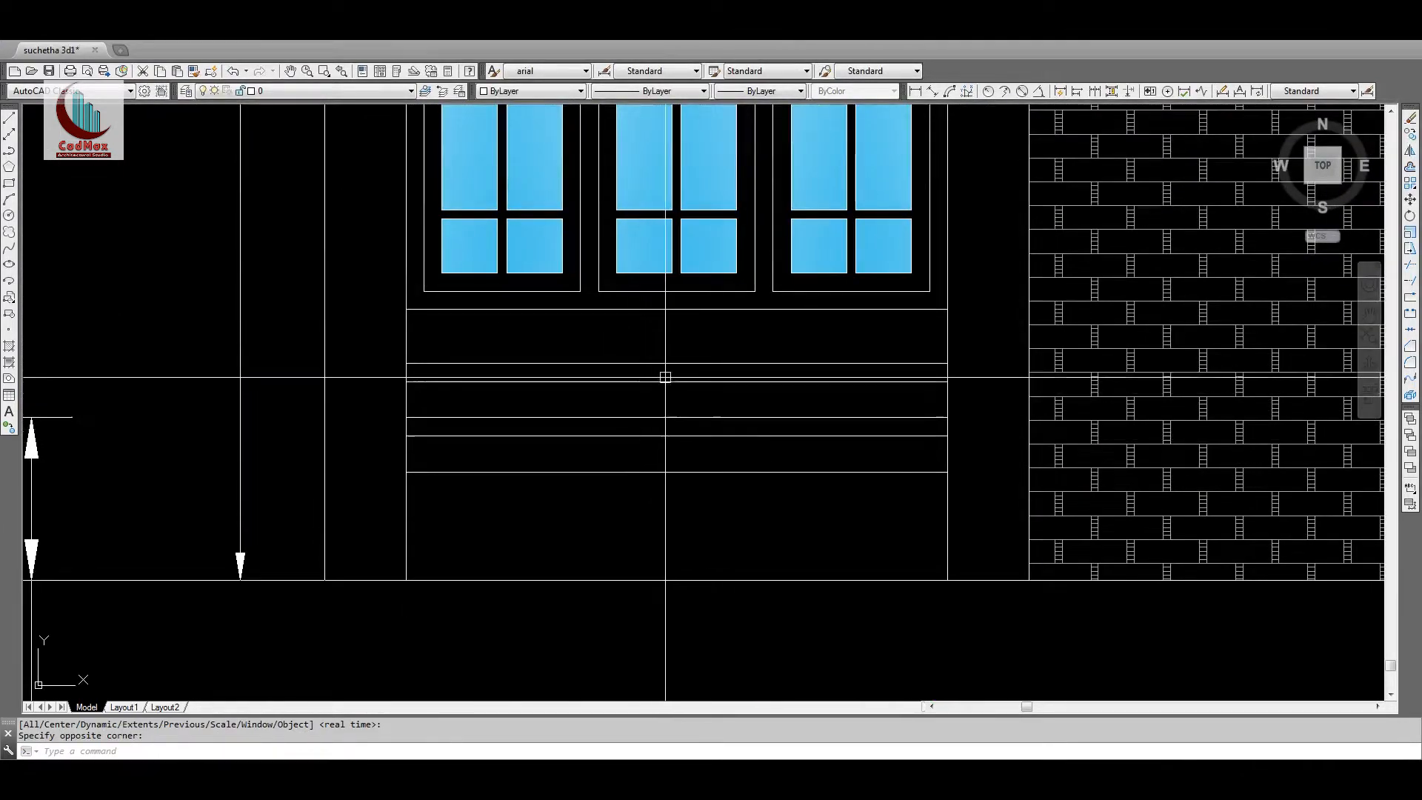
type("di")
key("Return")
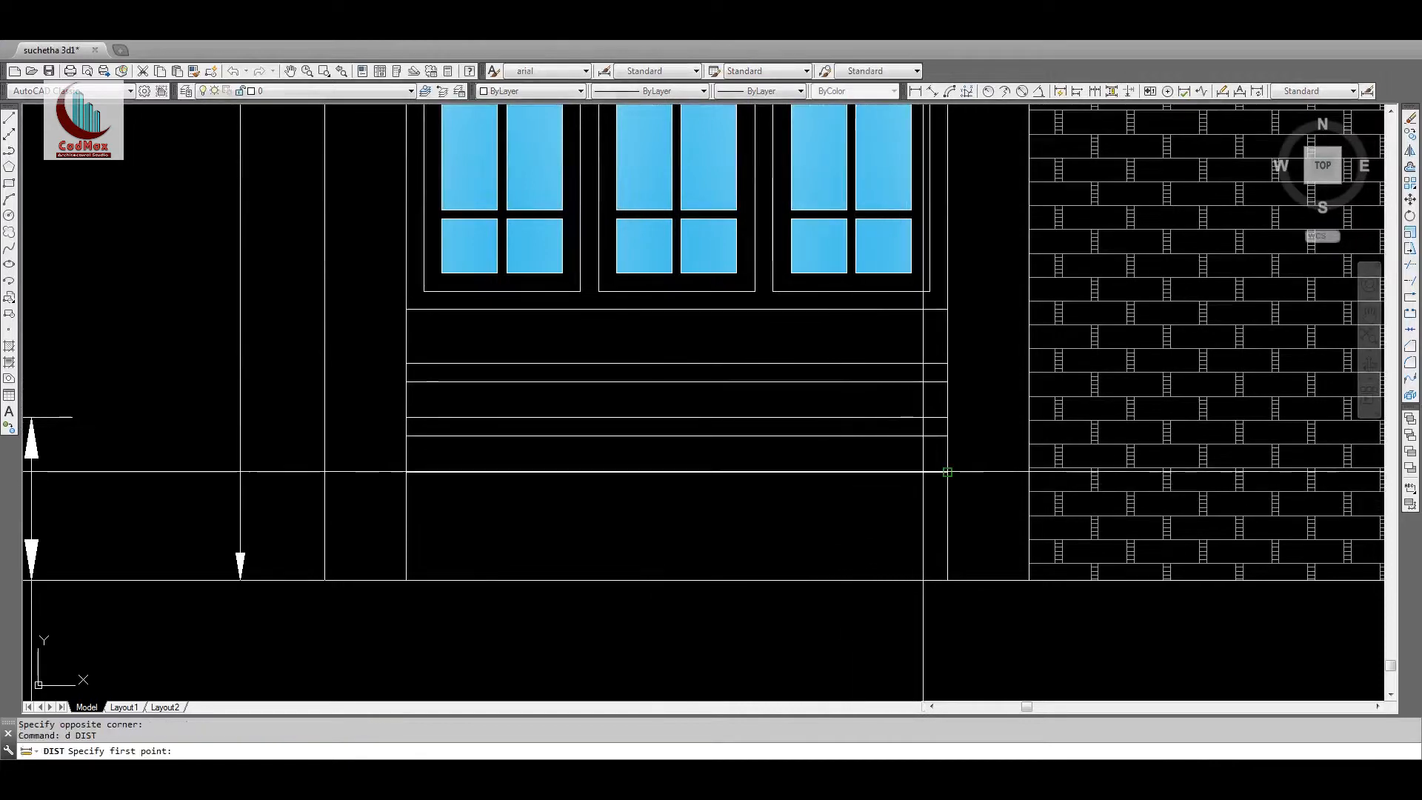
left_click(947, 472)
left_click(946, 565)
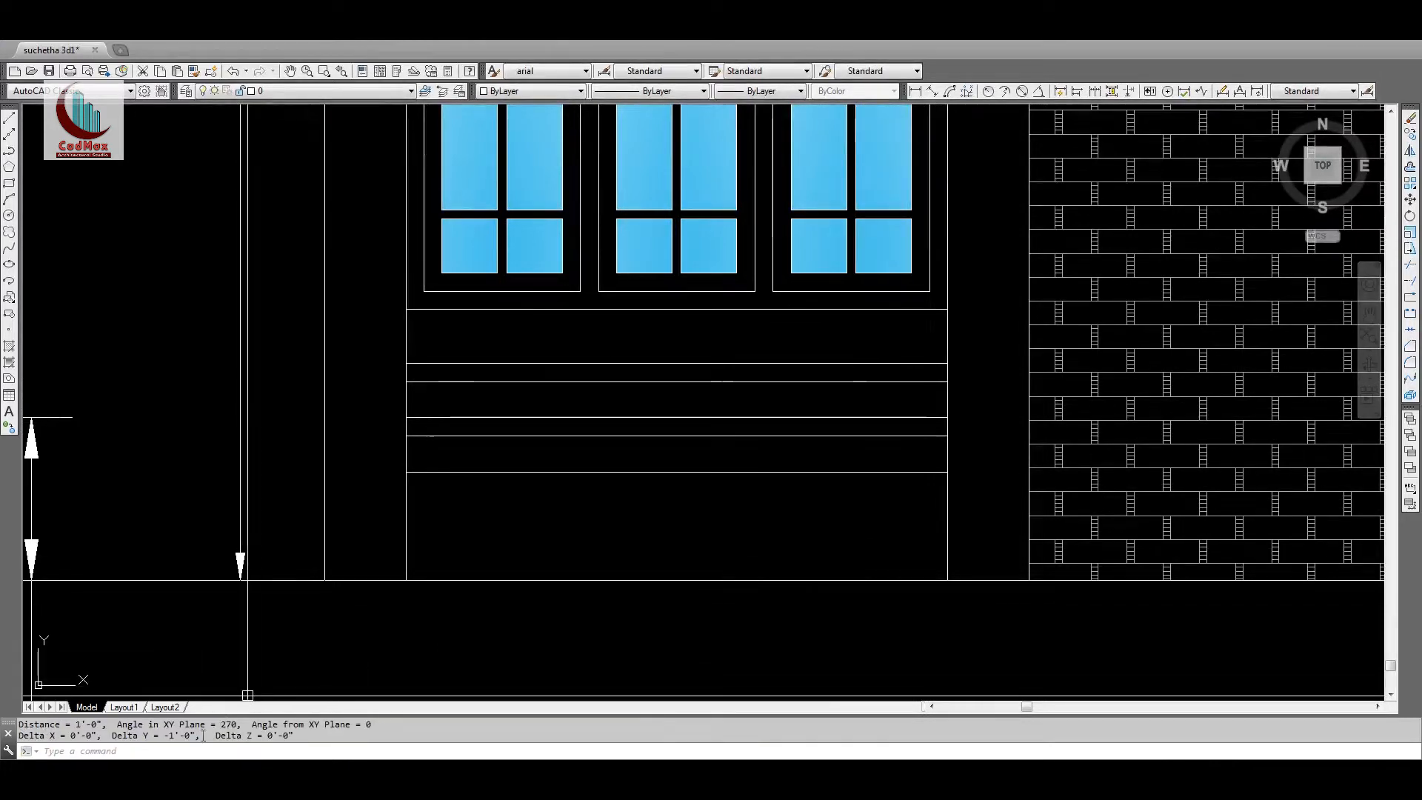
Step: Measure the spacing of the lowest horizontal band lines below the reference elevation's tall window
type("di")
key("Return")
left_click(948, 473)
left_click(946, 436)
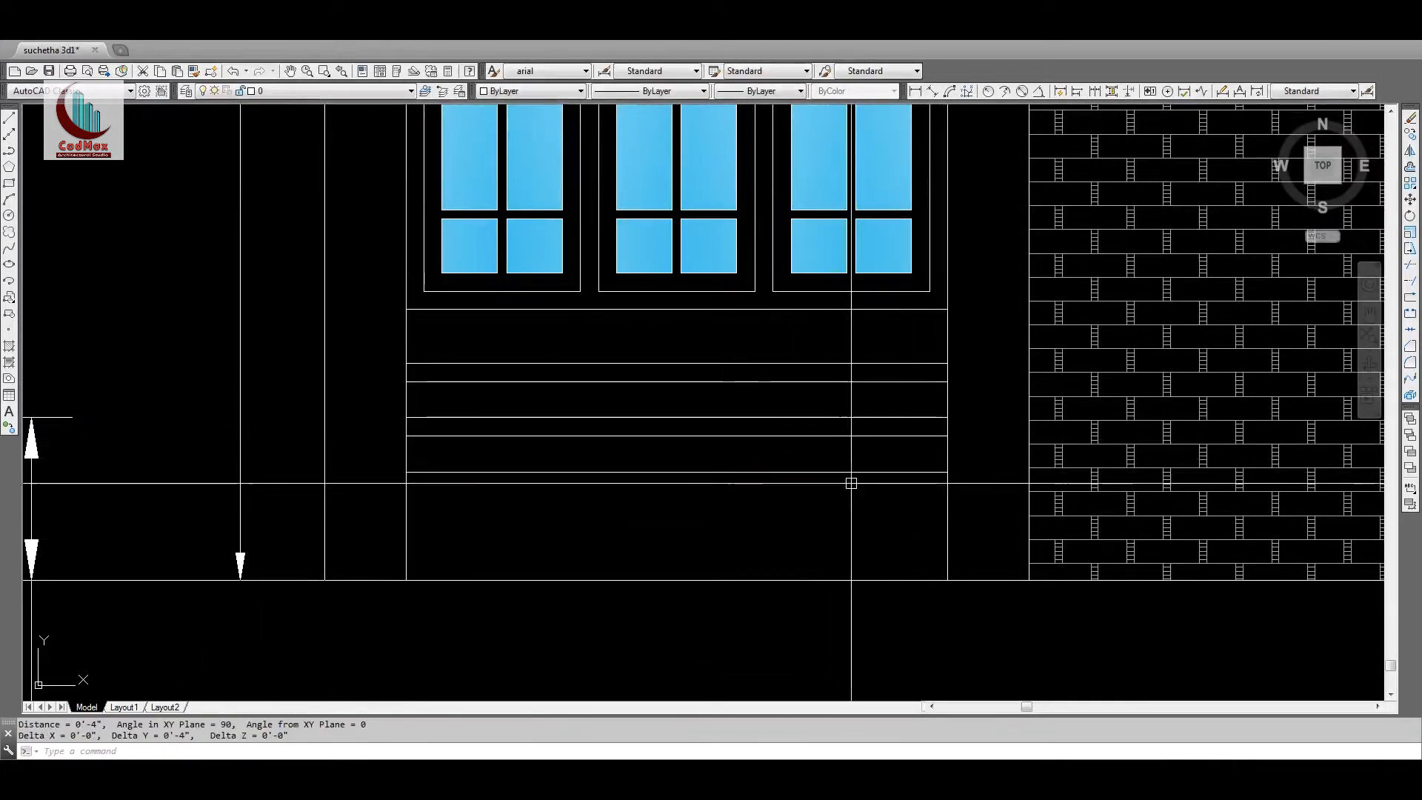
key("Return")
left_click(946, 436)
left_click(947, 418)
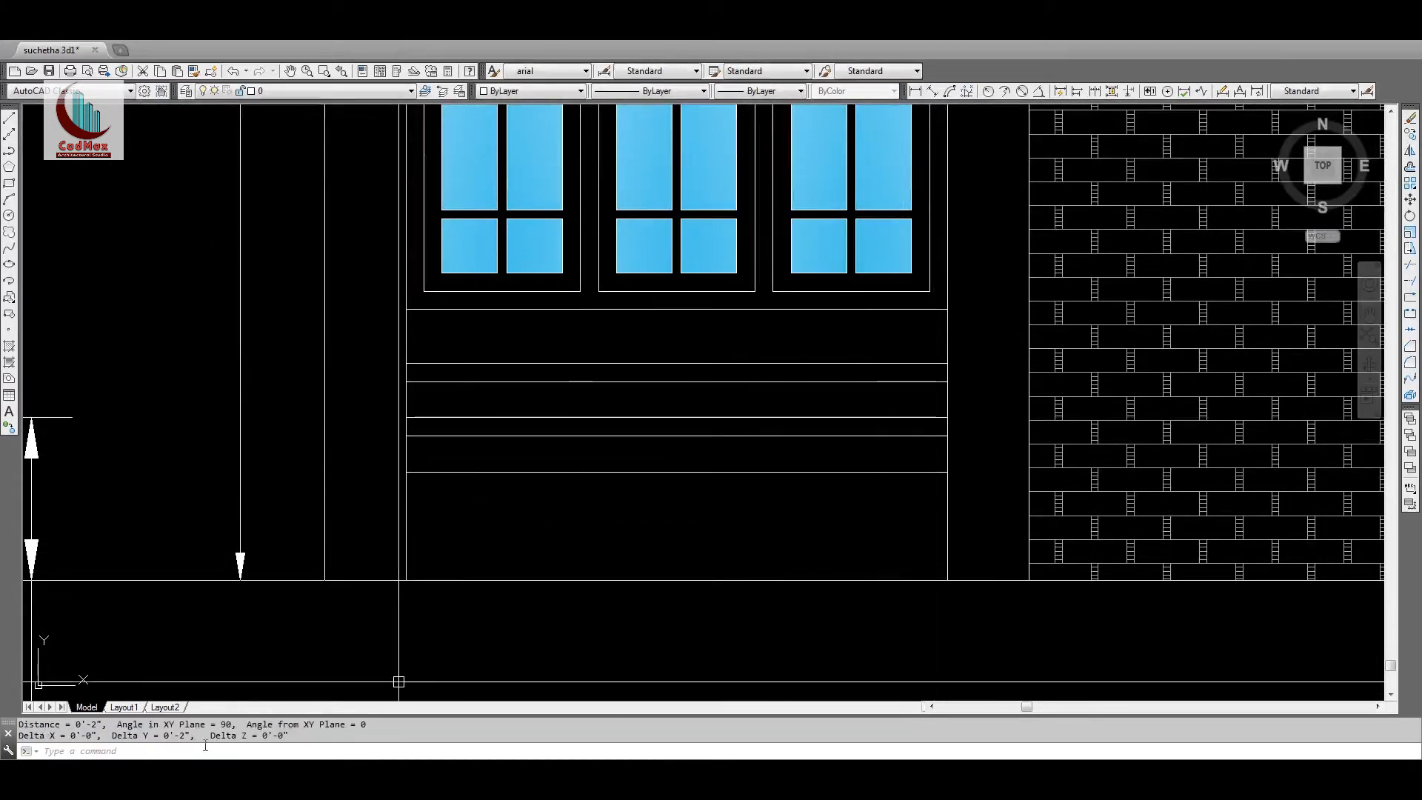
Step: Offset the new elevation's ground line 12" upward for the lowest band line below the tall window
type("z")
key("Return")
key("Return")
mouse_move(763, 178)
left_mouse_down()
mouse_move(806, 361)
mouse_move(1057, 425)
left_mouse_up()
middle_click_drag(1057, 425, 121, 442)
scroll(907, 413, "down", 2)
middle_click_drag(907, 414, 37, 432)
key("Escape")
type("z")
key("Return")
left_click(594, 370)
left_click(814, 493)
type("o")
key("Return")
type("12")
key("Return")
left_click(828, 564)
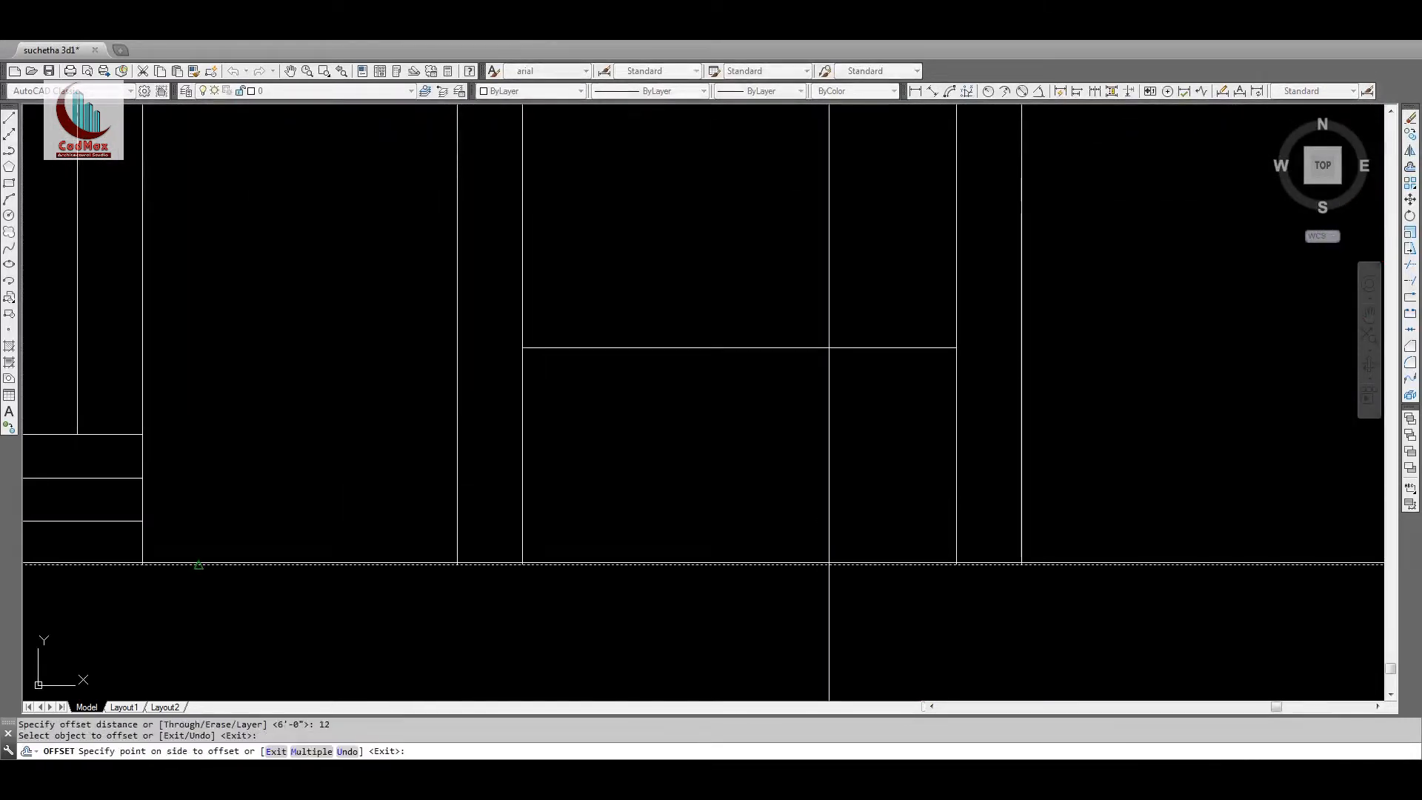
left_click(876, 536)
key("Escape")
Step: Trim the new band line on both sides of the tall window opening's side lines
type("tr")
key("Return")
left_click(1004, 522)
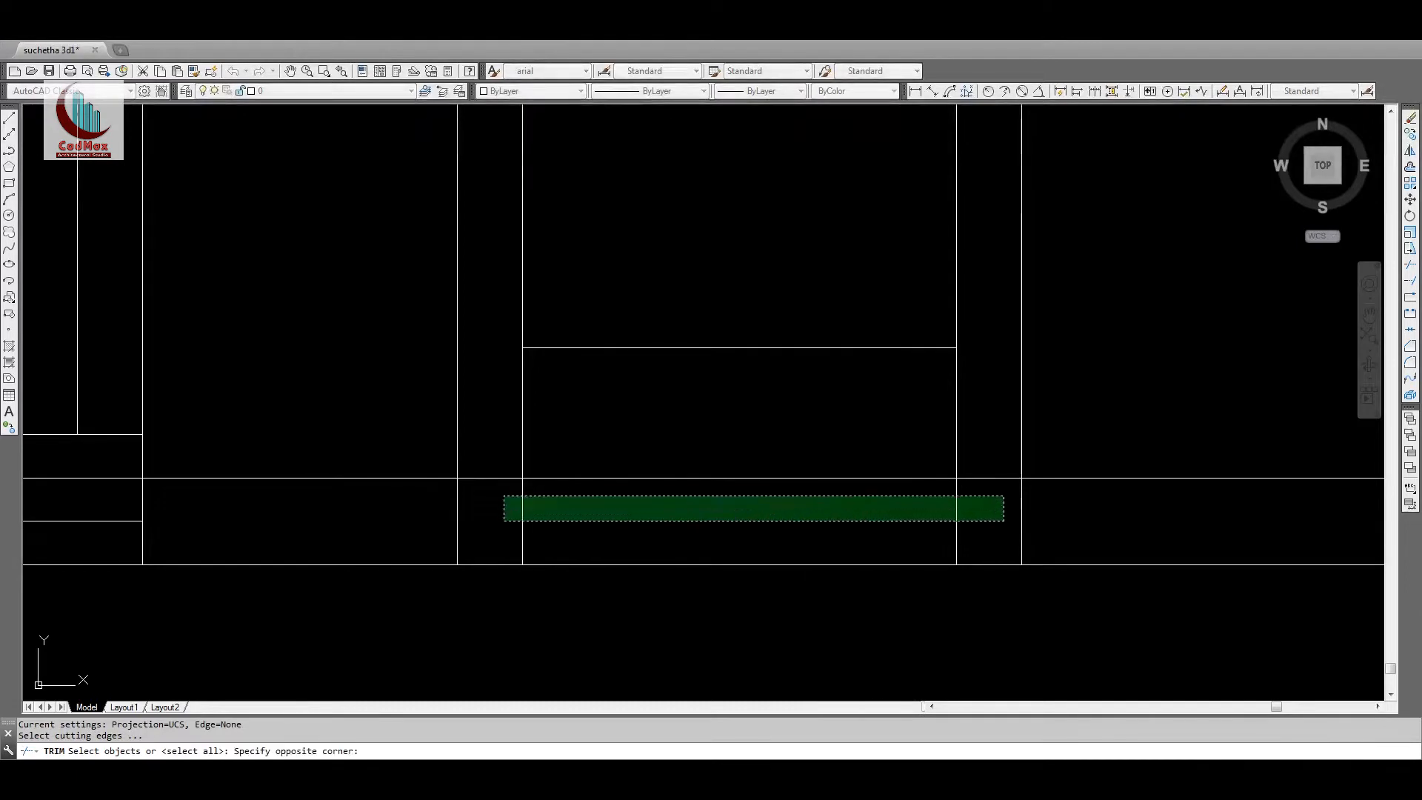
left_click(502, 496)
key("Return")
key("Escape")
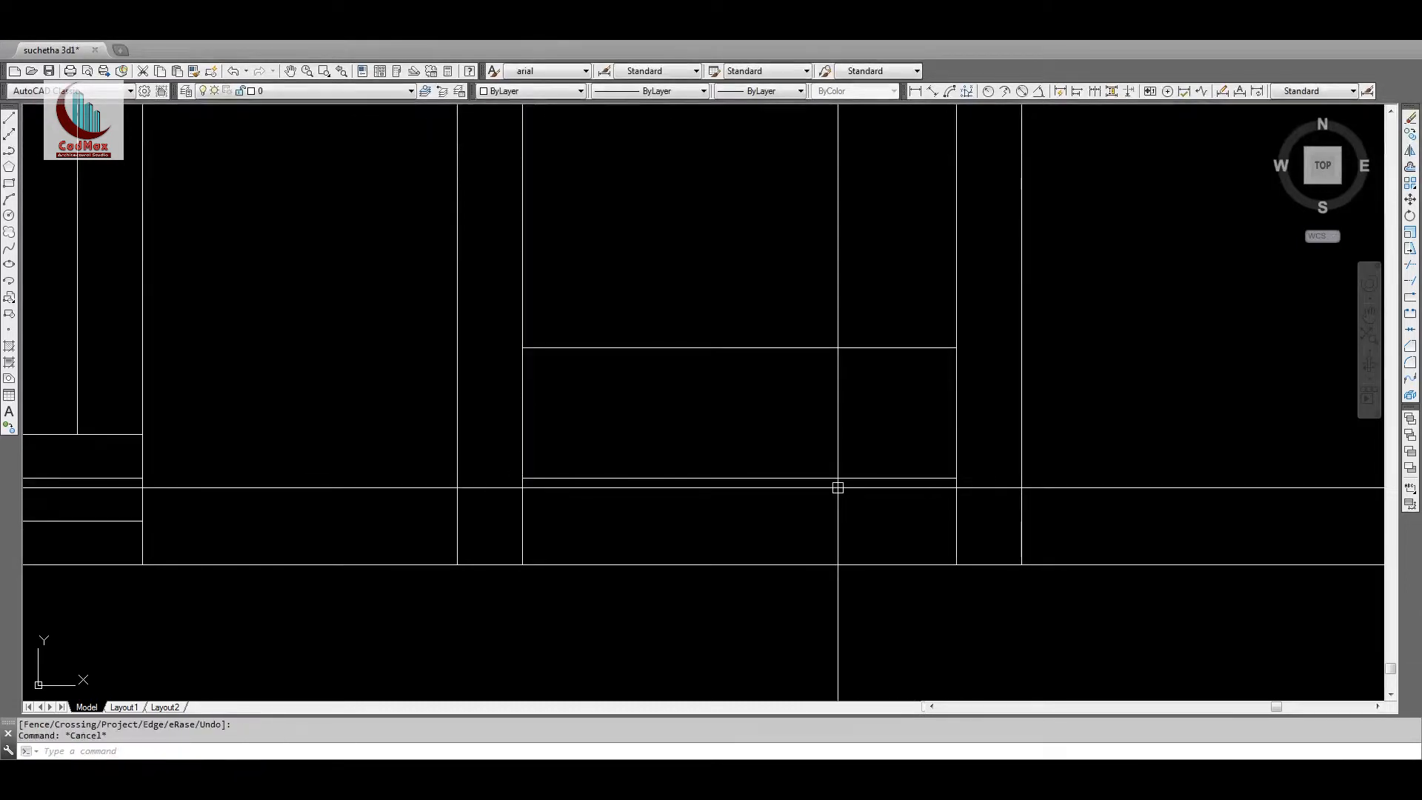
Step: Offset the lowest band line 4" upward, and offset the resulting line another 2" upward
type("4")
key("Return")
left_click(829, 478)
left_click(819, 463)
key("Return")
key("Return")
type("2")
key("Return")
left_click(818, 451)
left_click(822, 413)
key("Return")
Step: Copy the upper pair of band lines upward, using the distance from the lowest band line to the pair's top line
type("c")
key("Return")
left_click(901, 470)
left_click(888, 405)
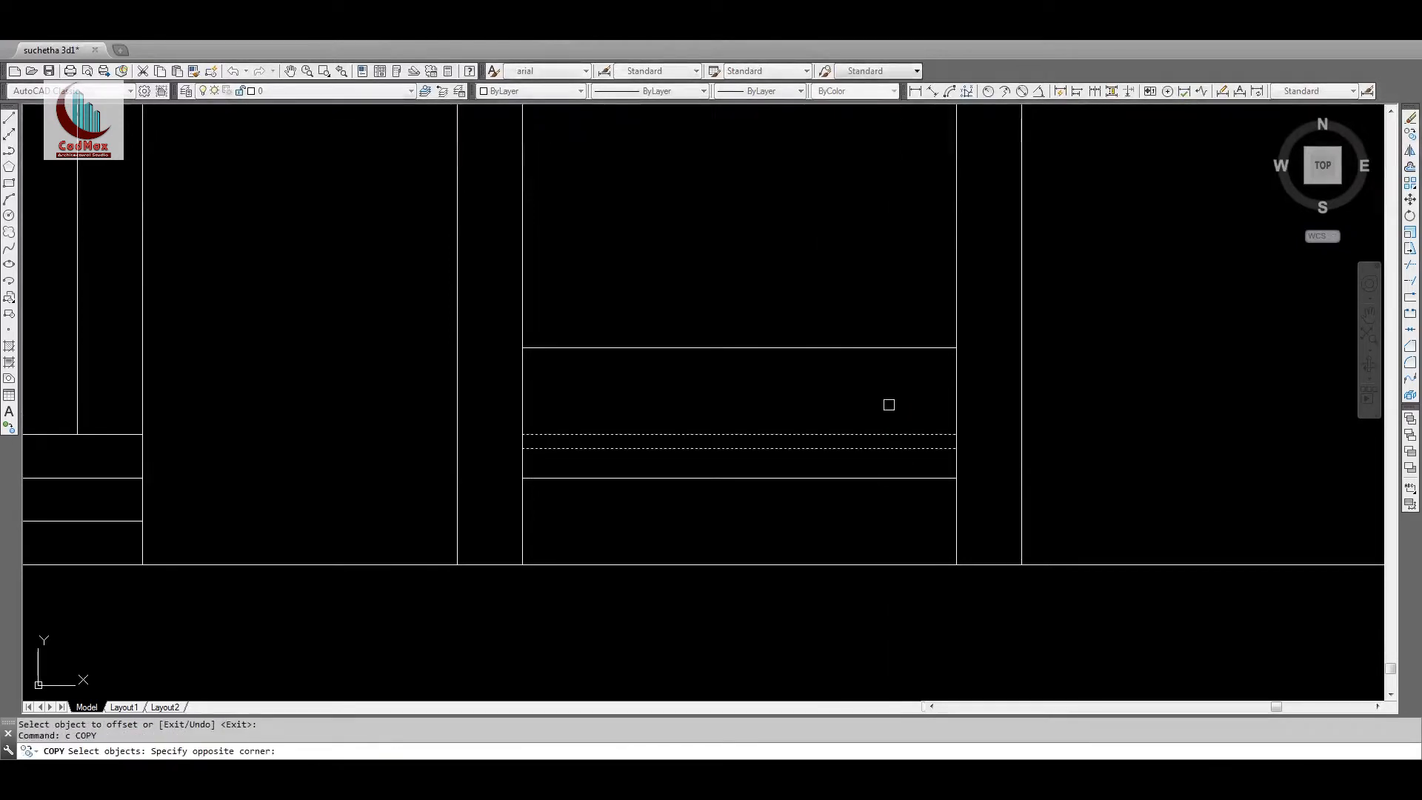
left_click(956, 434)
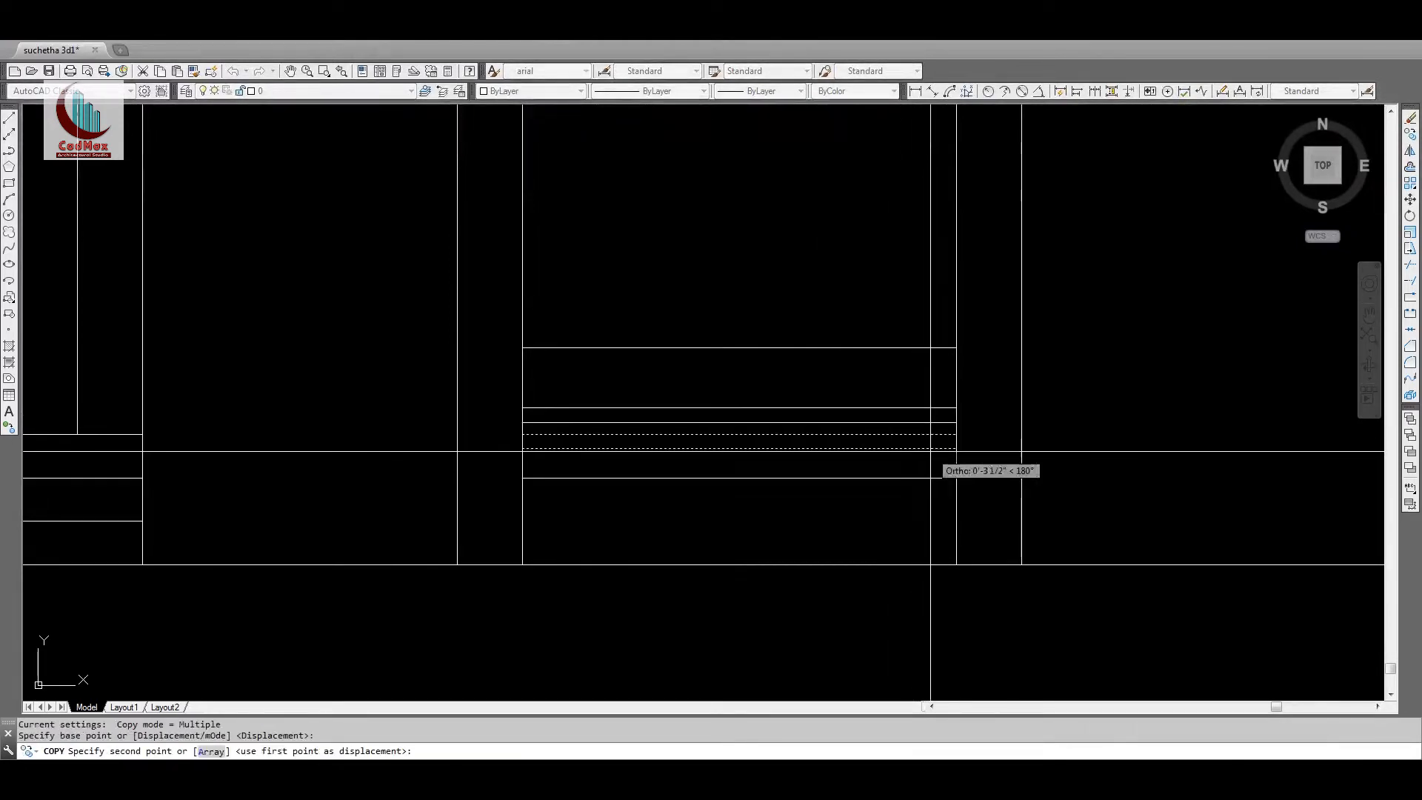
left_click(956, 435)
key("Escape")
Step: Compare the entrance canopy in the finished reference elevation with the elevation being drawn
scroll(867, 406, "down", 6)
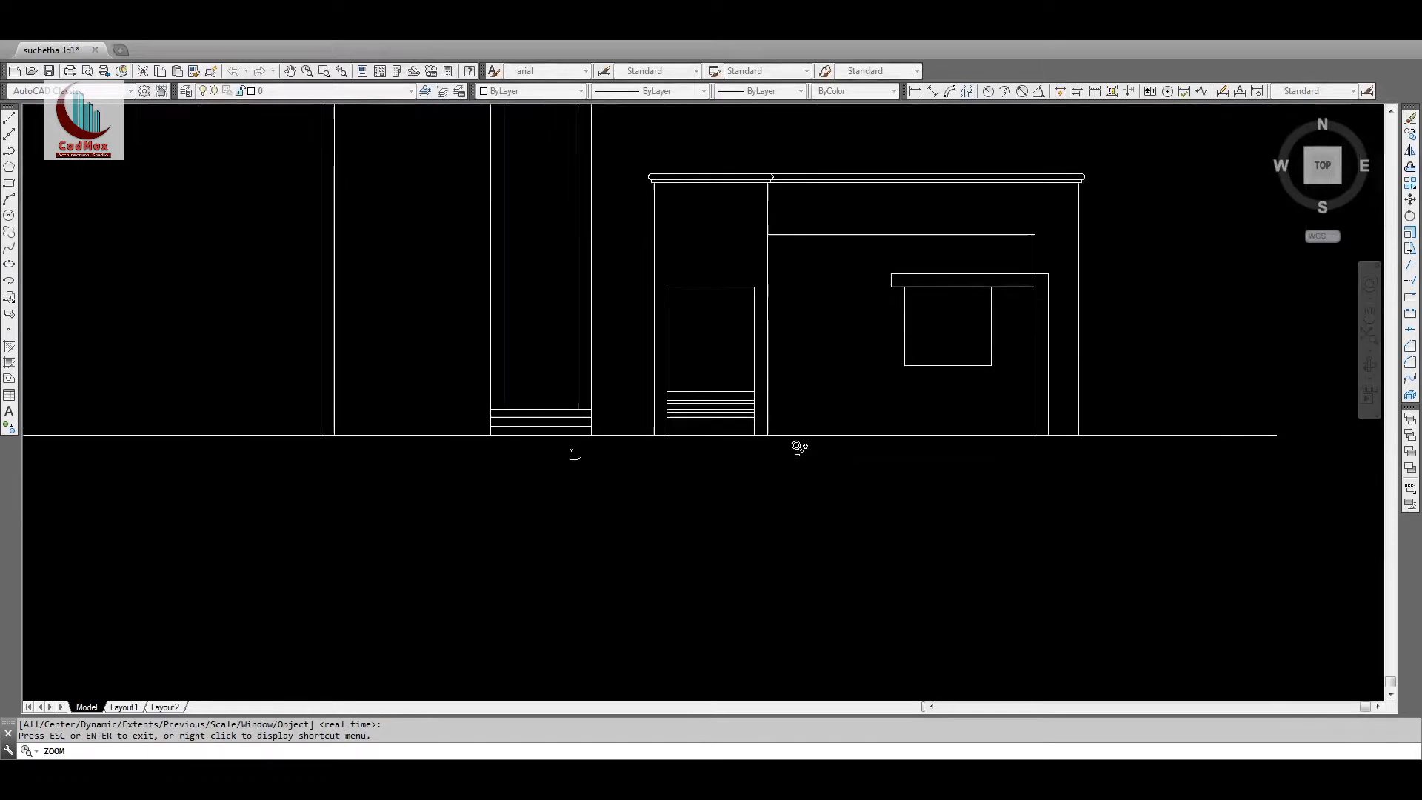
middle_click_drag(670, 355, 867, 388)
middle_click_drag(726, 381, 836, 383)
middle_click_drag(262, 339, 452, 352)
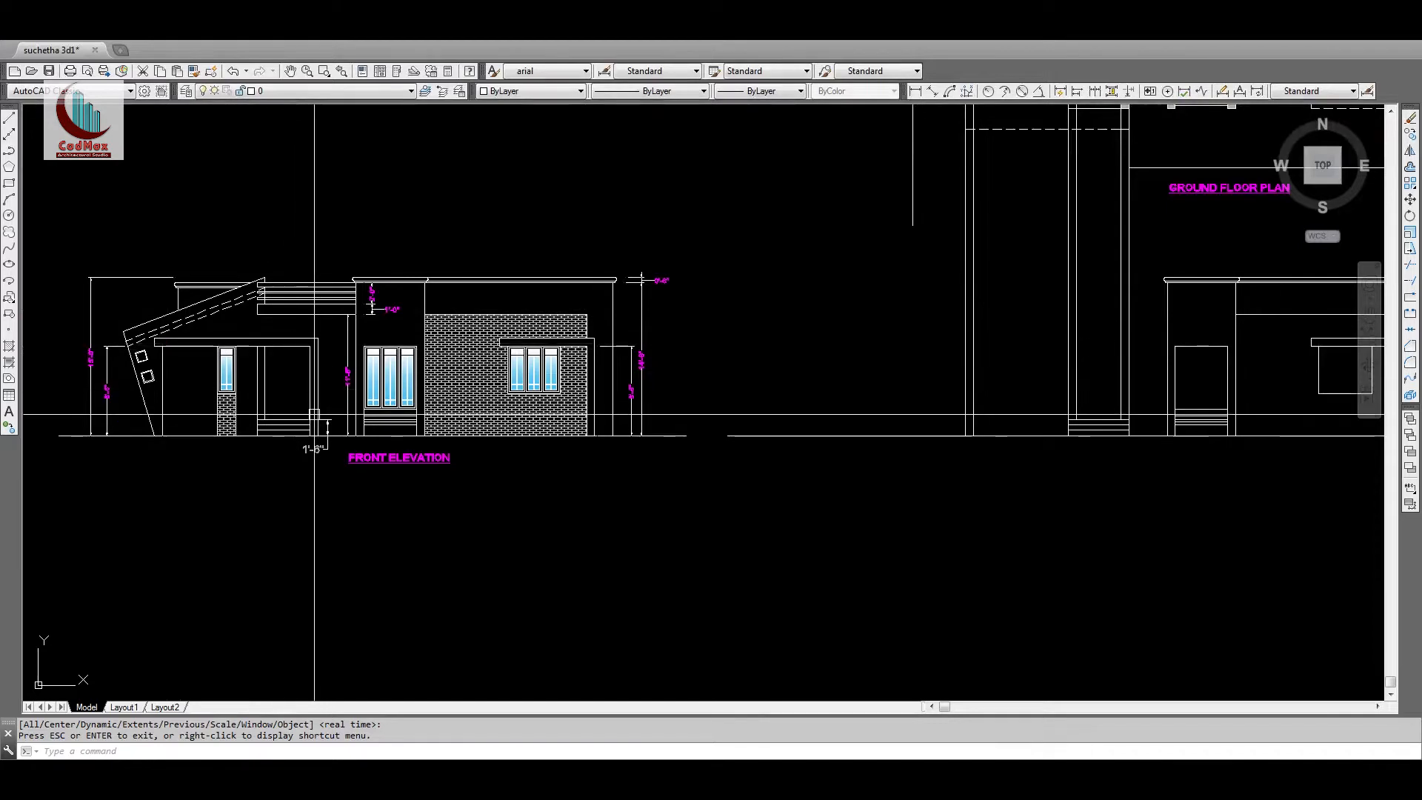
scroll(819, 460, "down", 2)
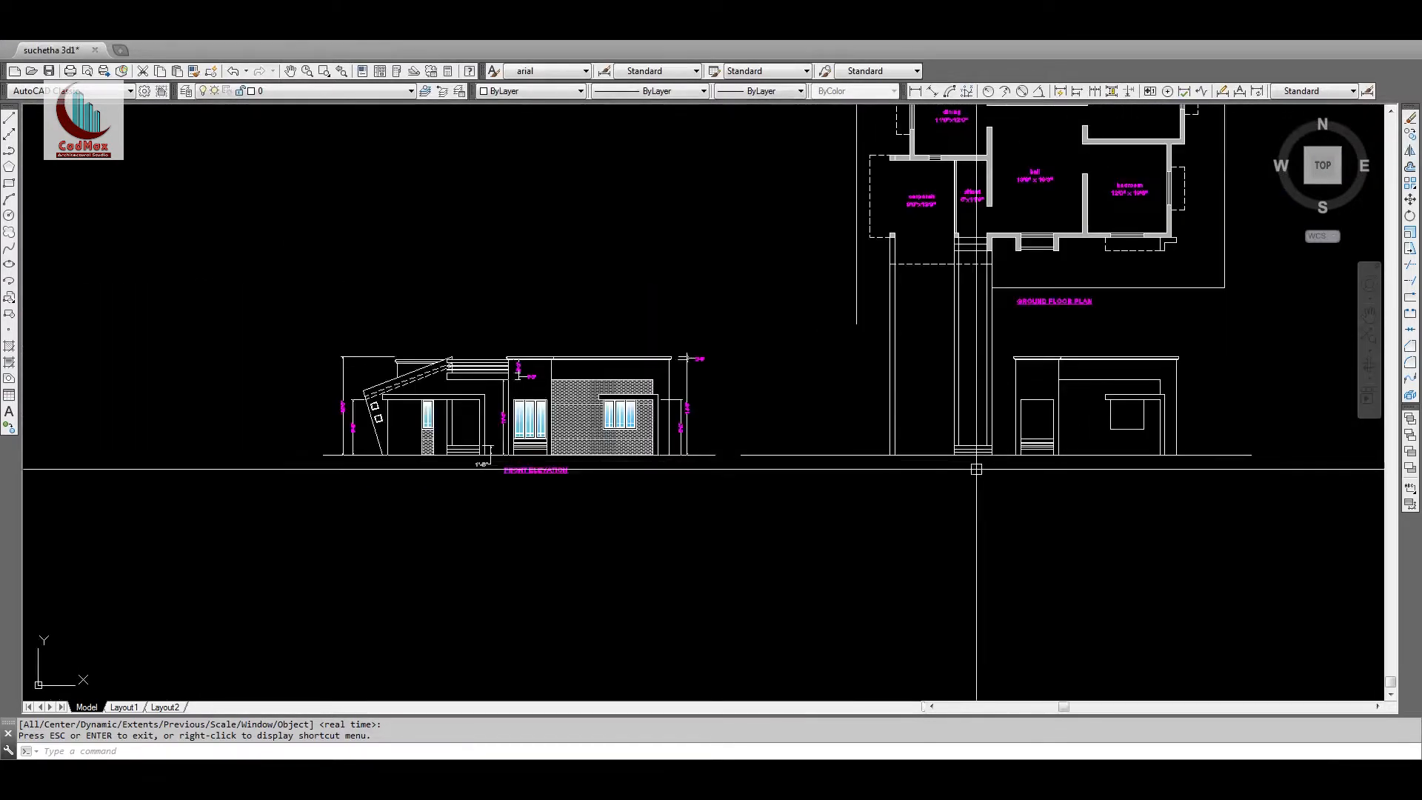
key("Escape")
key("Escape")
type("z")
key("space")
left_click(375, 456)
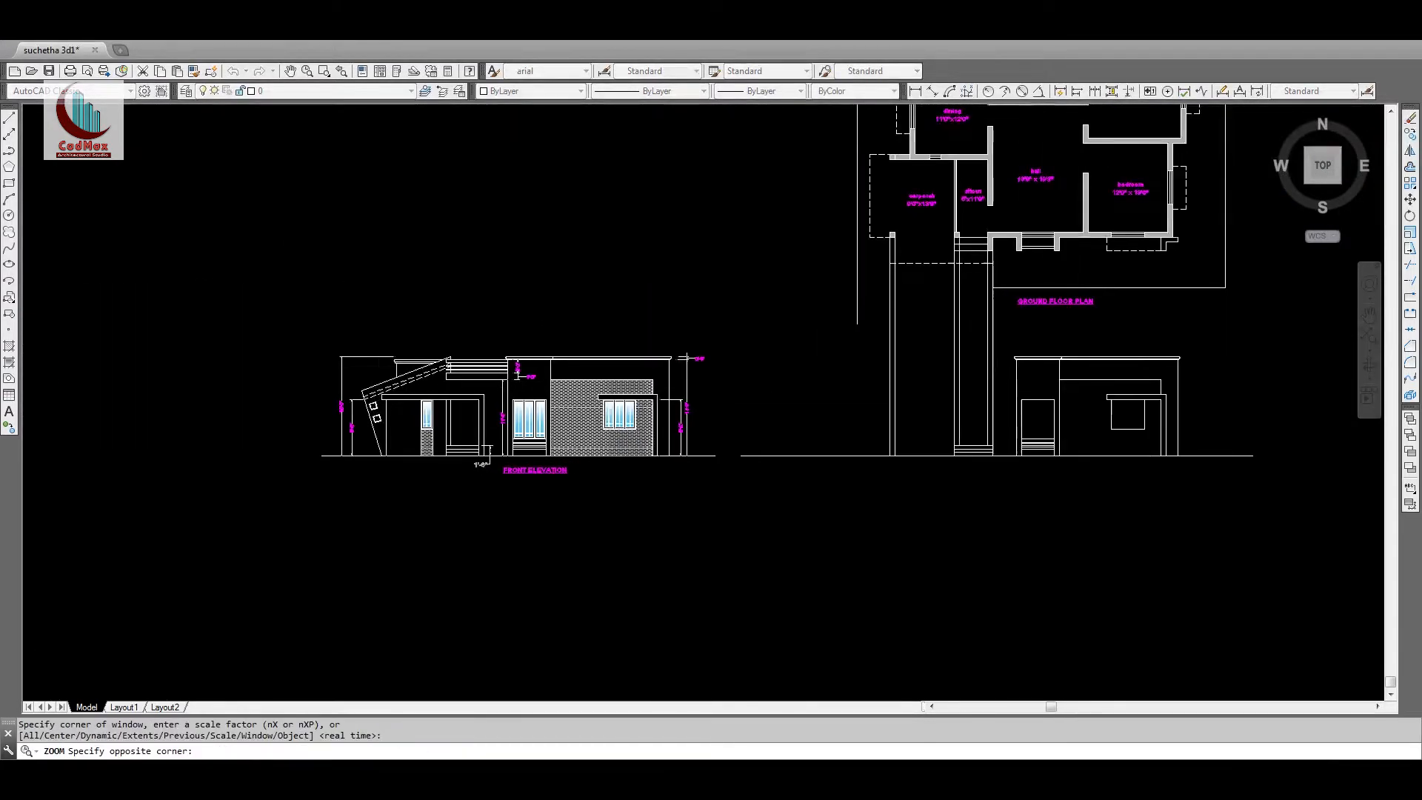
middle_click_drag(991, 440, 814, 481)
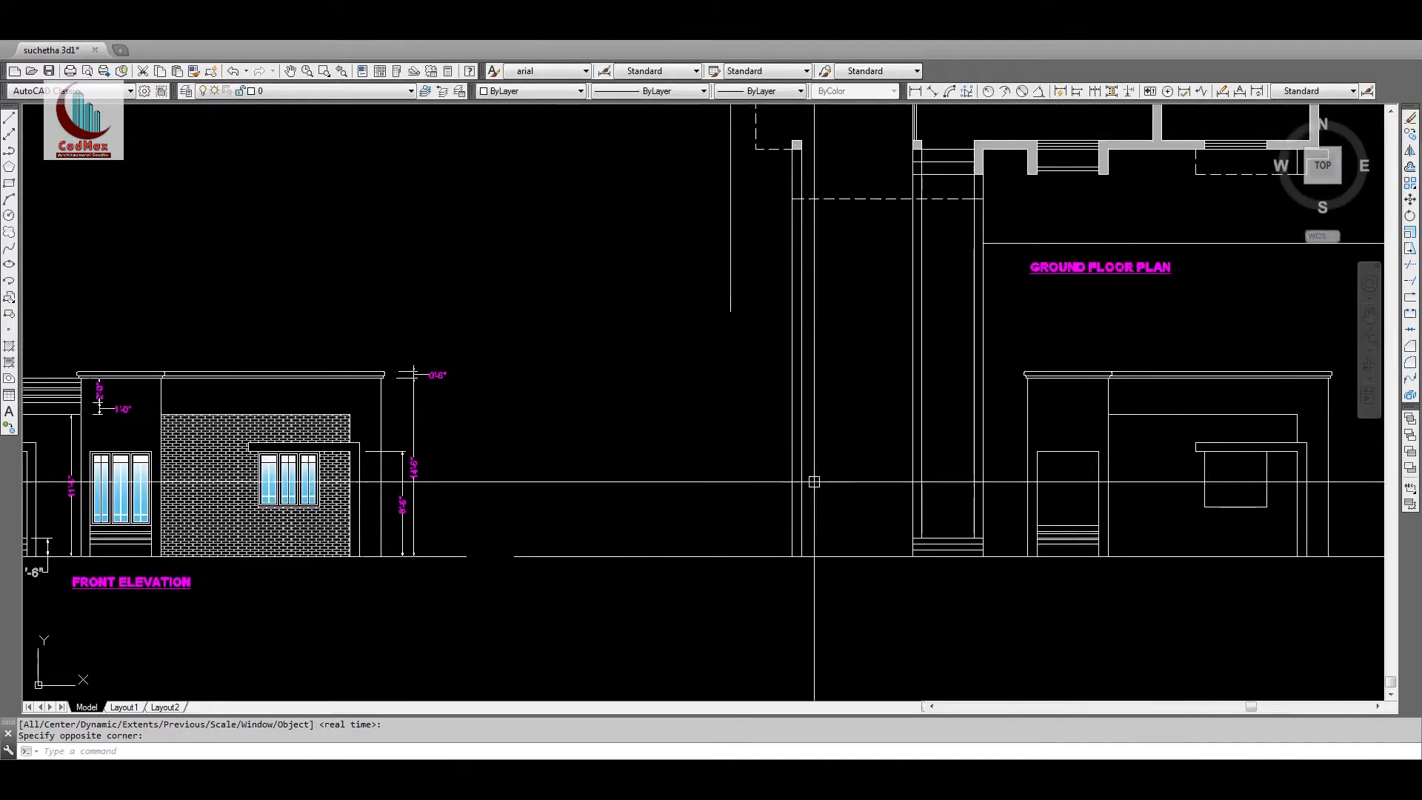
Step: Copy the small window's sunshade top and bottom lines horizontally across to the entrance at the same height
type("c")
key("space")
left_click(1225, 463)
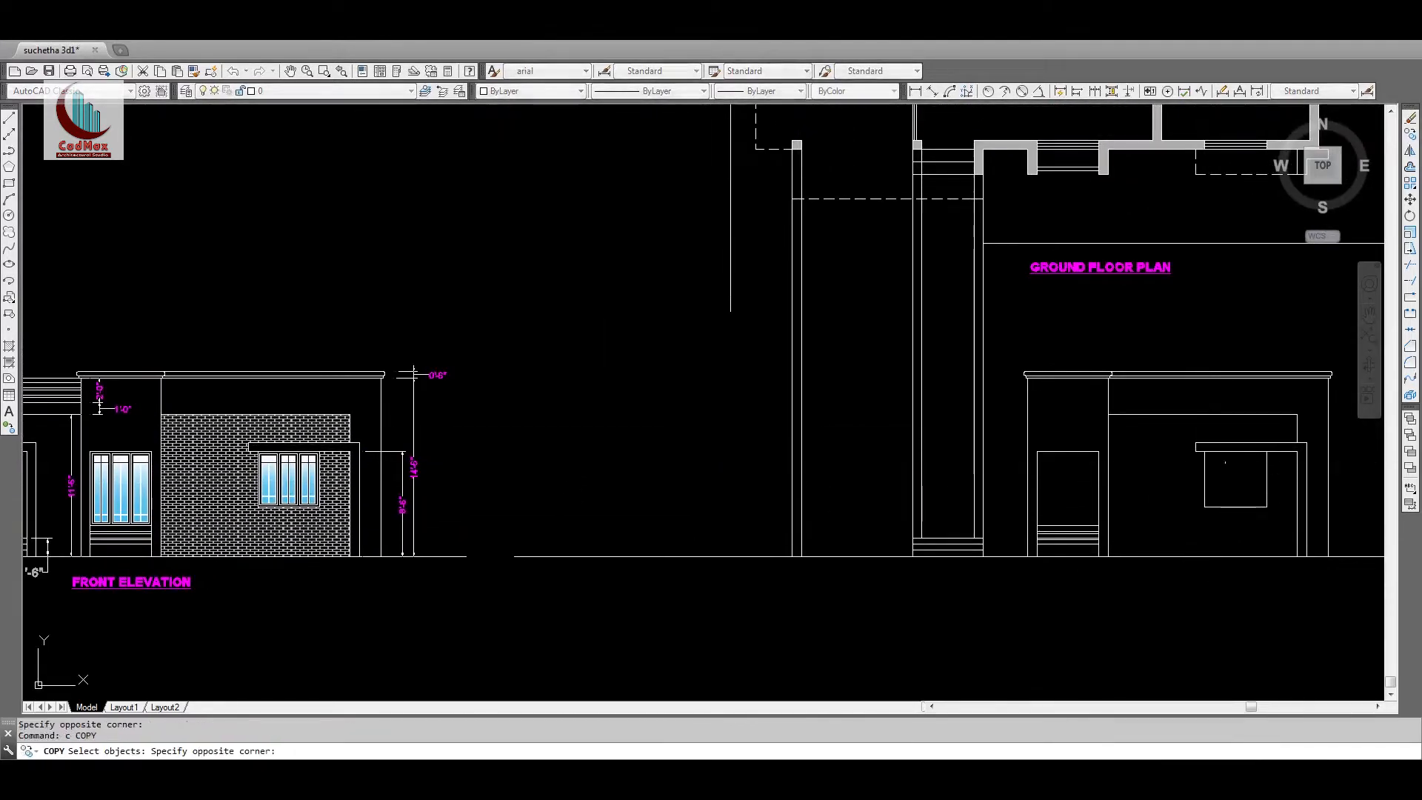
key("space")
left_click(1222, 445)
left_click(851, 463)
key("Escape")
Step: Fillet the copied canopy lines with the outer projection line of the far column to close the canopy's end
type("z")
key("space")
left_click(716, 377)
left_click(1032, 584)
type("f")
key("space")
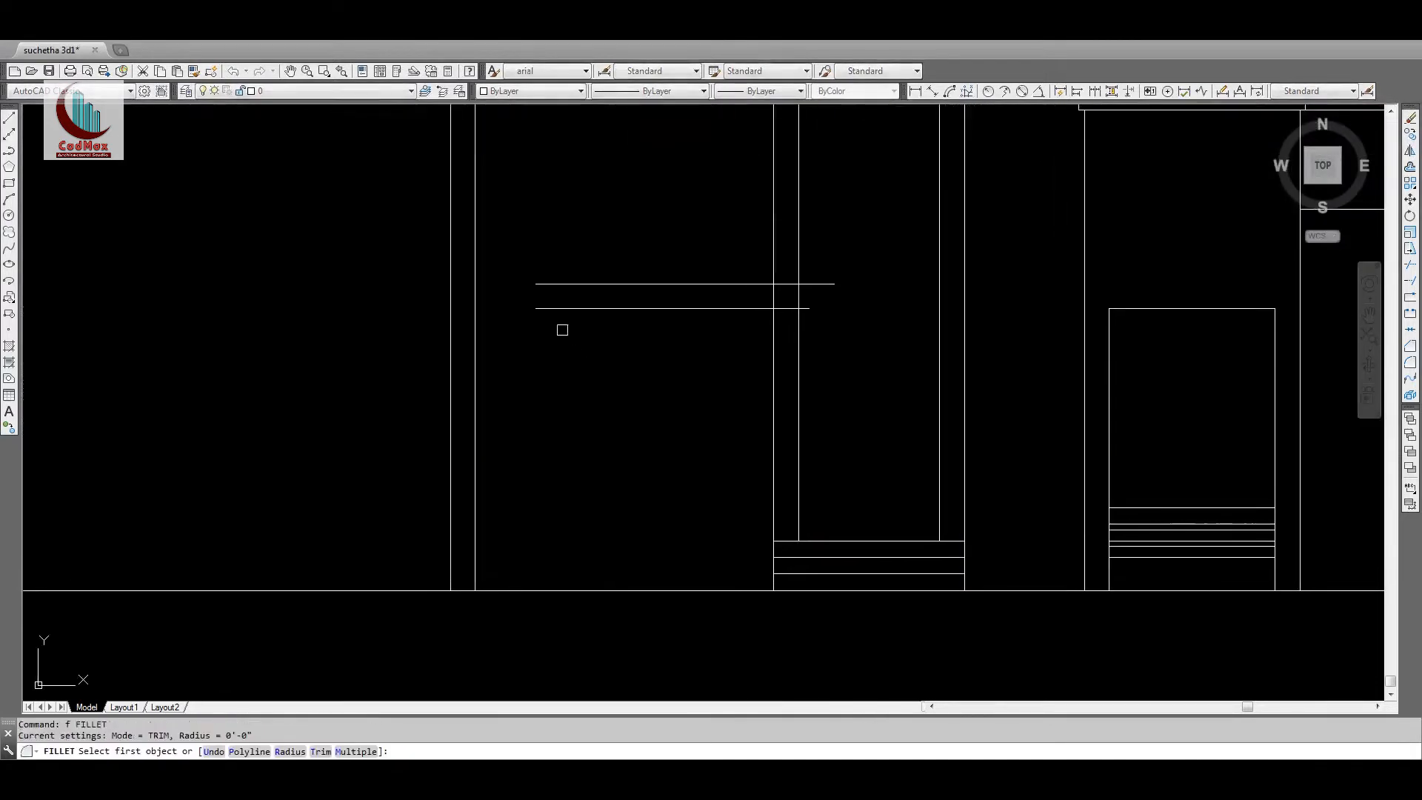
left_click(453, 301)
key("space")
left_click(452, 302)
left_click(550, 309)
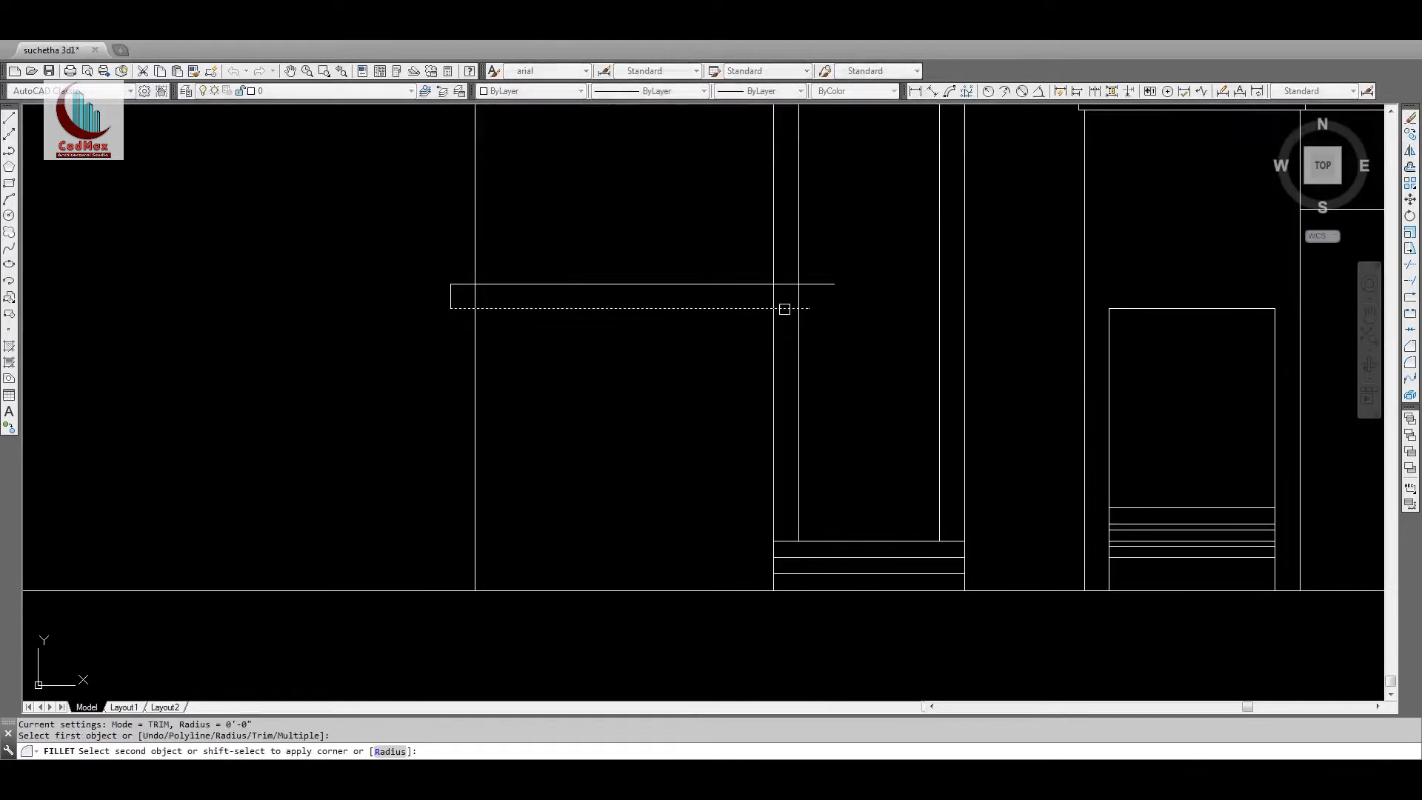
Step: Fillet the canopy's bottom and top lines with the inner and outer vertical lines beside the entrance steps
left_click(939, 400)
key("space")
left_click(964, 393)
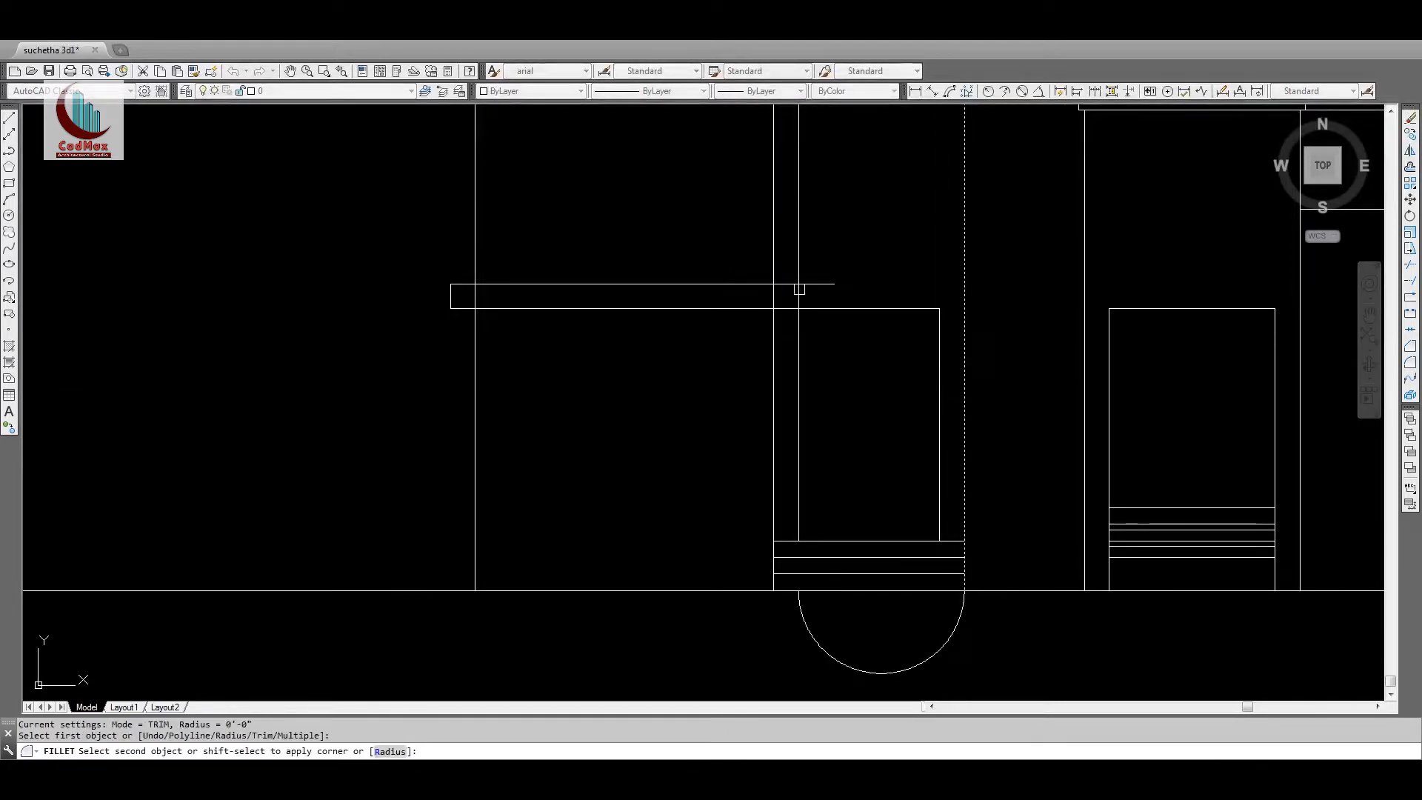
left_click(815, 285)
Step: Extend the canopy support's inner vertical line down through the steps to the ground line
type("ex")
key("space")
left_click(940, 590)
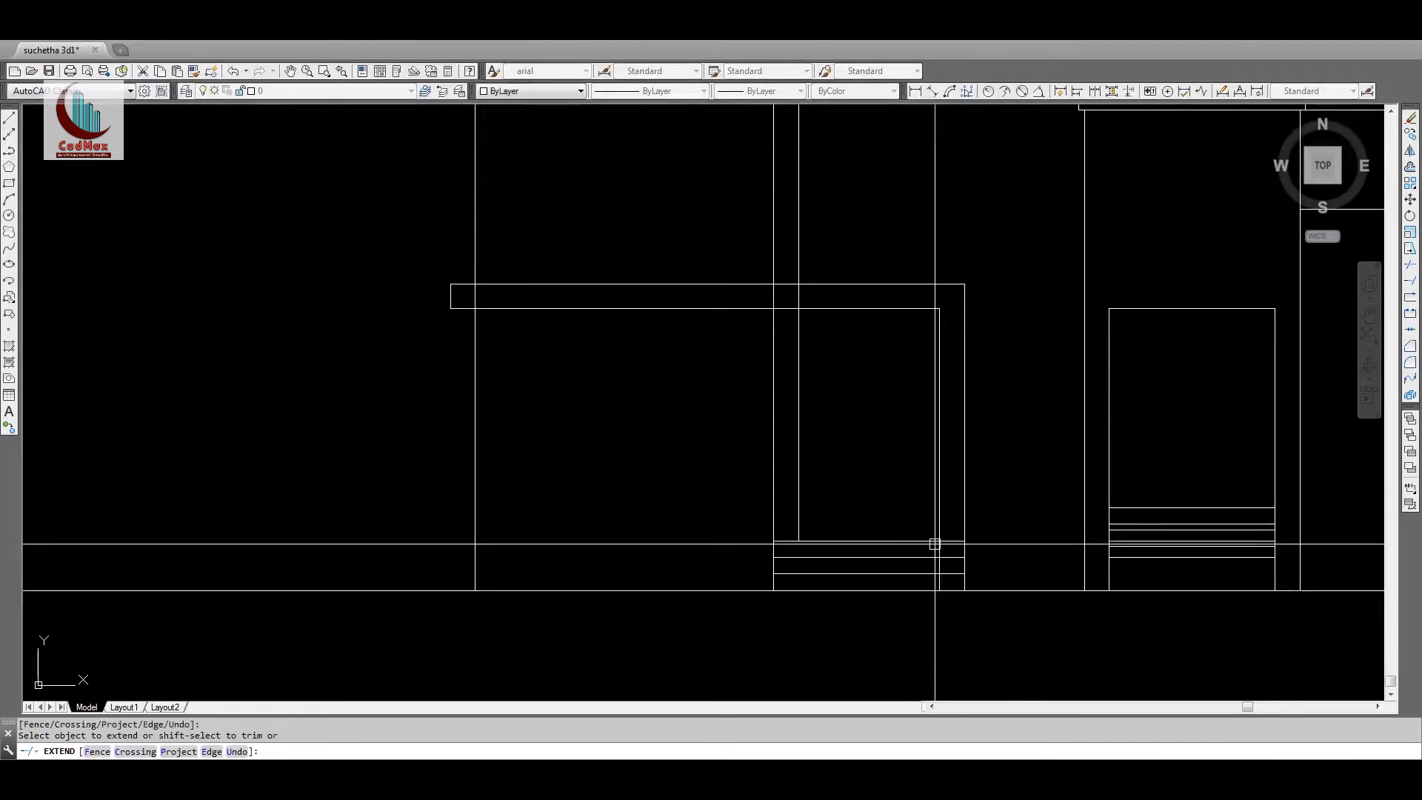
key("space")
Step: Compare the drawn canopy and entrance steps with those in the reference elevation
type("t")
key("space")
key("space")
key("Escape")
type("z")
key("space")
key("space")
mouse_move(918, 244)
left_mouse_down()
mouse_move(915, 410)
mouse_move(696, 535)
left_mouse_up()
middle_click_drag(692, 530, 1150, 510)
key("Escape")
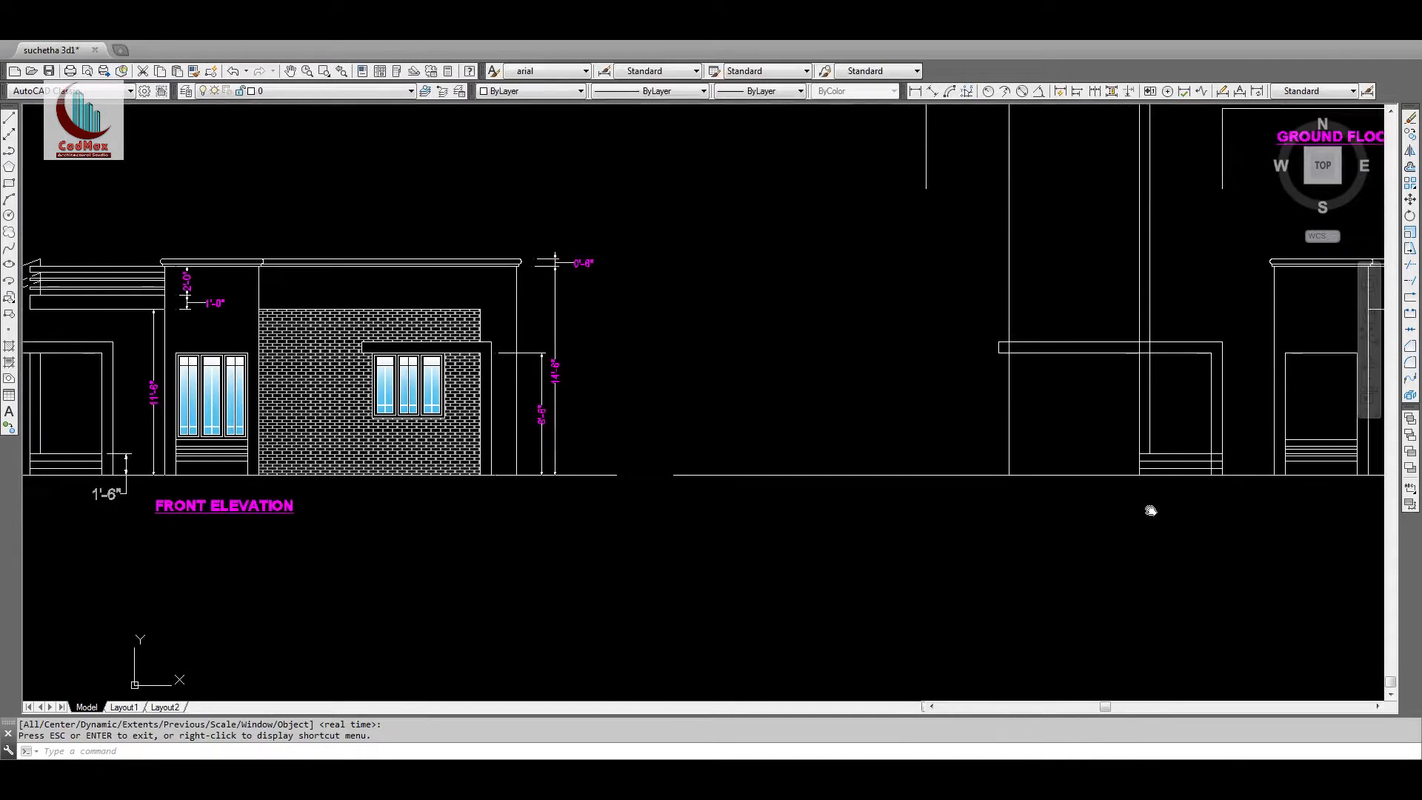
Step: Trim the entrance projection lines inside the canopy and the step lines inside the canopy's vertical support
key("space")
key("Escape")
type("z")
key("space")
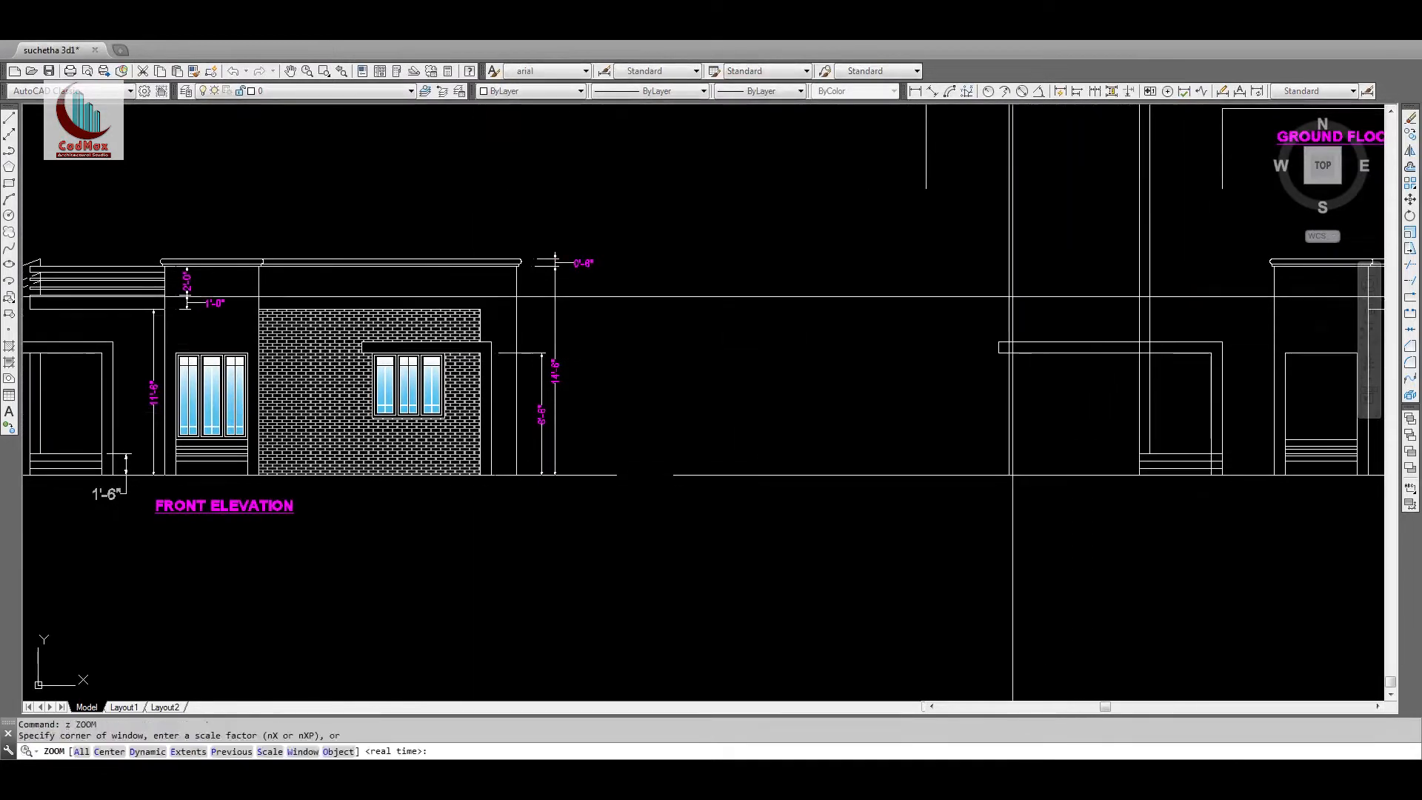
left_click(1011, 297)
left_click(1260, 505)
type("tr")
key("space")
key("space")
left_click(763, 249)
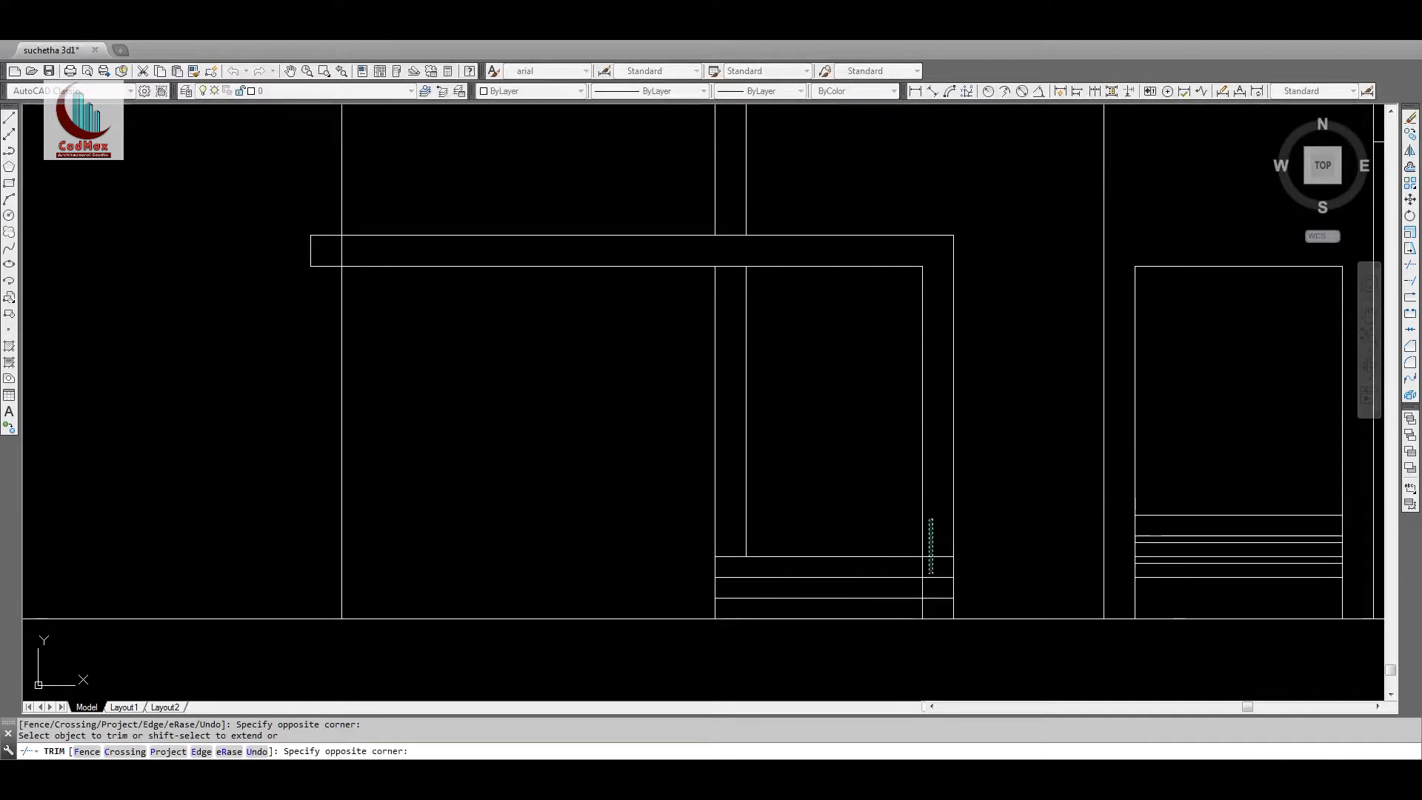
left_click(928, 602)
key("space")
Step: View the trimmed entrance frame side by side with the finished reference elevation
type("z")
key("space")
key("space")
left_click_drag(852, 333, 844, 450)
left_click_drag(778, 148, 752, 451)
middle_click_drag(666, 427, 970, 424)
key("Escape")
key("Escape")
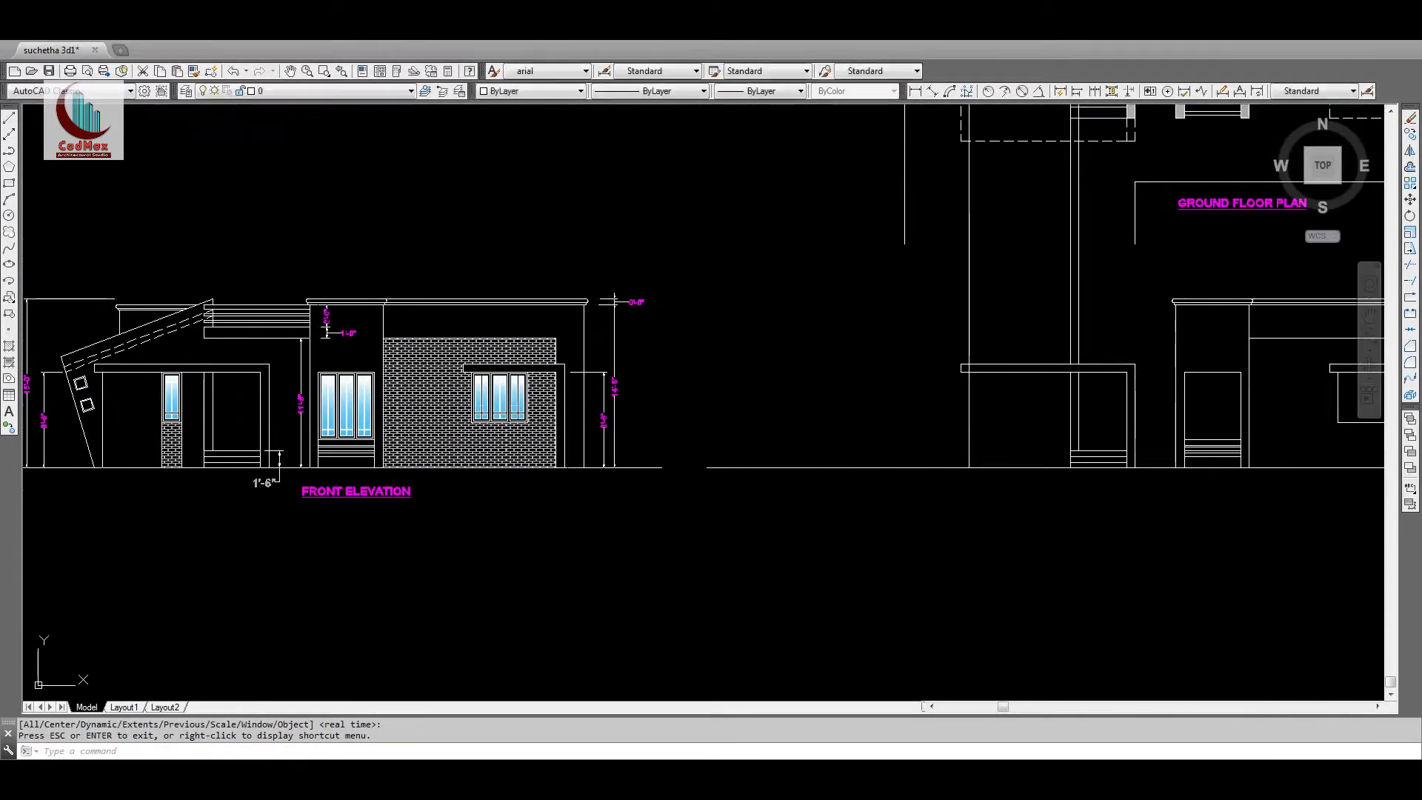
type("e")
key("space")
key("Escape")
type("e")
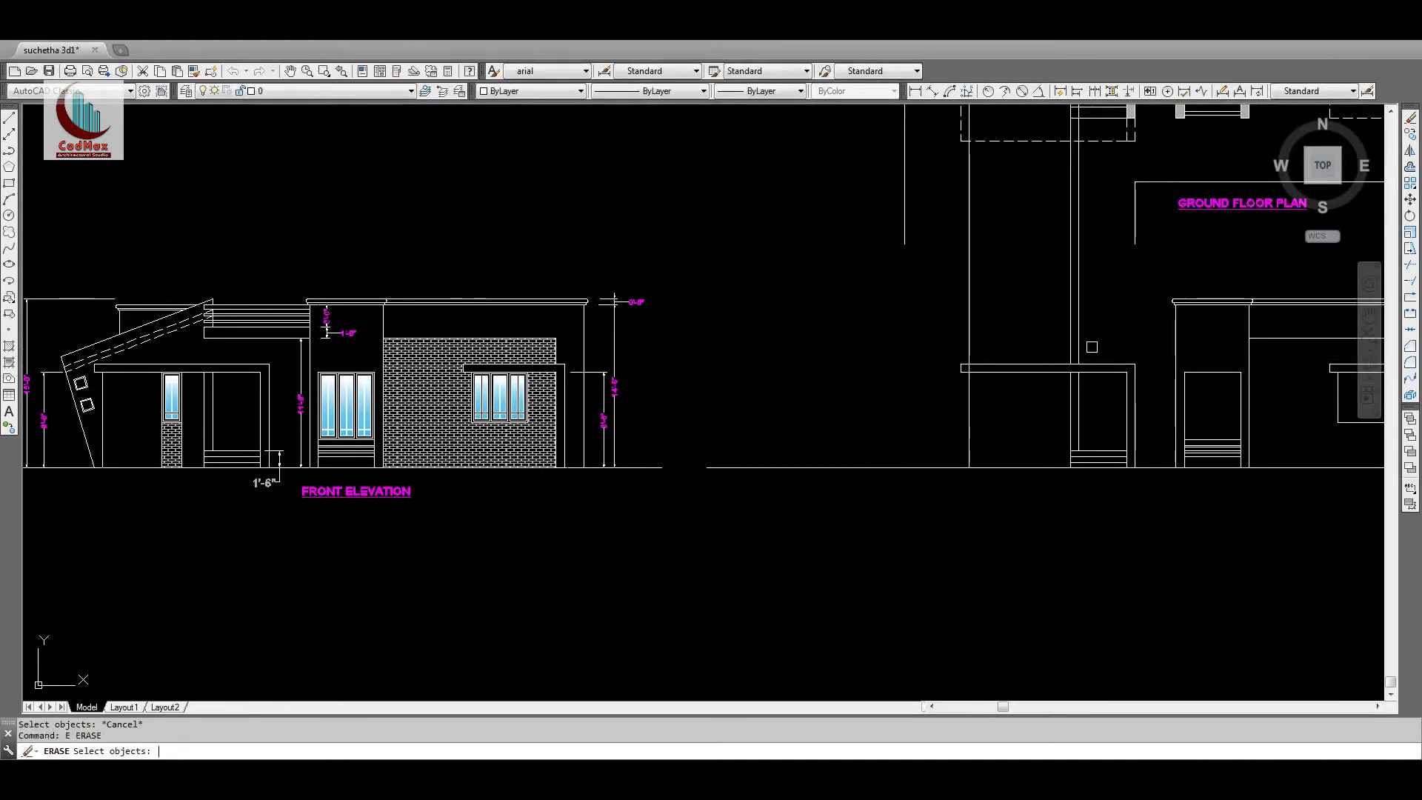
key("Escape")
mouse_move(1077, 350)
middle_mouse_down()
mouse_move(902, 473)
mouse_move(1080, 412)
middle_mouse_up()
key("Escape")
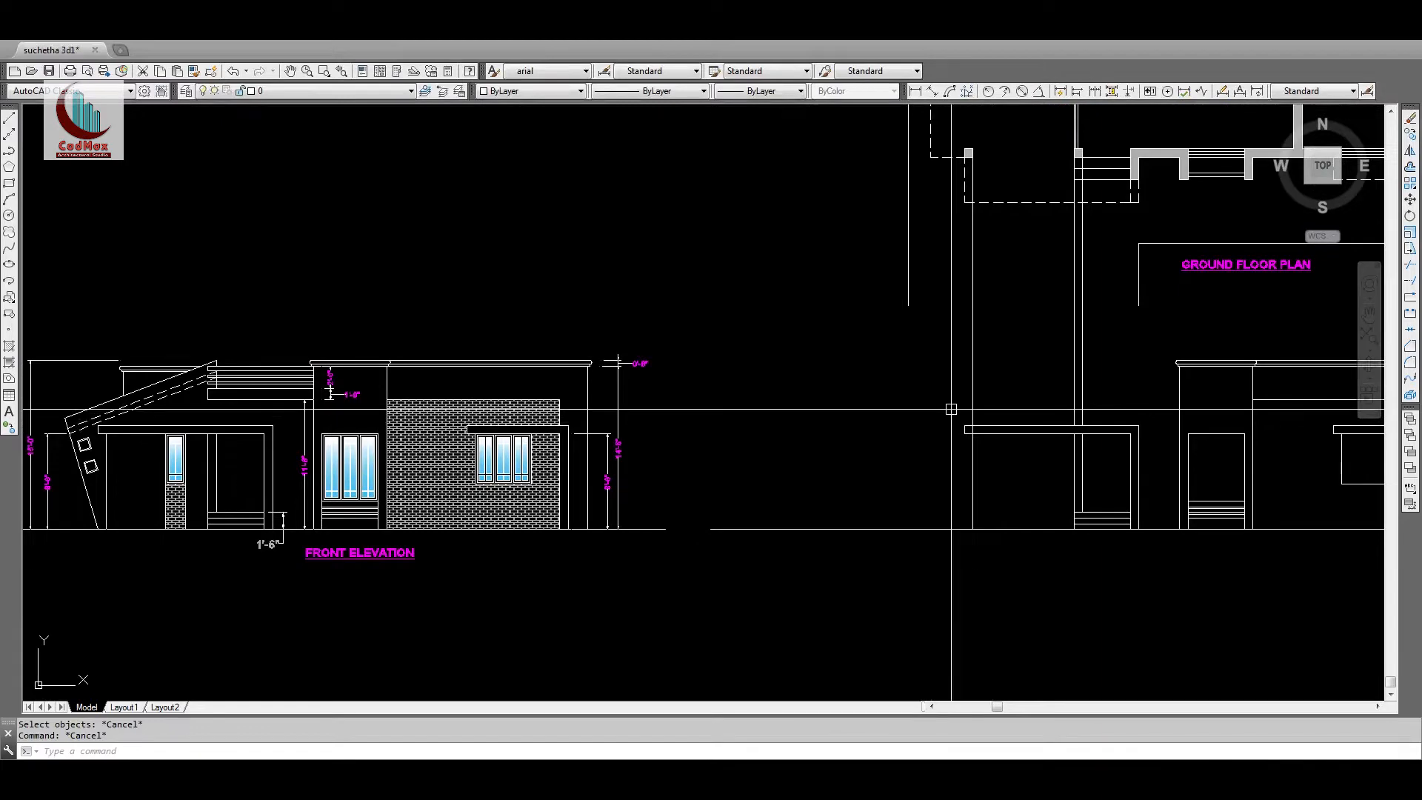
Step: Measure the gap above the 1'-0" beam and the lowest slat's thickness above the reference elevation's entrance
middle_click_drag(950, 409, 880, 419)
type("z")
key("space")
left_click(110, 351)
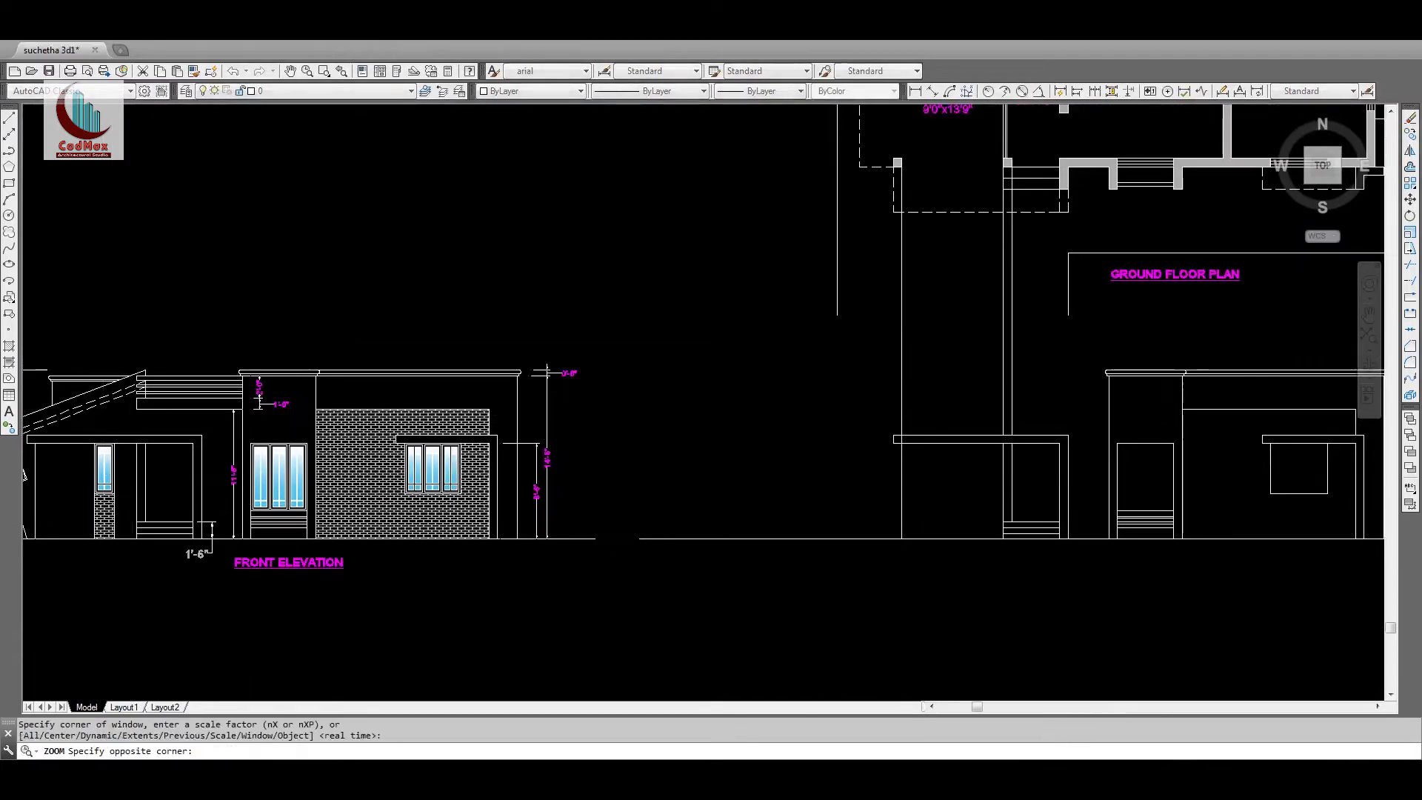
left_click(296, 509)
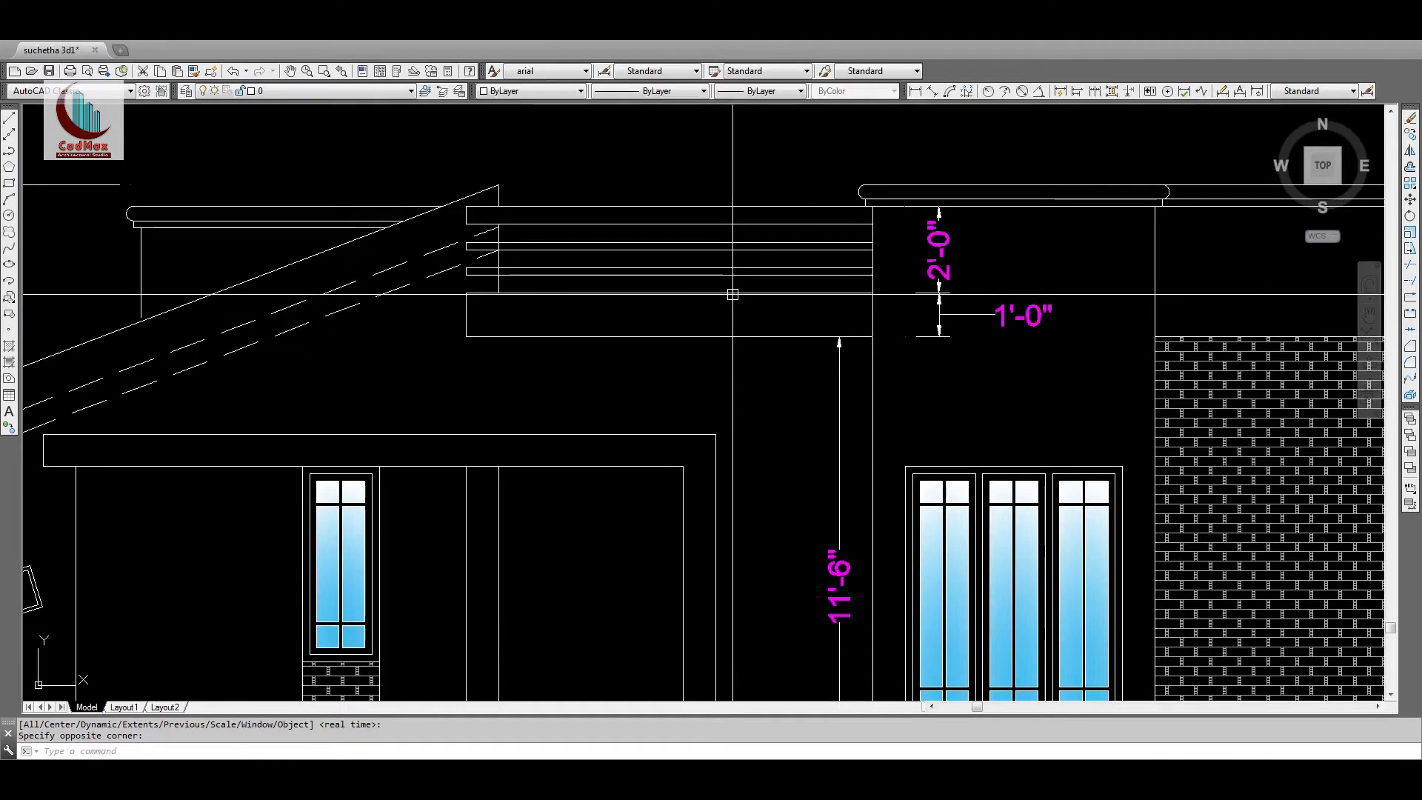
type("d")
key("Return")
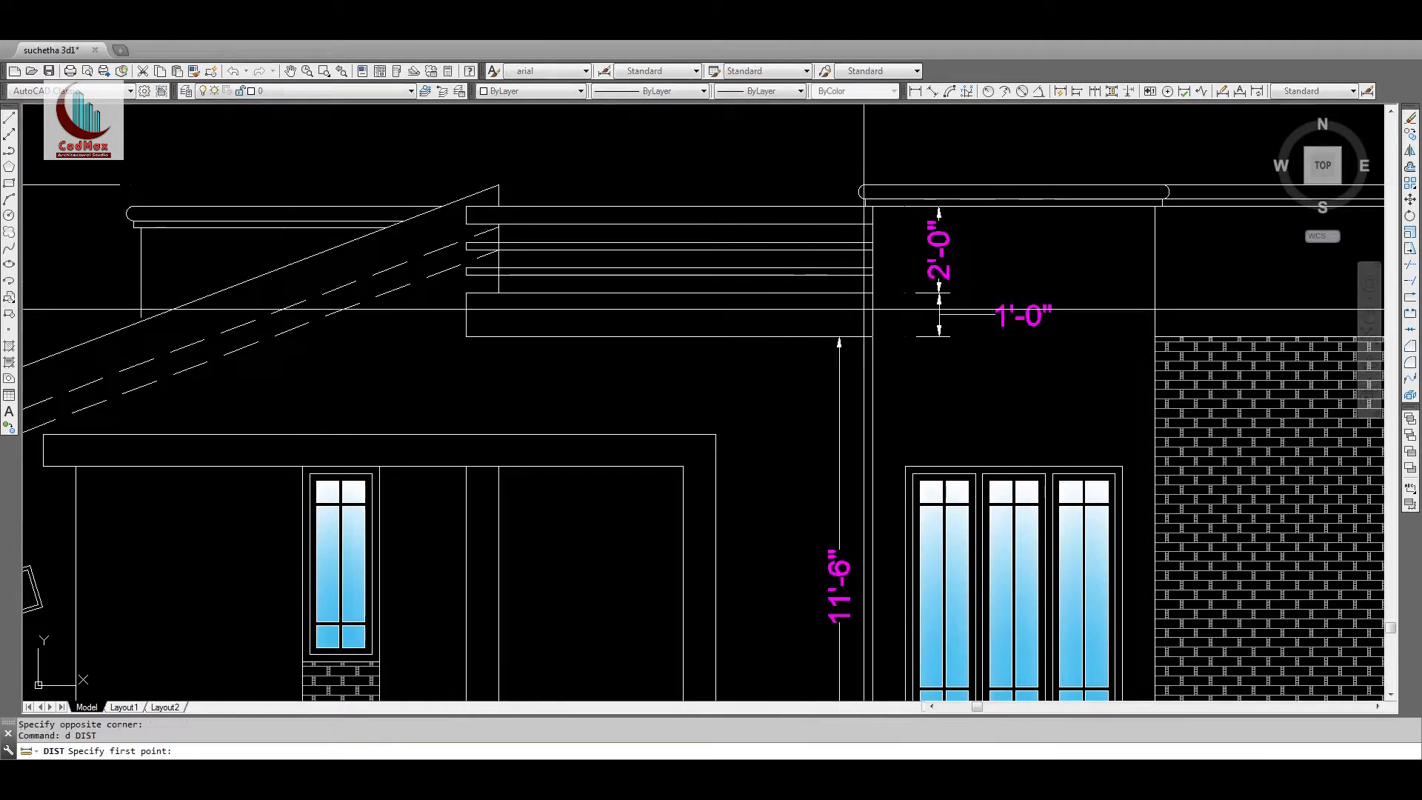
left_click(864, 285)
left_click(865, 281)
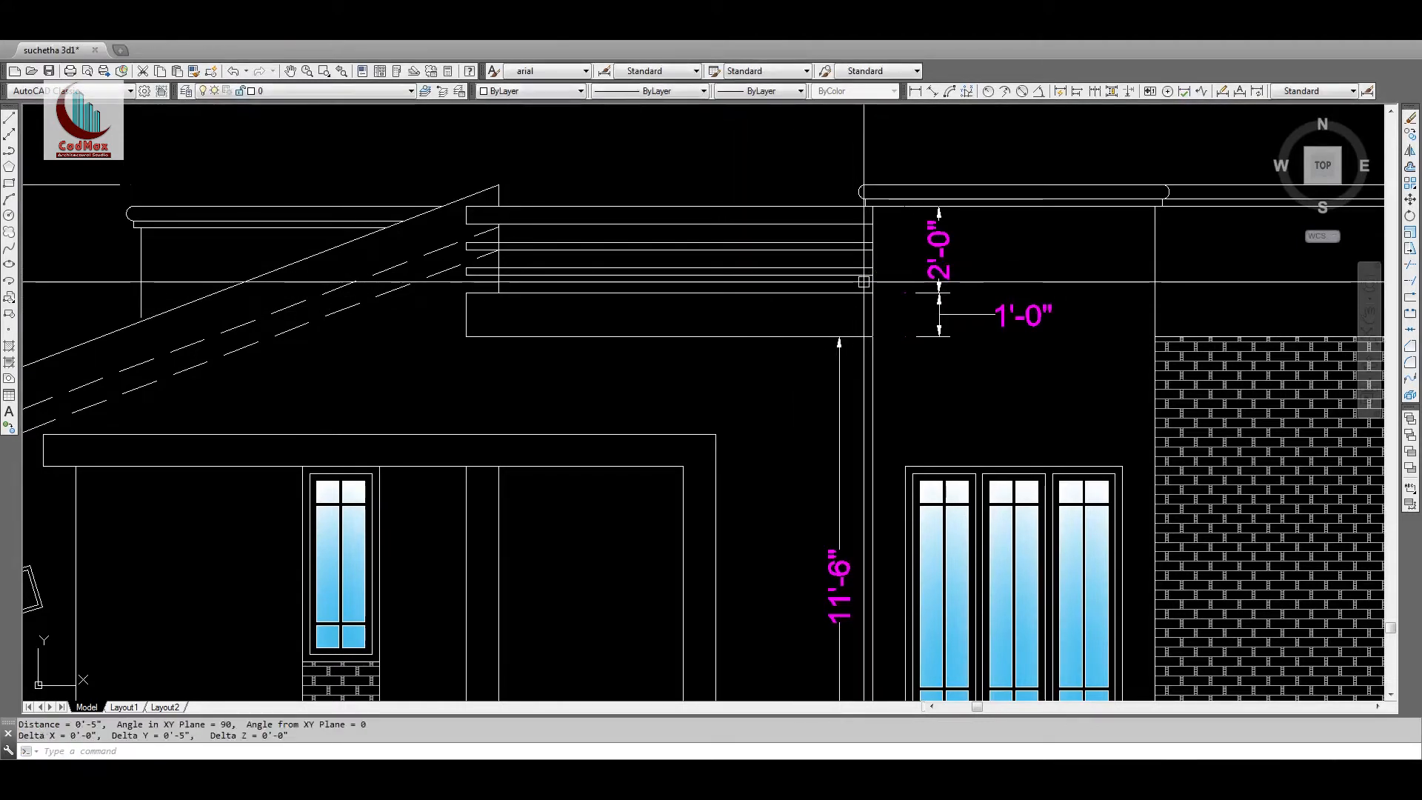
key("Return")
left_click(863, 282)
left_click(863, 269)
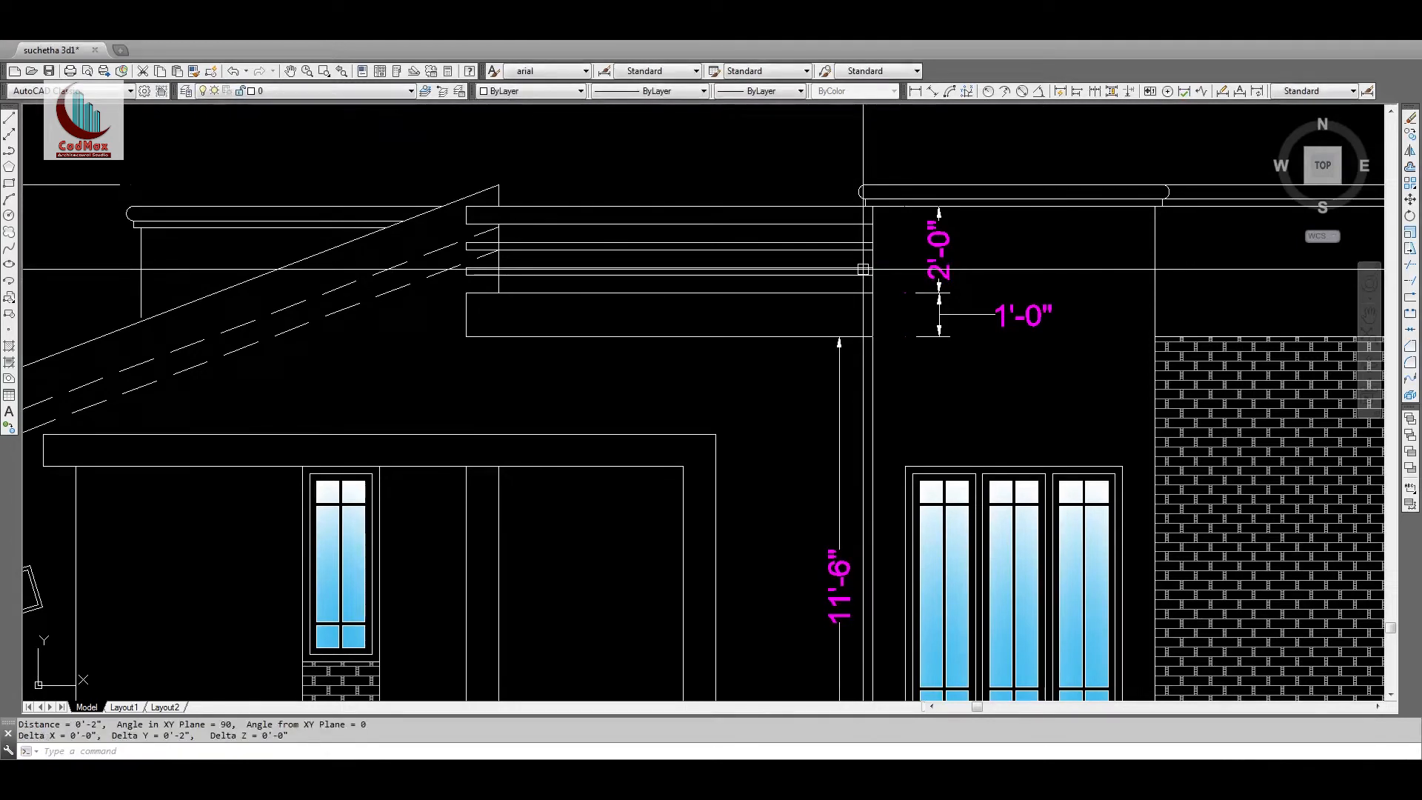
Step: Measure the depth of the topmost horizontal band above the reference elevation's entrance
key("Return")
left_click(861, 227)
left_click(852, 207)
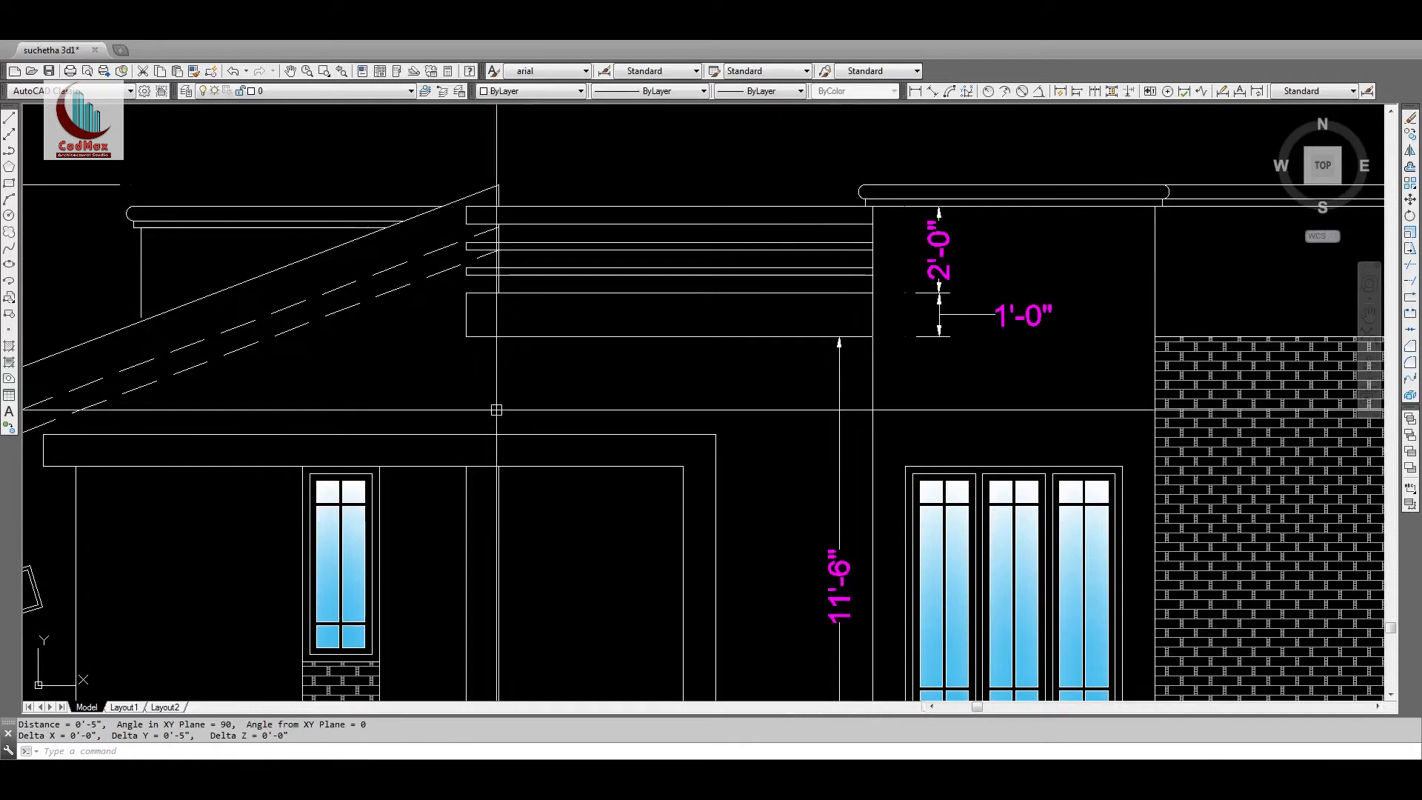
Step: Examine the beam and slats above the reference entrance and the matching area in the new elevation
type("z")
key("Return")
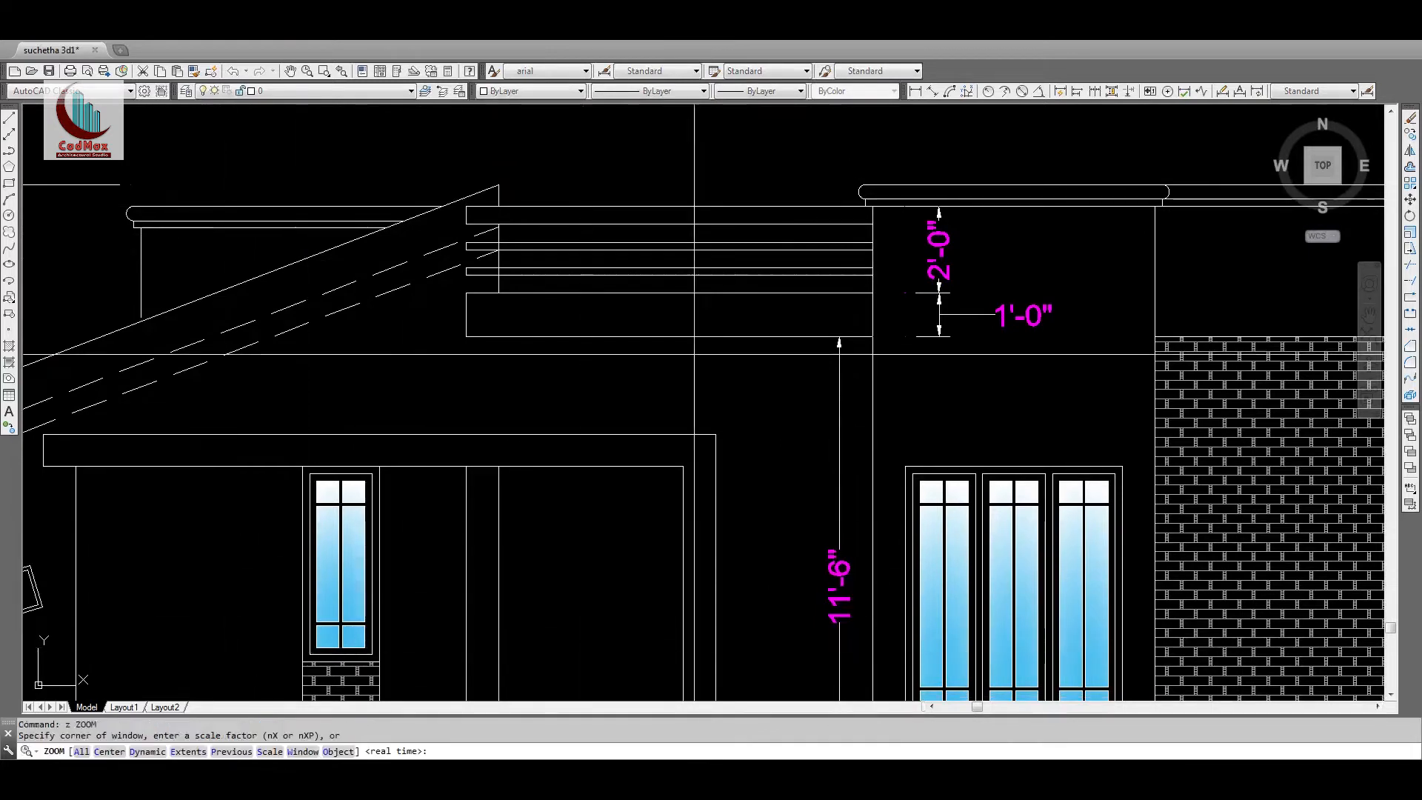
key("Return")
left_click_drag(666, 141, 670, 511)
middle_click_drag(1116, 400, 226, 428)
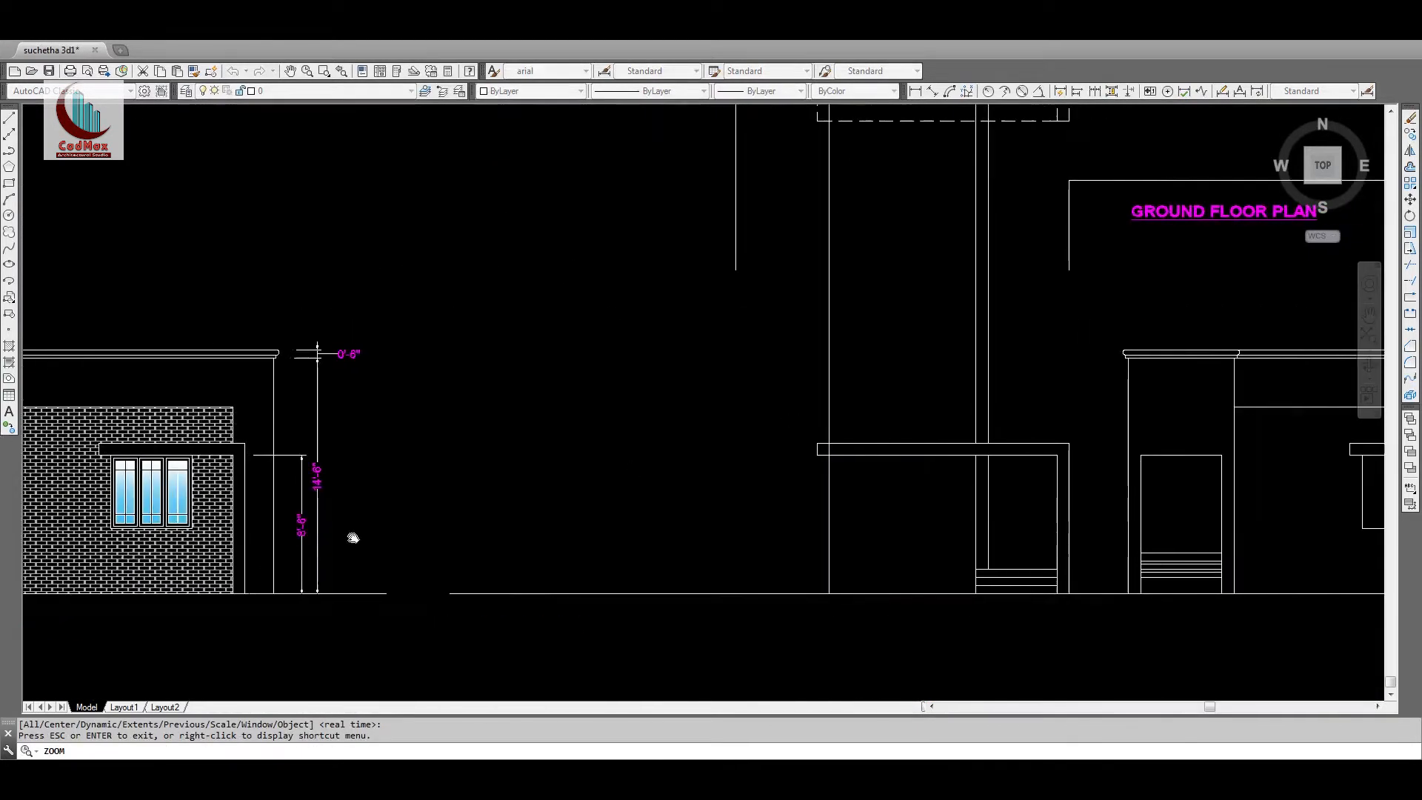
middle_click_drag(1317, 248, 886, 362)
key("Escape")
scroll(851, 581, "down", 3)
scroll(815, 415, "up", 2)
scroll(815, 416, "down", 2)
scroll(529, 453, "up", 3)
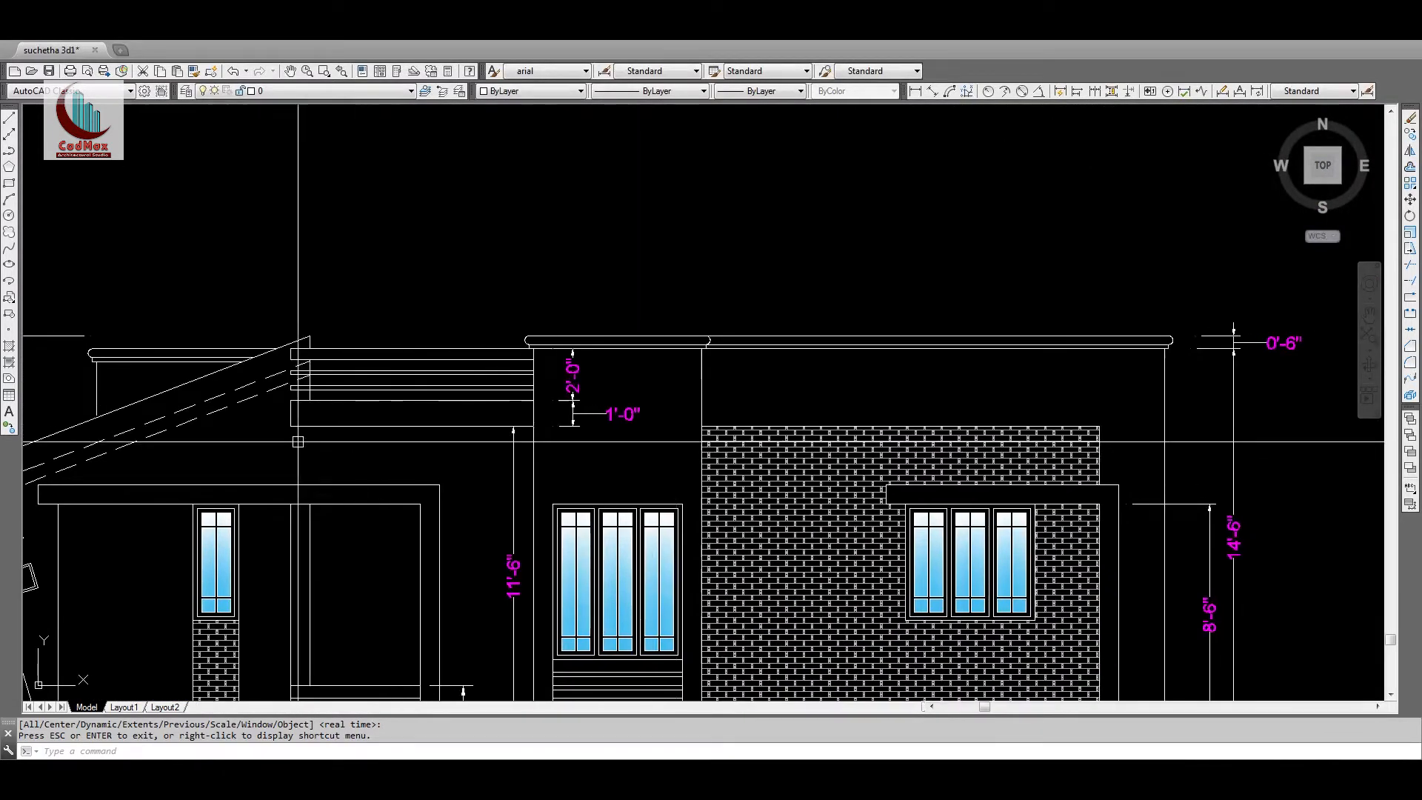
middle_click_drag(1020, 414, 248, 426)
middle_click_drag(822, 408, 104, 362)
type("c")
key("space")
key("Escape")
middle_click_drag(1077, 443, 918, 447)
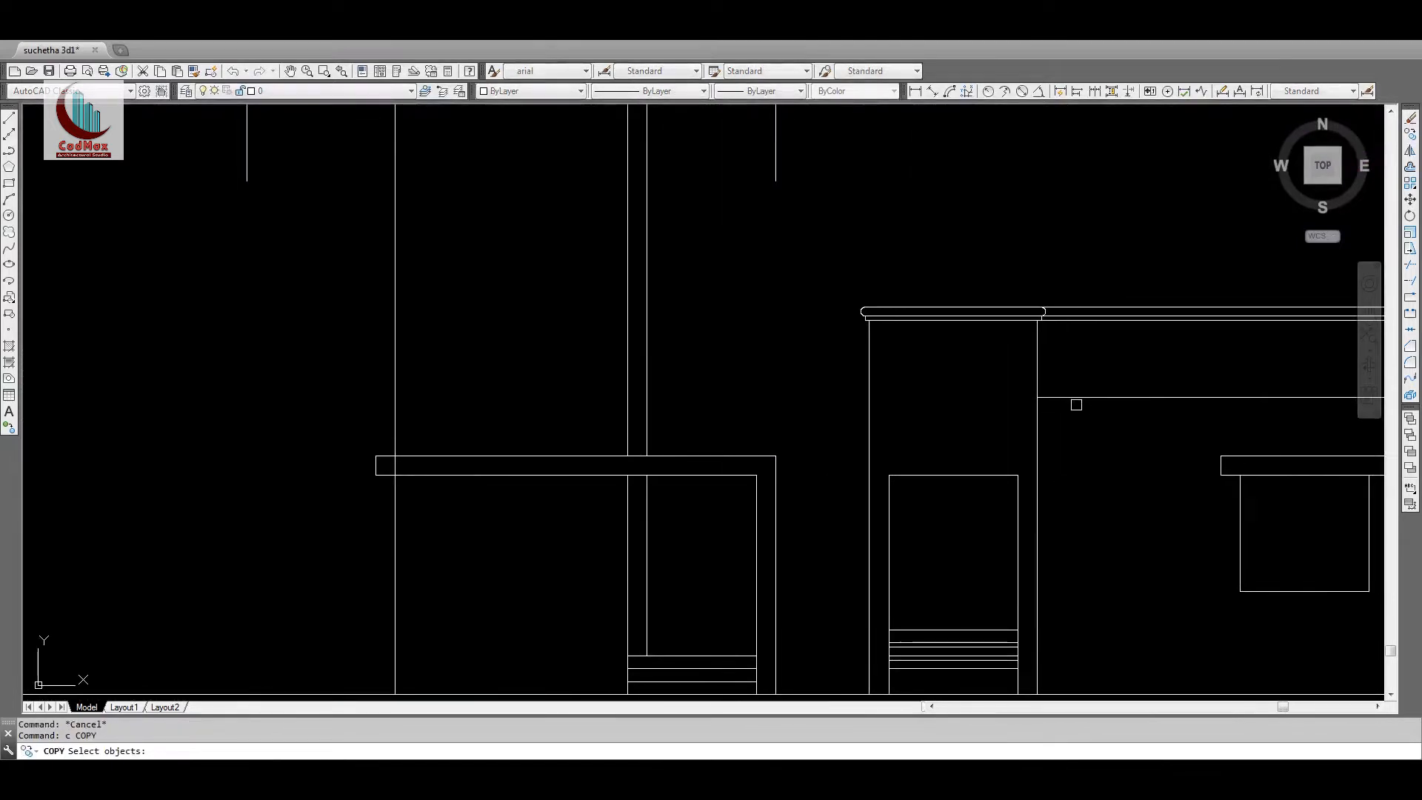
key("Escape")
Step: Extend the horizontal line beside the projecting tower across to the entrance projection lines and trim the part inside the tower
type("ex")
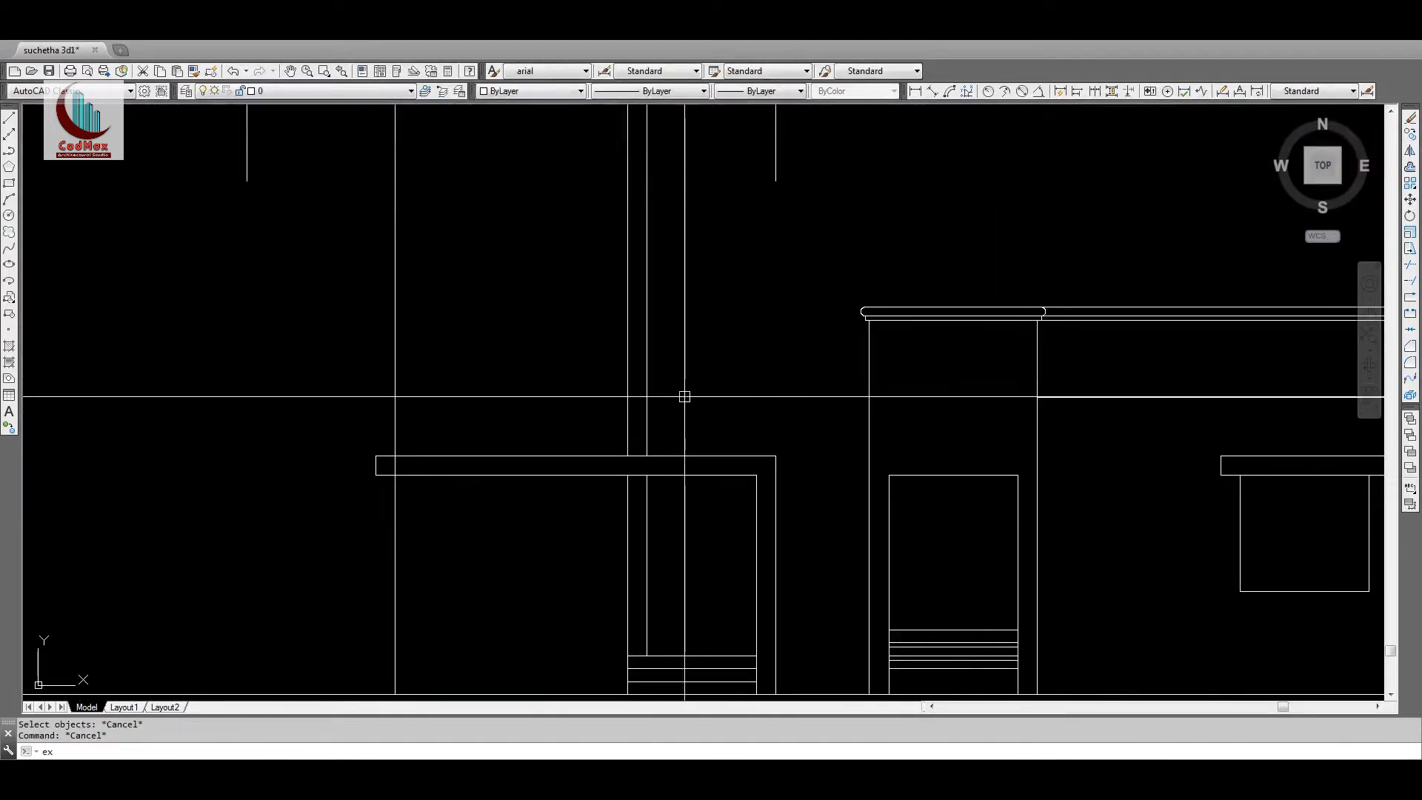
key("space")
left_click(1043, 398)
key("space")
type("tr")
key("space")
key("space")
left_click(924, 399)
key("space")
Step: Trim the two entrance projection lines between the beam line and the canopy, and erase the inner one's remainder above
key("space")
key("space")
left_click(648, 418)
left_click(629, 421)
key("space")
type("e")
key("space")
left_click(647, 372)
key("space")
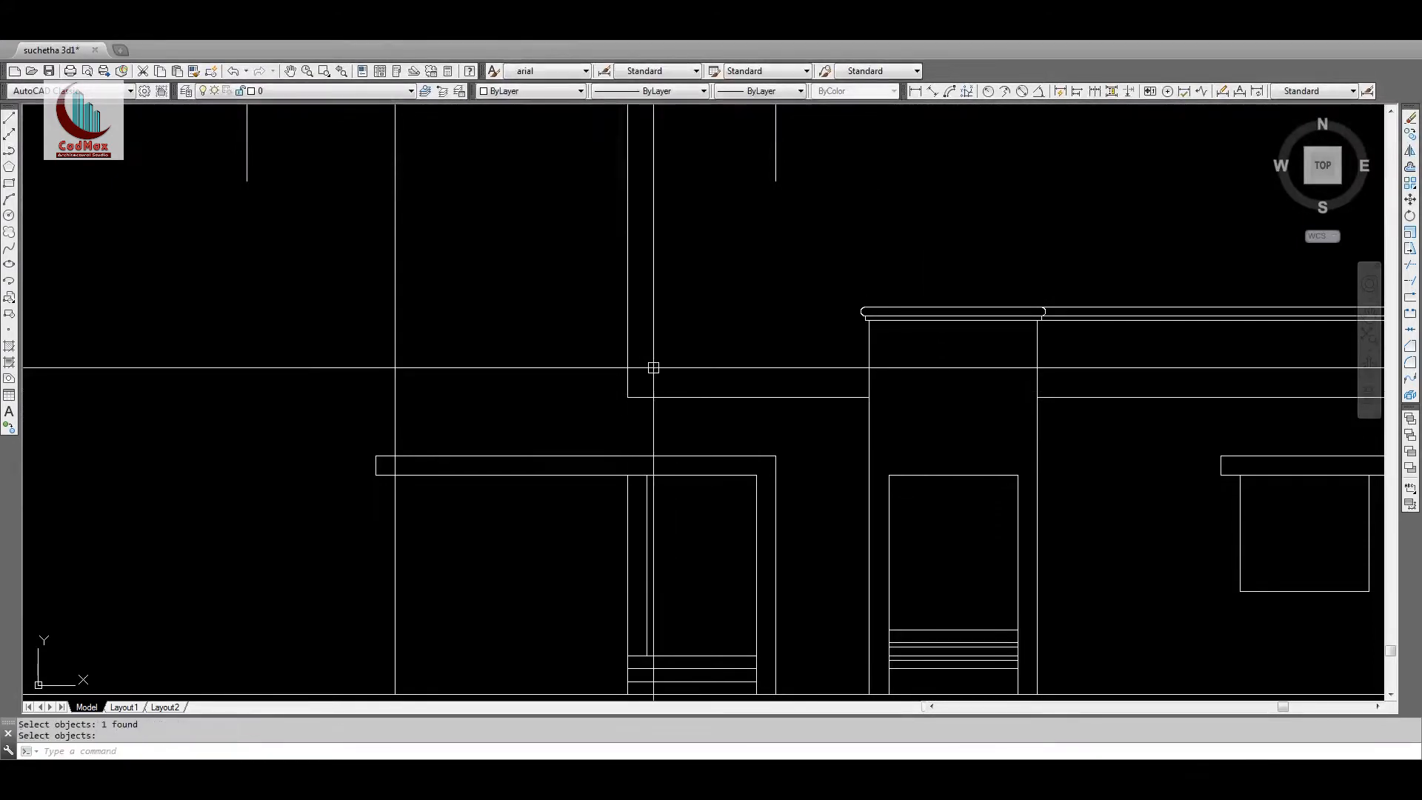
Step: Offset the new horizontal line above the entrance 12 inches upward to form the beam
type("o")
key("space")
type("12")
key("space")
left_click(670, 398)
left_click(677, 349)
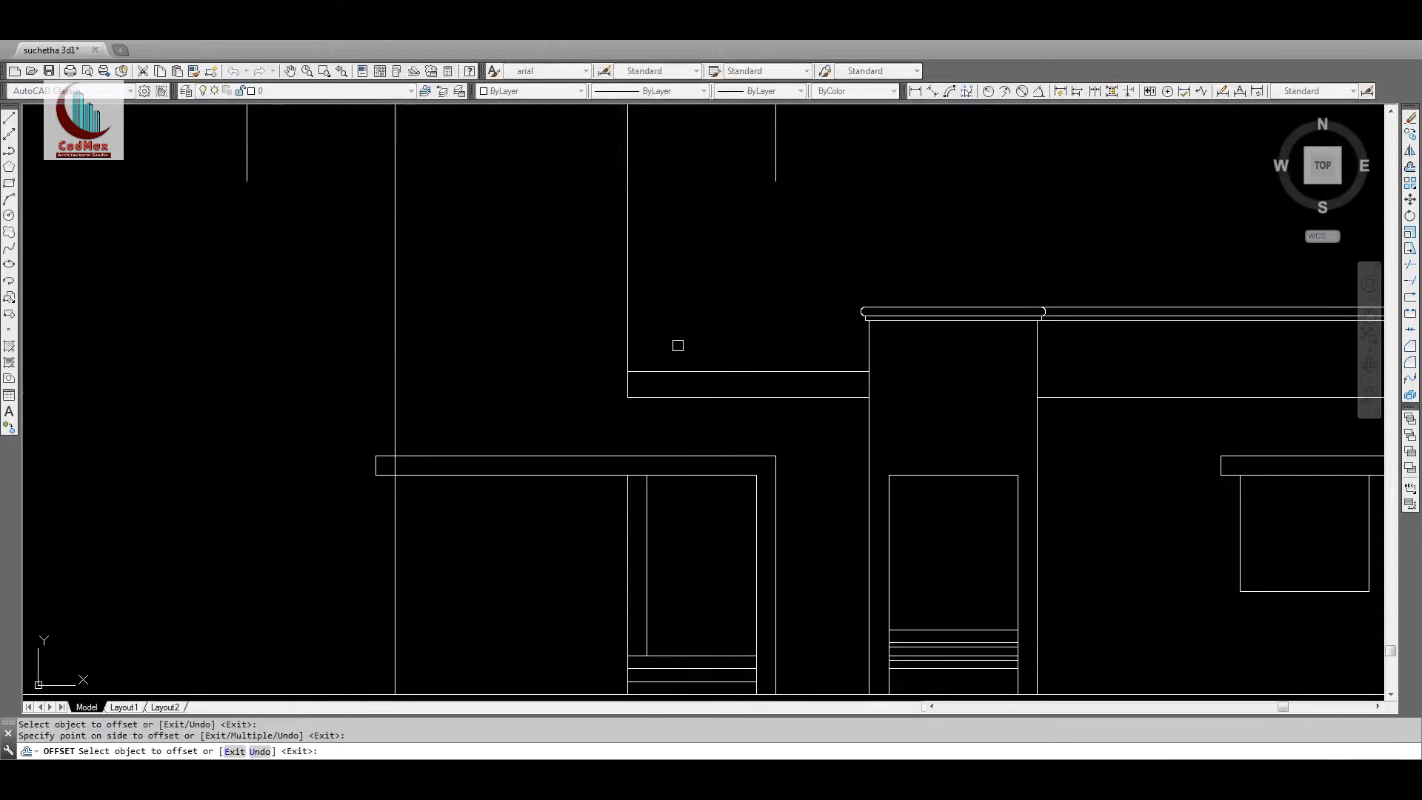
key("space")
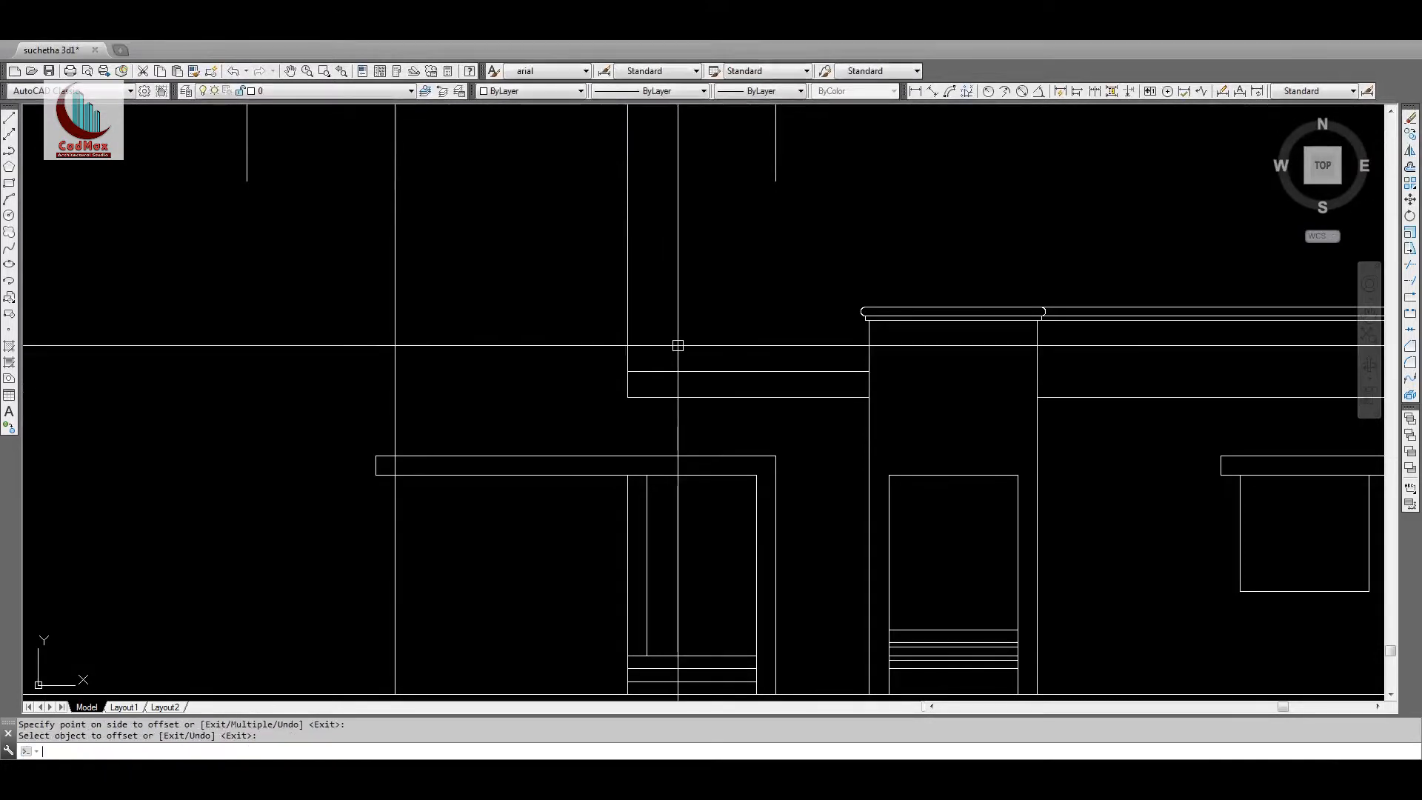
Step: Offset the beam's top line 5 inches upward and the resulting line 2 inches upward to form the lowest slat
type("5")
key("space")
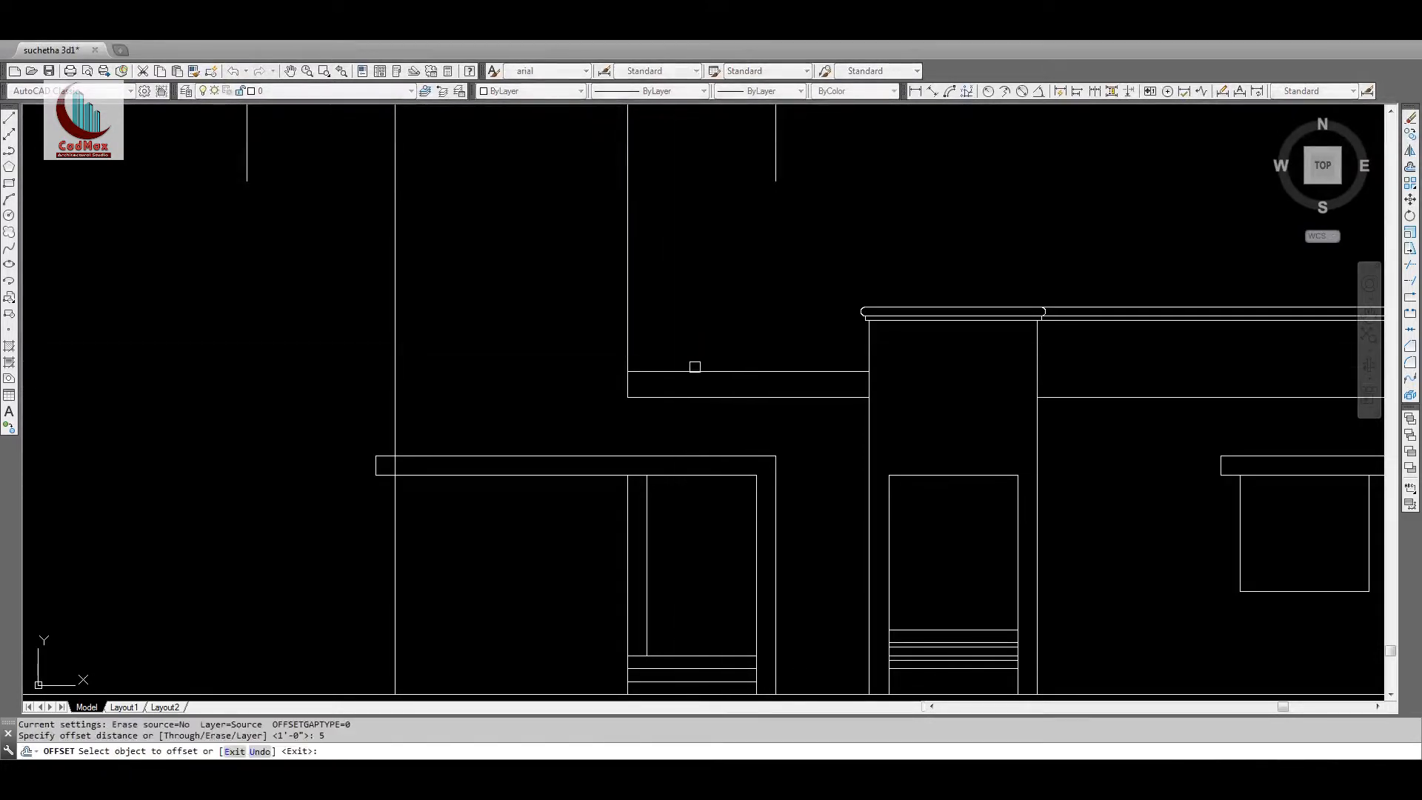
left_click(691, 372)
left_click(686, 348)
key("space")
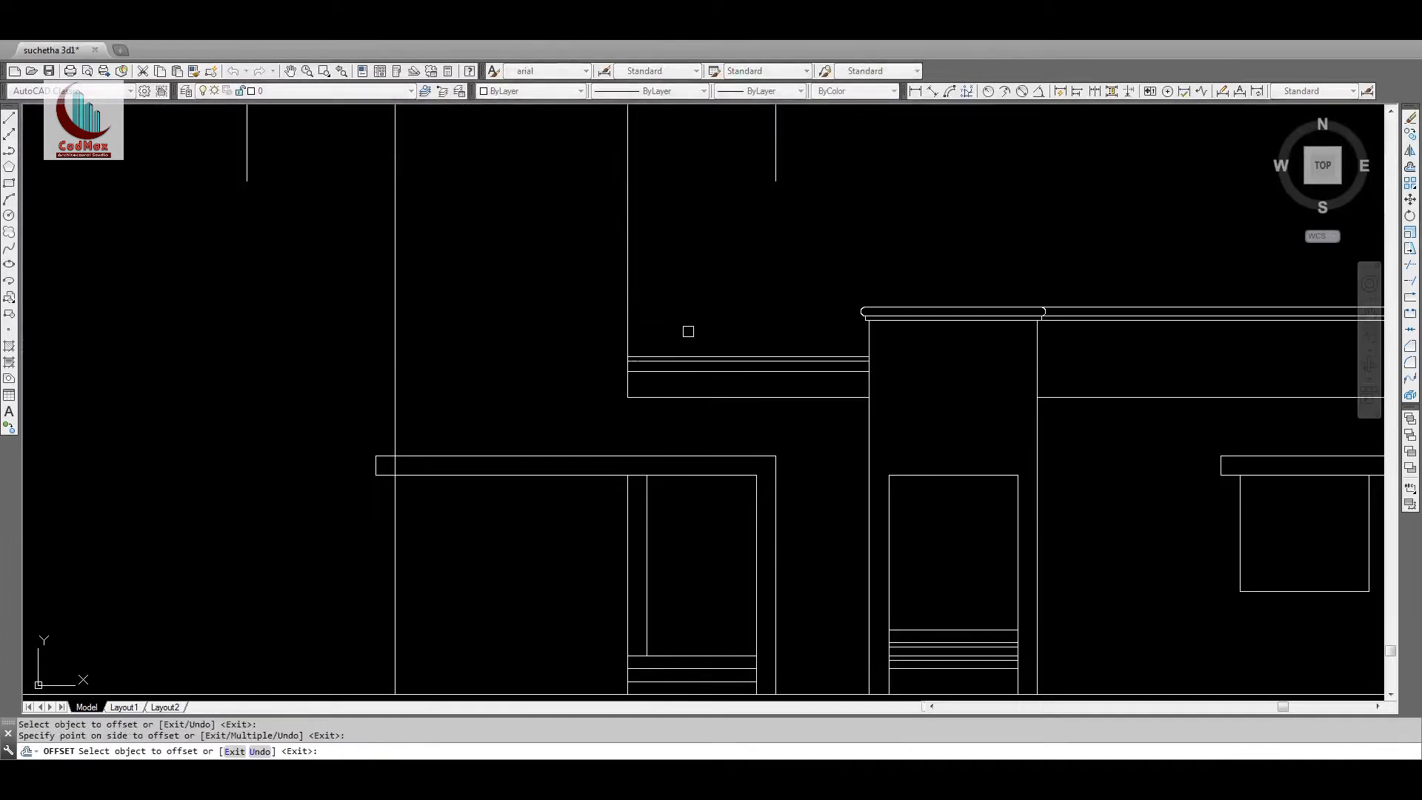
Step: Copy the slat's two lines upward from the beam's top line to the slat's top, repeating the same gap
type("z")
key("space")
left_click(571, 270)
left_click(940, 446)
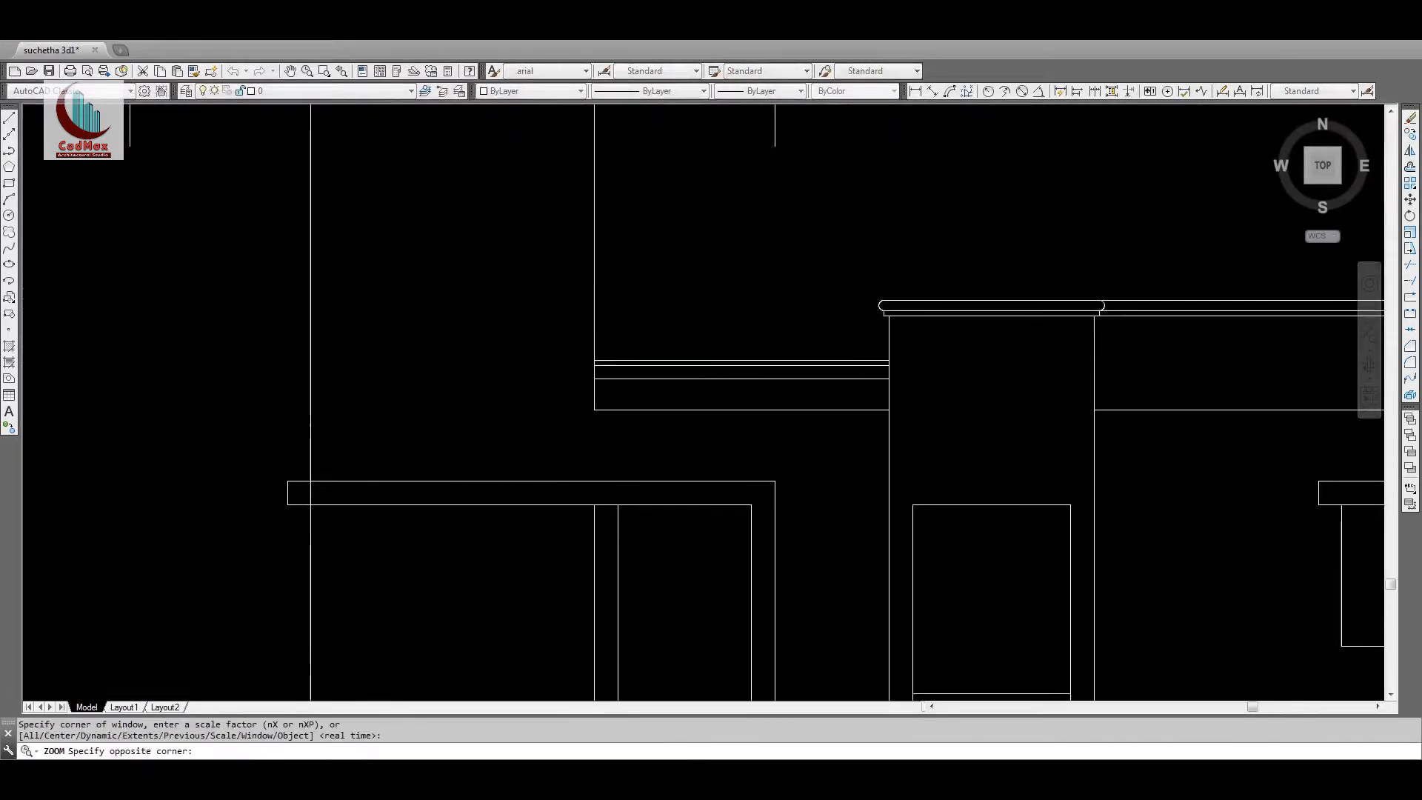
type("c")
key("space")
left_click(965, 431)
left_click(1041, 447)
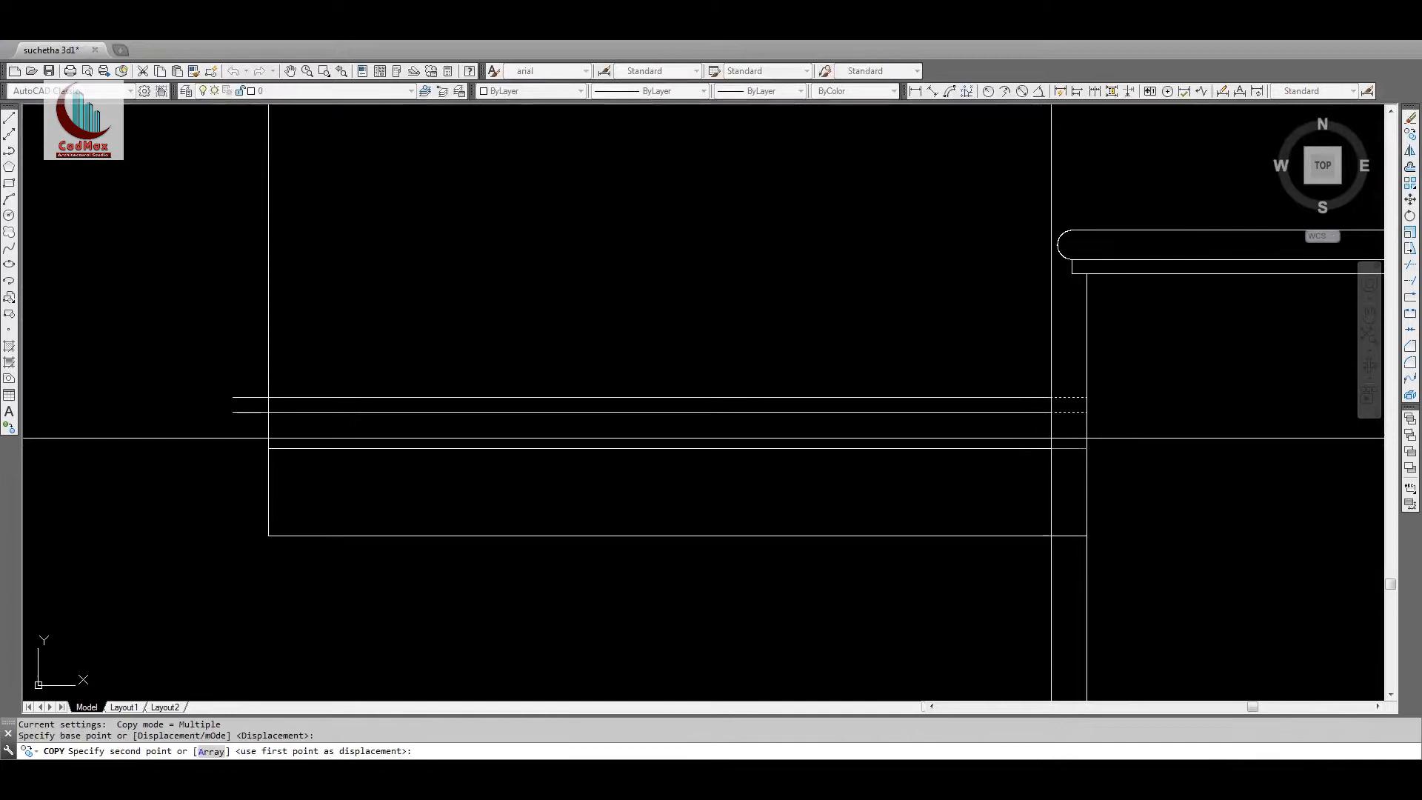
left_click(1055, 400)
key("Escape")
Step: Offset the upper slat's top line 5 inches upward and that line another 4 inches for the topmost band
type("o")
key("space")
type("5")
key("space")
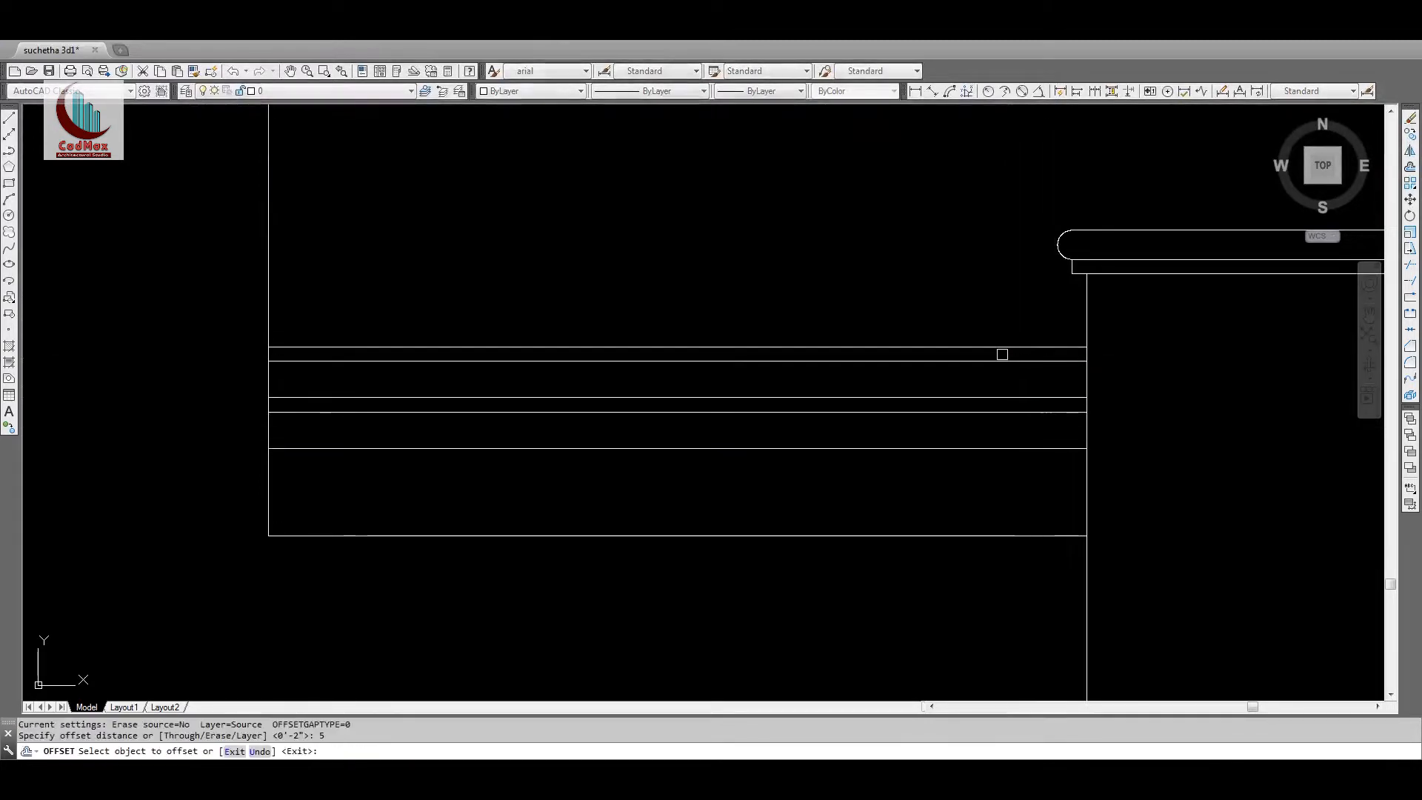
key("Escape")
key("space")
type("4")
key("space")
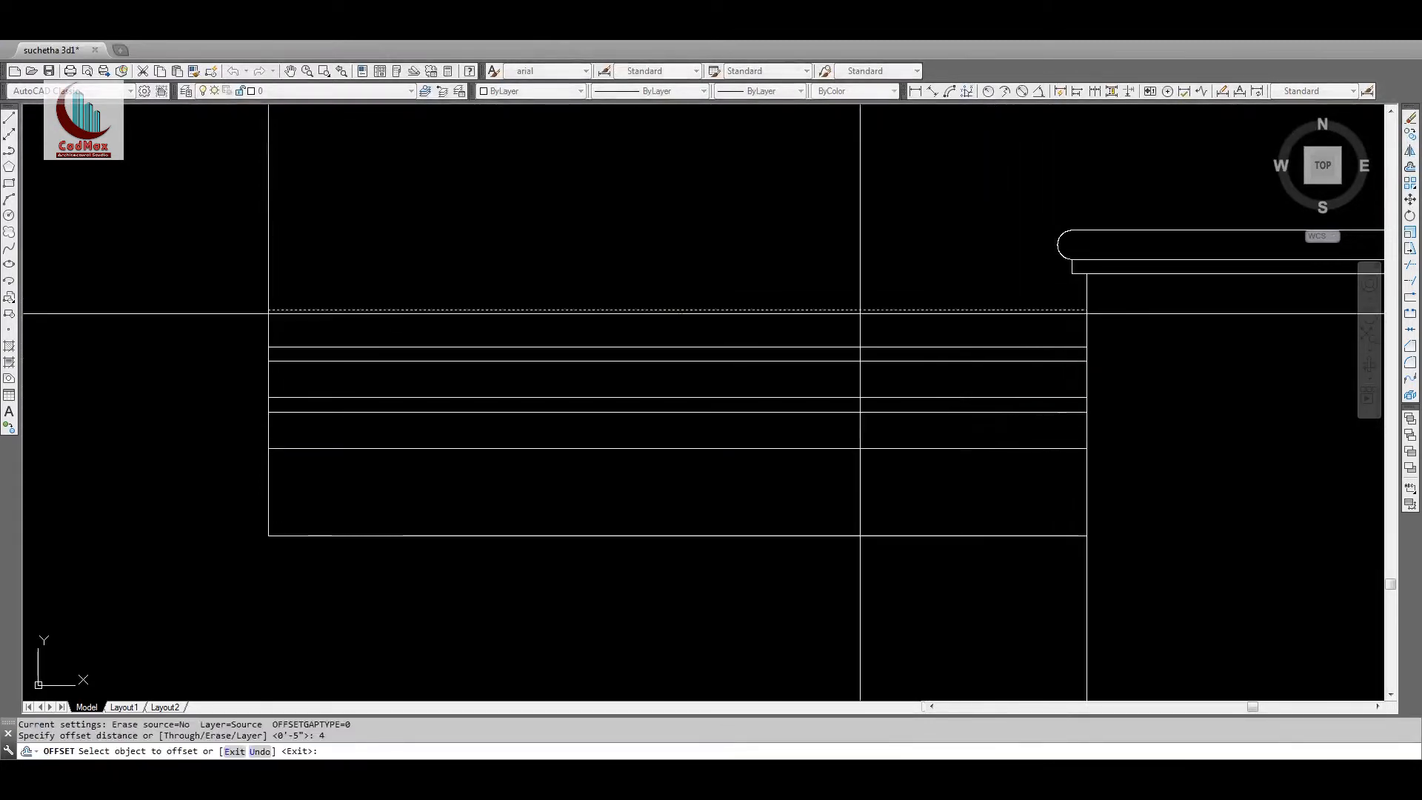
left_click(860, 311)
left_click(667, 292)
Step: Trim the vertical end line in the gaps between the beam, the slats and the topmost band
key("space")
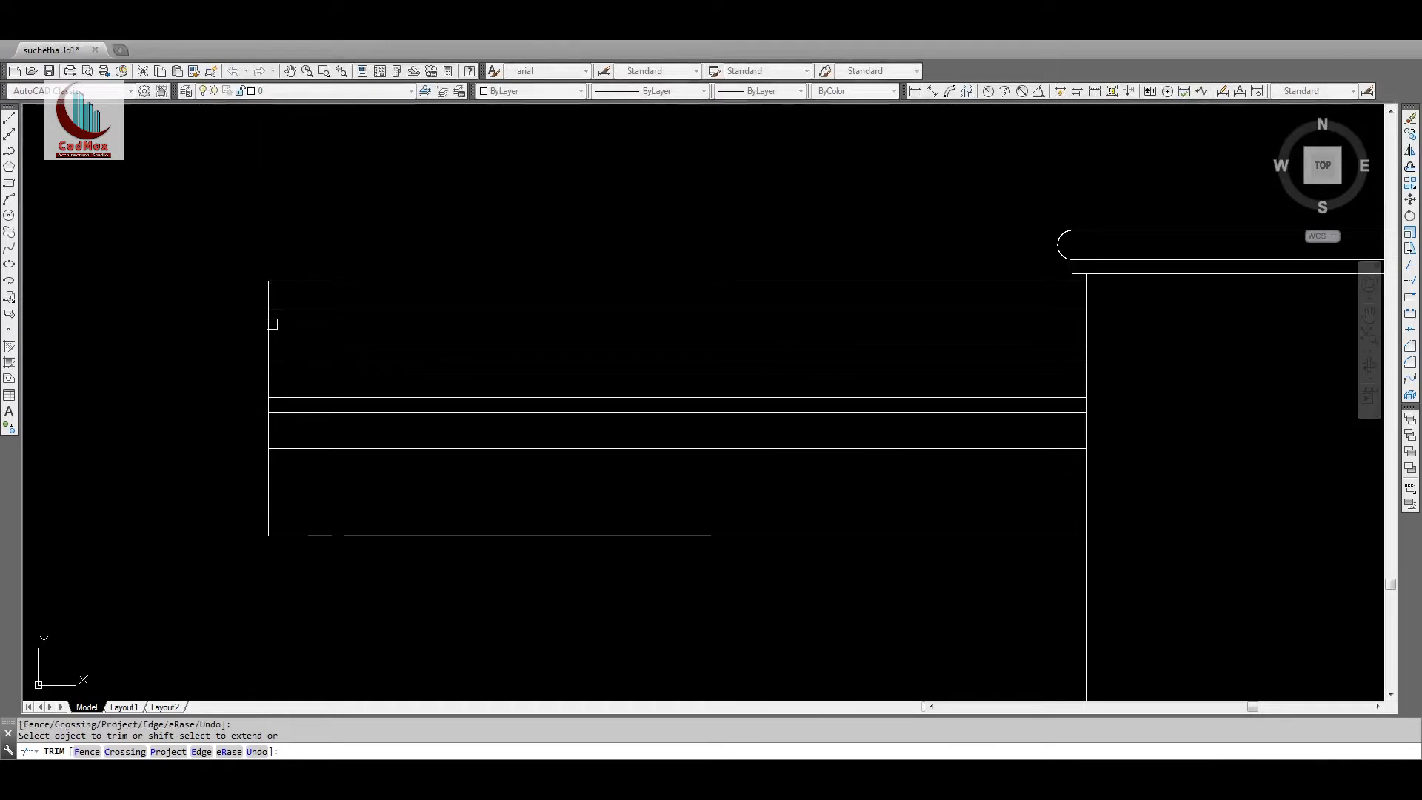
left_click(270, 432)
key("space")
Step: Trim the carport column's projection line where it crosses the canopy slab
type("z")
key("space")
key("space")
left_click_drag(977, 282, 579, 748)
key("Escape")
middle_click_drag(511, 667, 584, 519)
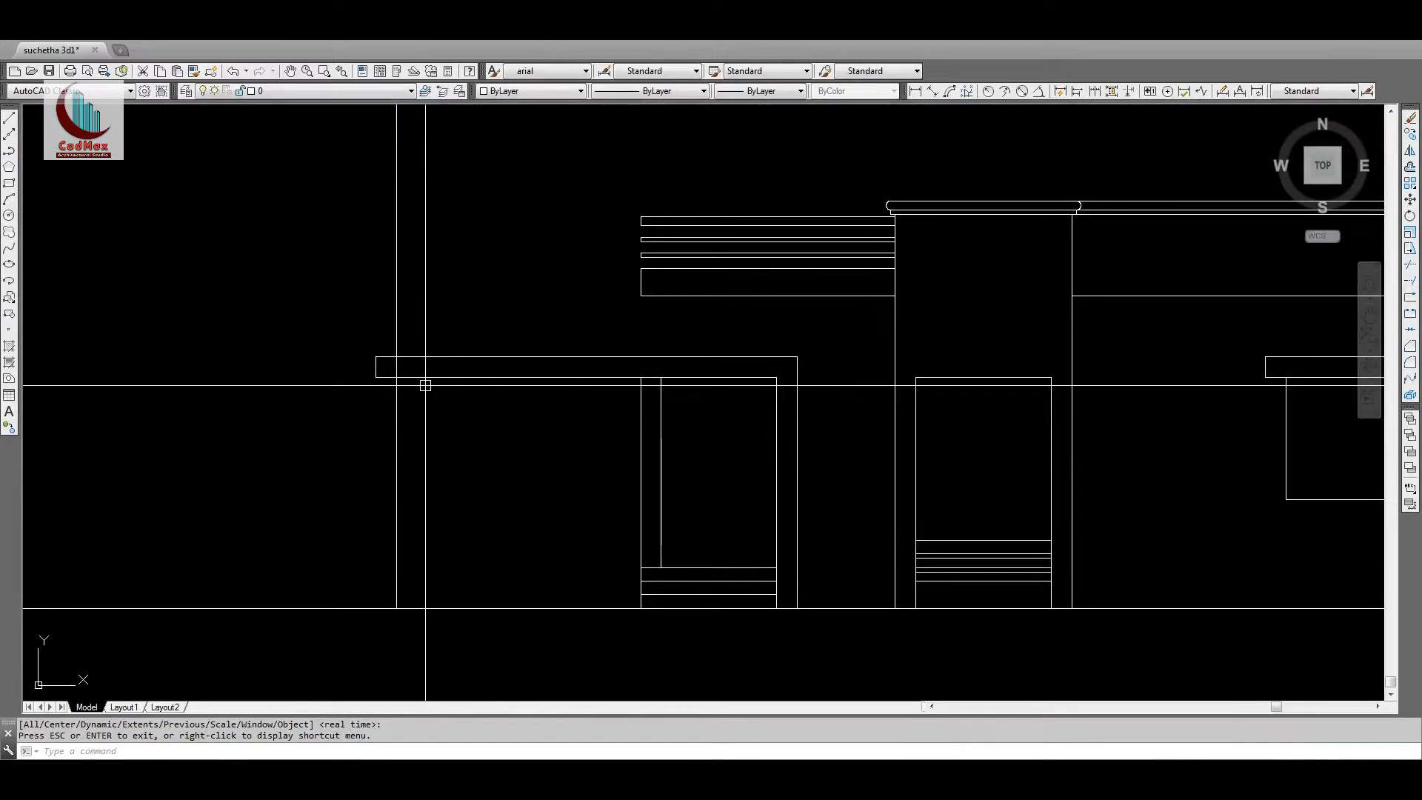
middle_click_drag(433, 429, 431, 423)
scroll(432, 422, "up", 2)
key("Escape")
type("z")
key("space")
key("space")
left_click_drag(467, 377, 467, 529)
key("Escape")
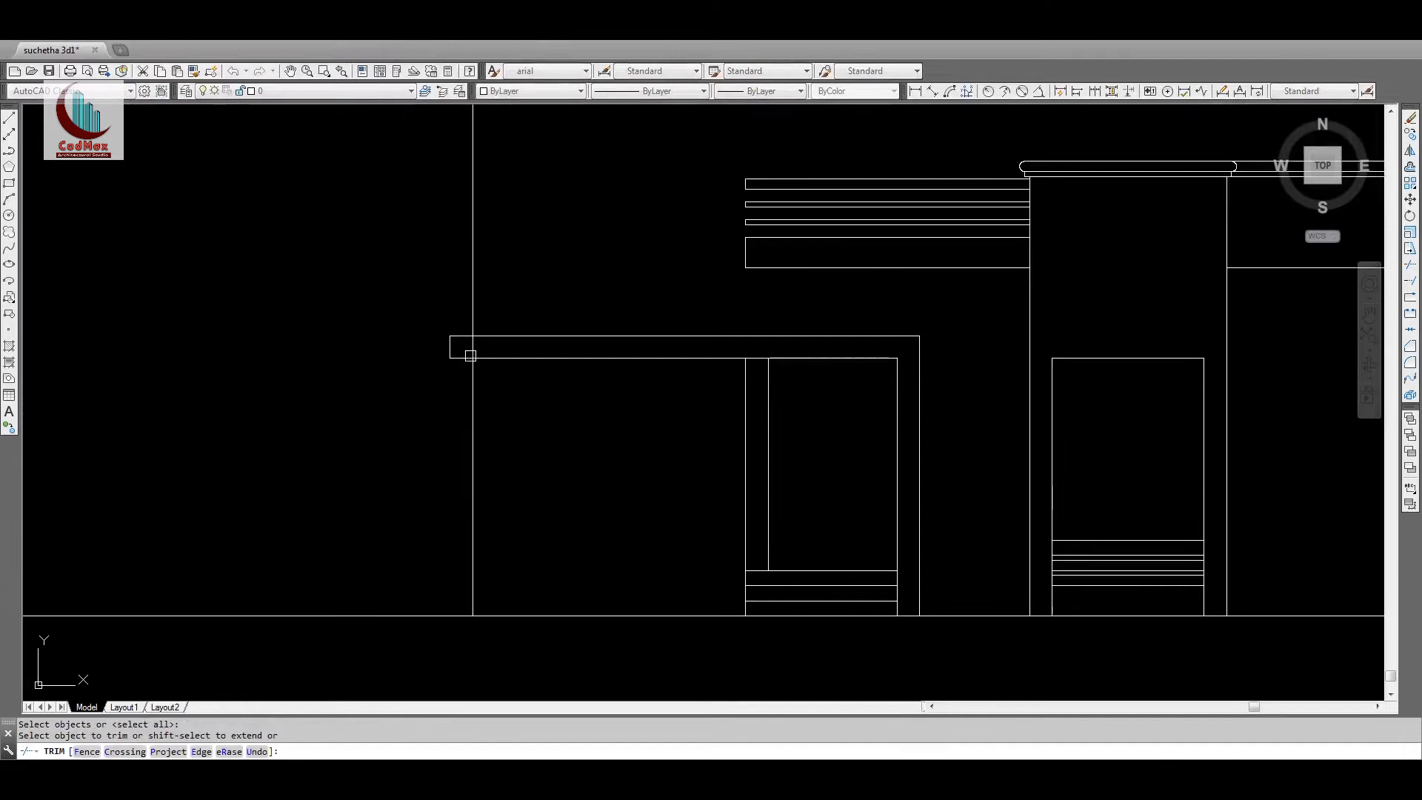
Step: Examine the window behind the carport in the reference elevation and locate it in the ground floor plan
type("z")
key("space")
key("space")
mouse_move(543, 406)
left_mouse_down()
mouse_move(721, 467)
mouse_move(585, 508)
left_mouse_up()
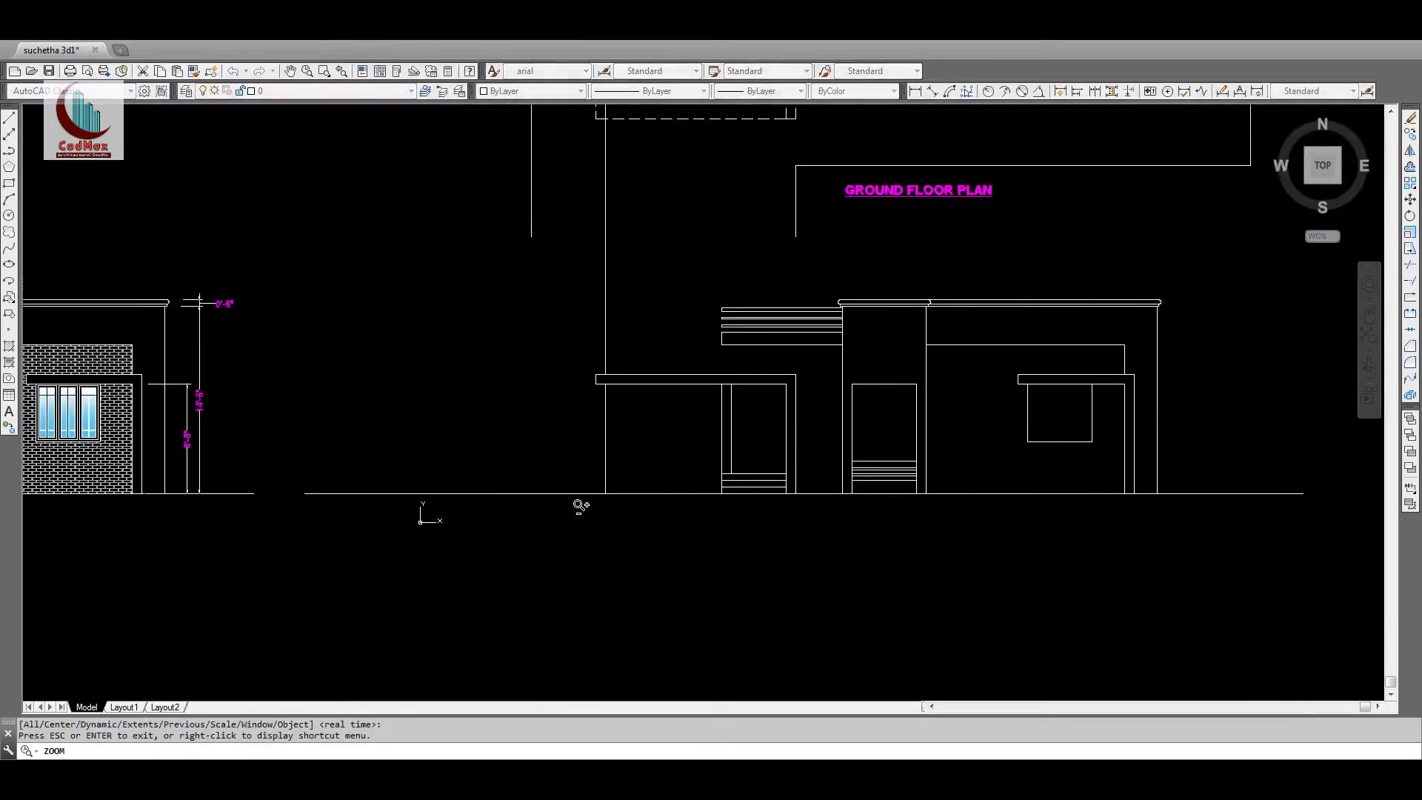
middle_click_drag(580, 506, 914, 487)
middle_click_drag(438, 469, 516, 461)
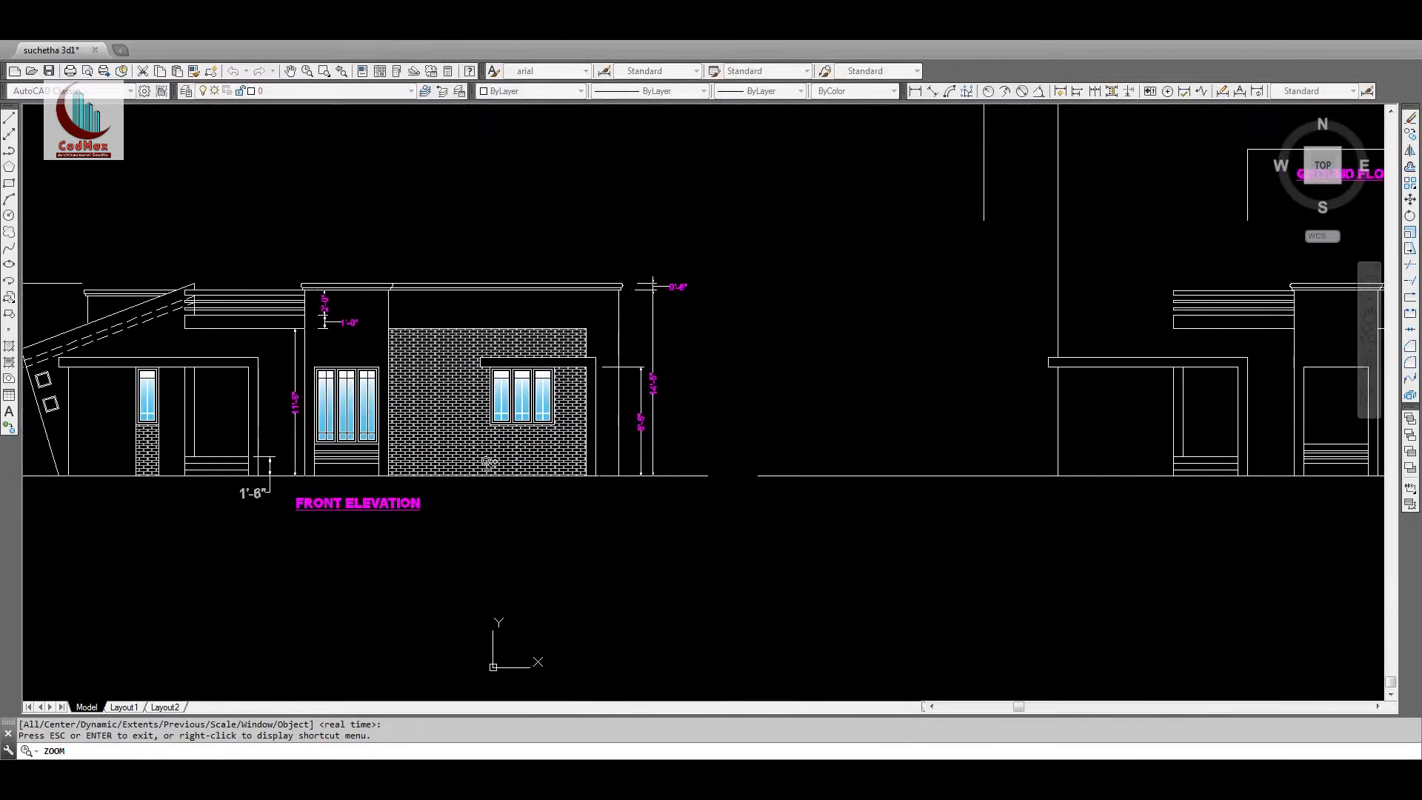
middle_click_drag(1086, 148, 778, 447)
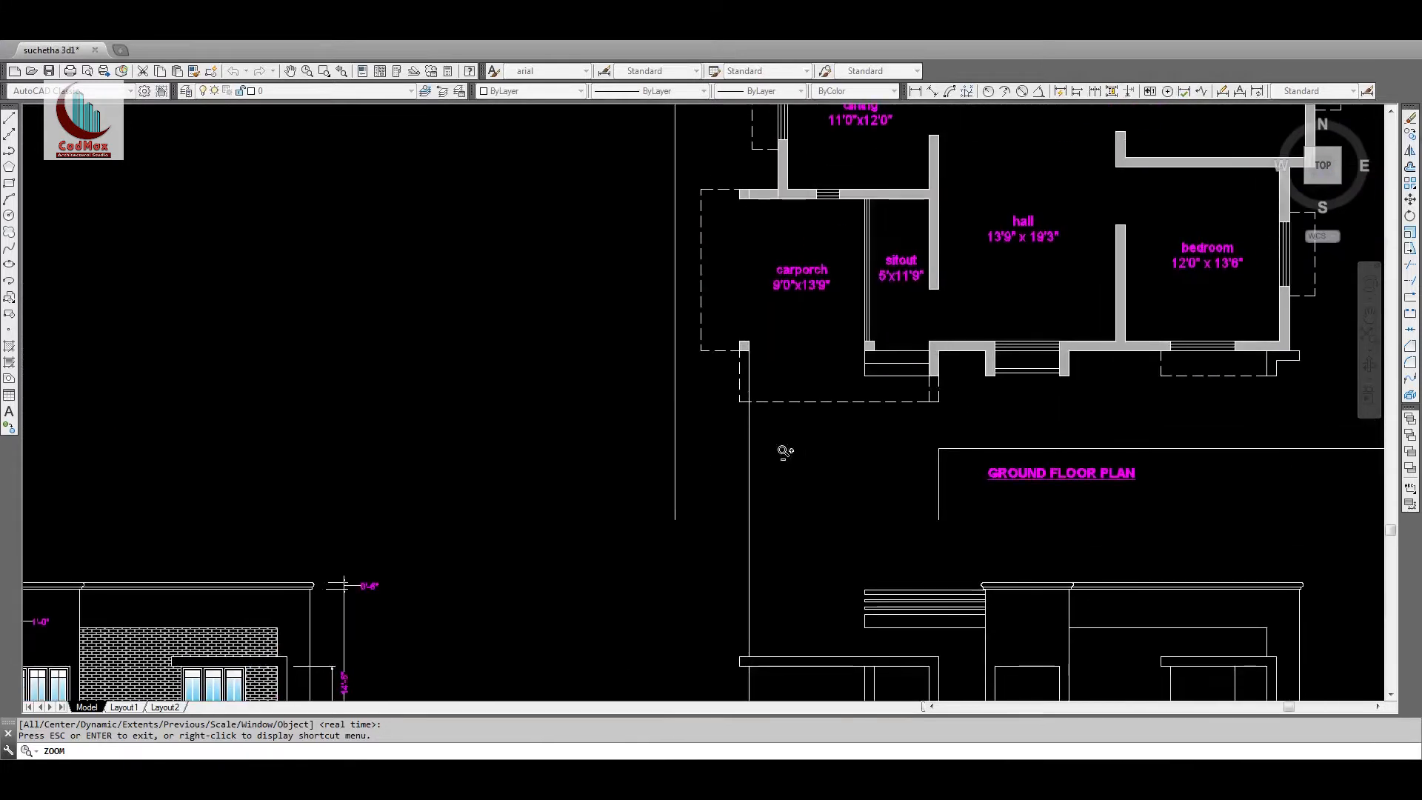
Step: Draw a vertical line from the inner end of the carport wall's window in the plan, perpendicular to the elevation's ground line
key("Escape")
type("l")
key("space")
left_click(840, 199)
middle_click_drag(870, 406, 861, 185)
scroll(859, 185, "down", 2)
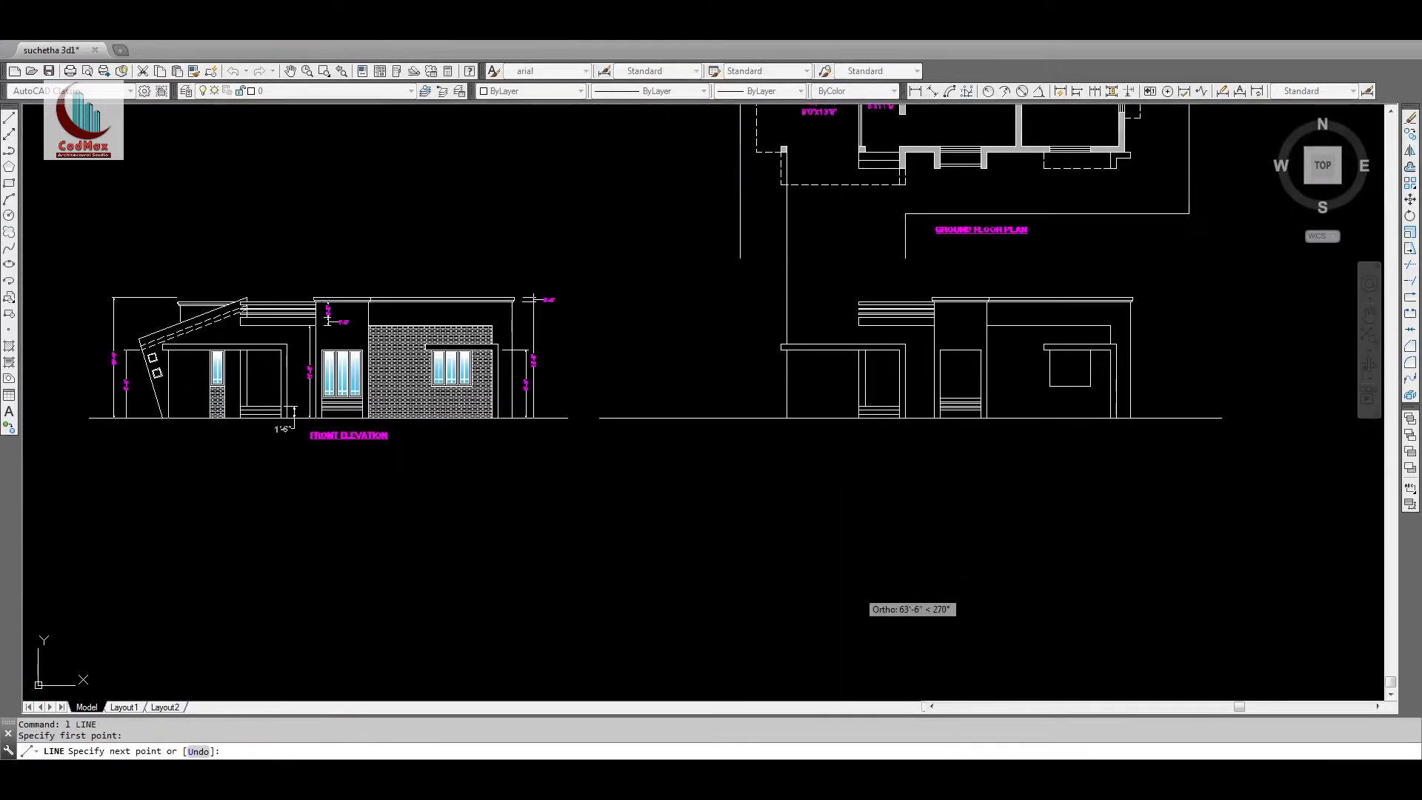
right_click(854, 465, "shift")
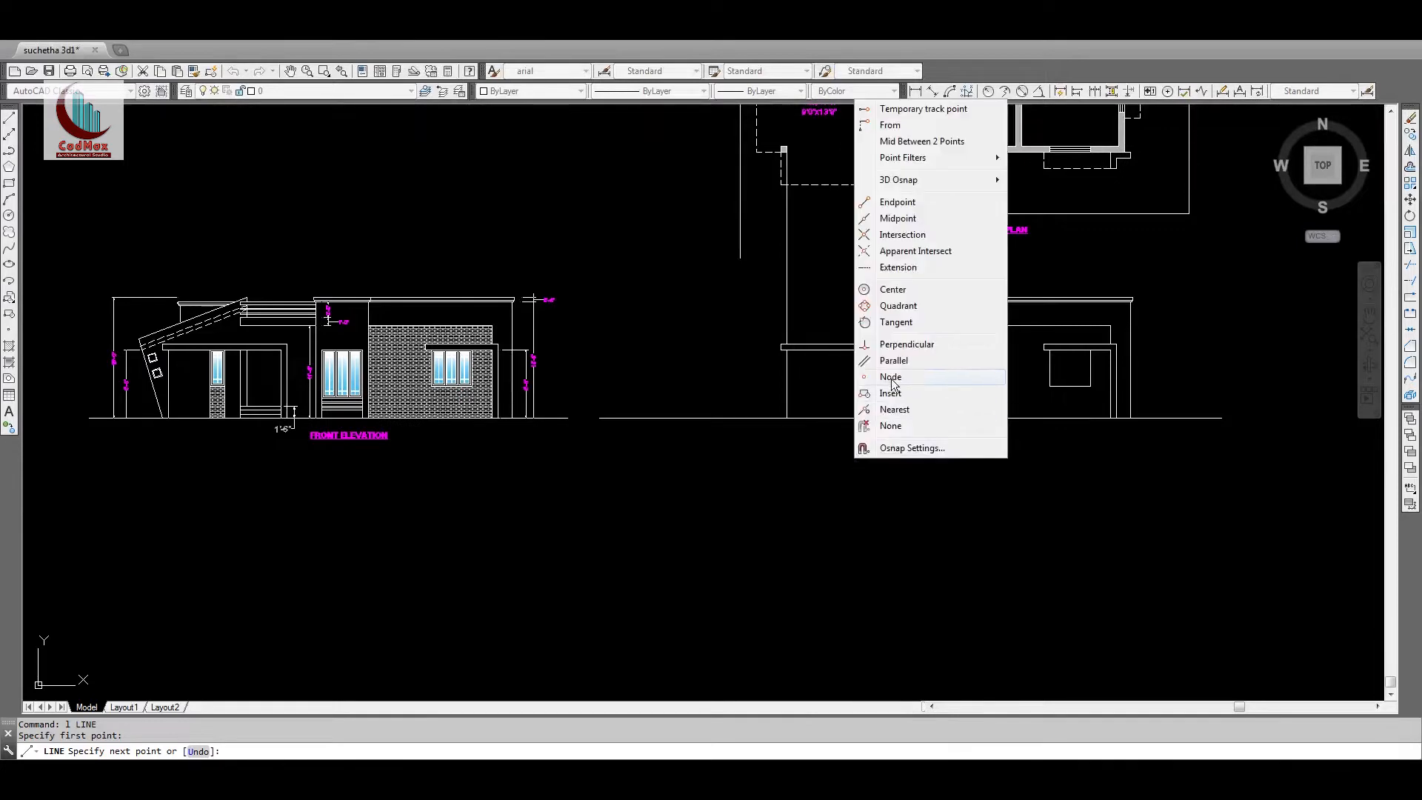
left_click(891, 340)
left_click(842, 419)
key("space")
Step: Copy the projection line to the other end of the carport wall's window in the plan
scroll(844, 415, "up", 2)
middle_click_drag(848, 365, 826, 625)
key("Escape")
middle_click_drag(831, 337, 835, 542)
type("c")
left_click(822, 346)
key("space")
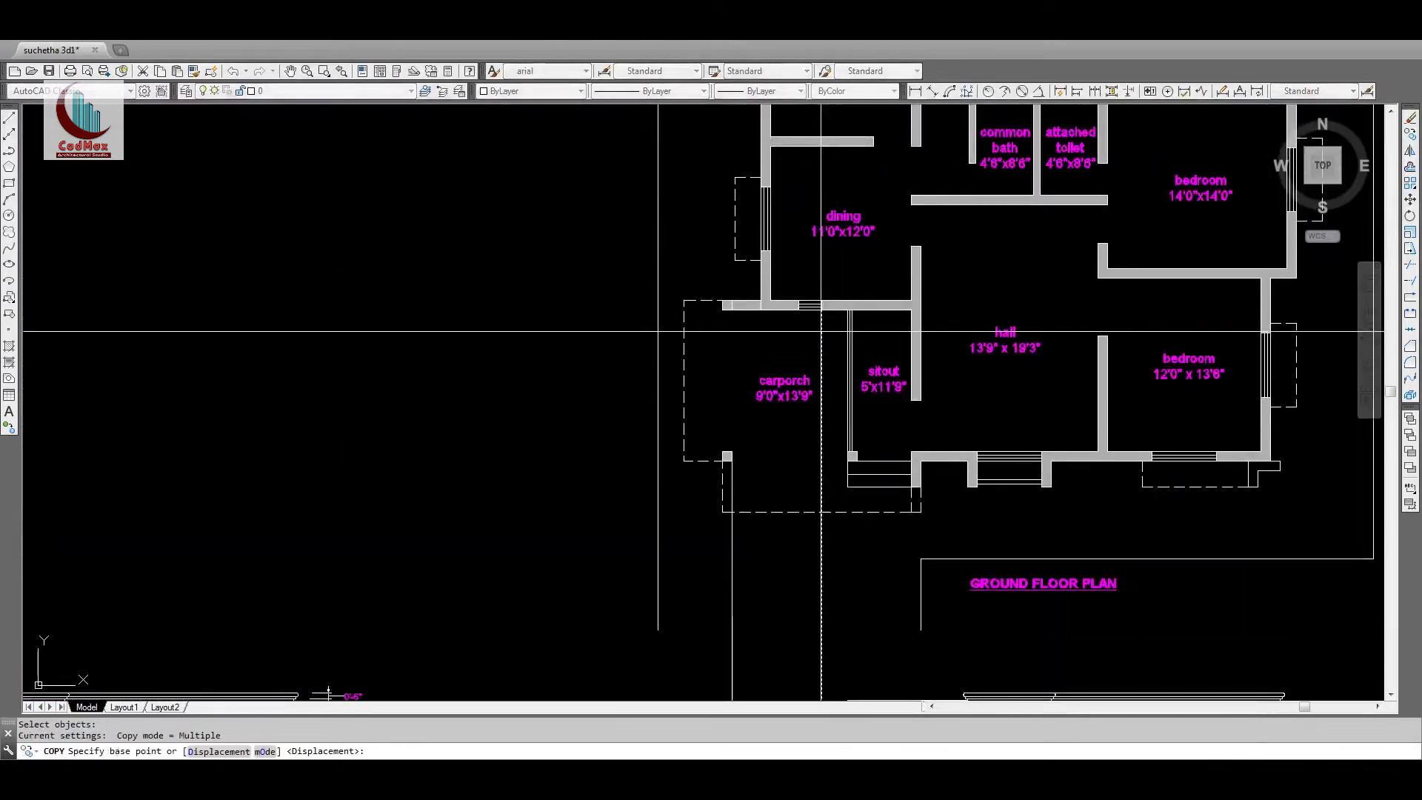
left_click(804, 313)
key("Escape")
Step: Trim both window projection lines above the underside of the carport canopy
middle_click_drag(771, 533, 1065, 218)
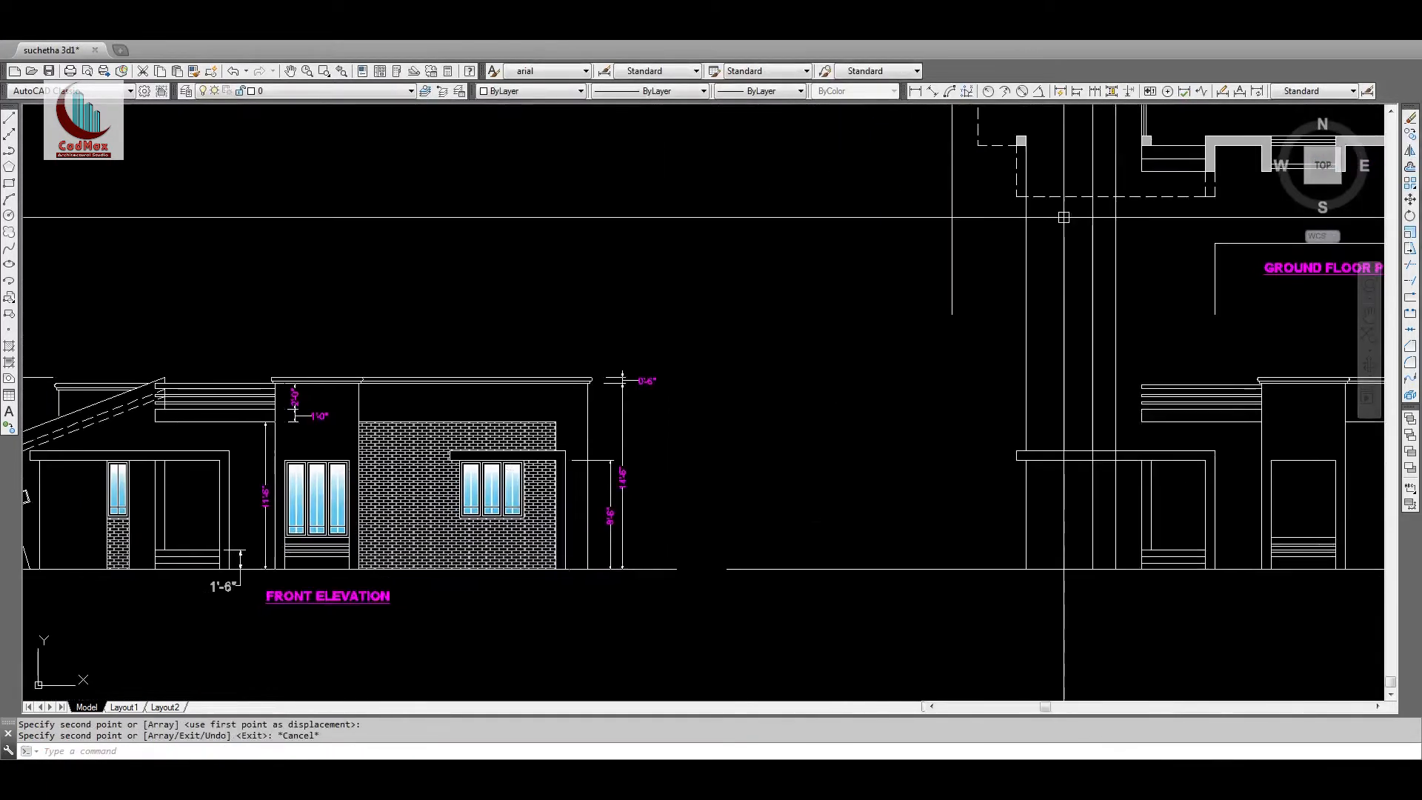
key("Escape")
type("z")
left_click(1000, 415)
left_click(1178, 582)
type("tr")
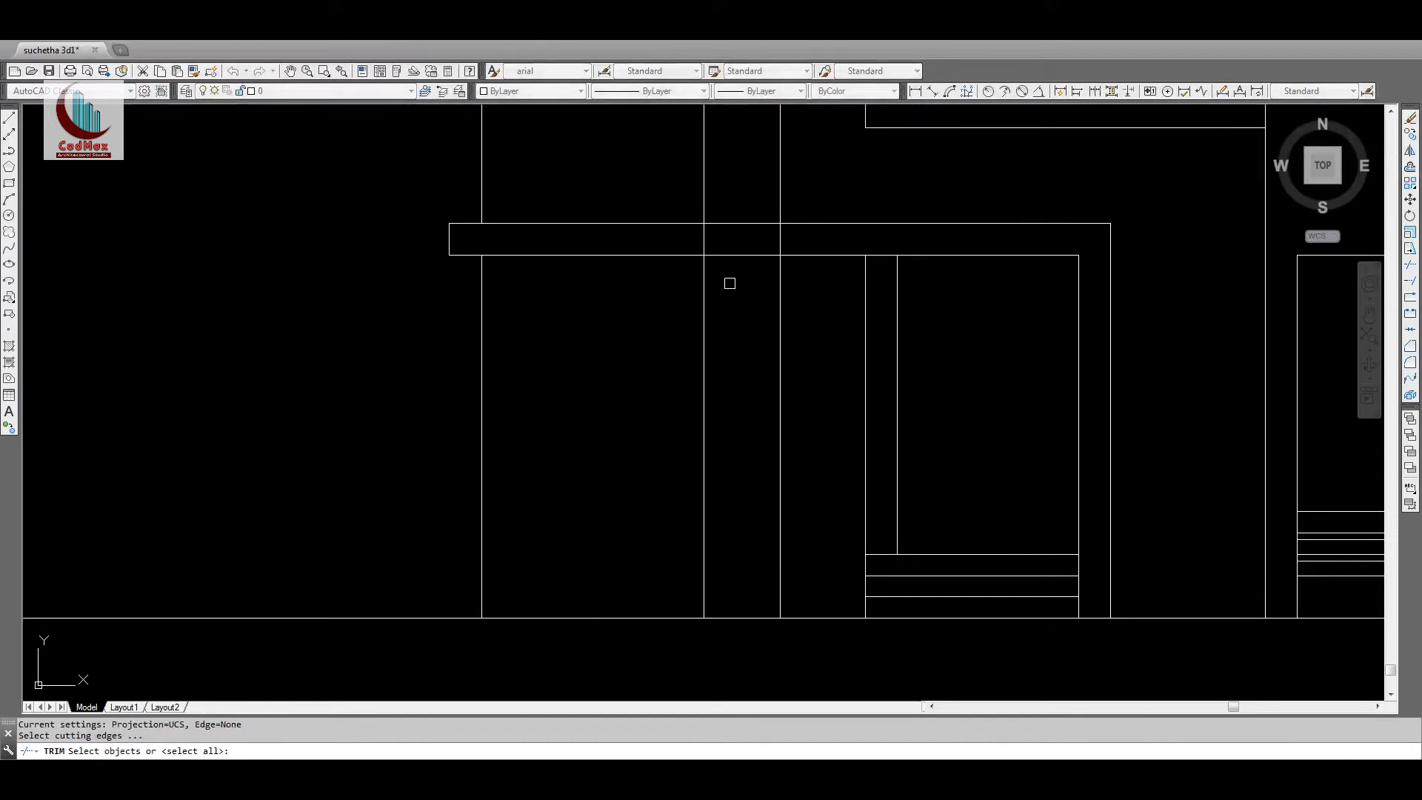
key("Escape")
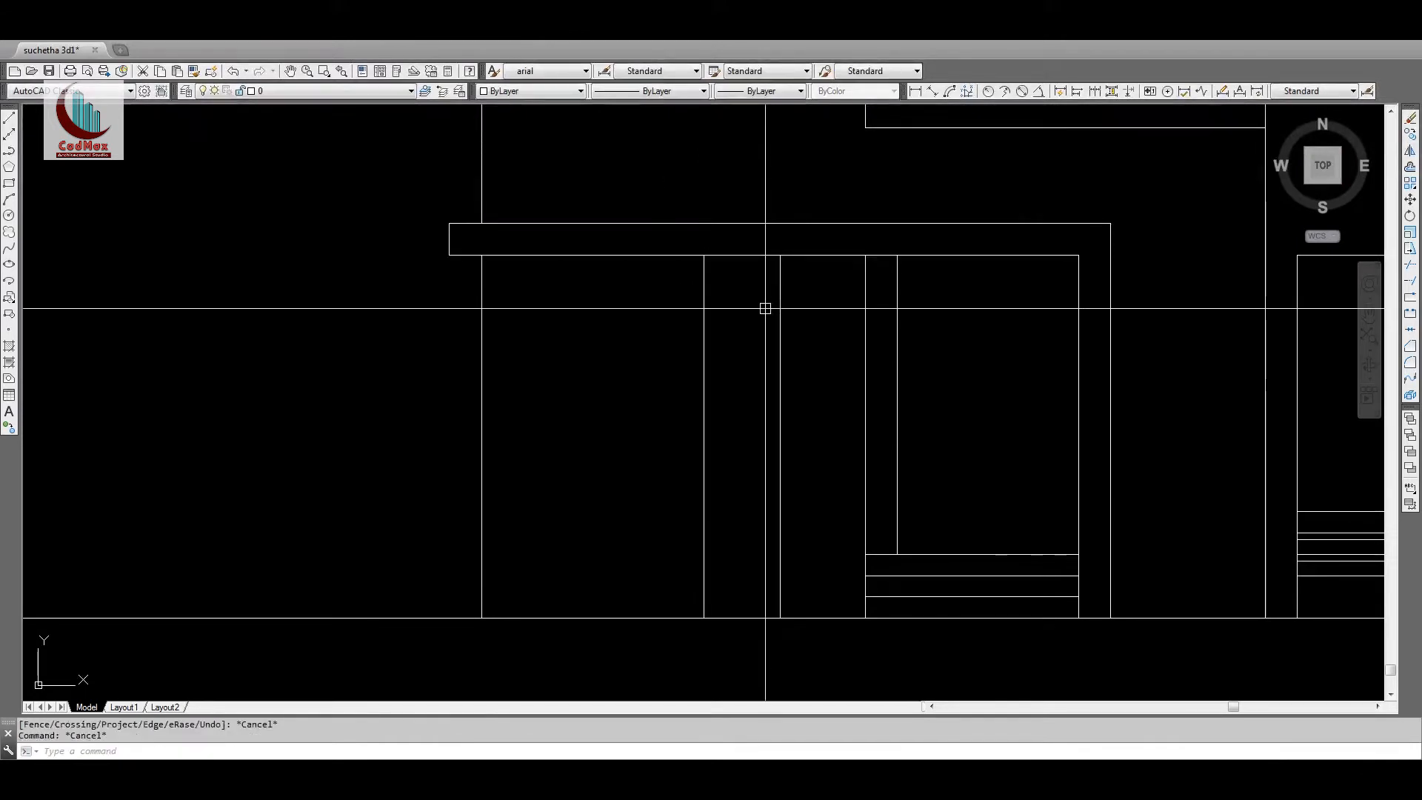
Step: Offset the canopy's underside 4'6 downward for the window sill and trim it to the window's two side lines
type("4'6")
key("Return")
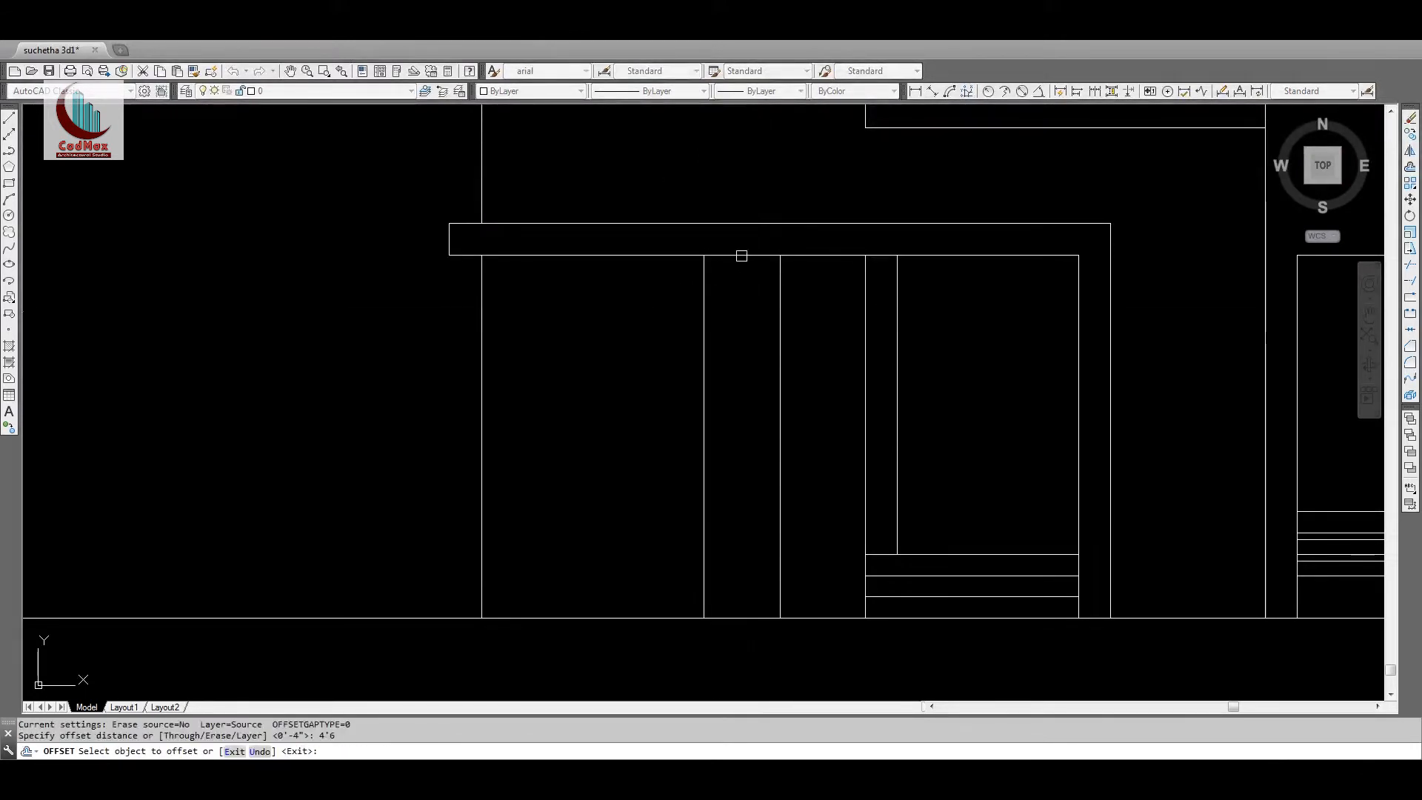
left_click(763, 255)
left_click(734, 385)
key("Escape")
type("tr")
left_click(797, 464)
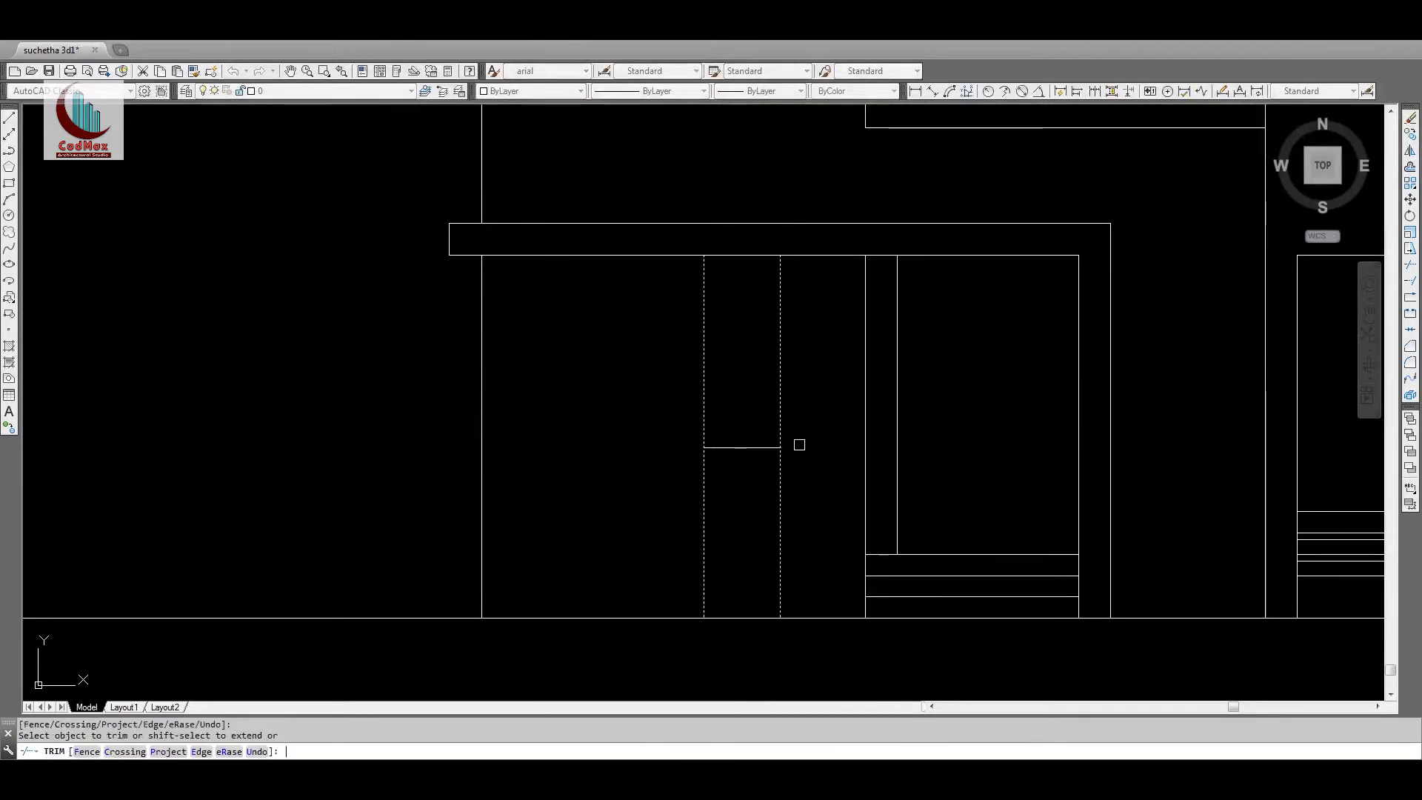
key("Escape")
Step: Compare the new carport window outline with the finished reference elevation and examine the inclined carport wall there
type("z")
left_click_drag(800, 148, 803, 289)
key("Escape")
type("z")
left_click(451, 134)
left_click(1244, 479)
type("z")
key("space")
left_click_drag(463, 396, 447, 524)
middle_click_drag(448, 524, 975, 503)
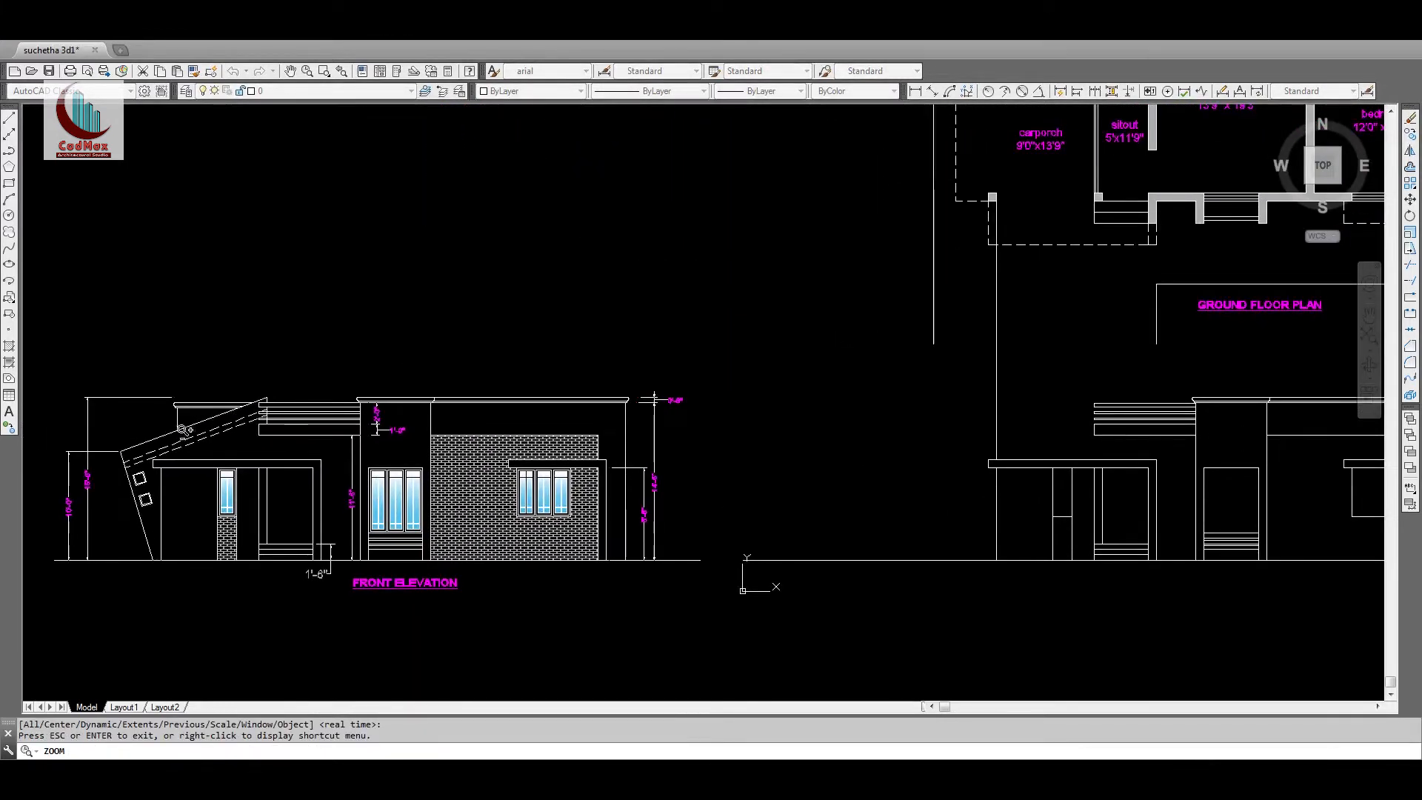
Step: Offset the new elevation's carport column line 9 inches outward to the canopy's outer end
key("Escape")
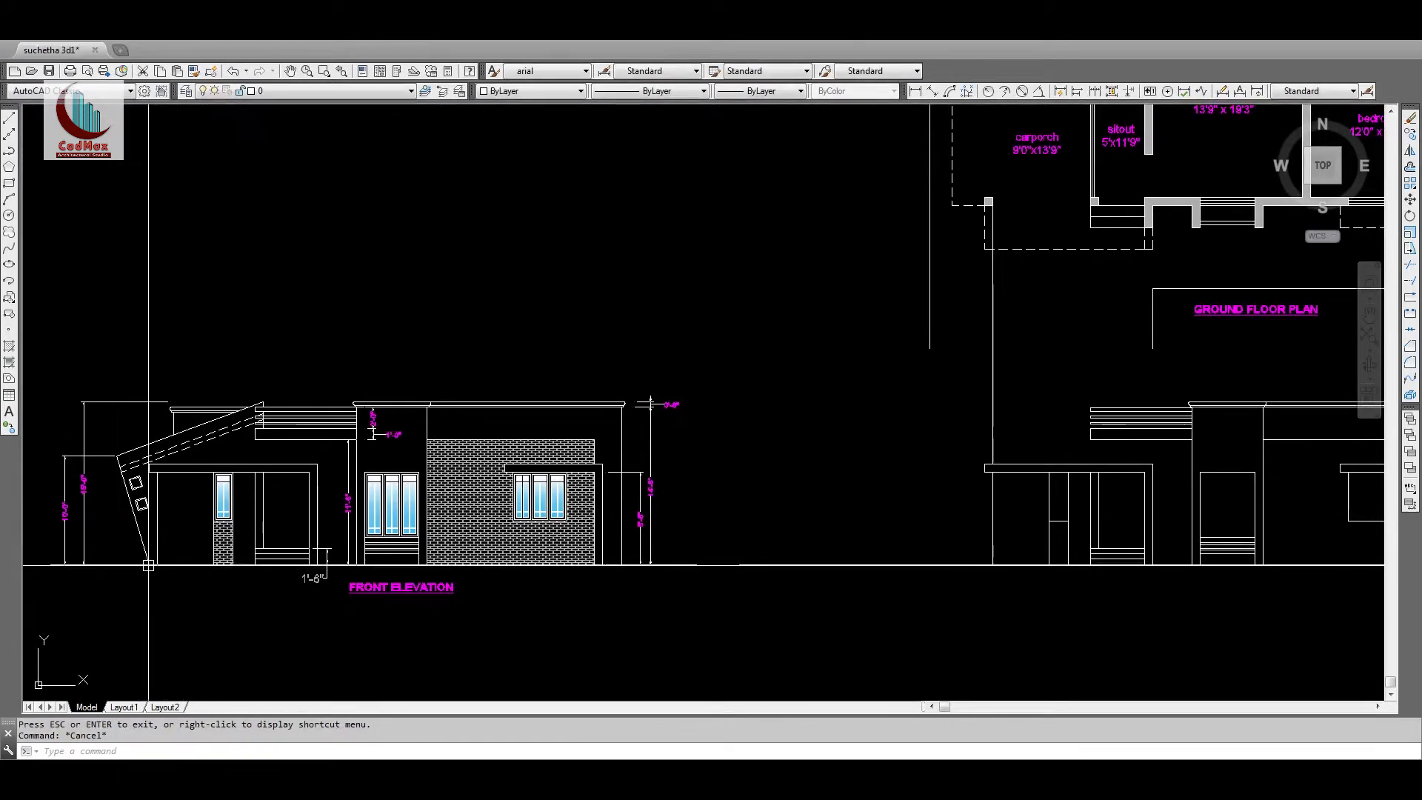
type("l")
key("Return")
key("Escape")
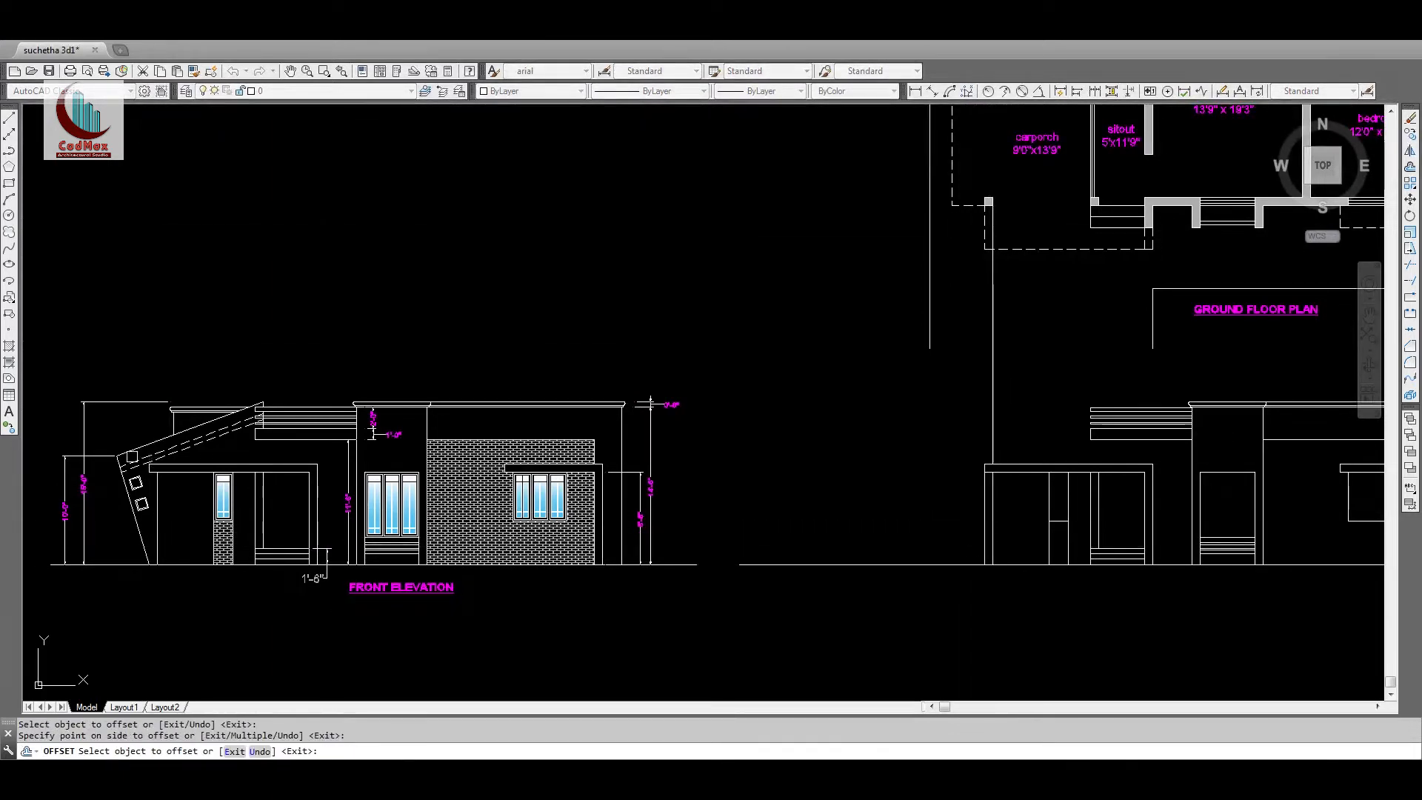
key("Escape")
key("Escape")
Step: Examine the inclined carport wall and its height dimensions in the reference elevation
type("z")
key("Return")
left_click(44, 372)
left_click(340, 584)
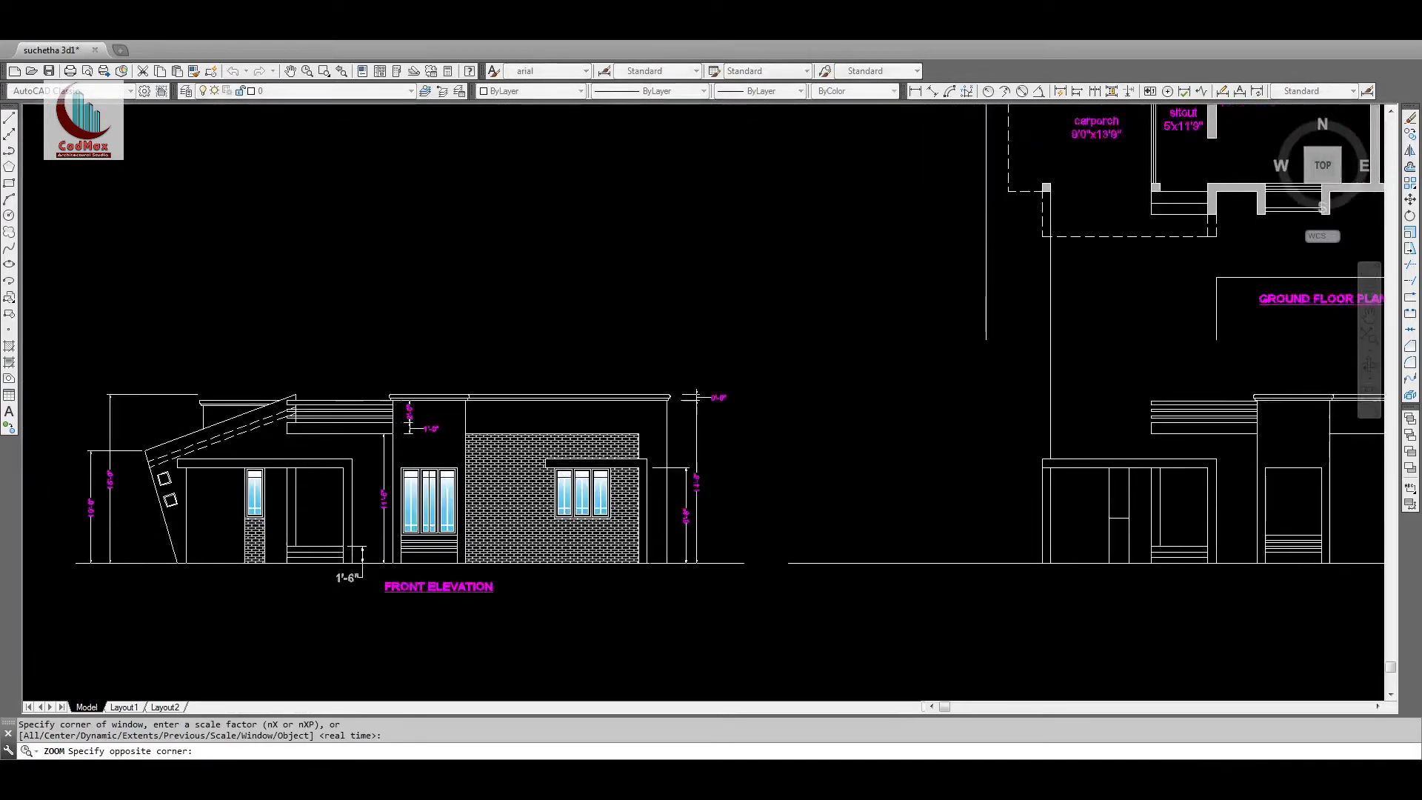
type("z")
key("Return")
key("Return")
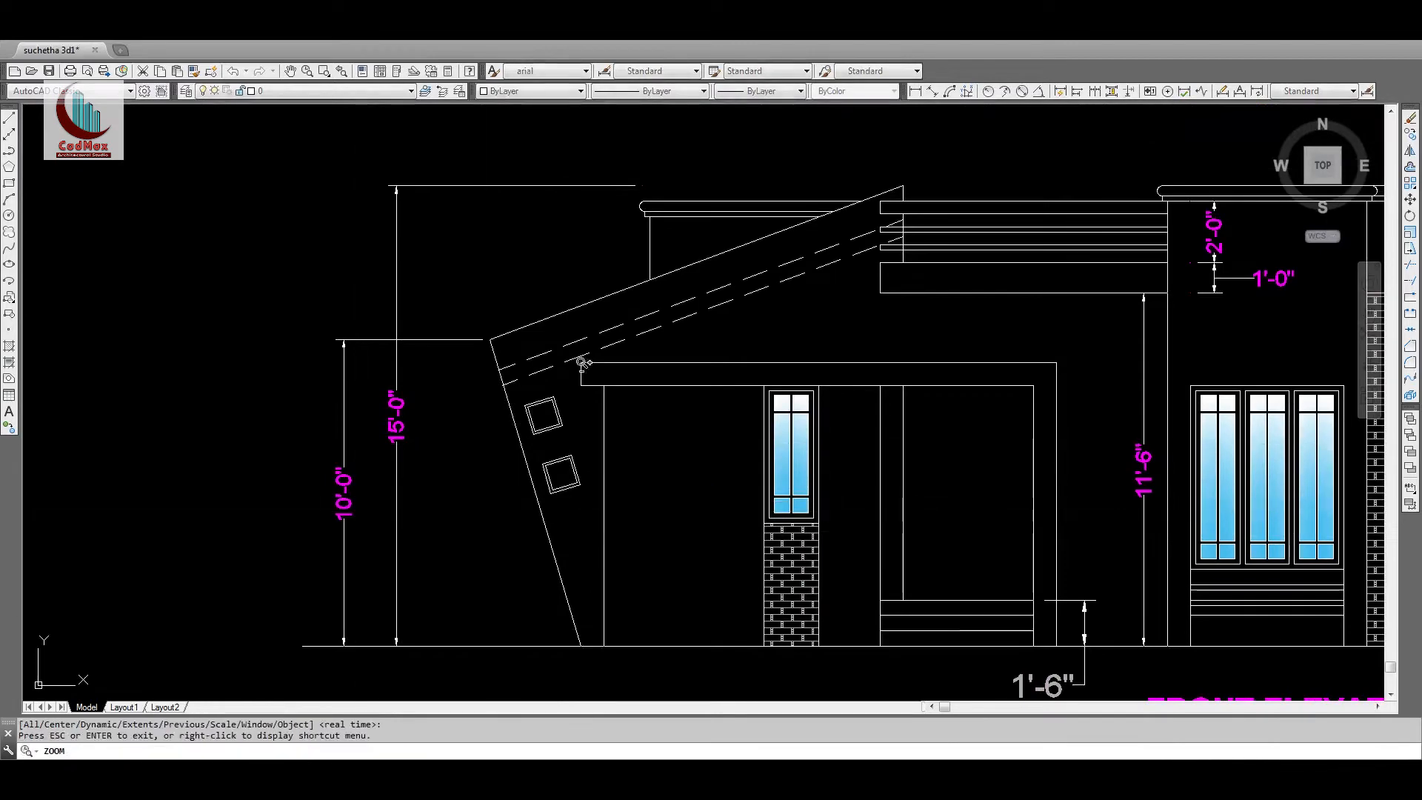
left_click_drag(582, 363, 588, 502)
middle_click_drag(1037, 481, 280, 468)
Step: Offset the new elevation's ground line 10' upward
key("Escape")
middle_click_drag(938, 463, 315, 471)
type("o")
key("Return")
type("10'")
key("Return")
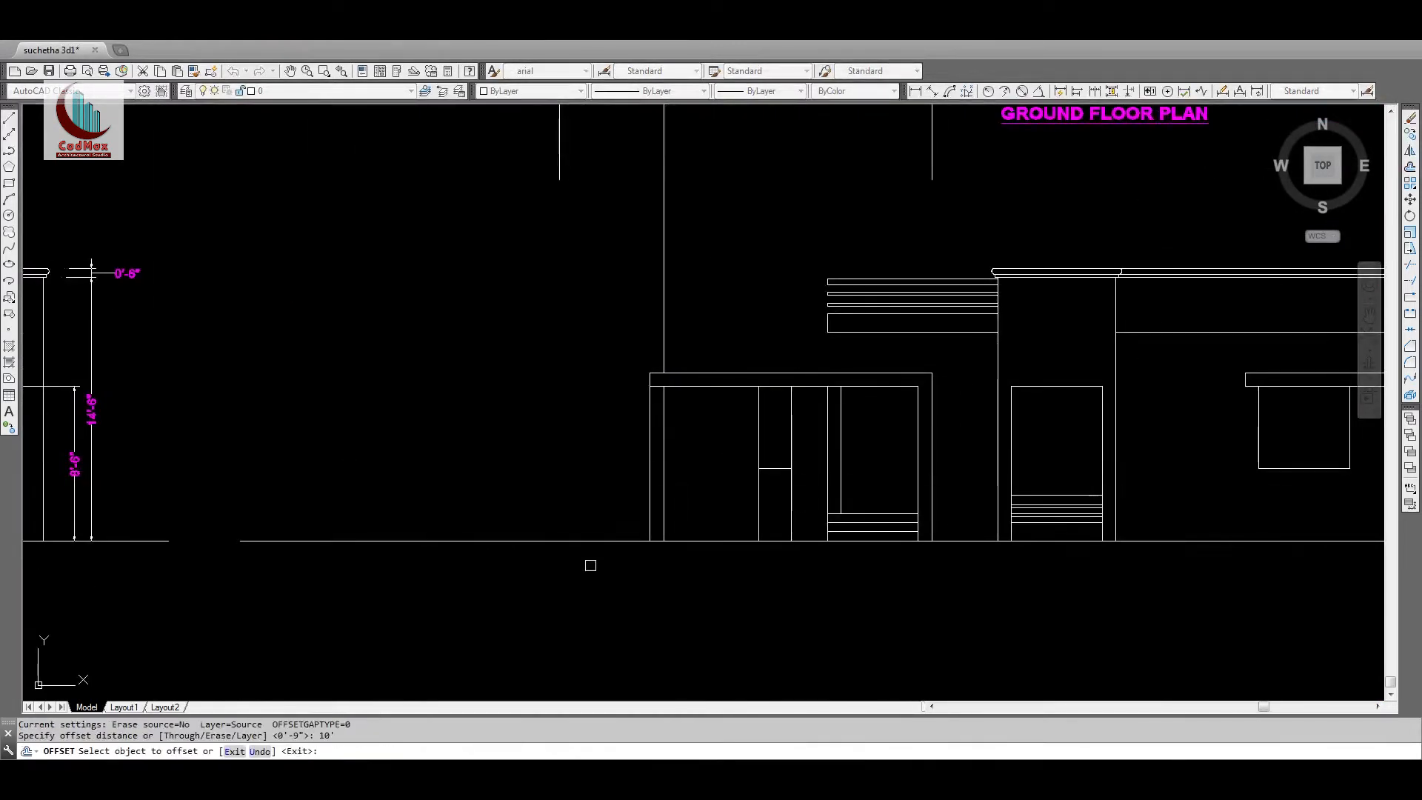
left_click(594, 542)
left_click(597, 444)
key("Escape")
Step: Draw a vertical line from the lower outer corner of the carport's dashed side overhang in the plan down past the 10' line
type("z")
key("Return")
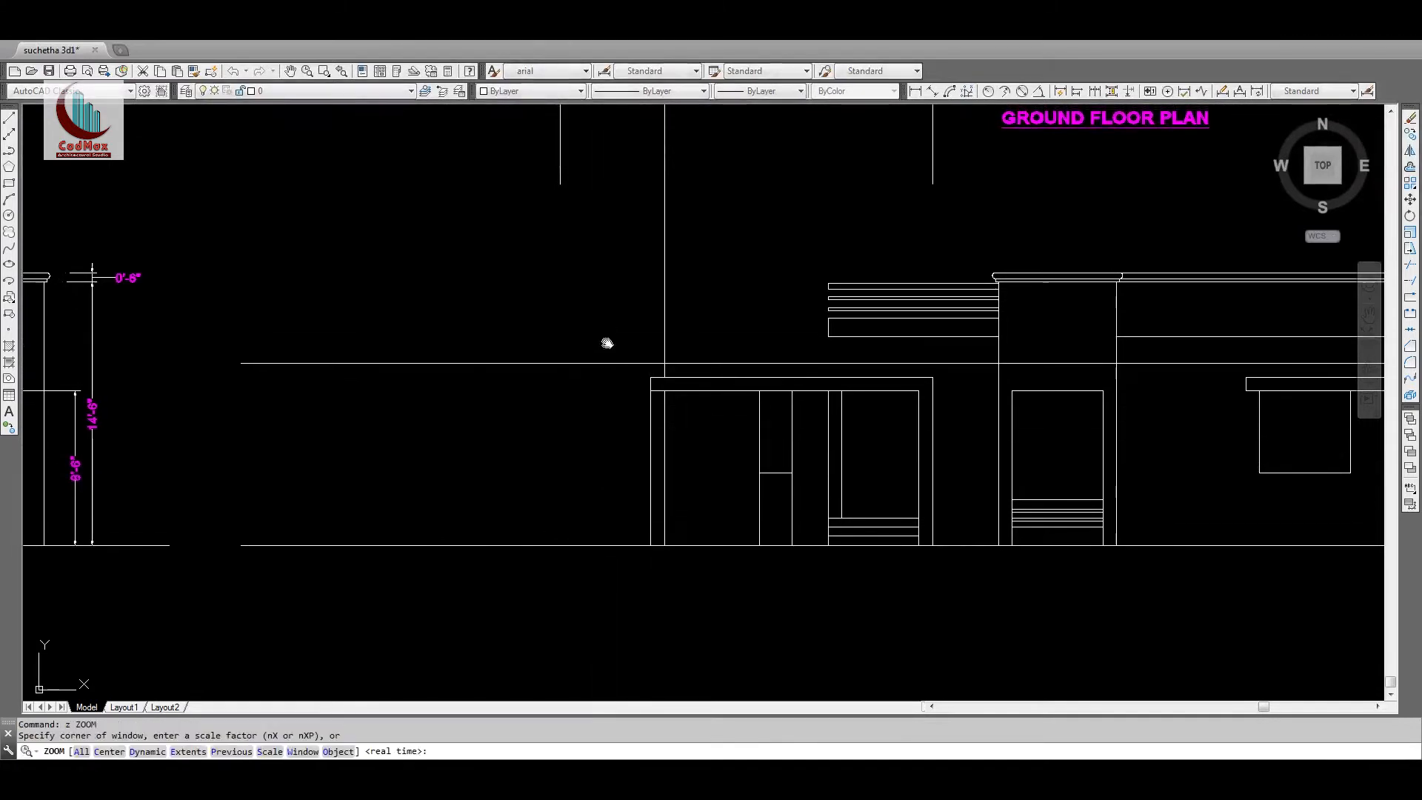
middle_click_drag(611, 205, 606, 386)
key("Return")
left_click_drag(603, 300, 594, 420)
key("Escape")
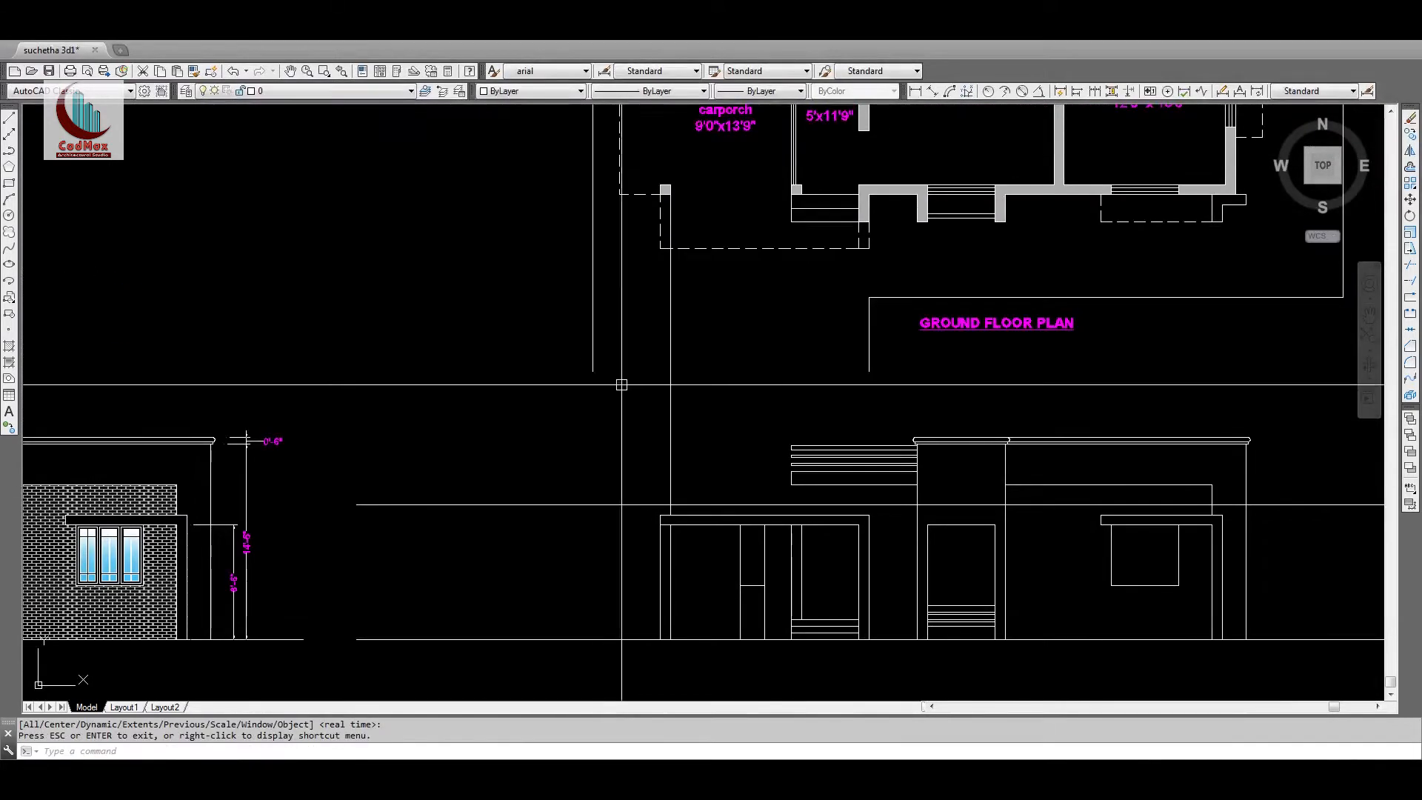
type("l")
key("Return")
middle_click_drag(621, 193, 619, 219)
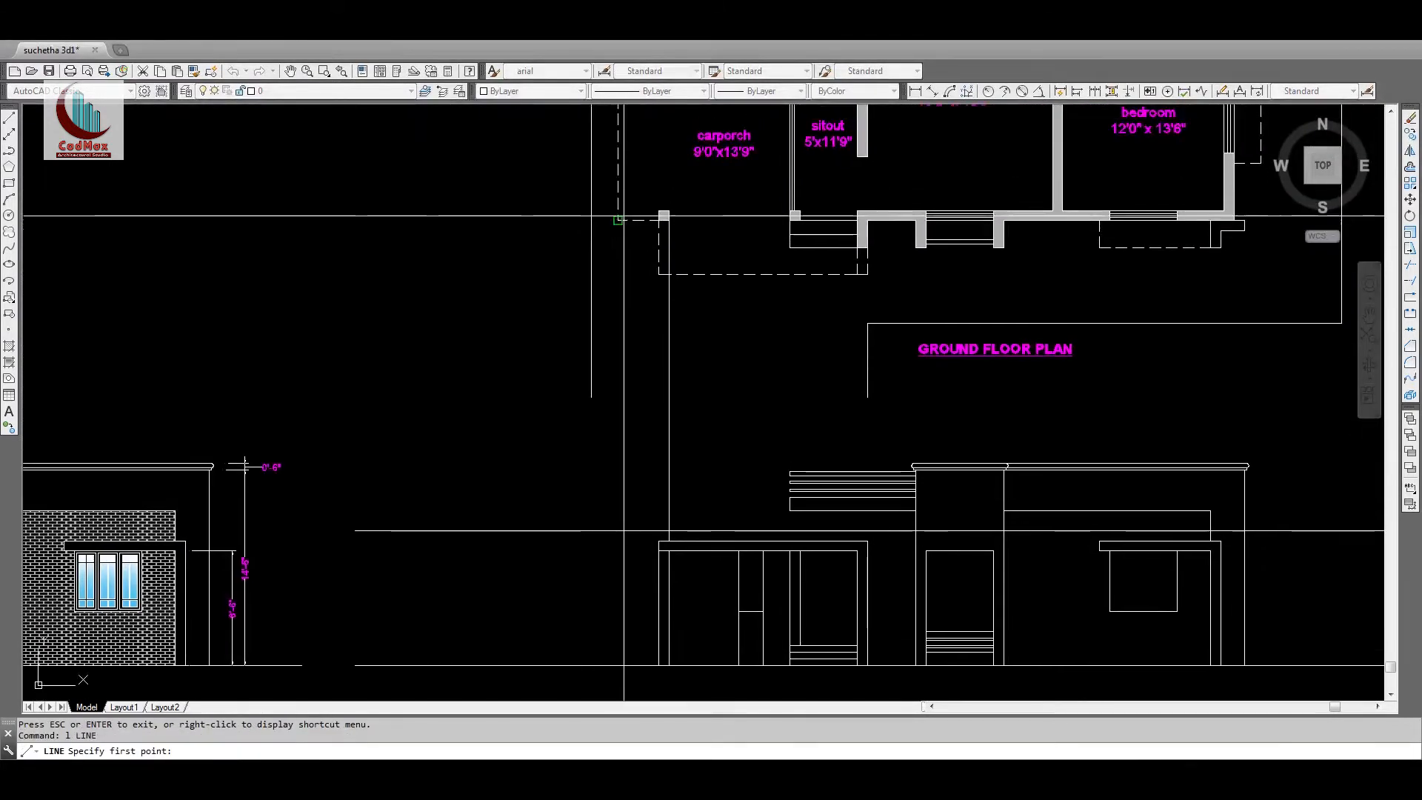
left_click(619, 219)
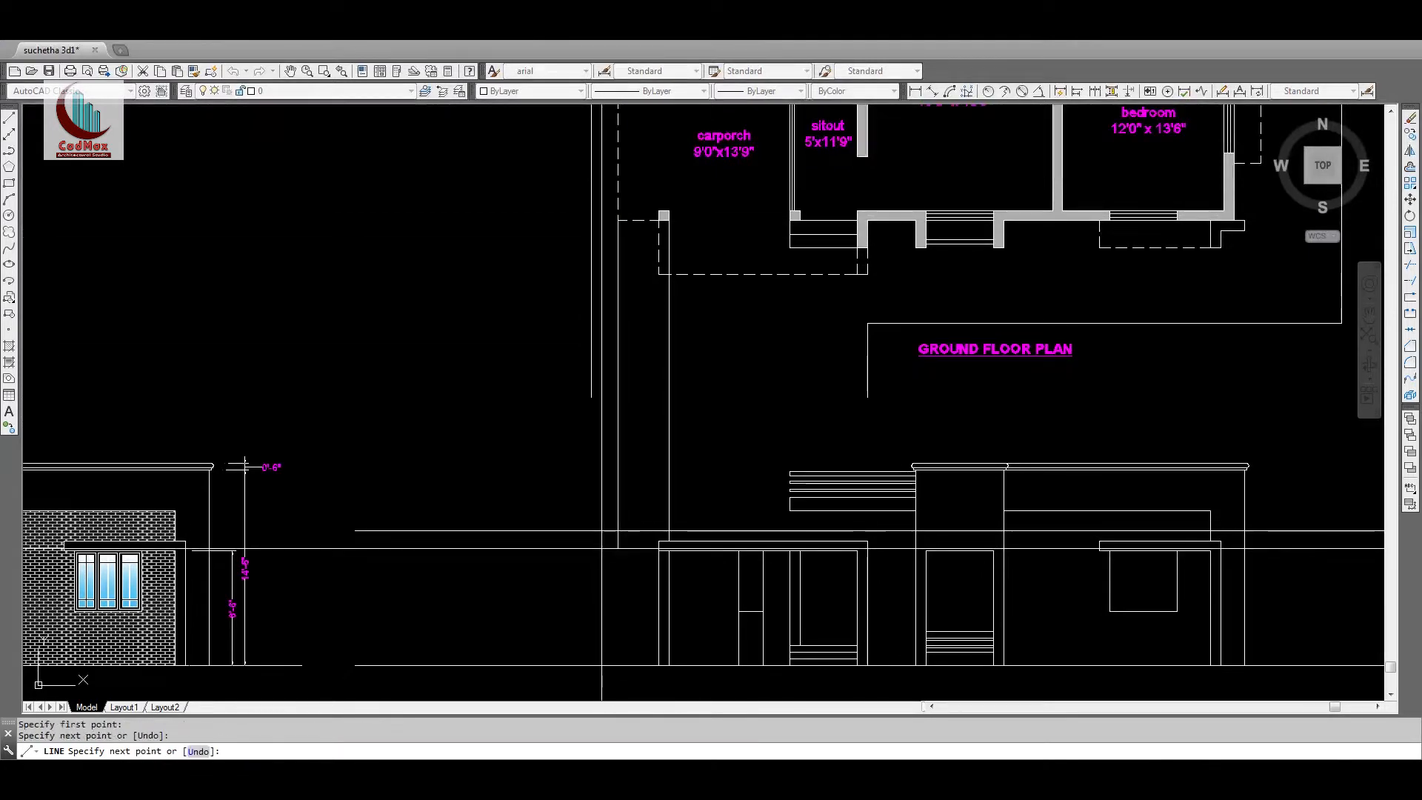
key("Escape")
key("Escape")
Step: Draw the inclined wall line from the canopy's outer end at ground level up to the 10' intersection and erase both guide lines
key("Return")
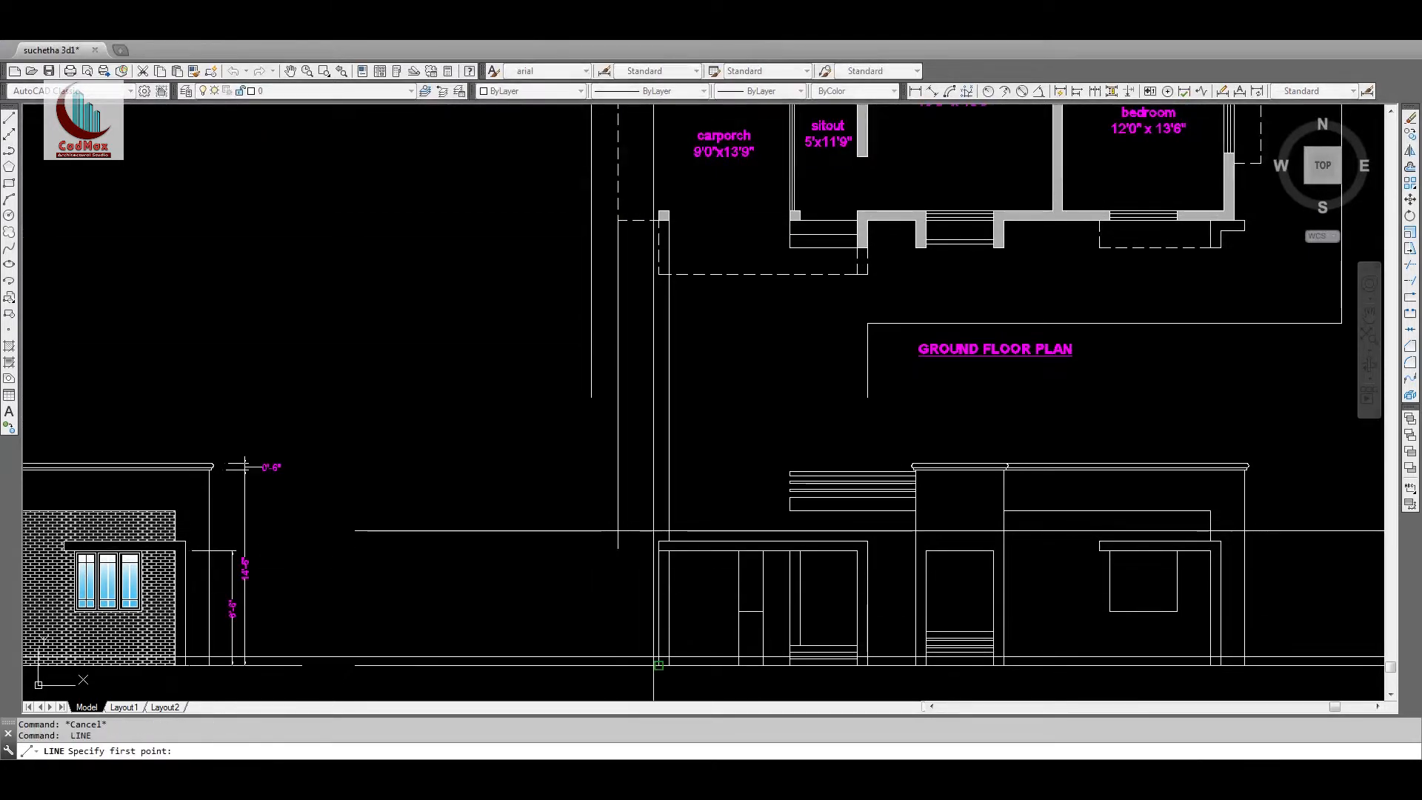
left_click(620, 533)
key("Escape")
type("e")
key("Return")
left_click(627, 518)
left_click(606, 495)
key("Return")
Step: Draw a vertical line from the top of the sitout's inner wall line at the canopy's underside up past the horizontal roof bars
middle_click_drag(546, 521, 1030, 488)
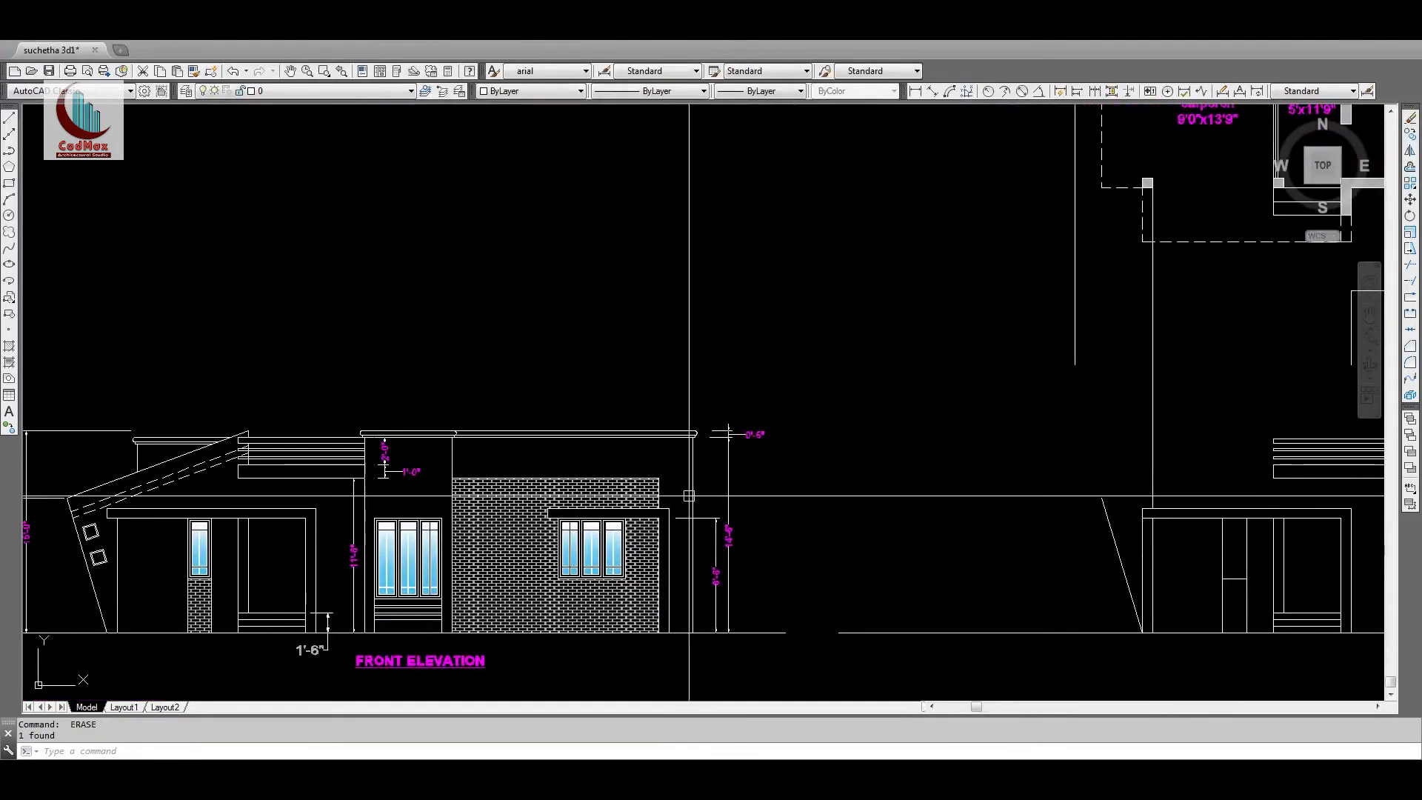
middle_click_drag(200, 447, 358, 442)
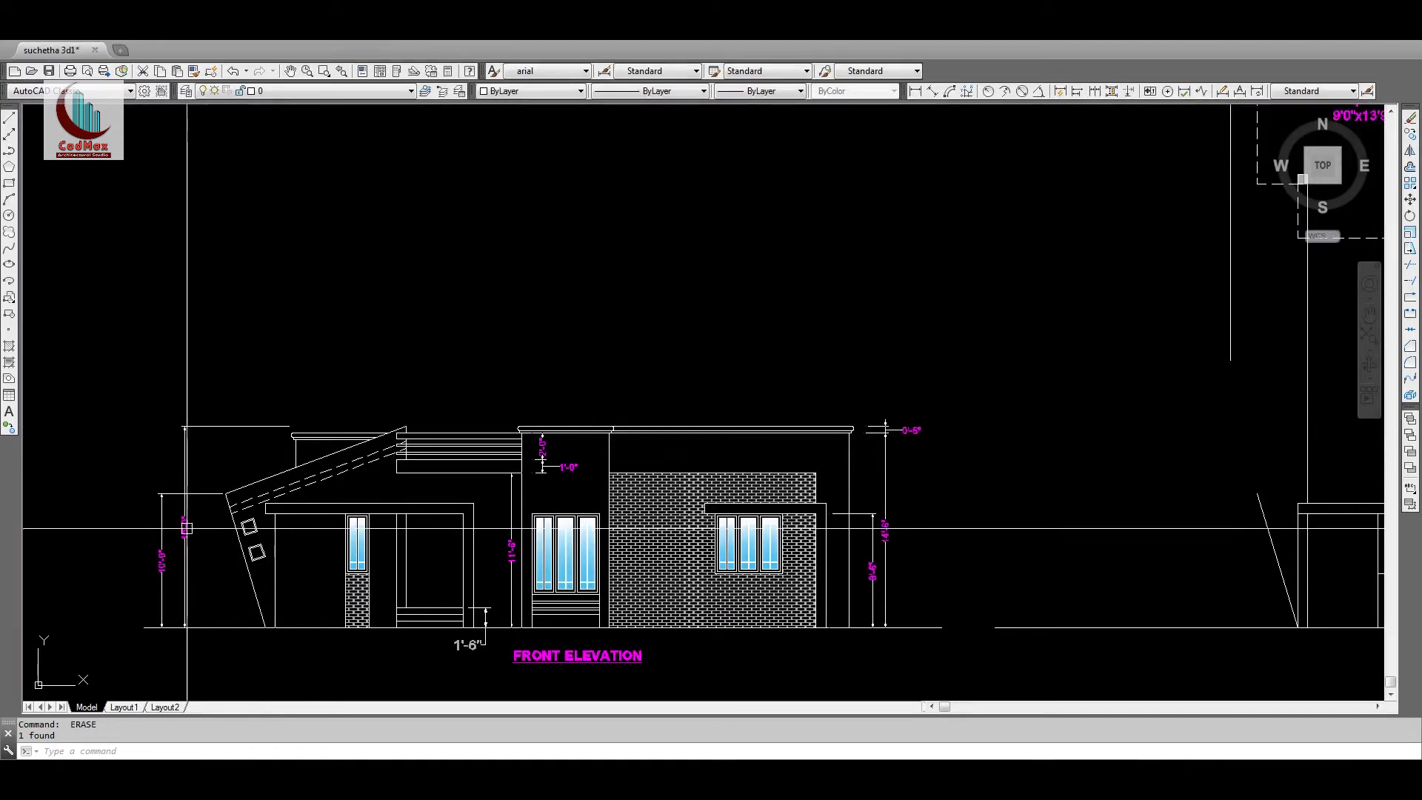
middle_click_drag(993, 509, 292, 523)
mouse_move(631, 371)
middle_mouse_down()
mouse_move(1397, 343)
mouse_move(726, 353)
mouse_move(762, 340)
middle_mouse_up()
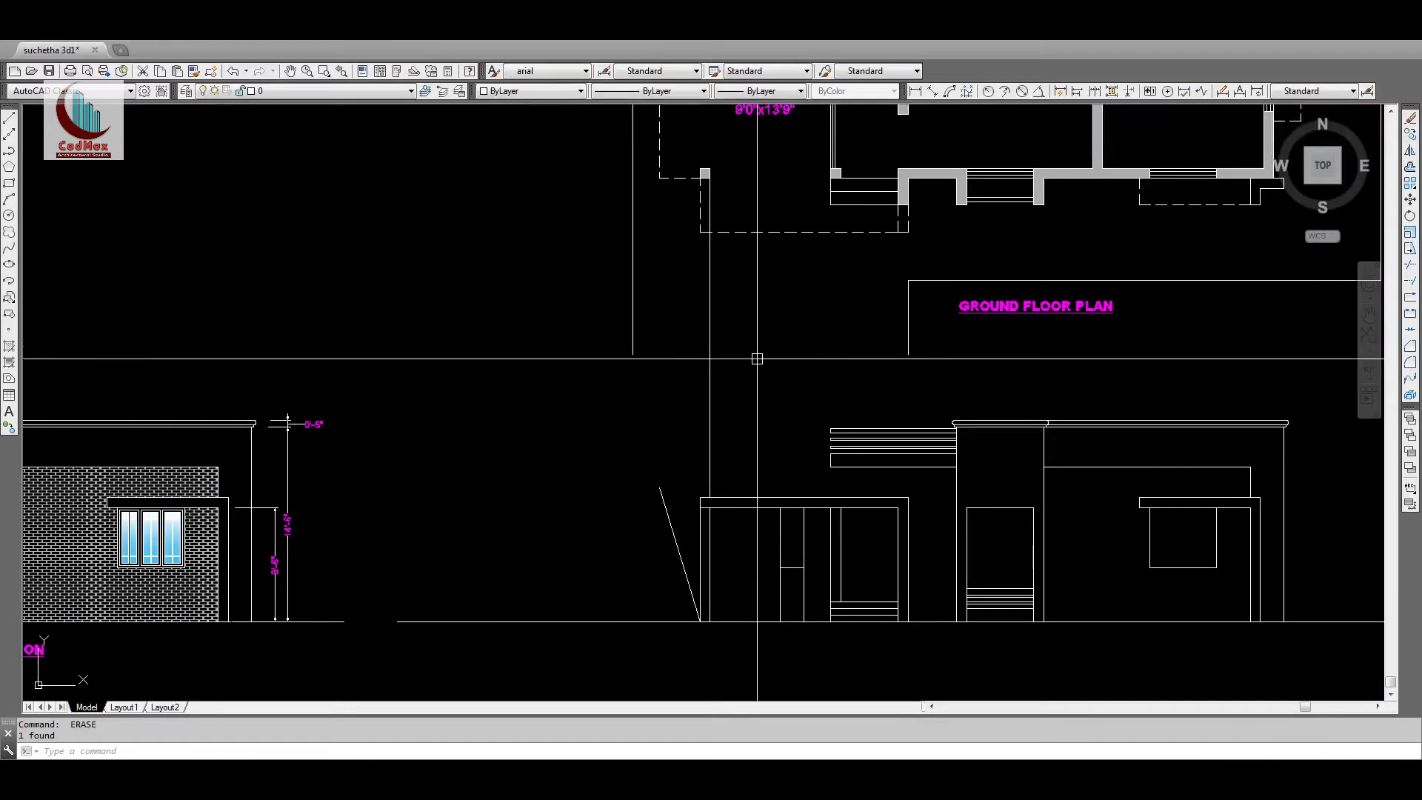
type("l")
key("Return")
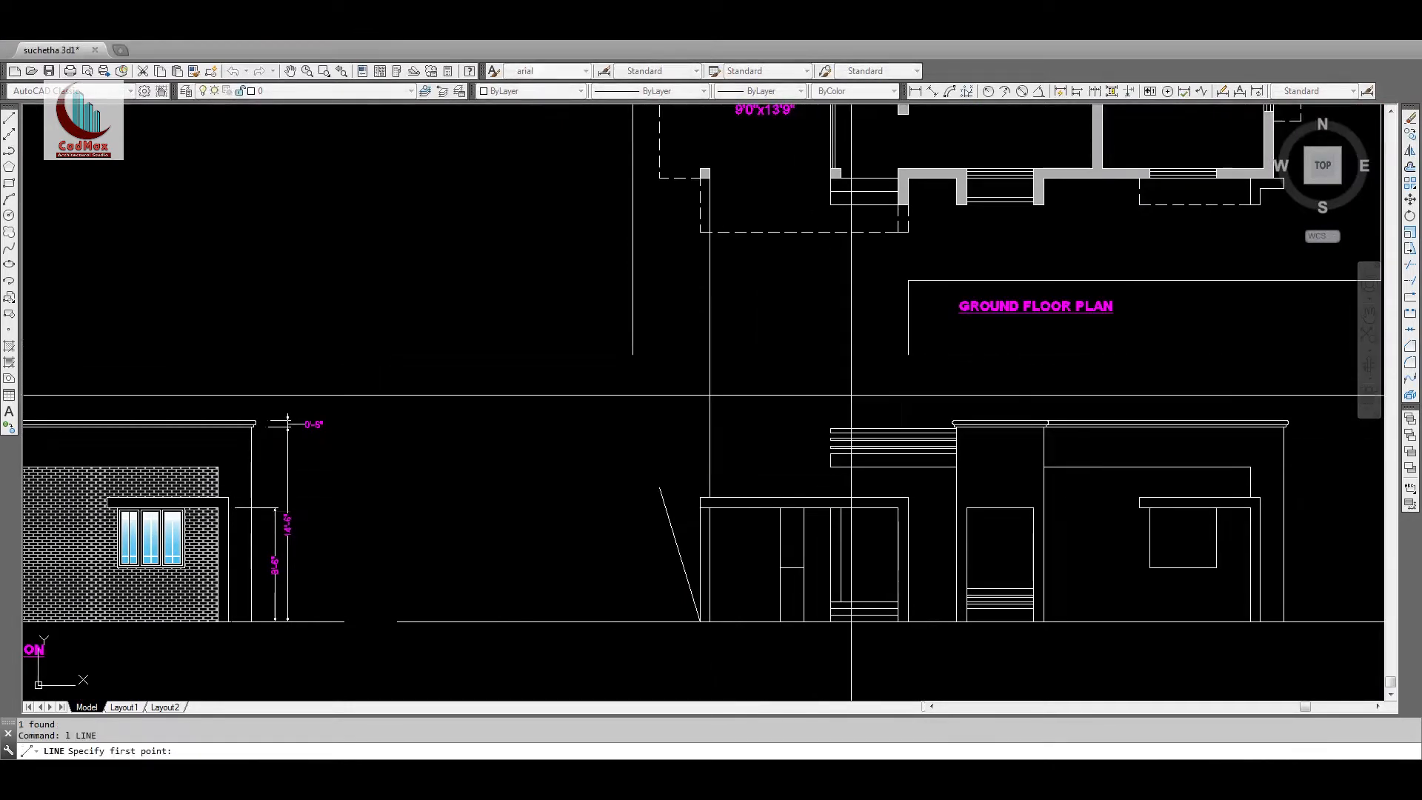
left_click(841, 507)
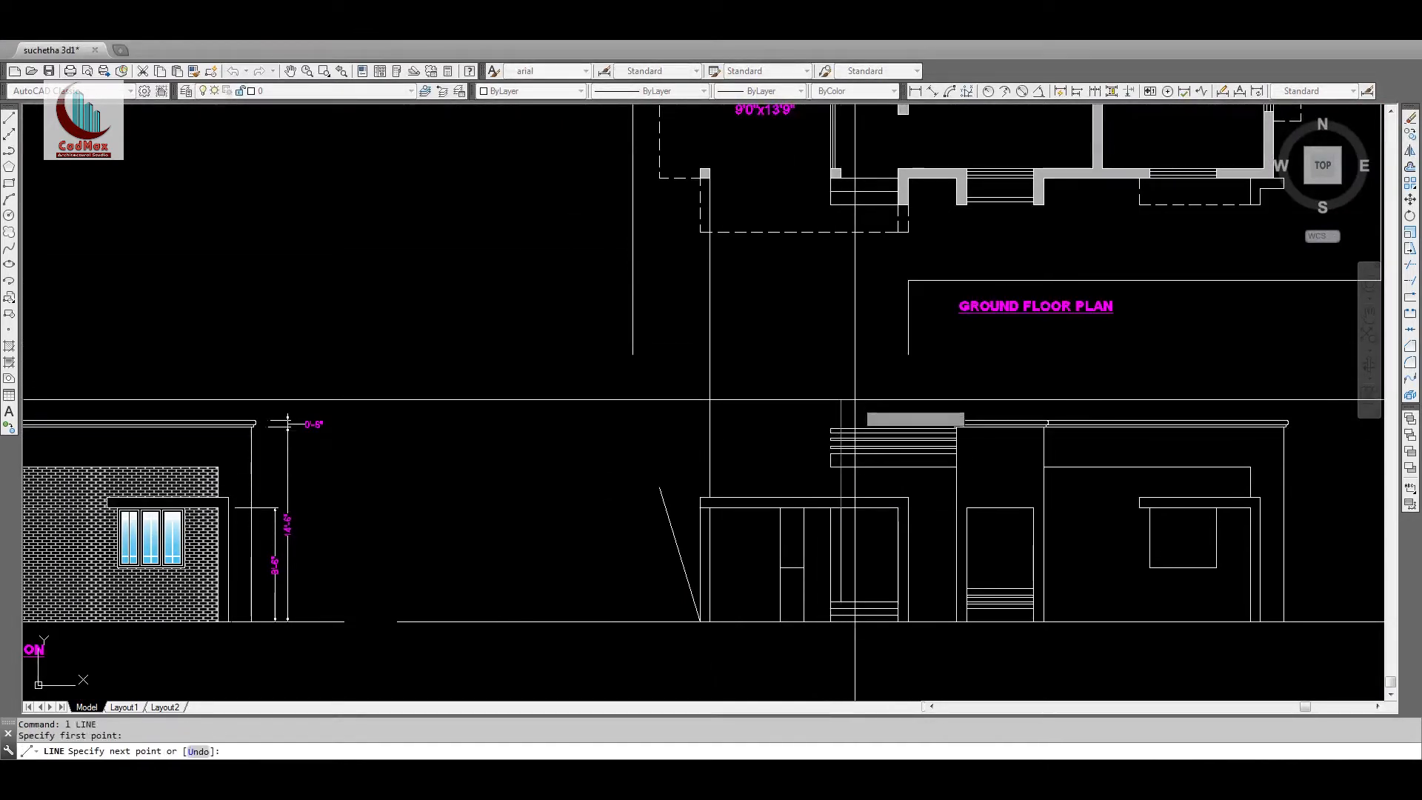
key("Escape")
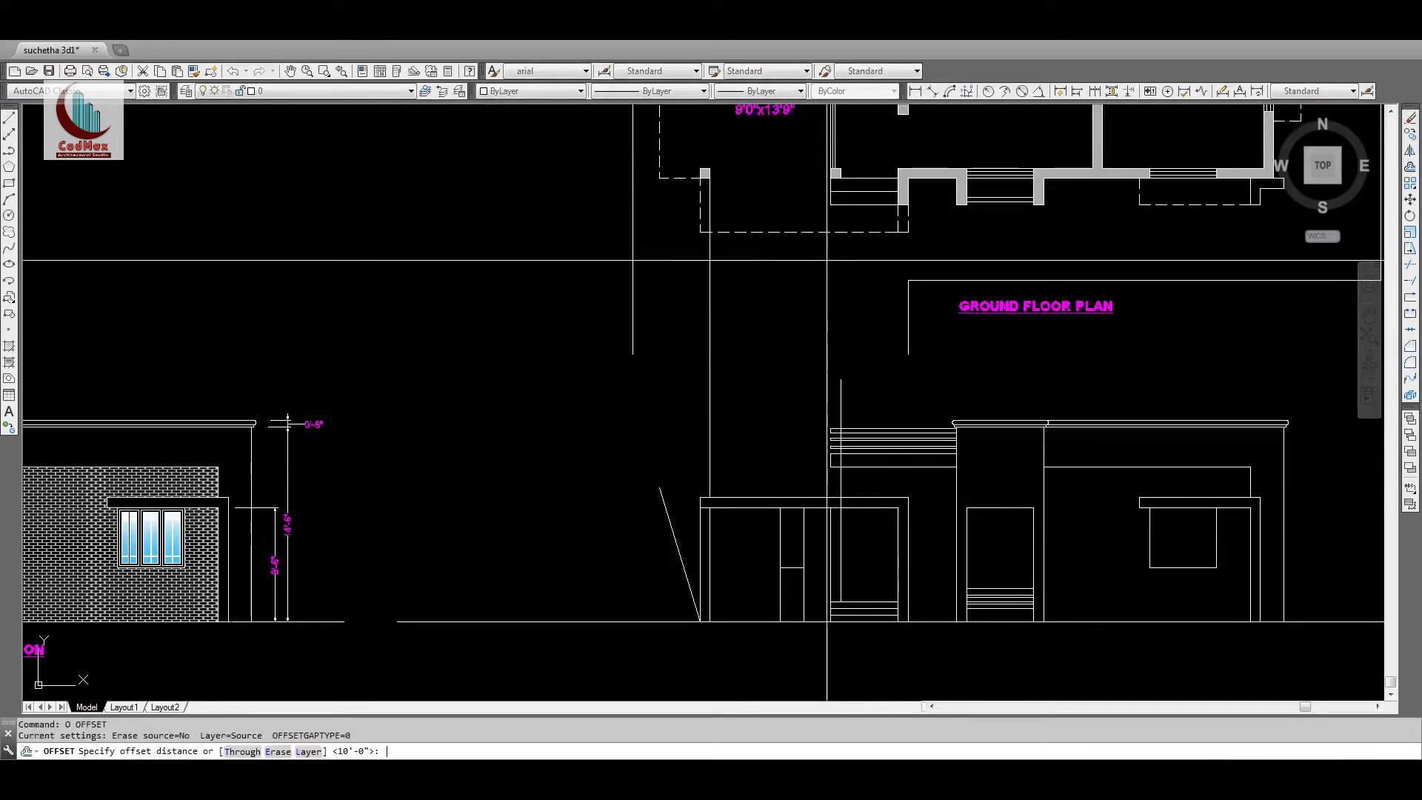
Step: Offset the new elevation's ground line 15' upward
type("1")
key("Return")
left_click(653, 619)
left_click(634, 535)
key("Escape")
key("Escape")
Step: Draw the sloping roof line from the inclined wall's top to the intersection of the vertical line and the 15' line
type("z")
key("Return")
left_click(591, 575)
left_click(956, 364)
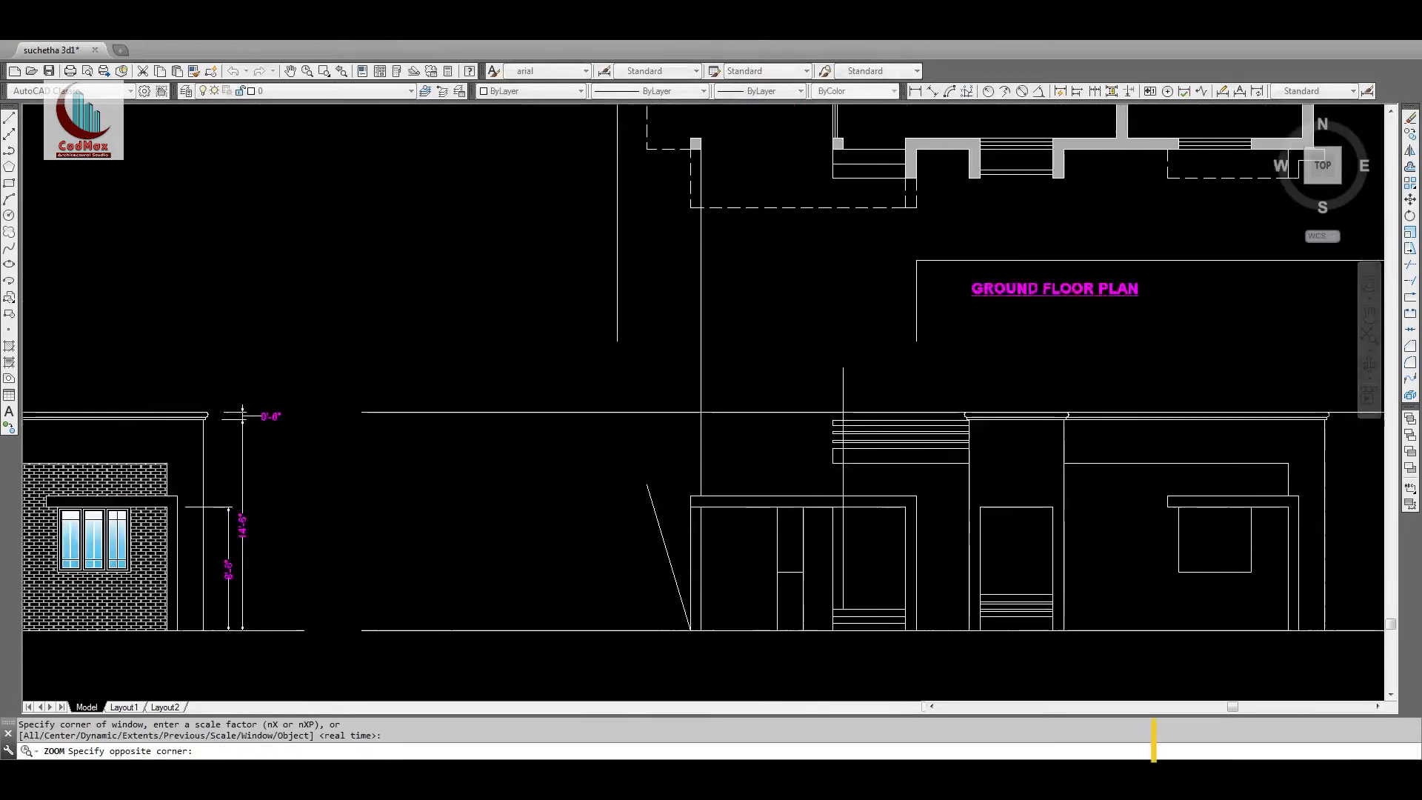
type("l")
key("Return")
left_click(332, 428)
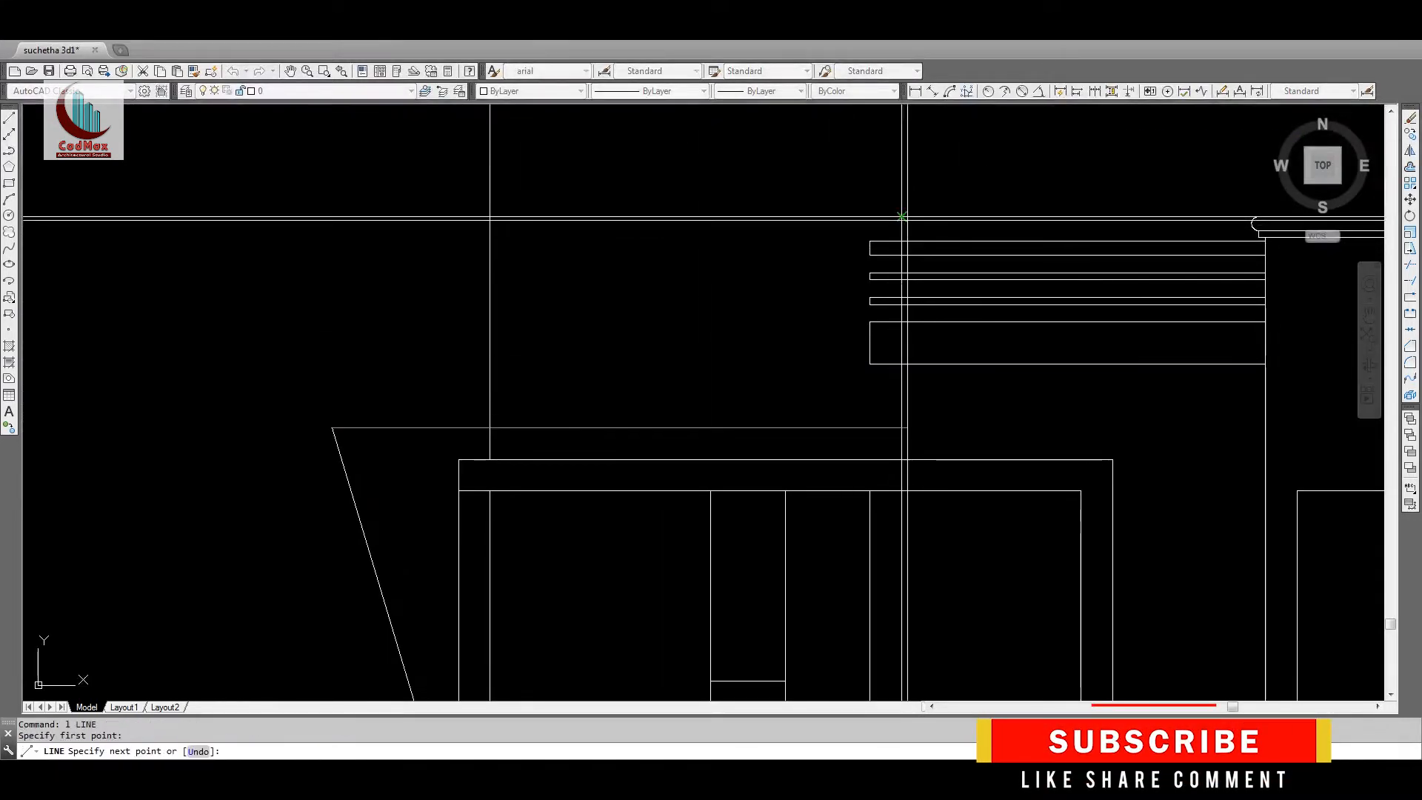
left_click(902, 216)
key("Return")
Step: Erase the 15' guide line and the column's vertical projection line above the carport canopy
type("e")
key("Return")
left_click(949, 216)
key("Return")
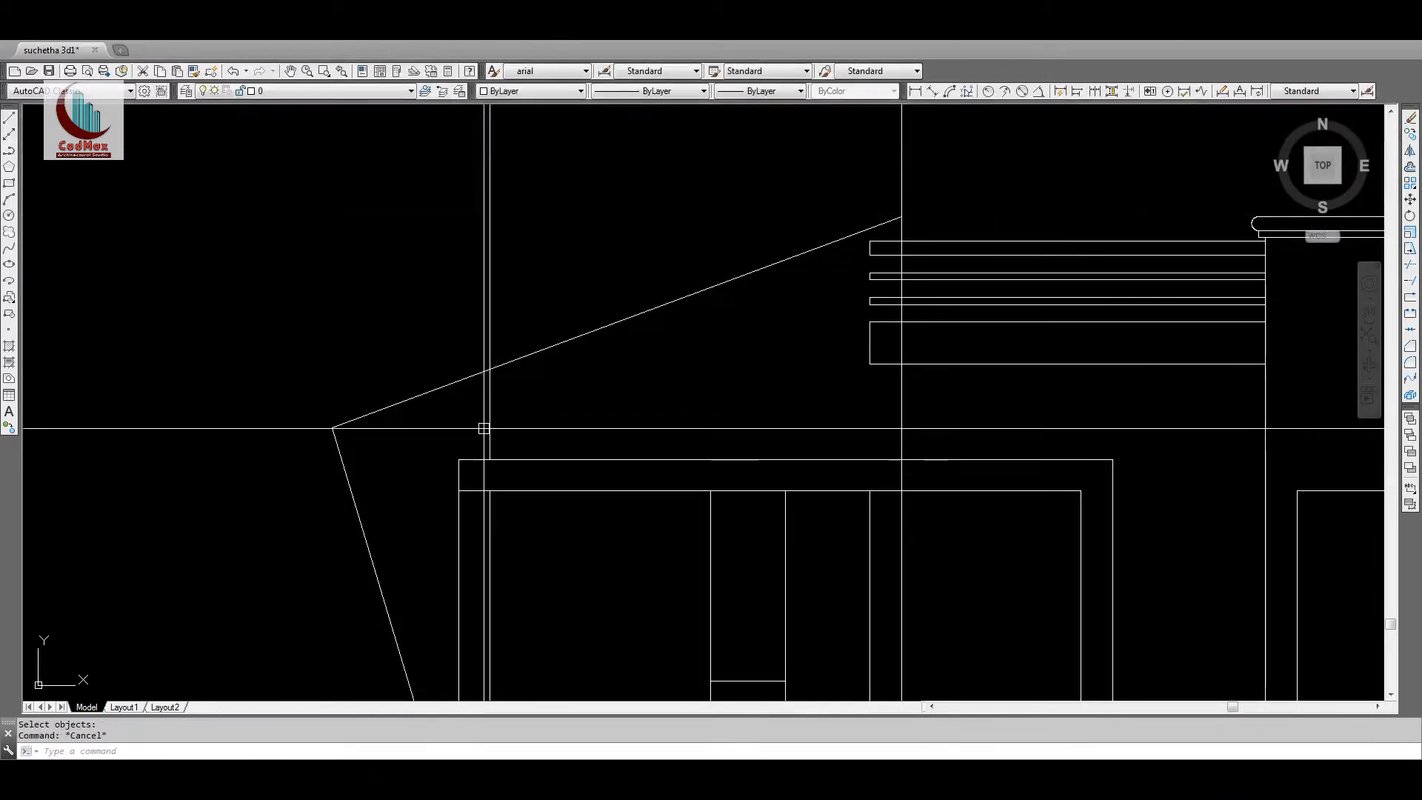
left_click(492, 428)
key("Return")
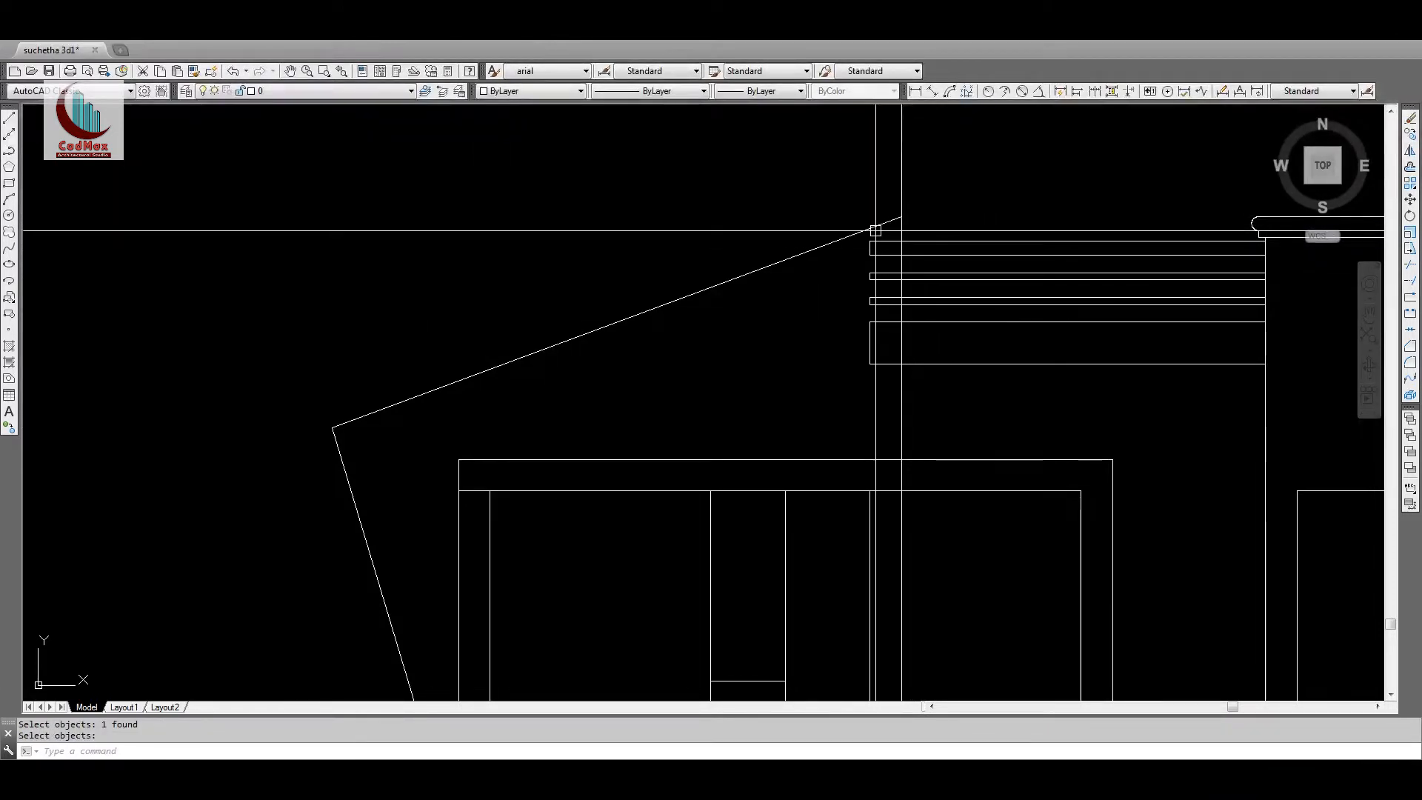
Step: Fillet the sloping roof line and the vertical line into a sharp corner at the peak
type("f")
key("Return")
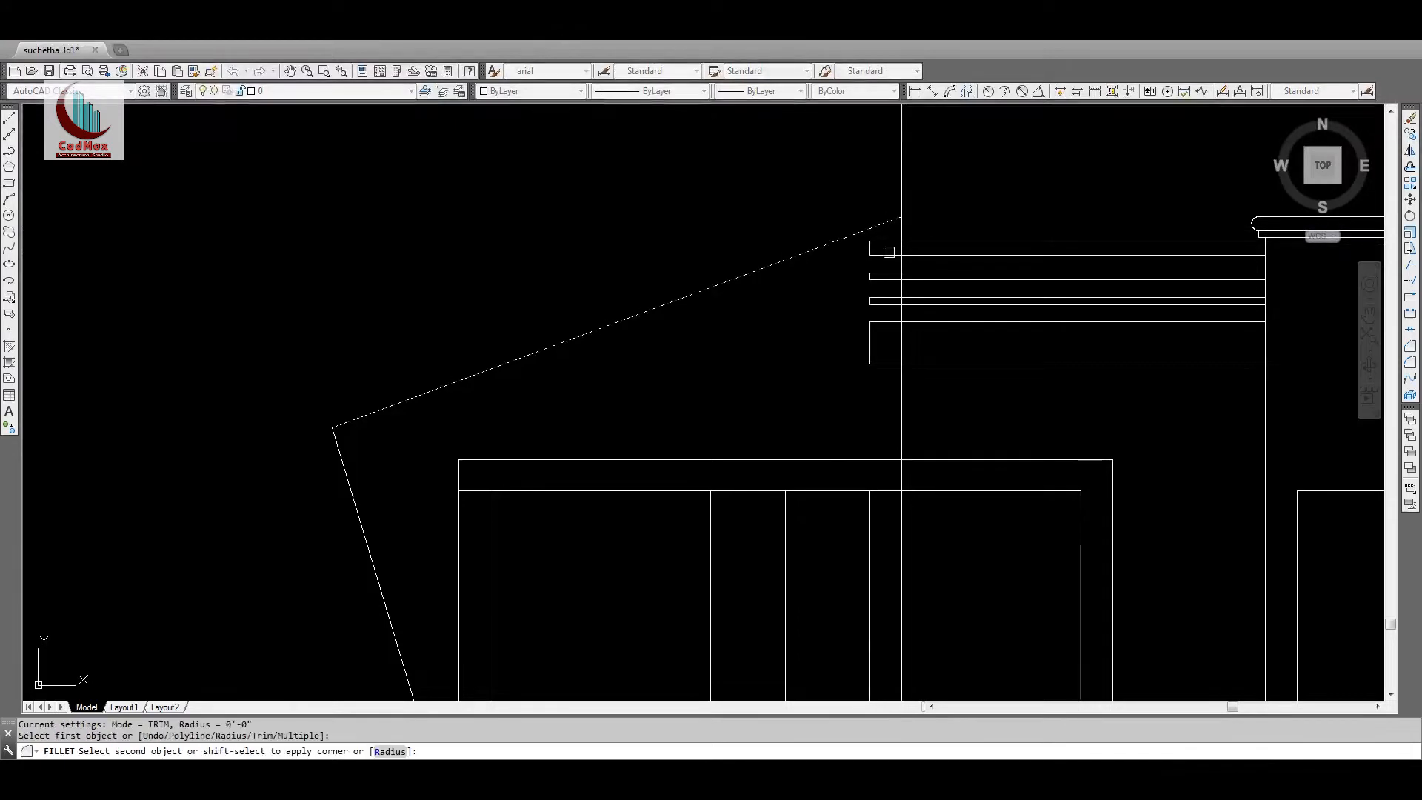
left_click(901, 336)
type("tr")
key("Return")
key("Escape")
key("Escape")
type("tr")
key("Return")
key("Return")
key("Escape")
type("tr")
key("Return")
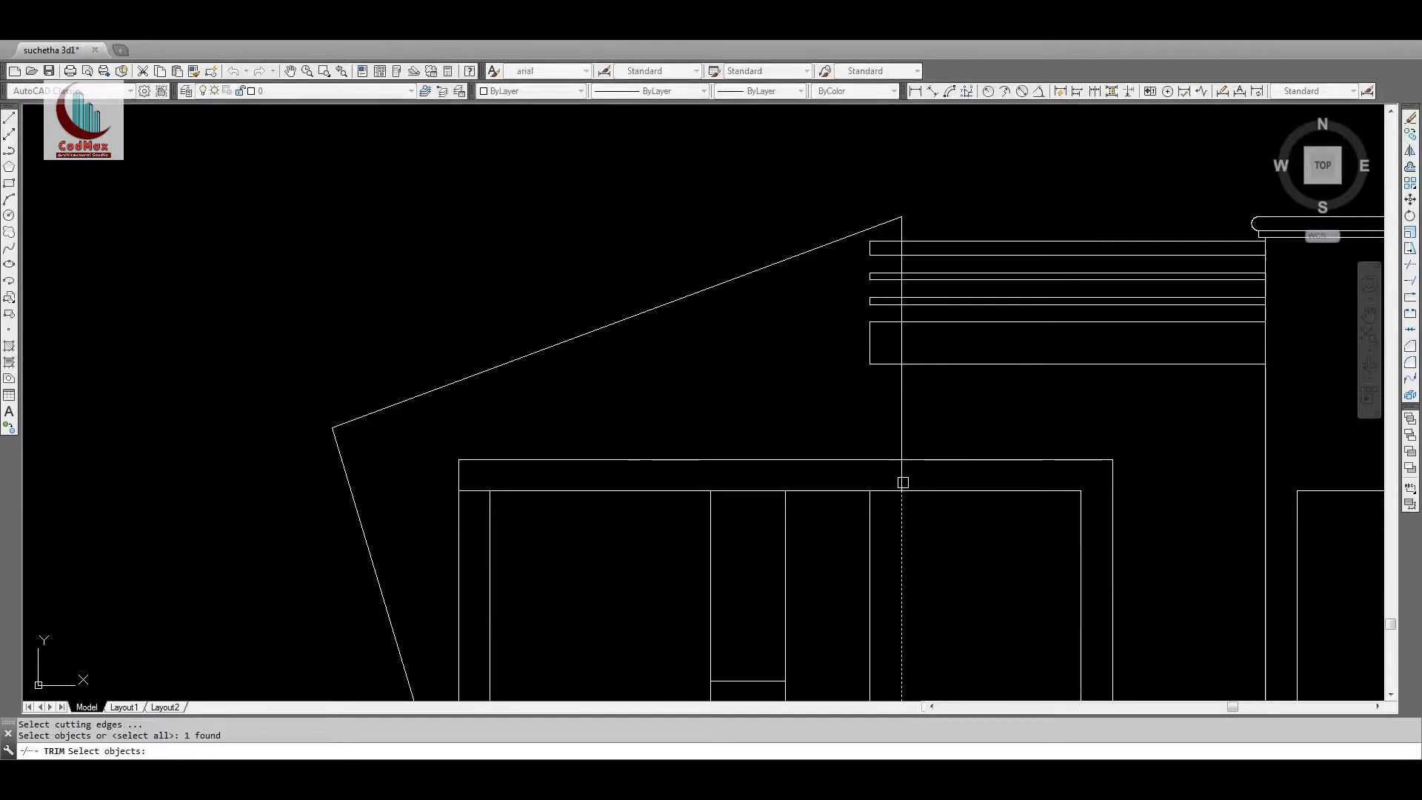
key("Escape")
key("Escape")
Step: Trim the vertical line down to the canopy's underside and where it crosses the roof bars and the beam below them
type("tr")
key("Return")
key("Return")
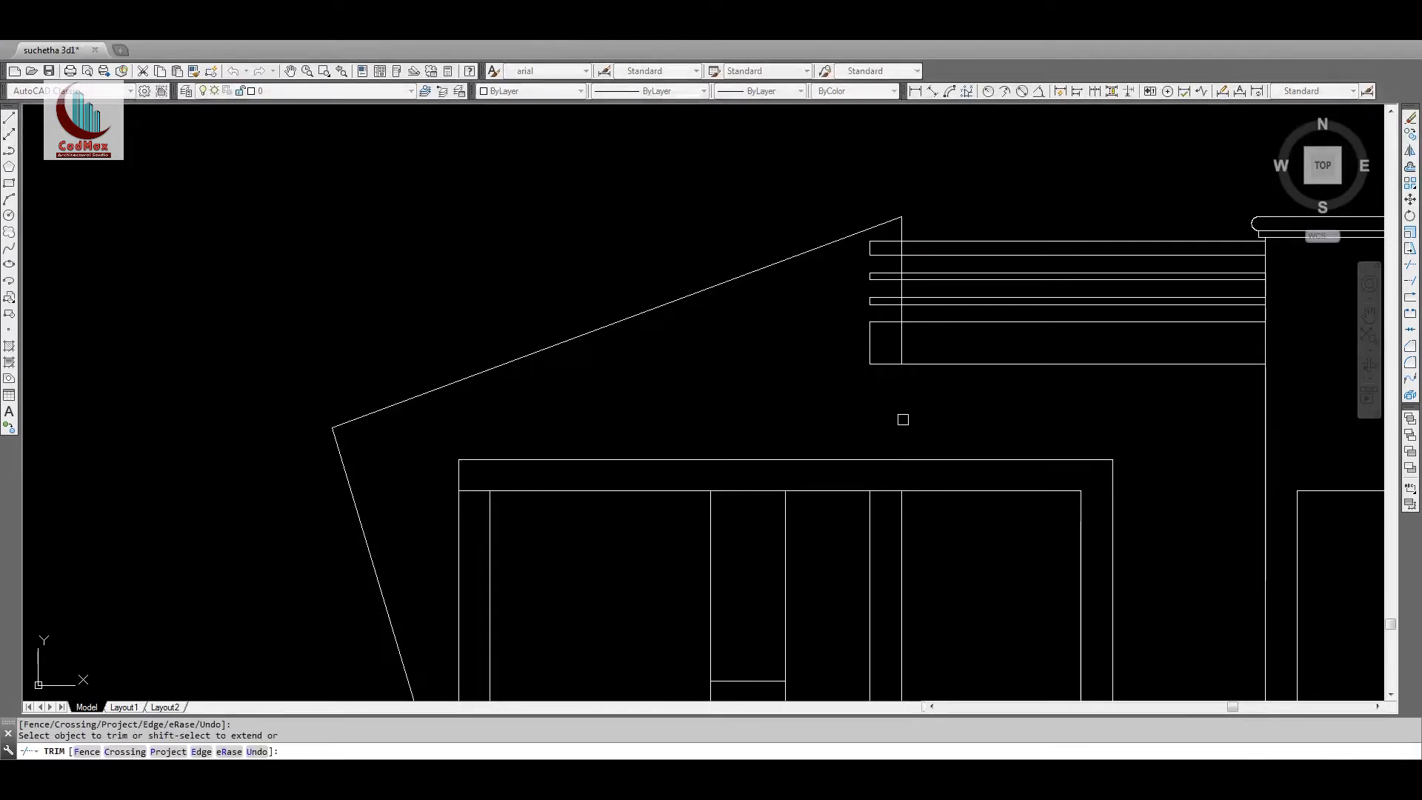
scroll(905, 349, "down", 6)
scroll(912, 391, "up", 5)
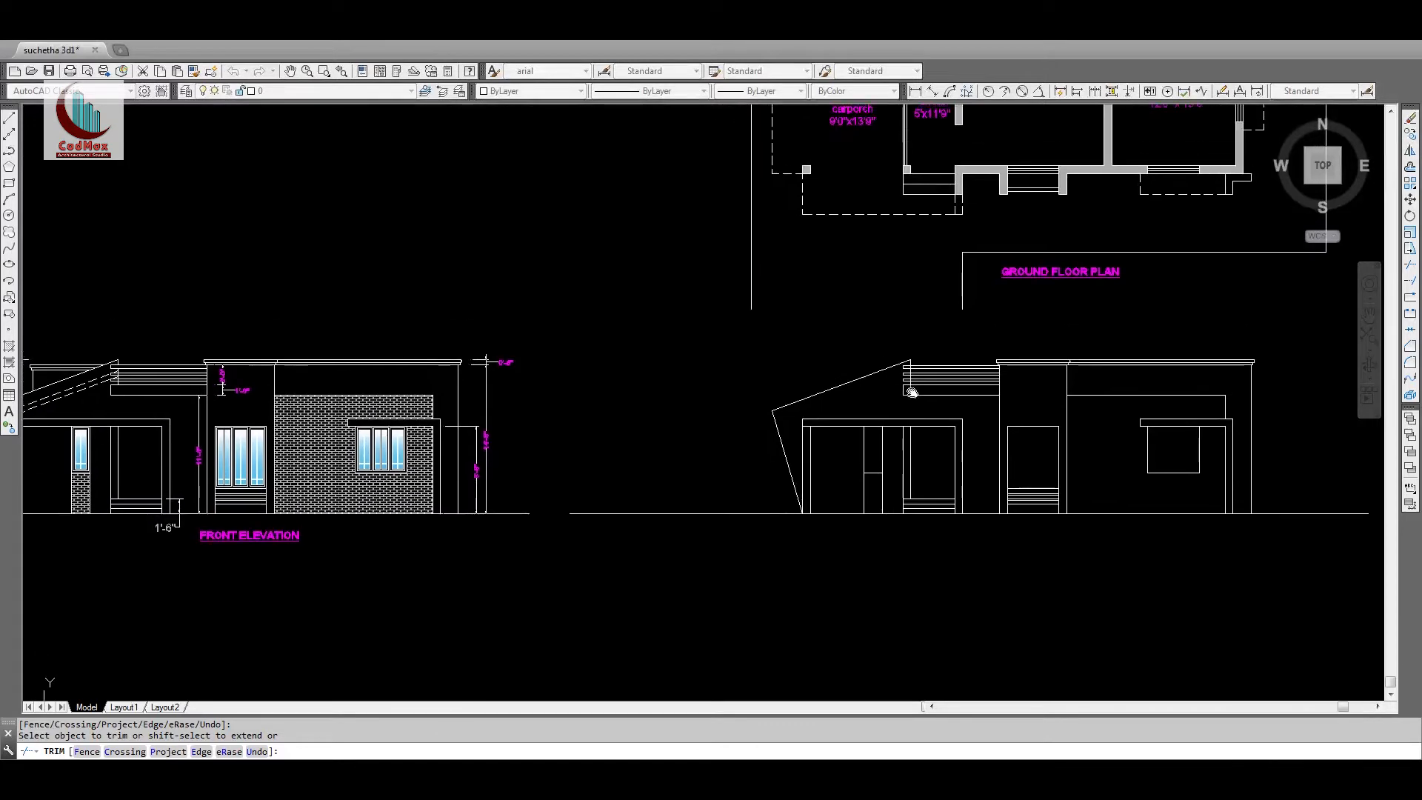
scroll(901, 386, "up", 4)
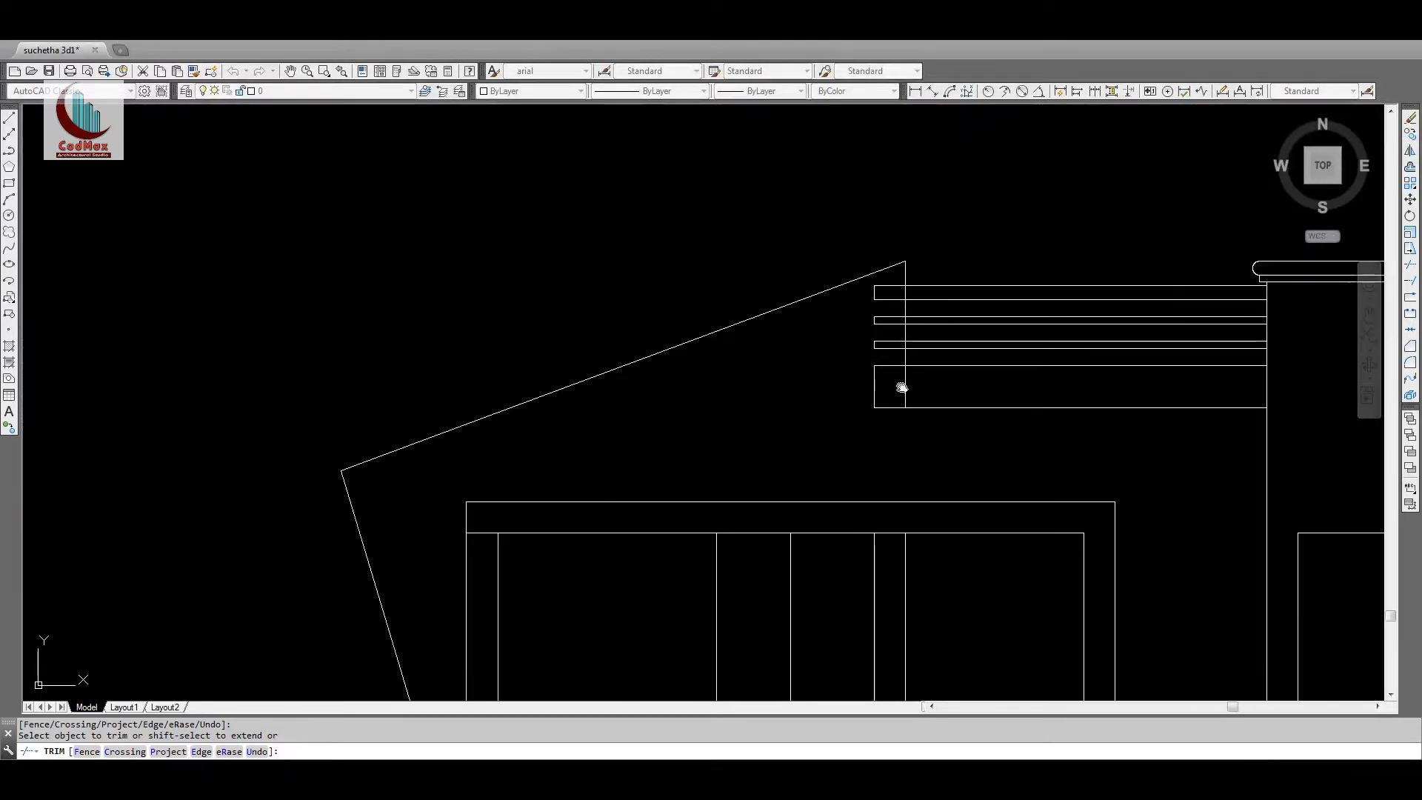
scroll(911, 325, "up", 3)
mouse_move(871, 303)
middle_mouse_down()
mouse_move(898, 479)
mouse_move(898, 416)
middle_mouse_up()
left_click(894, 257)
key("Return")
Step: Examine the sloping roof's dashed lines and where they meet the inclined wall in the reference elevation
type("z")
key("Return")
key("Return")
left_click_drag(955, 270, 900, 663)
left_click_drag(874, 352, 842, 481)
key("Escape")
middle_click_drag(600, 465, 918, 266)
type("z")
key("Escape")
type("z")
key("Return")
key("Return")
left_click_drag(400, 266, 367, 393)
mouse_move(367, 392)
middle_mouse_down()
mouse_move(1152, 395)
mouse_move(879, 390)
middle_mouse_up()
key("Escape")
key("Escape")
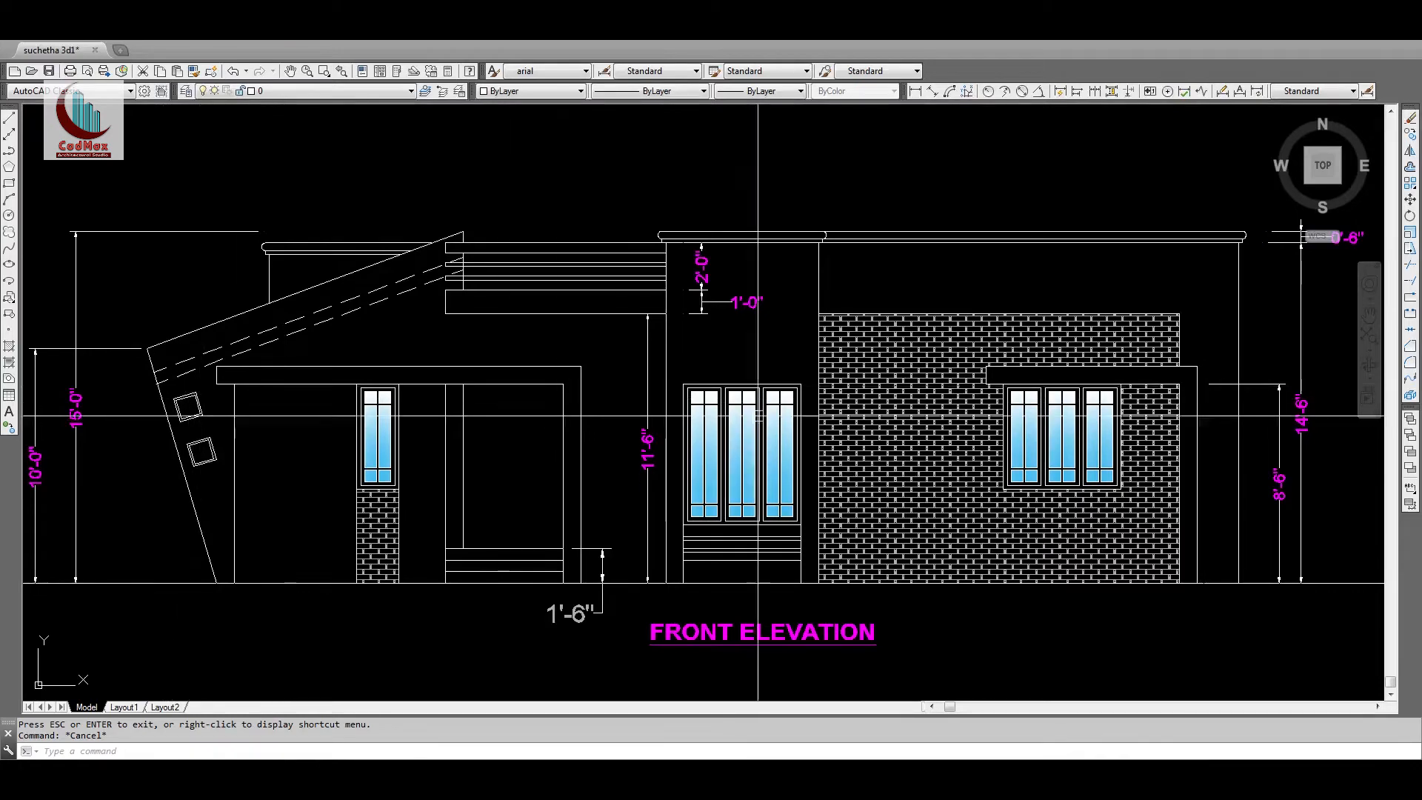
left_click(1257, 386)
key("Escape")
Step: Draw a horizontal guide line from the canopy's lower outer corner out across the inclined wall line
middle_click_drag(1086, 389, 30, 405)
type("l")
key("Return")
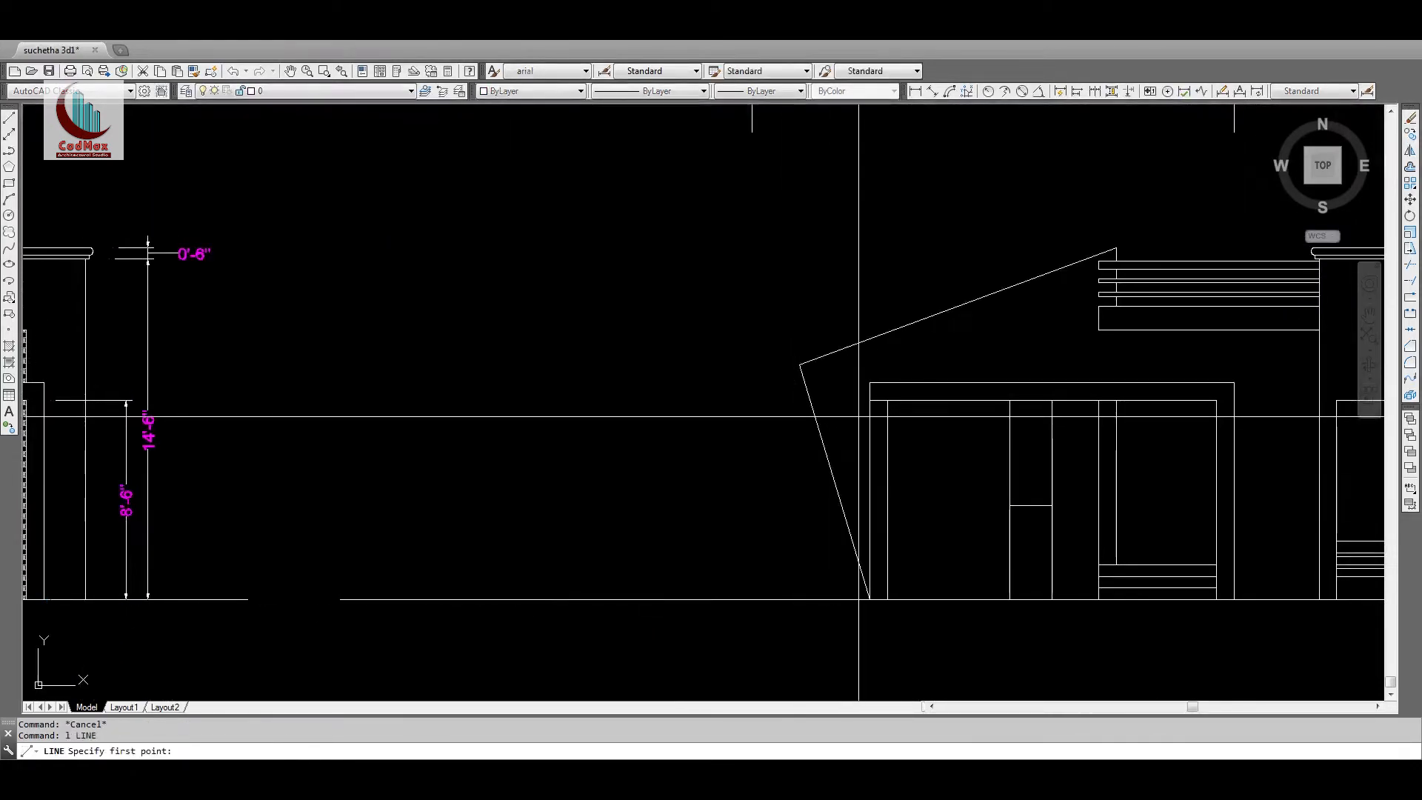
left_click(868, 406)
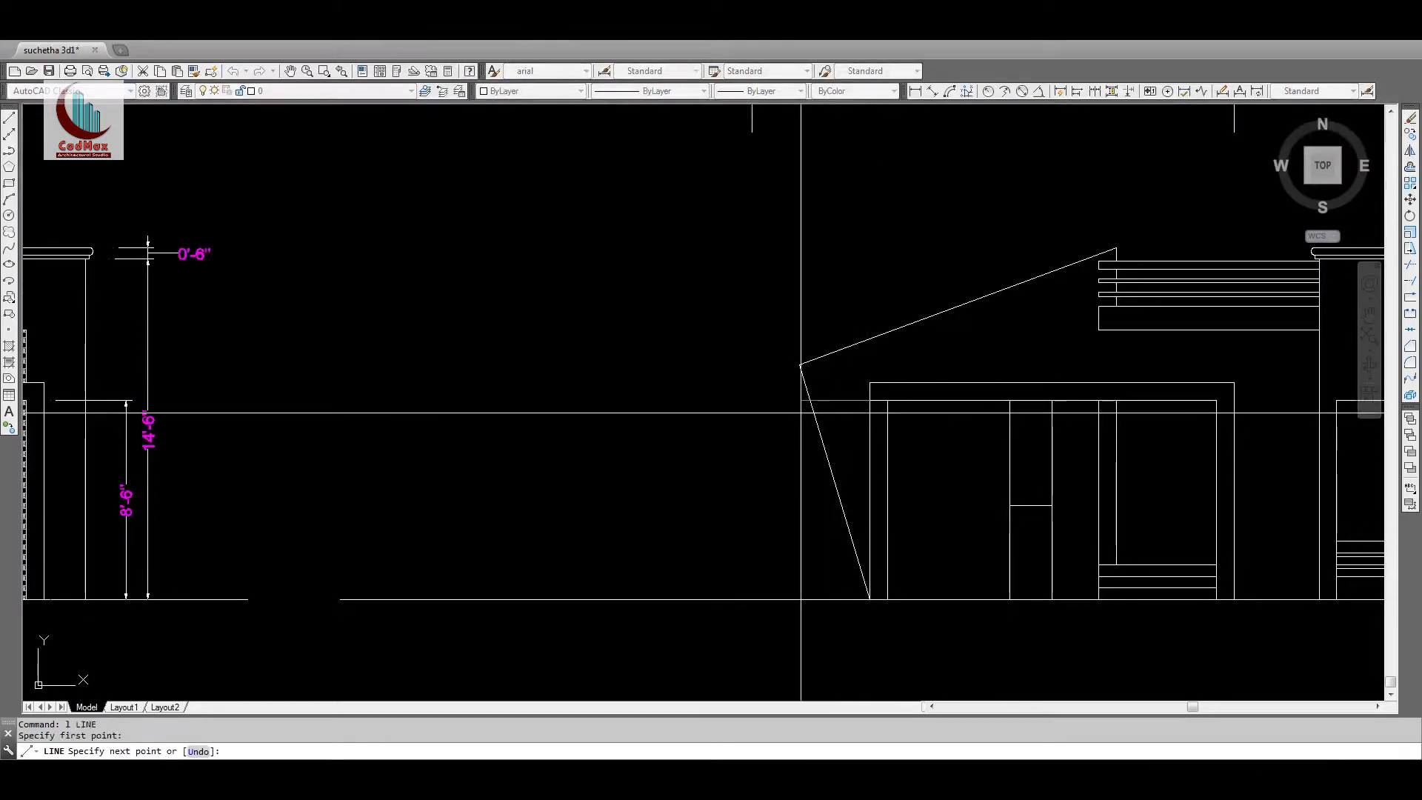
key("Escape")
Step: Copy the sloping roof line from the inclined wall's top to the guide line's intersection with that wall
type("co")
key("Return")
left_click(806, 363)
key("Return")
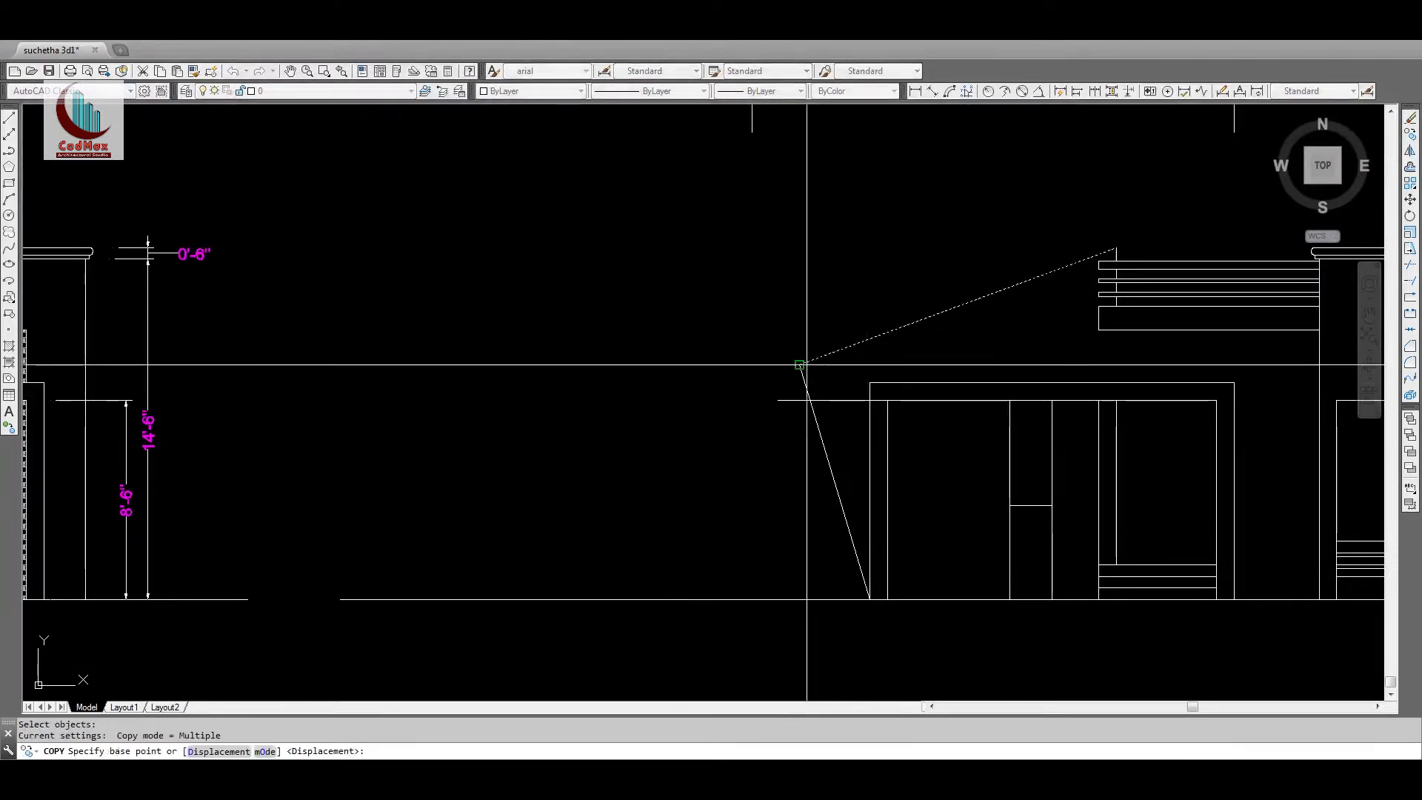
left_click(809, 400)
key("Escape")
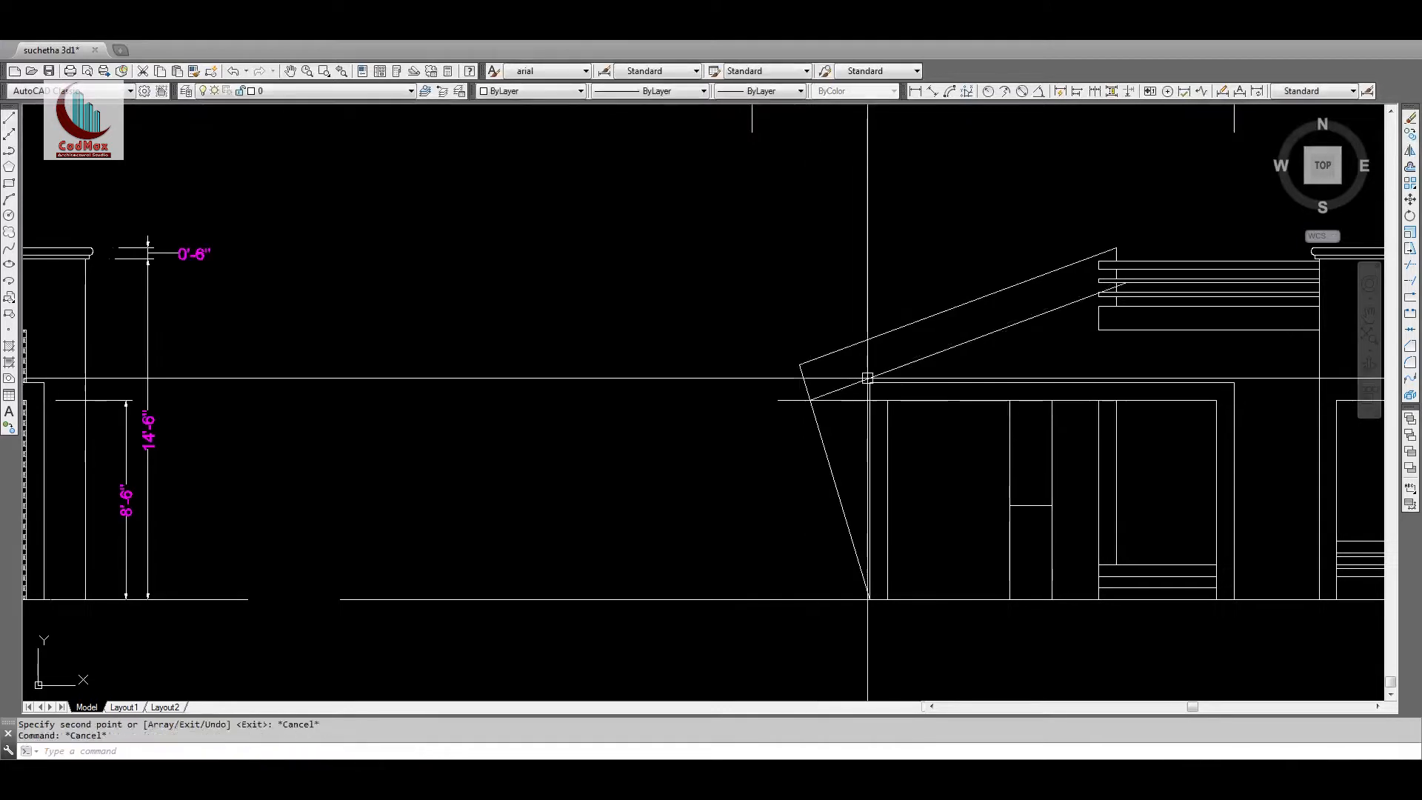
Step: Offset the copied sloping line 6 inches upward and erase the horizontal guide line
type("6")
key("Return")
left_click(900, 368)
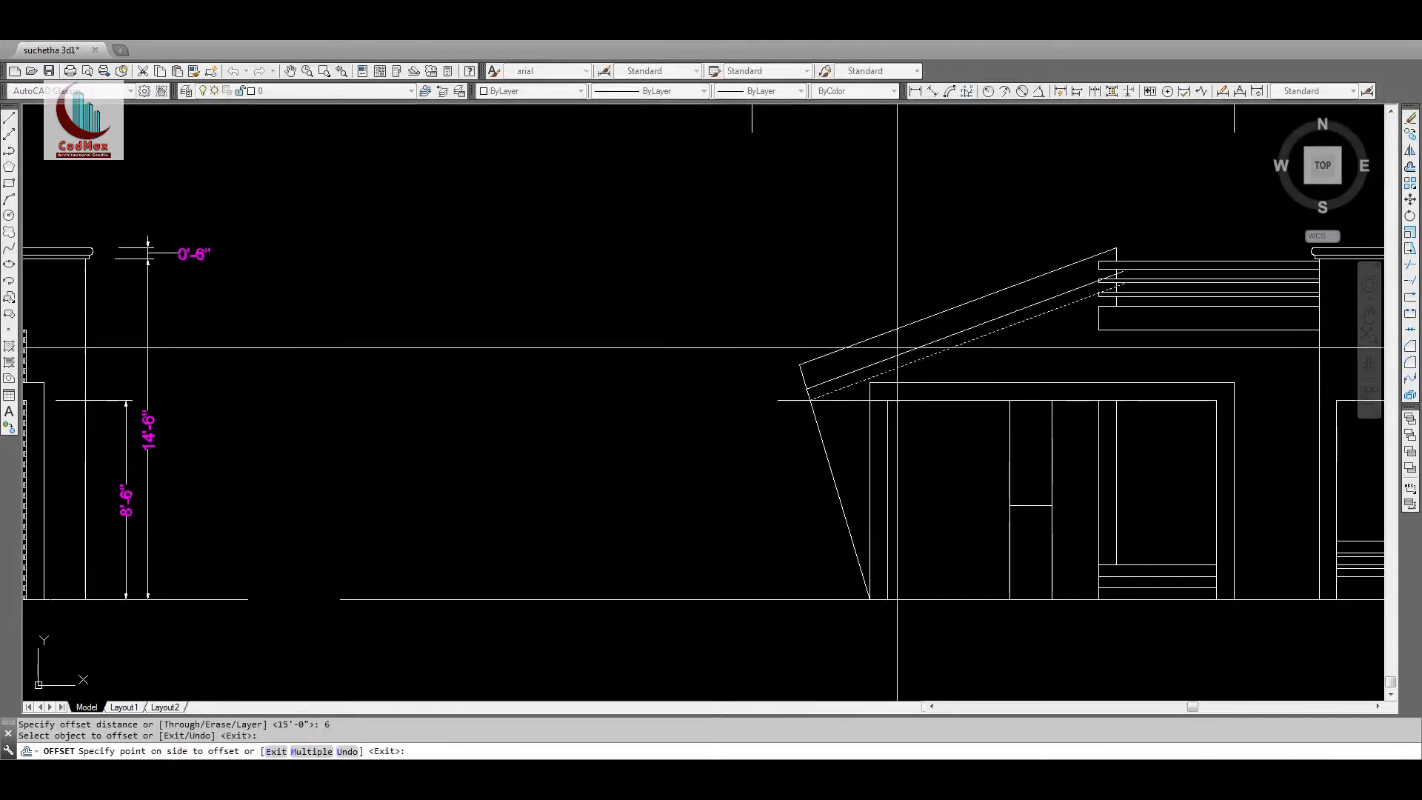
left_click(895, 346)
key("Return")
type("e")
key("Return")
key("Return")
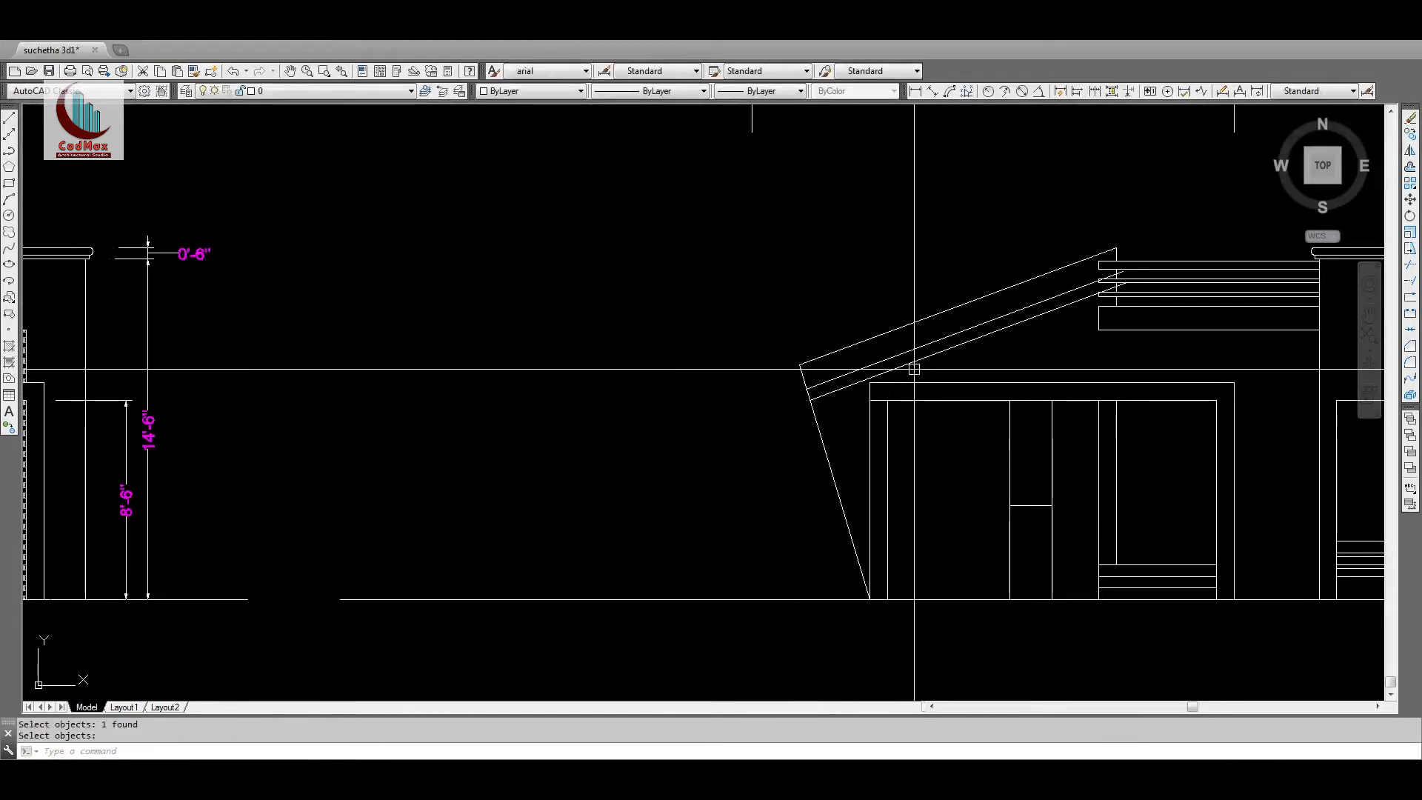
Step: Set the linetype of the two lower sloping lines to HIDDEN
left_click(914, 363)
left_click(916, 348)
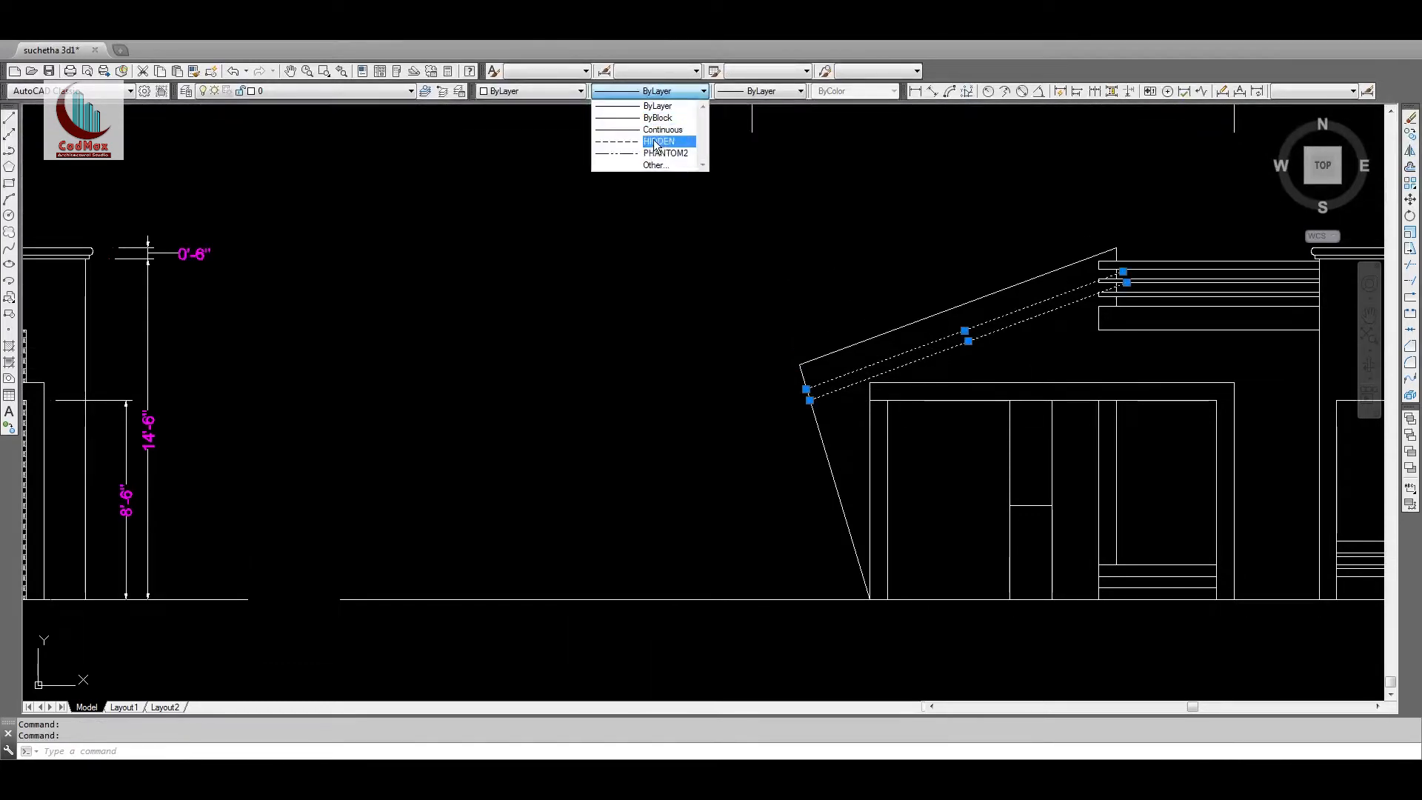
left_click(667, 153)
key("Escape")
key("Escape")
Step: Trim the ends of the two dashed sloping lines that extend past the vertical line at the roof bars
type("z")
key("Return")
left_click(1006, 252)
left_click(1213, 326)
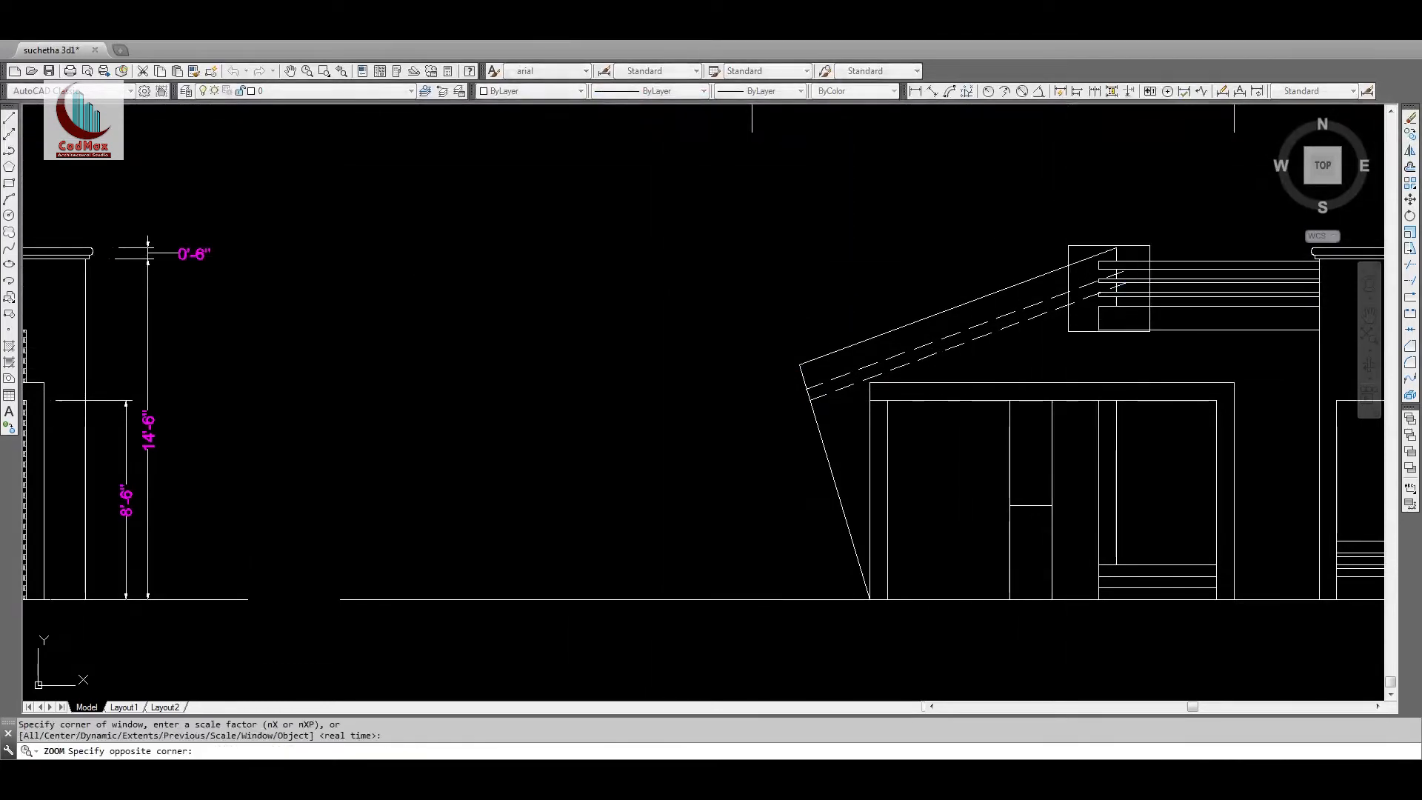
type("tr")
key("Return")
key("Return")
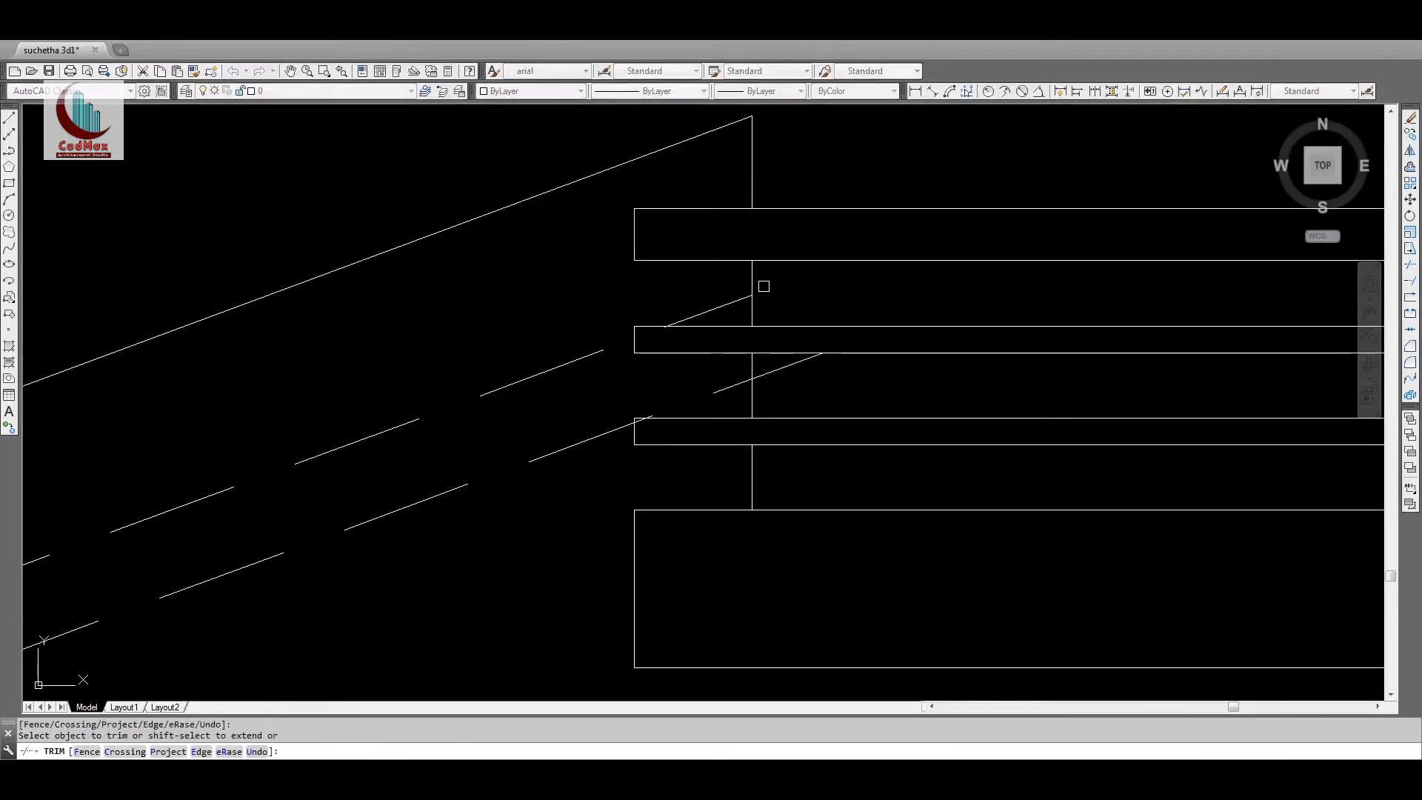
key("Return")
Step: Erase the vertical line running from the carport canopy's outer end down to the ground
type("z")
key("Return")
key("Return")
left_click_drag(804, 237, 814, 630)
left_click_drag(755, 229, 740, 652)
key("Escape")
middle_click_drag(609, 483, 601, 478)
scroll(726, 441, "up", 3)
type("e")
key("Return")
scroll(485, 532, "down", 3)
middle_click_drag(513, 493, 636, 383)
left_click(557, 451)
key("Return")
Step: Examine the two small framed squares along the inclined wall in the reference elevation
middle_click_drag(535, 449, 1295, 417)
type("z")
key("Return")
key("Return")
left_click_drag(1111, 533, 1096, 296)
key("Escape")
middle_click_drag(1037, 400, 1201, 391)
middle_click_drag(273, 376, 730, 390)
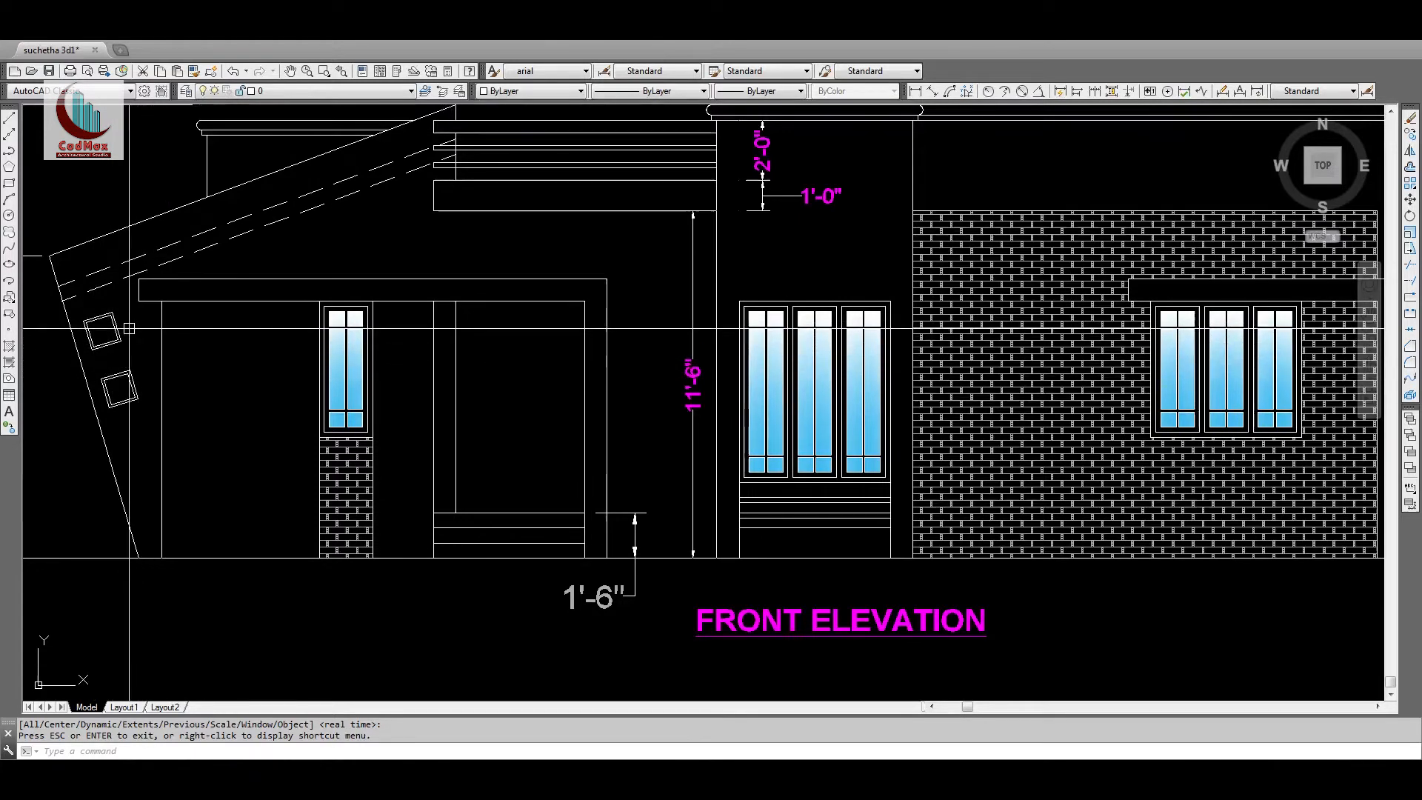
Step: Draw a 1' by 1' square in the empty space outside the new elevation's inclined wall
middle_click_drag(1274, 391, 122, 420)
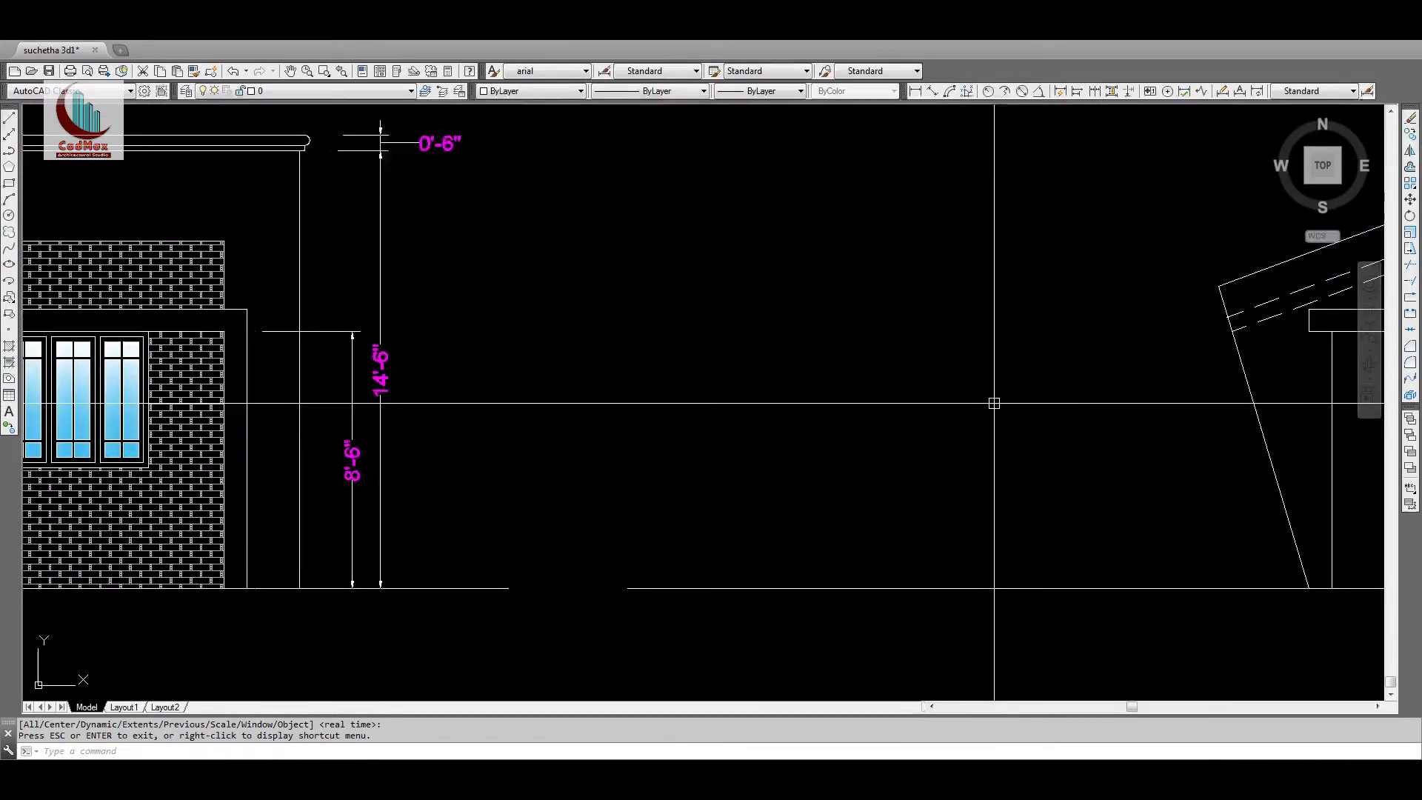
middle_click_drag(1028, 397, 402, 406)
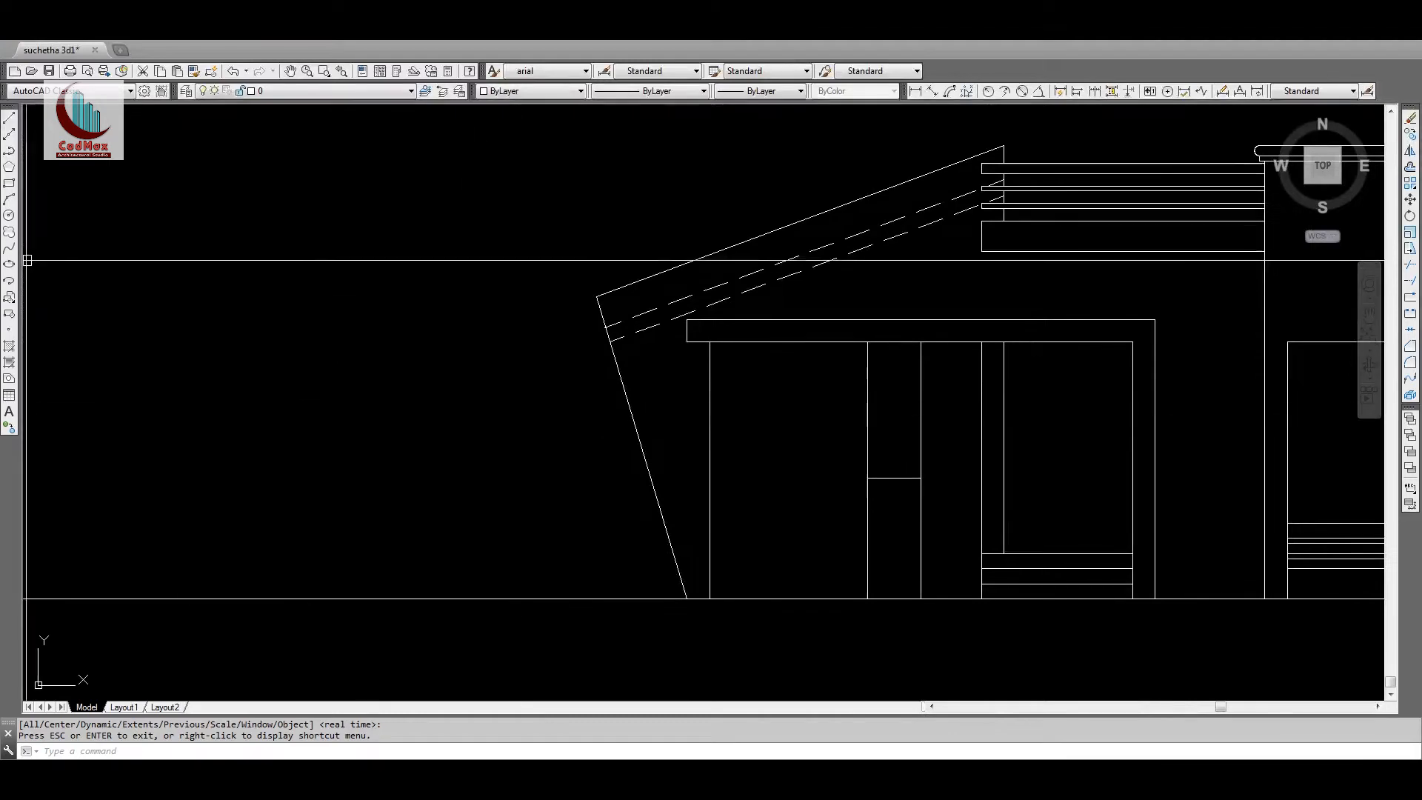
left_click(9, 184)
left_click(398, 448)
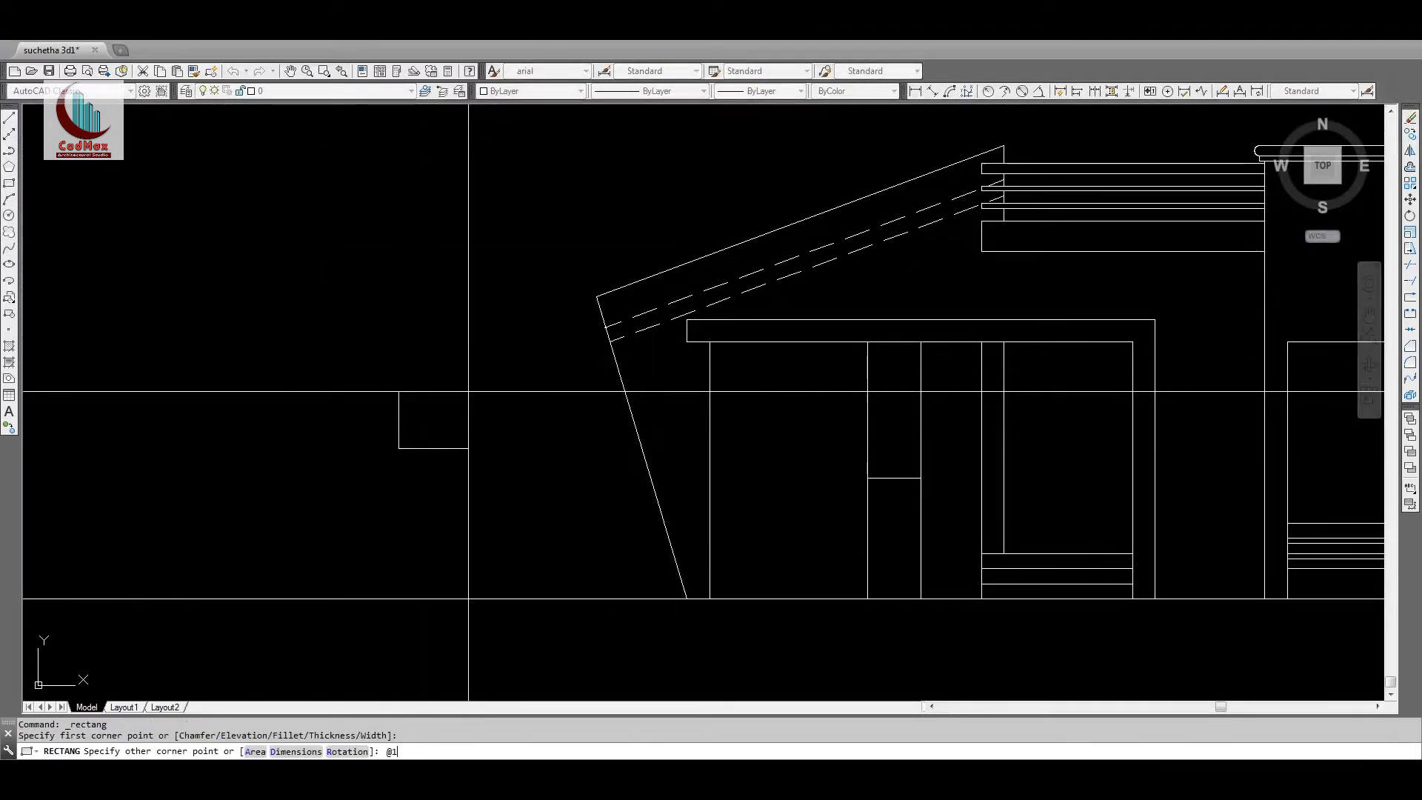
type("@1',1'")
key("Return")
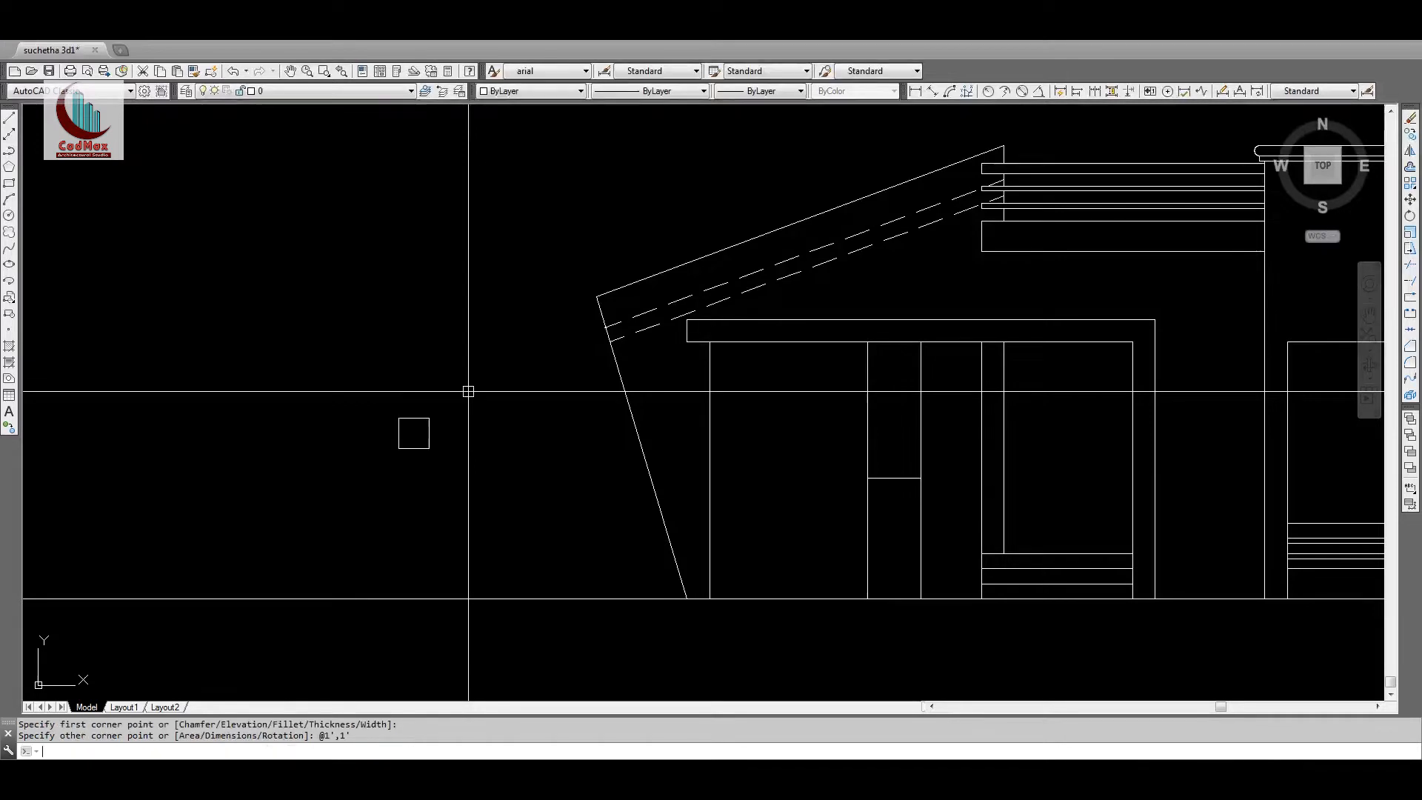
Step: Offset the square 1 inch inward to form its frame
type("o")
key("Return")
type("1")
key("Return")
left_click(415, 423)
left_click(413, 435)
key("Return")
Step: Align the framed square to the inclined wall line, placing its lower corner at the foot of the wall without scaling
type("z")
key("Return")
left_click(304, 241)
left_click(746, 624)
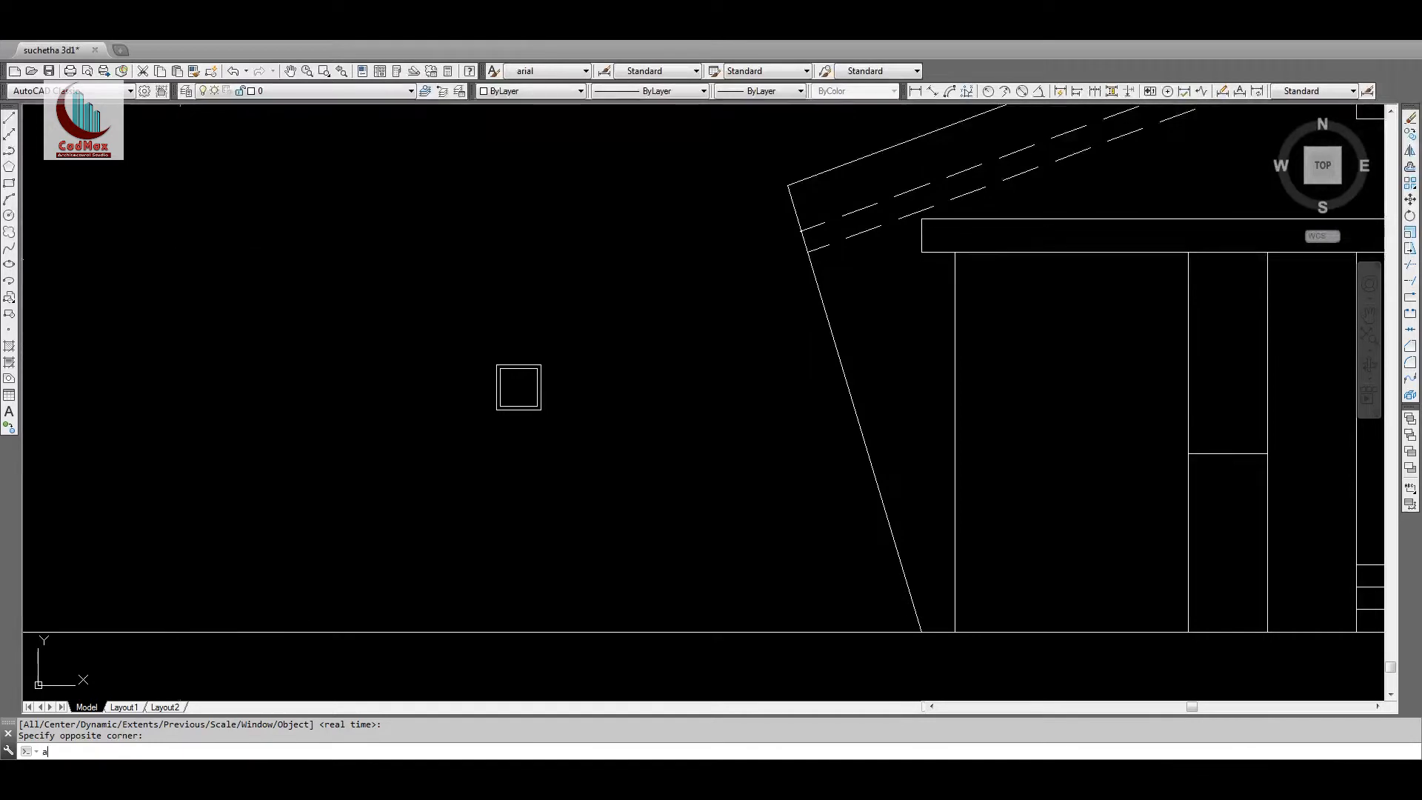
key("Return")
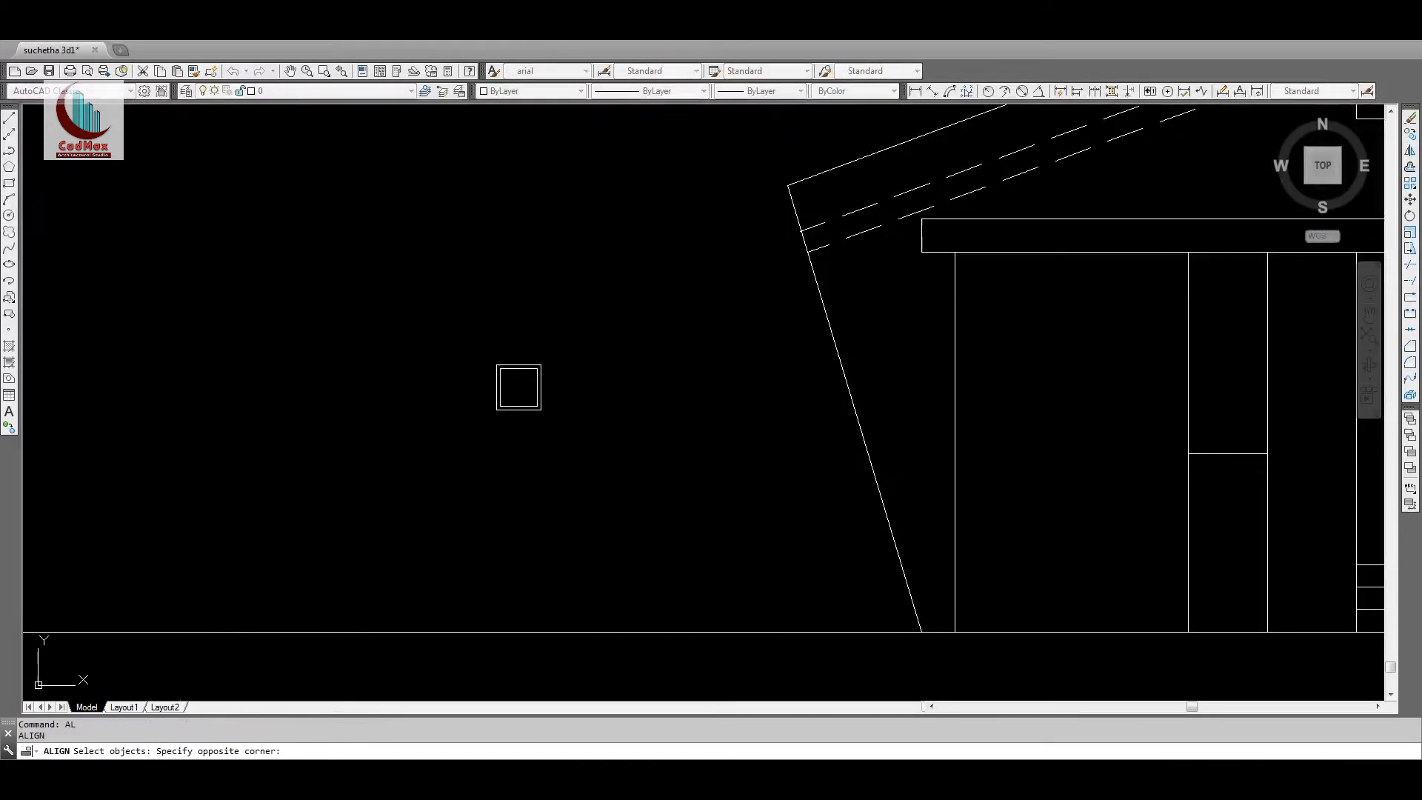
left_click(577, 439)
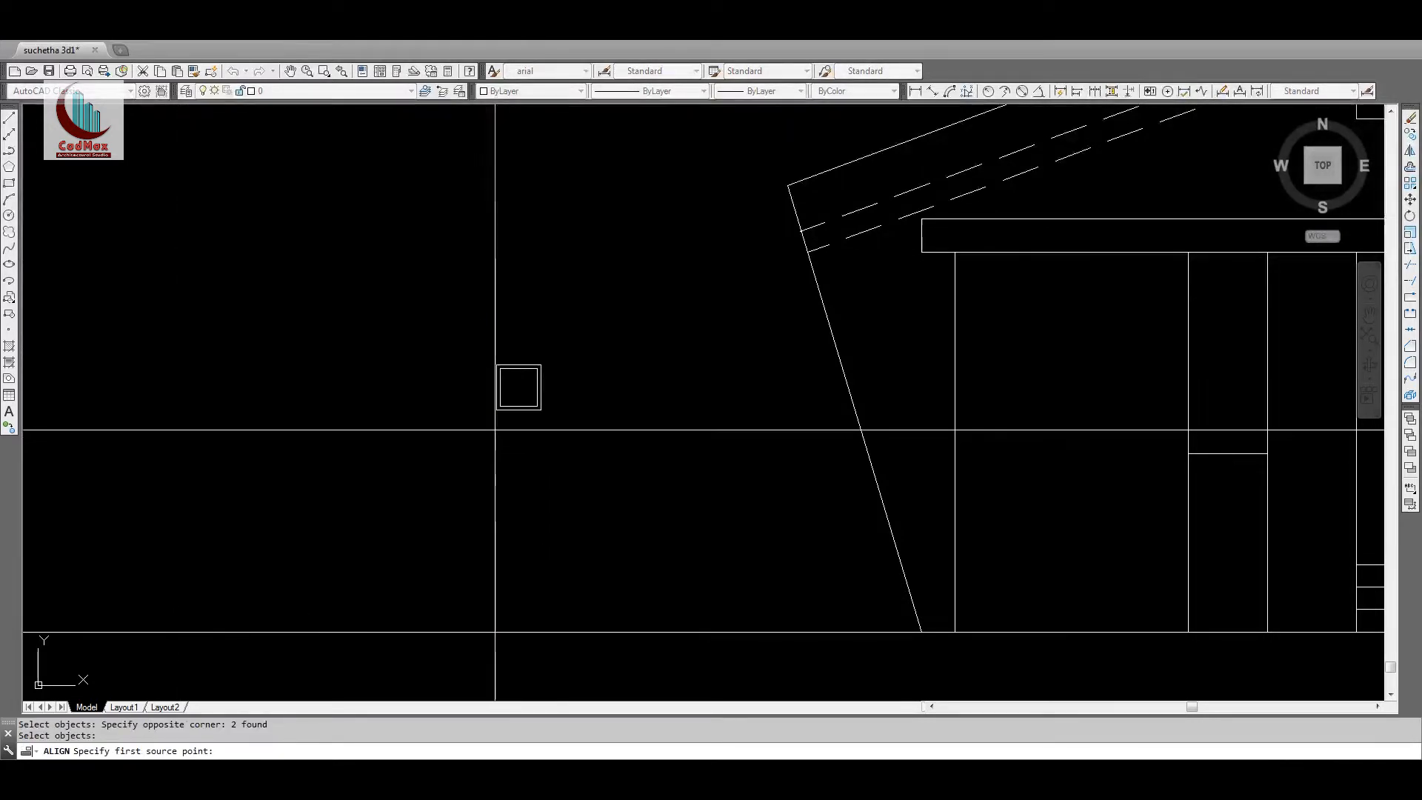
left_click(493, 407)
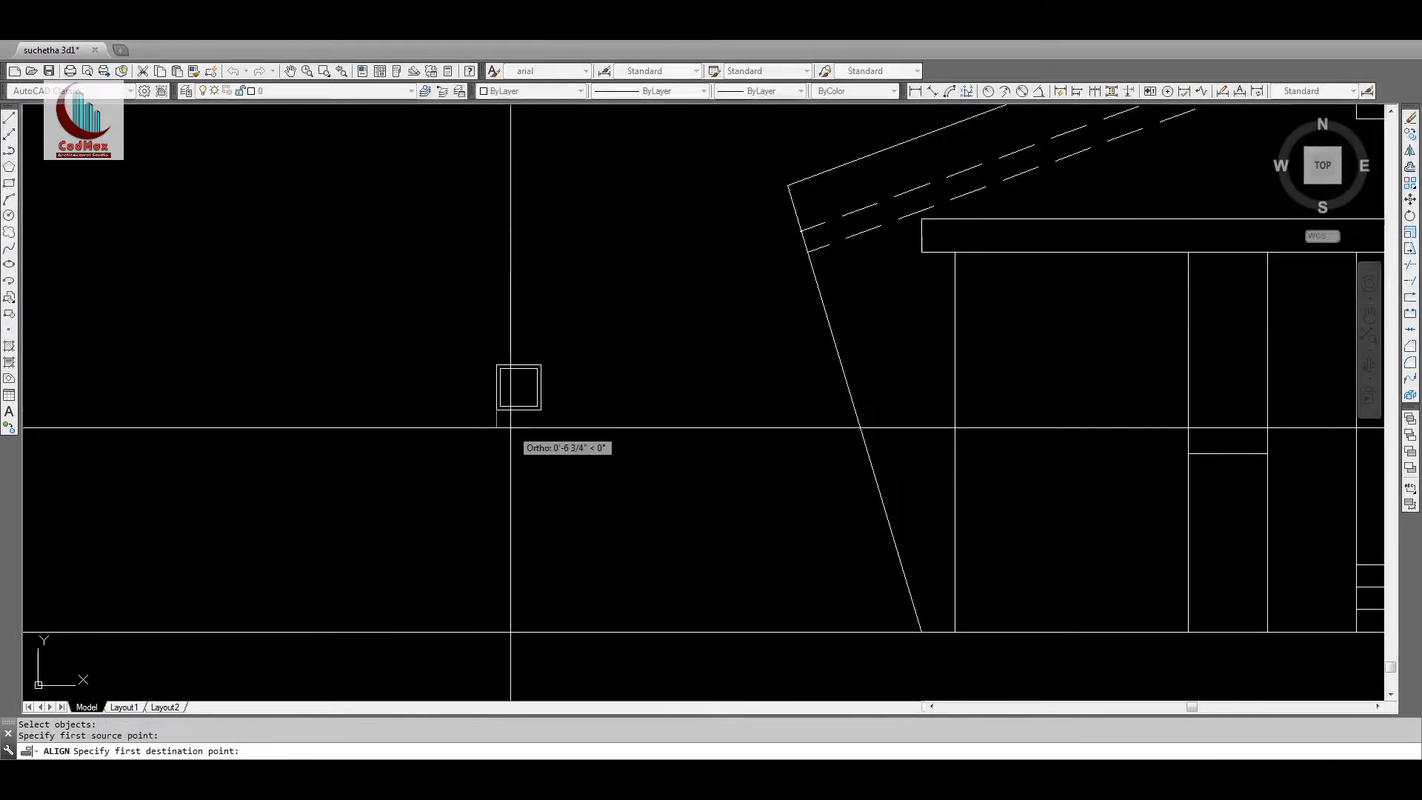
left_click(911, 631)
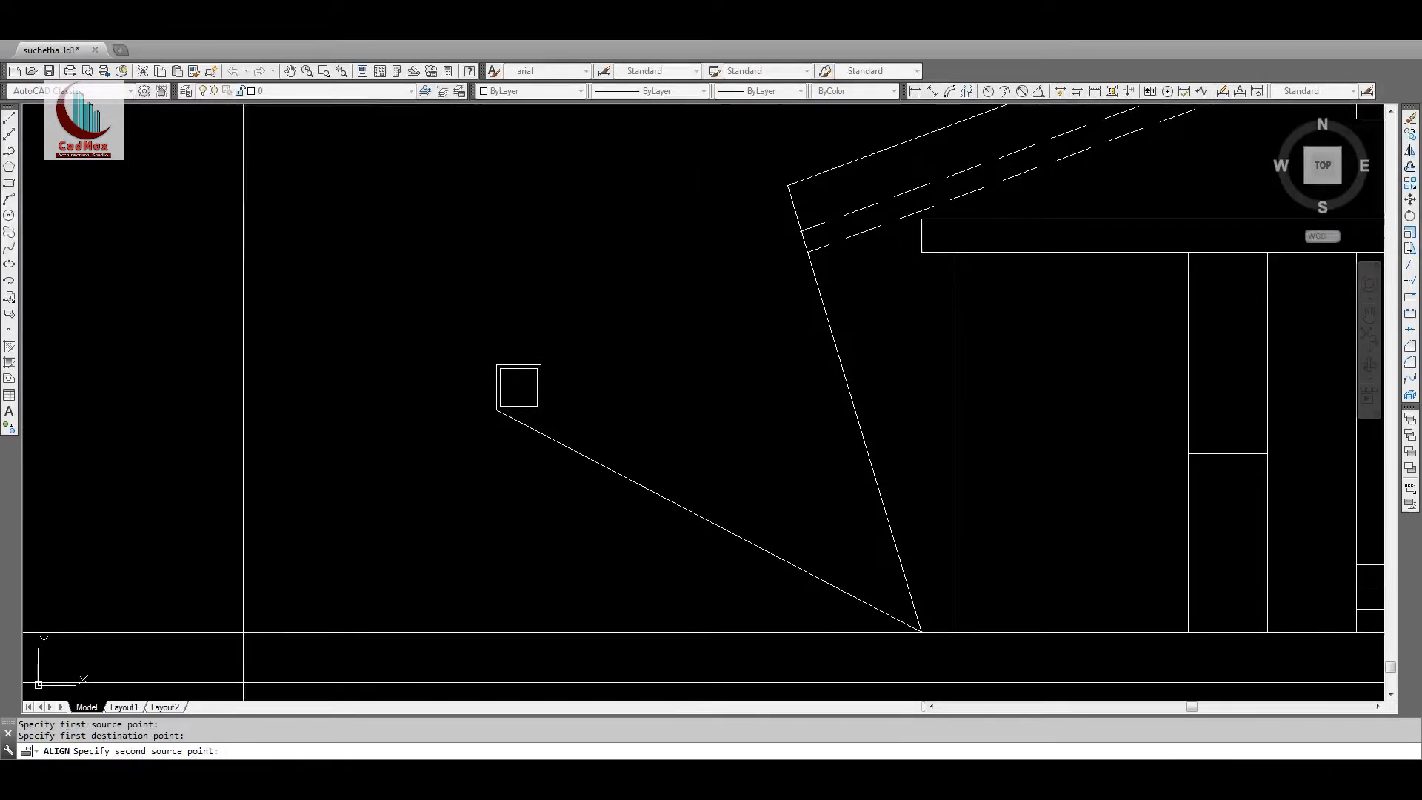
left_click(496, 365)
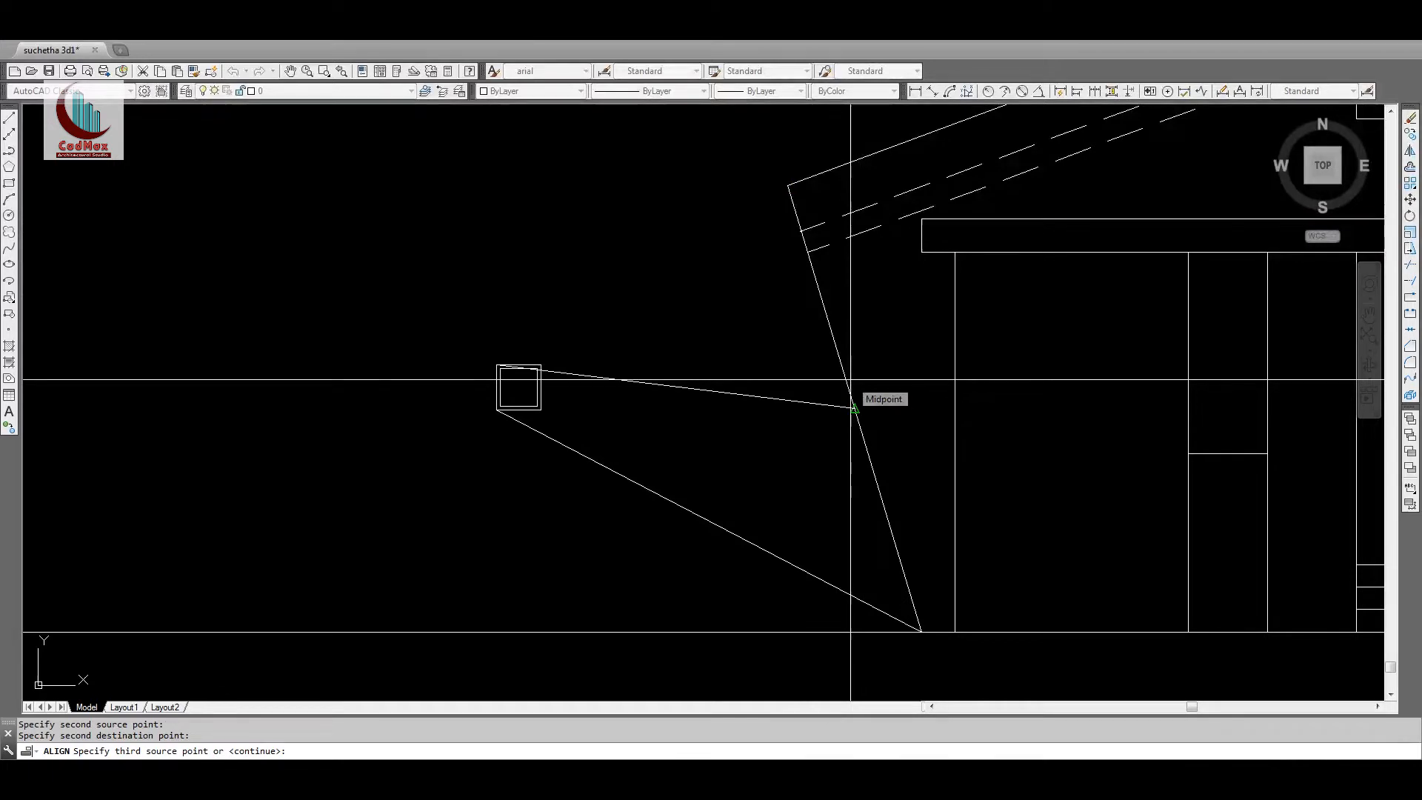
key("Return")
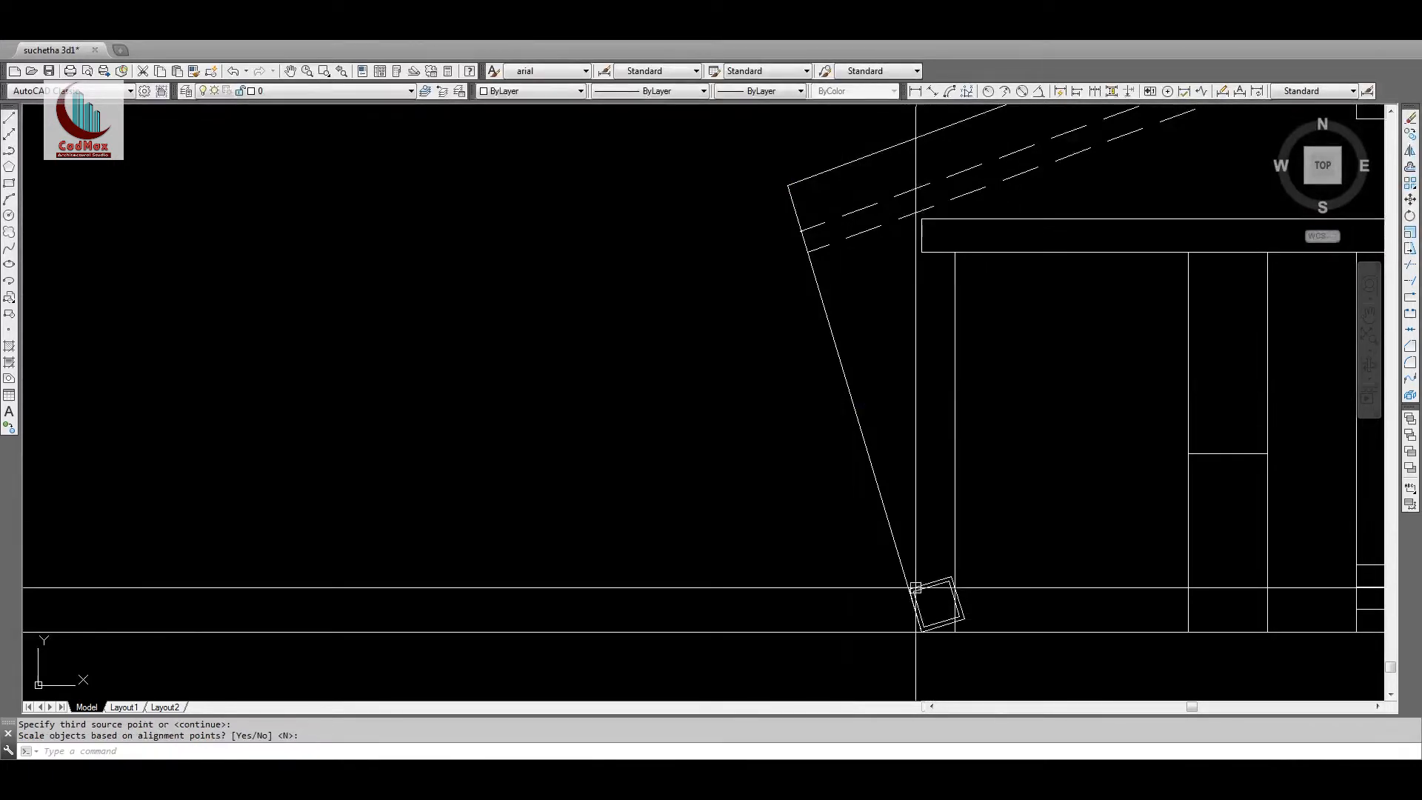
Step: Examine the position of the two framed squares along the inclined wall in the reference elevation
type("z")
key("Return")
key("Return")
left_click_drag(800, 267, 686, 467)
key("Escape")
middle_click_drag(736, 454, 1355, 437)
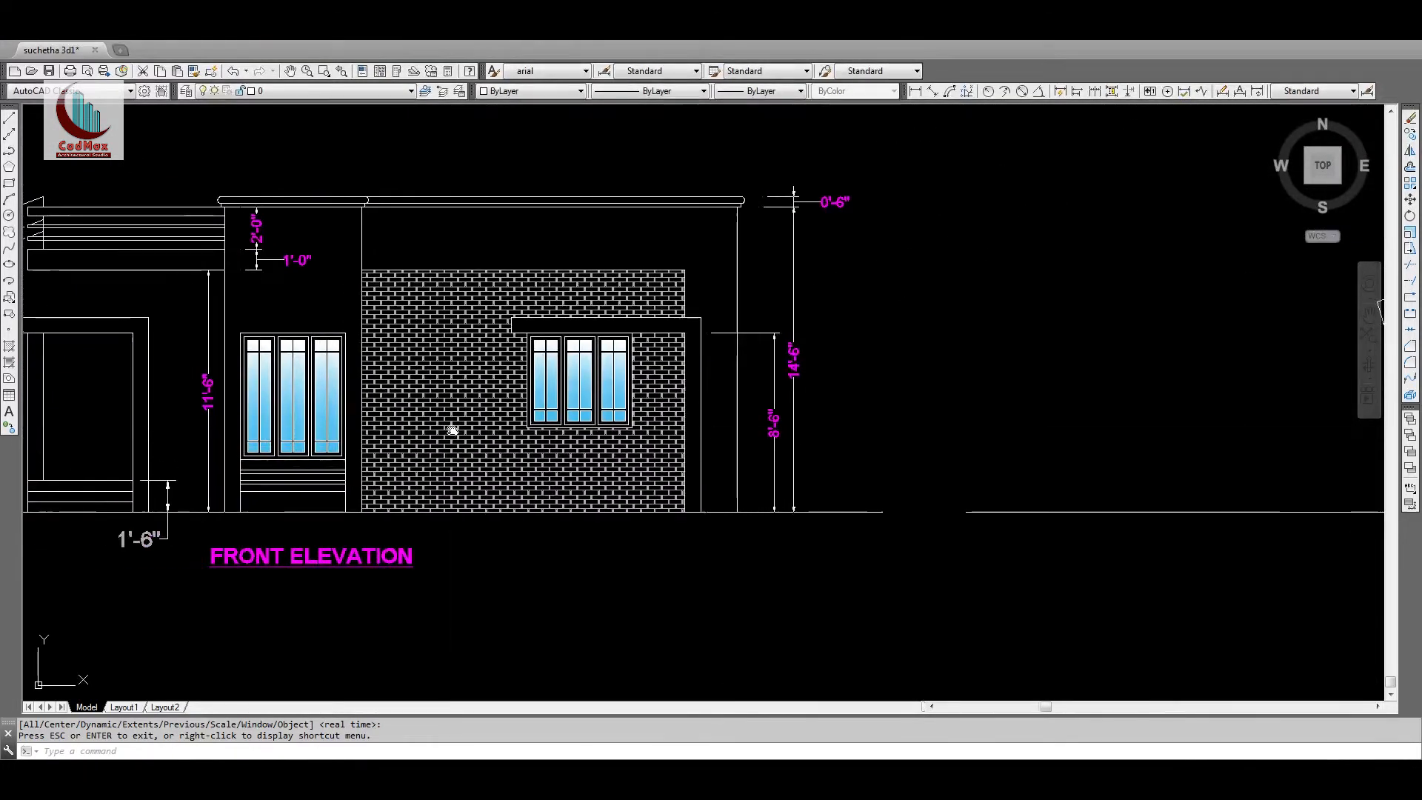
middle_click_drag(451, 429, 867, 427)
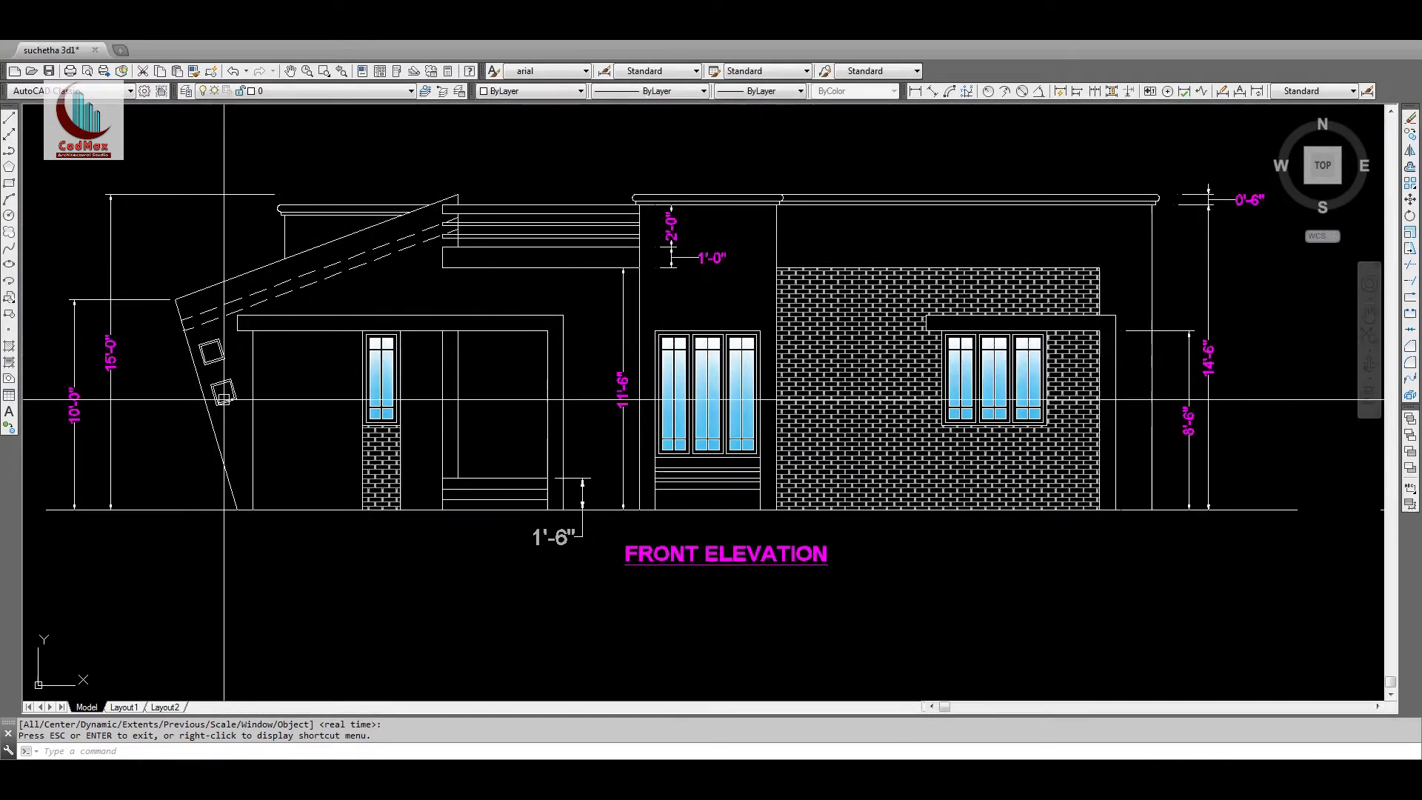
middle_click_drag(1111, 444, 397, 455)
scroll(396, 455, "down", 5)
mouse_move(502, 259)
middle_mouse_down()
mouse_move(663, 441)
mouse_move(663, 460)
middle_mouse_up()
type("o")
key("Return")
key("Escape")
key("Escape")
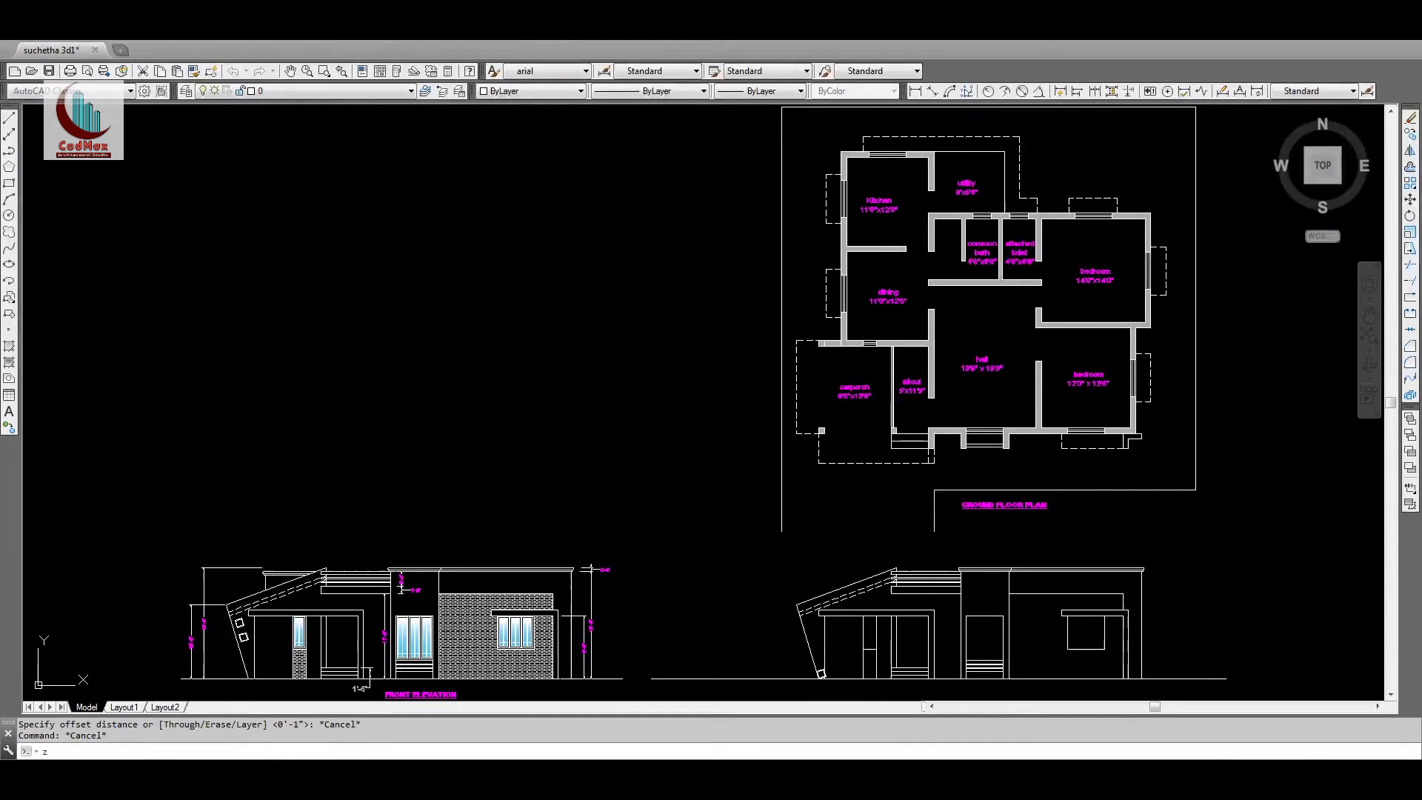
Step: Offset the new elevation's ground line 8' upward as a height guide
type("o")
key("Return")
type("8'")
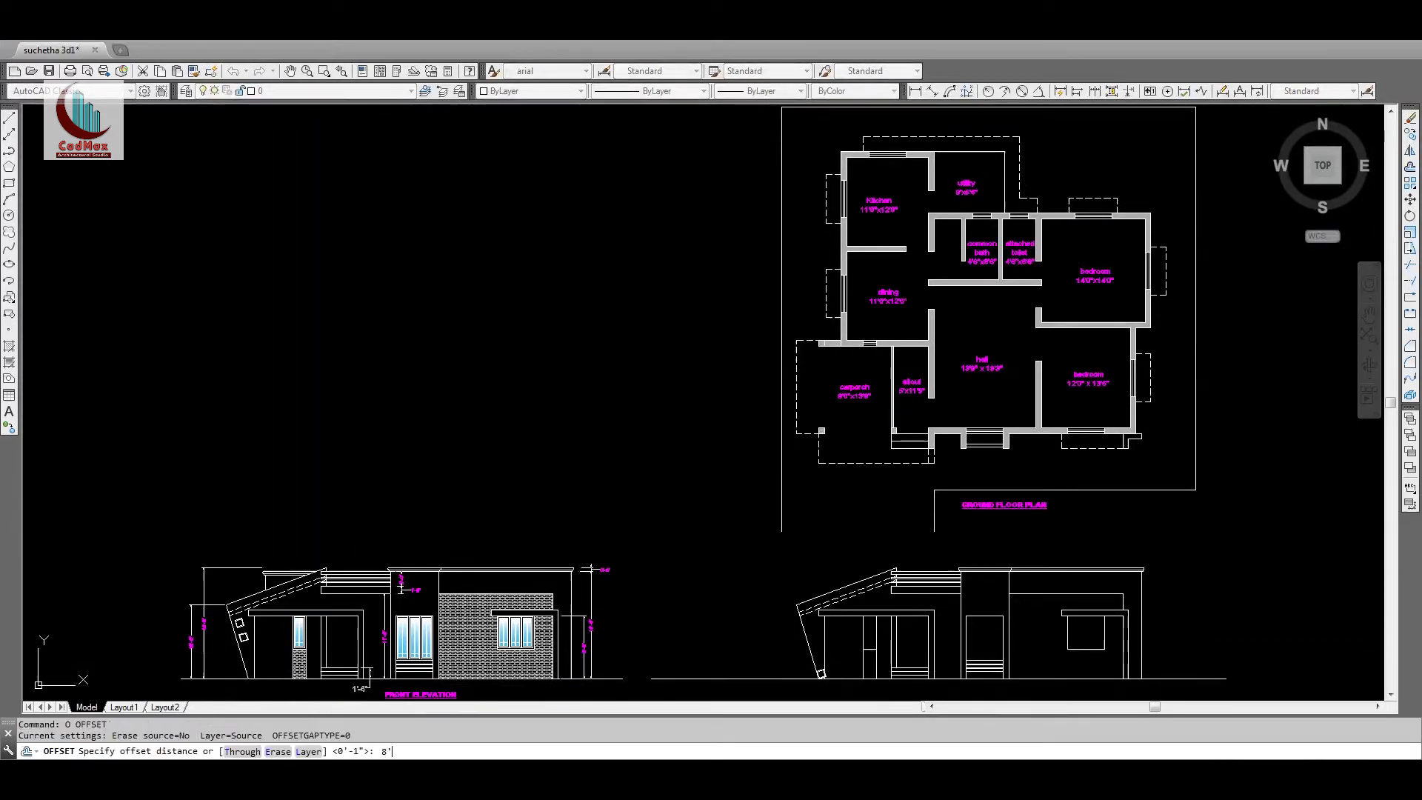
left_click(793, 679)
left_click(791, 651)
key("Return")
Step: Move the framed square by its upper corner to where the 8' guide line crosses the inclined wall
type("z")
key("Return")
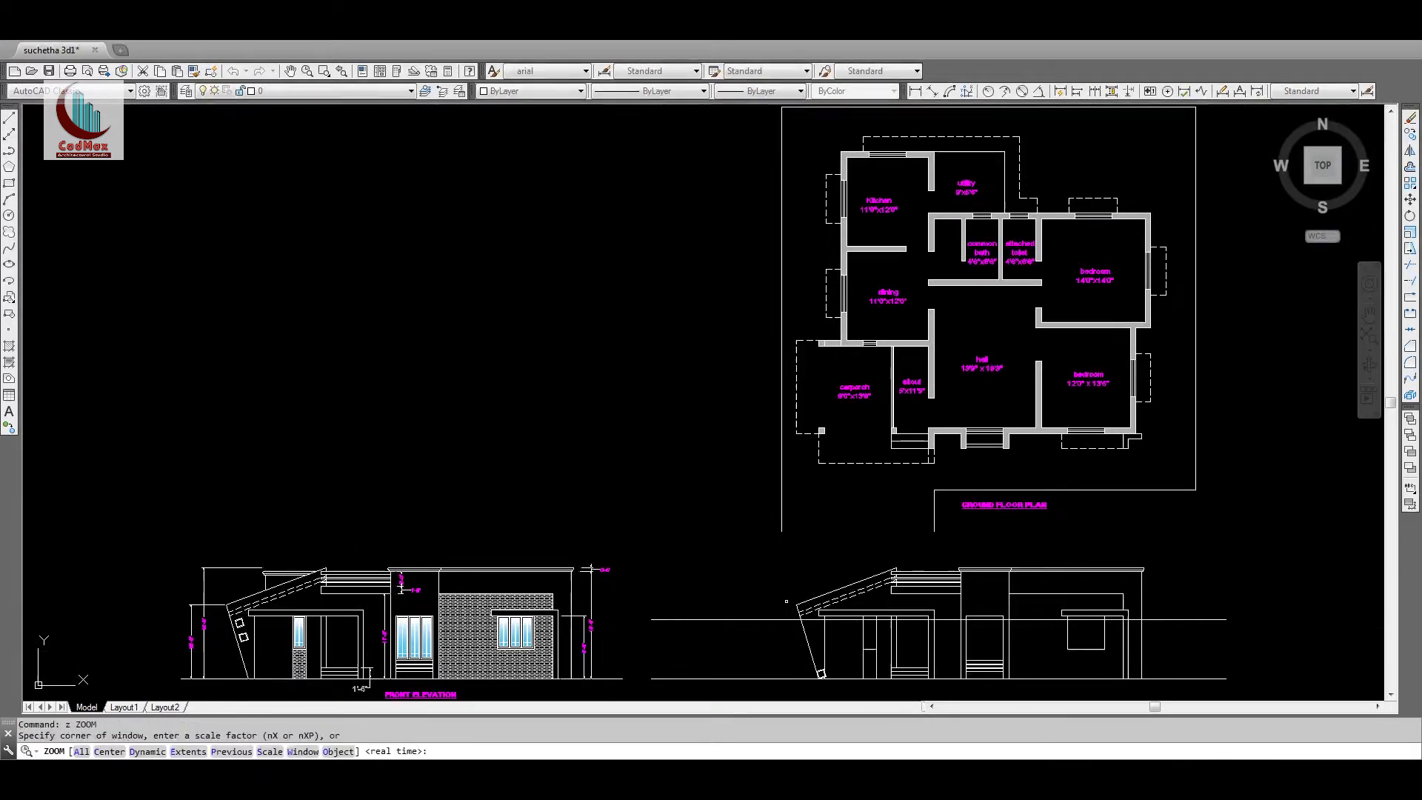
left_click(911, 691)
left_click(647, 448)
type("m")
key("Return")
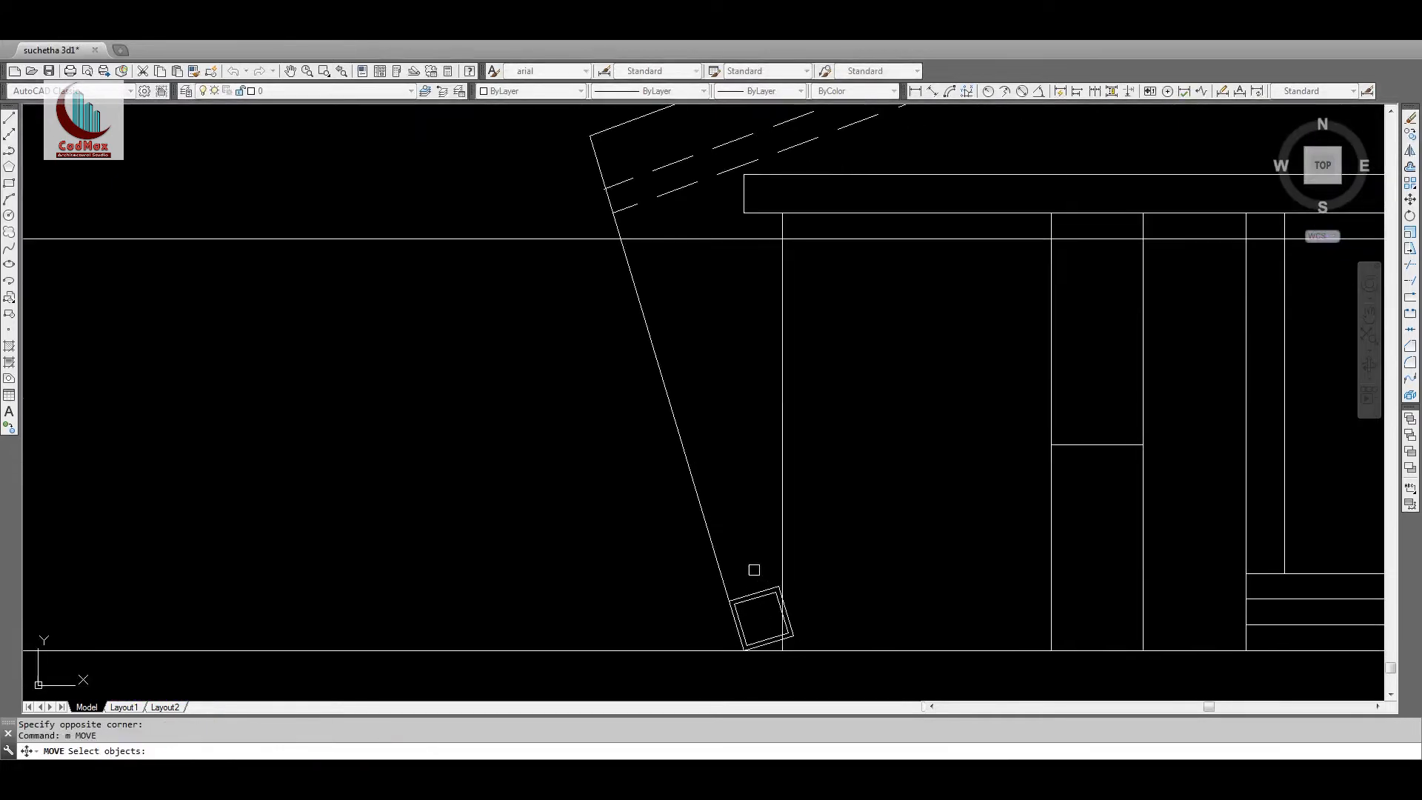
key("Return")
left_click(731, 599)
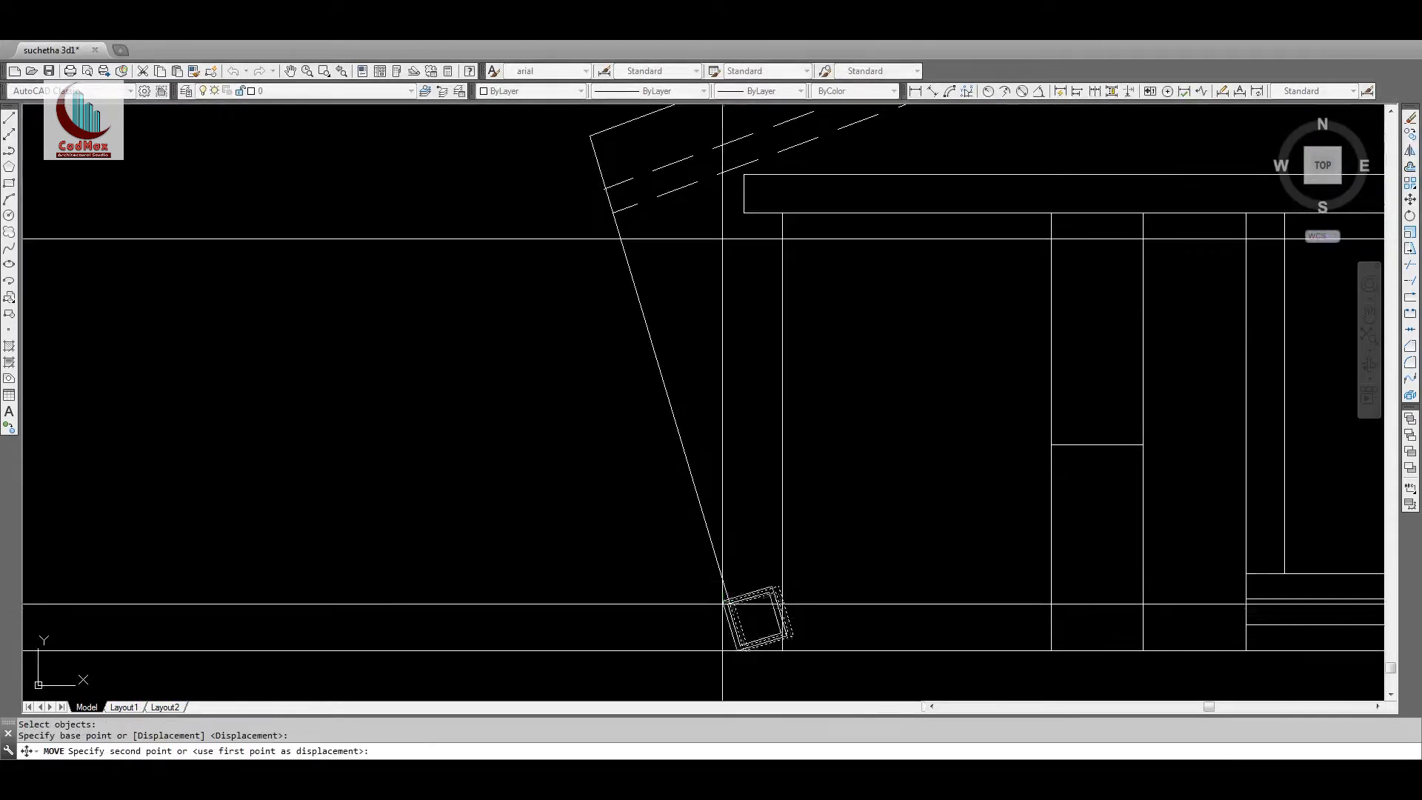
left_click(621, 239)
key("Escape")
key("Escape")
middle_click_drag(617, 327, 584, 460)
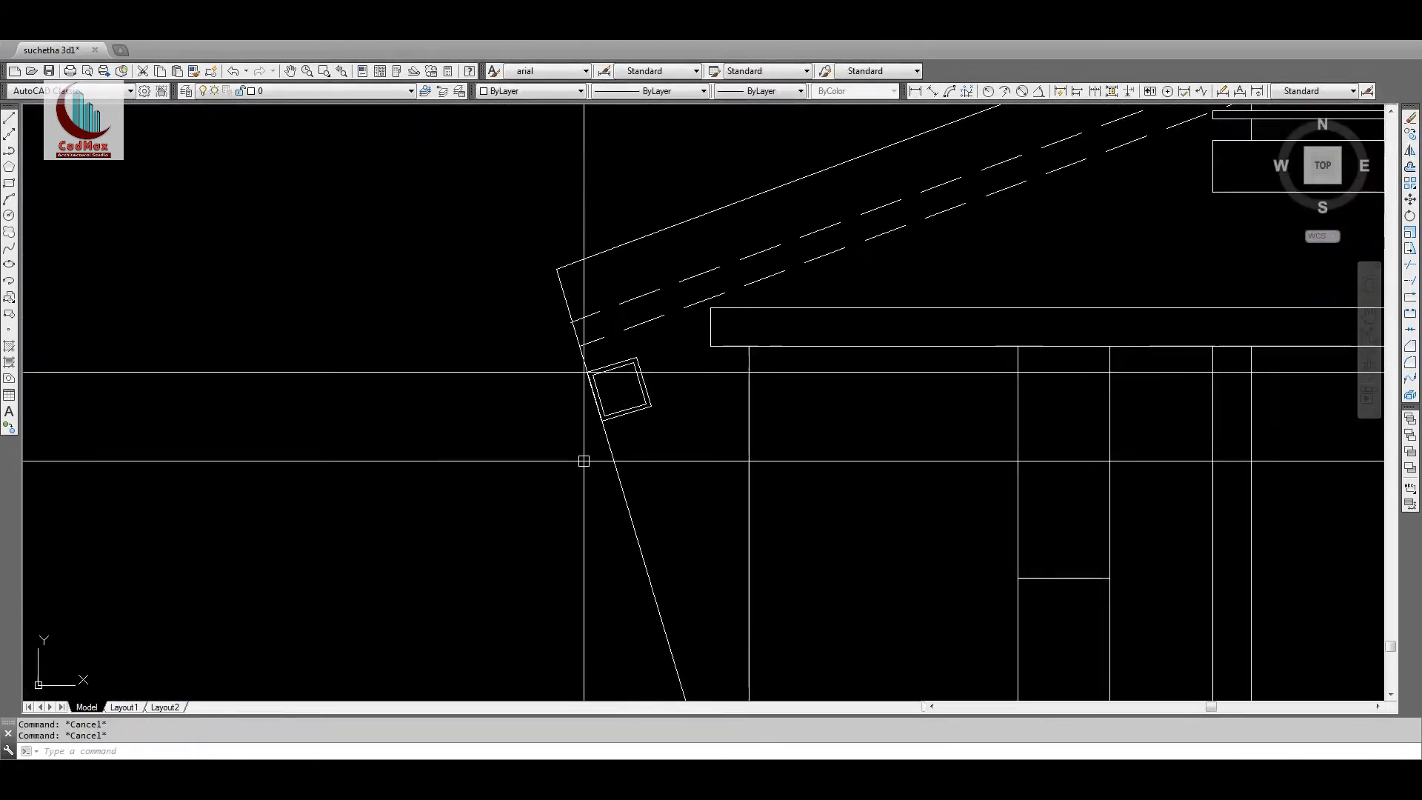
Step: Offset the inclined wall line 4 inches toward the house
type("4")
key("Return")
left_click(629, 511)
left_click(705, 457)
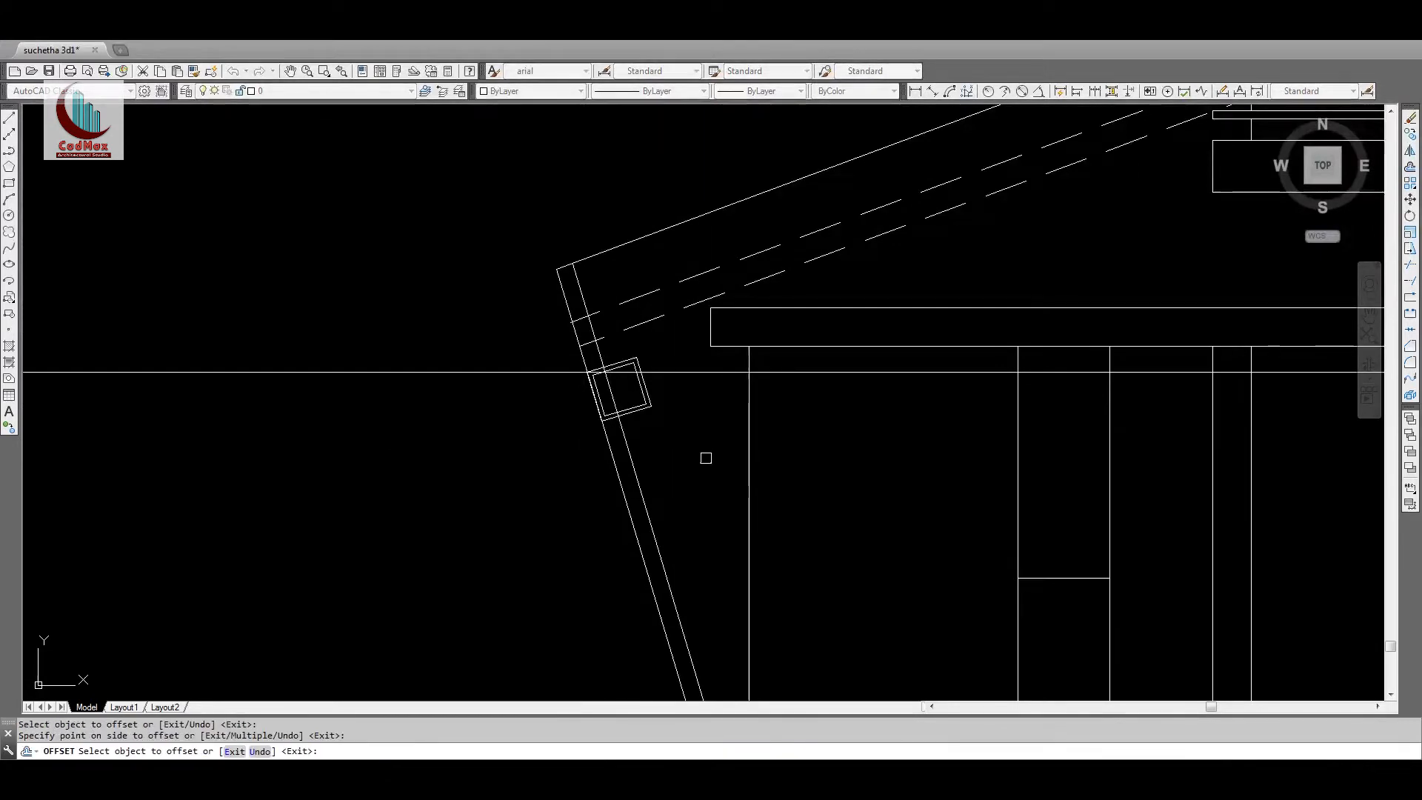
key("Escape")
Step: Move the framed square's upper corner to where the 4-inch offset line crosses the 8' guide line
type("m")
key("Return")
left_click(662, 429)
left_click(596, 358)
scroll(597, 363, "up", 6)
key("Return")
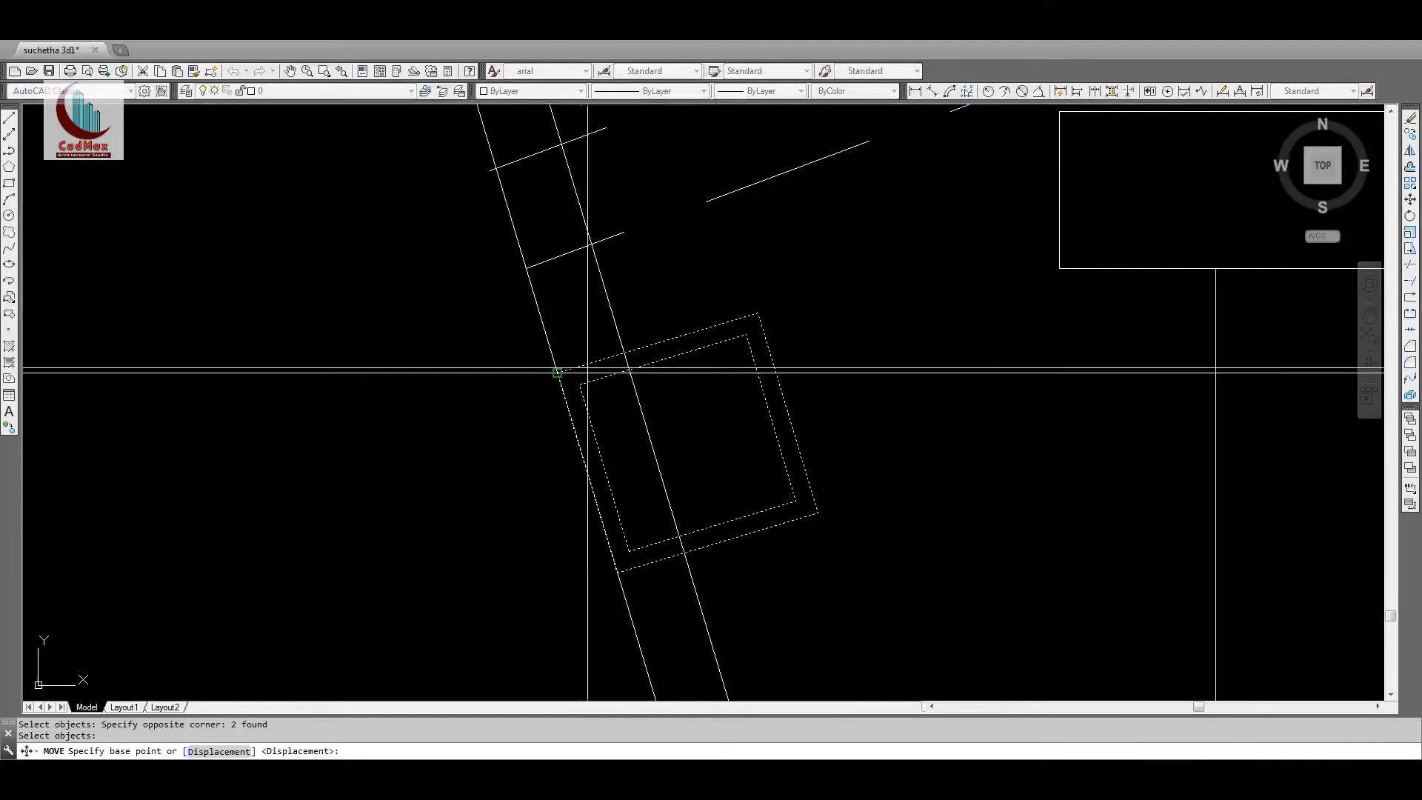
left_click(589, 372)
left_click(631, 372)
Step: Erase the 4-inch offset line and the horizontal 8' guide line
type("e")
key("Return")
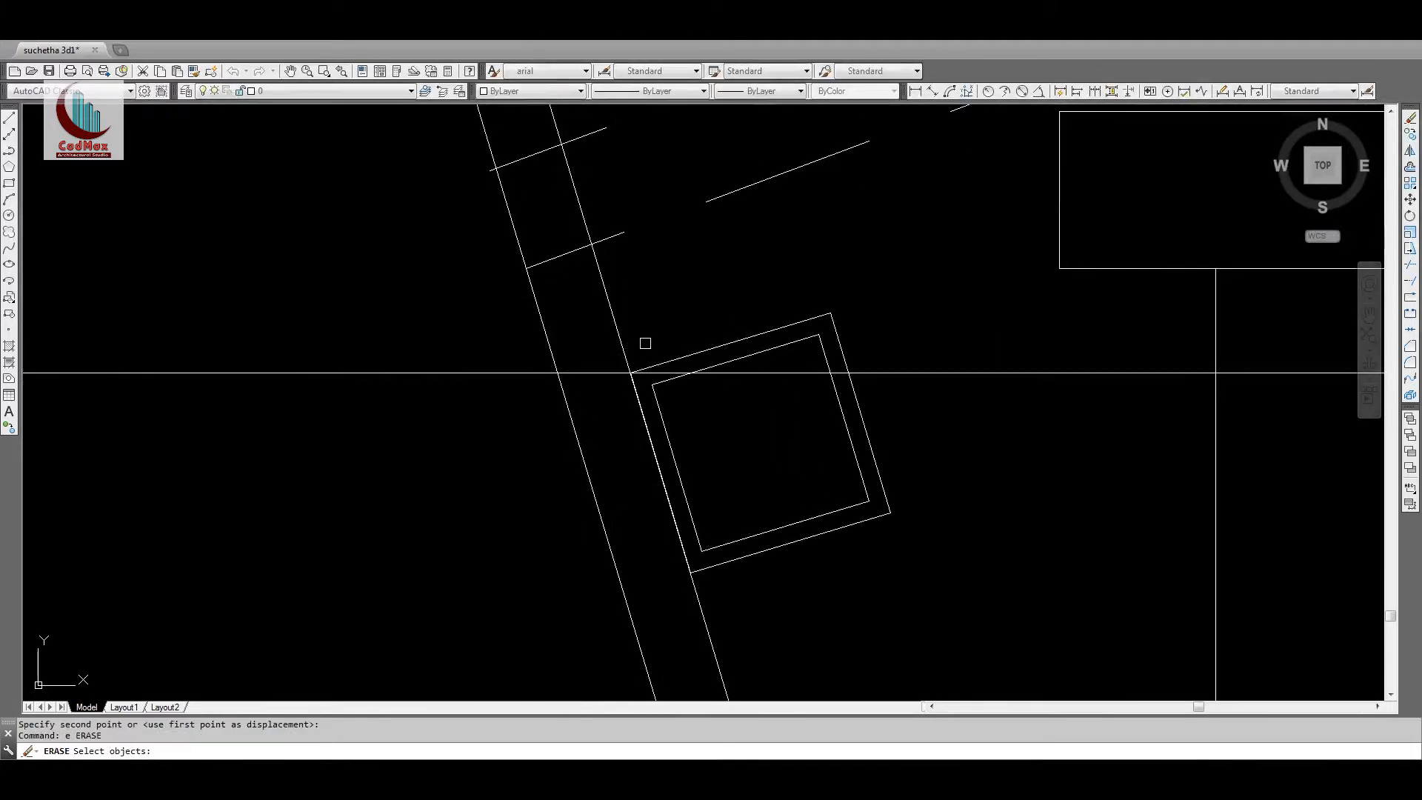
left_click(594, 386)
left_click(593, 375)
key("Return")
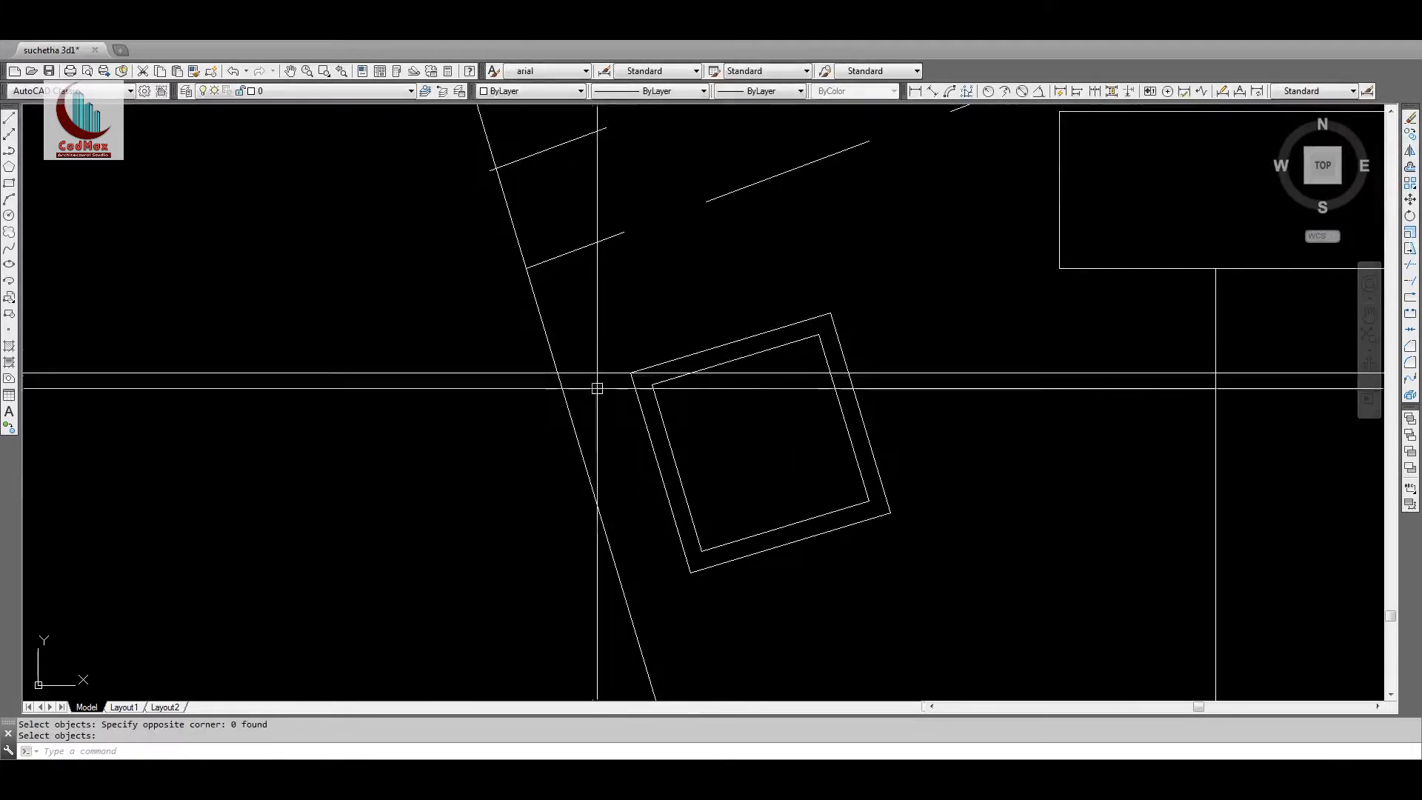
left_click(606, 372)
key("Return")
Step: Offset the inclined wall line 6 inches toward the framed square
type("o")
key("Return")
type("6")
key("Return")
left_click(614, 566)
left_click(667, 556)
key("Escape")
Step: Move the framed square by its upper corner horizontally onto the 6-inch offset line
type("m")
key("Return")
left_click(790, 568)
left_click(748, 511)
key("Return")
key("Return")
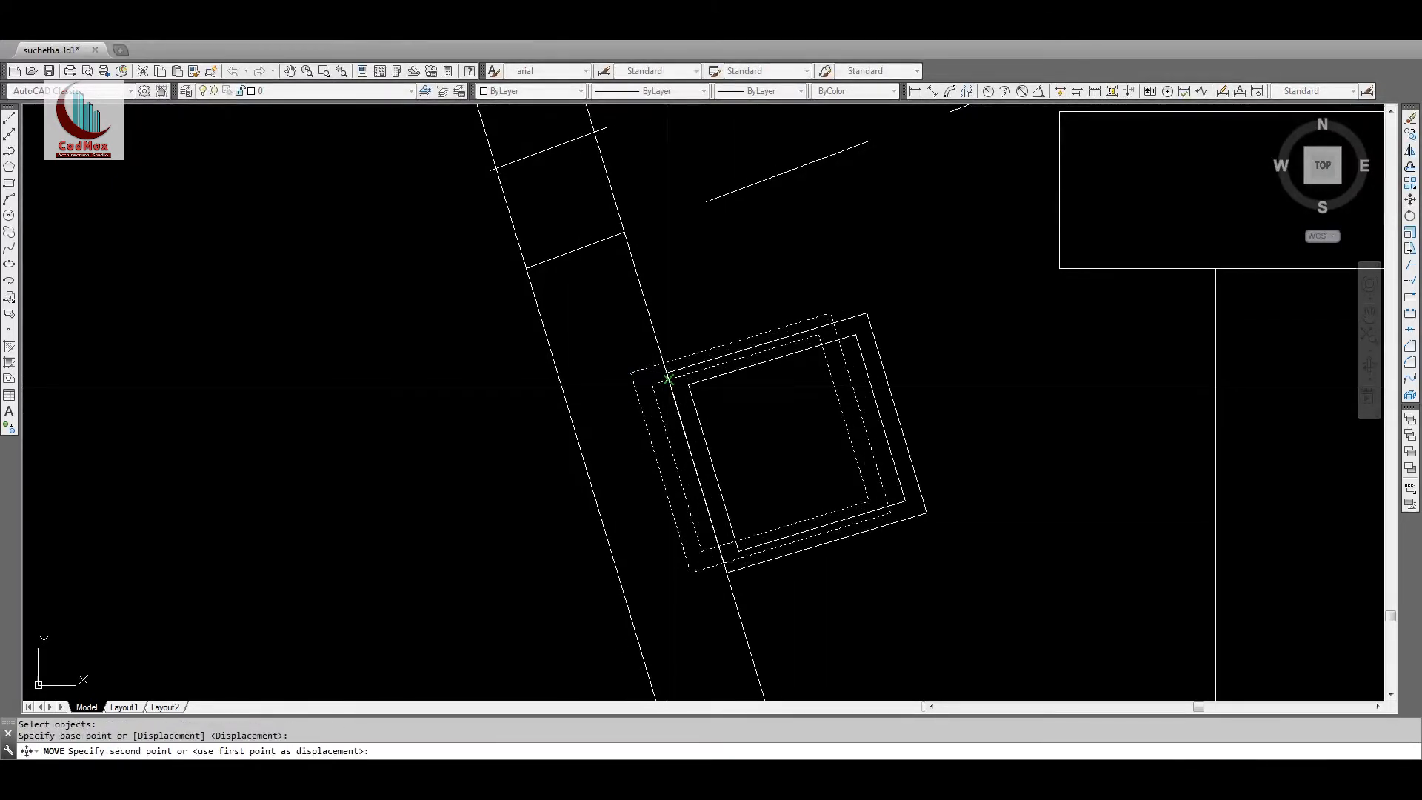
left_click(670, 384)
Step: Erase the 6-inch offset line beside the inclined wall
type("e")
key("Return")
left_click(675, 363)
left_click(614, 326)
key("Return")
Step: Compare the spacing between the two framed squares in the reference elevation with the new elevation
key("z")
key("Return")
key("Return")
left_click_drag(737, 289, 743, 644)
key("Escape")
key("Escape")
type("z")
key("Return")
key("Return")
middle_click_drag(534, 530, 1418, 496)
middle_click_drag(245, 437, 280, 437)
middle_click_drag(887, 402, 229, 439)
key("Escape")
Step: Copy the framed square twice down along the inclined wall, corner to corner
type("z")
key("Return")
left_click(968, 375)
left_click(1096, 468)
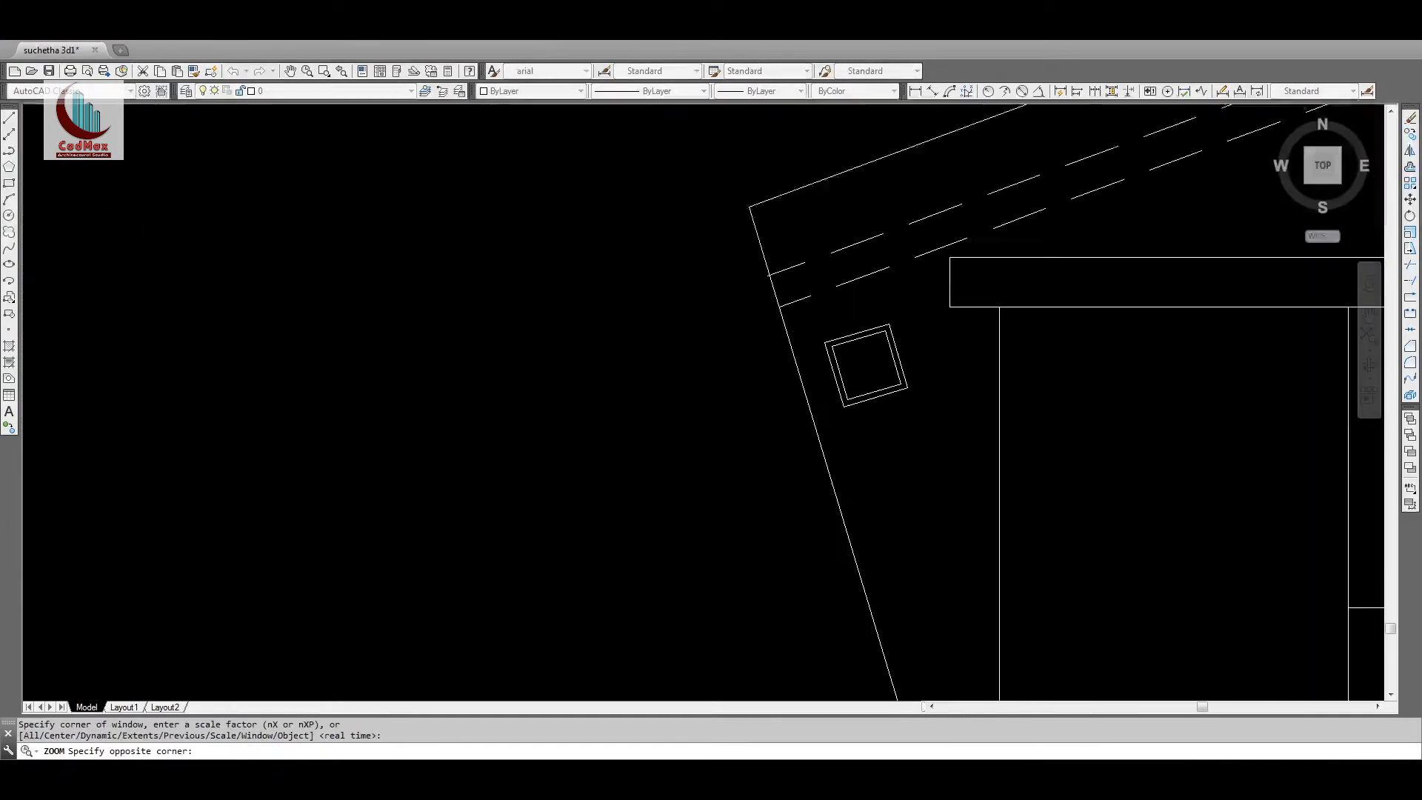
type("co")
key("Return")
left_click(749, 423)
left_click(675, 311)
key("Return")
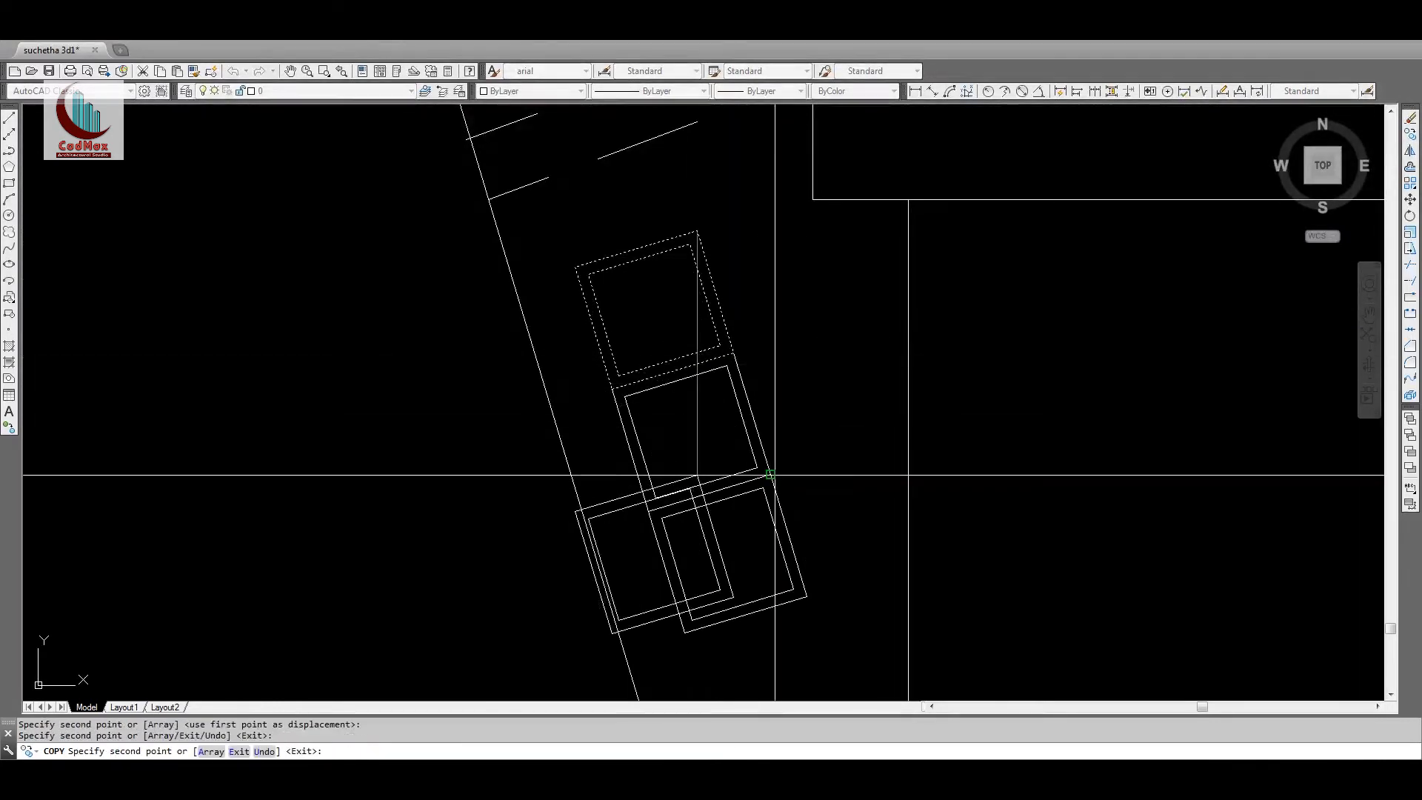
key("Escape")
Step: Erase the middle framed square, leaving a one-square gap between the other two
type("e")
key("space")
left_click(769, 422)
left_click(706, 395)
key("space")
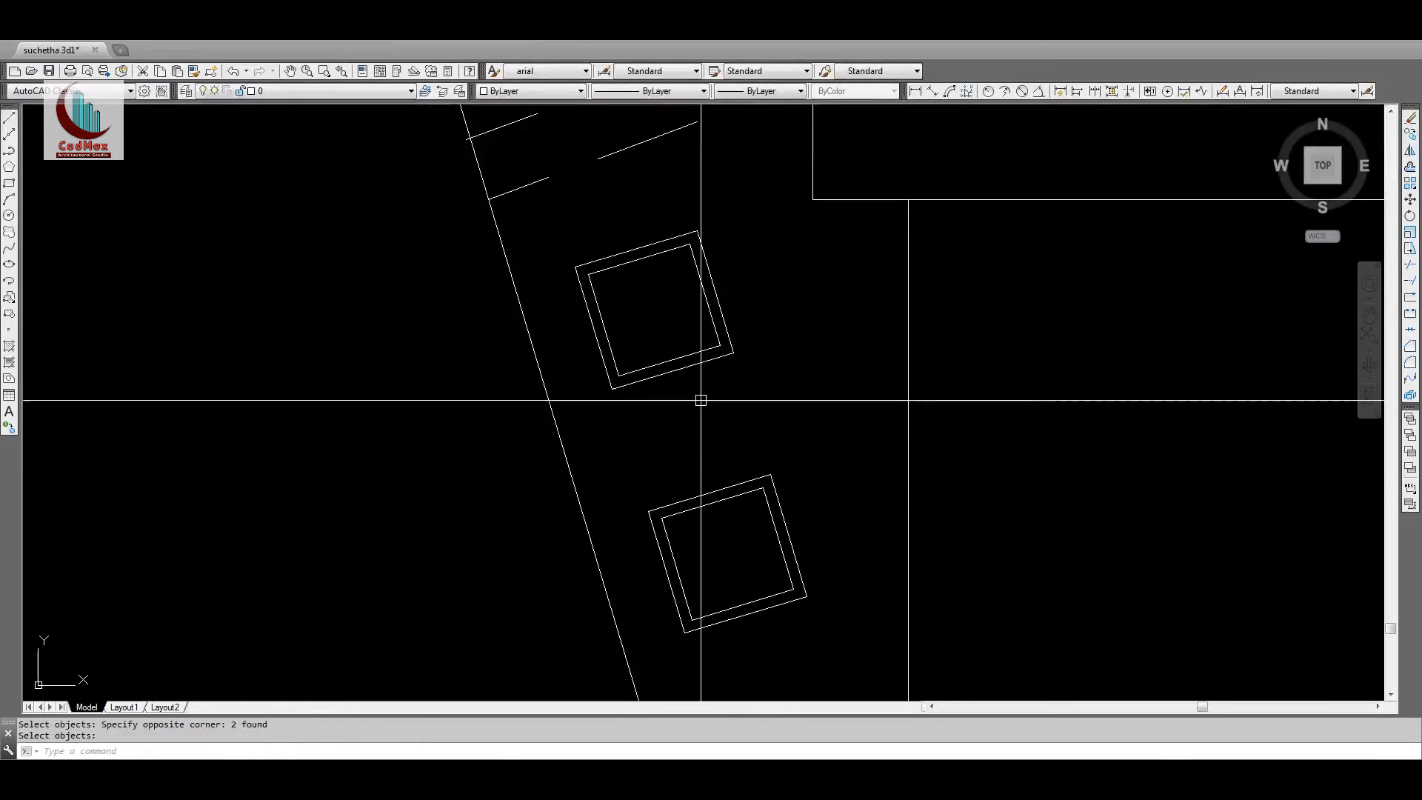
Step: Copy the raised wall's edge line with its rounded cornice end, perpendicular to the outer dining wall line in the floor plan
scroll(792, 381, "down", 8)
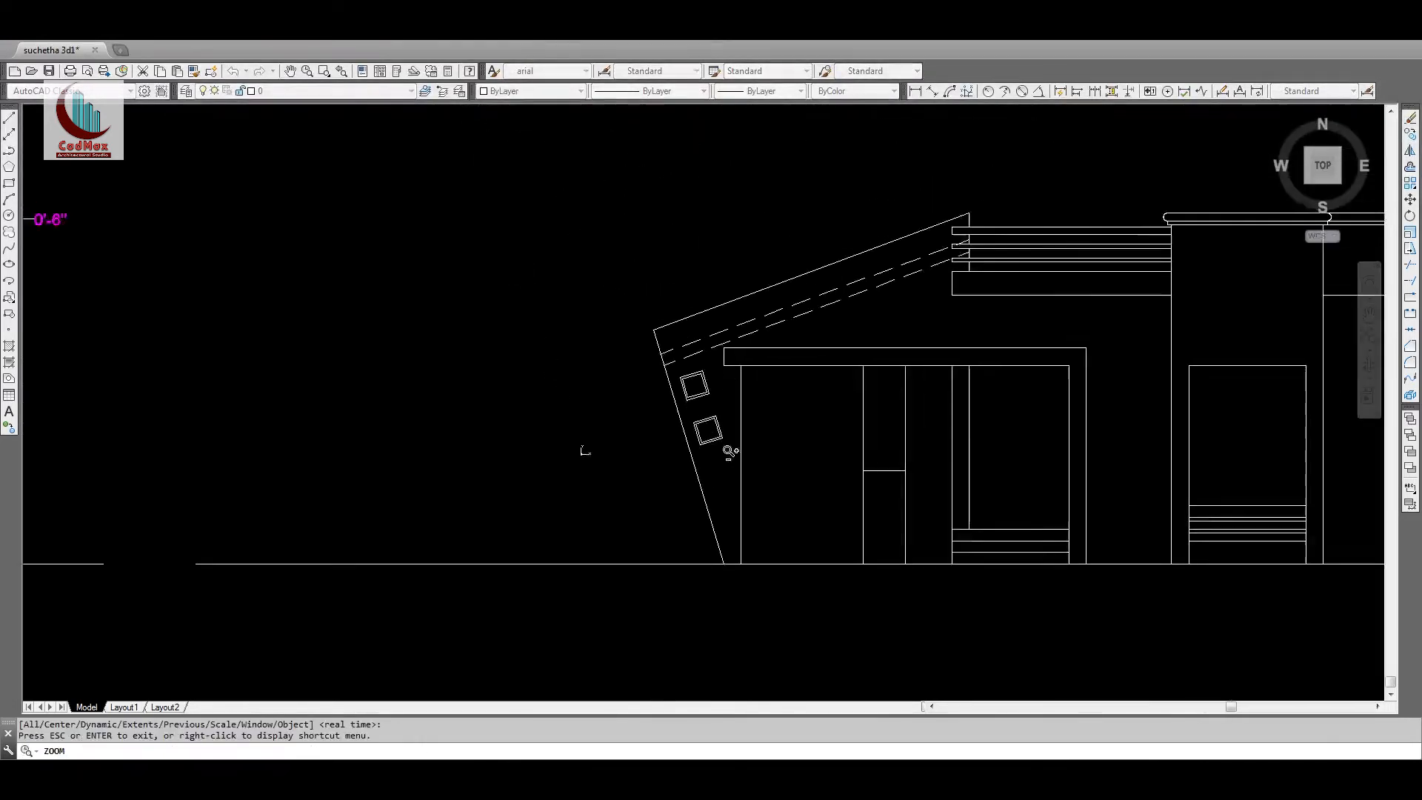
middle_click_drag(977, 345, 1377, 343)
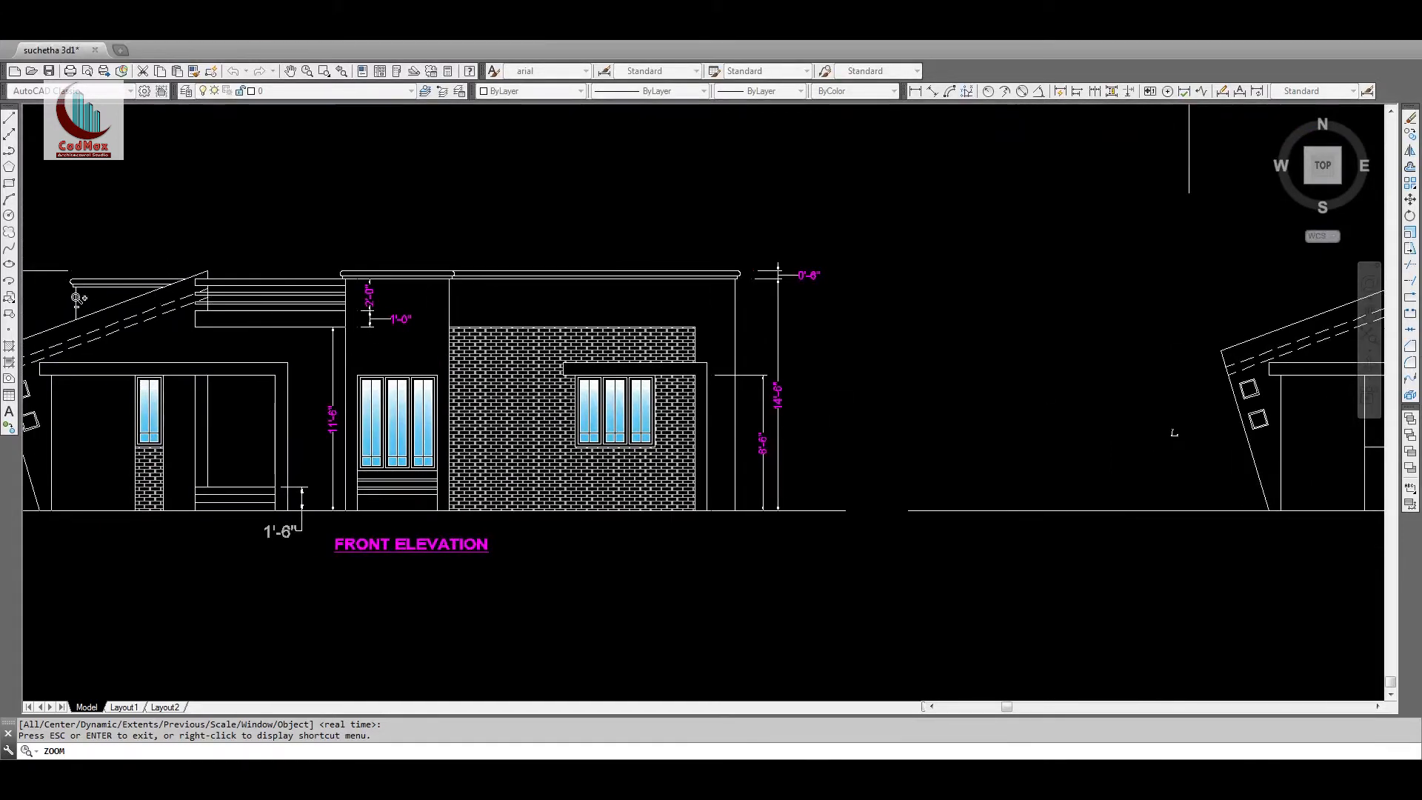
middle_click_drag(1166, 298, 376, 324)
middle_click_drag(487, 292, 483, 351)
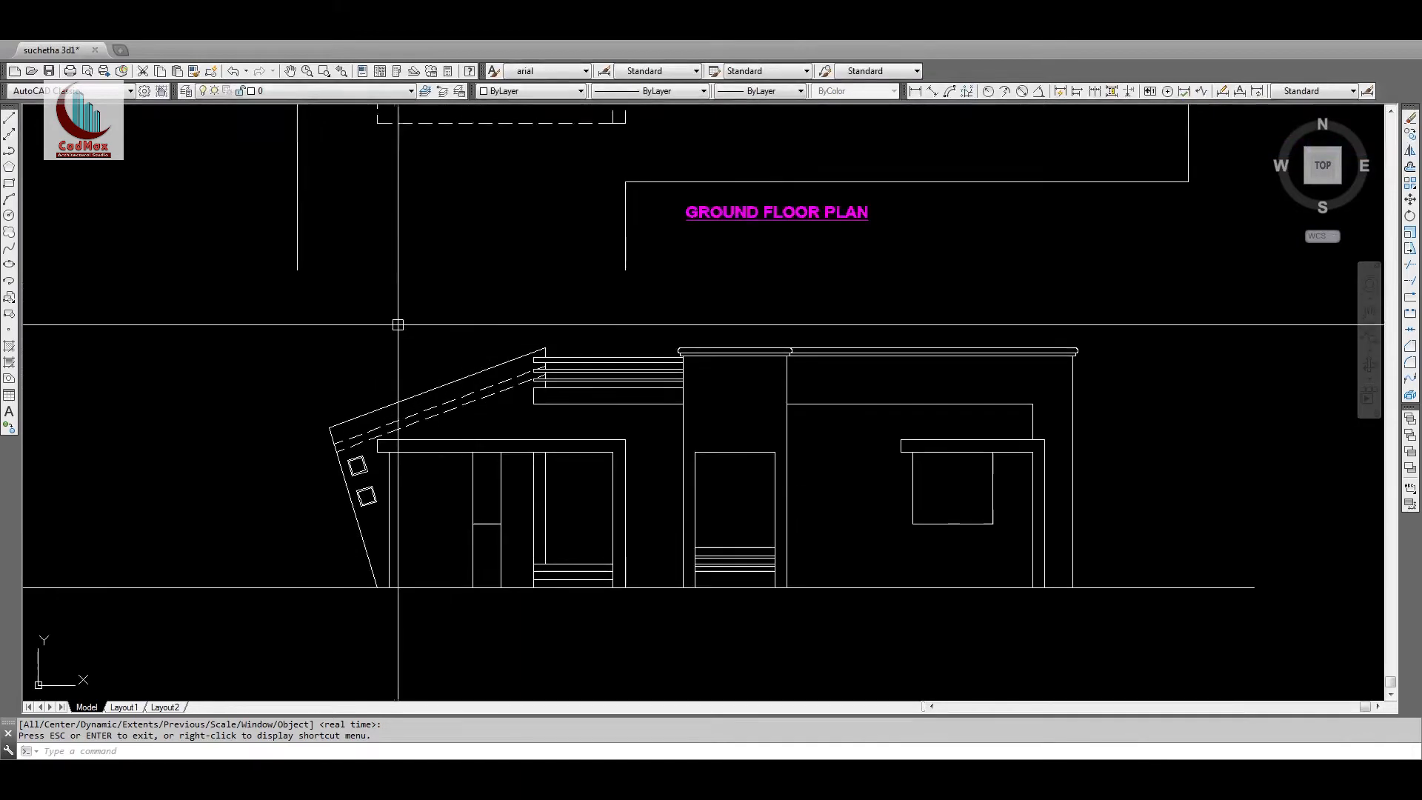
type("z")
key("Return")
left_click(369, 286)
left_click(801, 487)
type("c")
key("Return")
left_click(894, 261)
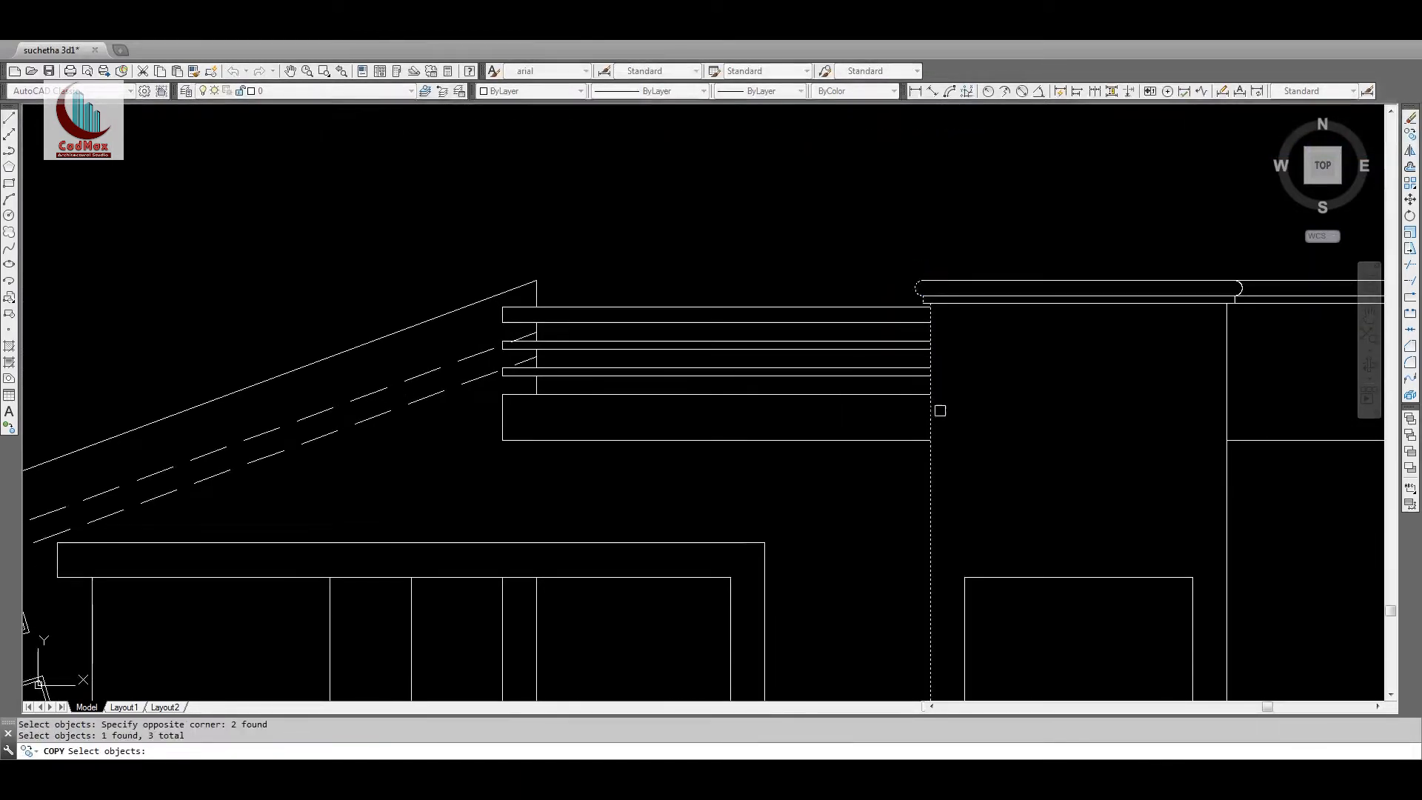
key("Return")
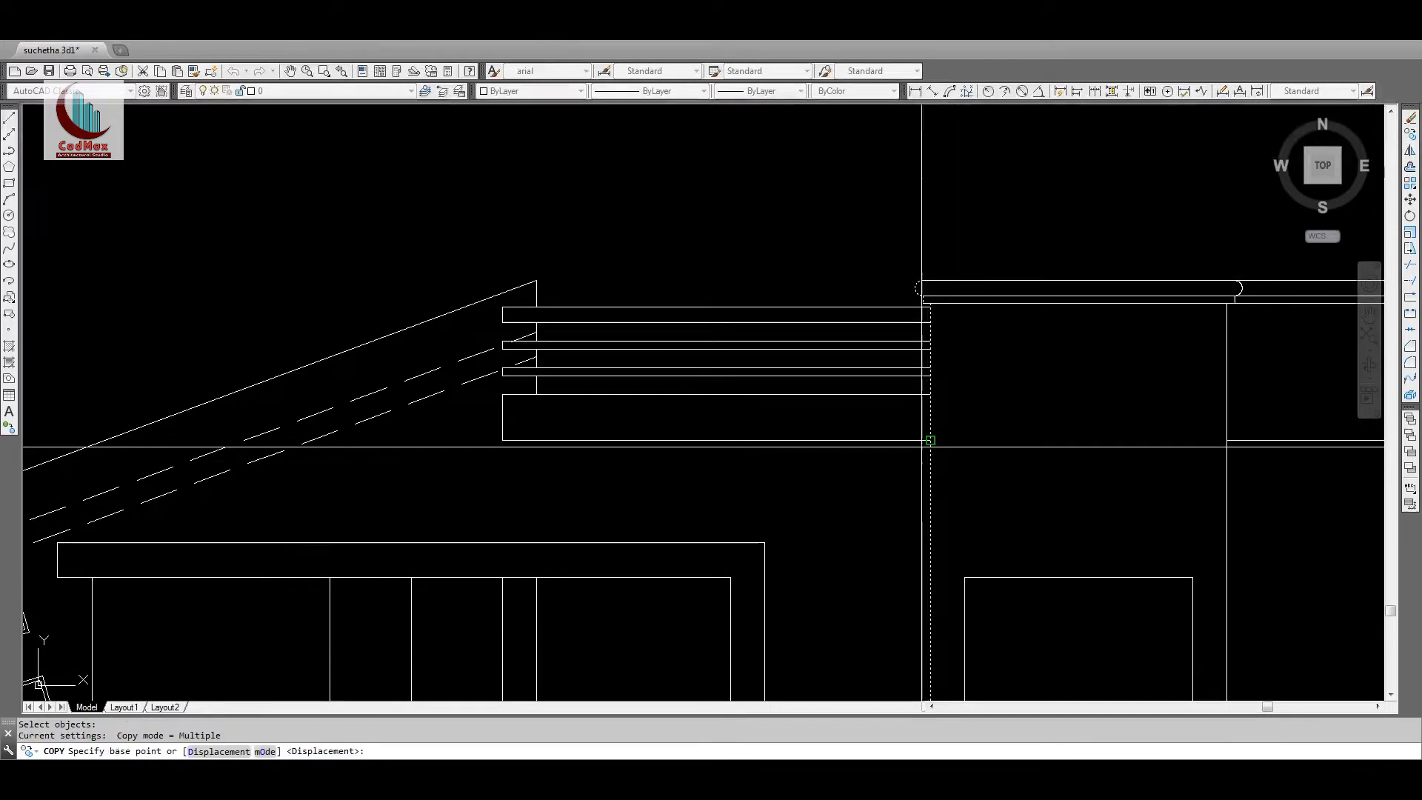
left_click(930, 440)
scroll(926, 443, "down", 2)
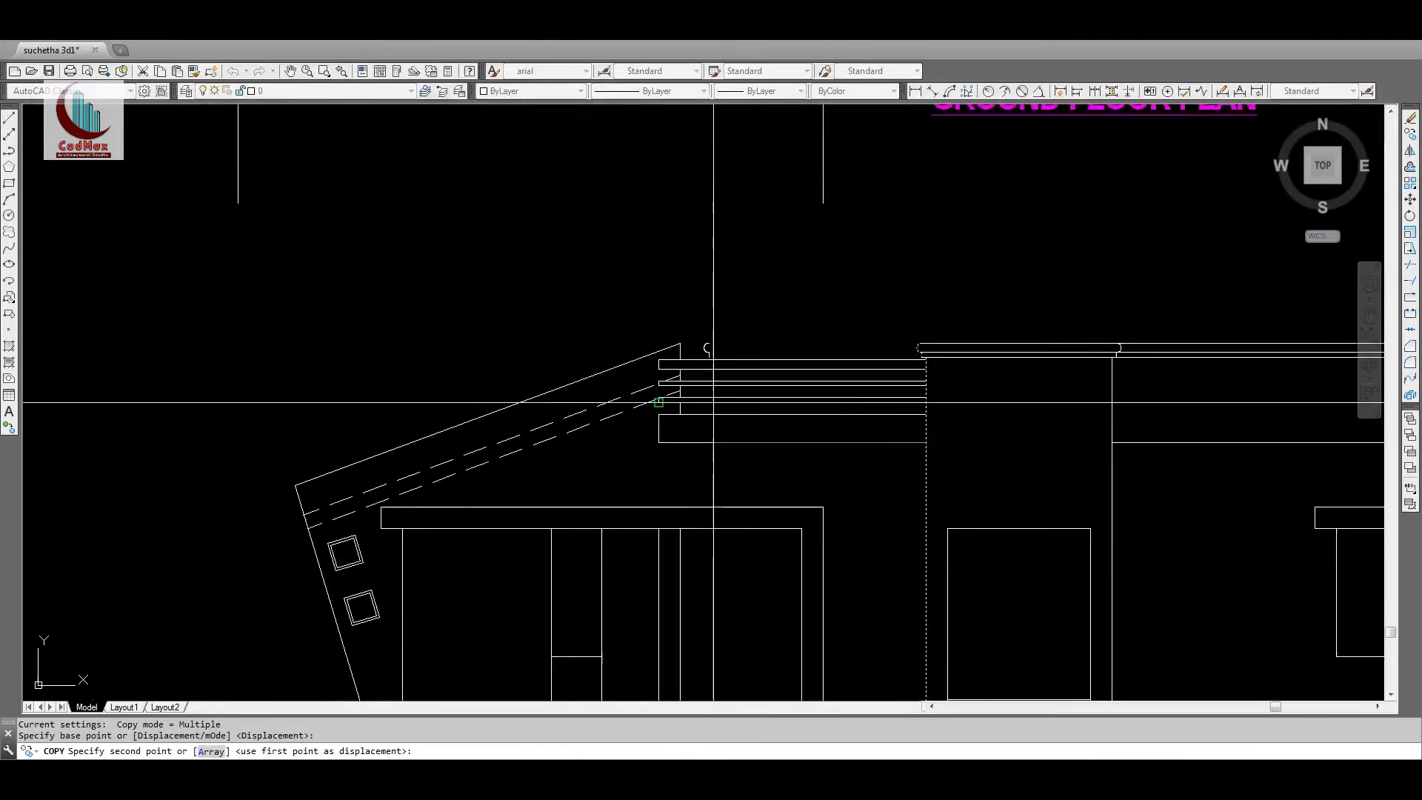
scroll(706, 402, "down", 4)
middle_click_drag(677, 251, 900, 492)
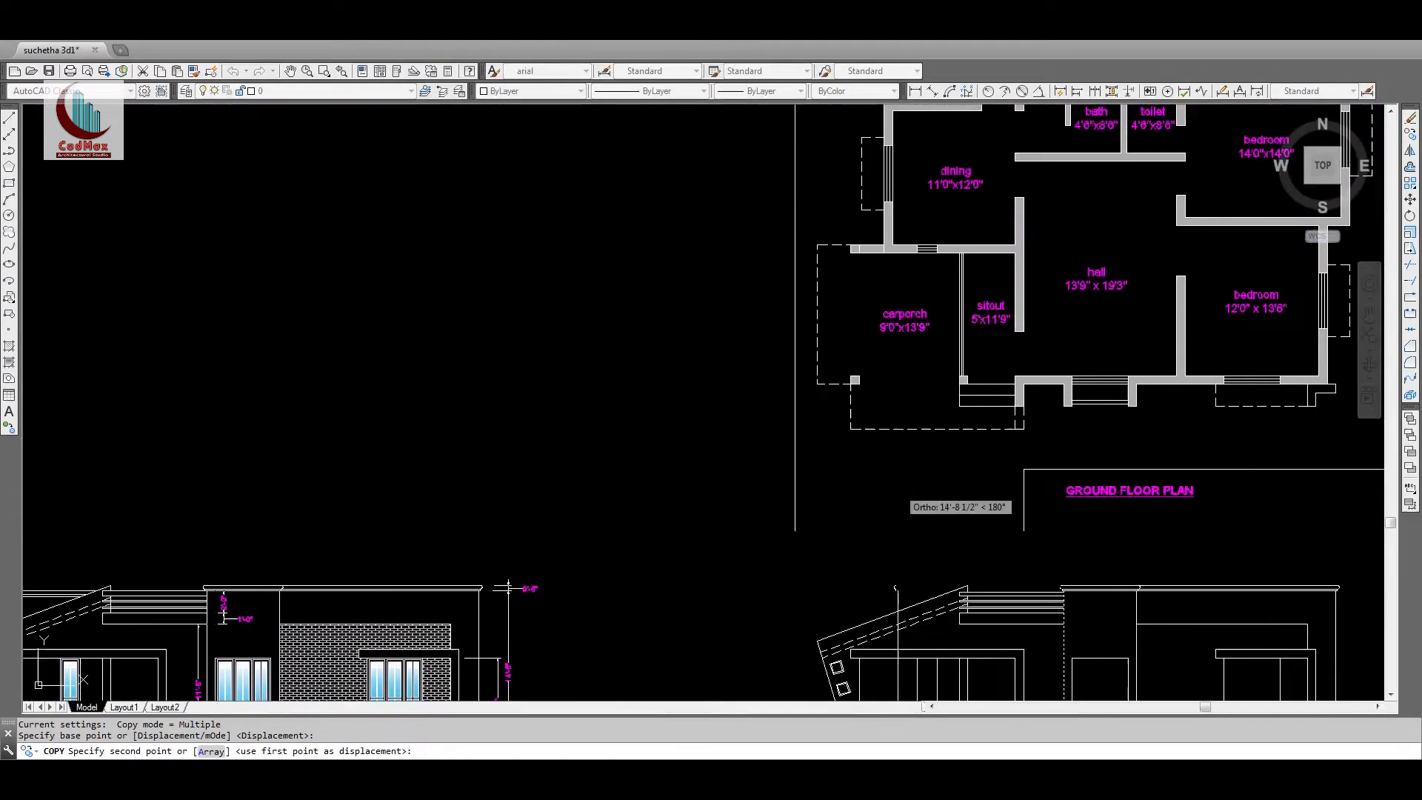
right_click(901, 504, "shift")
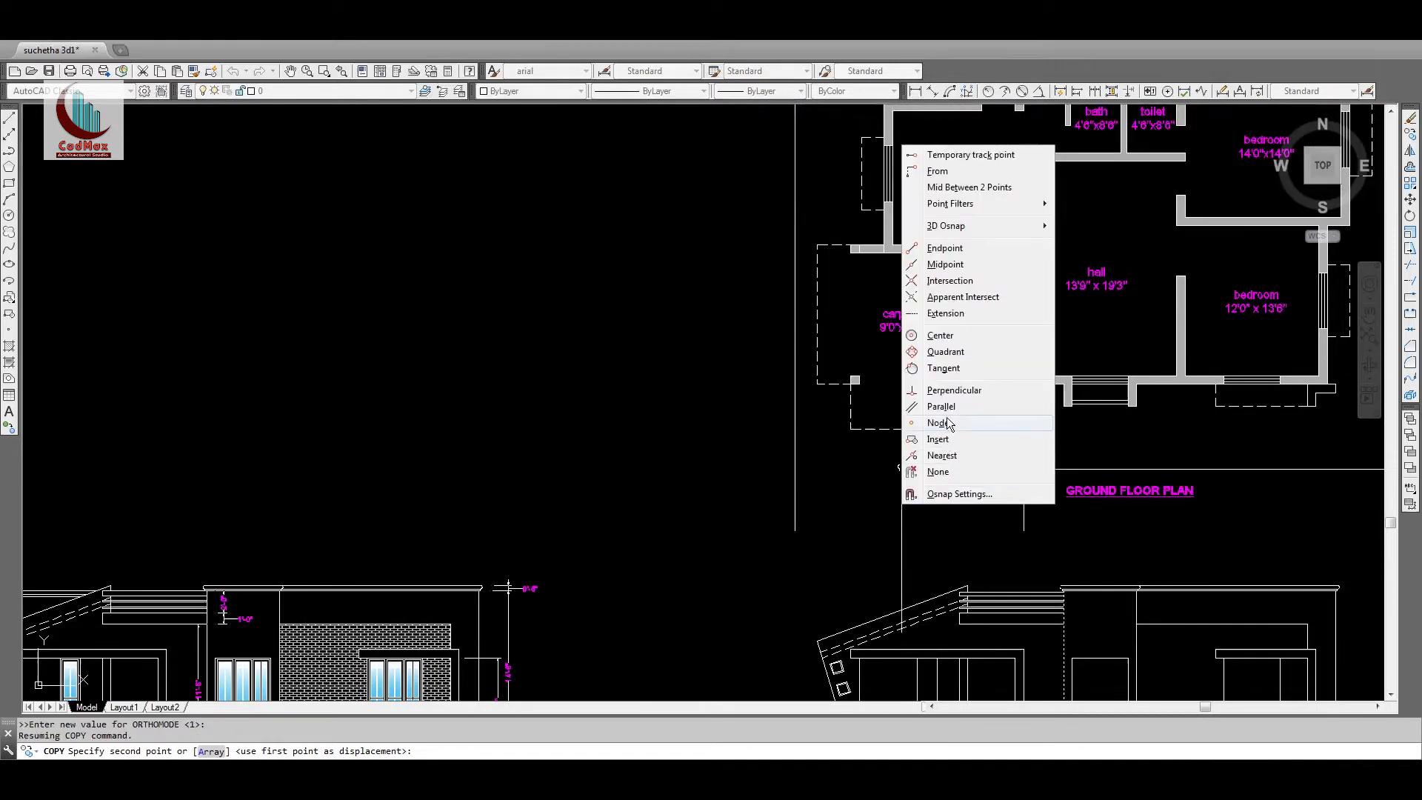
left_click(954, 390)
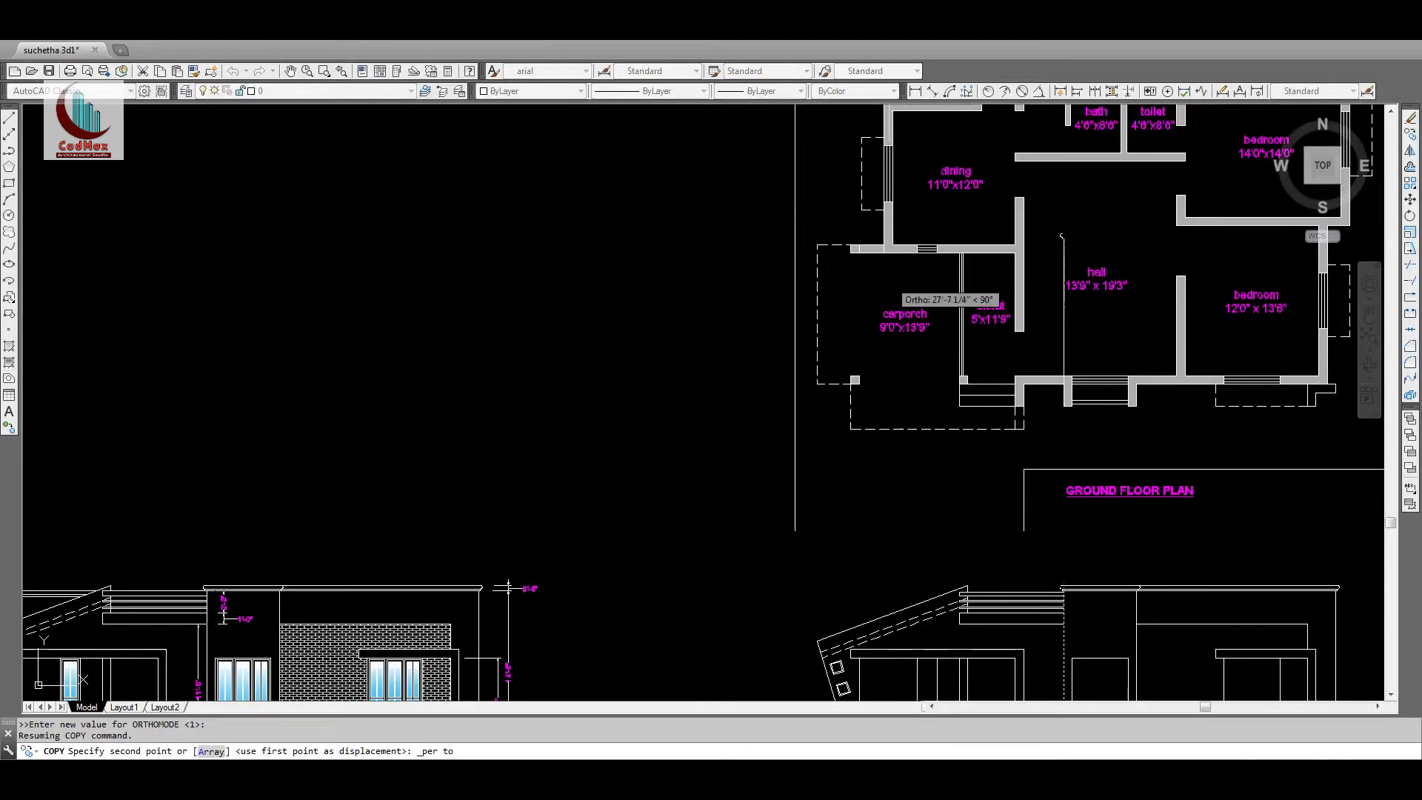
left_click(883, 228)
key("Escape")
key("Escape")
Step: Trim the copied wall edge line below the sloping roof's top line
type("z")
key("space")
left_click(844, 539)
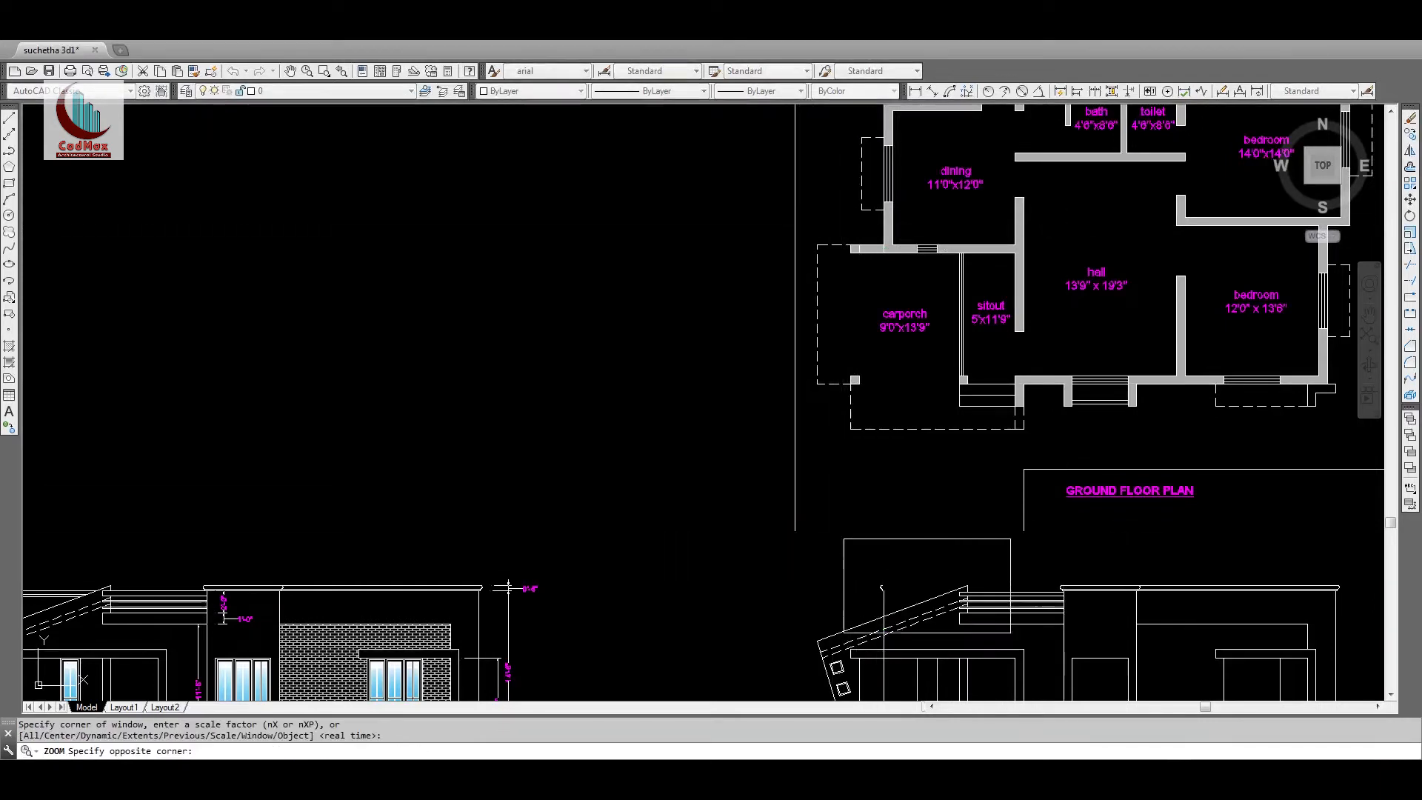
left_click(1087, 654)
type("tr")
key("space")
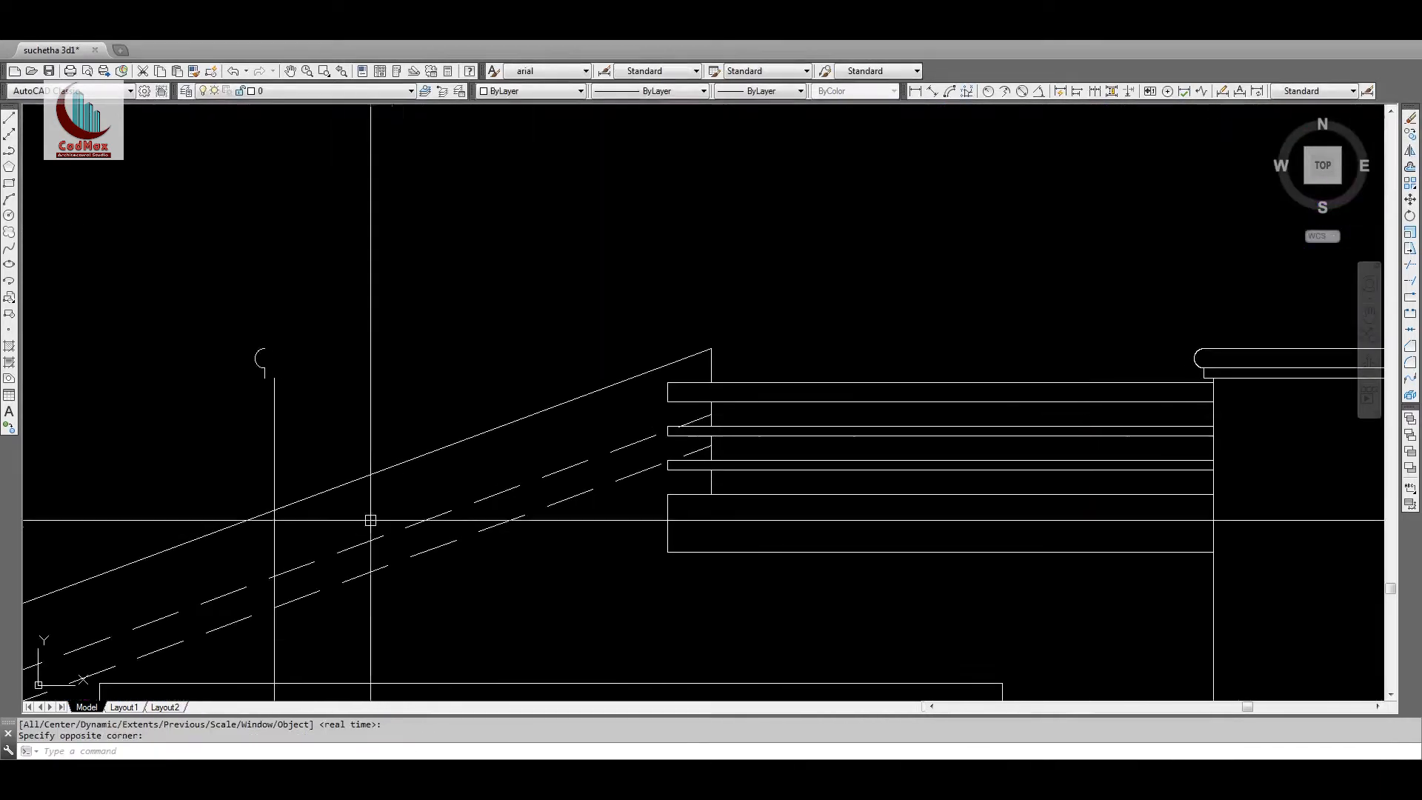
left_click(296, 501)
key("Escape")
key("Escape")
Step: Copy the raised wall's horizontal cornice lines across to the copied rounded cornice end behind the sloping roof
type("co")
key("space")
left_click(1275, 390)
left_click(1268, 320)
key("space")
left_click(1269, 320)
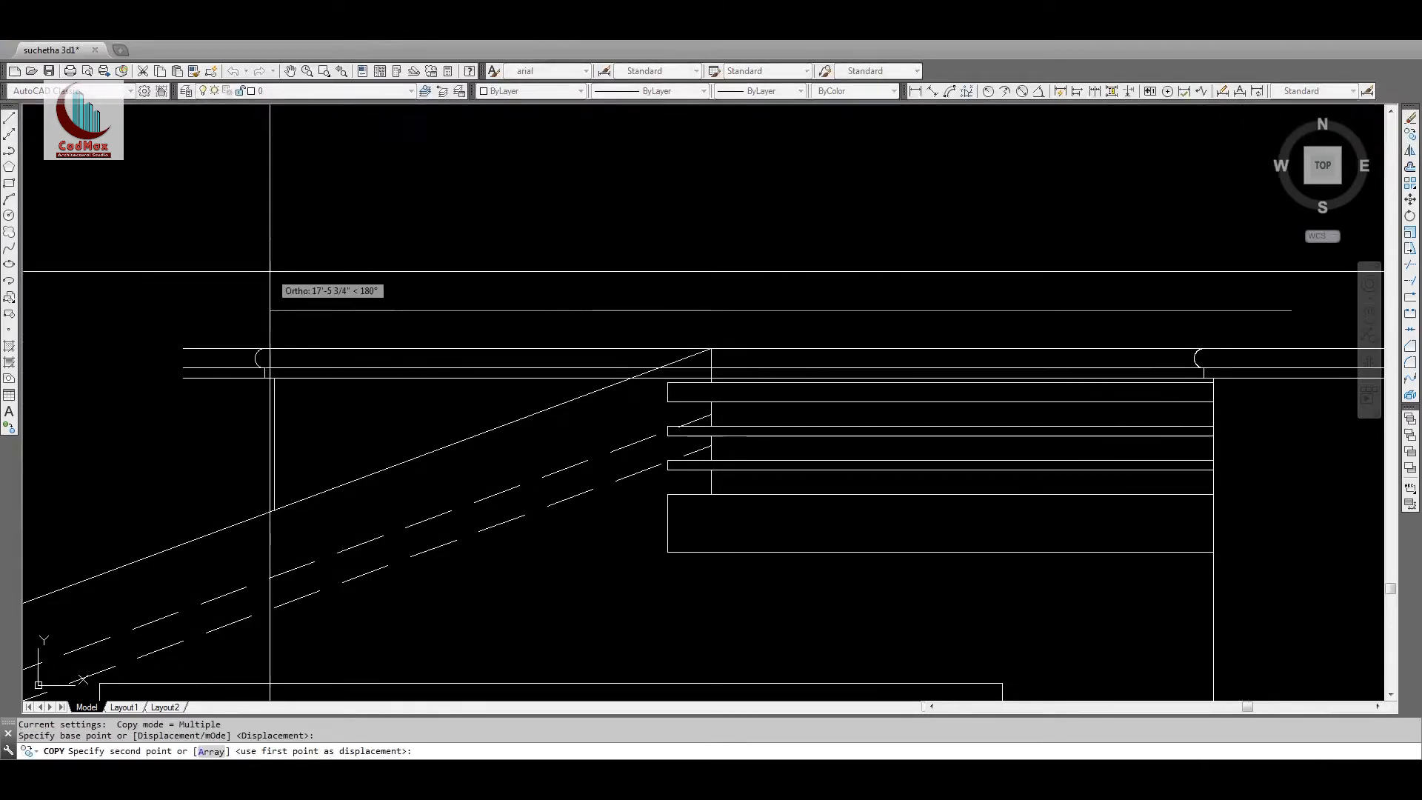
key("Escape")
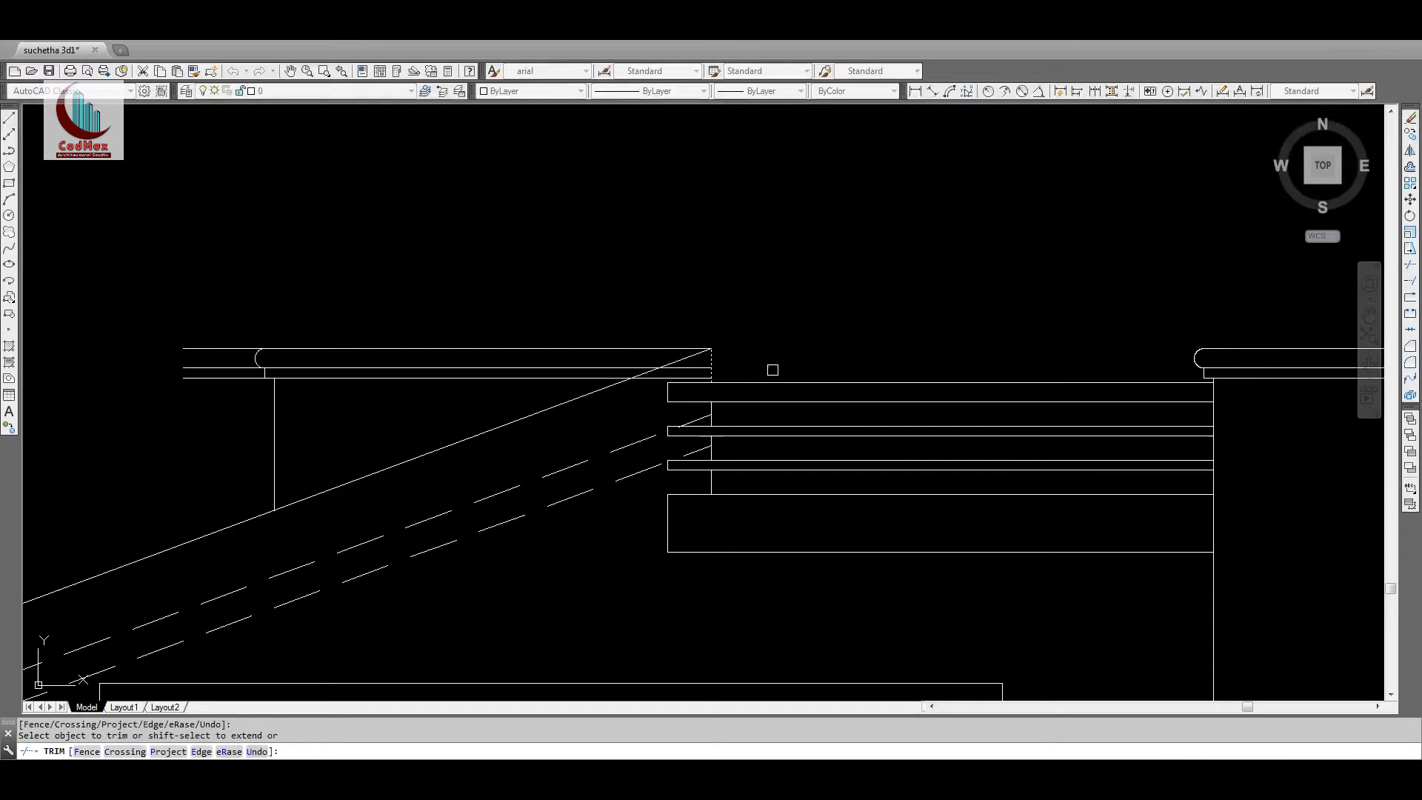
Step: Trim the copied cornice lines at the sloping roof's top line and upper end, and at the rounded cornice end
key("Escape")
key("space")
left_click(597, 390)
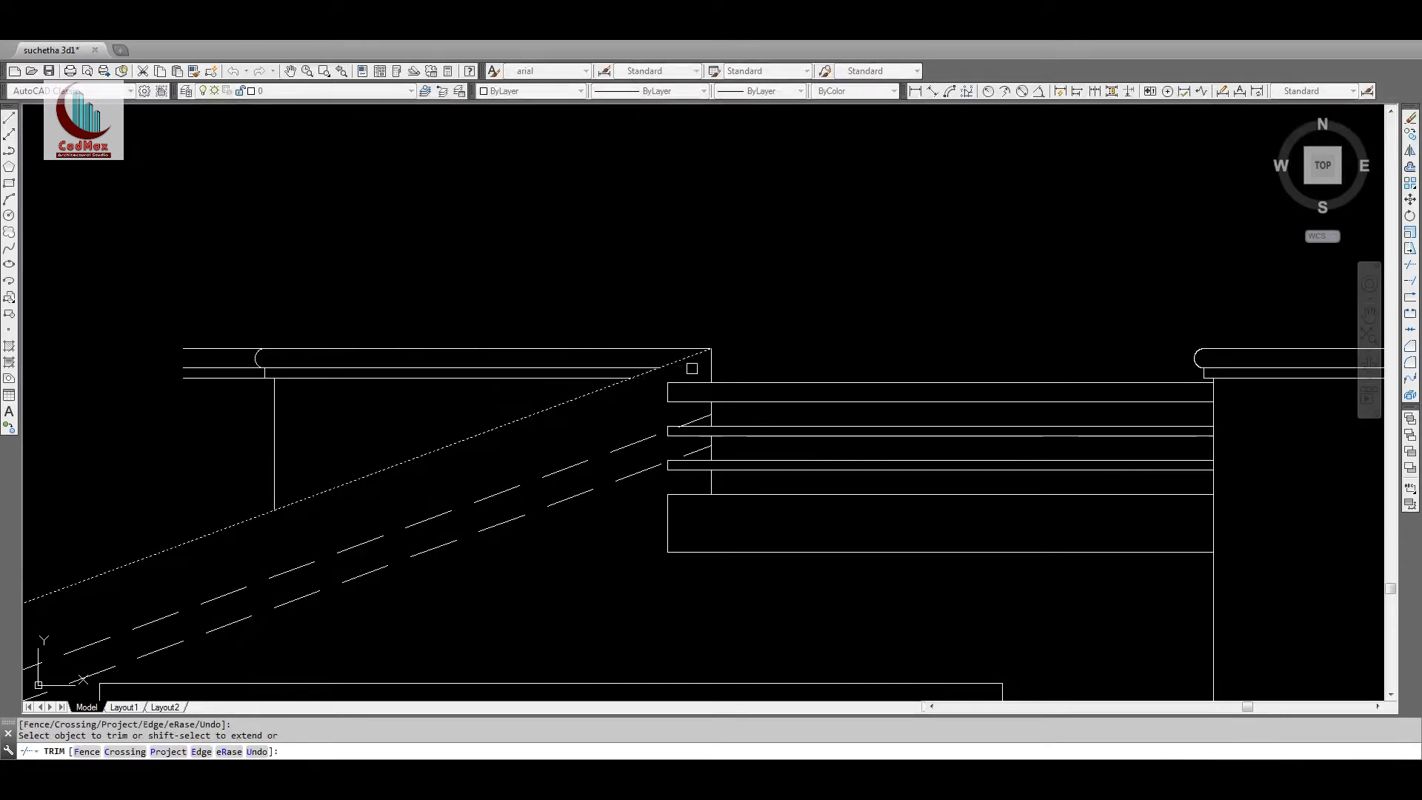
left_click(222, 403)
left_click(254, 341)
key("Escape")
Step: Move the copied cornice with its rounded end and wall edge line straight down 6" to match the reference elevation
type("z")
key("Return")
key("Return")
left_click_drag(714, 285, 1020, 449)
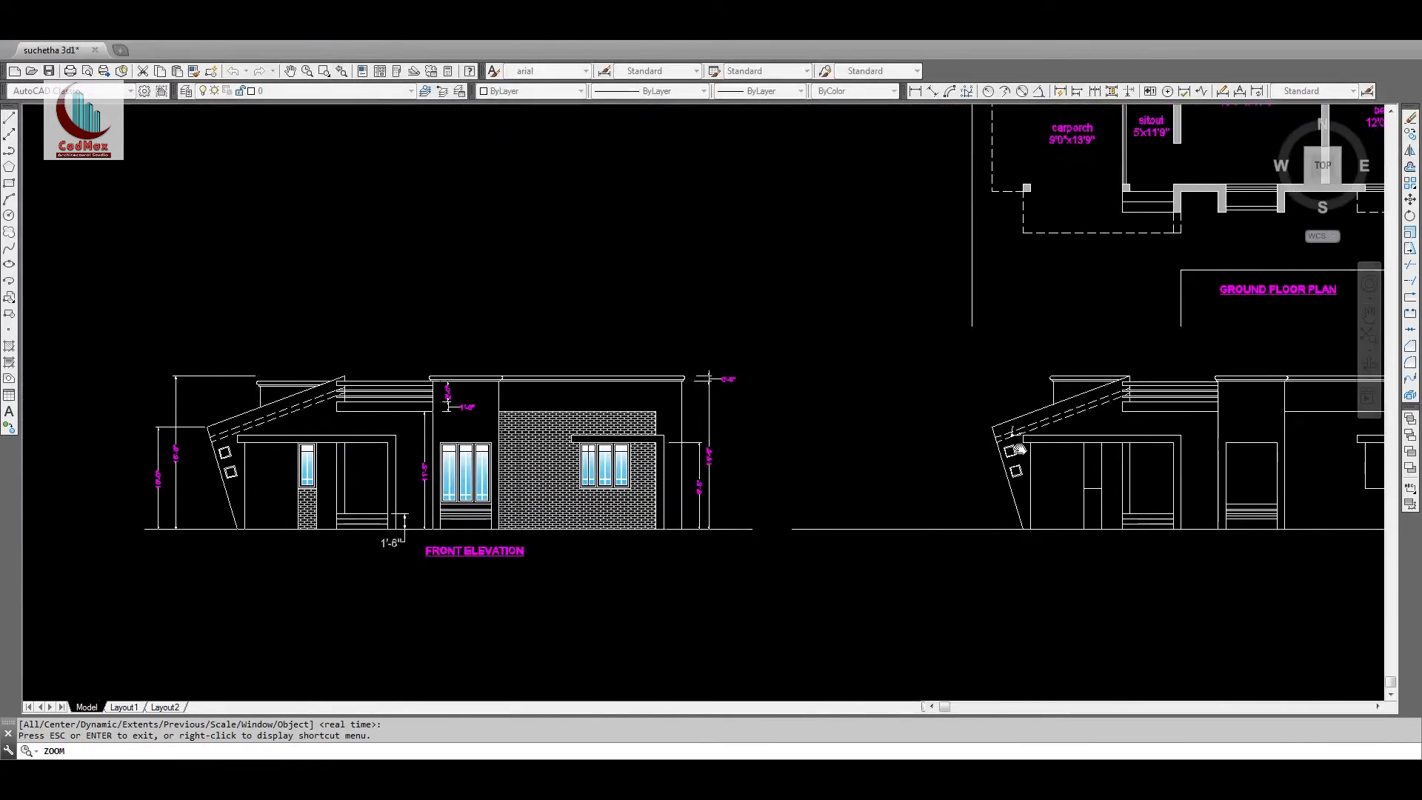
mouse_move(1020, 450)
middle_mouse_down()
mouse_move(667, 450)
mouse_move(978, 448)
mouse_move(956, 449)
middle_mouse_up()
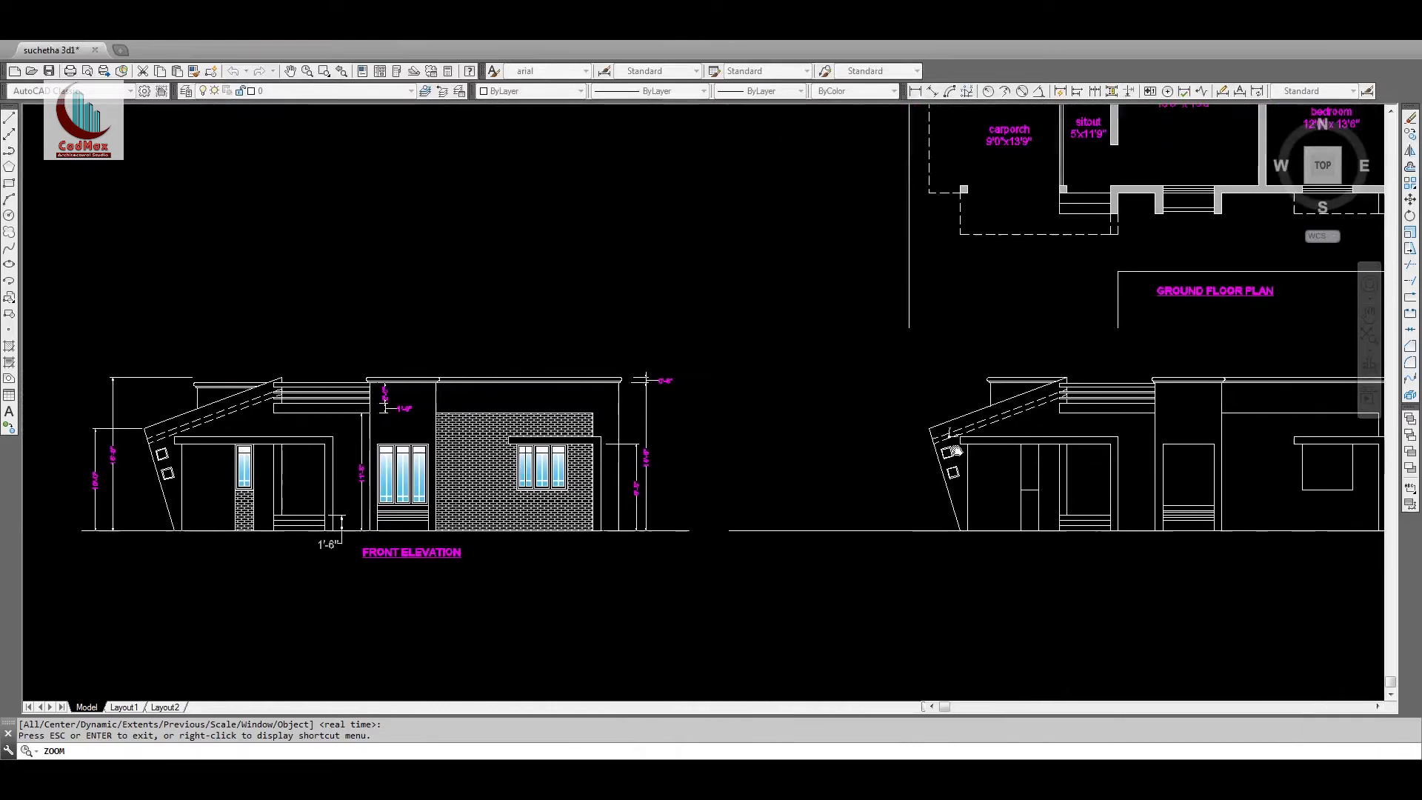
key("Escape")
type("z")
key("Return")
left_click(942, 355)
middle_click_drag(1226, 487, 825, 485)
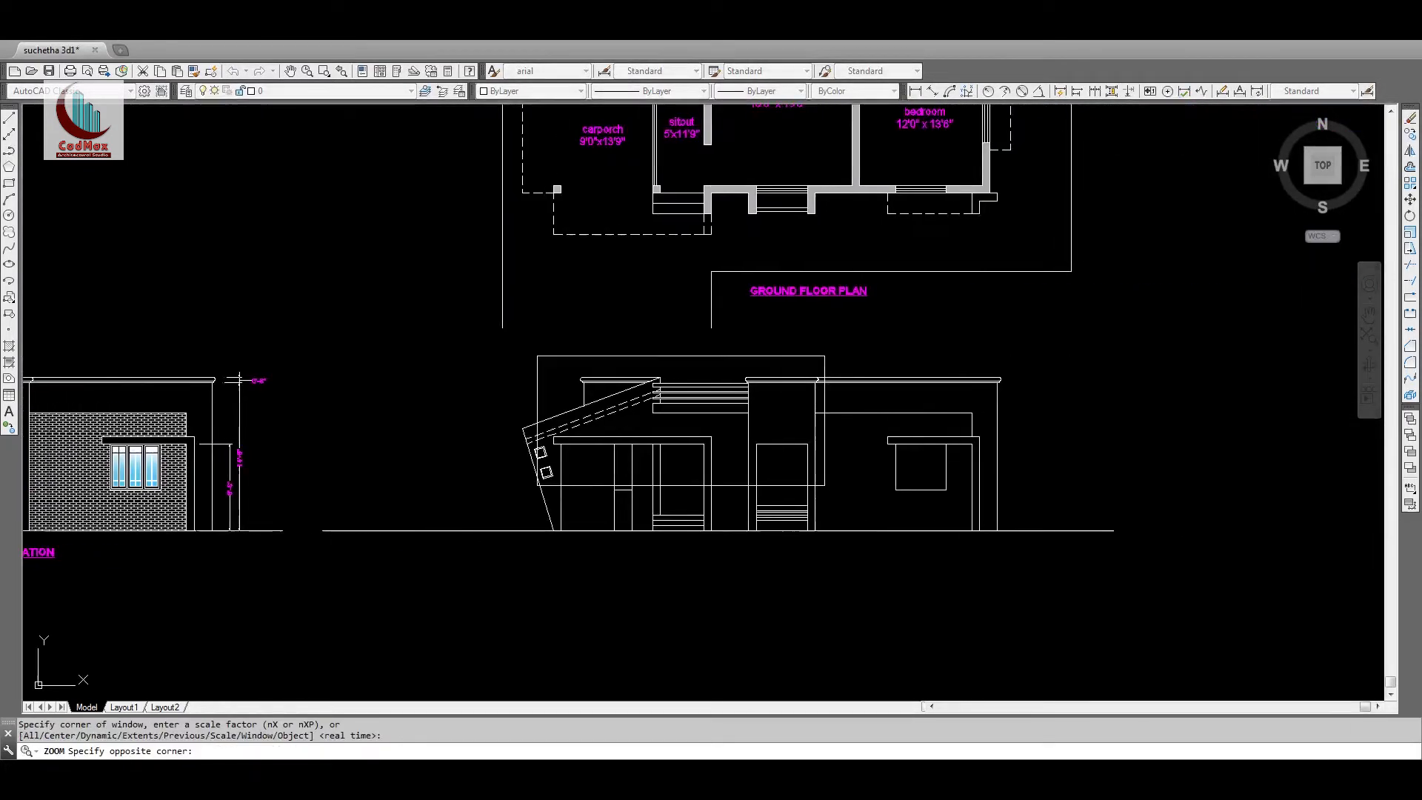
left_click(952, 526)
type("m")
key("Return")
left_click(228, 188)
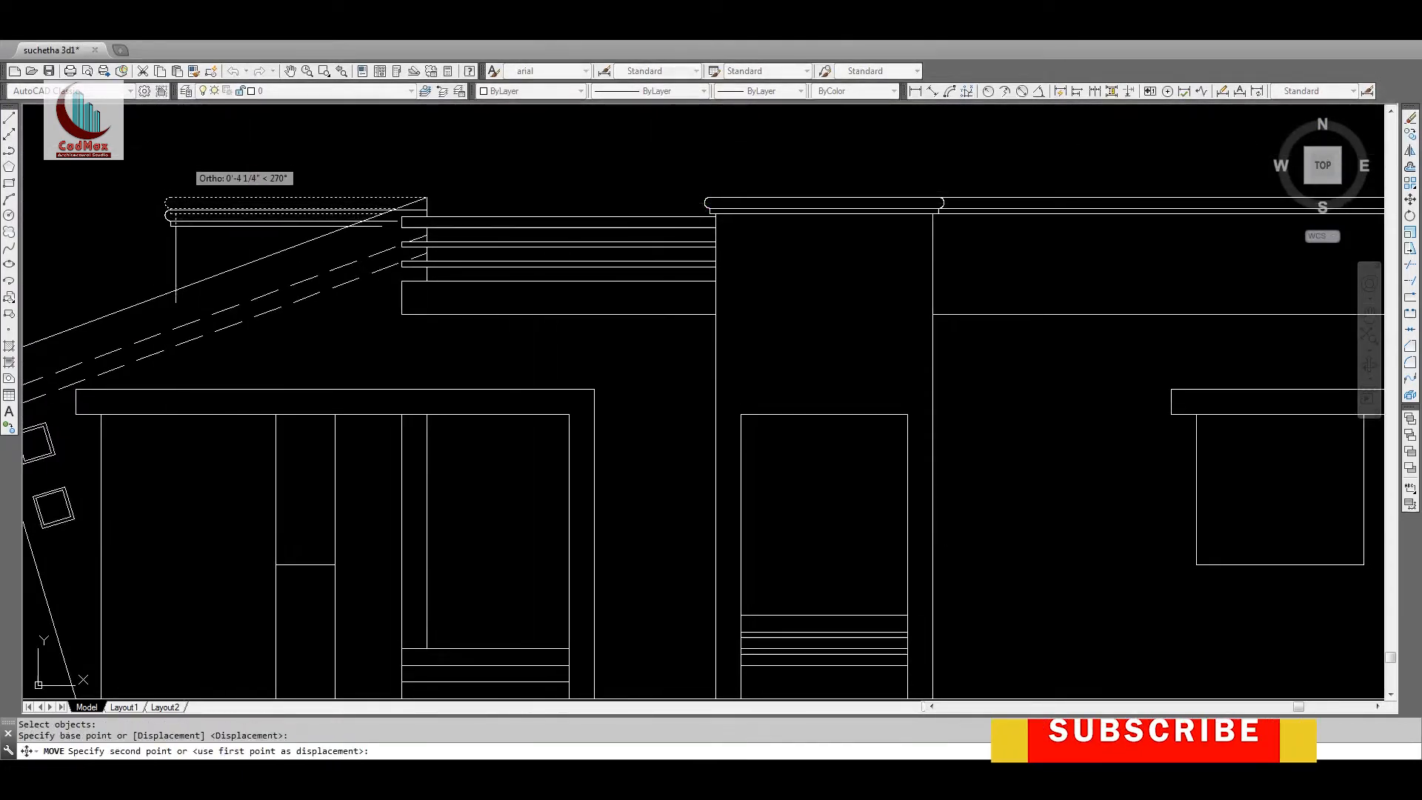
type("6")
key("Return")
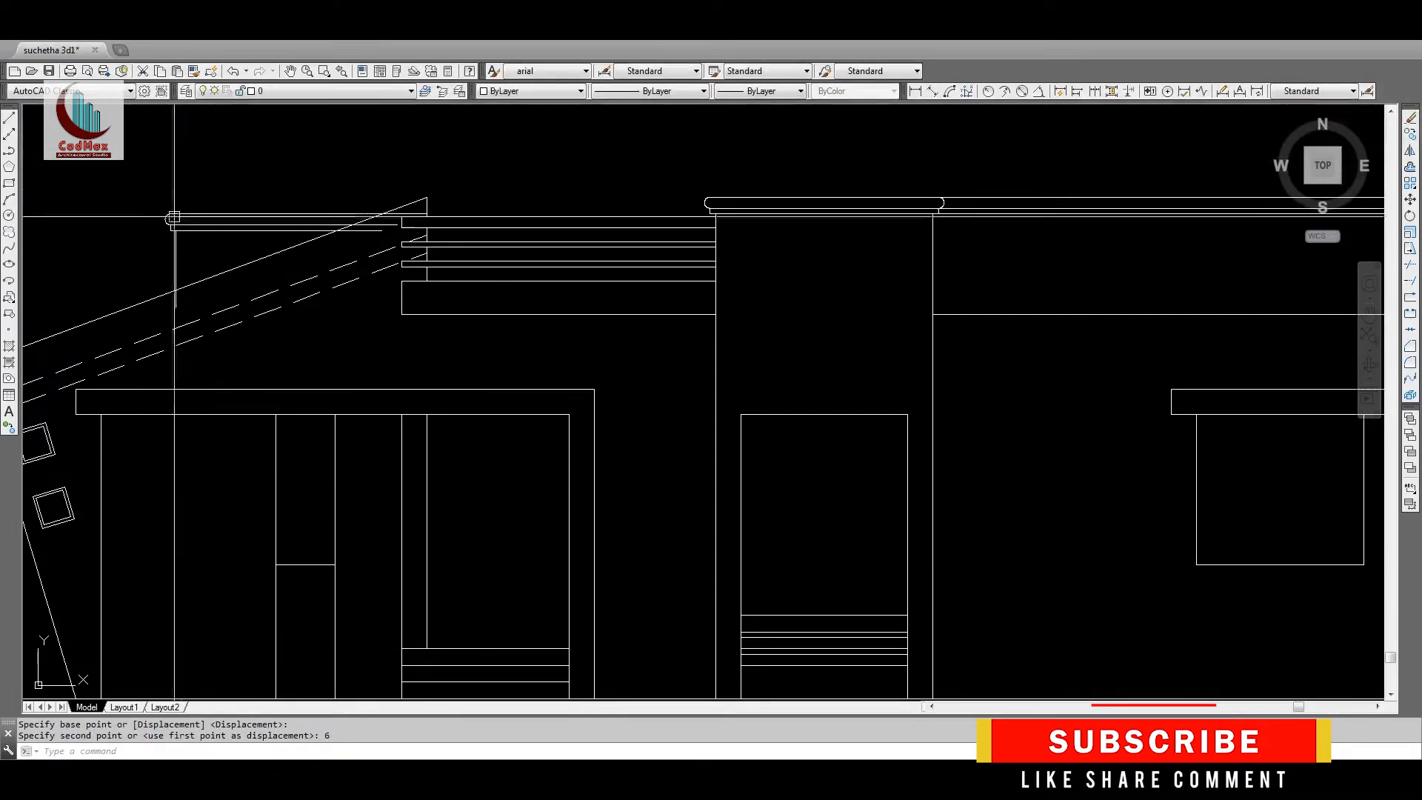
Step: Trim the lowered cornice lines and wall edge line where they pass below the sloping roof's top line
scroll(163, 222, "up", 5)
type("tr")
key("Return")
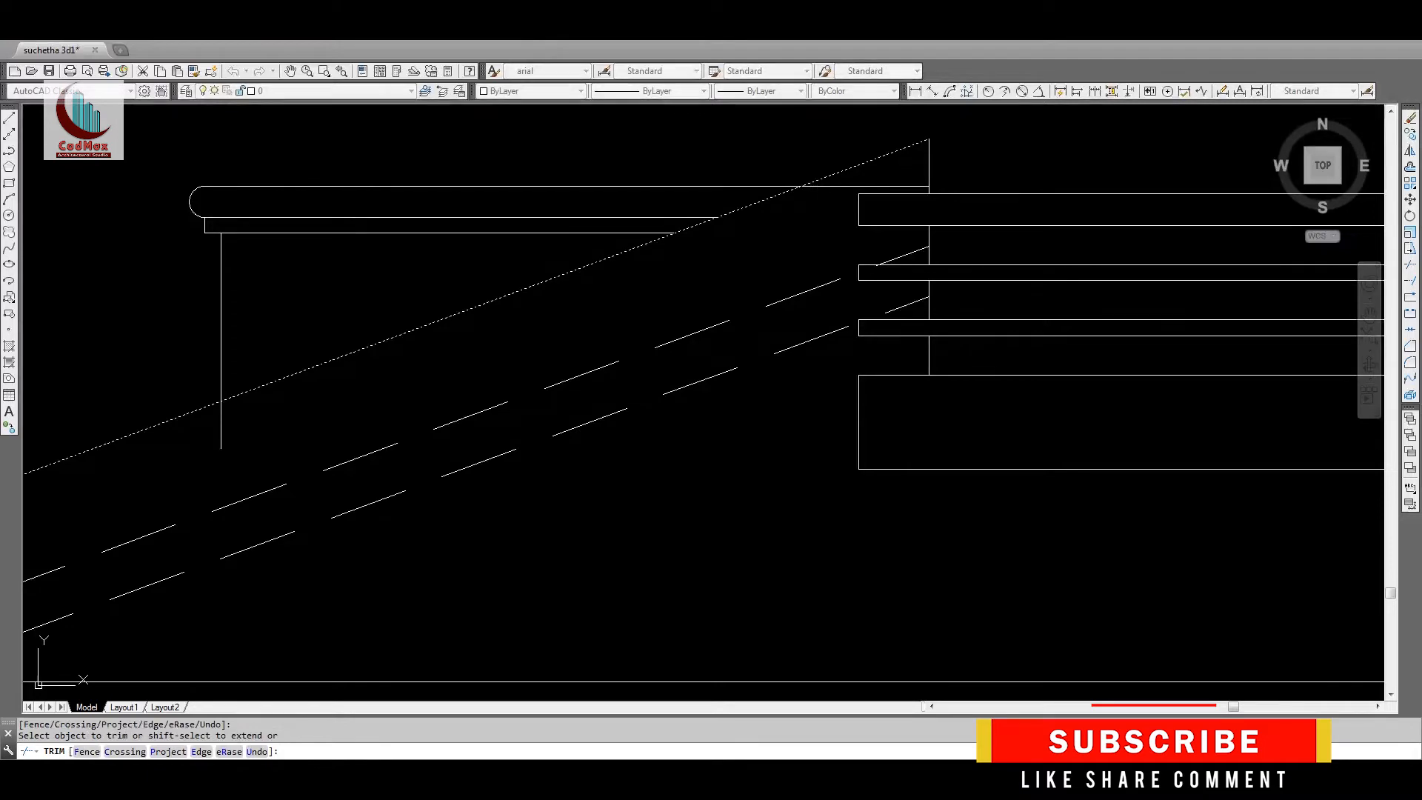
key("Escape")
Step: Compare the new elevation with the finished reference elevation to find the details still missing
type("z")
key("Return")
key("Return")
left_click_drag(737, 254, 757, 519)
left_click_drag(730, 178, 710, 525)
key("Escape")
mouse_move(760, 473)
middle_mouse_down()
mouse_move(870, 461)
mouse_move(704, 466)
mouse_move(906, 461)
middle_mouse_up()
middle_click_drag(319, 465, 475, 462)
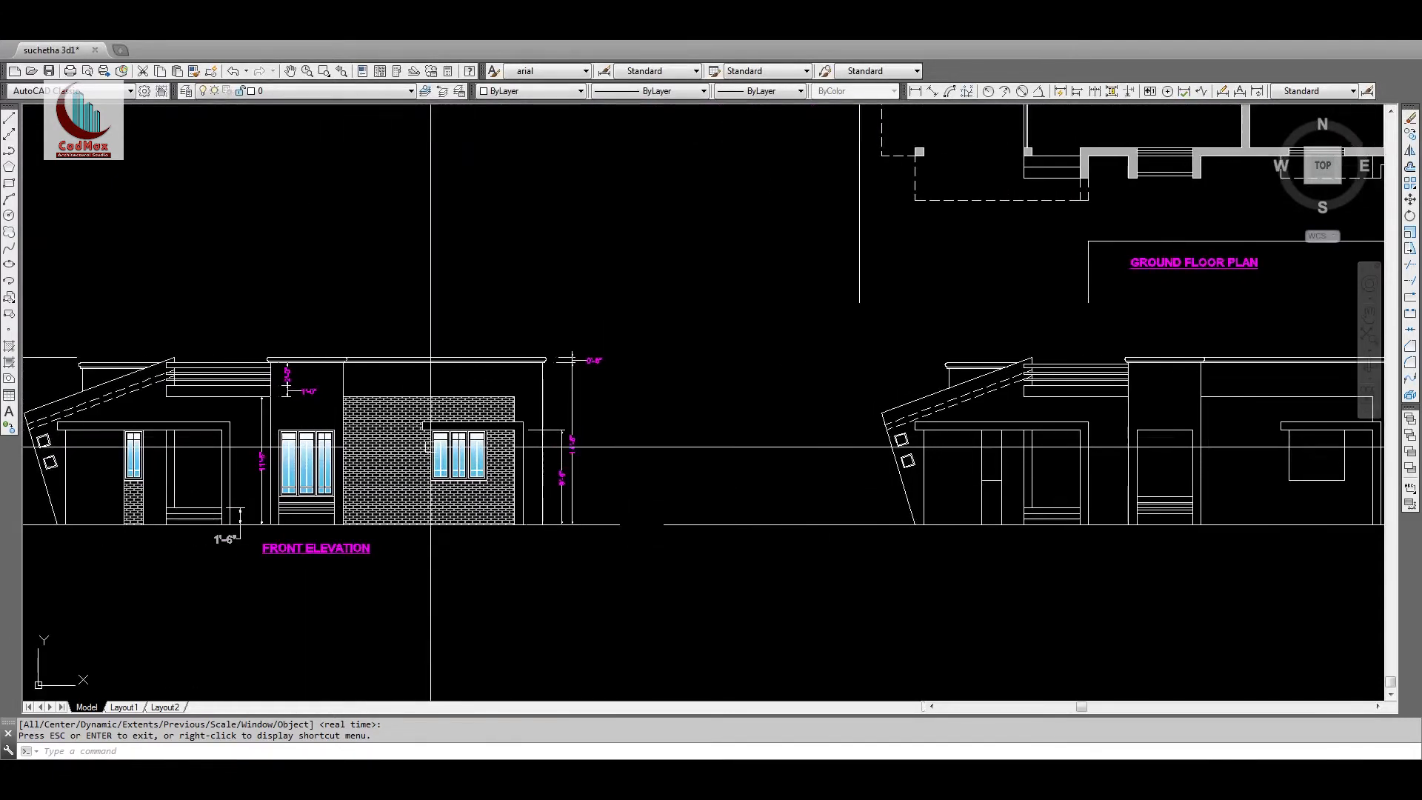
middle_click_drag(574, 470, 575, 469)
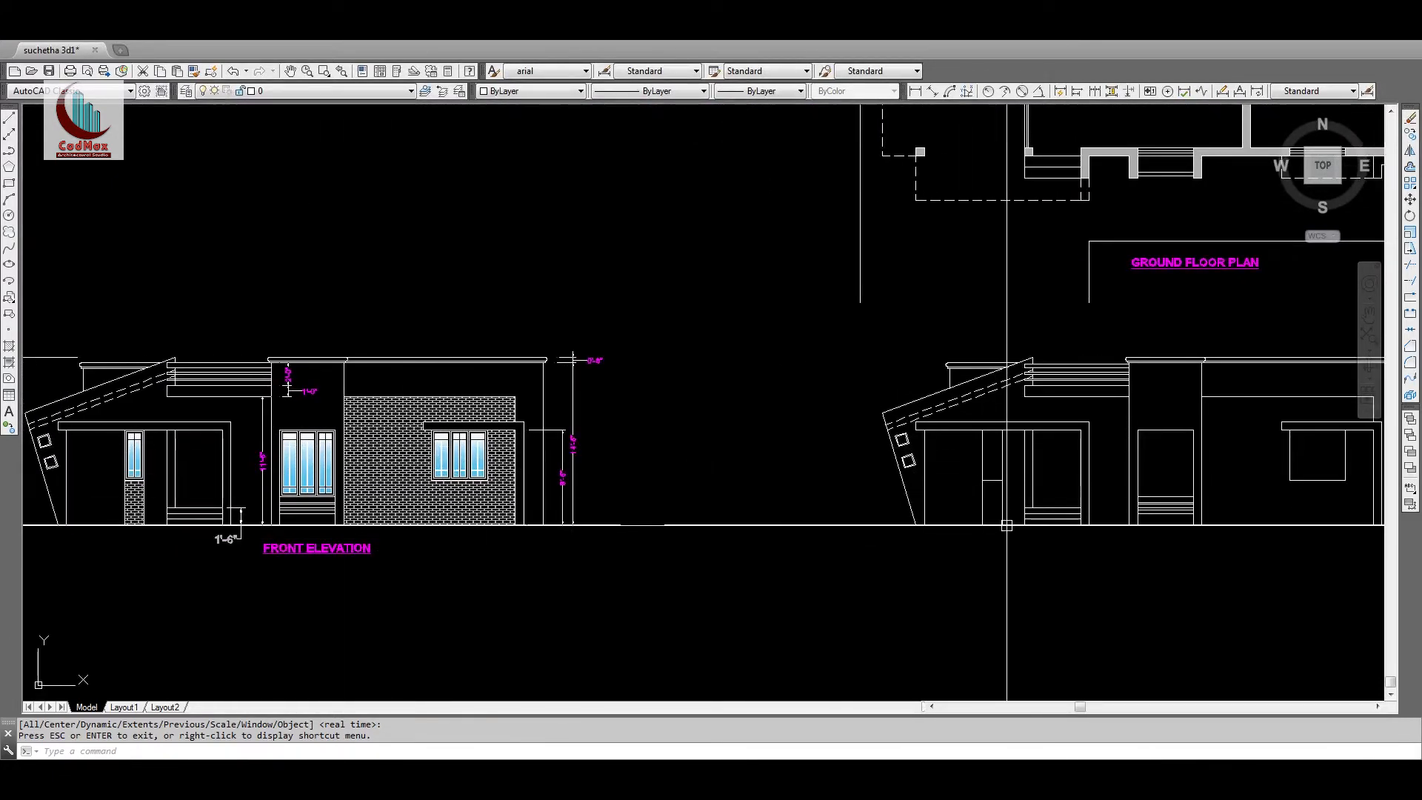
Step: Offset the four edges of the window under the bedroom canopy 2" inward for its frame
middle_click_drag(1001, 526, 667, 529)
type("z")
key("Return")
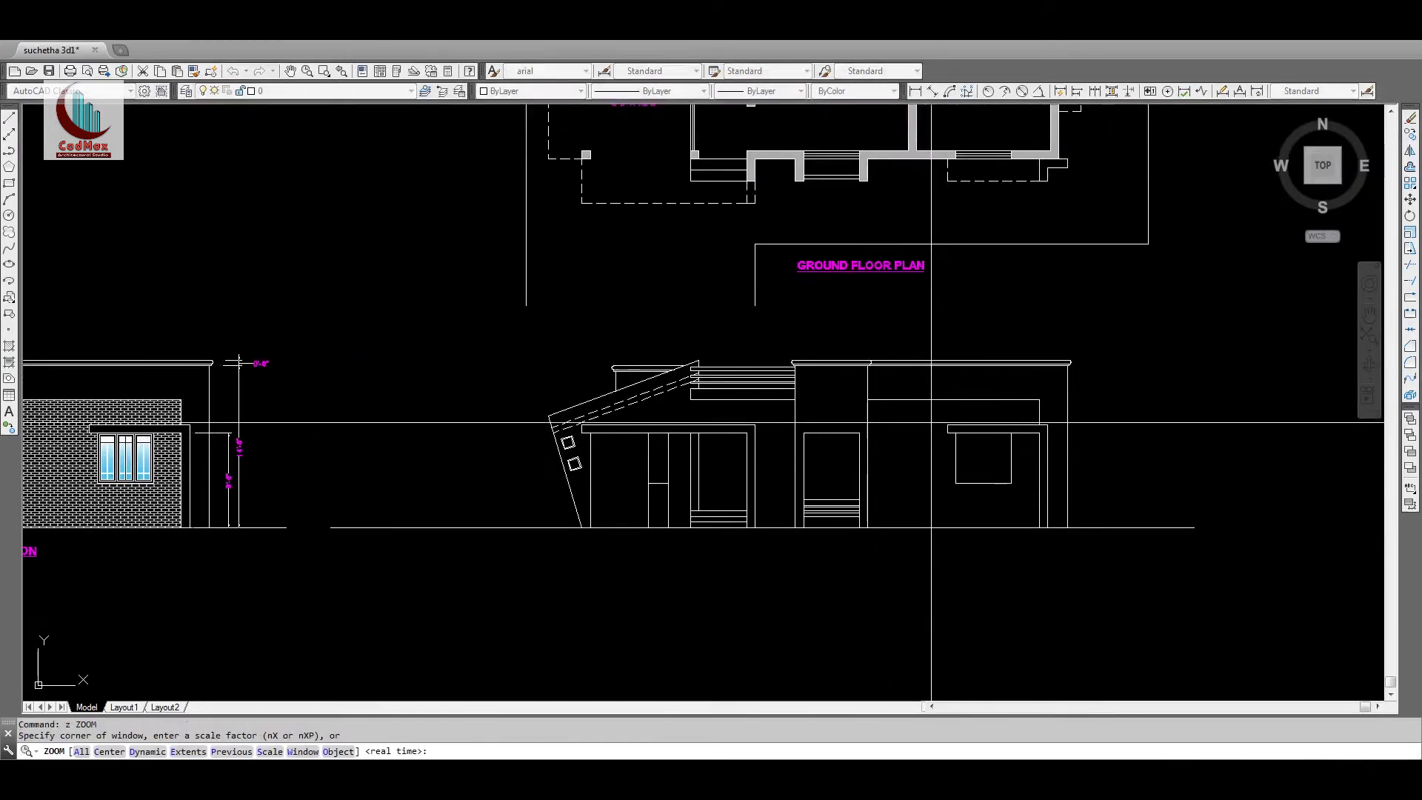
left_click(932, 423)
left_click(1030, 494)
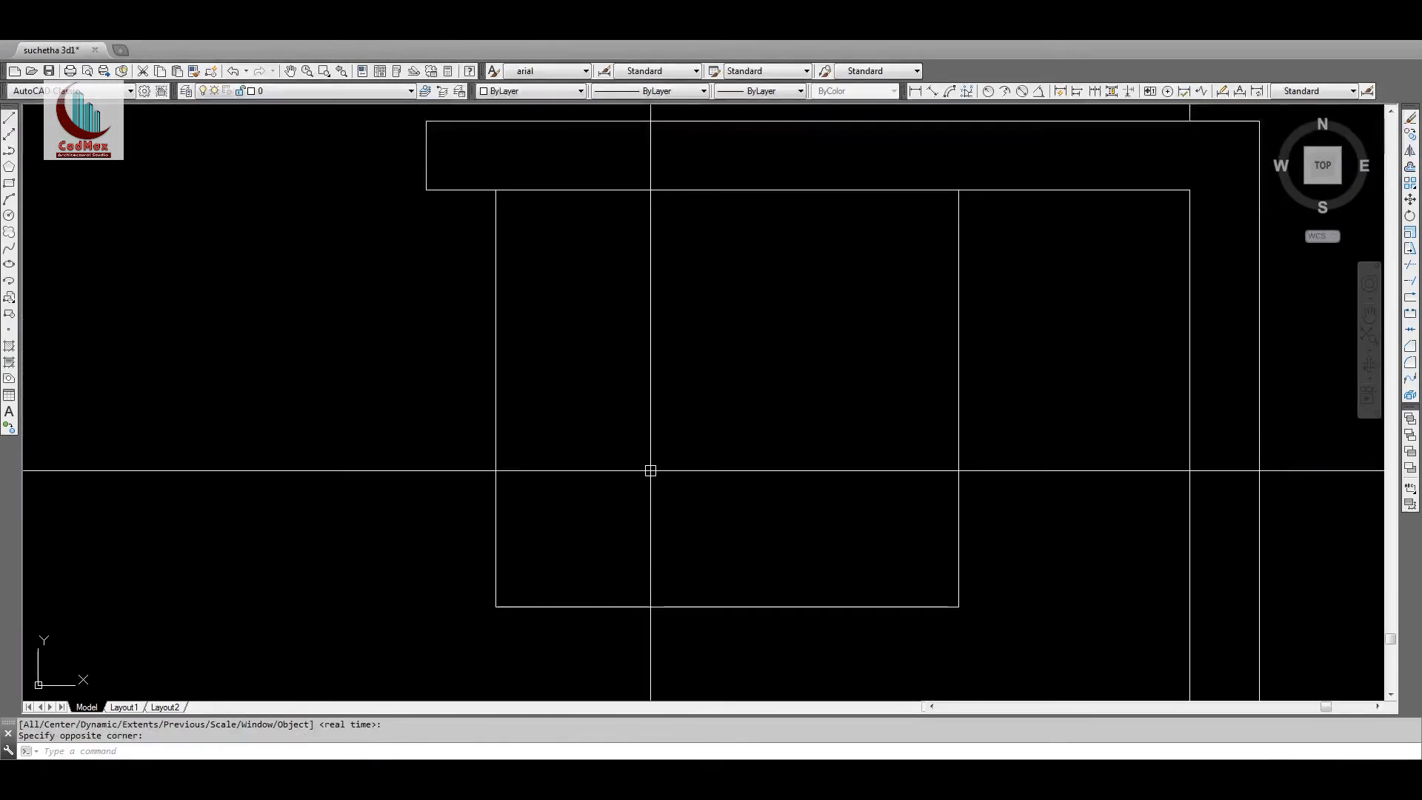
type("o")
key("Return")
type("2")
key("Return")
left_click(496, 296)
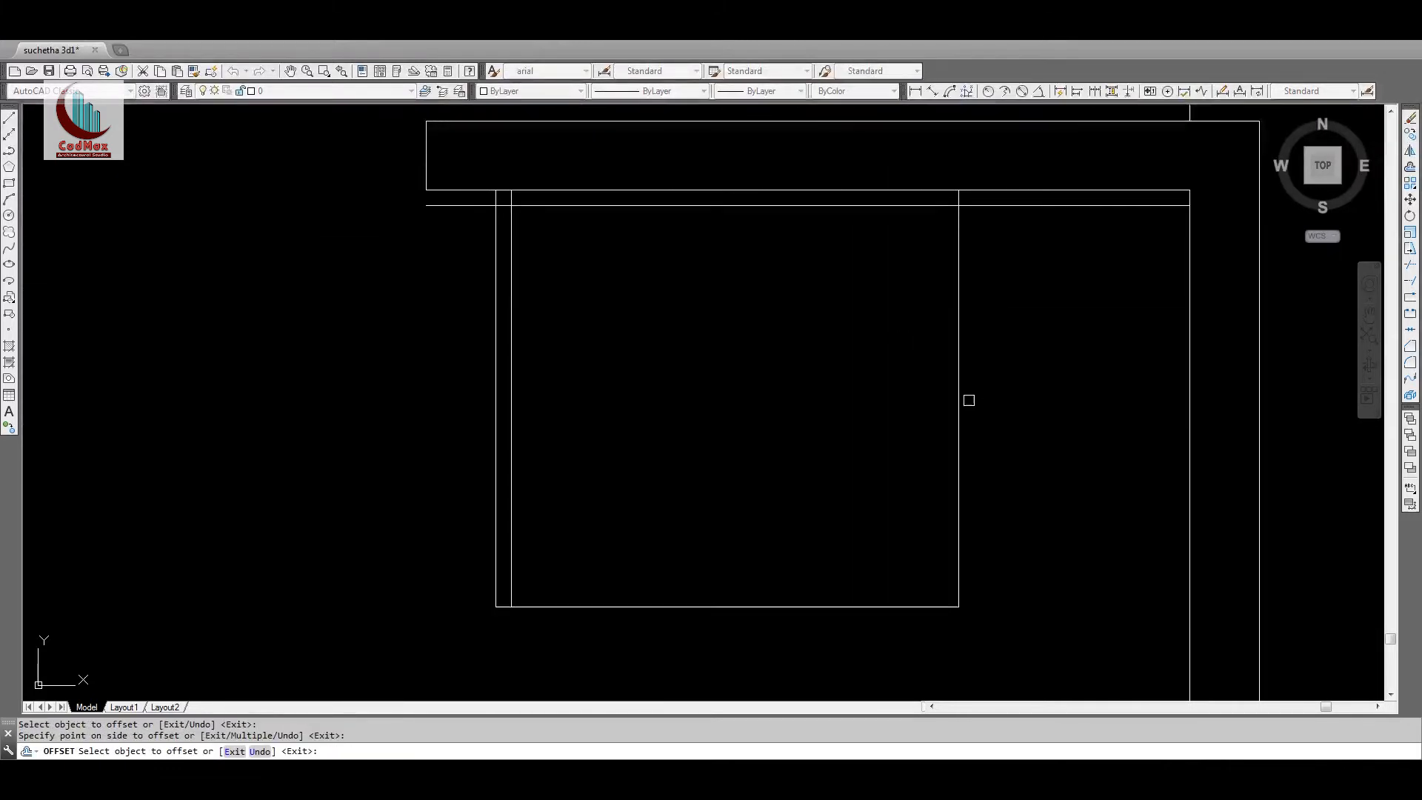
Step: Measure the thickness of the lower glazing bar between the glass panes of the reference elevation's matching window
key("Escape")
type("z")
key("Return")
key("Return")
left_click_drag(652, 296, 687, 615)
middle_click_drag(403, 434, 1055, 413)
key("Escape")
middle_click_drag(164, 367, 518, 366)
type("z")
key("Return")
left_click(322, 291)
left_click(626, 491)
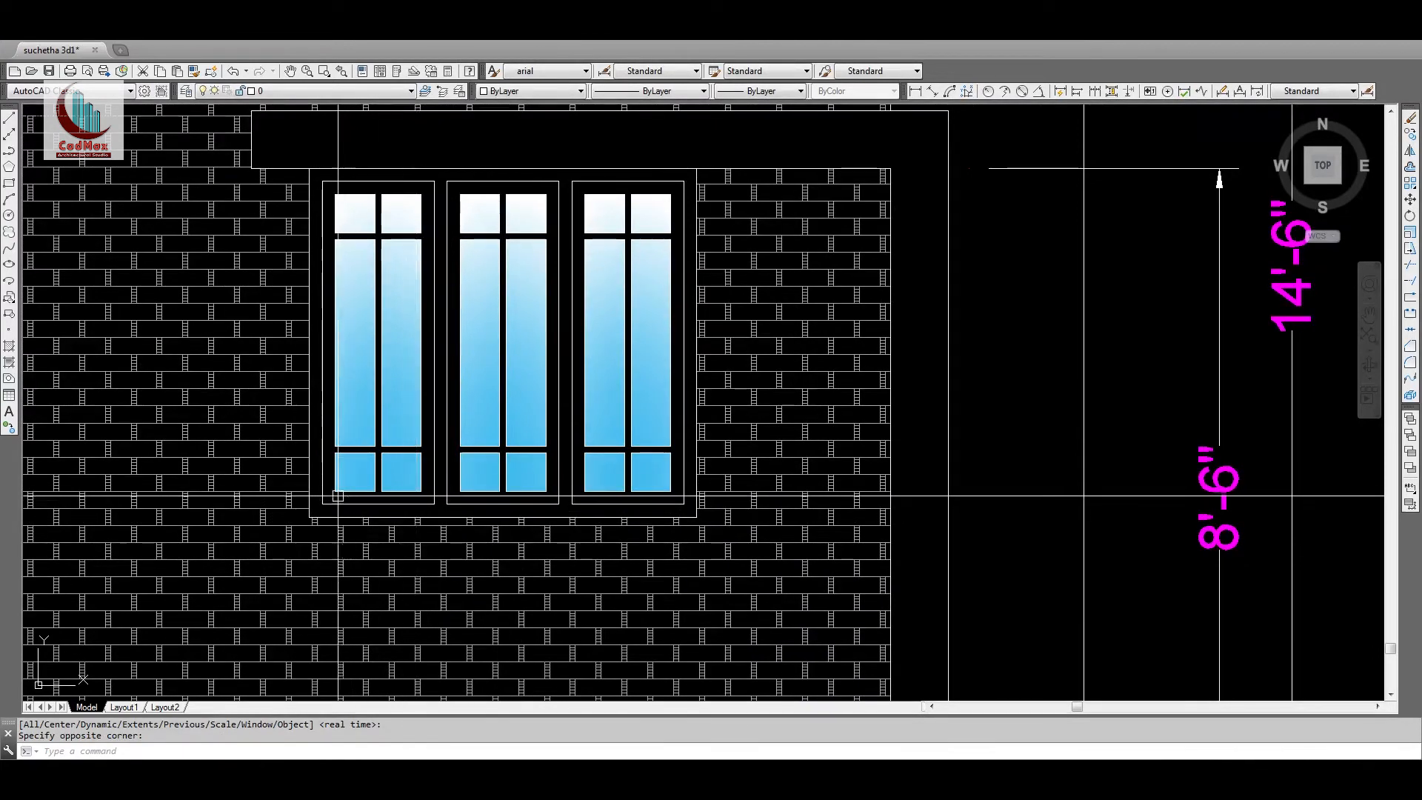
type("di")
key("Return")
left_click(375, 453)
left_click(376, 445)
Step: Return to the window under the bedroom canopy in the new elevation and examine its offset frame lines
type("z")
key("Return")
key("Return")
left_click_drag(474, 222, 936, 491)
middle_click_drag(1170, 468, 78, 469)
key("Escape")
middle_click_drag(1071, 451, 208, 488)
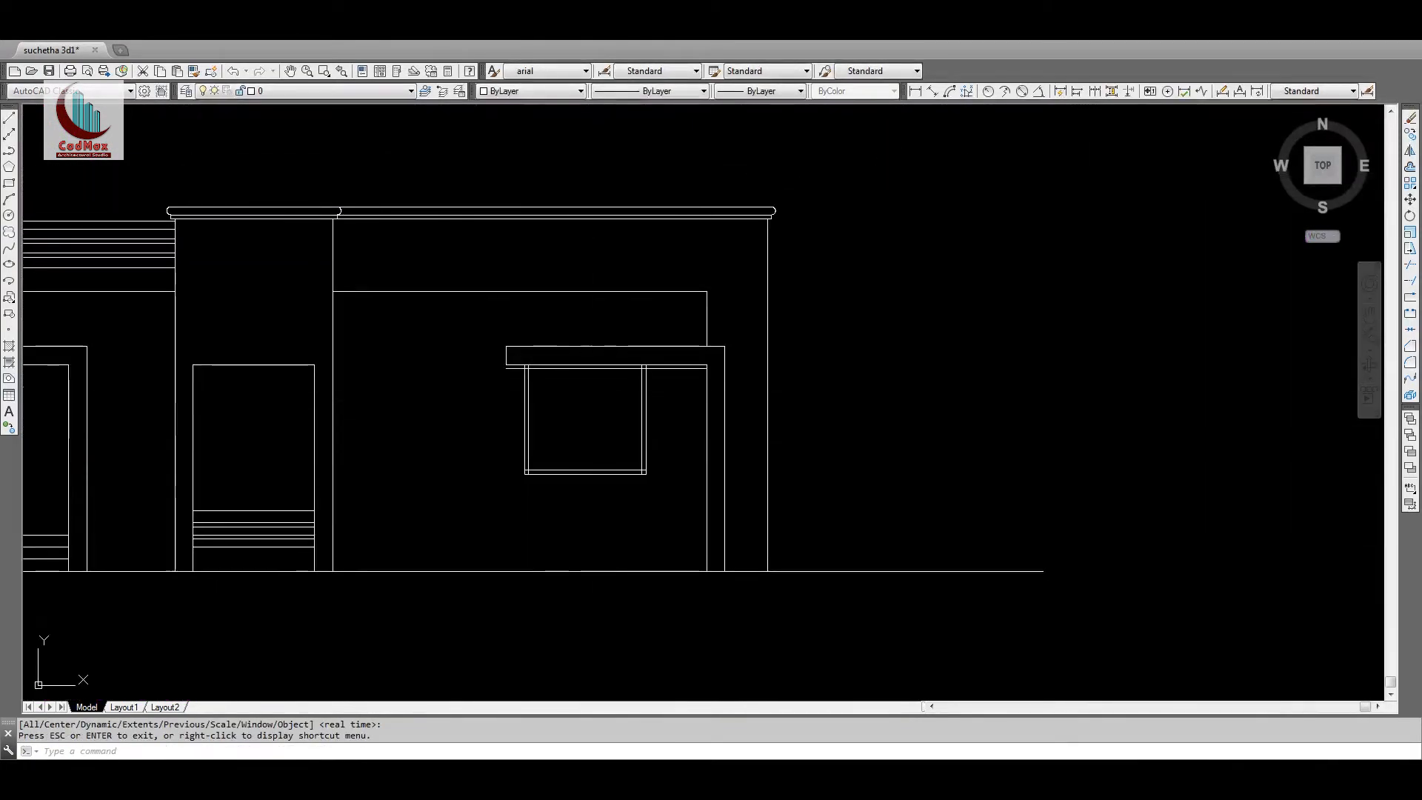
type("z")
key("Return")
left_click(498, 343)
left_click(724, 502)
type("o")
key("Return")
key("Escape")
Step: Fillet the four corners of the offset frame lines so they form a closed inner window rectangle
type("f")
left_click(395, 220)
left_click(411, 203)
key("Return")
left_click(785, 202)
left_click(818, 304)
key("Return")
left_click(819, 332)
left_click(681, 579)
key("Return")
left_click(666, 579)
left_click(397, 559)
type("l")
key("Return")
key("Escape")
key("Escape")
Step: Place a linear dimension for the window's overall width just below its bottom edge
left_click(915, 91)
left_click(378, 593)
left_click(832, 594)
left_click(690, 635)
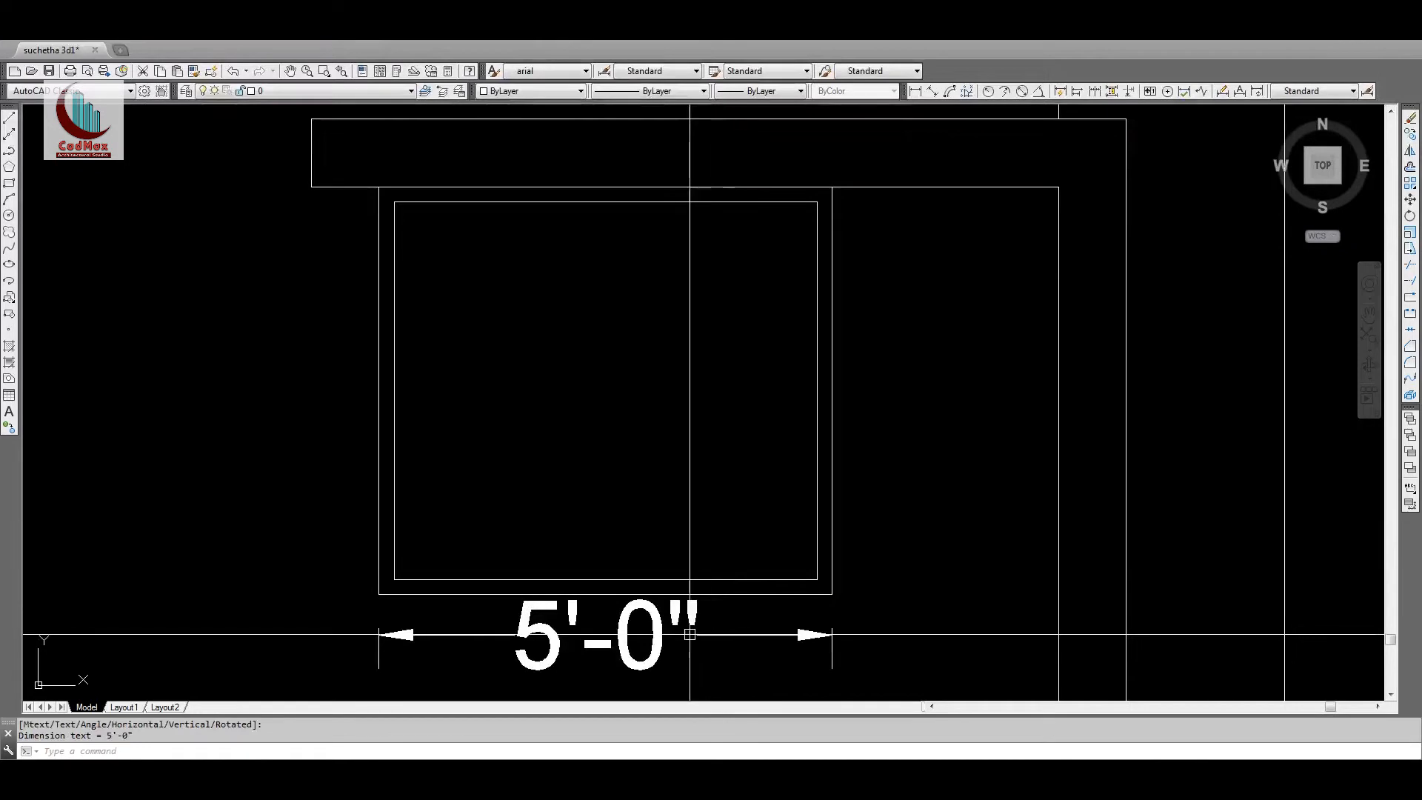
Step: Erase the width dimension below the window
type("e")
key("Return")
key("Escape")
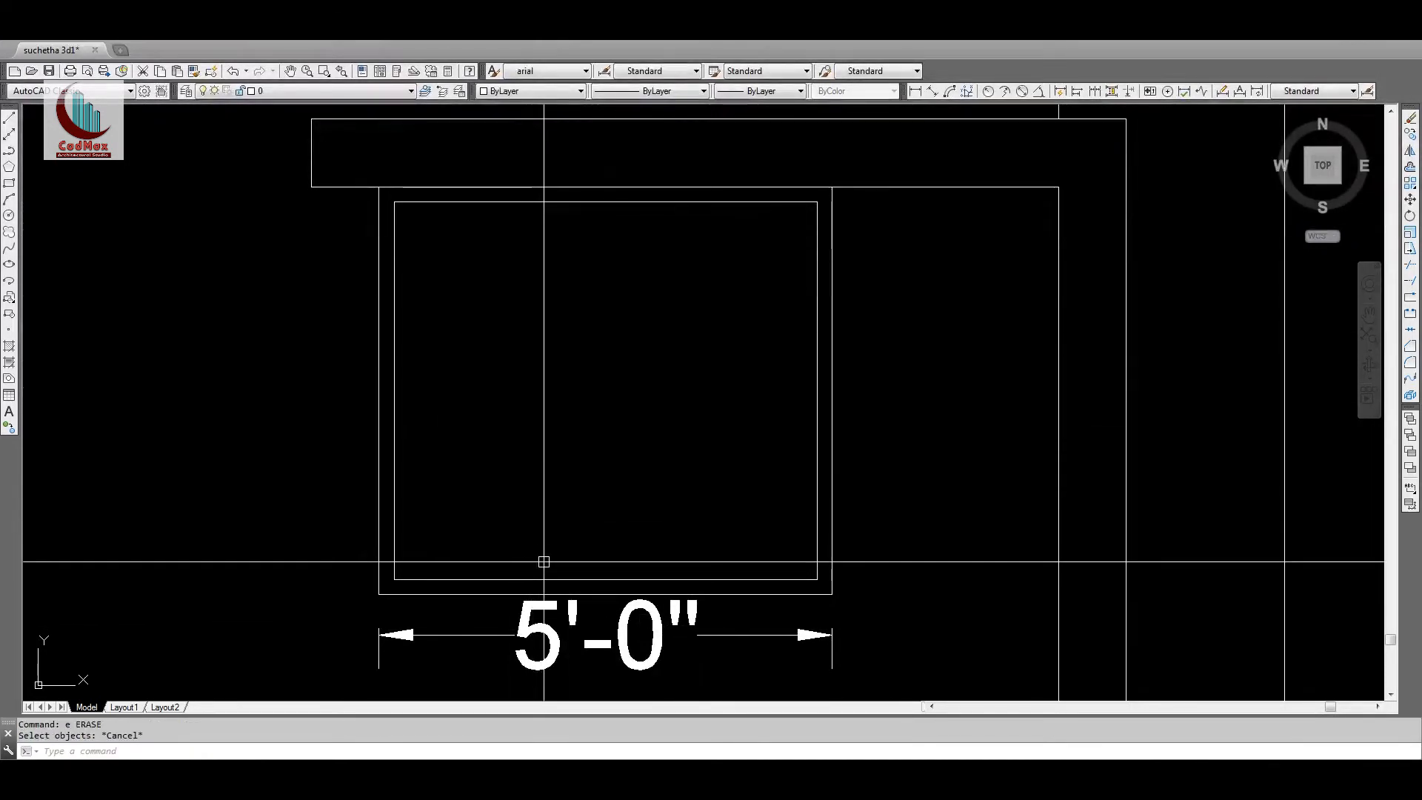
mouse_move(738, 523)
middle_mouse_down()
mouse_move(749, 409)
mouse_move(684, 457)
middle_mouse_up()
type("e")
key("Return")
left_click(690, 511)
key("Return")
type("z")
key("Return")
key("Return")
scroll(704, 416, "down", 1)
key("Escape")
key("Escape")
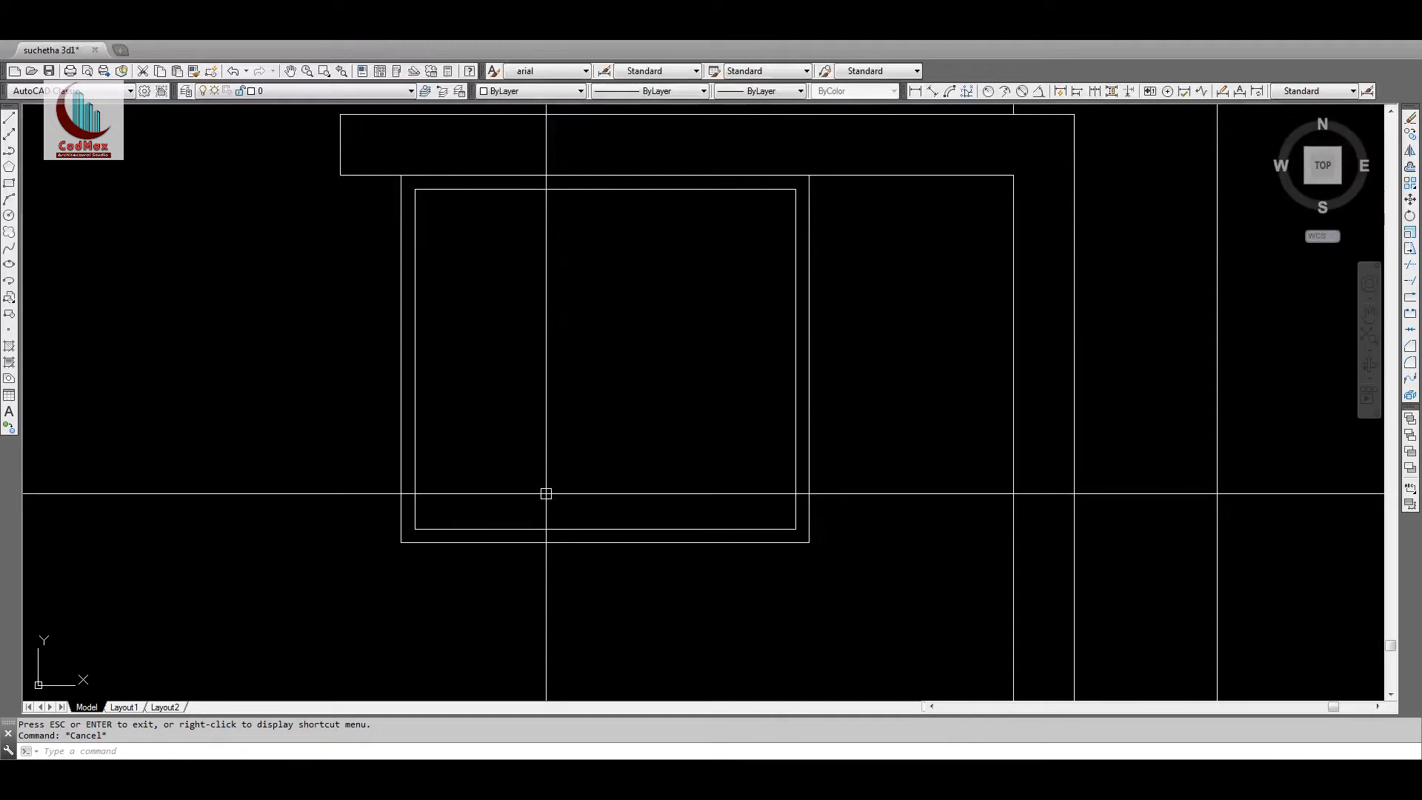
scroll(518, 494, "down", 3)
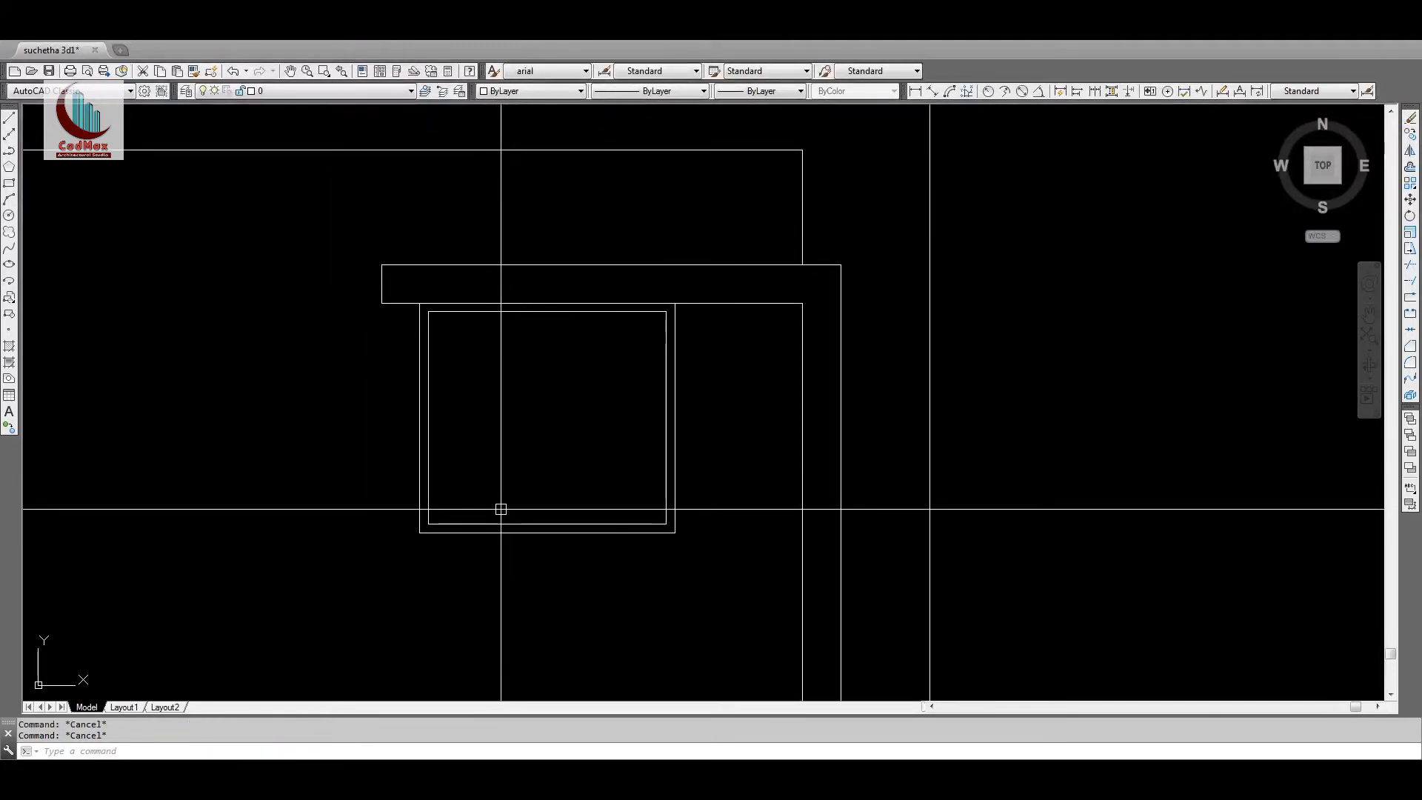
type("l")
key("Return")
key("Escape")
Step: Copy the window's outer bottom line straight up to a spot inside the frame as a construction line
type("z")
key("Return")
left_click(358, 565)
left_click(665, 505)
key("Escape")
scroll(648, 469, "down", 2)
type("c")
key("Return")
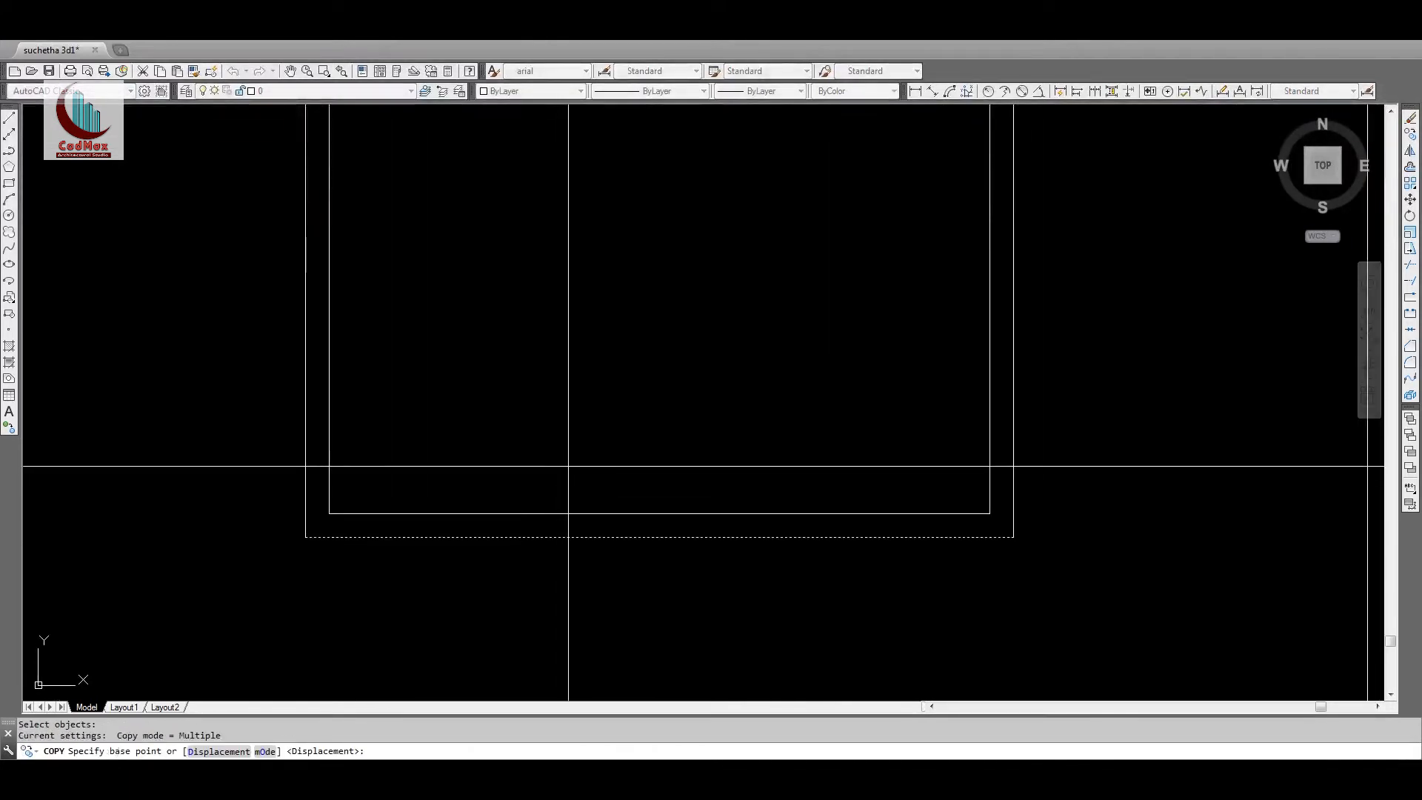
left_click(658, 536)
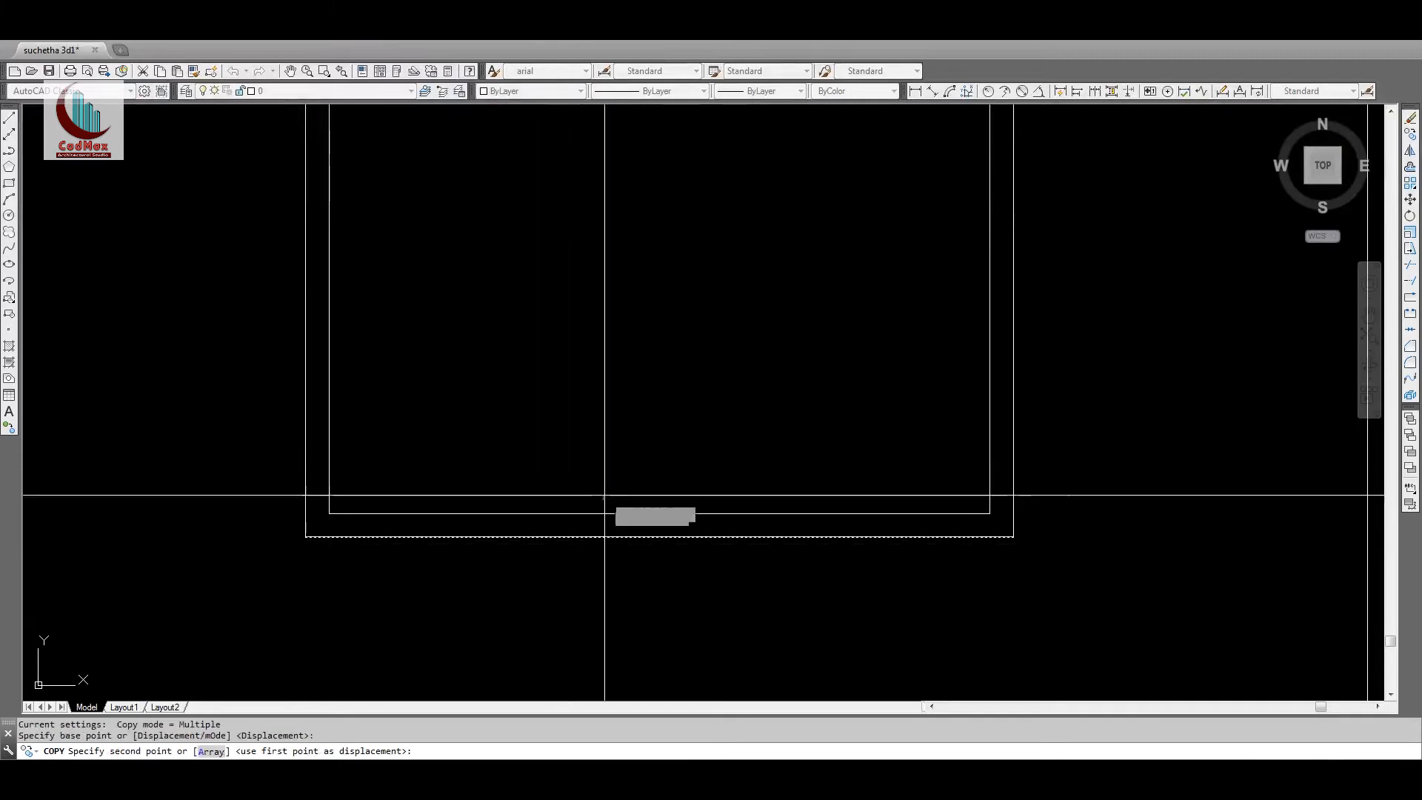
left_click(622, 388)
key("Escape")
Step: Stretch both ends of the copied construction line 1" inward so it ends midway across the frame sides
type("s")
key("Return")
left_click(1037, 412)
left_click(966, 453)
key("Return")
left_click(965, 452)
type("4")
key("Return")
key("Return")
left_click(531, 389)
left_click(290, 445)
key("Return")
left_click(419, 363)
type("1")
key("Return")
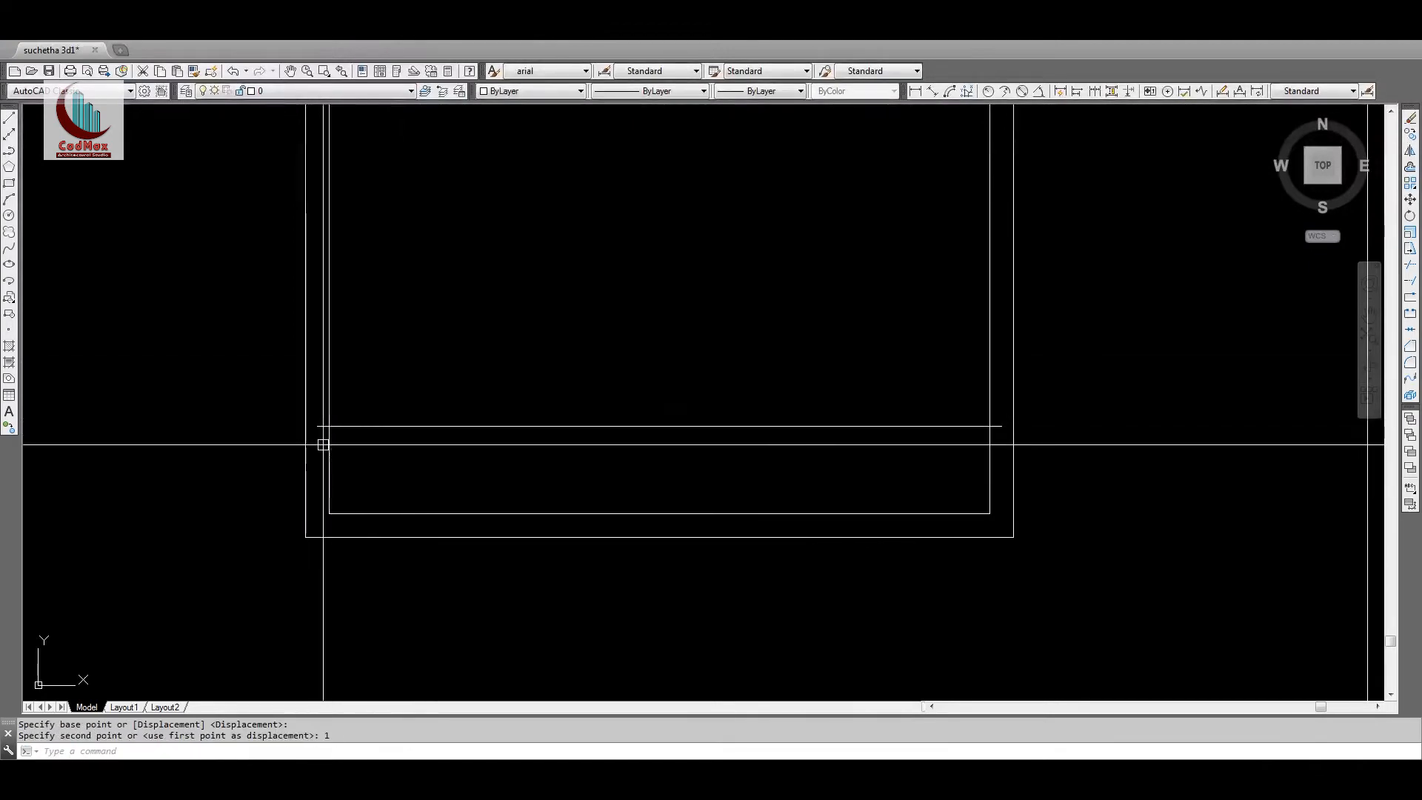
Step: Divide the shortened construction line into 3 equal segments
middle_click_drag(330, 450, 340, 523)
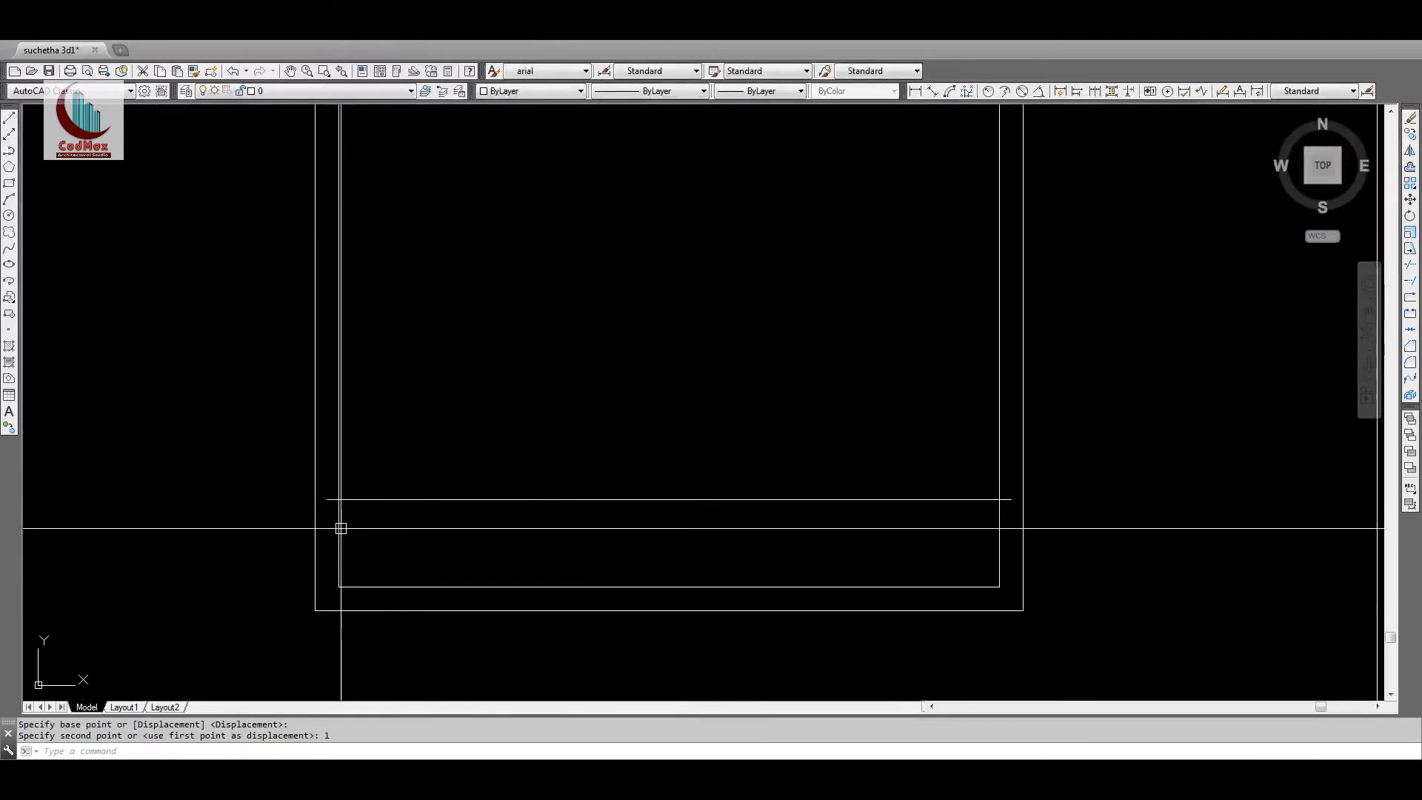
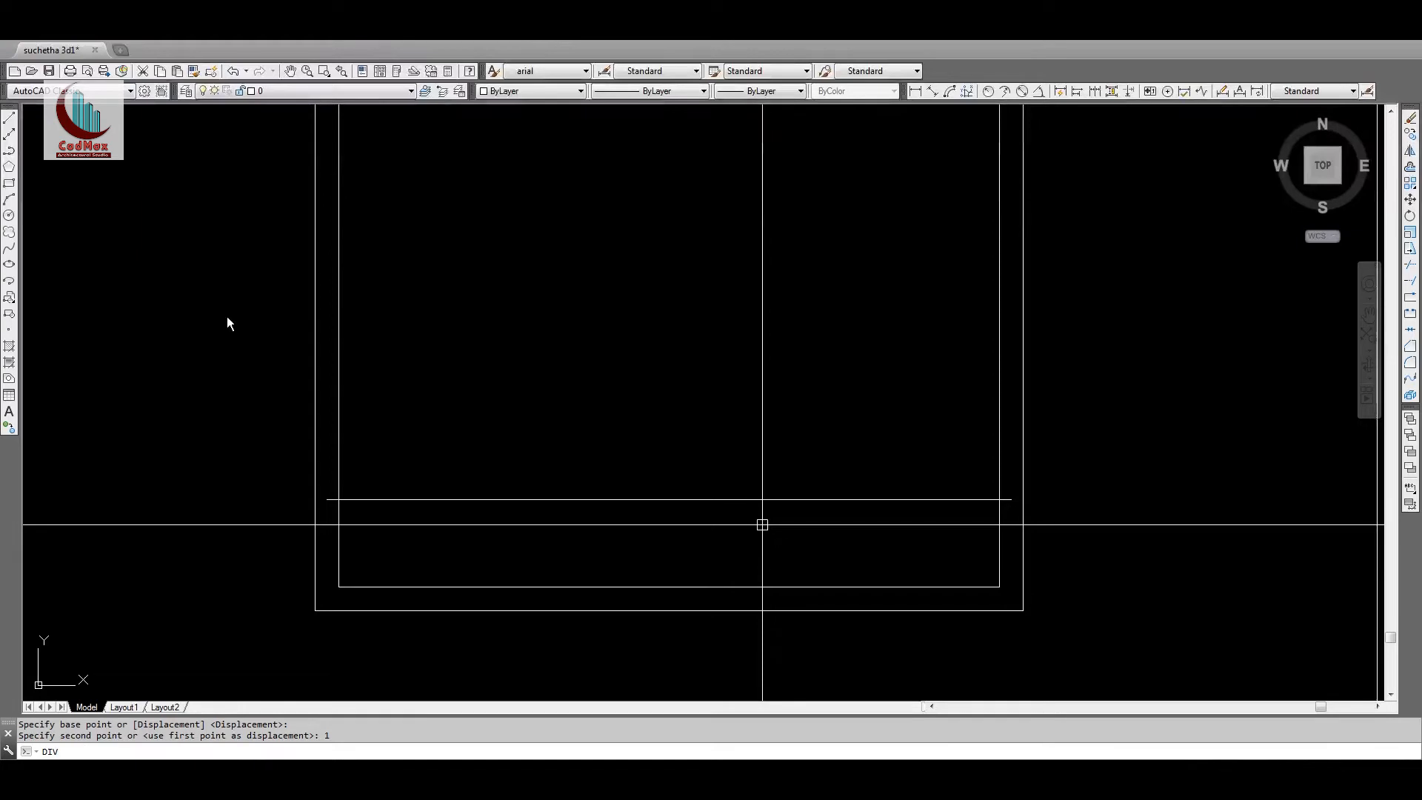
key("Return")
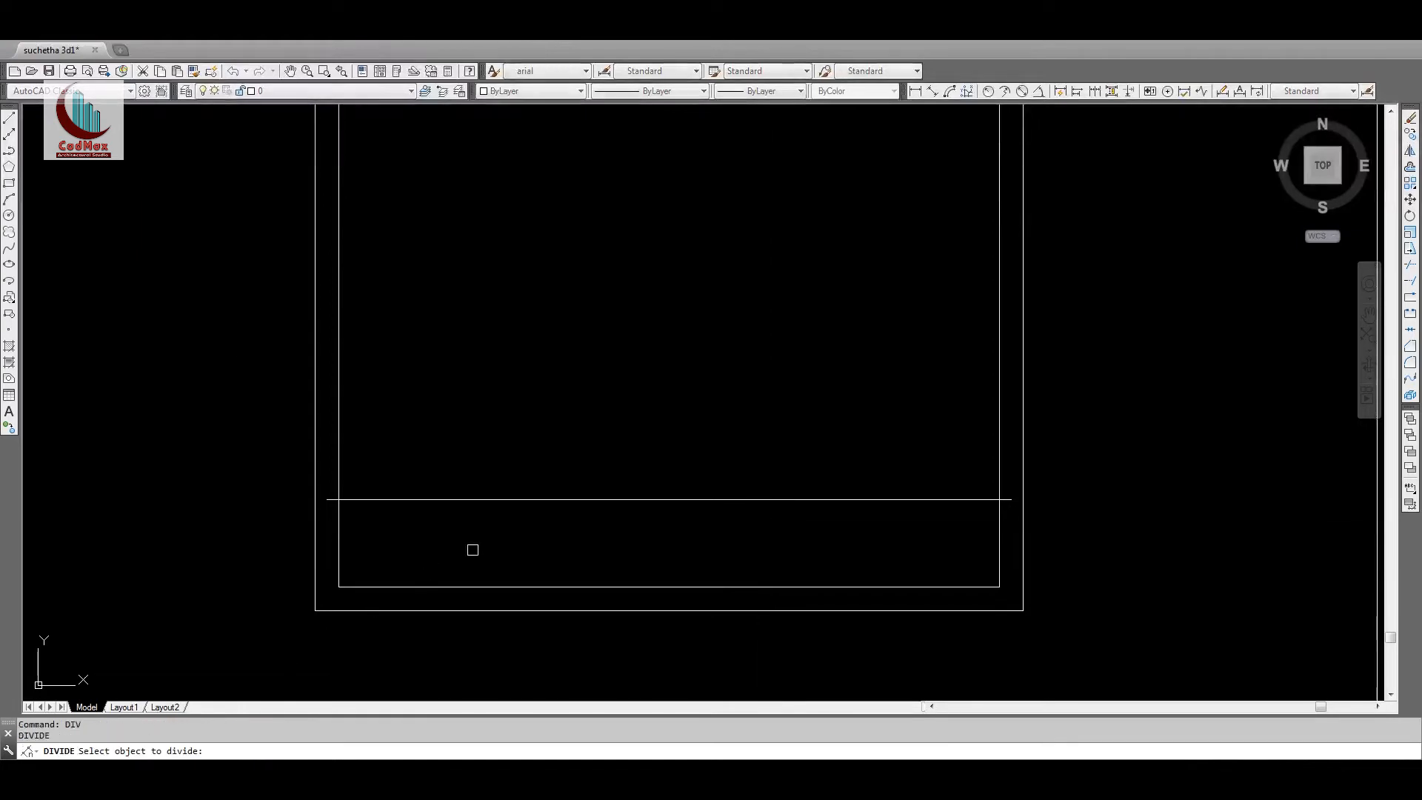
left_click(560, 502)
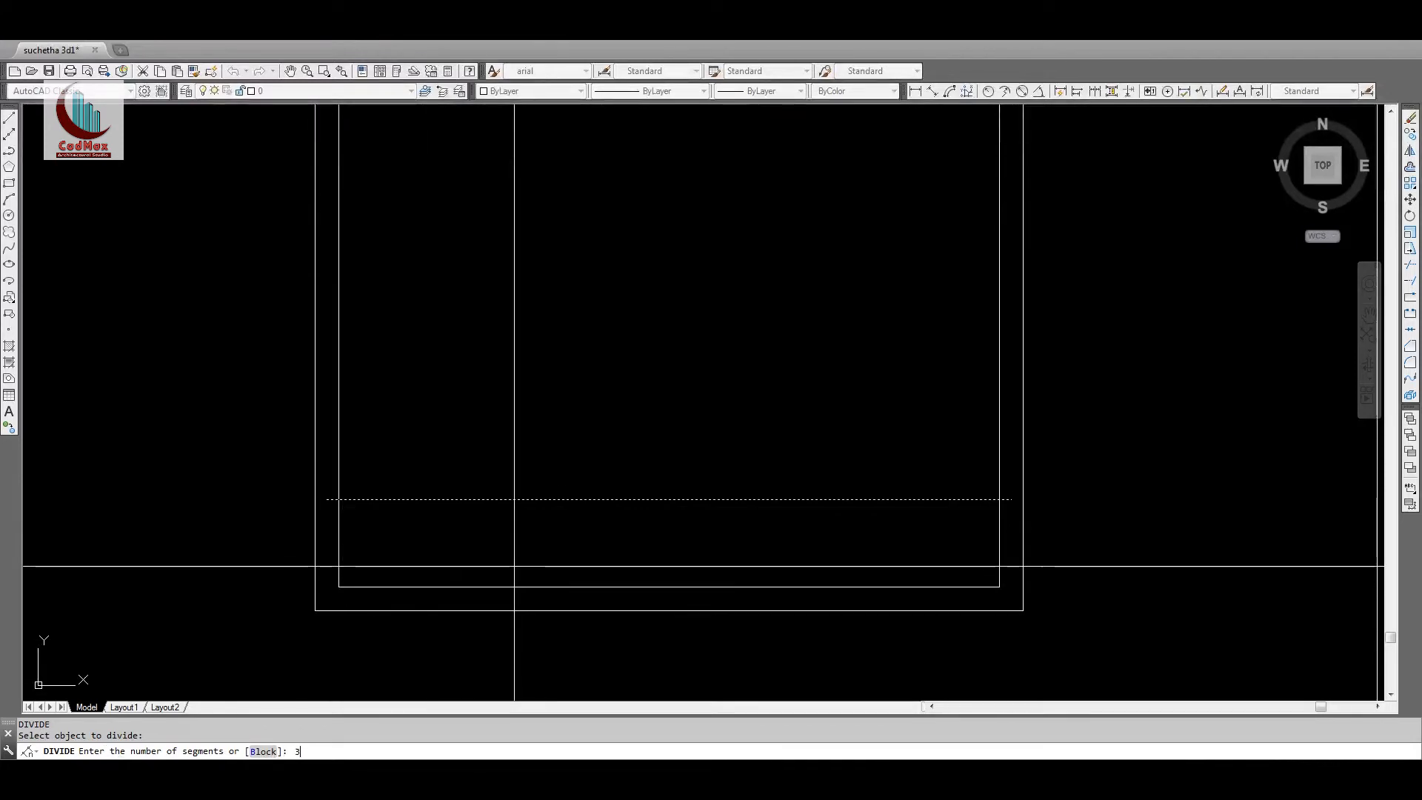
key("Return")
type("z")
key("Return")
key("Return")
left_click_drag(700, 425, 688, 520)
key("Escape")
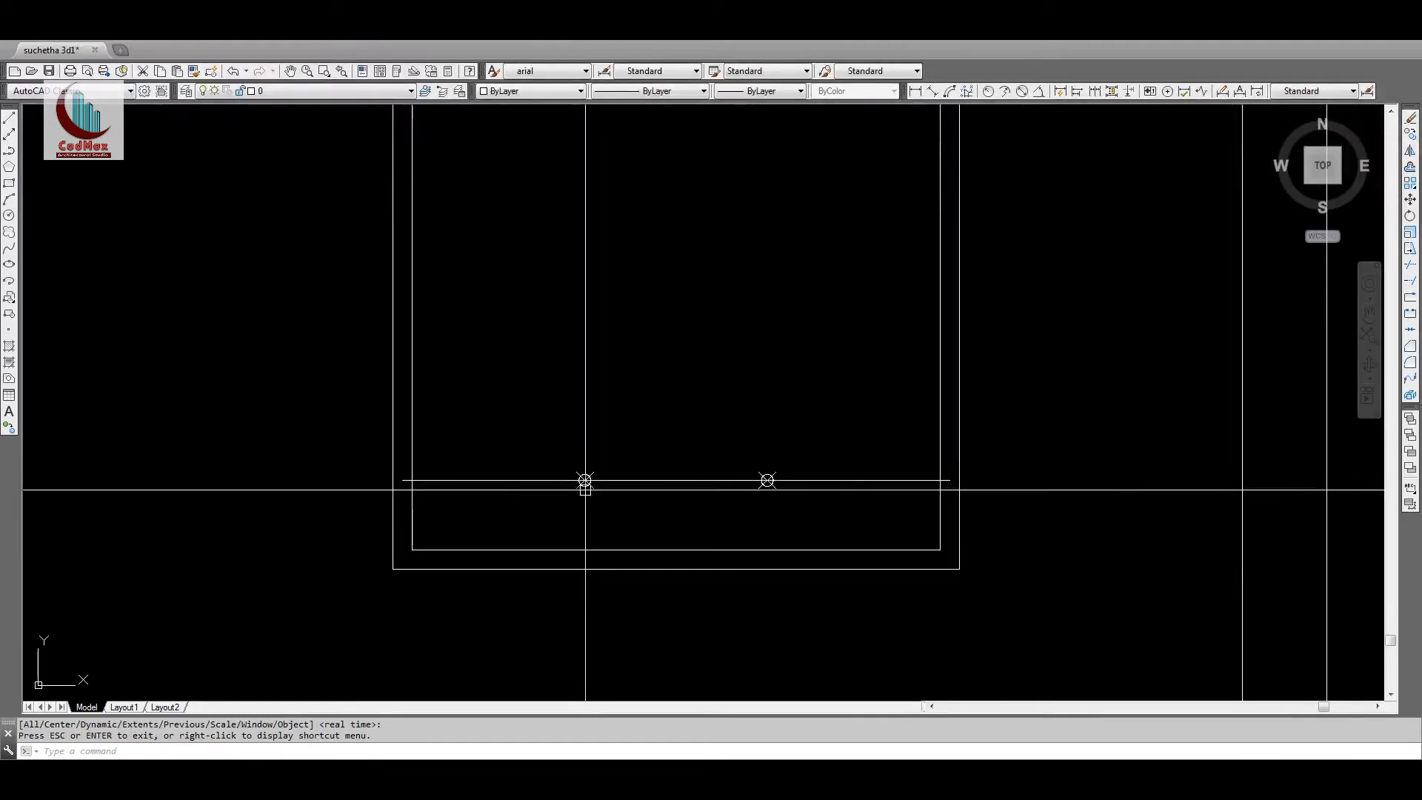
middle_click_drag(584, 482, 550, 580)
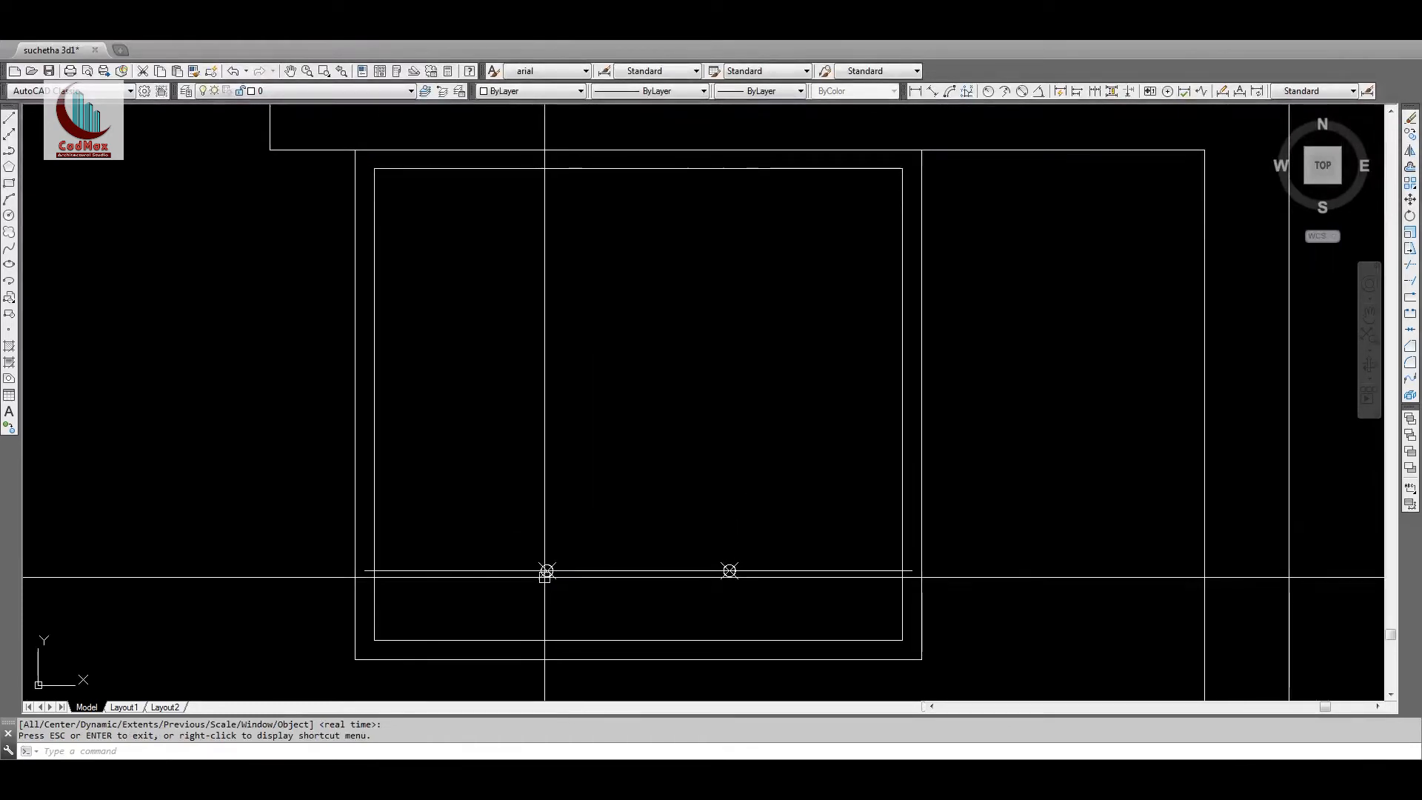
Step: Copy the two vertical lines of the window frame's right side to both division points as mullions
type("co")
key("Return")
left_click(952, 485)
left_click(875, 531)
key("Return")
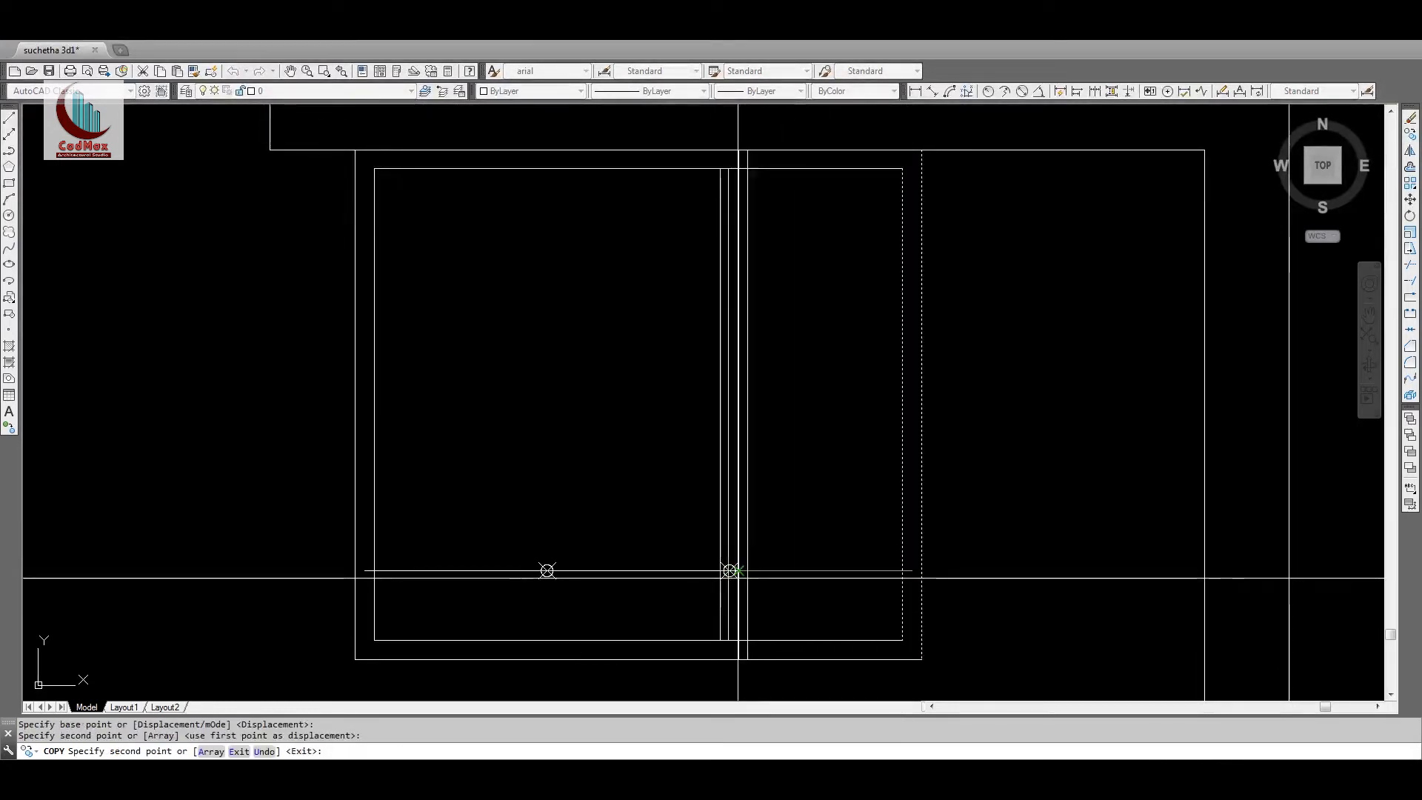
left_click(545, 578)
key("Escape")
key("Escape")
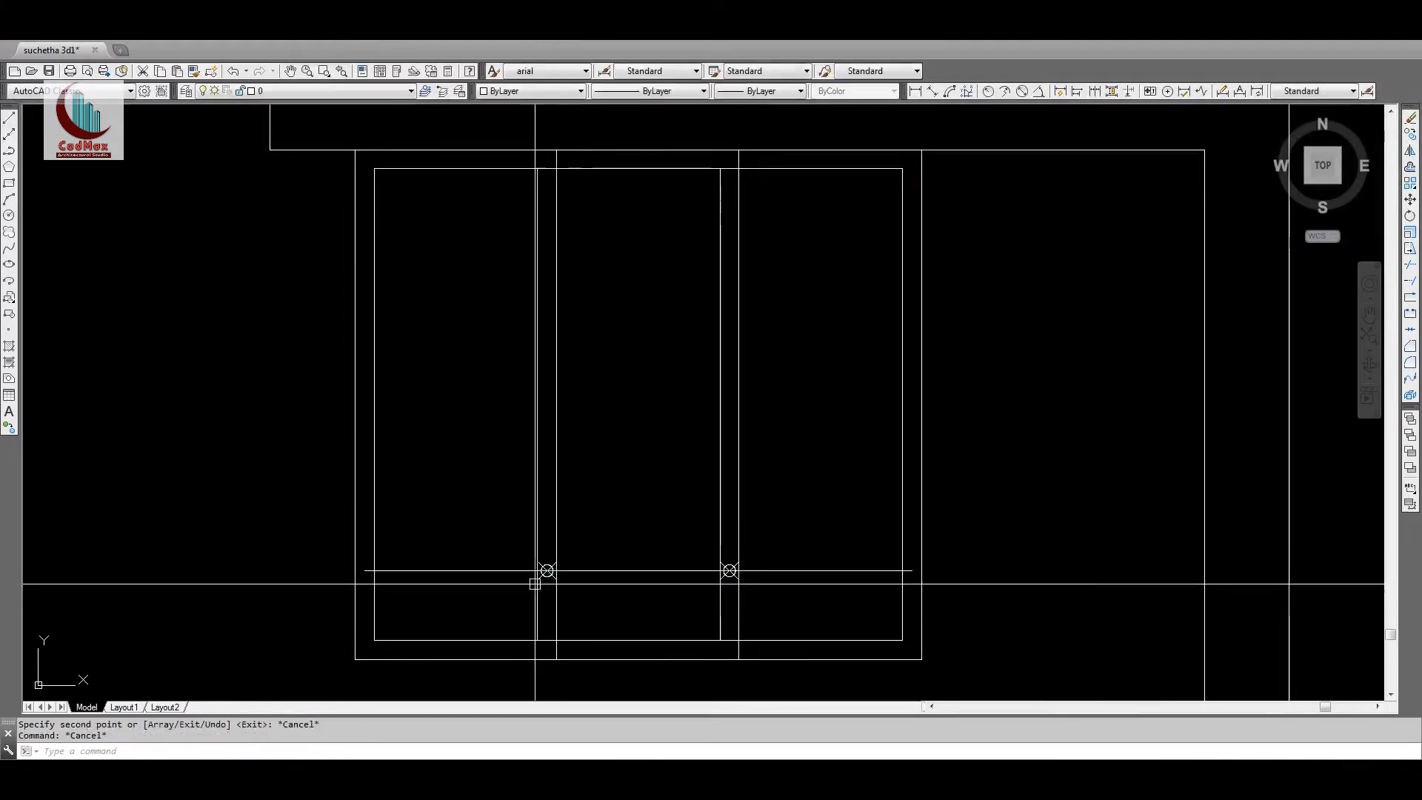
Step: Erase the construction line with its division points and trim the mullion and frame lines into three separate panels
left_click(816, 594)
key("space")
key("space")
left_click(816, 593)
left_click(806, 558)
key("space")
type("tr")
key("space")
key("space")
left_click(739, 648)
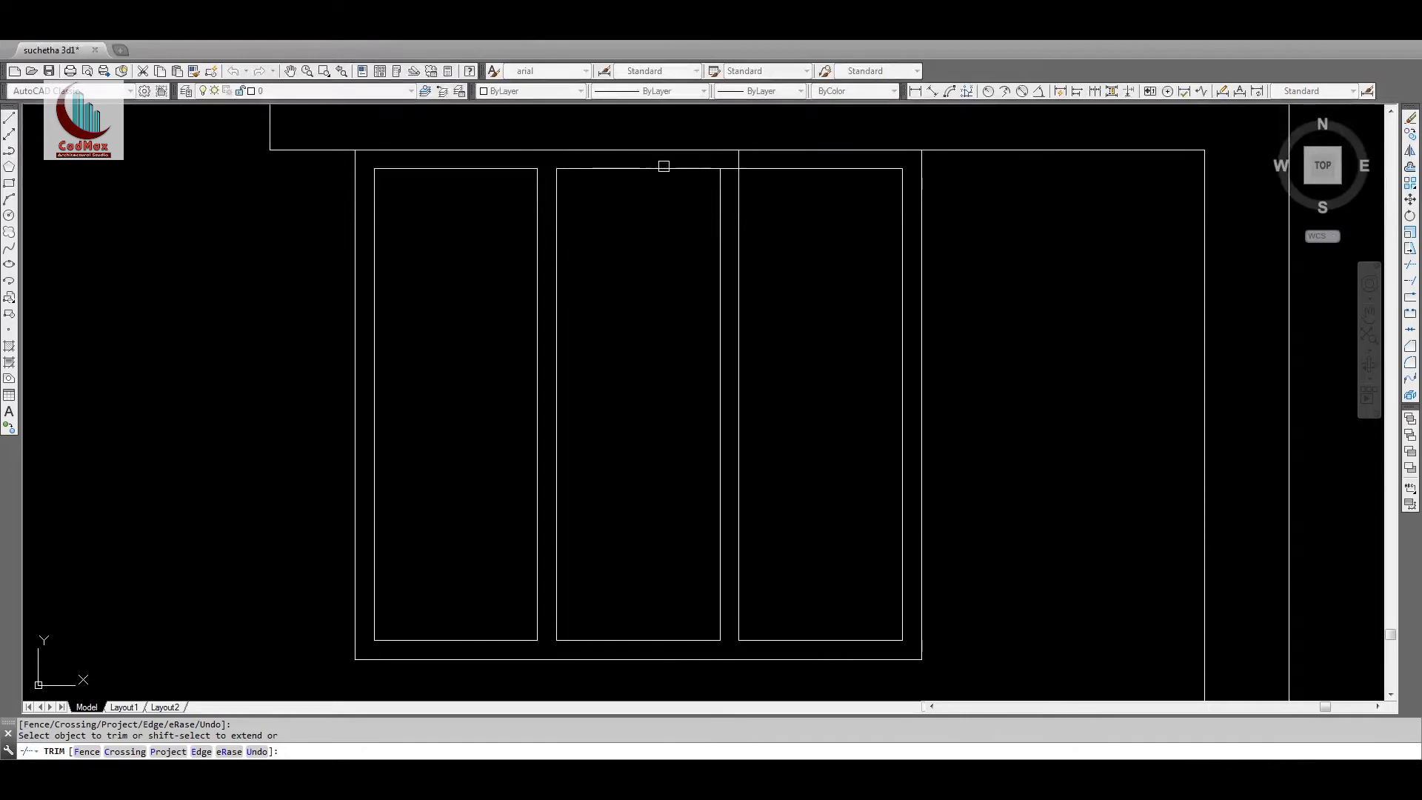
Step: Add a linear dimension to the bottom edge of each of the three window panels
left_click(916, 90)
key("space")
middle_click_drag(798, 648, 803, 538)
left_click(803, 531)
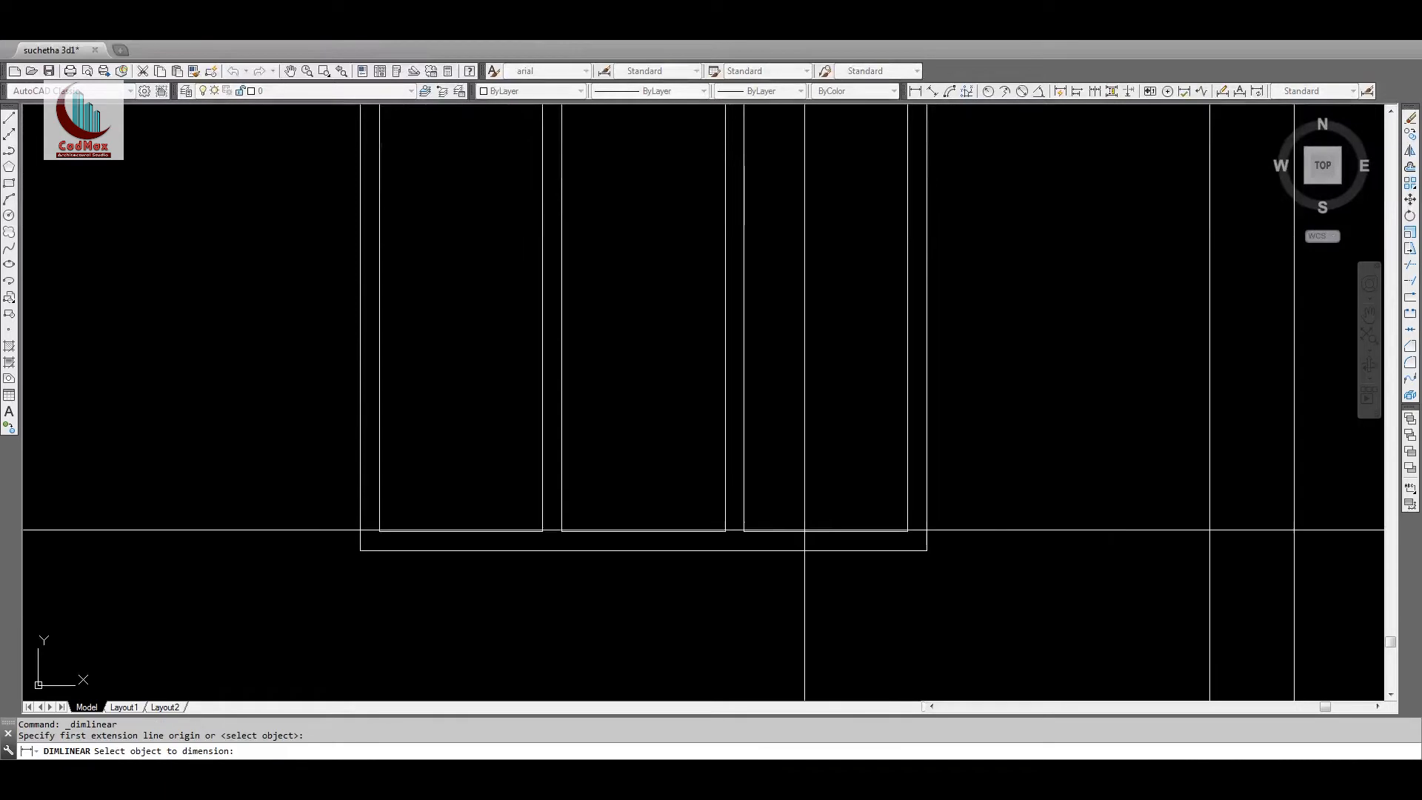
left_click(794, 605)
left_click(657, 532)
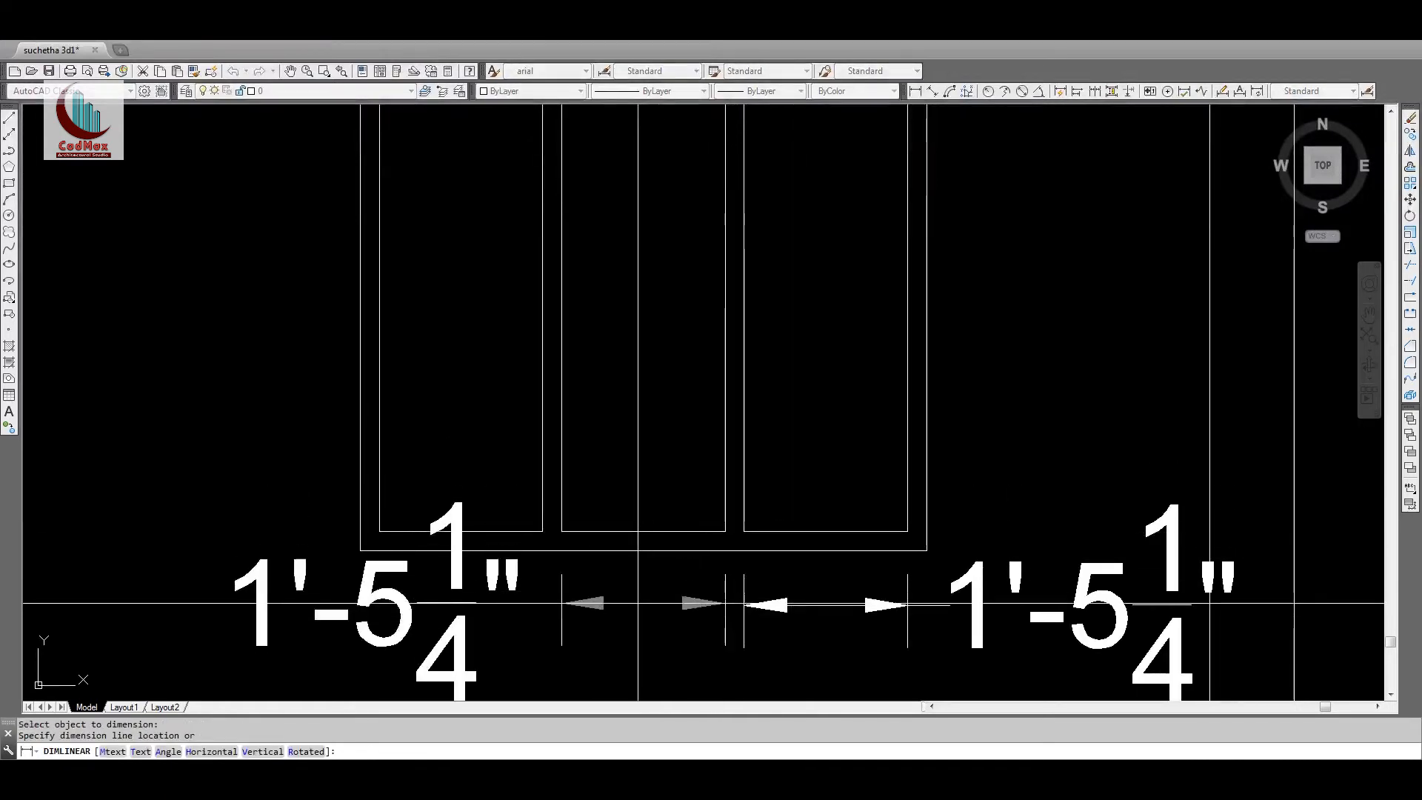
left_click(634, 615)
key("Return")
key("Return")
left_click(492, 531)
left_click(485, 426)
key("Escape")
key("Escape")
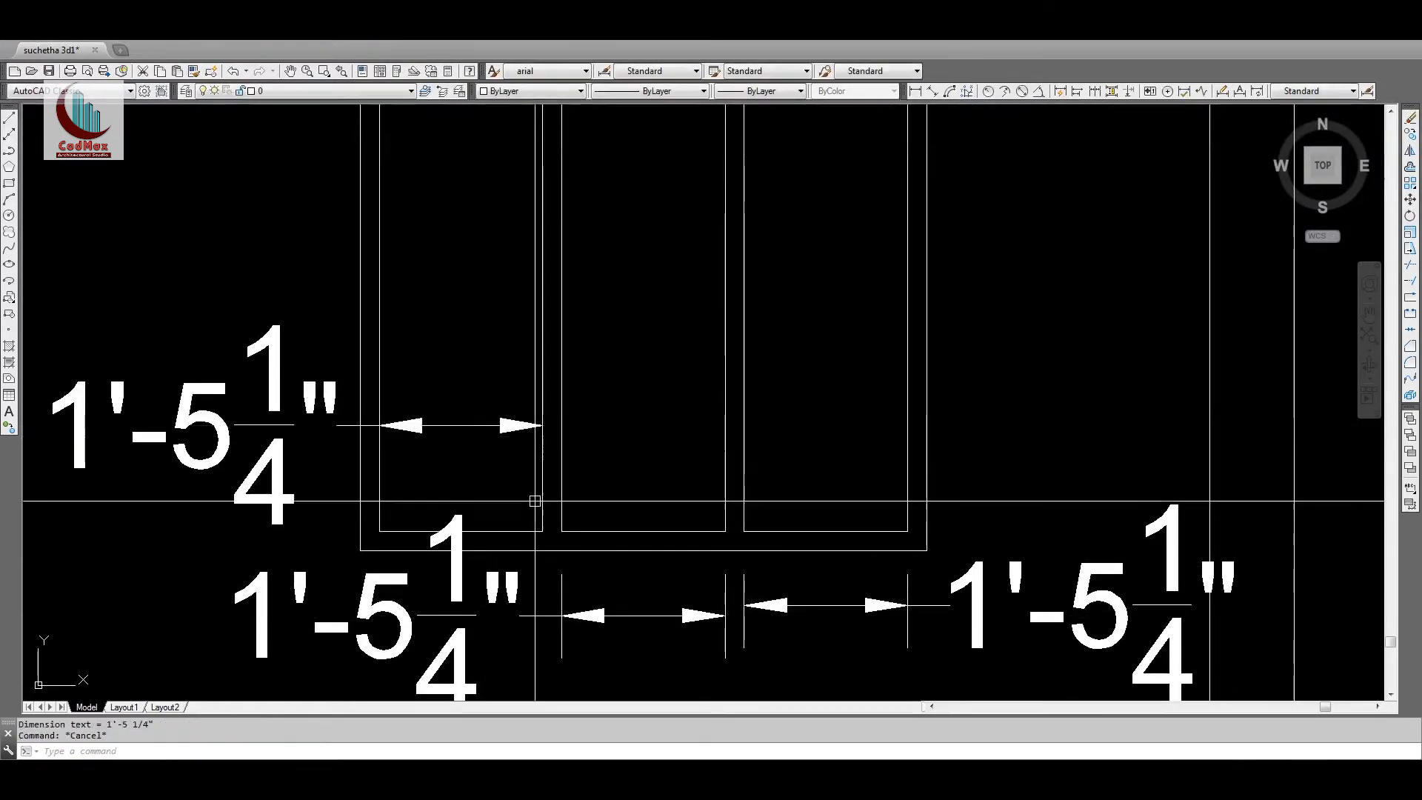
Step: Erase the three panel width dimensions
type("e")
key("Return")
left_click(815, 606)
left_click(520, 667)
left_click(440, 595)
key("Return")
key("Return")
key("Return")
left_click(505, 476)
left_click(455, 384)
key("Return")
Step: Offset the four edges of the right-hand window panel 2" inward
type("z")
key("Return")
key("Return")
left_click_drag(677, 358, 669, 452)
middle_click_drag(669, 453, 612, 526)
key("Escape")
key("Escape")
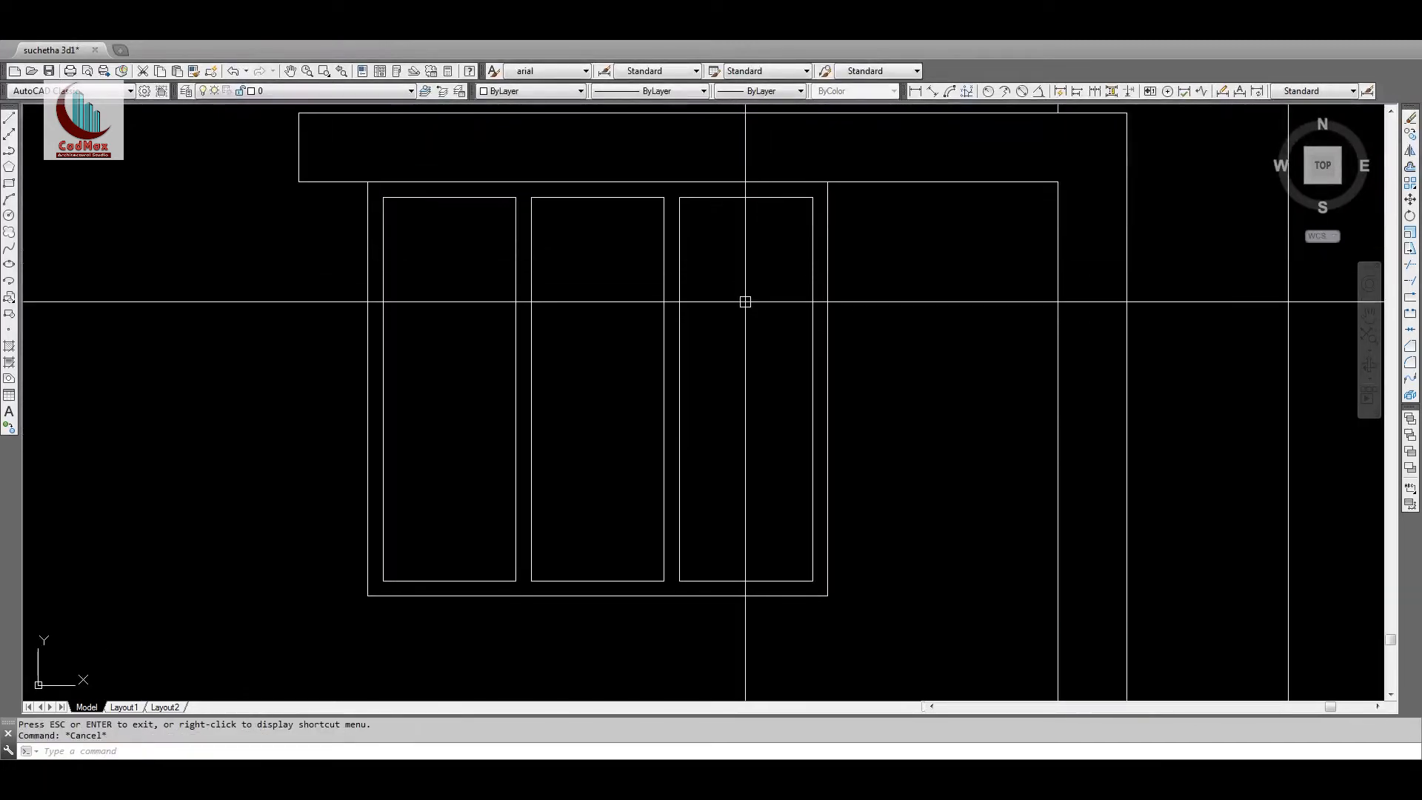
type("2")
key("Return")
left_click(791, 202)
left_click(711, 579)
left_click(708, 562)
key("Escape")
Step: Fillet the offset lines at all four corners to close the inner frame of the right-hand panel
key("f")
key("Return")
left_click(696, 556)
left_click(724, 565)
key("Return")
left_click(731, 565)
left_click(797, 544)
key("Return")
left_click(796, 256)
left_click(756, 213)
key("Return")
left_click(724, 213)
left_click(694, 230)
key("Escape")
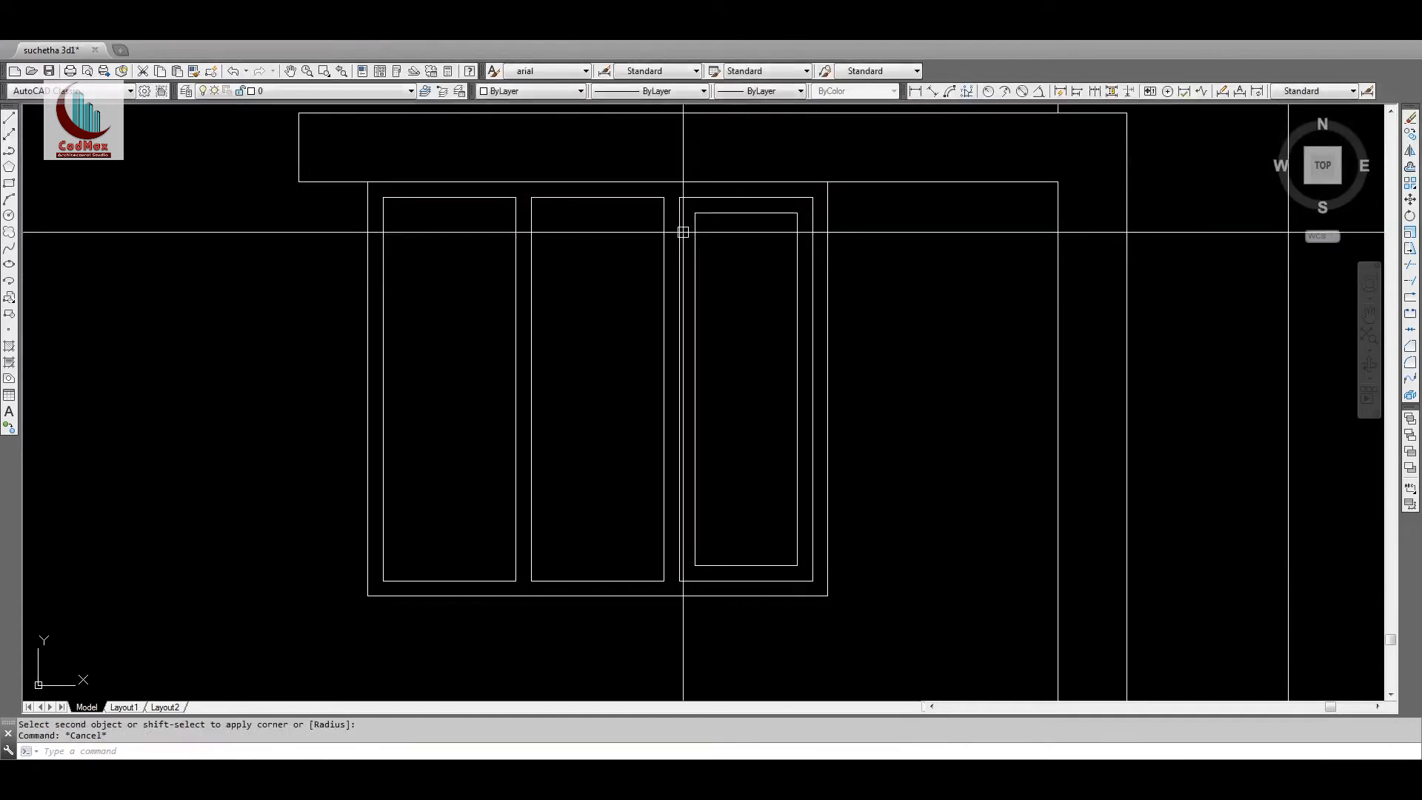
Step: Measure the width of an upper glass pane in the brick-wall window of the finished front elevation
key("z")
key("Return")
key("Return")
left_click_drag(823, 241, 828, 407)
key("Escape")
key("z")
key("Return")
key("Return")
middle_click_drag(596, 386, 1109, 387)
mouse_move(537, 393)
middle_mouse_down()
mouse_move(680, 376)
mouse_move(1130, 370)
middle_mouse_up()
middle_click_drag(374, 398, 680, 419)
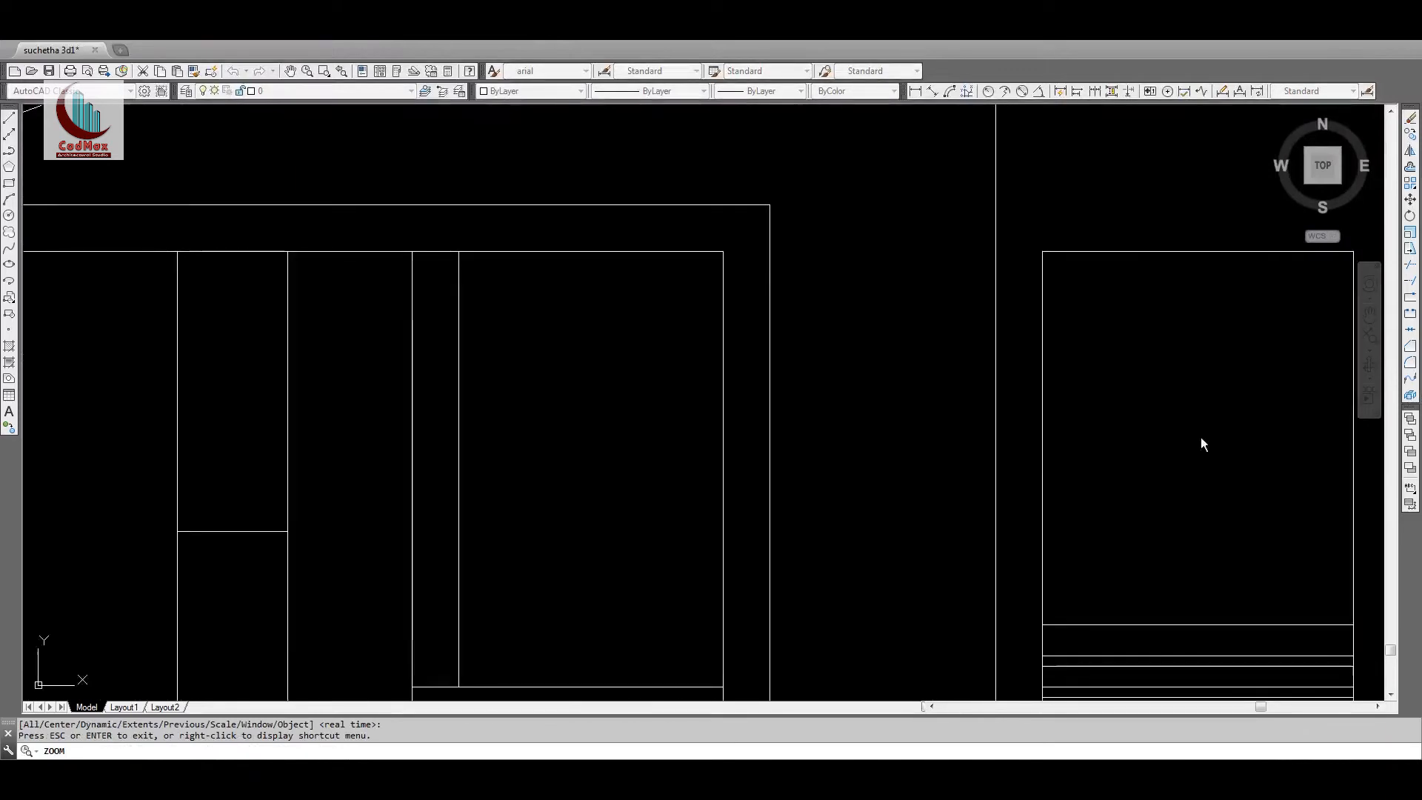
middle_click_drag(311, 419, 1216, 412)
key("Escape")
type("z")
key("Return")
key("Return")
left_click_drag(759, 160, 768, 339)
middle_click_drag(451, 511, 1371, 454)
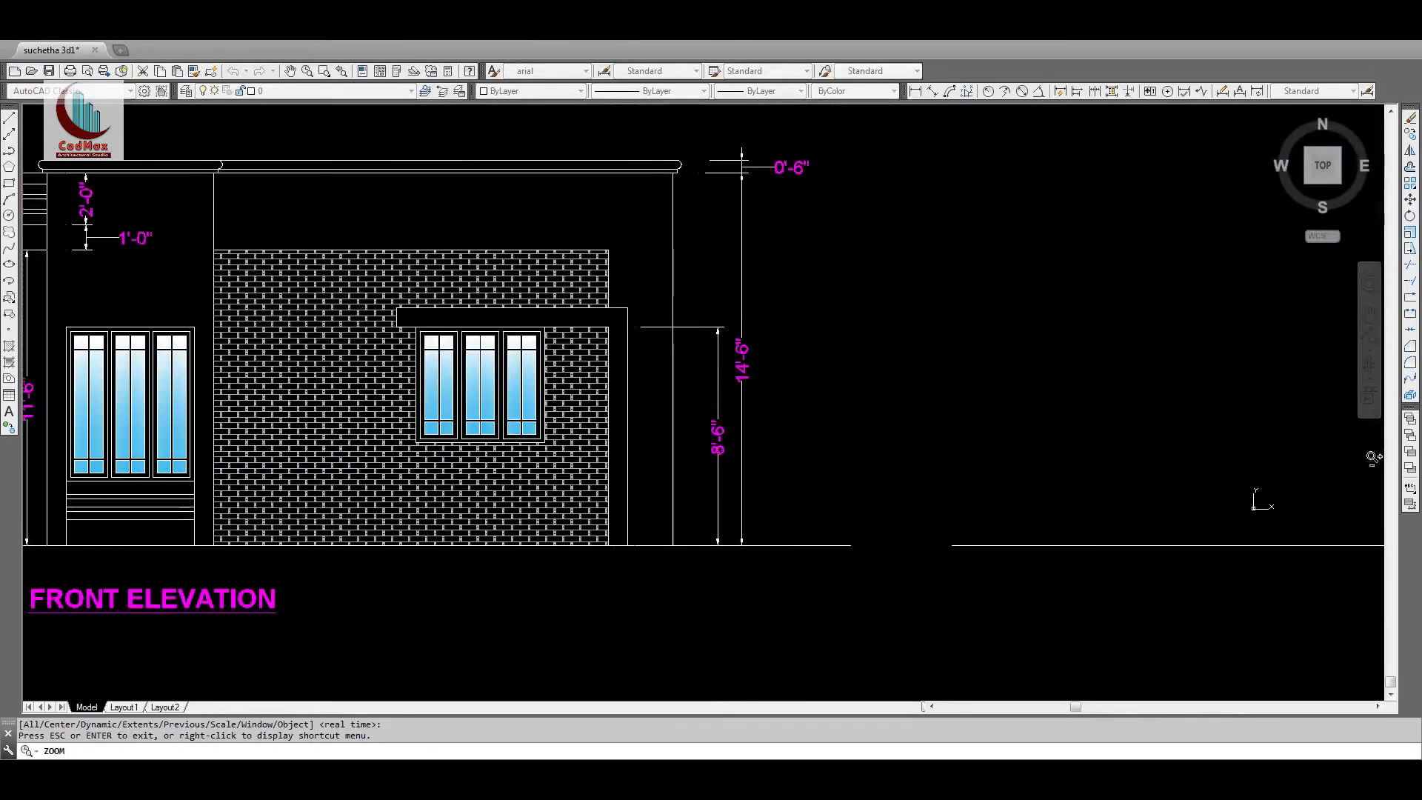
key("Escape")
type("z")
key("Return")
left_click(485, 321)
left_click(578, 380)
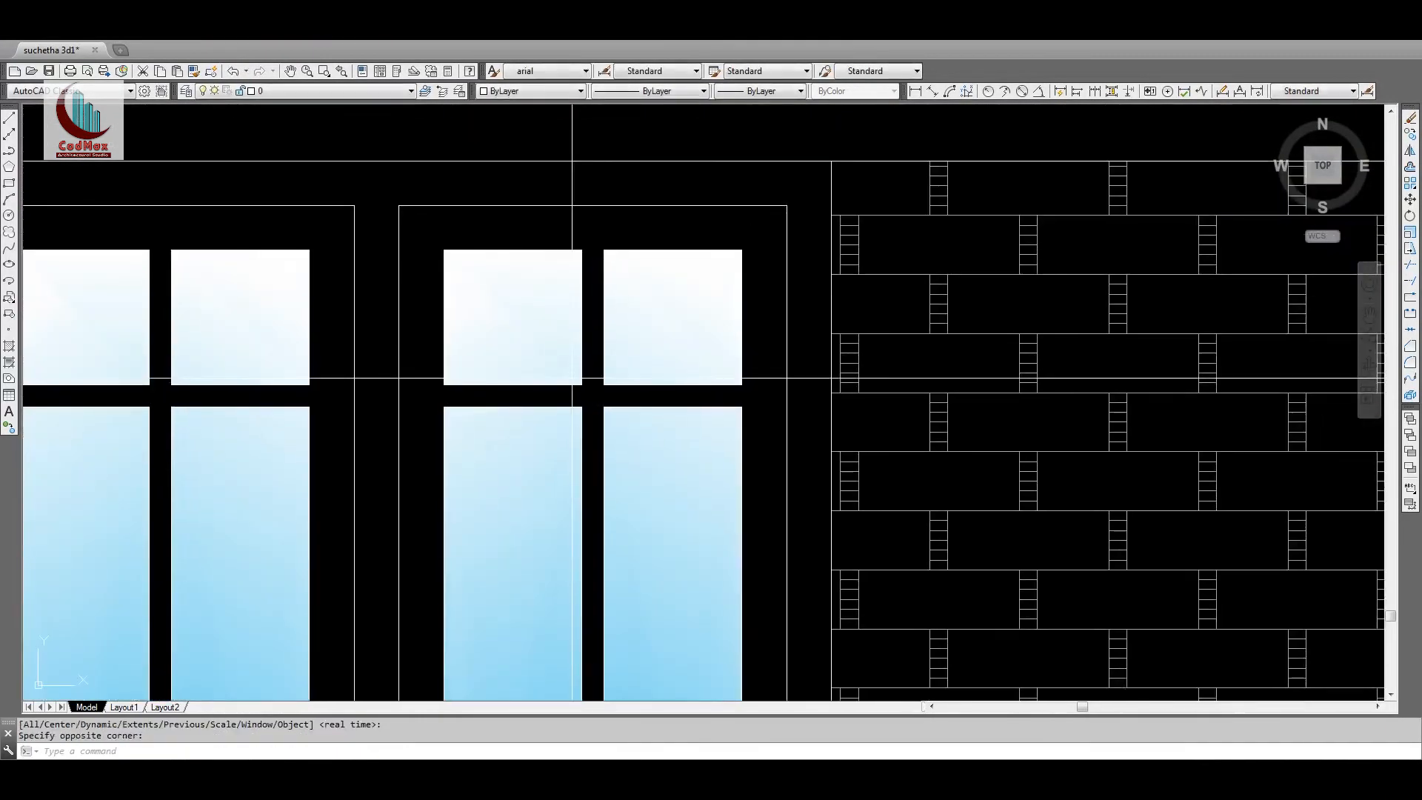
type("d")
key("Return")
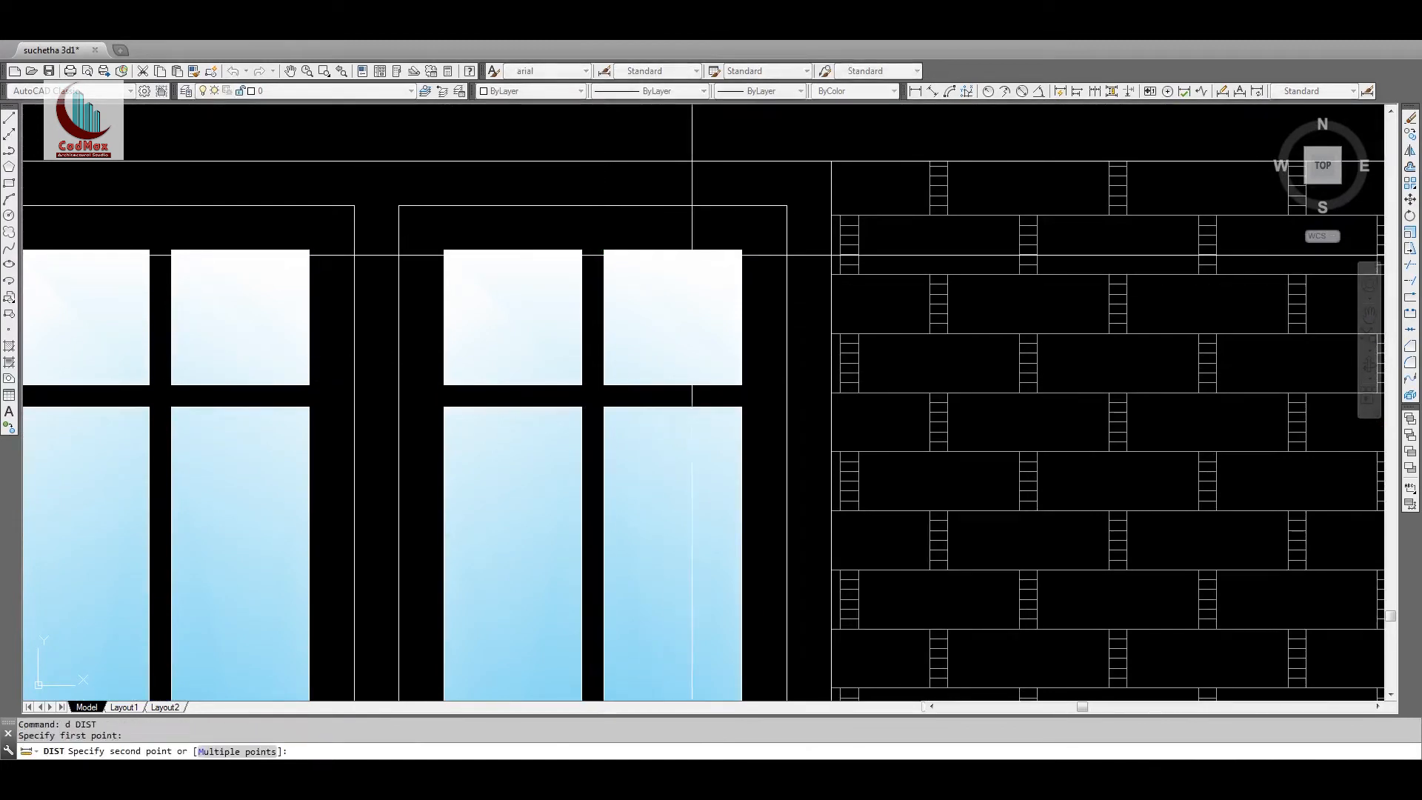
left_click(721, 252)
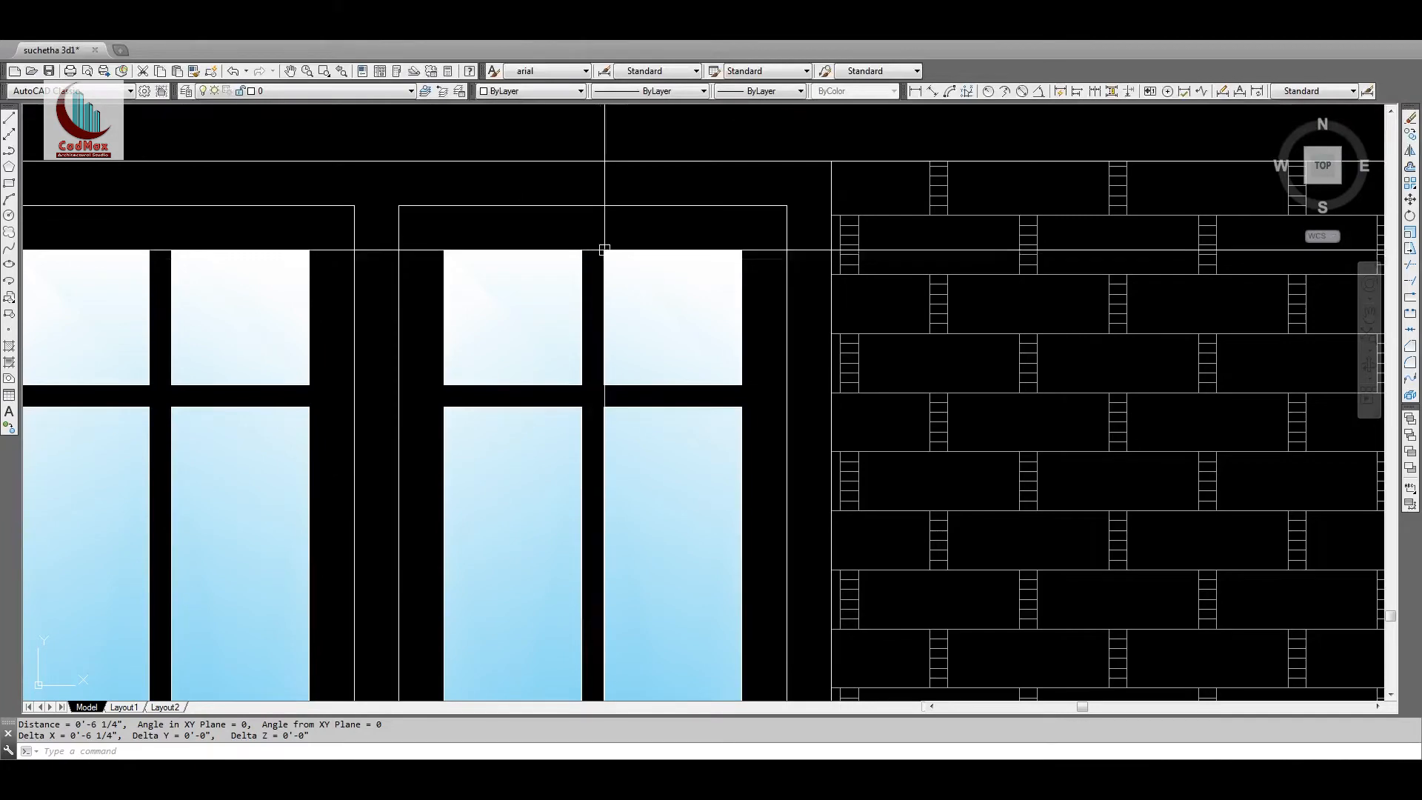
Step: Draw a vertical centre line from top to bottom of the right-hand panel's inner frame
type("z")
key("Return")
key("Return")
left_click_drag(699, 251, 674, 694)
middle_click_drag(633, 481, 168, 452)
middle_click_drag(534, 379, 308, 380)
middle_click_drag(1074, 459, 262, 374)
key("Escape")
middle_click_drag(886, 438, 368, 453)
type("z")
key("Return")
left_click(635, 291)
left_click(822, 509)
type("l")
key("Return")
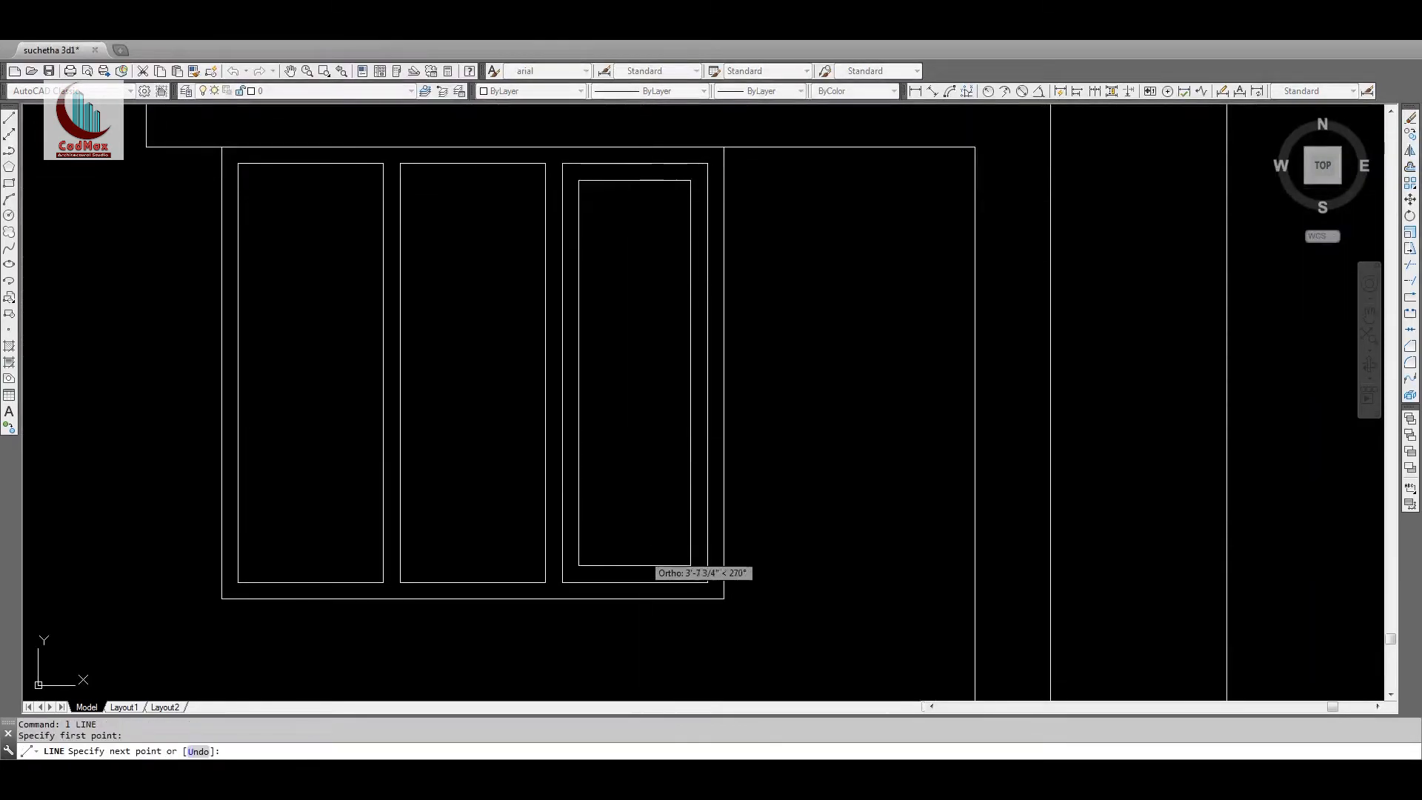
key("Return")
Step: Offset the centre line 0.5" to both sides and erase the original to leave a 1" vertical glazing bar
type("z")
key("Return")
left_click(522, 162)
left_click(802, 288)
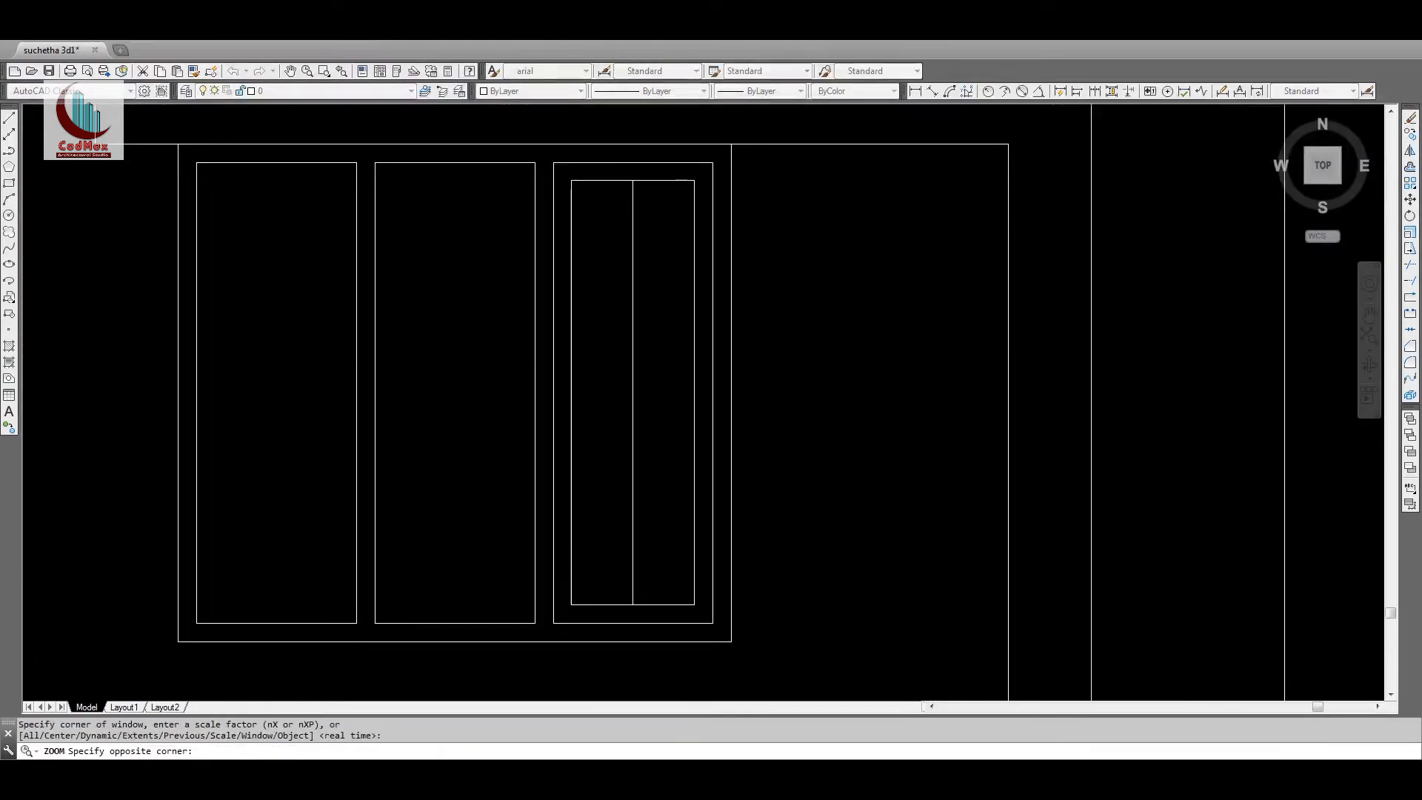
type("o")
key("Return")
type(".5")
key("Return")
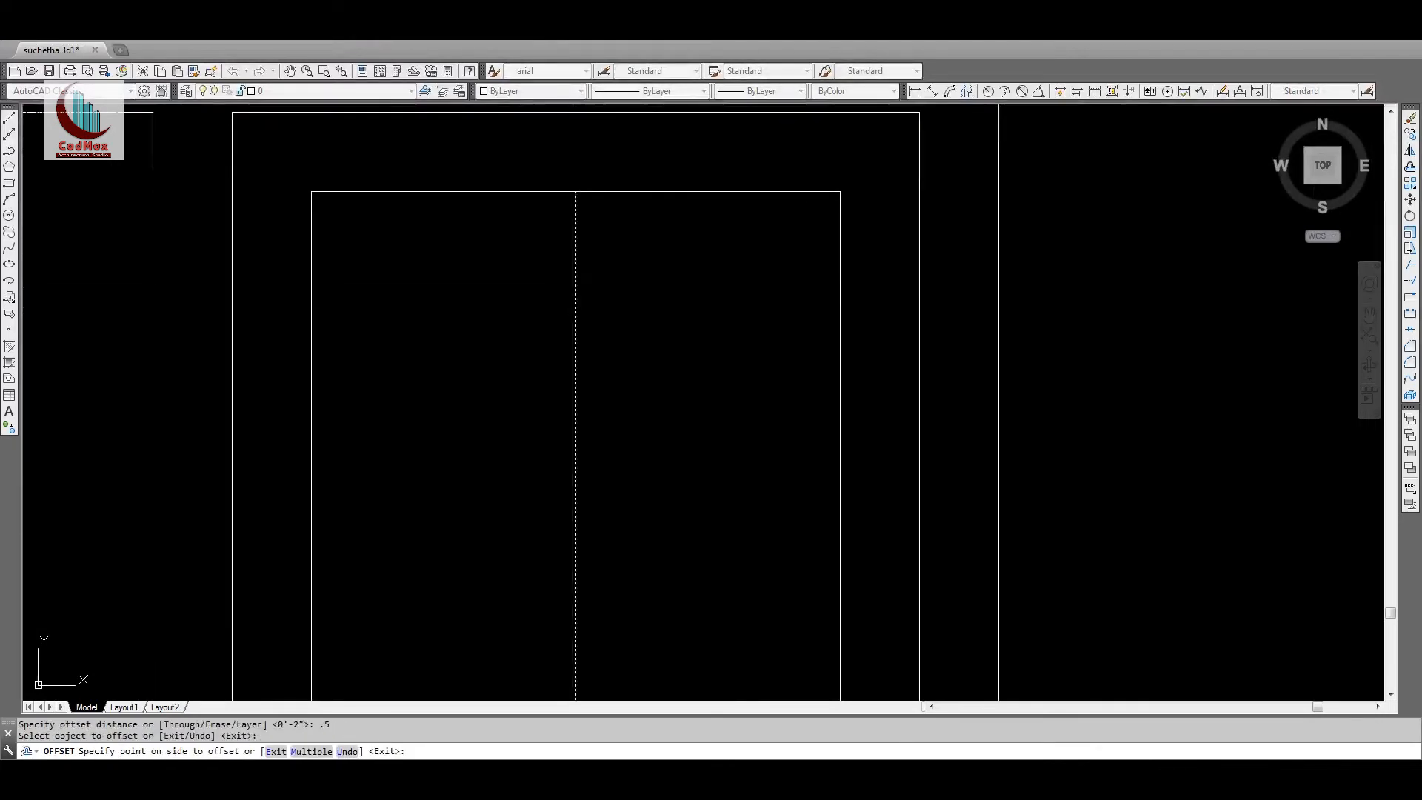
left_click(577, 305)
left_click(589, 307)
key("Return")
type("e")
key("Return")
key("Return")
type("o")
key("Return")
key("Escape")
key("Escape")
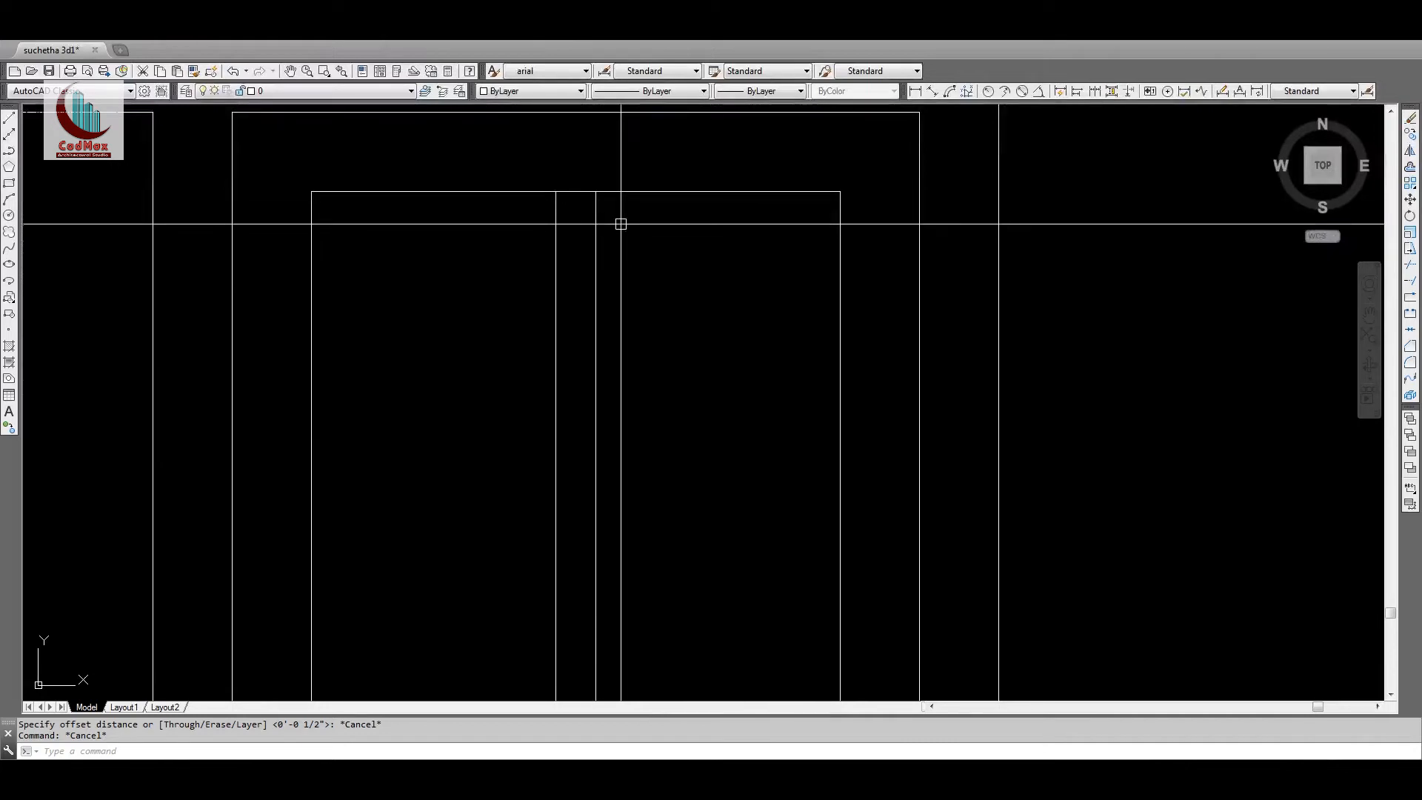
key("Escape")
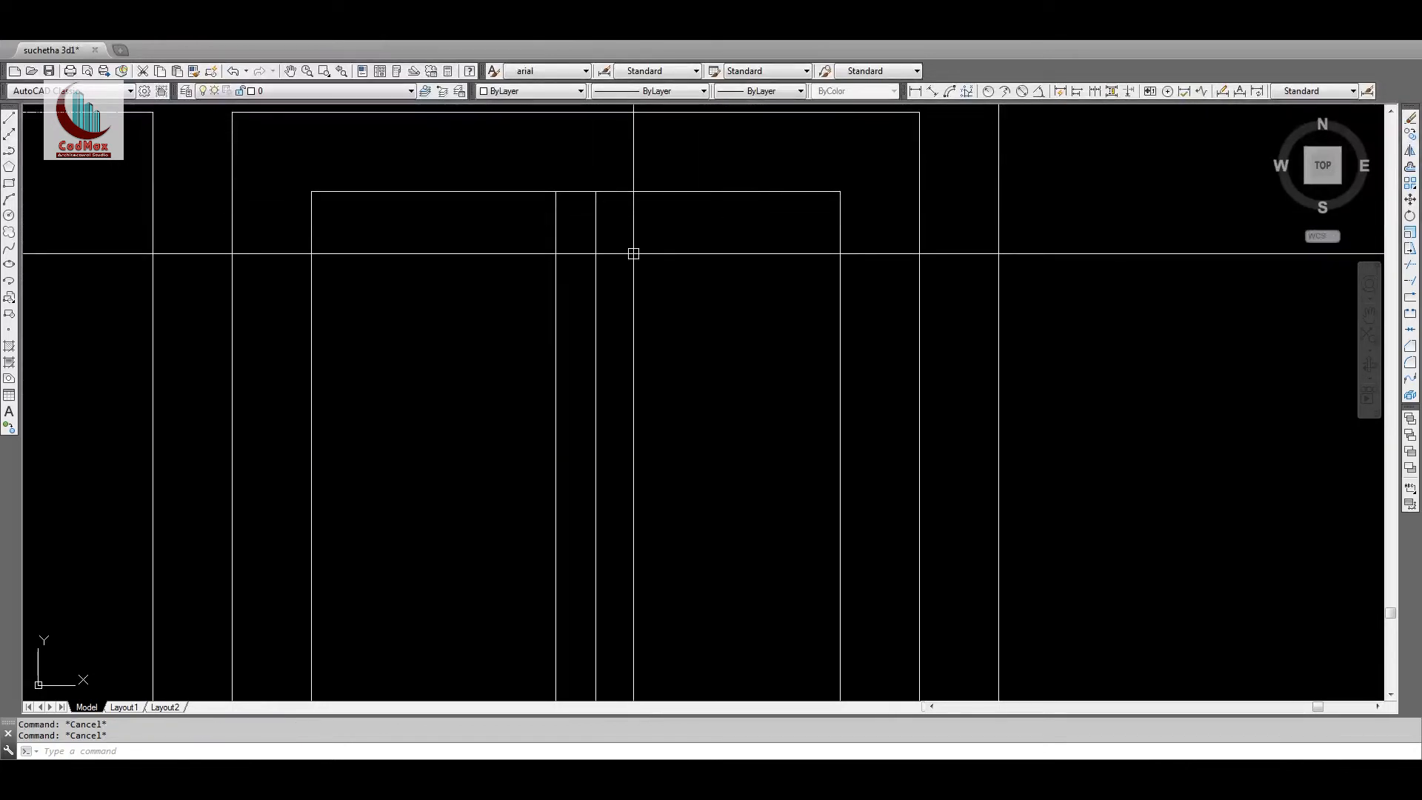
Step: Offset the inner frame's top edge downward by a distance equal to the width of one pane
key("Return")
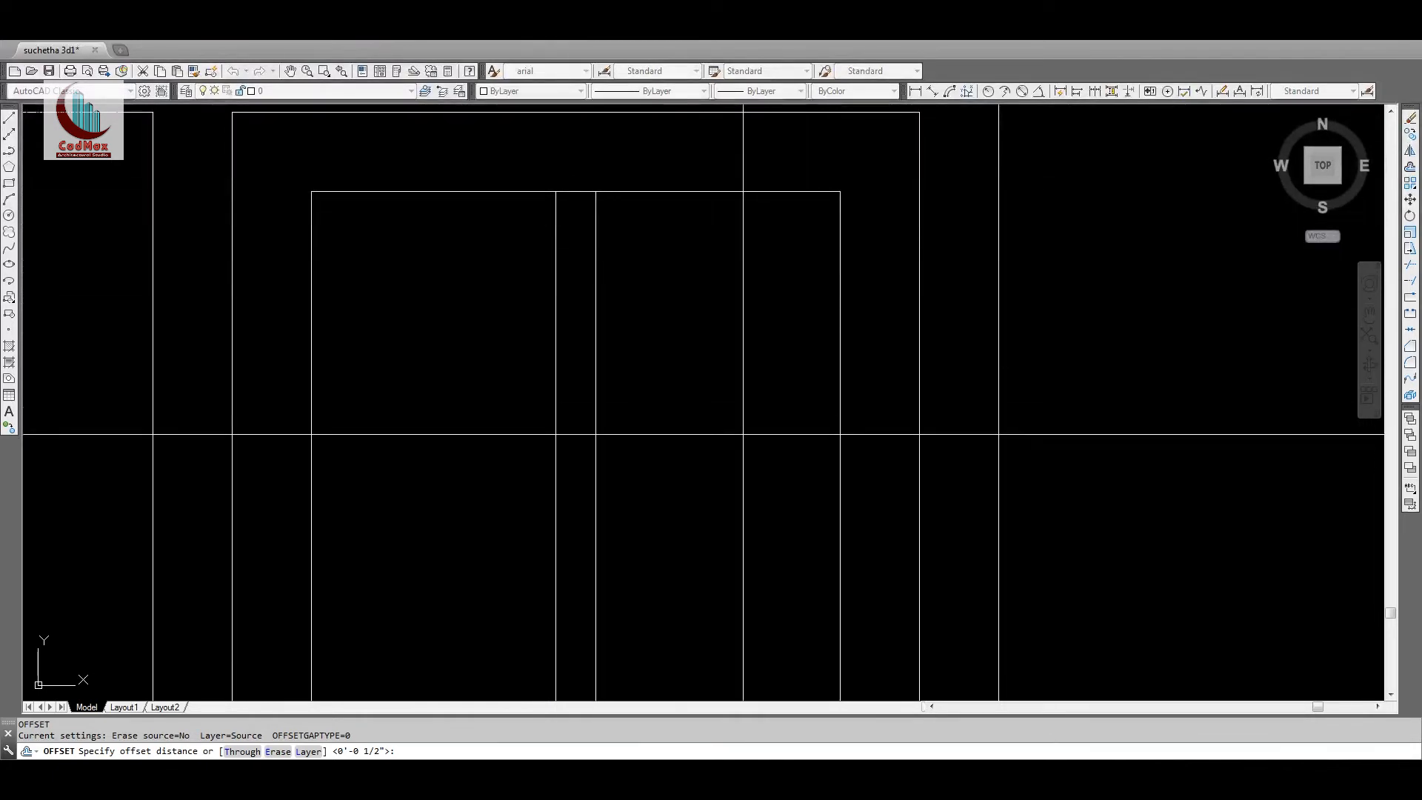
left_click(588, 195)
left_click(639, 191)
left_click(641, 415)
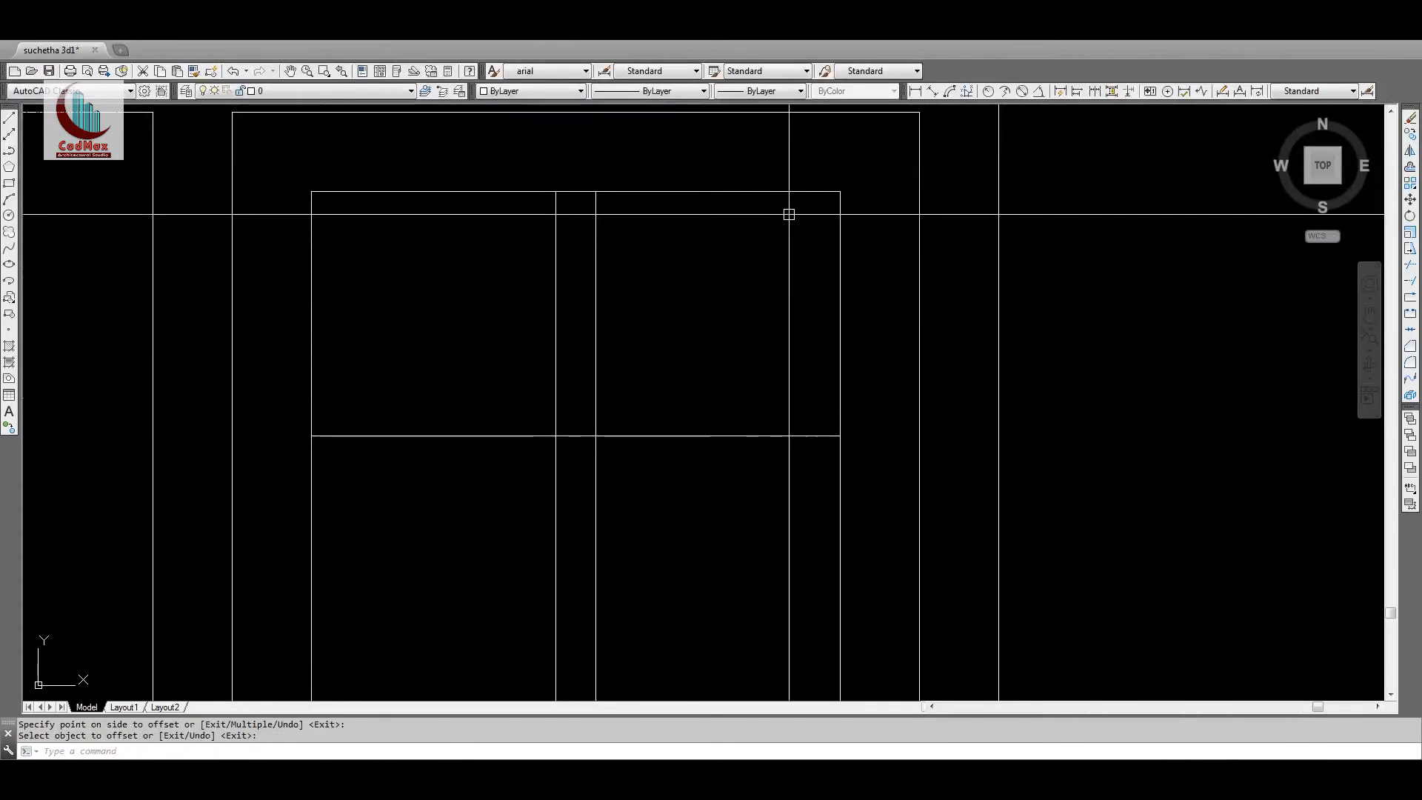
Step: Offset the new horizontal line 1" downward to form the upper glazing bar
key("Return")
type("1")
key("Return")
left_click(622, 436)
left_click(629, 491)
key("Return")
Step: Mirror the two upper glazing bar lines about the right-hand panel's horizontal midline to form the lower bar, keeping the originals
type("z")
key("Return")
key("Return")
left_click_drag(682, 222, 695, 565)
middle_click_drag(695, 565, 698, 382)
key("Escape")
type("mi")
key("Return")
left_click(722, 305)
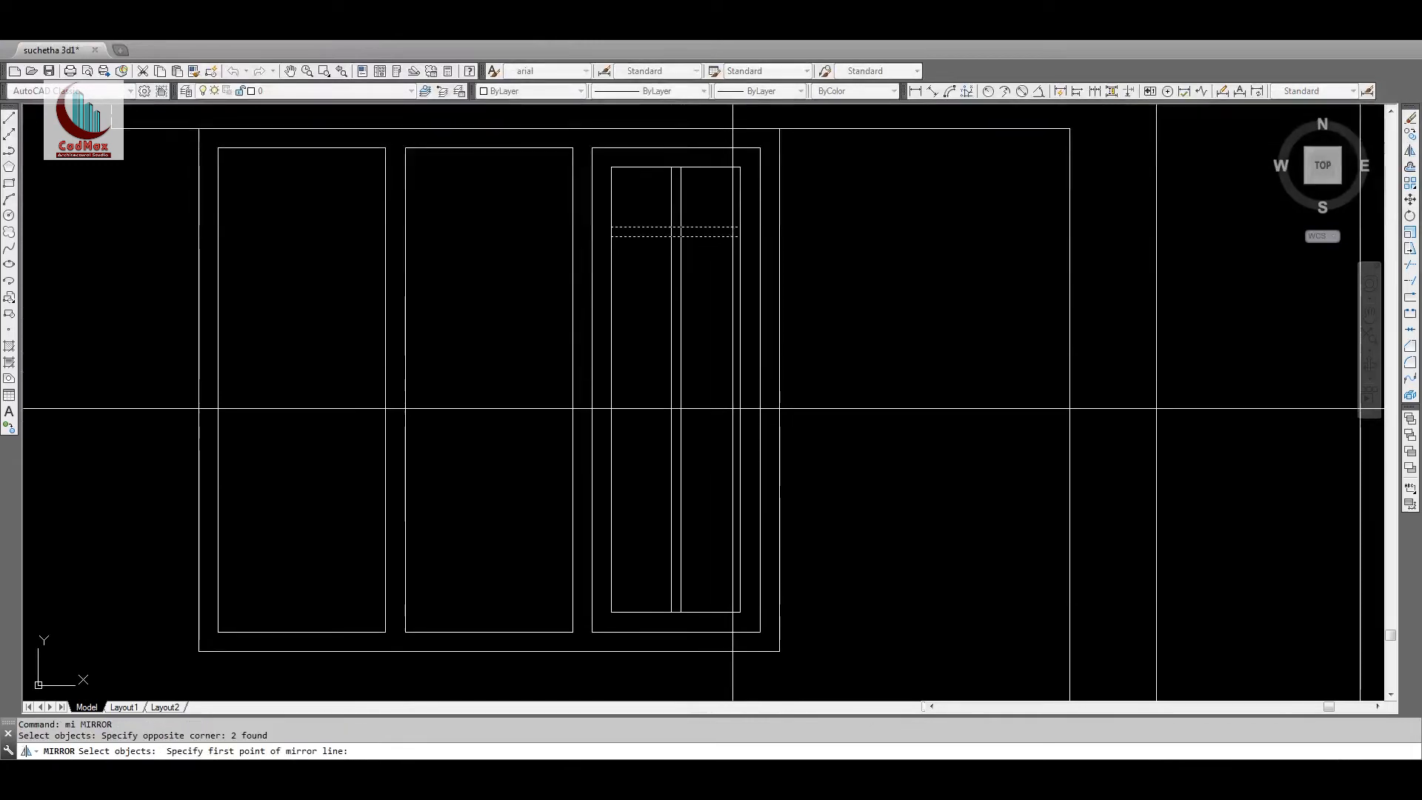
left_click(740, 389)
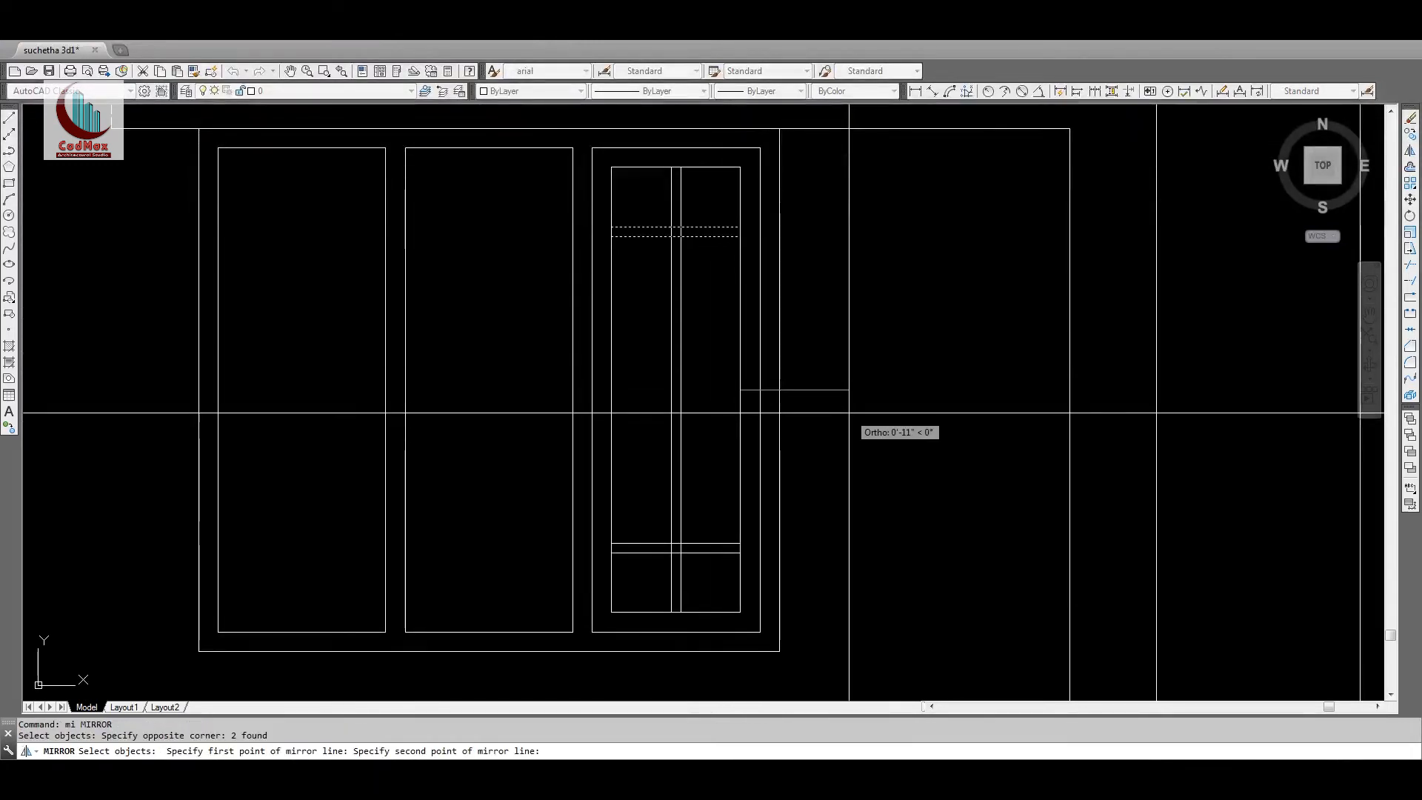
left_click(849, 413)
key("Return")
Step: Trim the line segments inside the upper glazing bar where it crosses the vertical bar and meets the inner frame
type("z")
key("Return")
key("Escape")
type("z")
key("Return")
left_click(588, 198)
key("Escape")
key("Escape")
type("z")
key("Return")
left_click(567, 142)
left_click(842, 329)
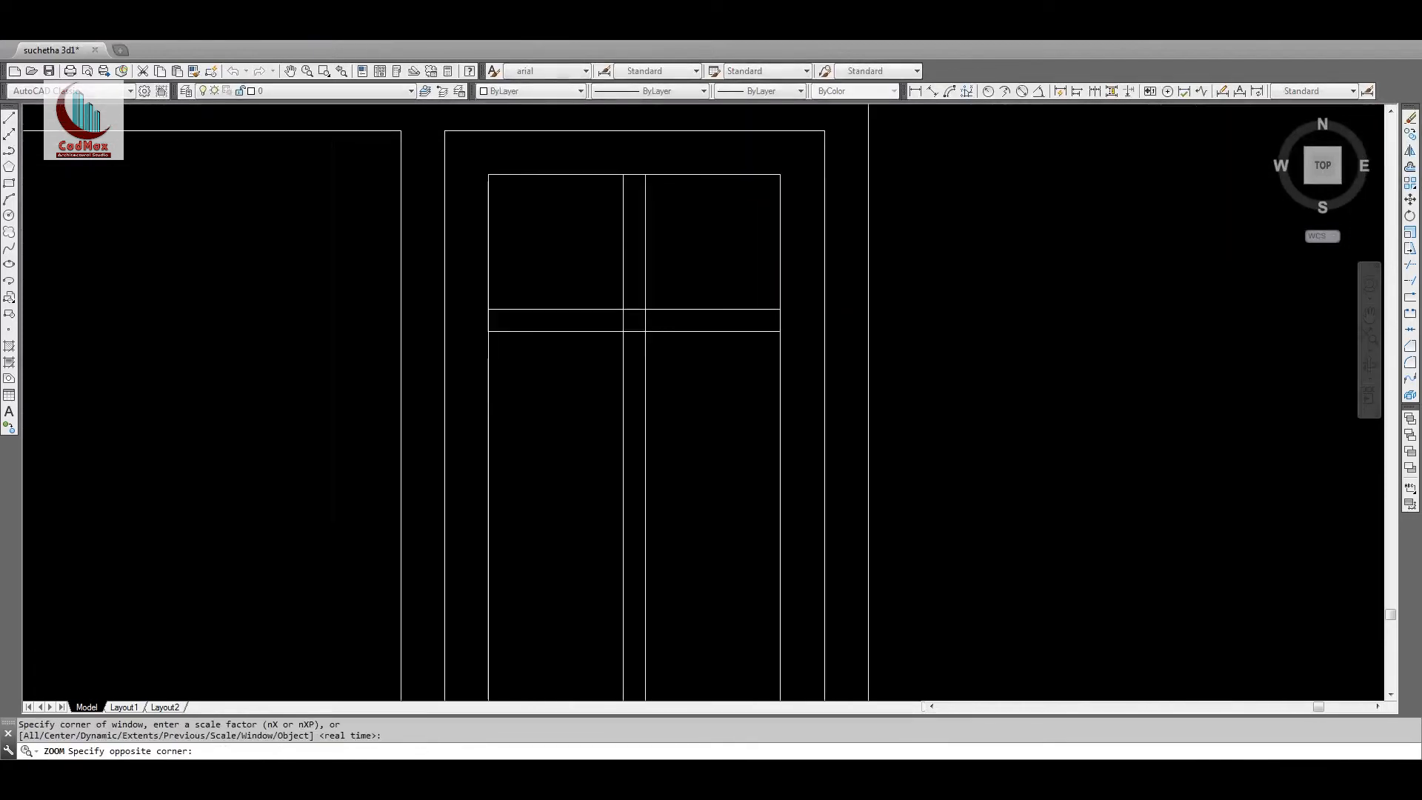
type("tr")
key("Return")
key("Return")
left_click(400, 375)
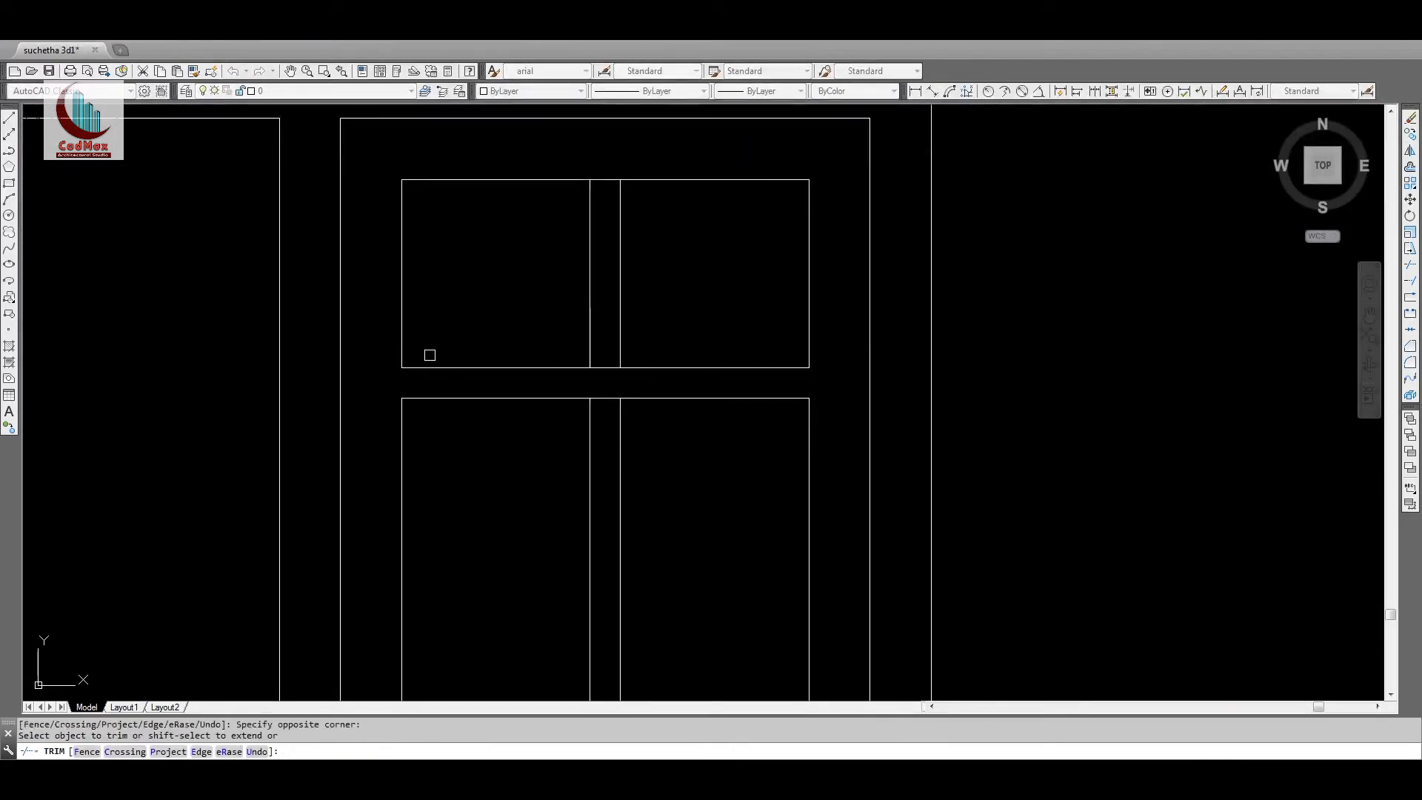
Step: Trim the line segments inside the lower glazing bar and the inner frame segment at the foot of the vertical bar
middle_click_drag(597, 426, 651, 280)
scroll(655, 297, "up", 2)
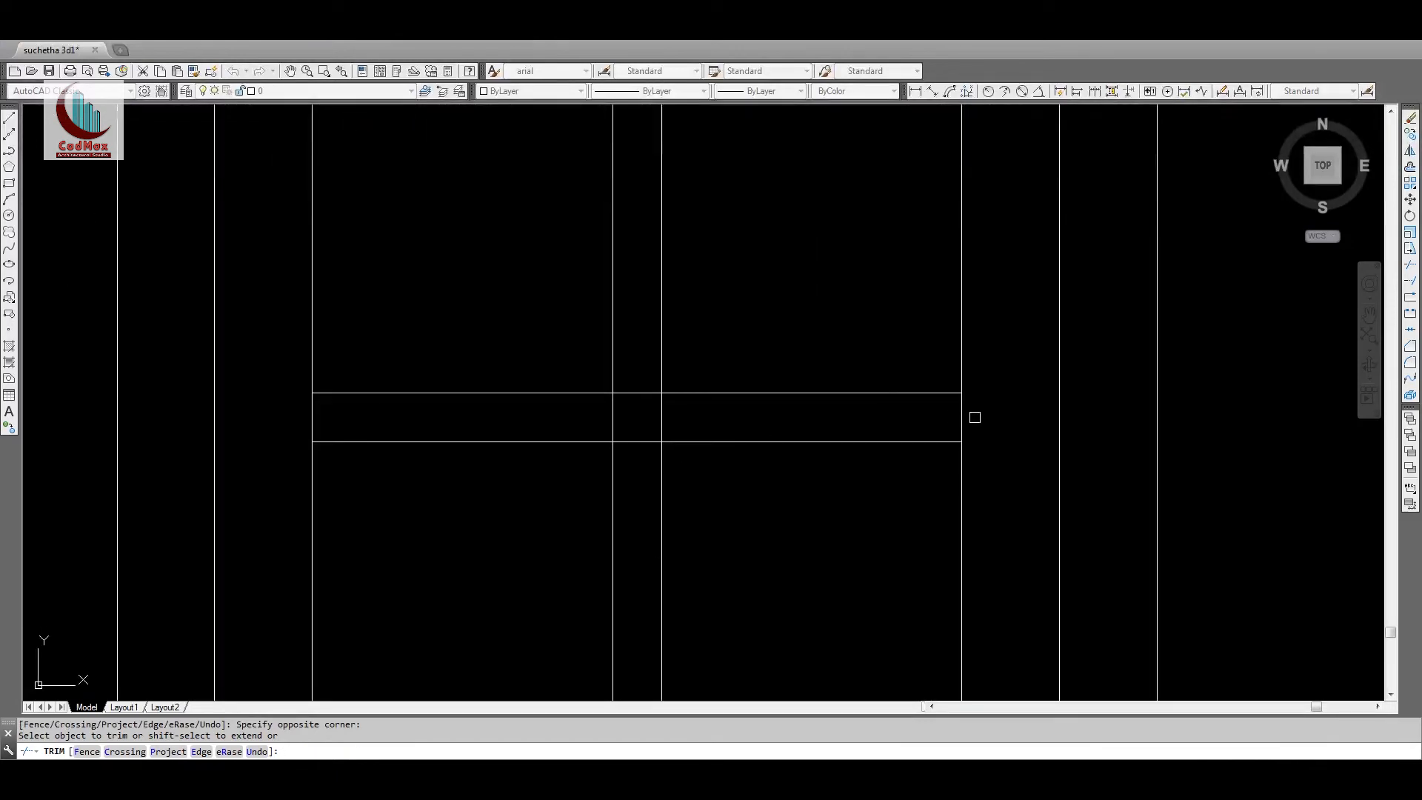
left_click(282, 408)
middle_click_drag(624, 482, 621, 145)
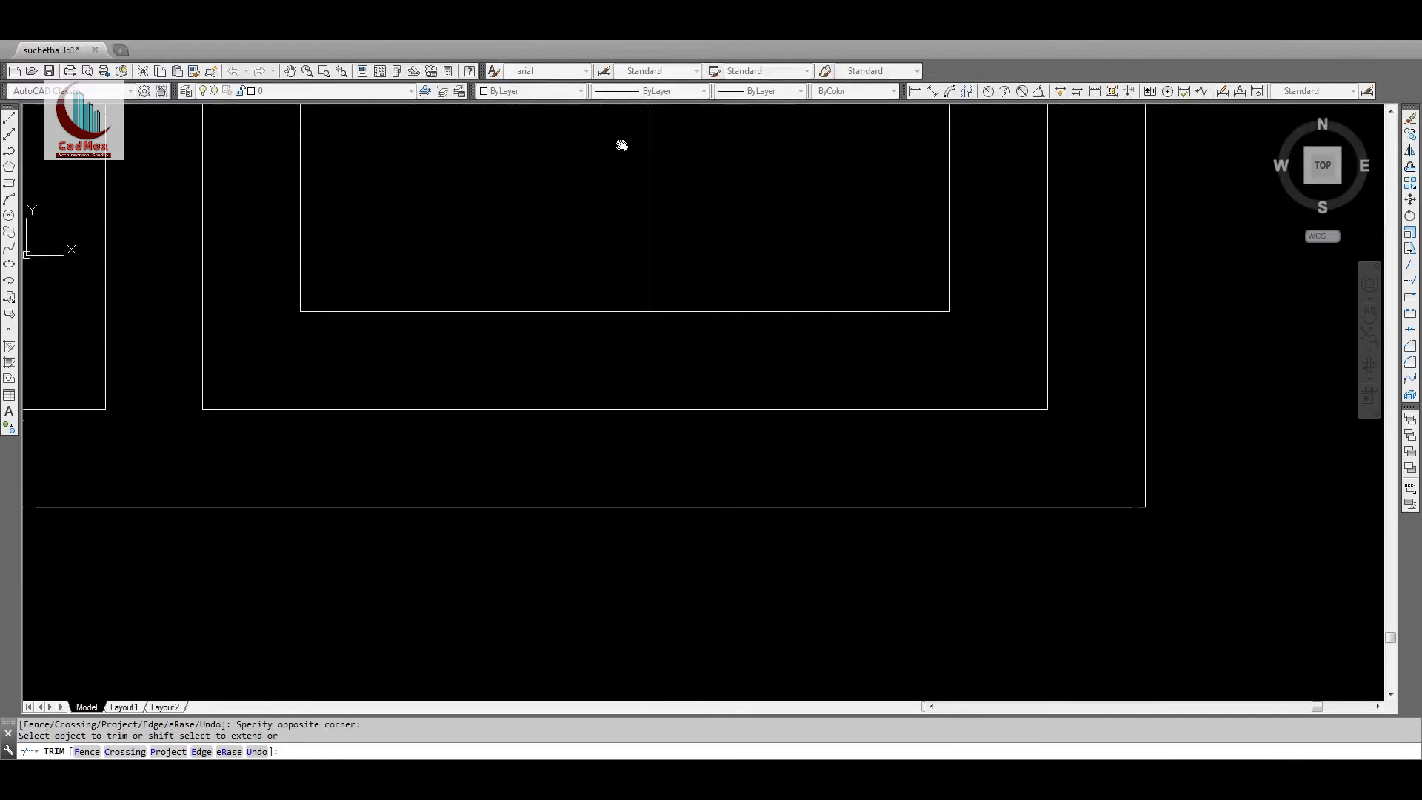
left_click(625, 311)
key("Return")
Step: Compare the panelled window with the glazing layout and glass fill of the windows in the finished reference front elevation
type("z")
key("Return")
key("Return")
left_click_drag(771, 237, 790, 518)
left_click_drag(745, 163, 711, 570)
middle_click_drag(701, 298, 679, 420)
key("Escape")
type("z")
key("Return")
left_click(340, 173)
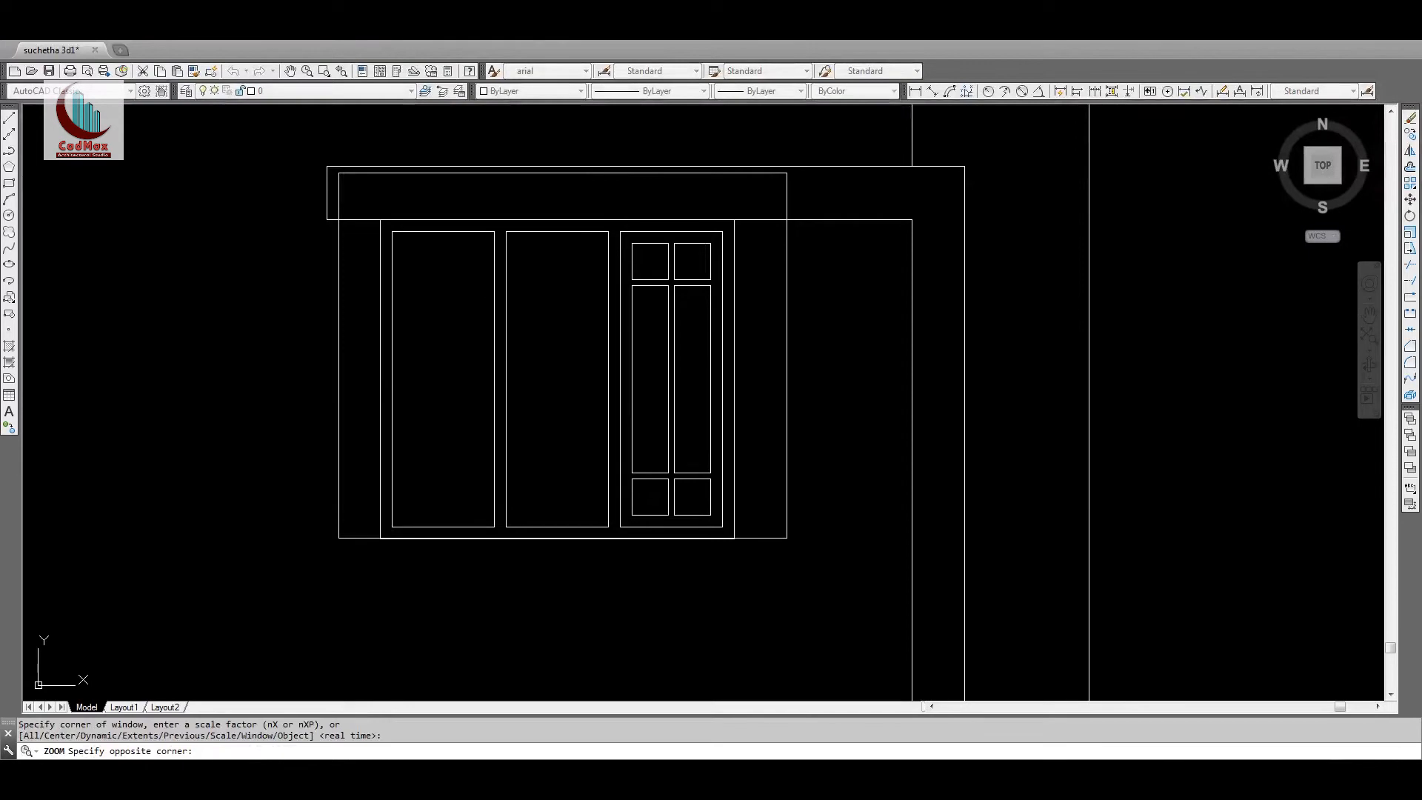
left_click(786, 538)
key("Escape")
type("z")
key("Return")
key("Return")
left_click_drag(774, 249, 781, 685)
middle_click_drag(485, 381, 1274, 347)
middle_click_drag(593, 447, 1333, 436)
middle_click_drag(805, 460, 1363, 449)
middle_click_drag(106, 378, 708, 394)
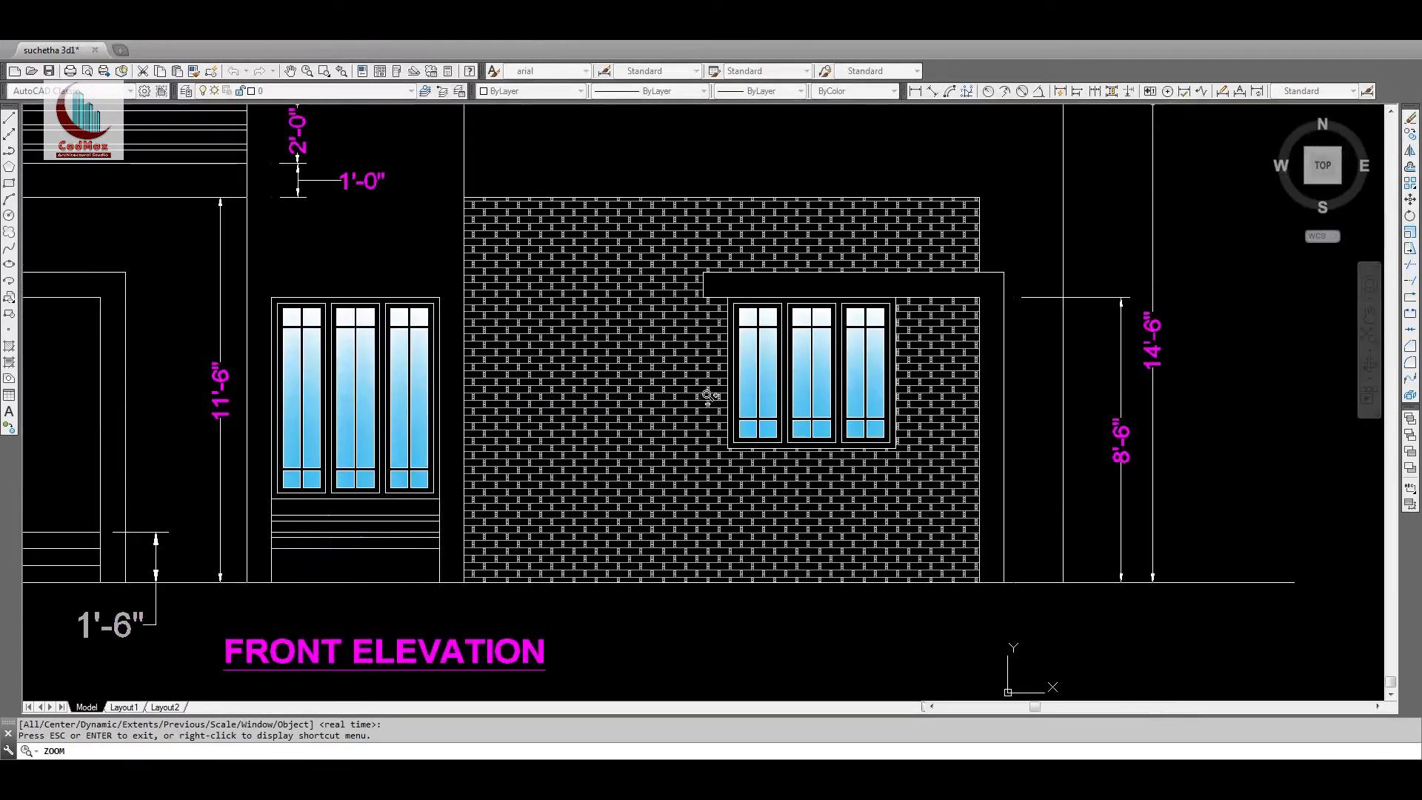
key("Escape")
mouse_move(1007, 417)
middle_mouse_down()
mouse_move(26, 423)
mouse_move(273, 422)
mouse_move(144, 421)
middle_mouse_up()
Step: Start a one-color gradient hatch and set its color to a light blue true color
type("z")
key("Return")
left_click(489, 260)
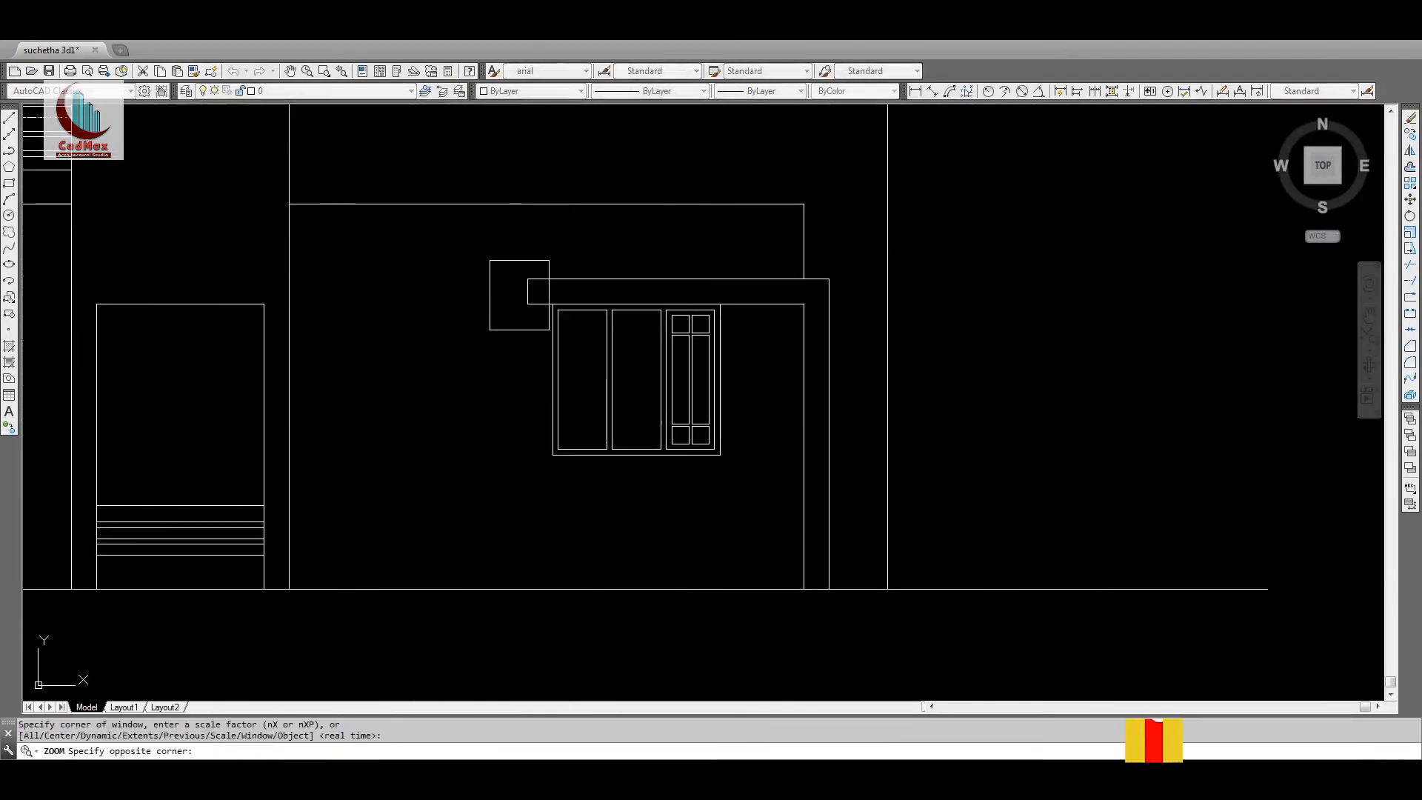
left_click(859, 521)
type("h")
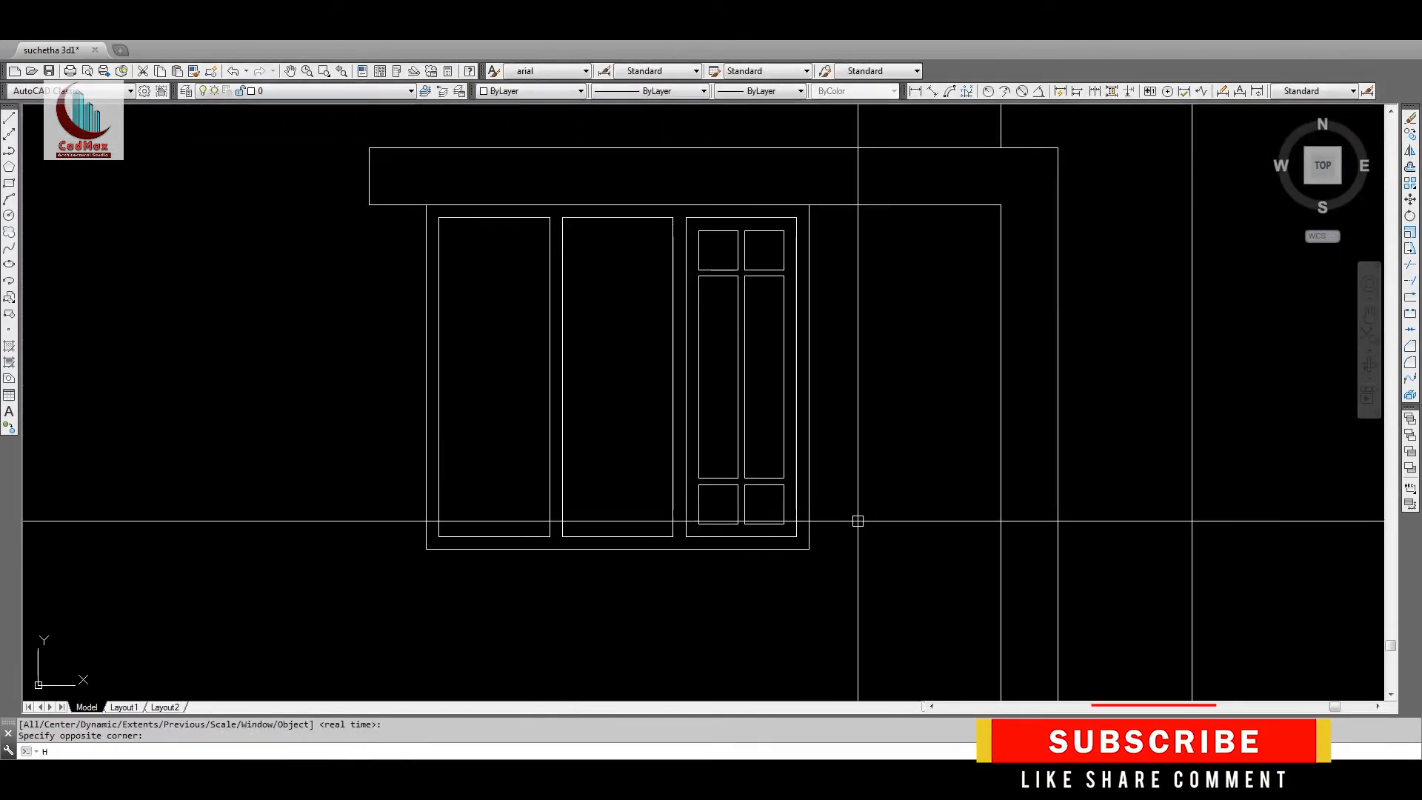
key("Return")
left_click(740, 207)
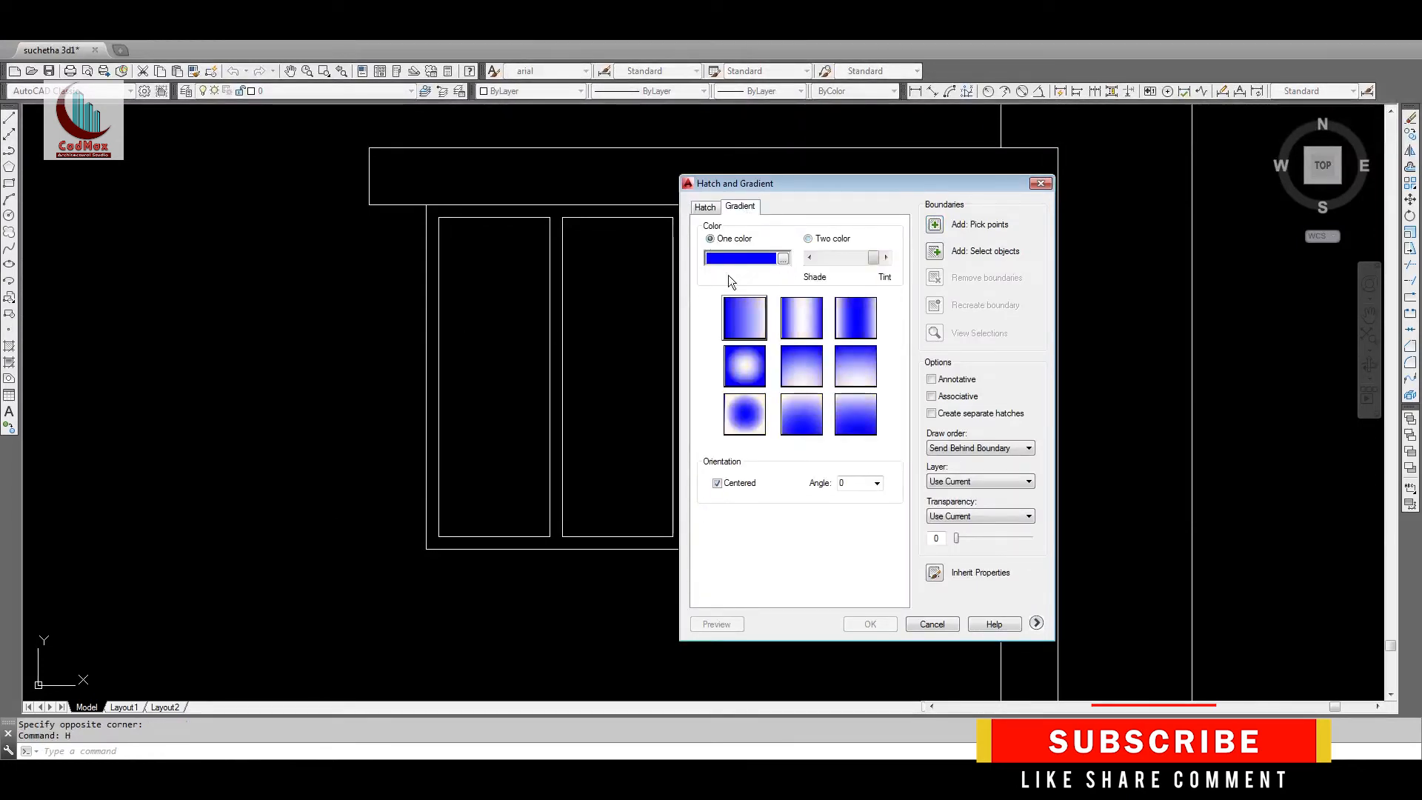
left_click(783, 258)
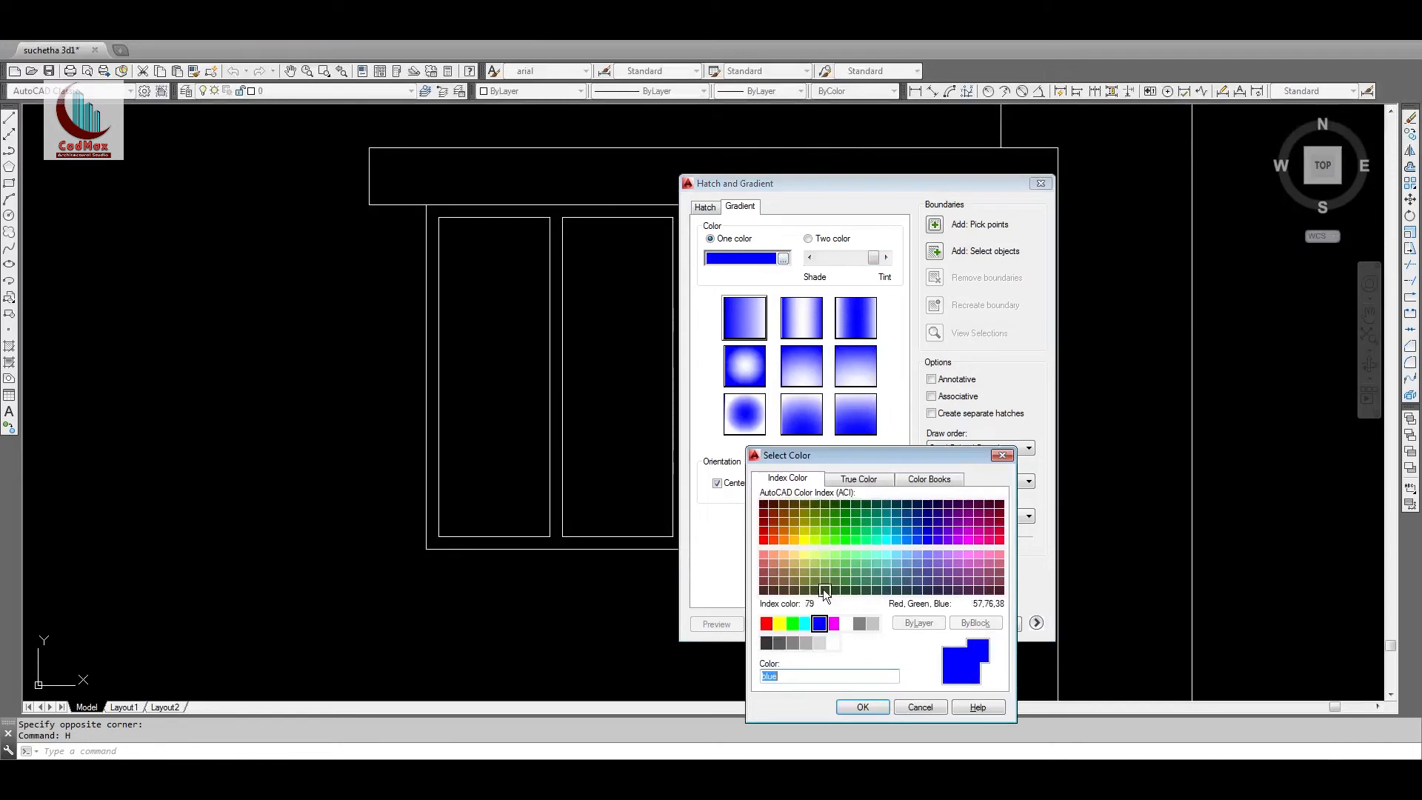
left_click(858, 479)
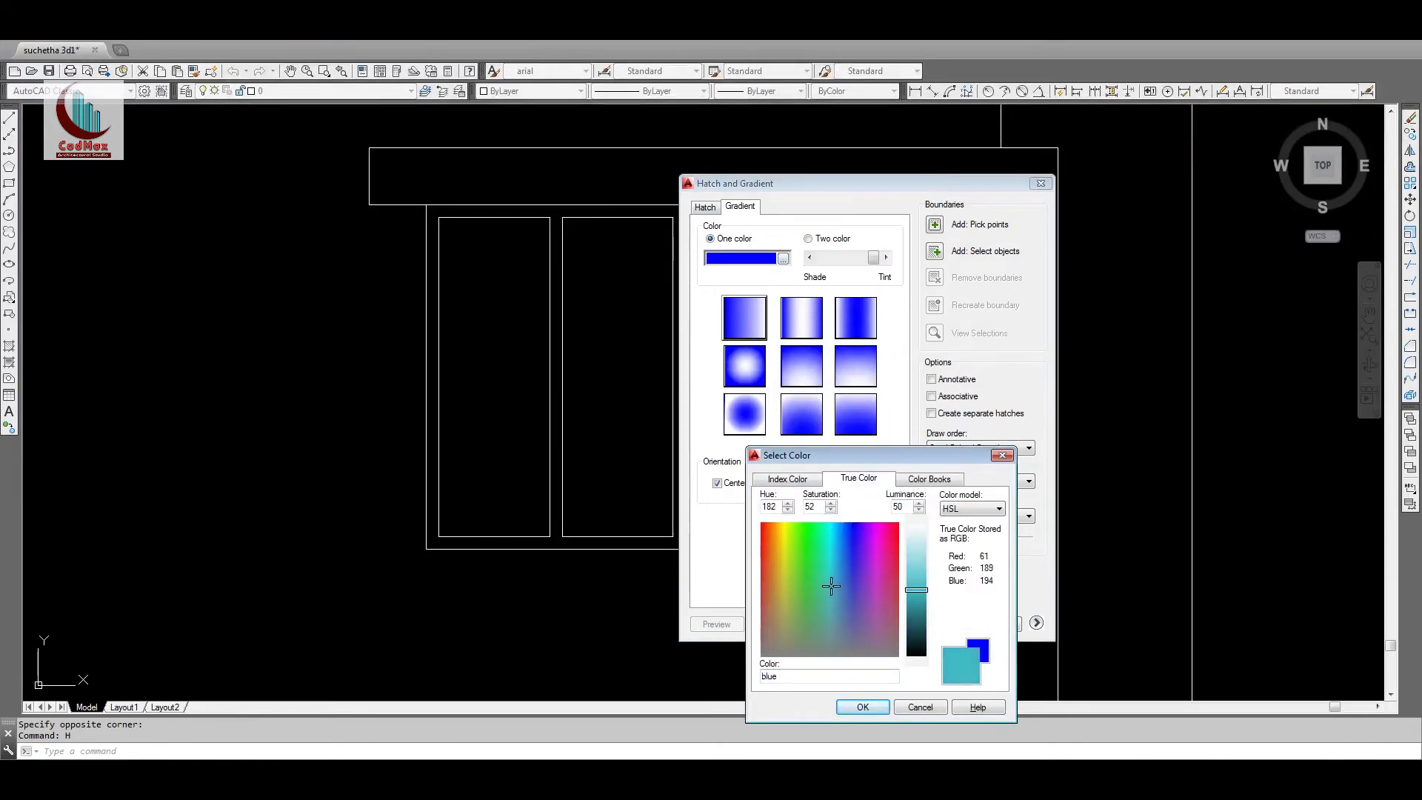
left_click(861, 708)
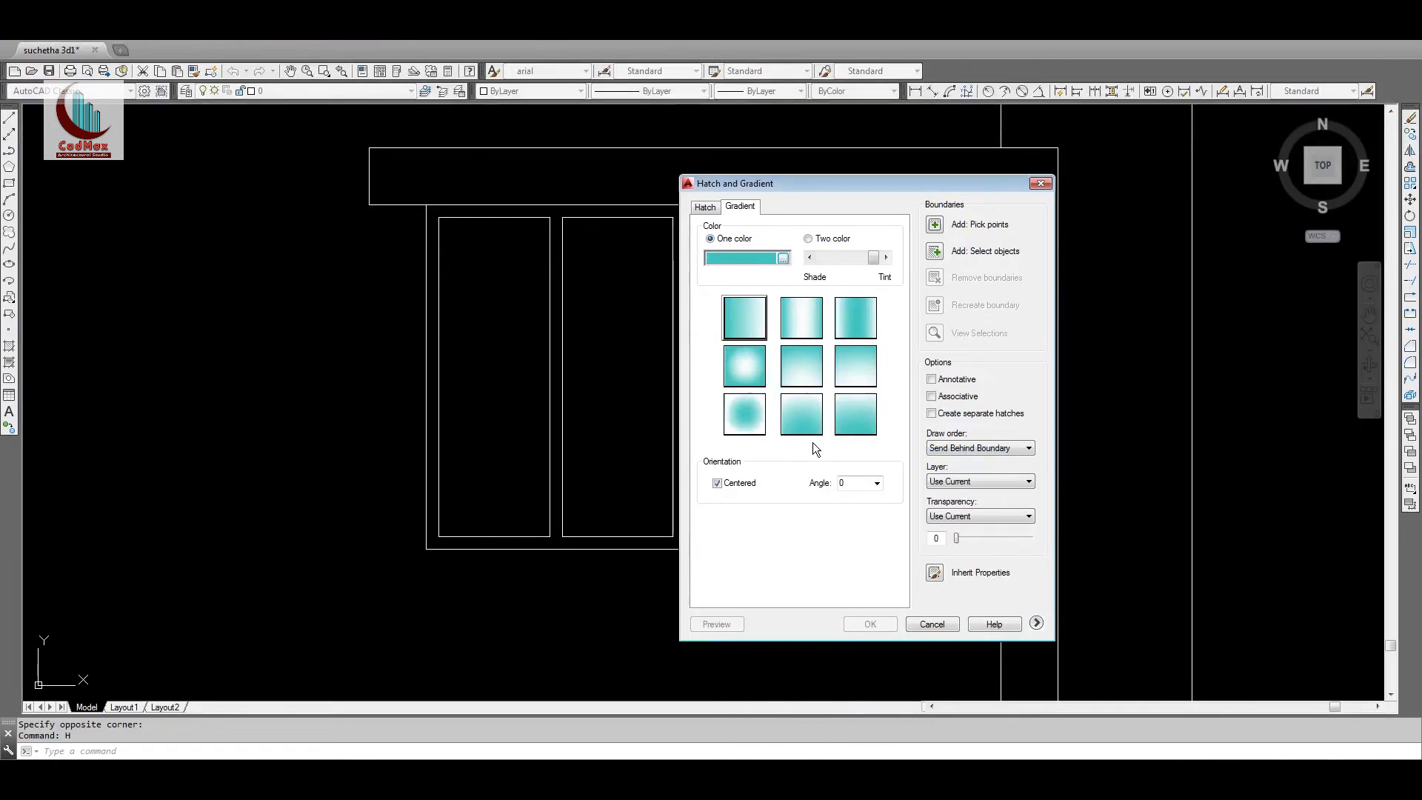
left_click(783, 259)
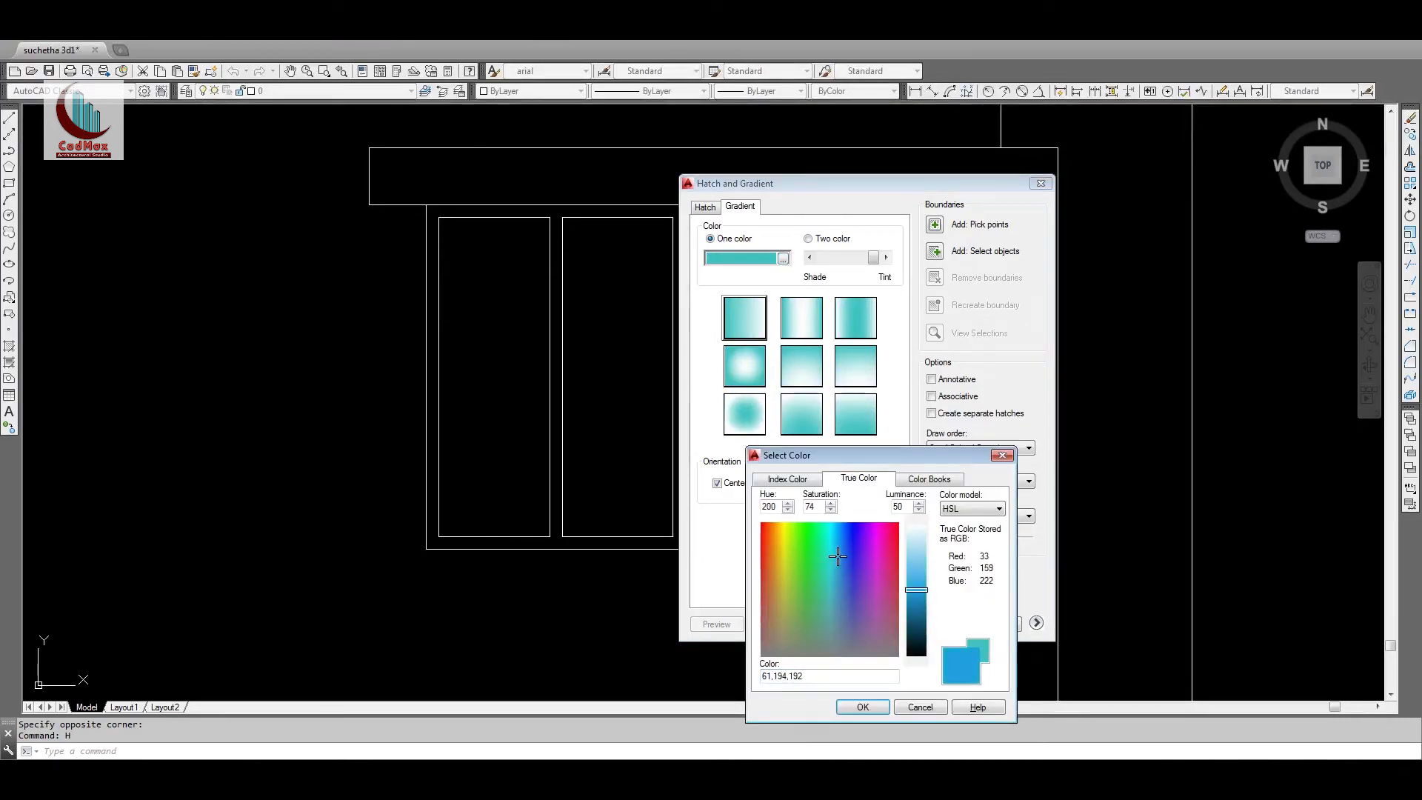
left_click(862, 706)
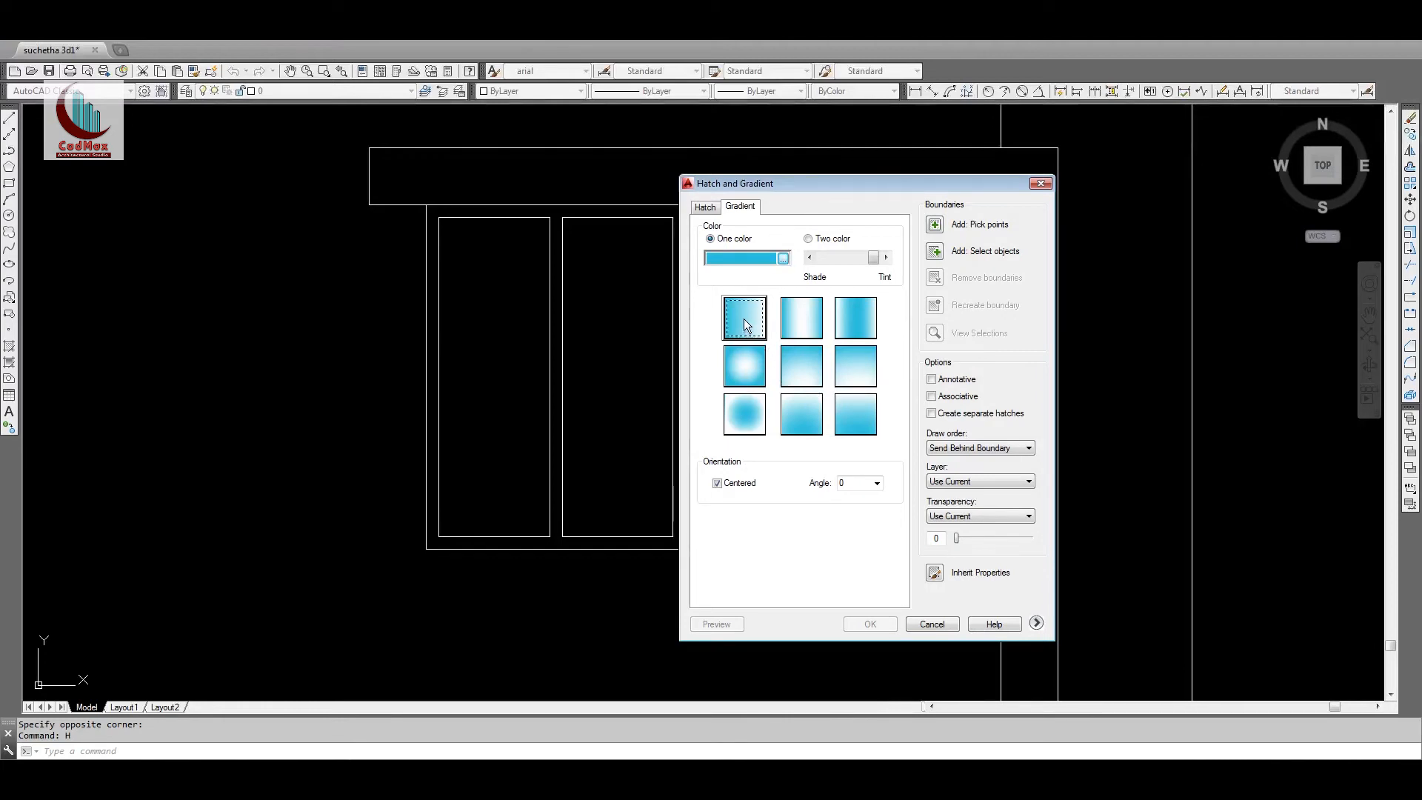
Step: Fill all six panes of the right-hand window panel with the light blue gradient
left_click(939, 225)
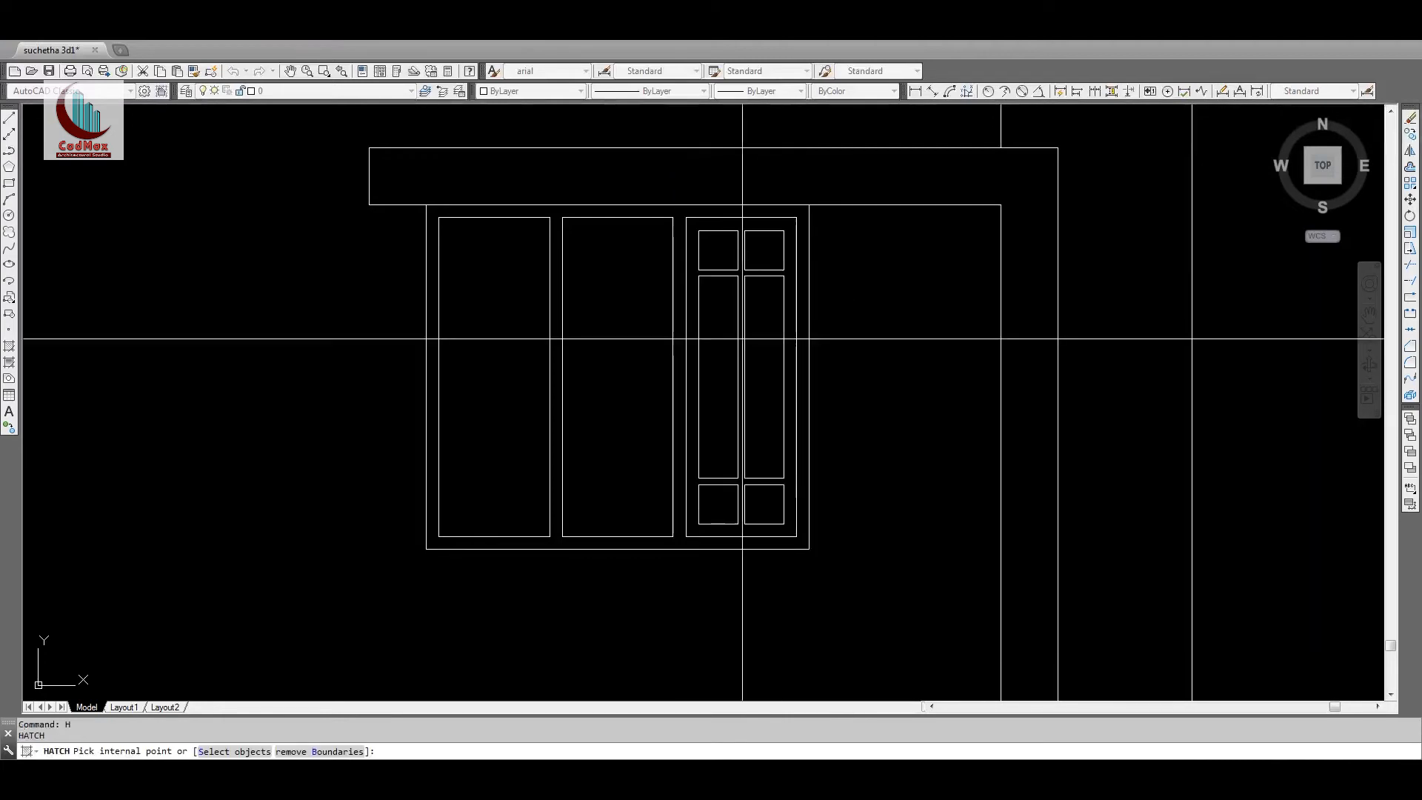
left_click(717, 253)
left_click(720, 326)
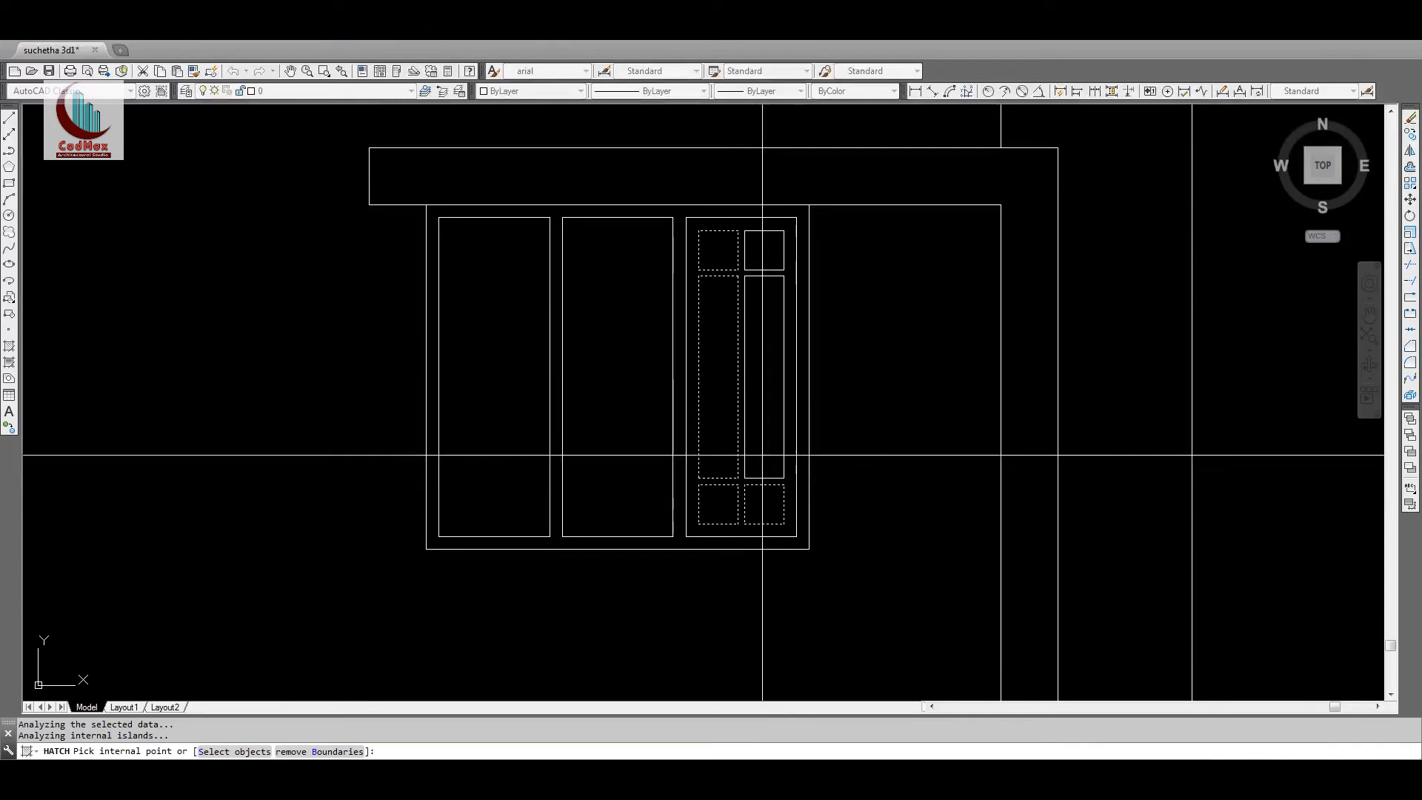
key("Return")
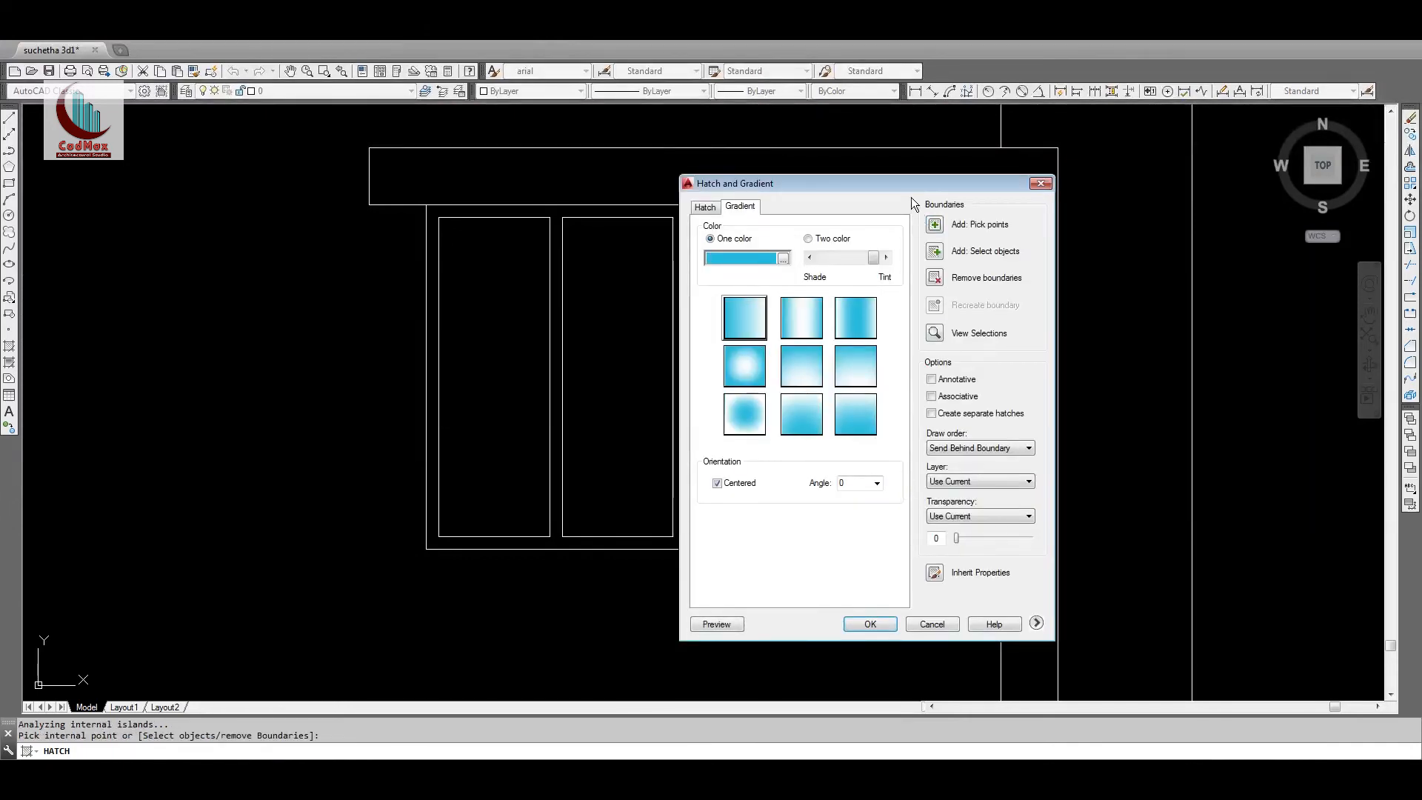
left_click_drag(899, 186, 1100, 184)
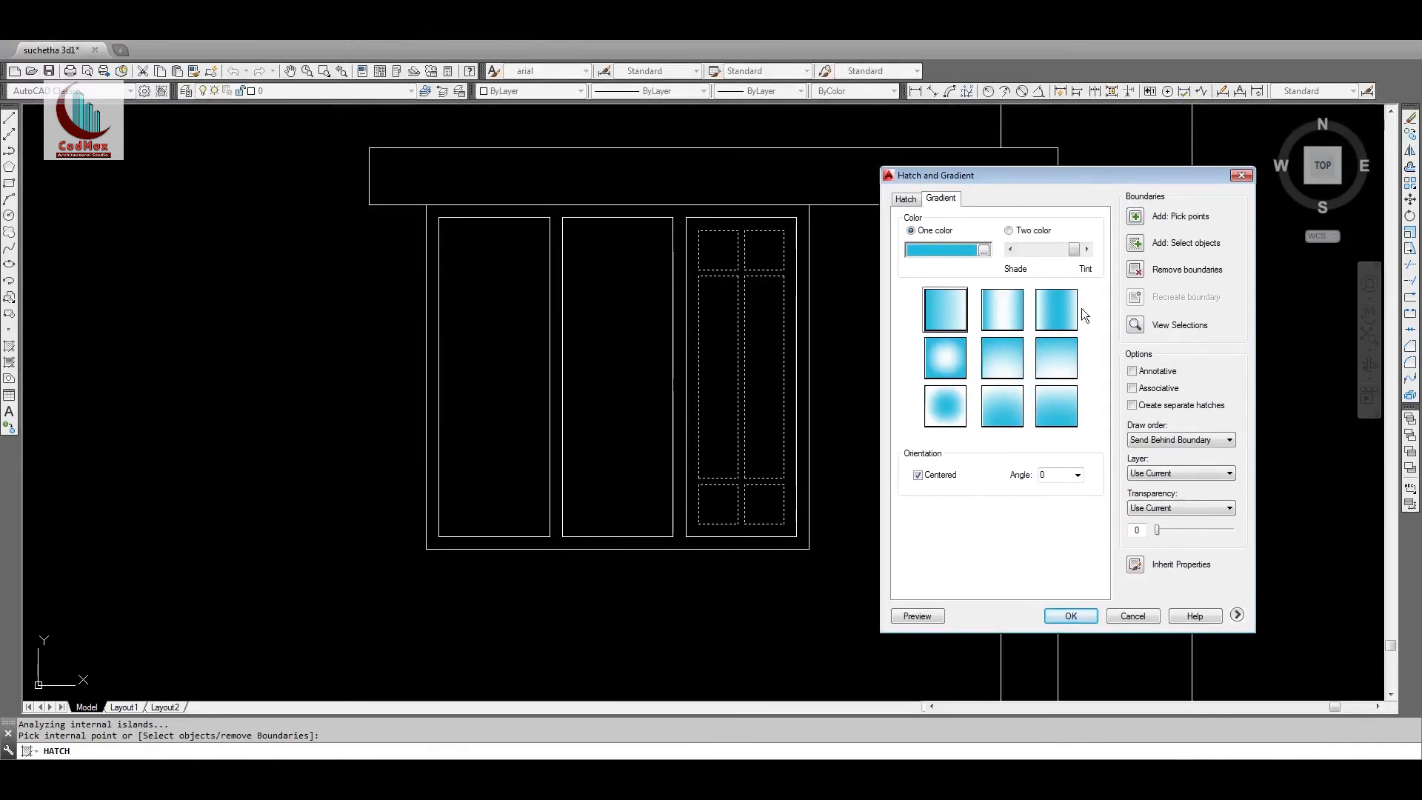
left_click(1083, 624)
Step: Copy the filled panes from the right-hand panel into the middle and left-hand panels, using the panels' lower right corners as reference
type("z")
key("Return")
key("Return")
left_click_drag(849, 478, 854, 546)
key("Escape")
type("c")
key("Return")
type("c")
key("Return")
left_click(774, 508)
left_click(696, 256)
key("Return")
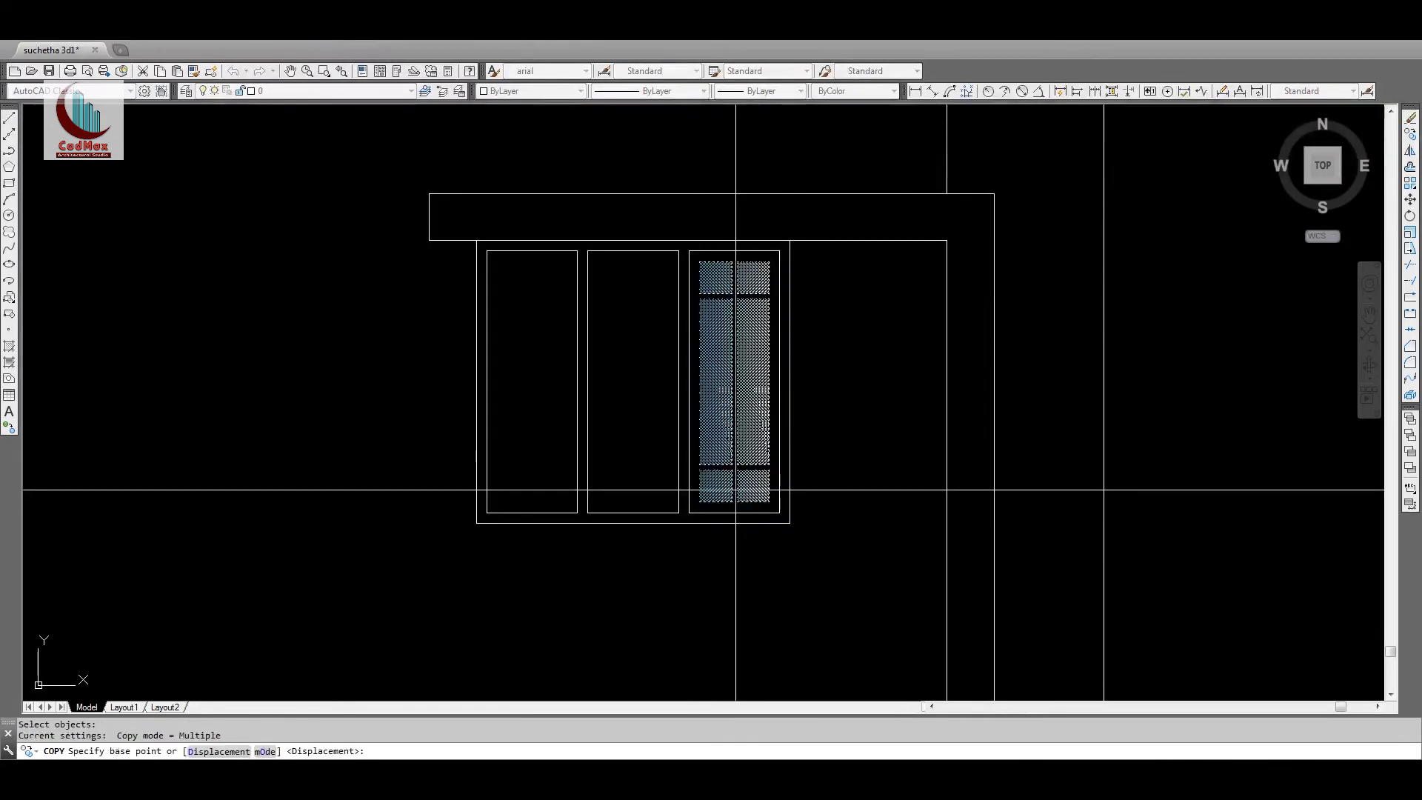
left_click(779, 512)
left_click(678, 512)
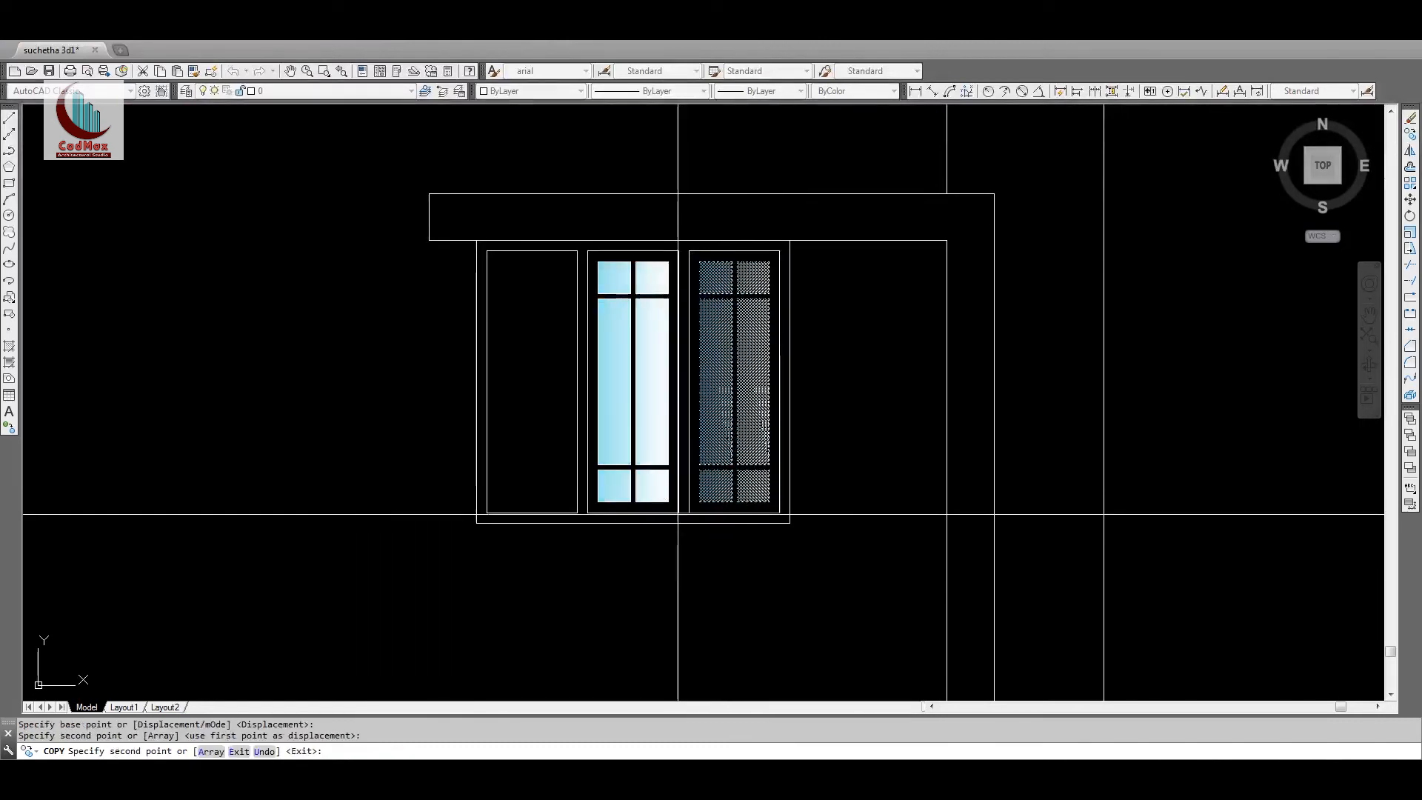
left_click(577, 513)
key("Escape")
Step: Copy the three finished window panels into the tall opening on the left, aligning them to the opening's upper right corner
type("z")
key("Return")
key("Return")
left_click_drag(778, 335, 789, 666)
key("Escape")
middle_click_drag(643, 428, 743, 409)
type("z")
key("Return")
left_click(269, 233)
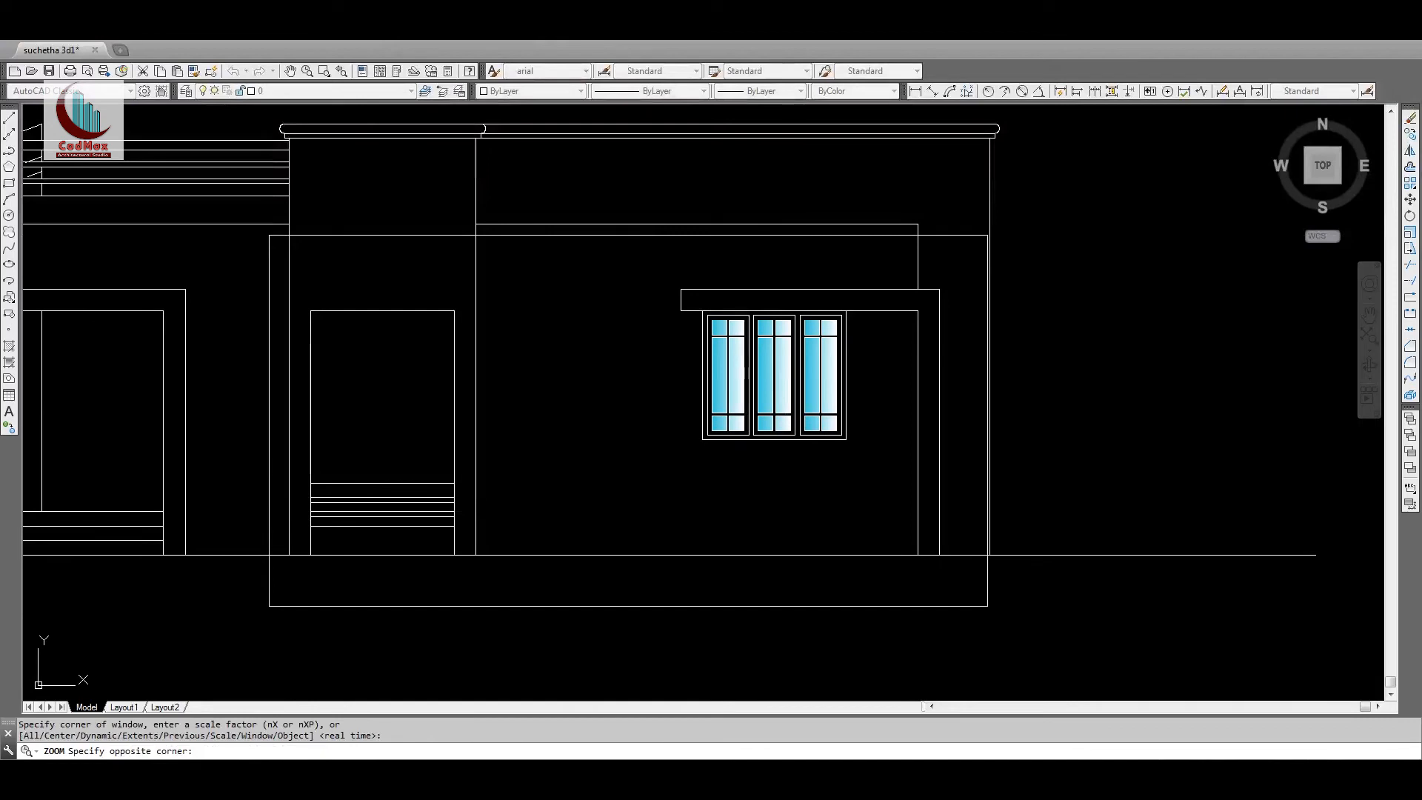
left_click(989, 606)
type("c")
key("Return")
type("w")
key("Return")
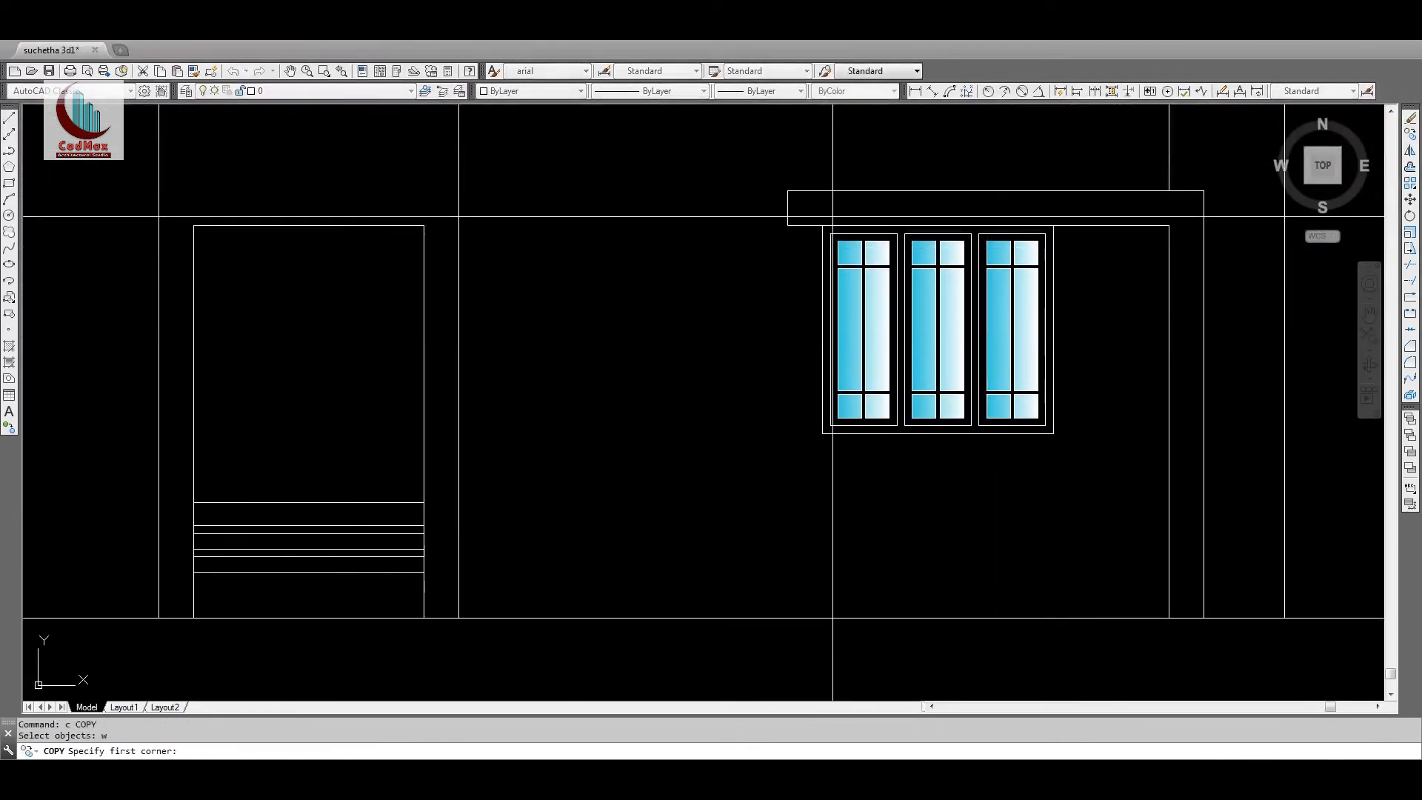
left_click(830, 218)
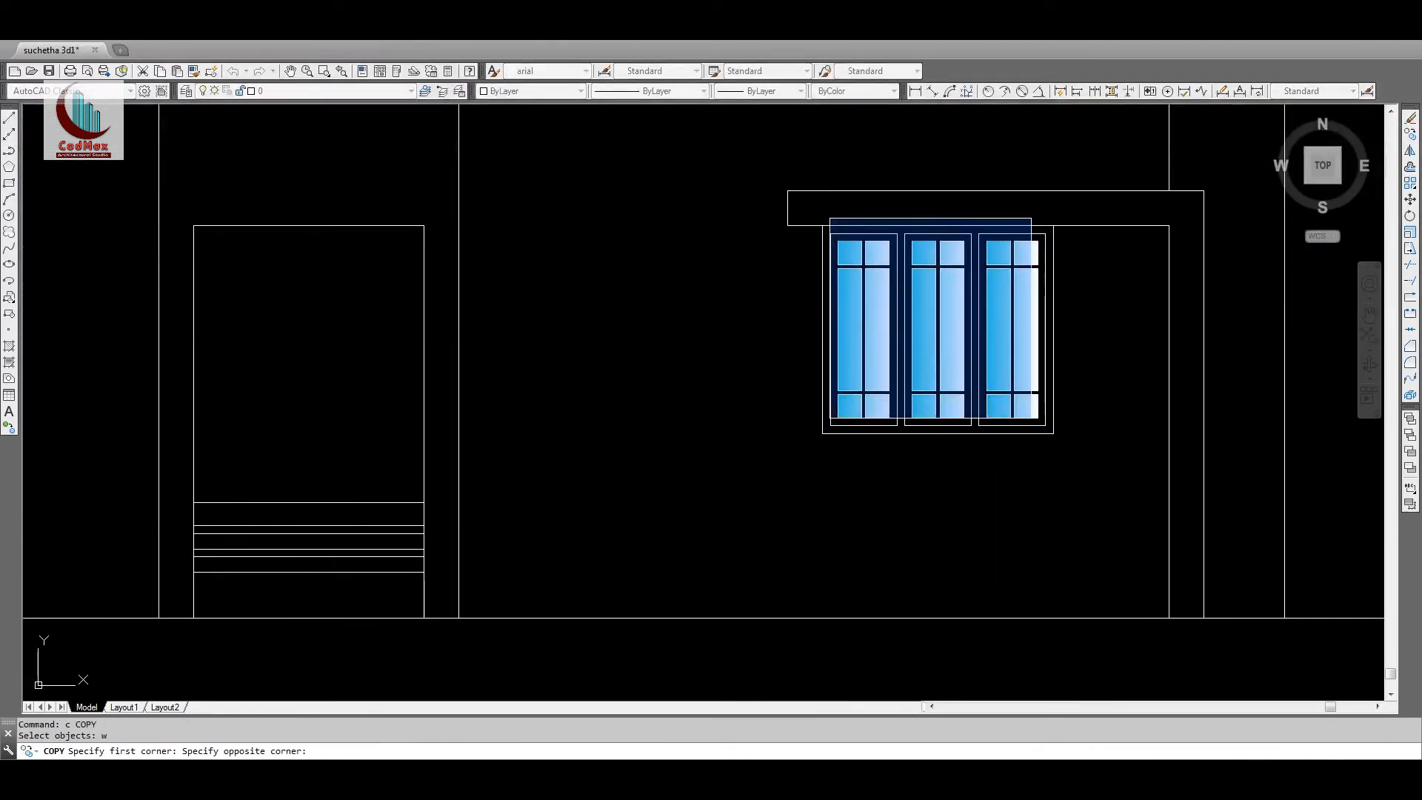
left_click(1049, 436)
key("Return")
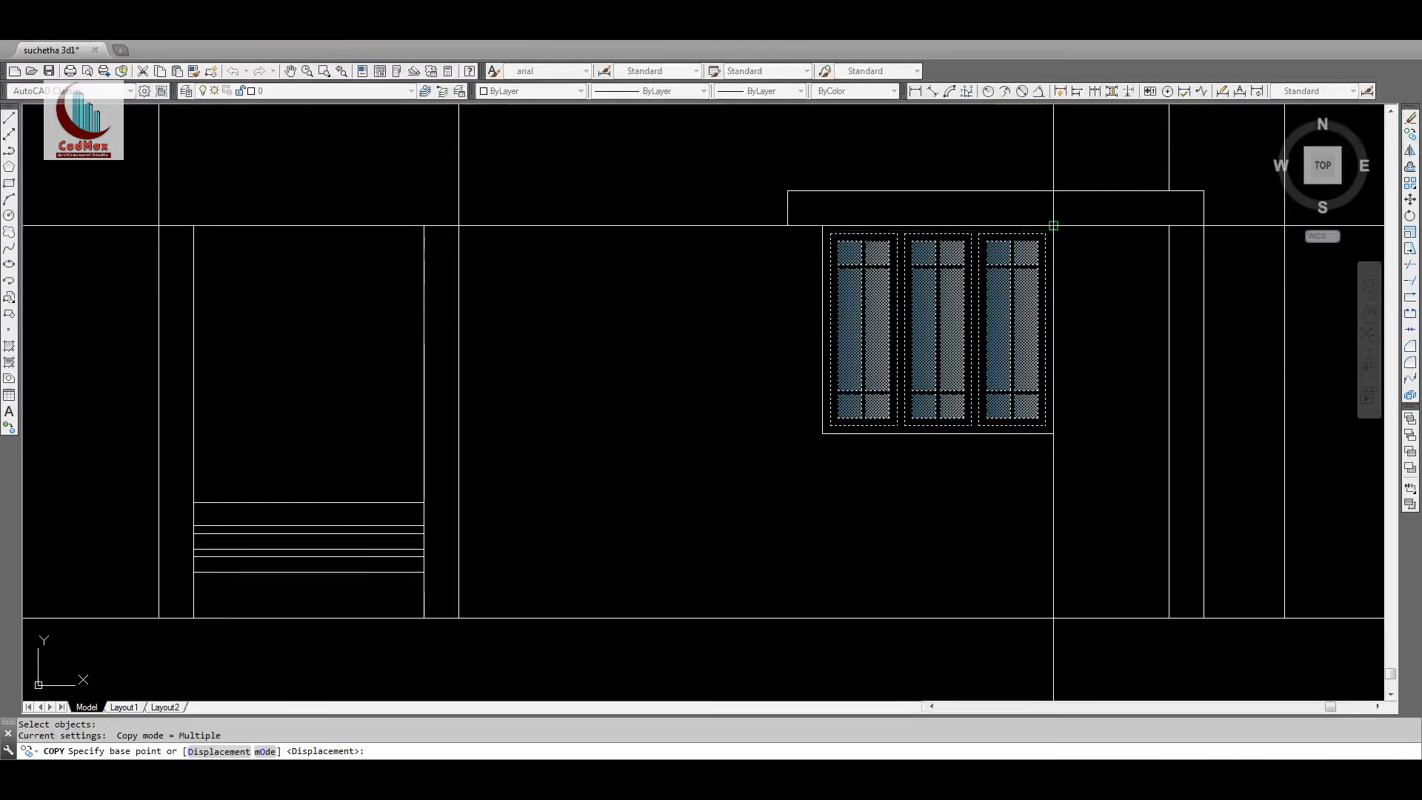
left_click(1053, 226)
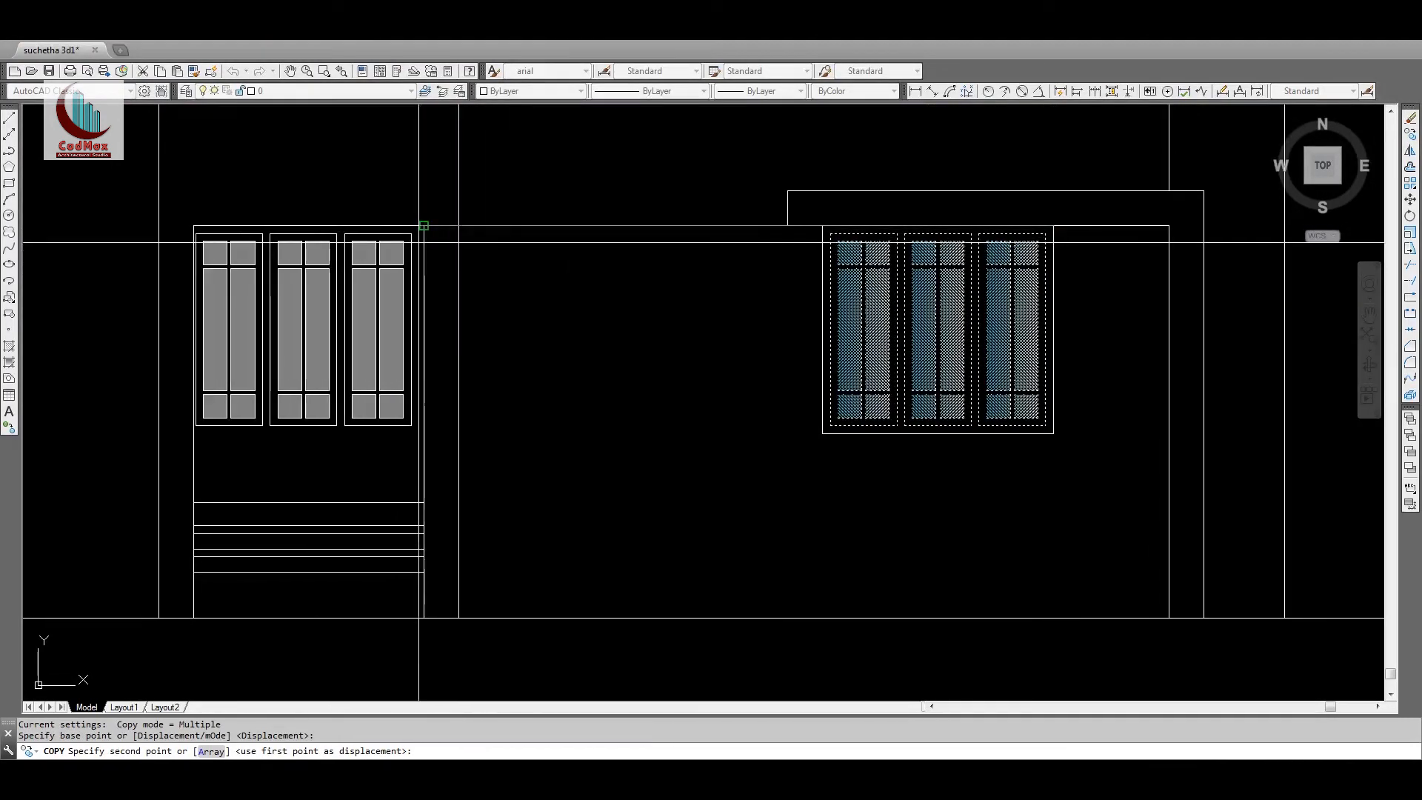
left_click(423, 225)
key("Escape")
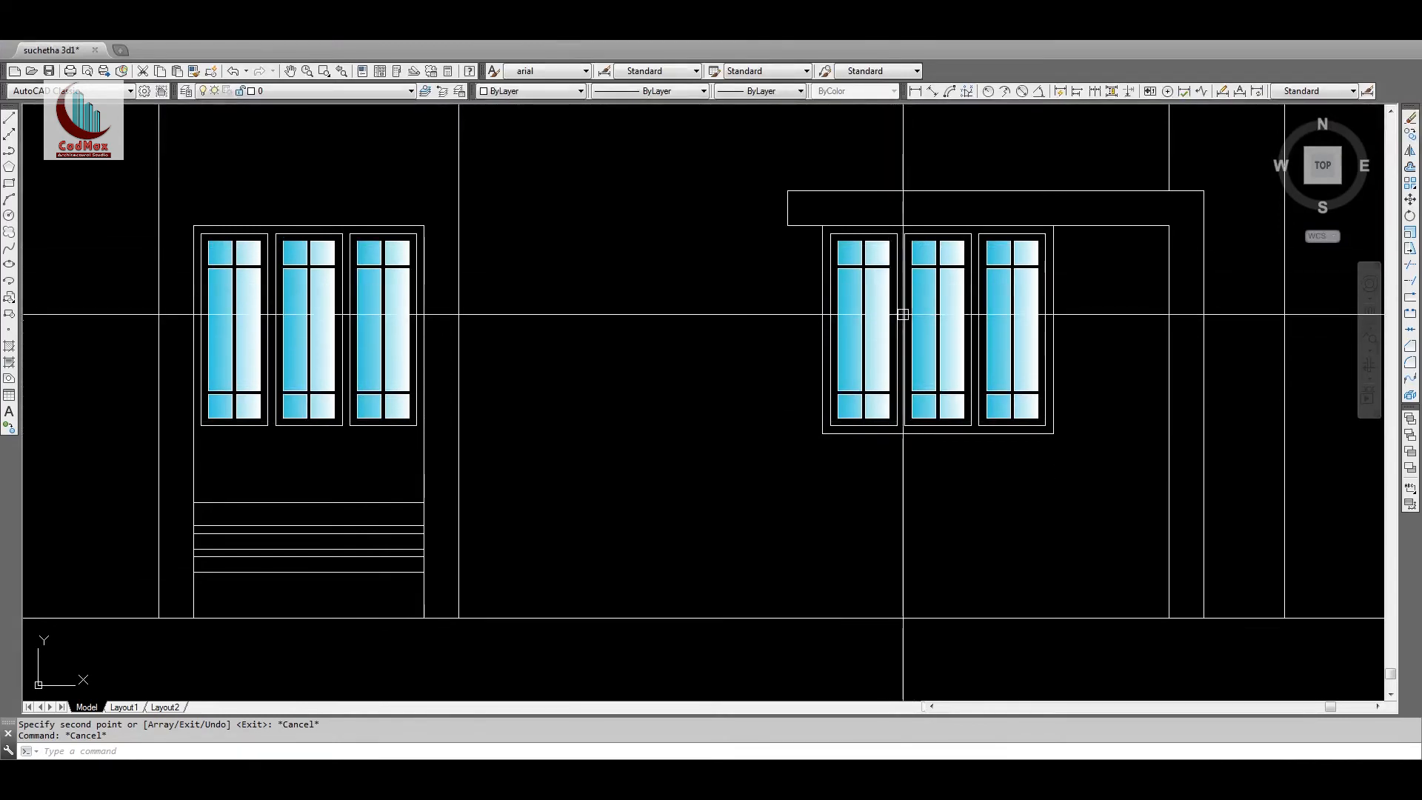
Step: Stretch the lower part of the copied window panels downward by 18" to fit the tall opening
type("s")
key("Return")
left_click(482, 381)
left_click(178, 445)
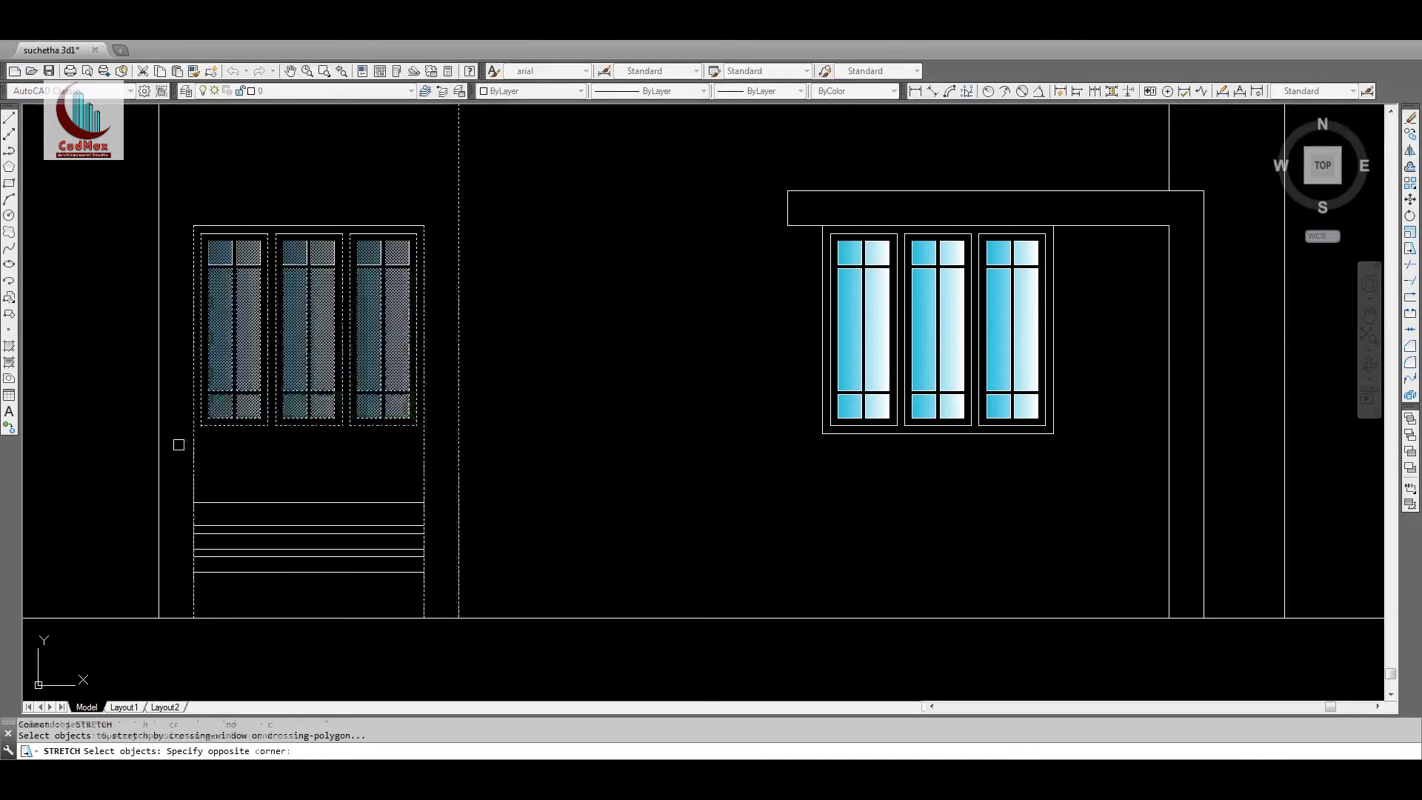
left_click(503, 374)
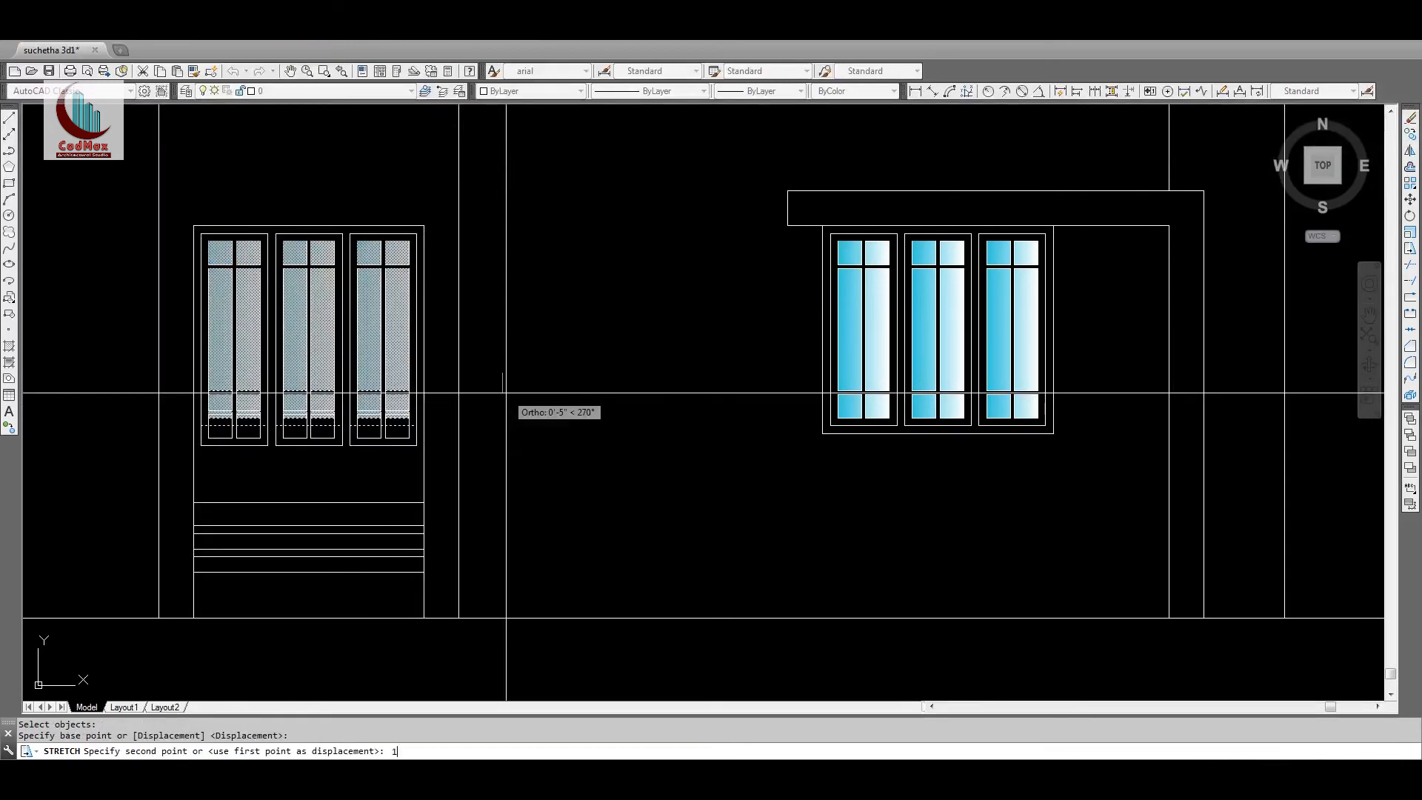
type("18")
key("Return")
Step: Erase the gradient fills from the three stretched window panels
type("e")
key("Return")
left_click(331, 430)
key("Return")
left_click(315, 418)
key("Return")
key("Return")
left_click(250, 398)
key("Return")
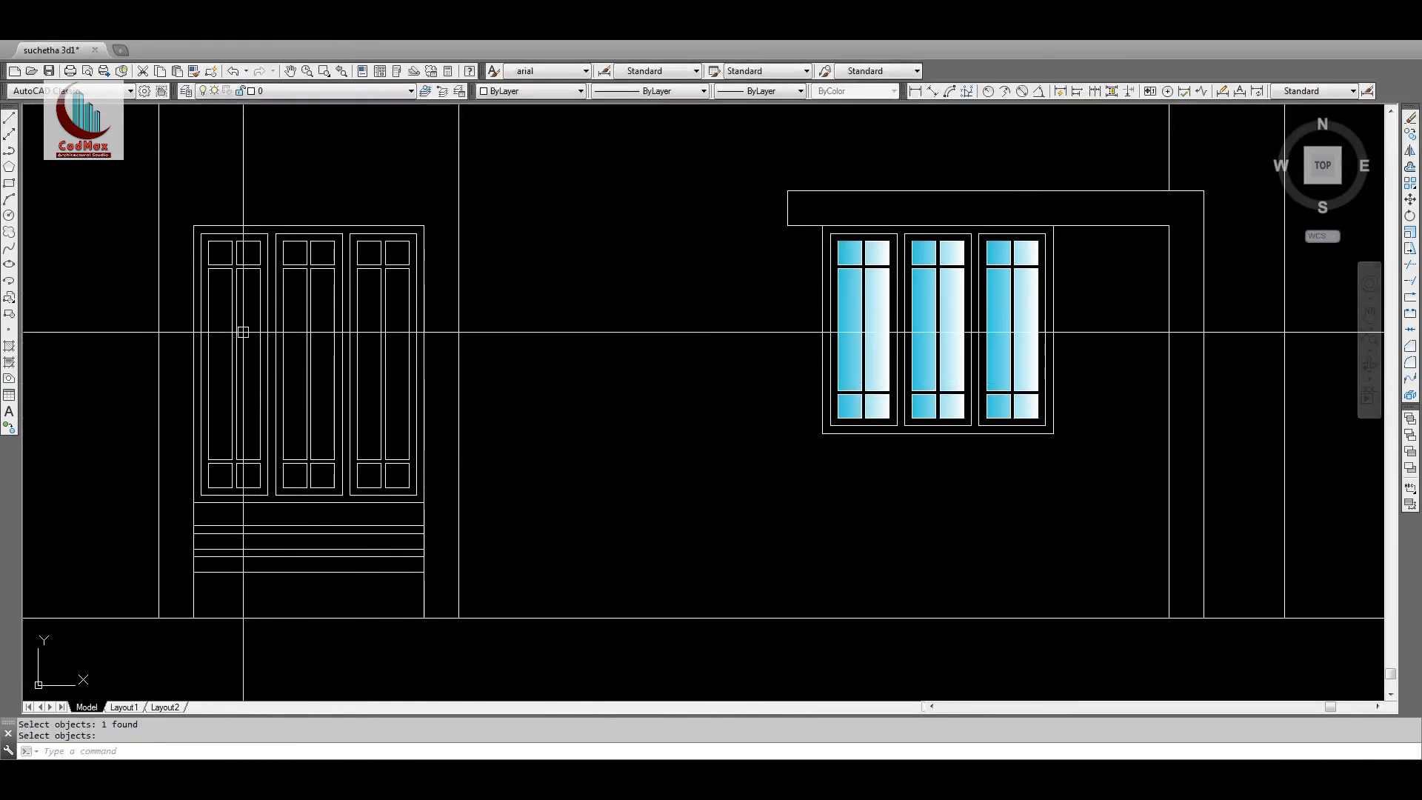
Step: Fill the six panes of the right-hand panel in the tall window with the one-colour blue gradient hatch
type("z")
key("Return")
left_click(97, 169)
left_click(480, 569)
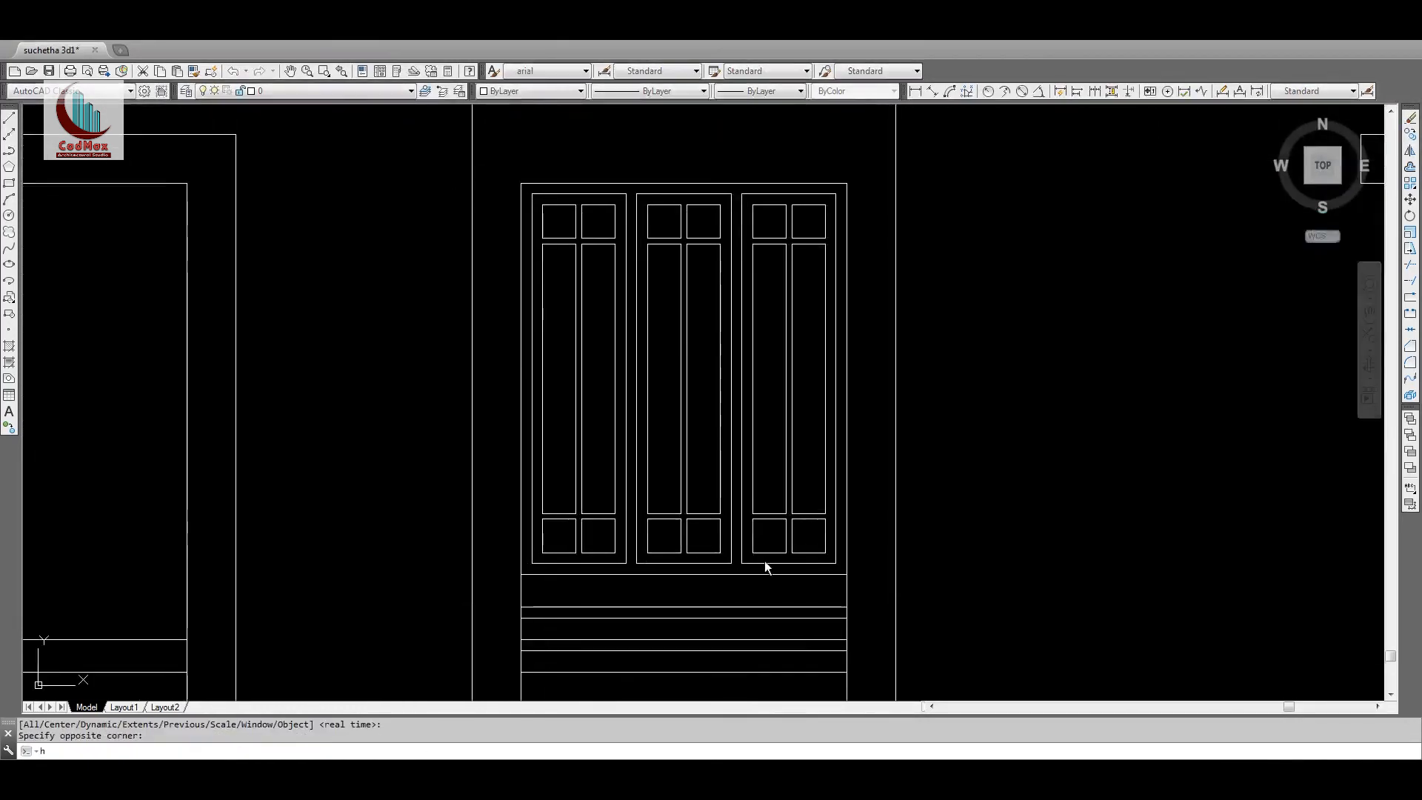
type("h")
key("Return")
left_click(939, 199)
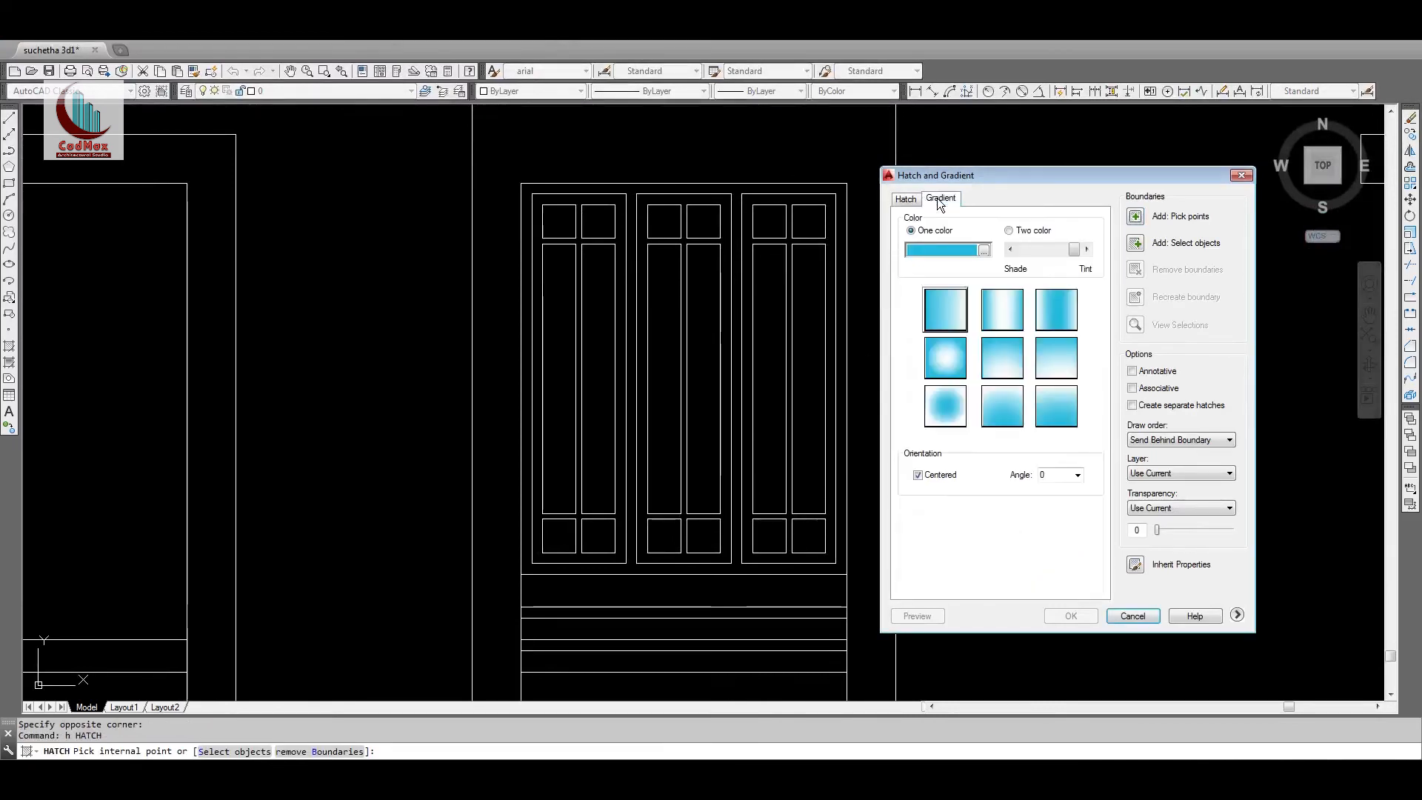
left_click(1135, 216)
left_click(807, 537)
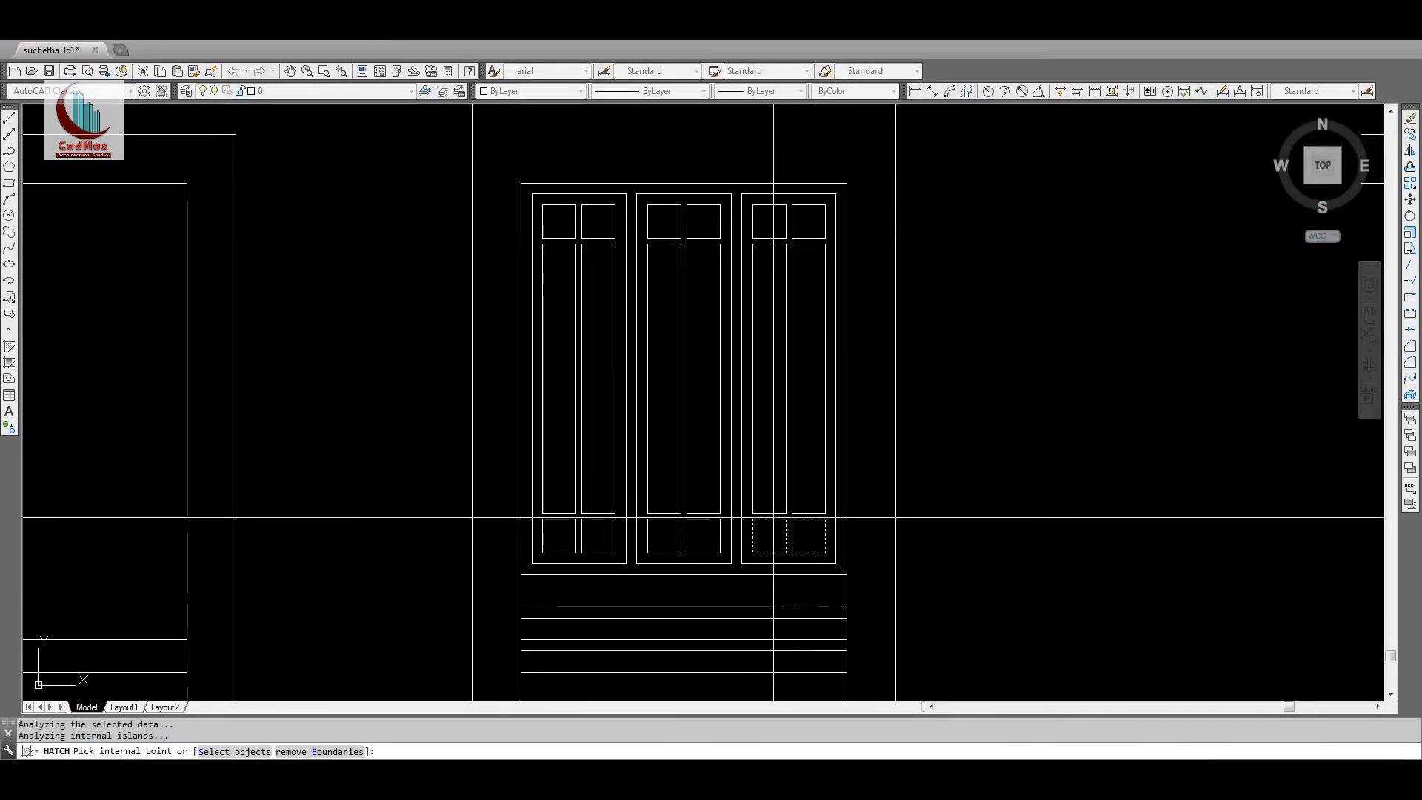
left_click(805, 346)
left_click(810, 229)
left_click(767, 228)
key("Return")
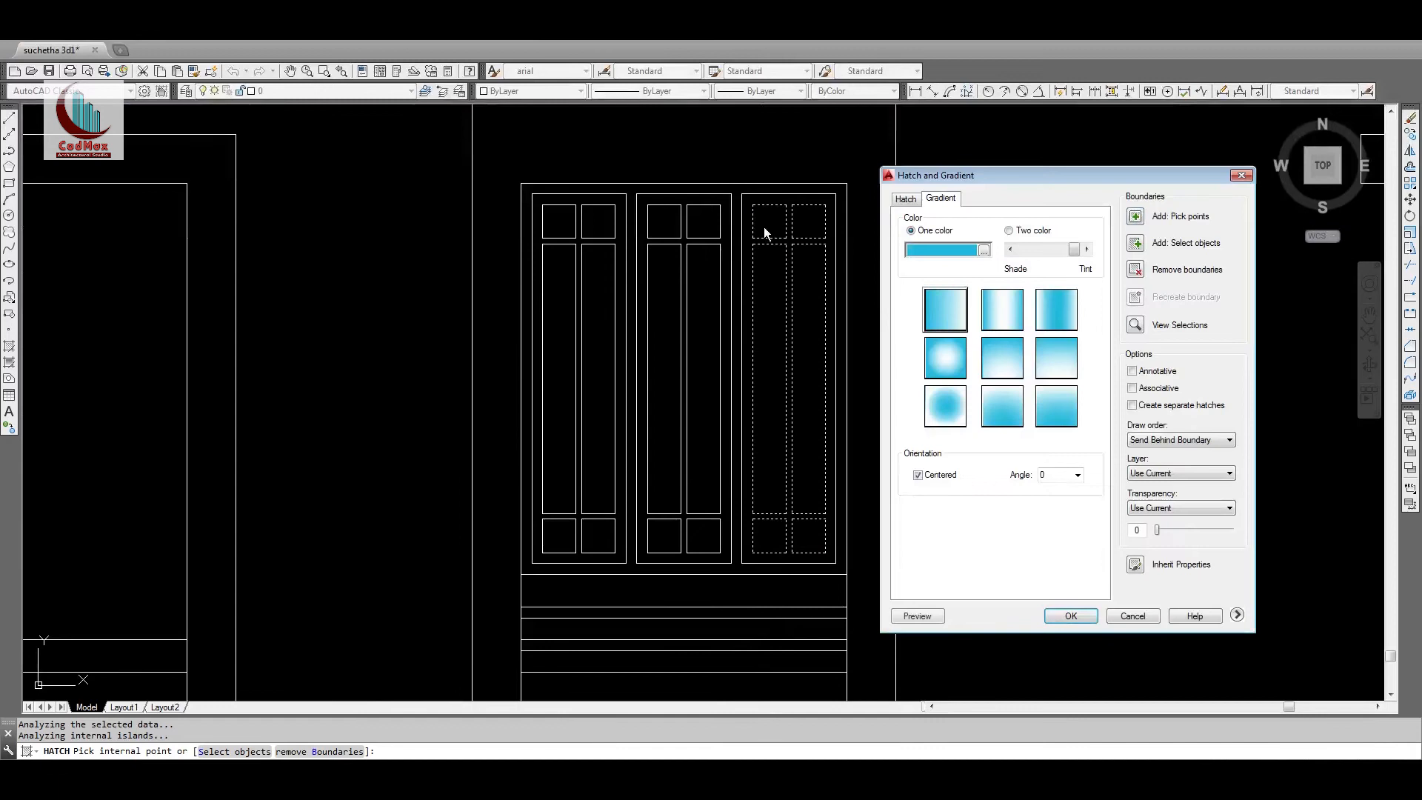
key("Return")
Step: Copy the gradient fill from the right-hand panel into the middle and left-hand panels, using the panes' upper right corners as reference
type("c")
key("Return")
left_click(775, 276)
key("Return")
left_click(825, 205)
left_click(720, 205)
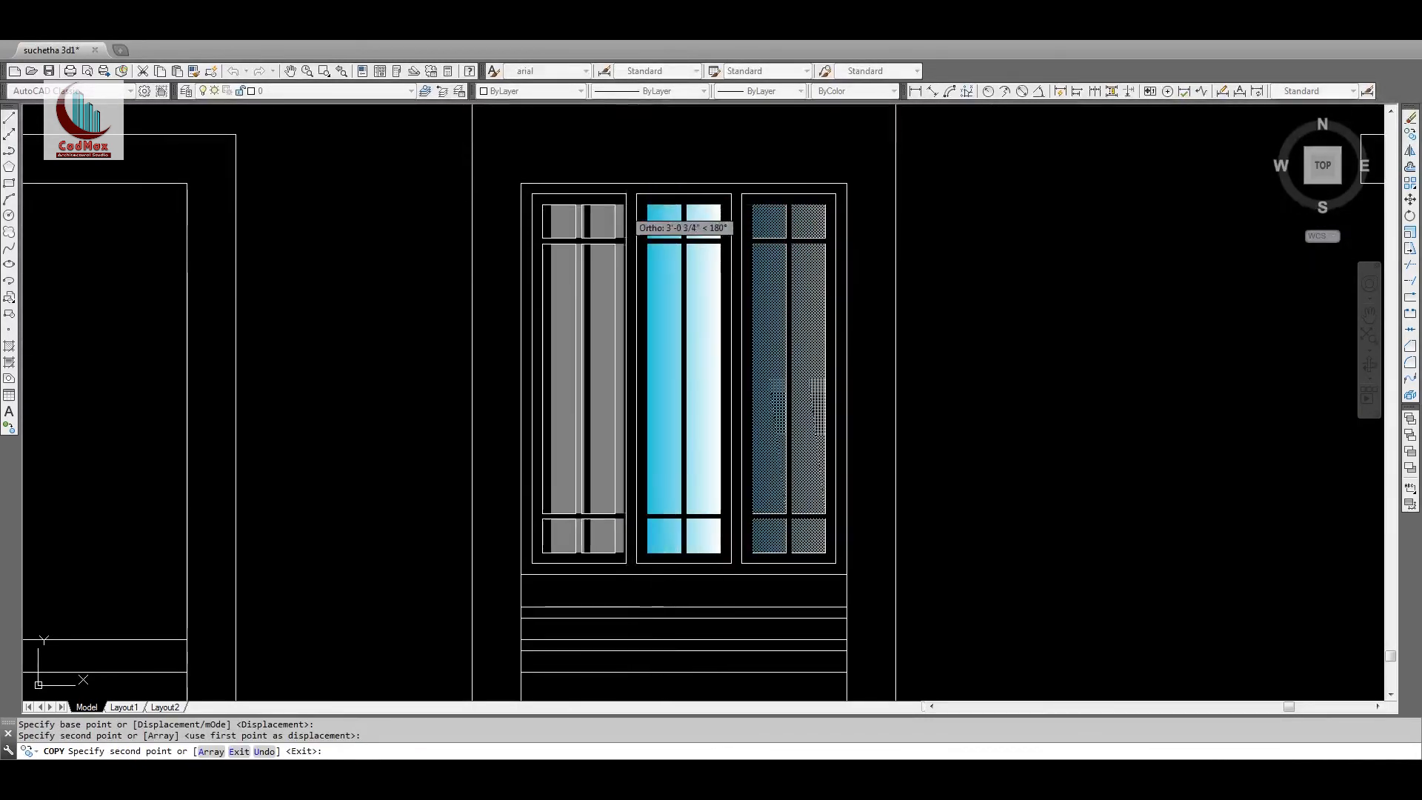
left_click(615, 205)
key("Escape")
key("Escape")
Step: Copy the left panel of the short three-panel window into the narrow carport opening, aligning it to the opening's upper left corner
type("z")
key("Return")
key("Return")
left_click_drag(685, 270, 809, 537)
key("Escape")
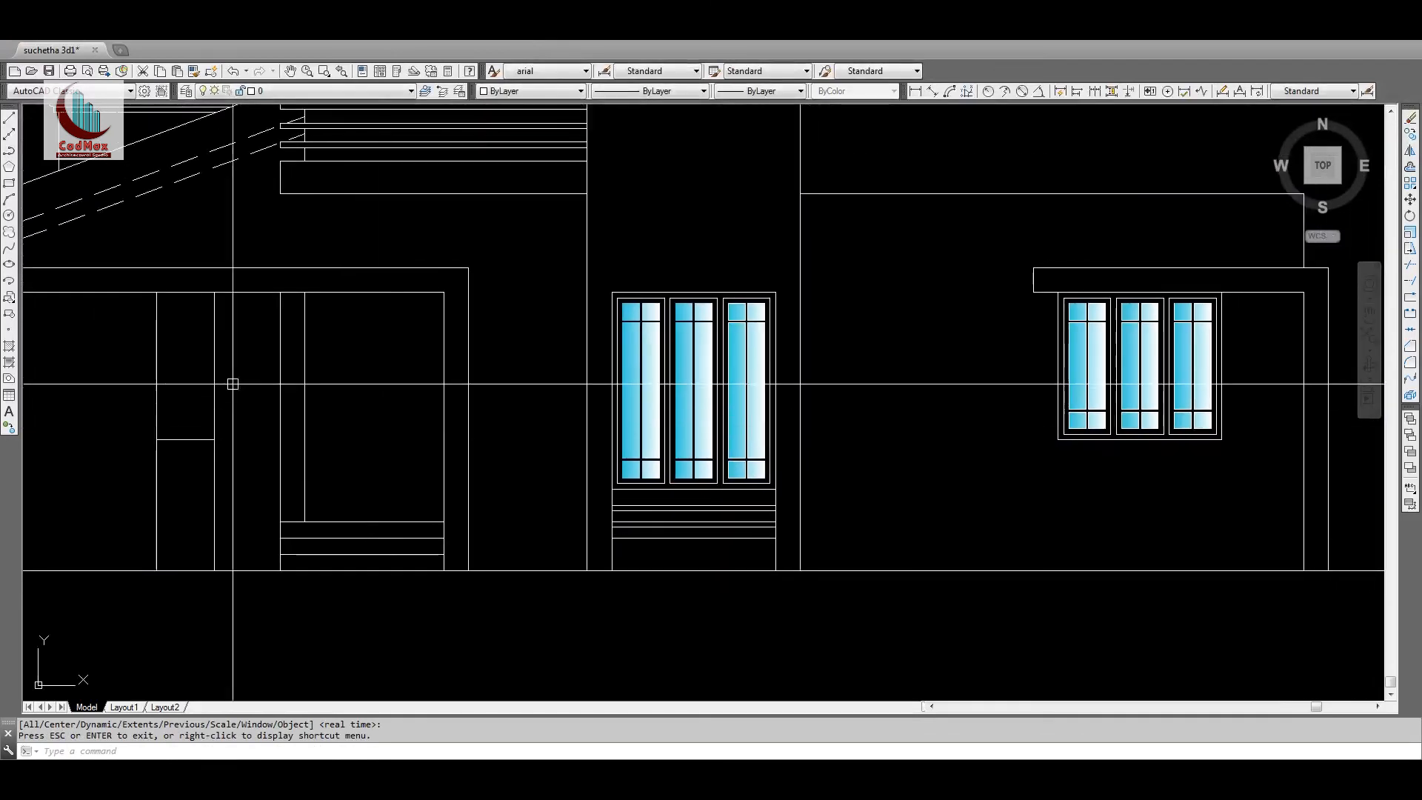
type("z")
key("Return")
left_click(991, 263)
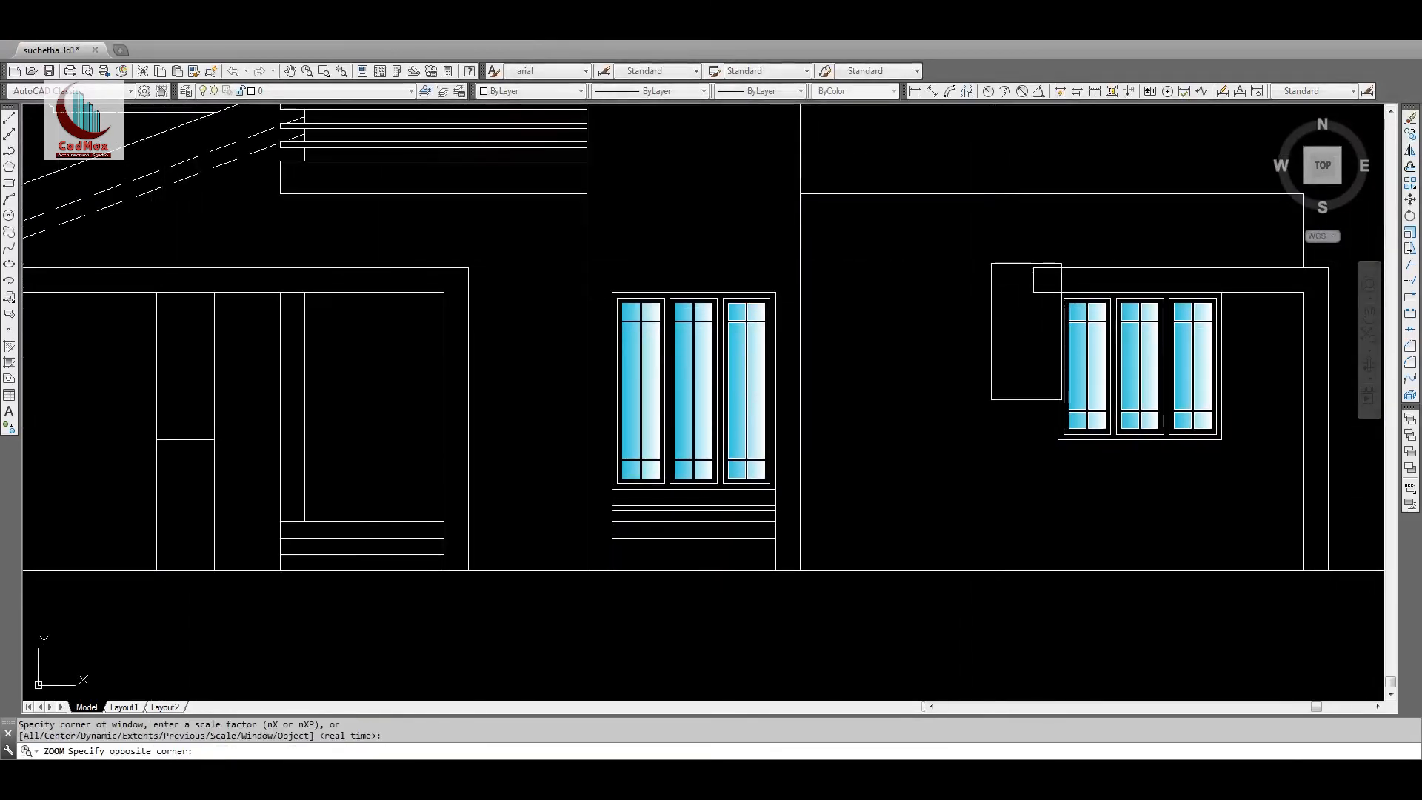
left_click(1206, 463)
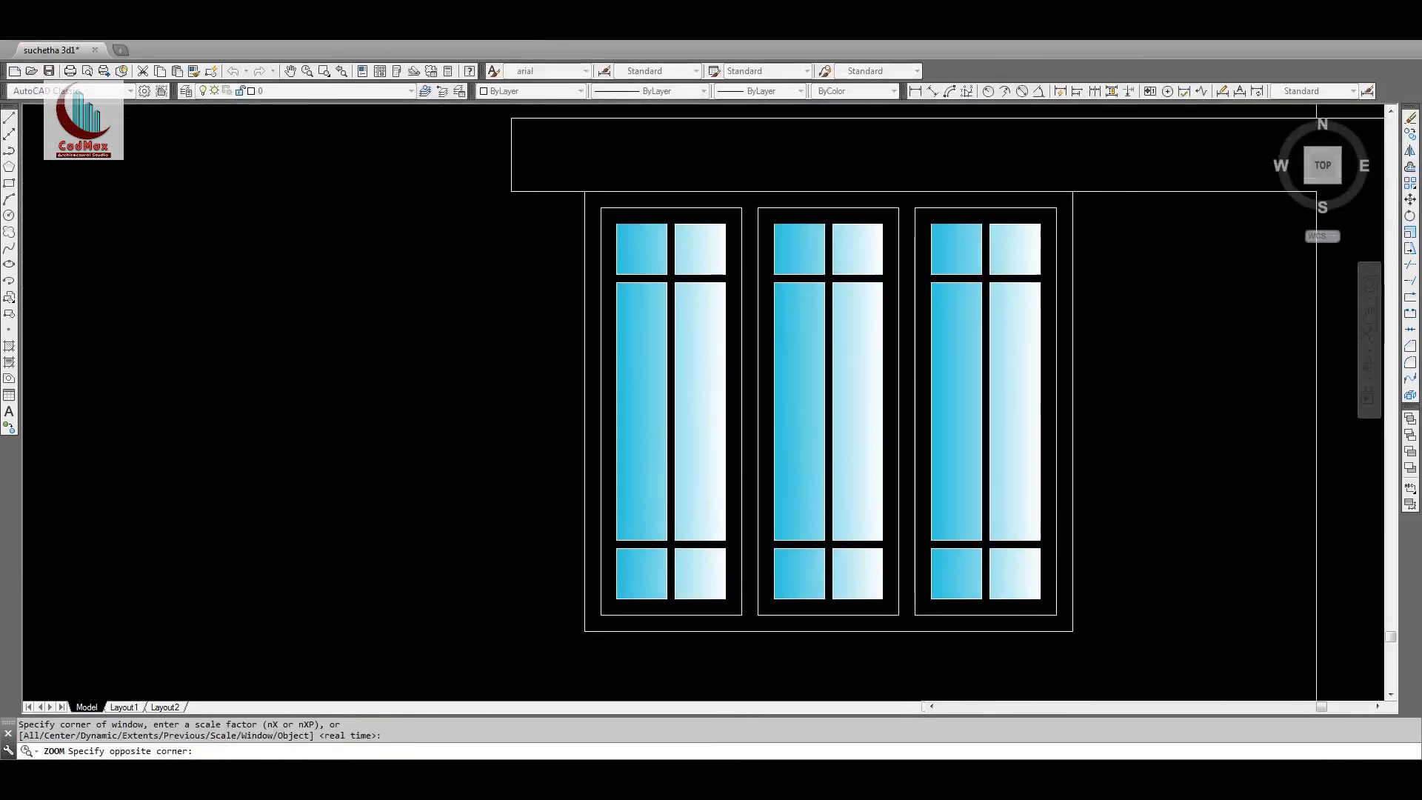
type("c")
key("Return")
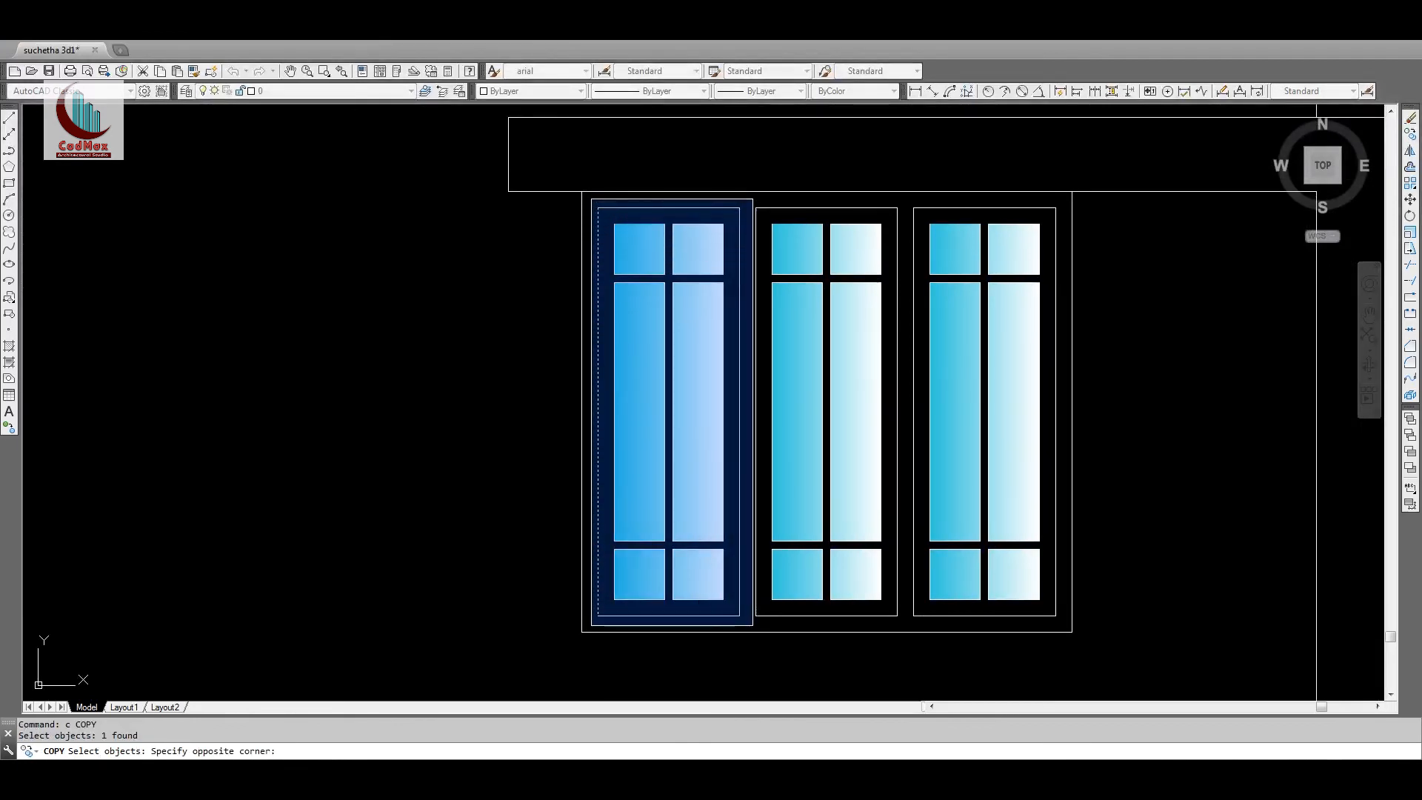
left_click(754, 198)
key("Return")
left_click(582, 192)
scroll(590, 261, "up", 2)
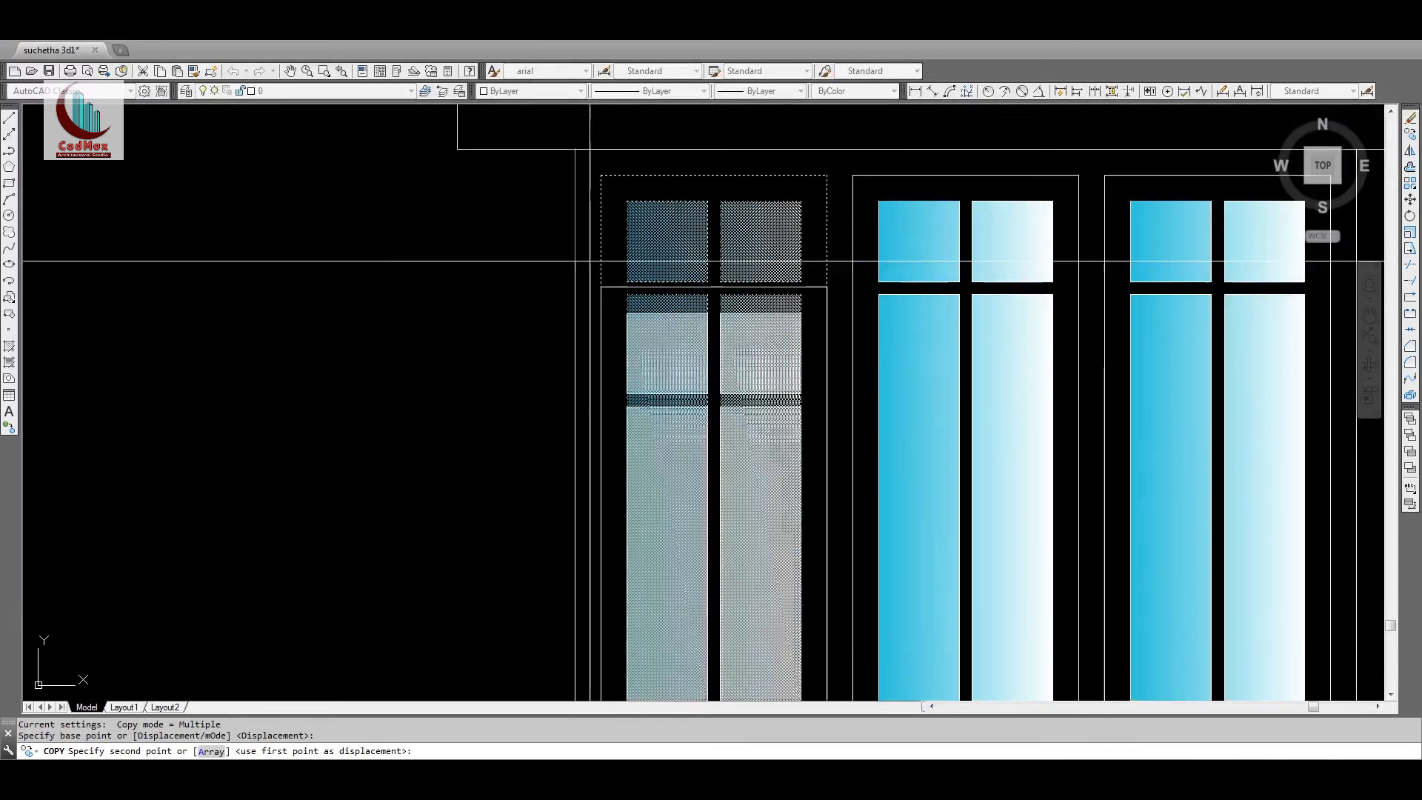
scroll(532, 333, "down", 2)
middle_click_drag(534, 330, 530, 333)
middle_click_drag(446, 351, 1274, 348)
scroll(1274, 349, "down", 2)
middle_click_drag(649, 370, 1219, 363)
left_click(408, 256)
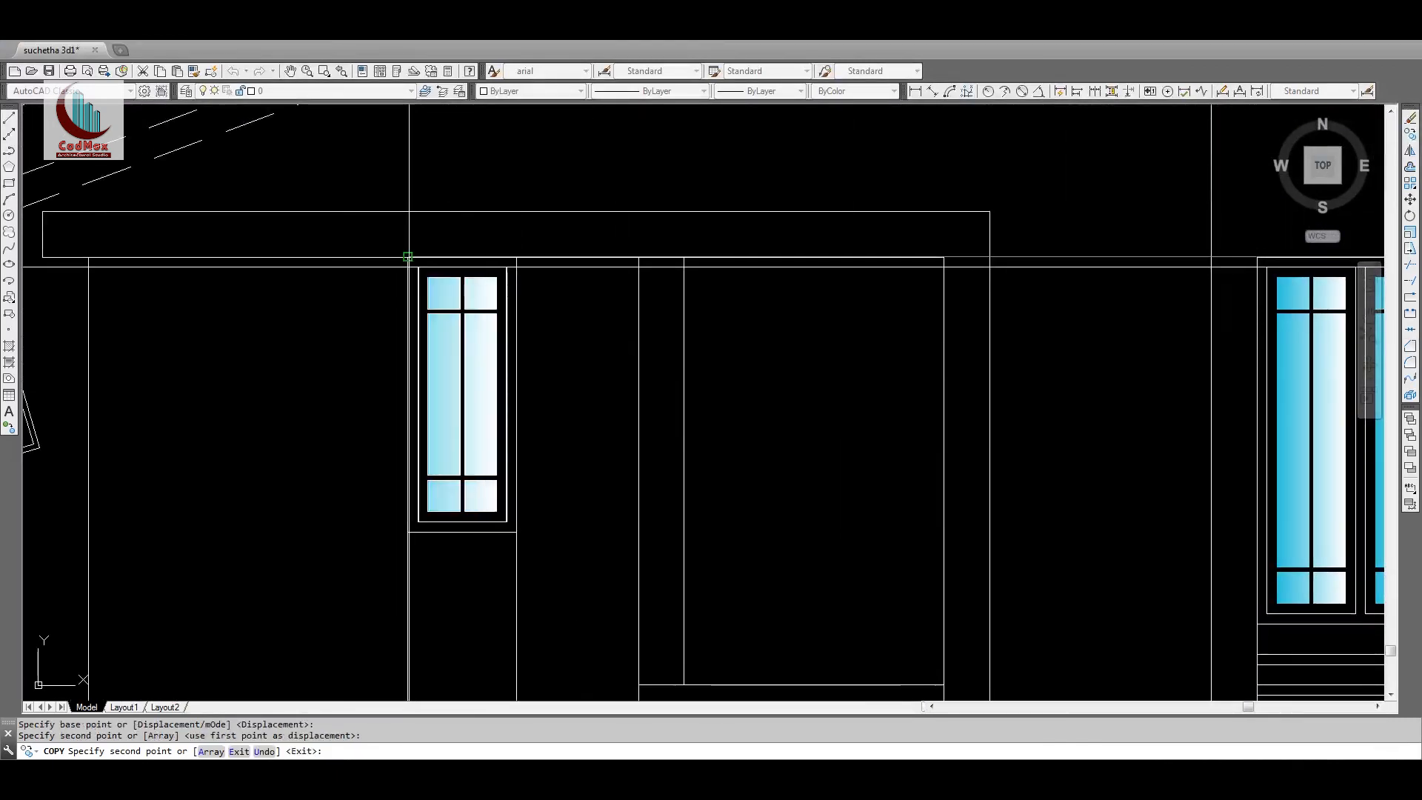
key("Escape")
key("Escape")
Step: Examine the brick-hatched wall on the dimensioned reference elevation and compare it with the new elevation
type("z")
key("Return")
key("Return")
left_click_drag(625, 352, 628, 423)
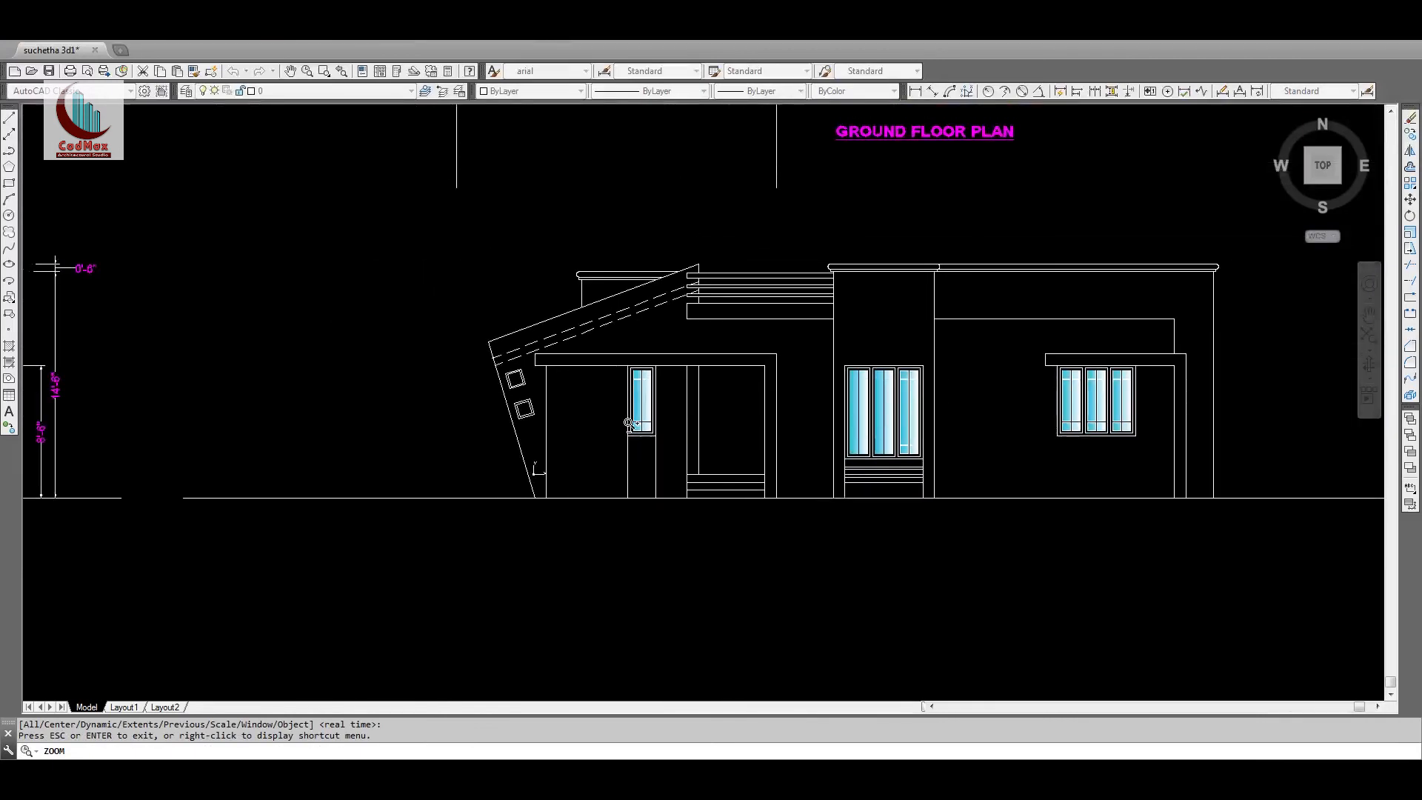
key("Escape")
middle_click_drag(810, 517, 727, 530)
middle_click_drag(692, 447, 638, 446)
middle_click_drag(1062, 428, 1311, 420)
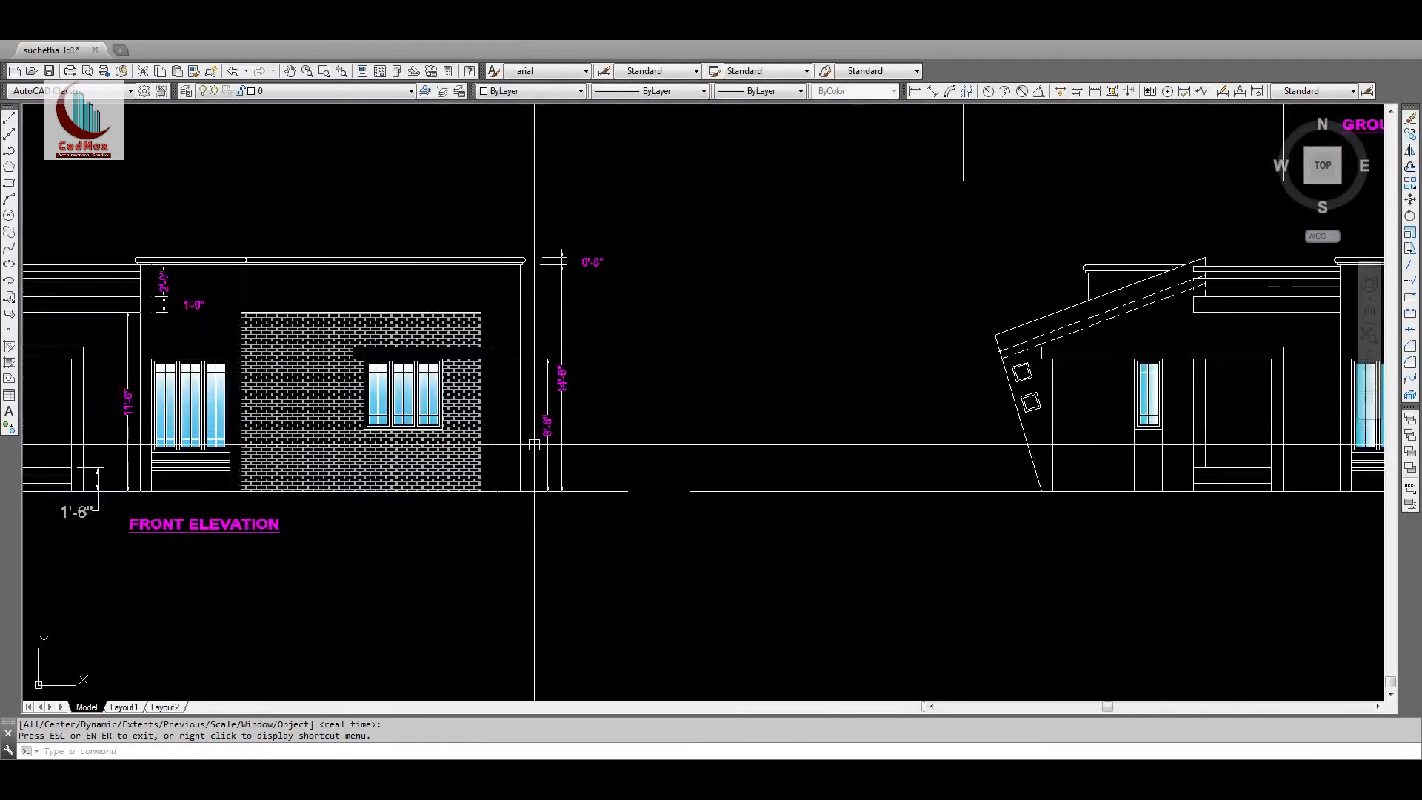
middle_click_drag(788, 435, 541, 445)
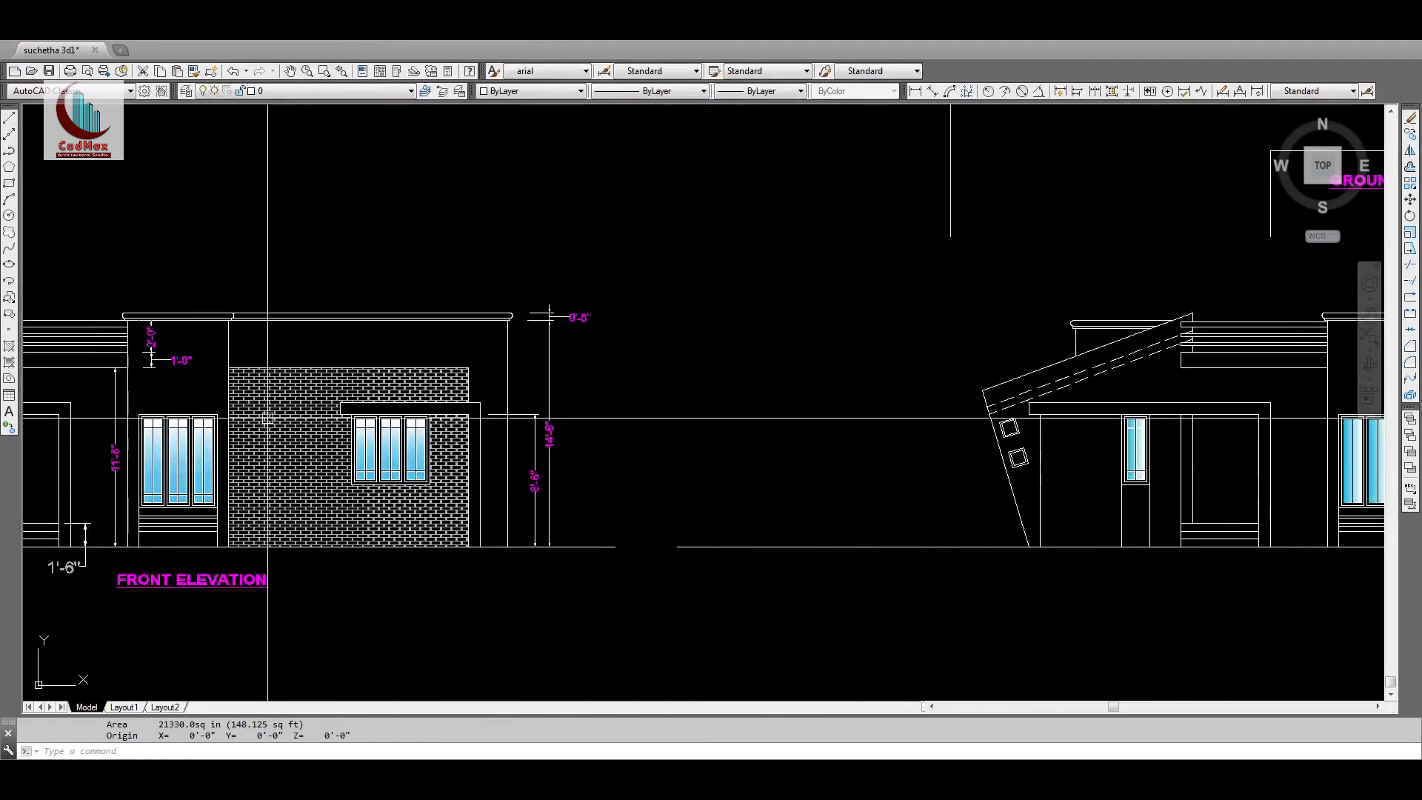
middle_click_drag(266, 448, 626, 446)
middle_click_drag(885, 514, 597, 515)
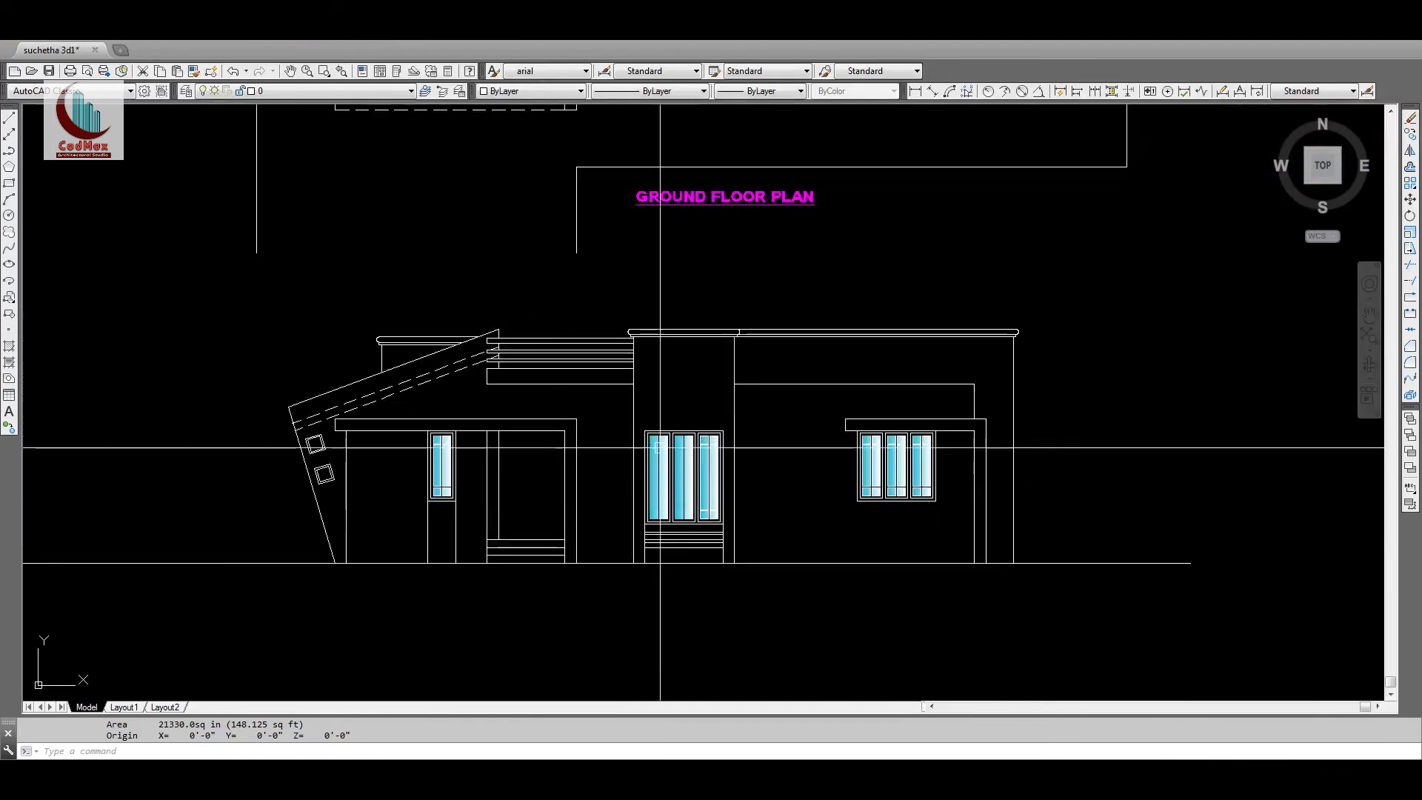
Step: Hatch the recessed wall around the short three-panel window with the BRSTONE pattern at scale 12
type("z")
key("Return")
left_click(584, 291)
left_click(1072, 625)
type("H")
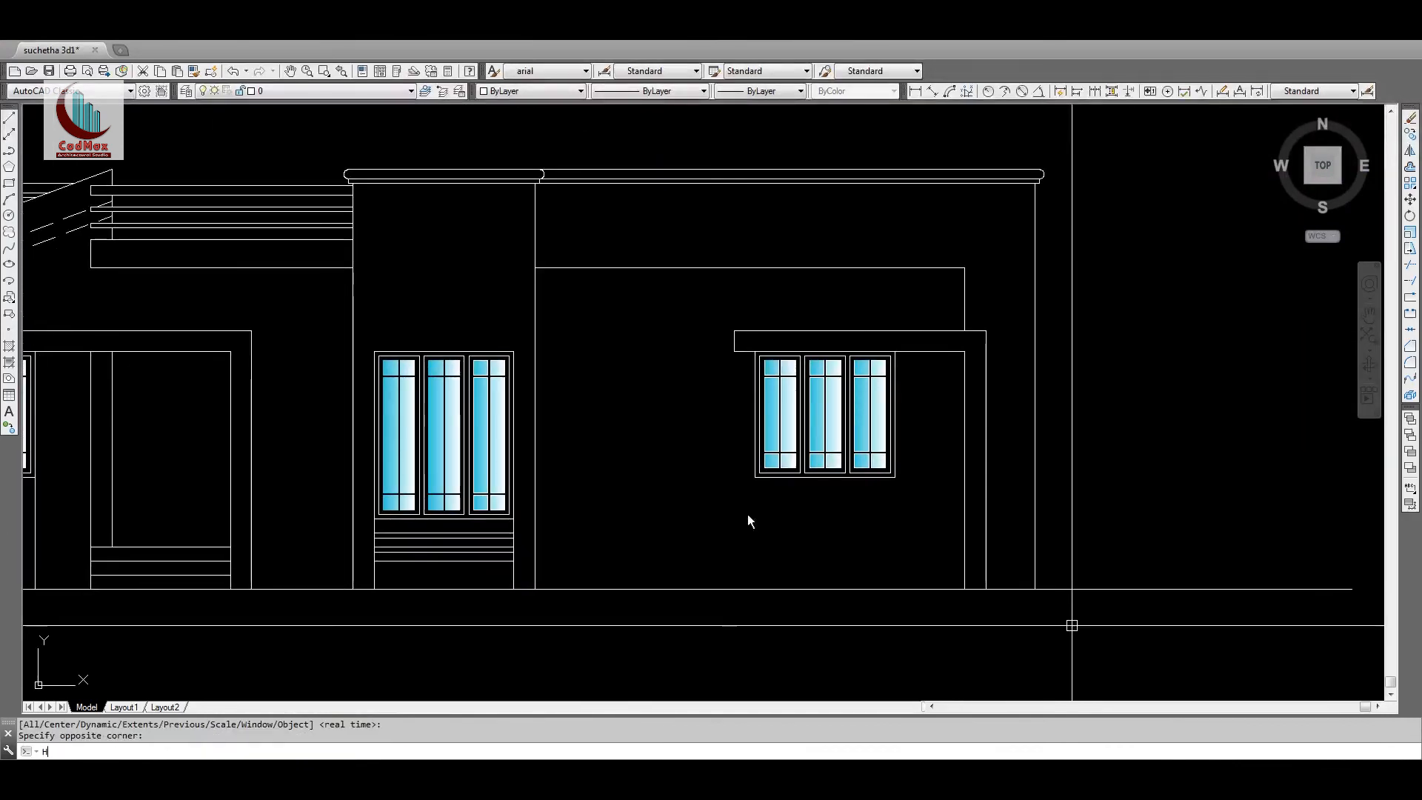
key("Return")
left_click(1022, 302)
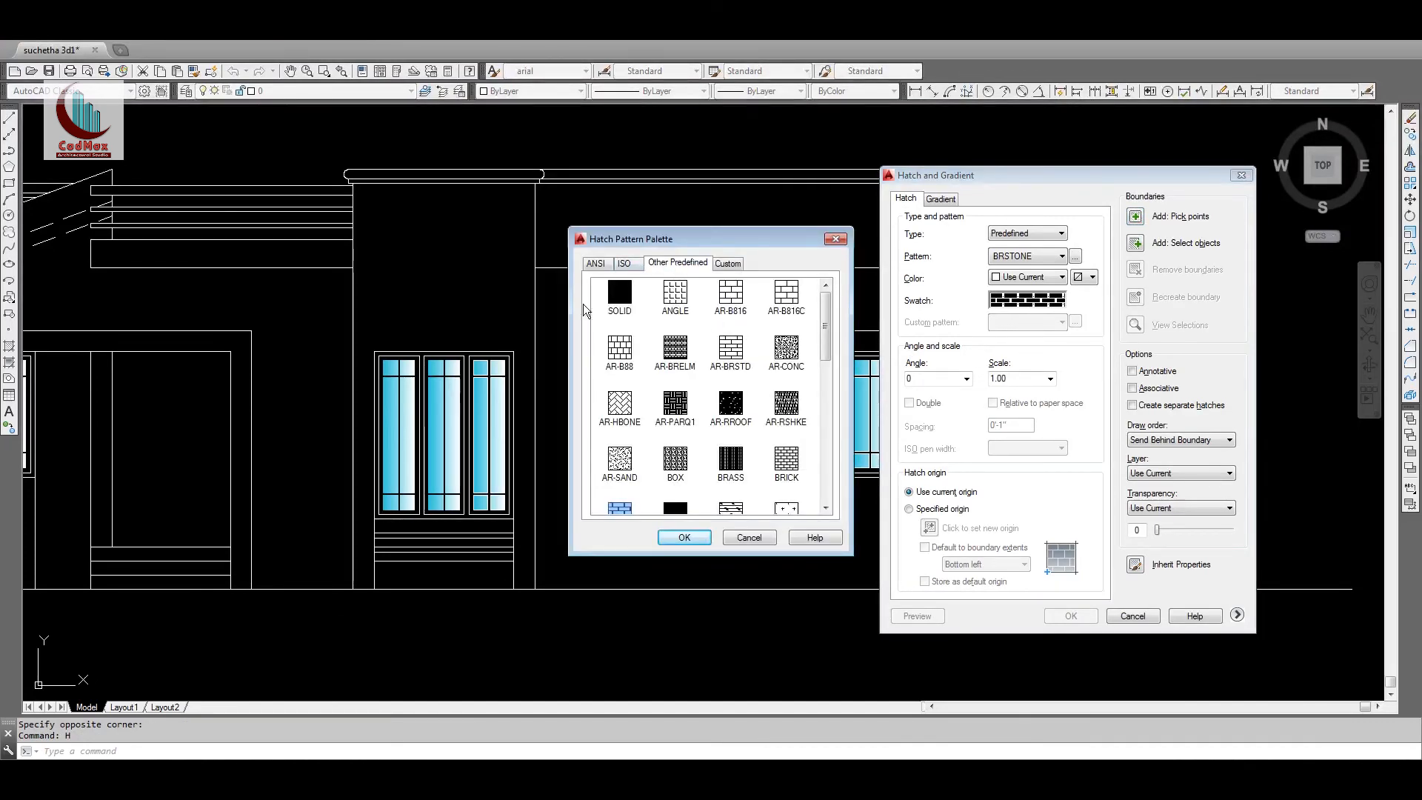
left_click_drag(825, 327, 825, 349)
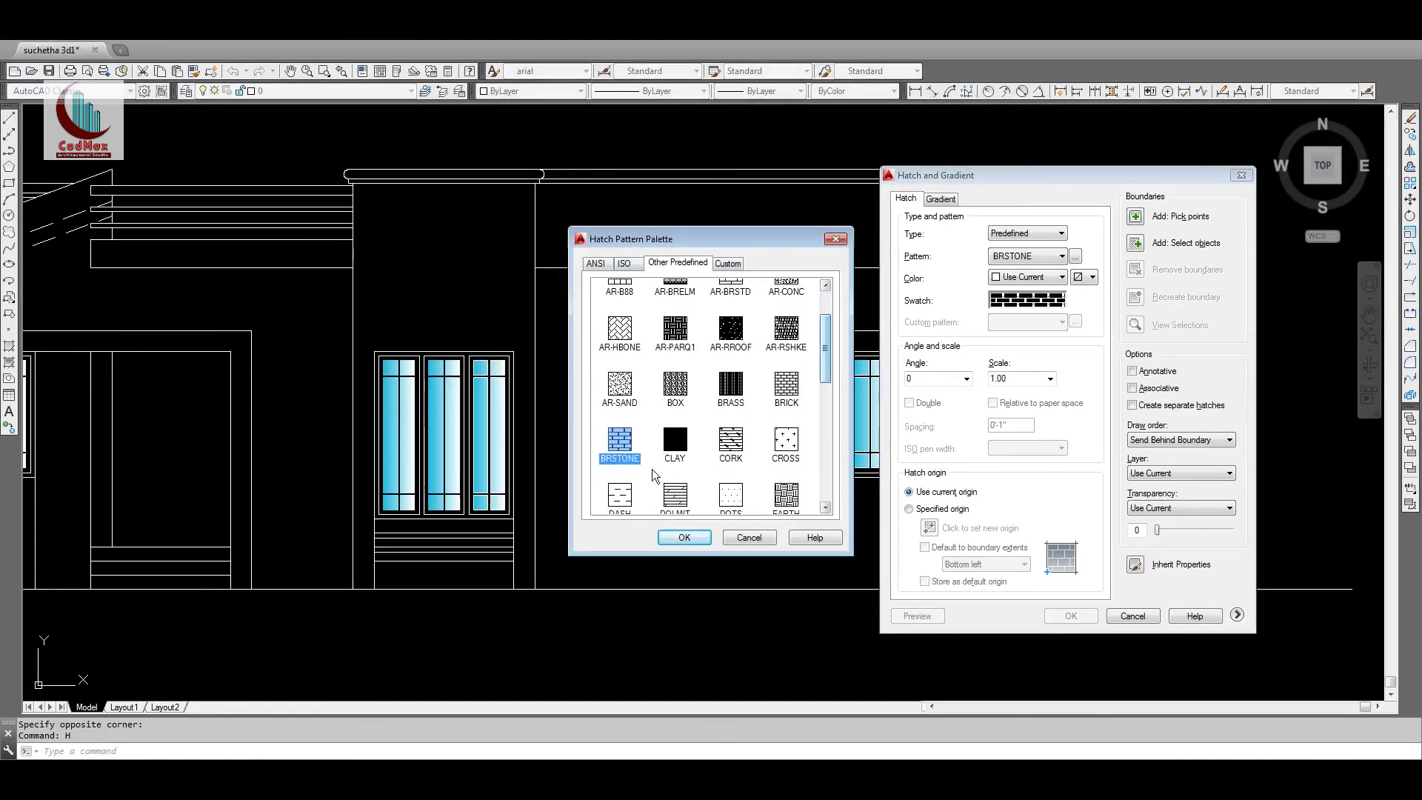
left_click(672, 540)
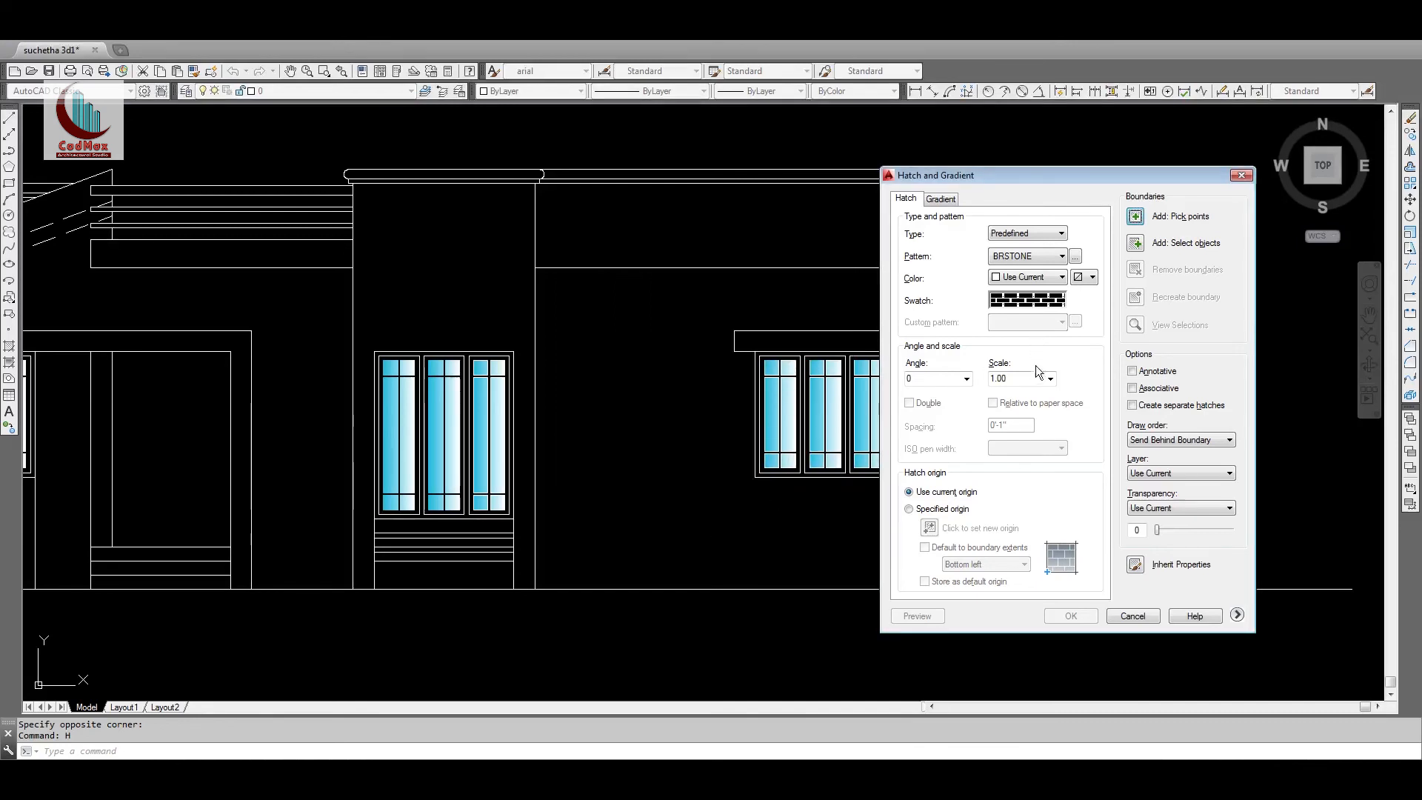
left_click(1134, 217)
left_click(663, 342)
key("Return")
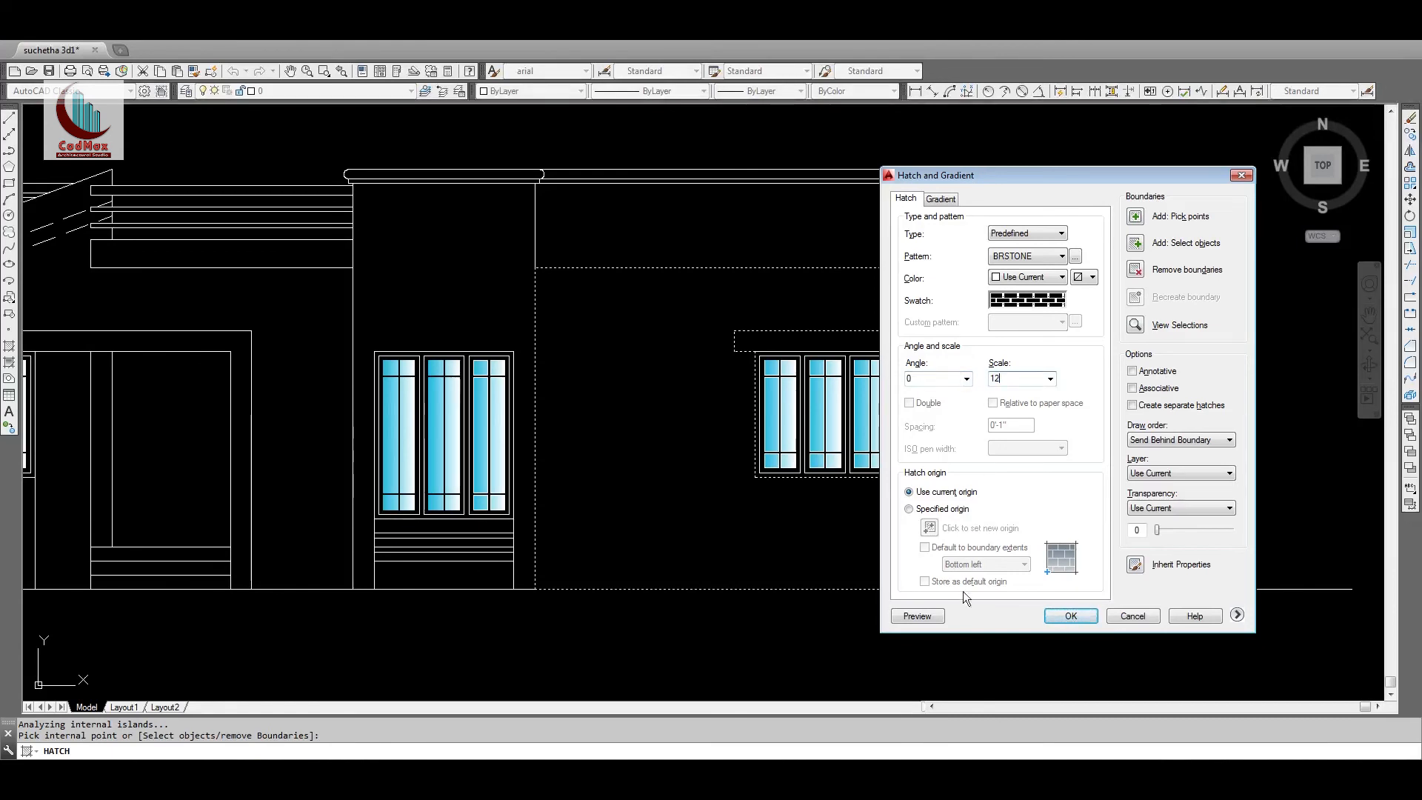
left_click(917, 616)
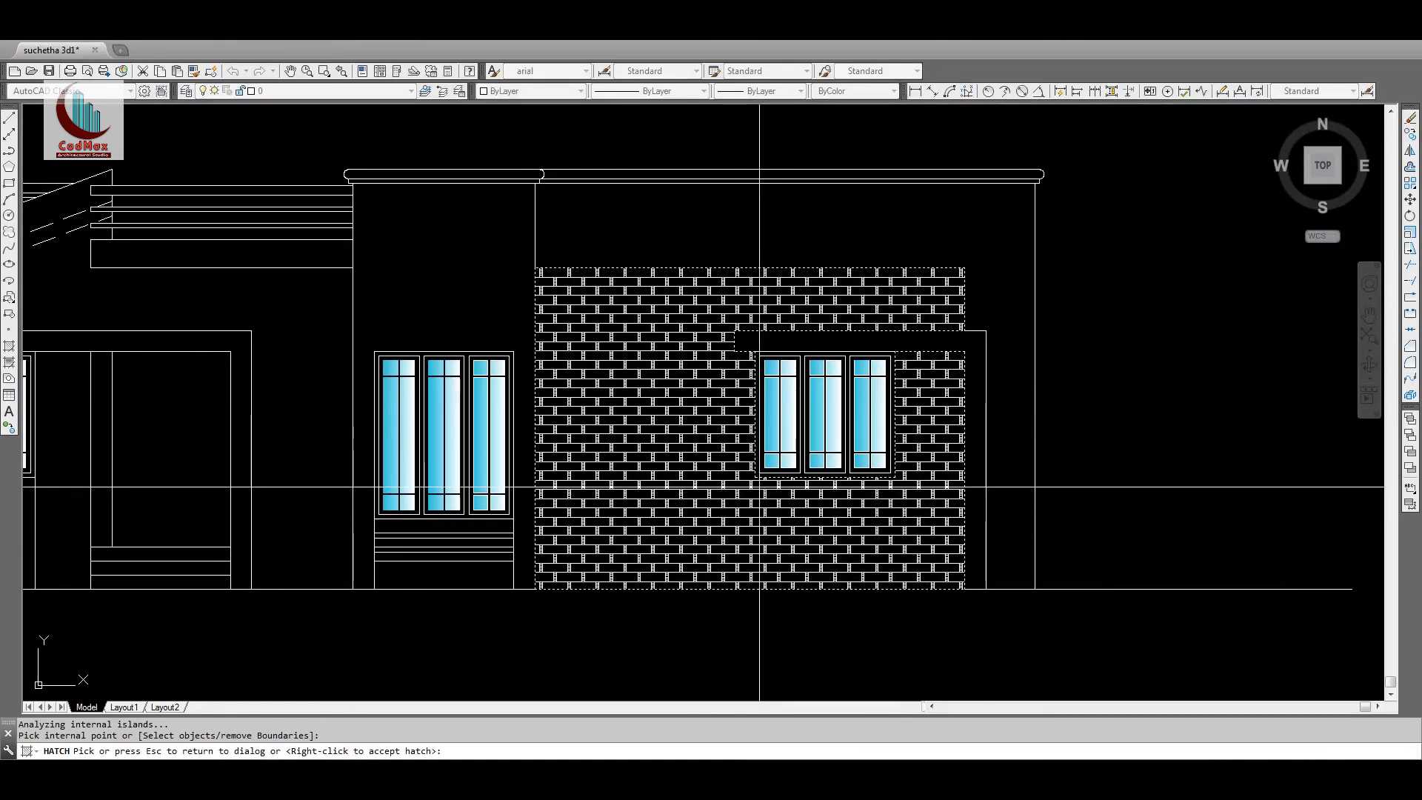
right_click(758, 486)
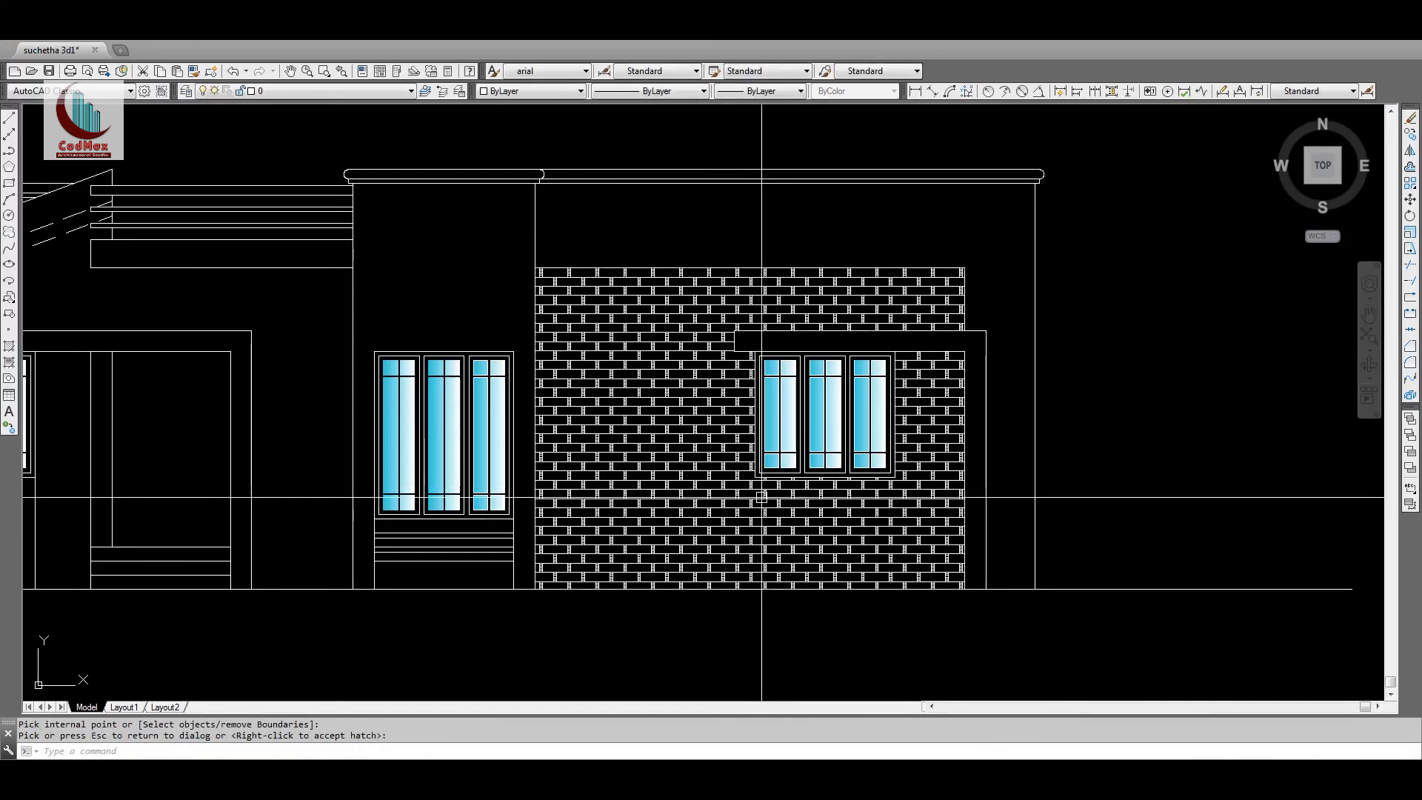
Step: Move the wall's brick hatch to the layer named hatch
type("z")
key("Return")
key("Return")
key("Escape")
left_click(666, 385)
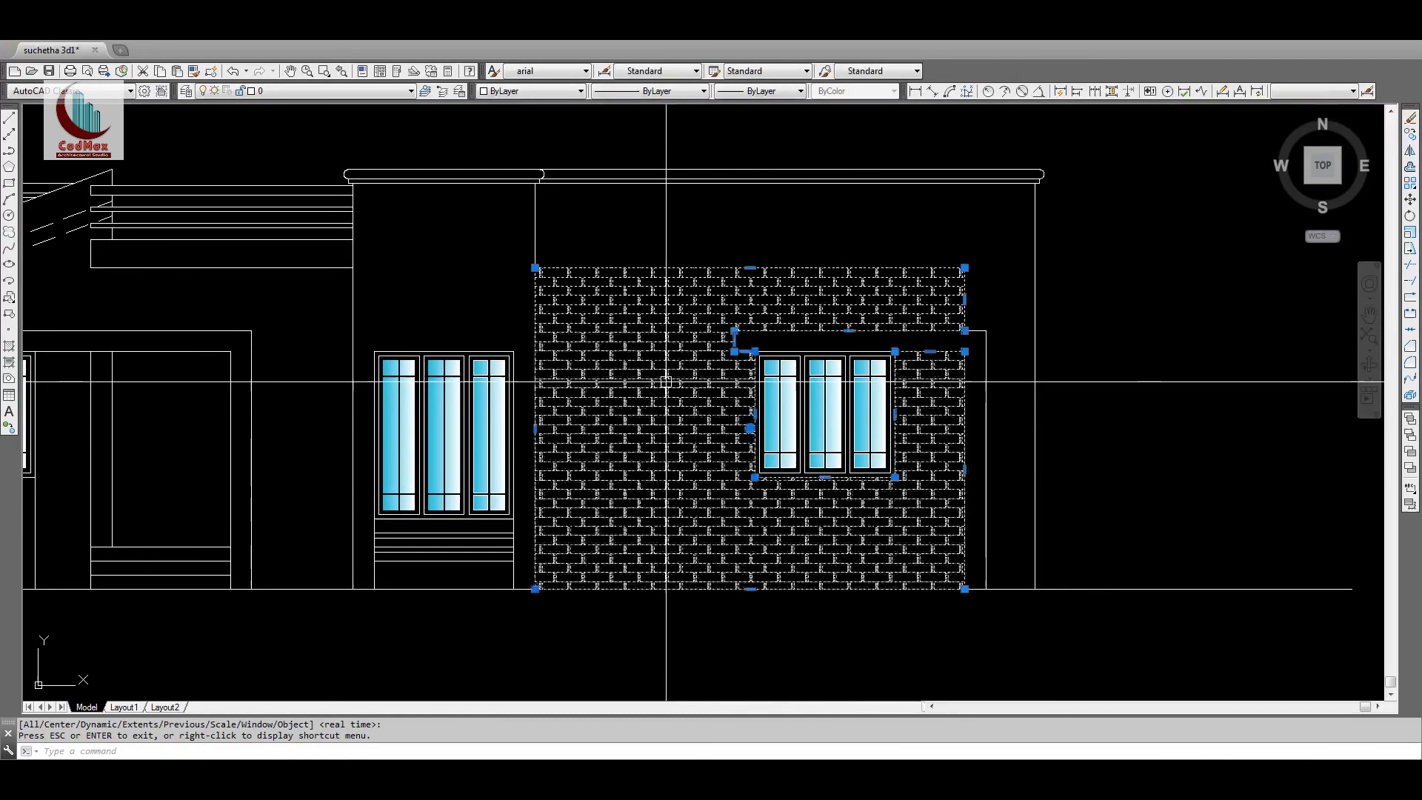
left_click(298, 91)
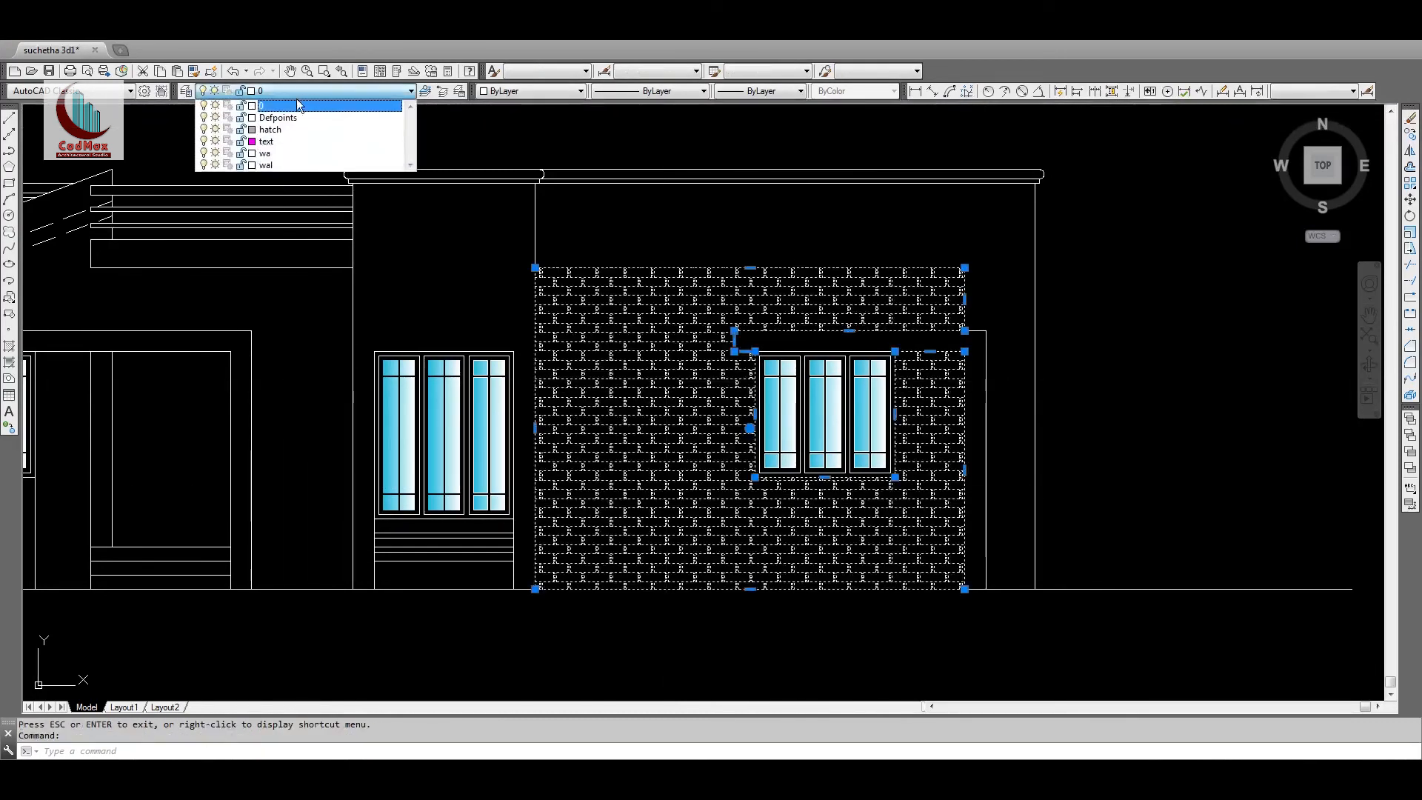
left_click(271, 129)
key("Escape")
Step: Hatch the narrow area below the carport window with the same BRSTONE pattern
type("z")
key("Return")
key("Return")
left_click_drag(724, 301, 613, 490)
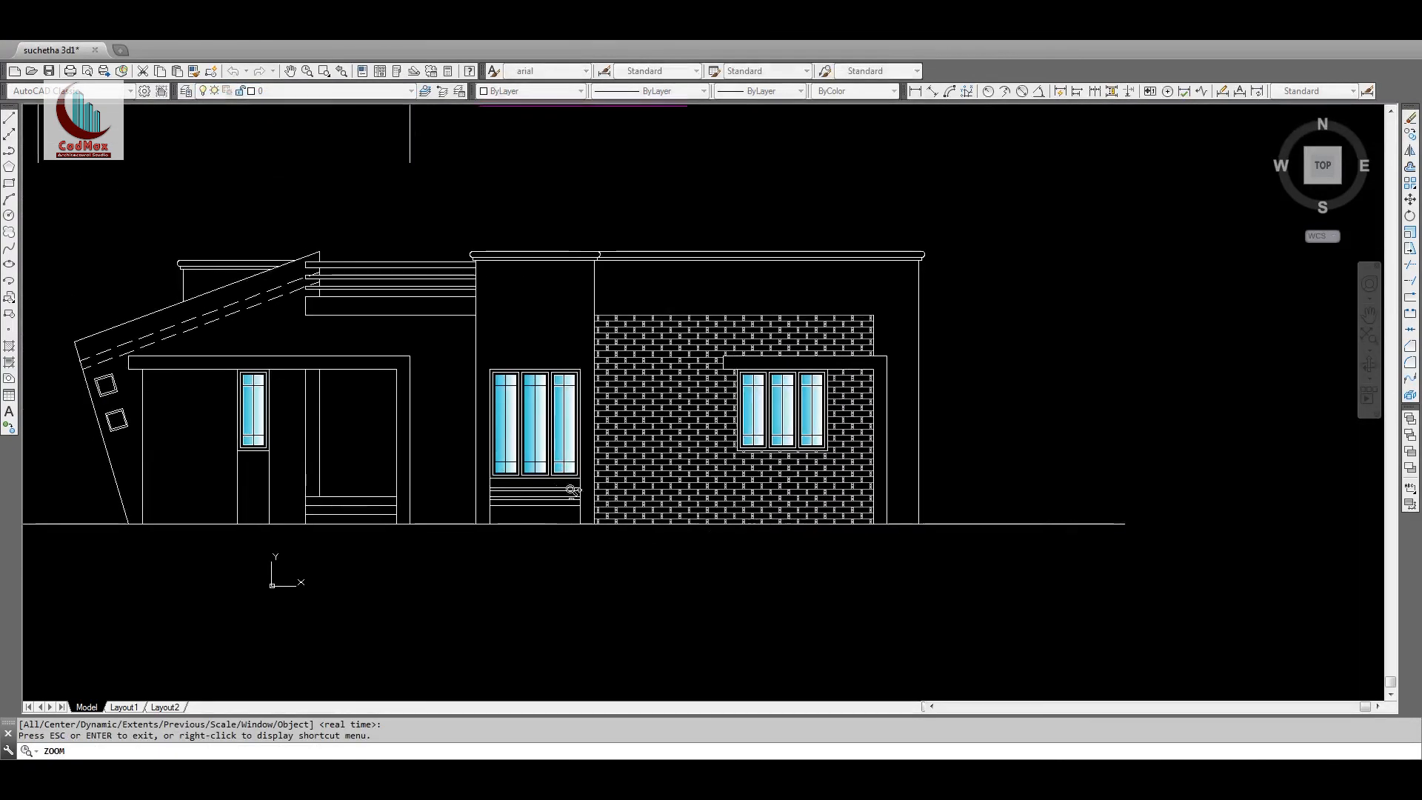
middle_click_drag(614, 491, 934, 485)
key("Escape")
type("h")
key("Return")
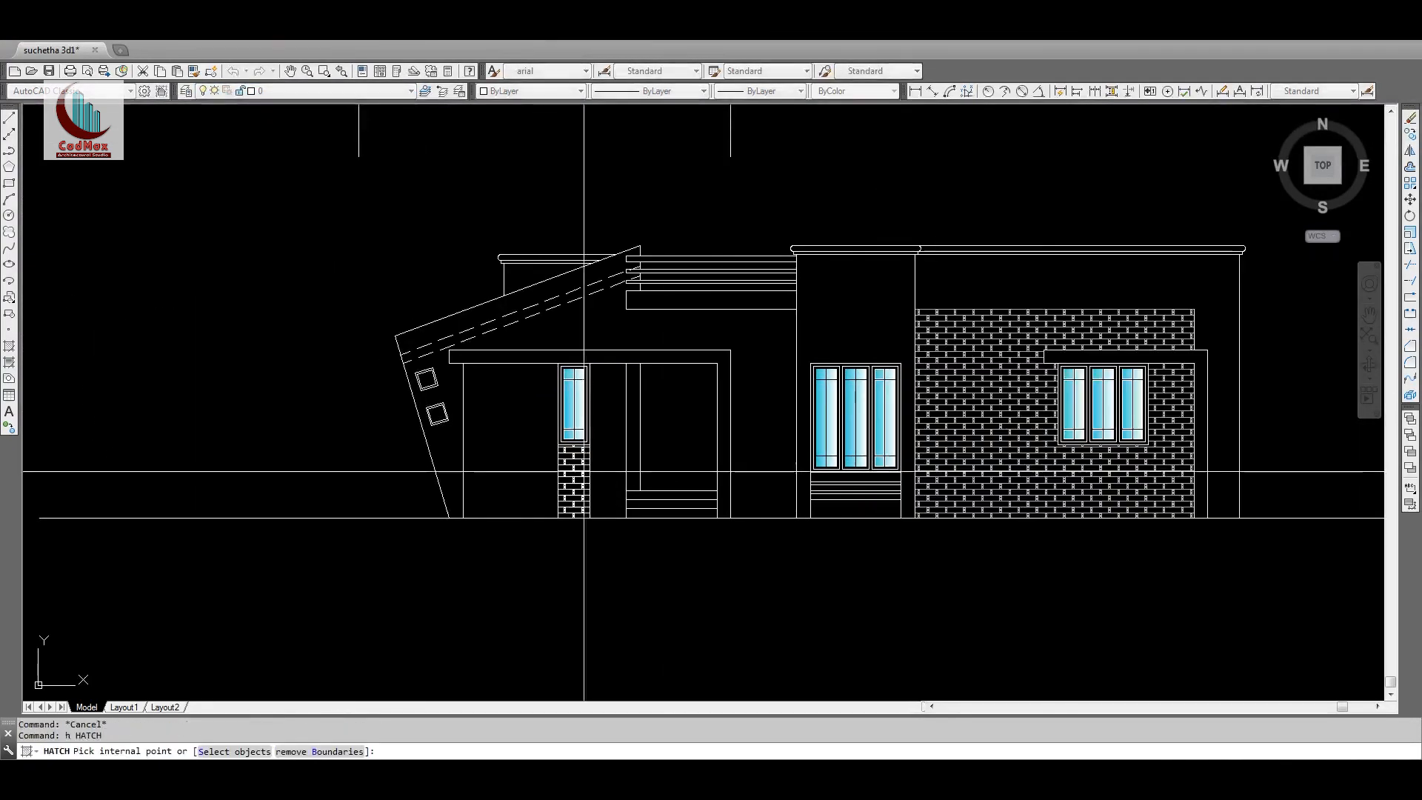
left_click(577, 474)
key("Return")
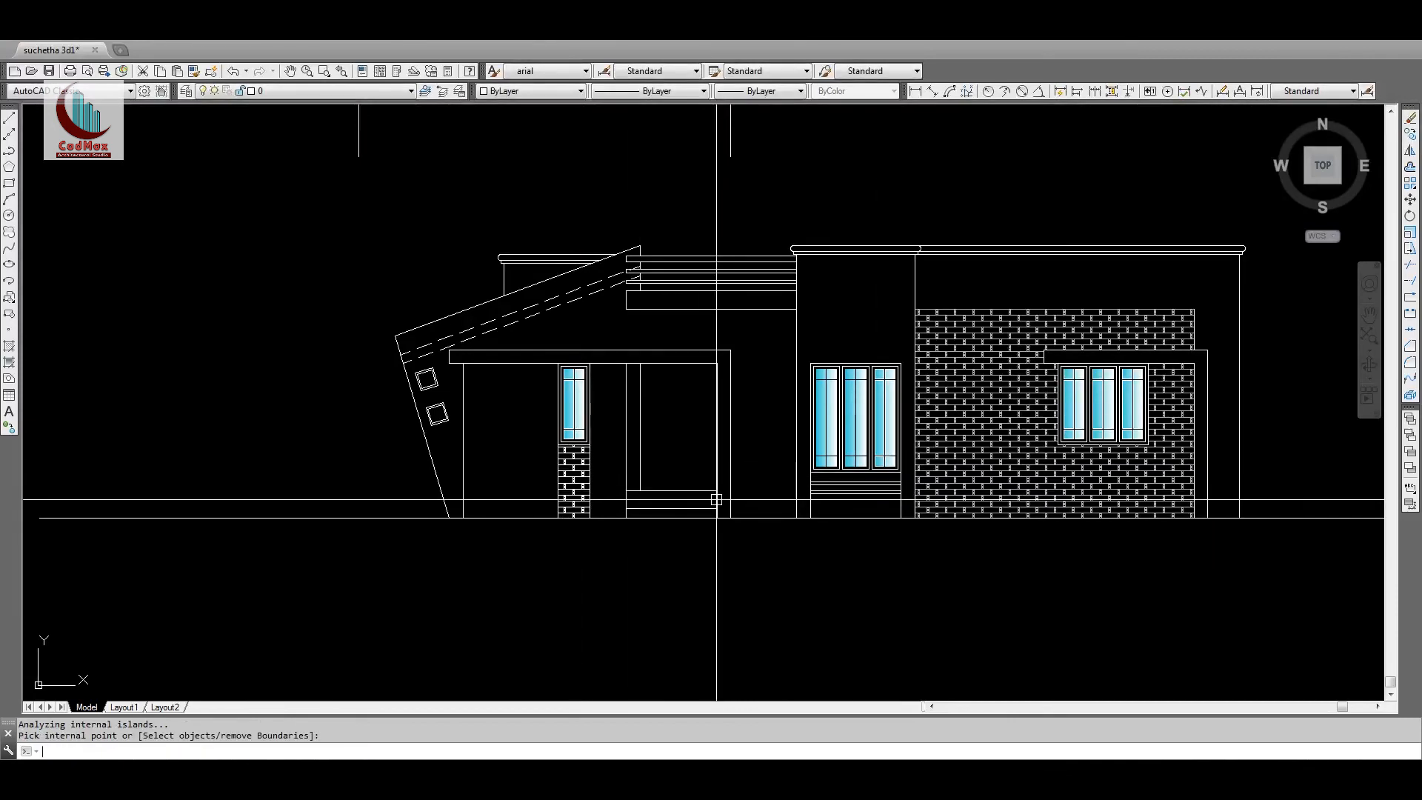
Step: Match the properties of the small brick hatch below the carport window to those of the large wall hatch
key("Return")
left_click(941, 442)
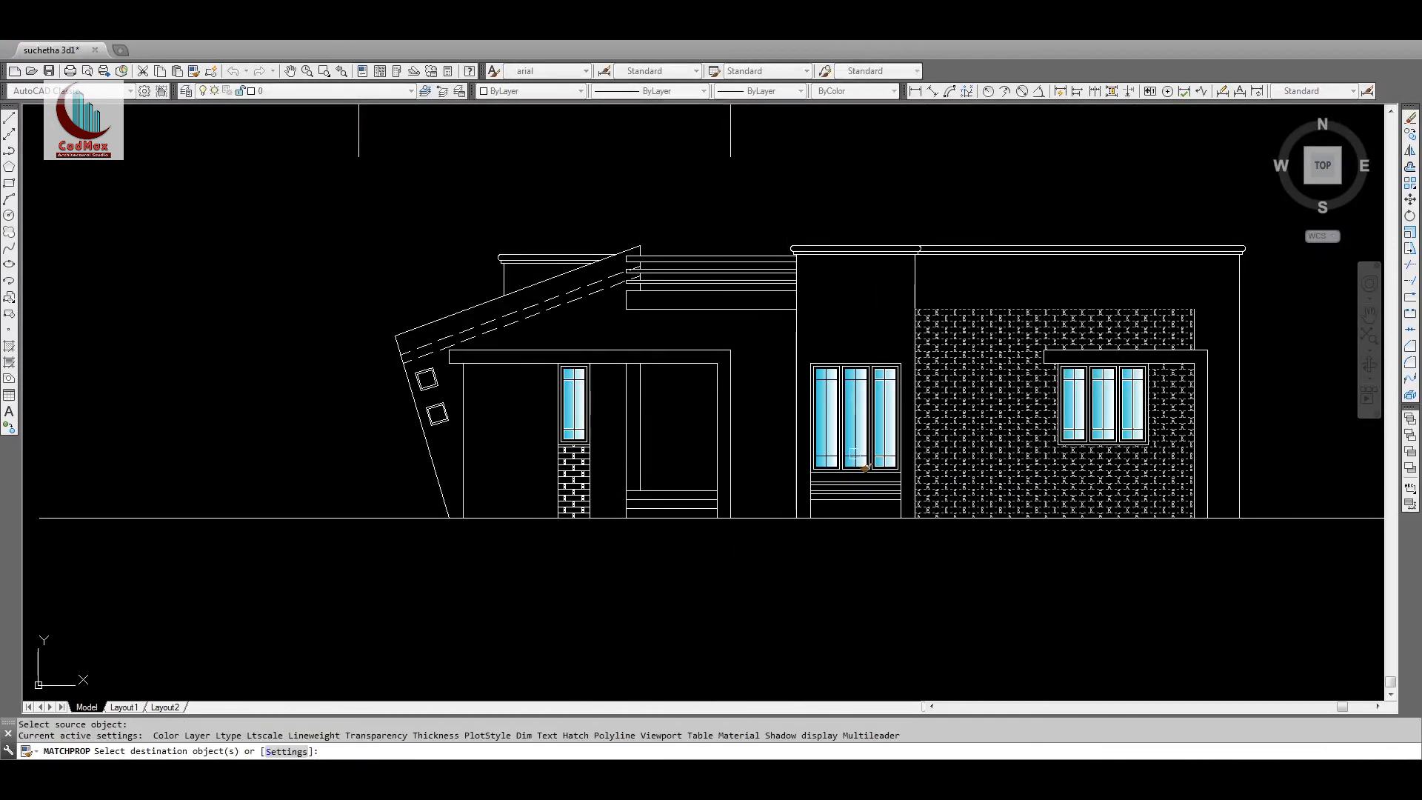
left_click(573, 463)
key("Return")
Step: Copy the GROUND FLOOR PLAN title straight down to just below the new elevation's ground line
type("z")
key("Return")
key("Return")
mouse_move(689, 393)
left_mouse_down()
mouse_move(746, 529)
mouse_move(582, 450)
left_mouse_up()
middle_click_drag(582, 449, 771, 447)
key("Escape")
type("z")
key("Return")
left_click(209, 302)
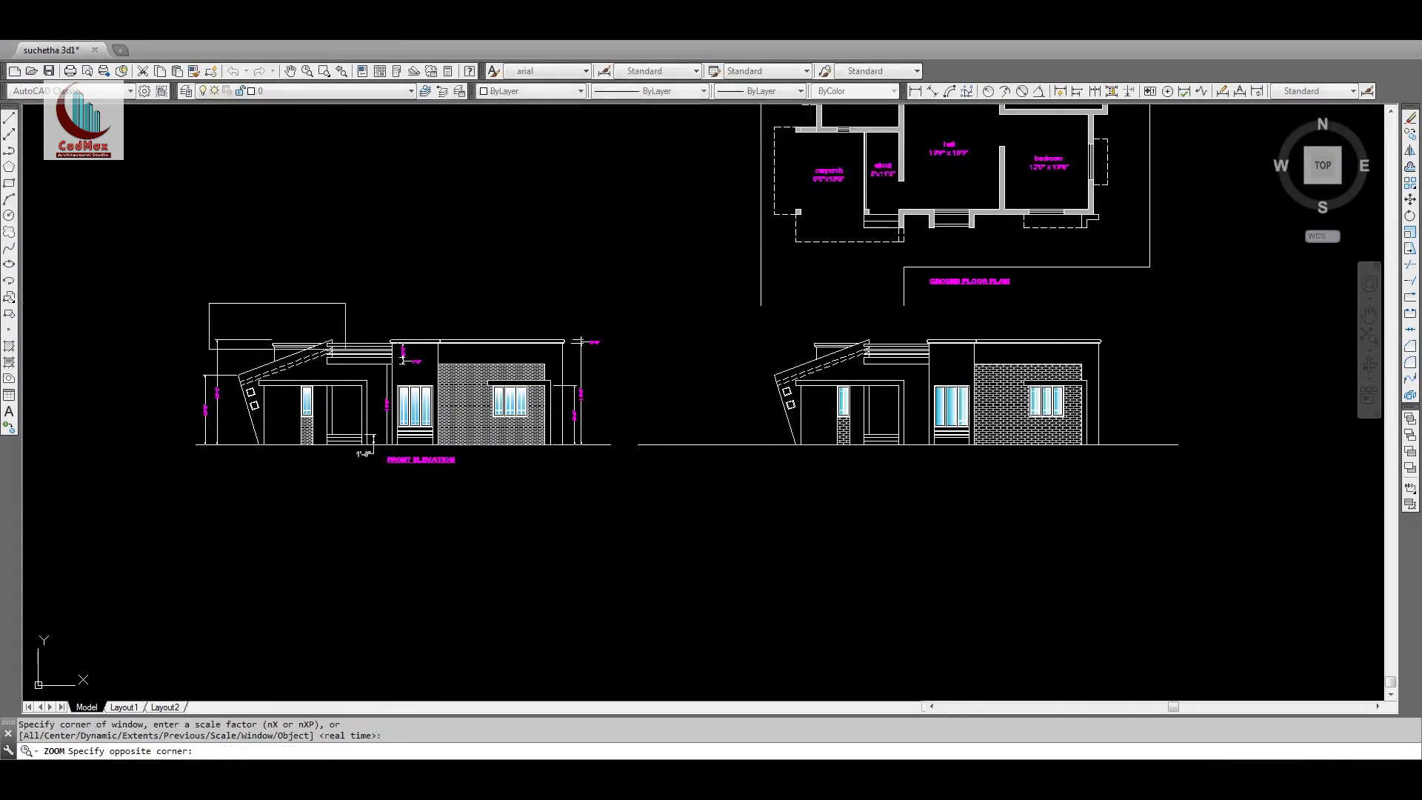
left_click(1174, 472)
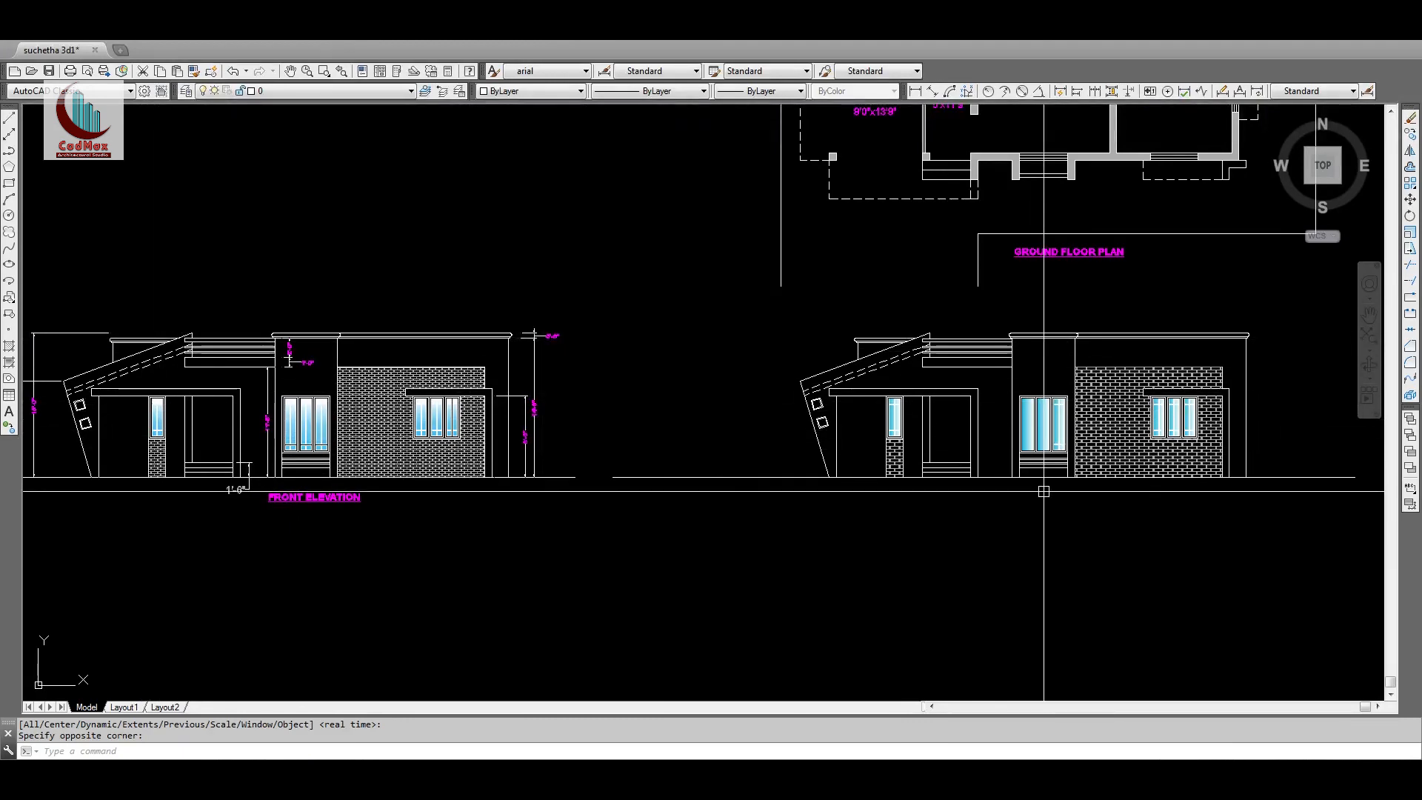
middle_click_drag(1044, 491, 1022, 508)
type("co")
key("Return")
left_click(1045, 259)
key("Return")
left_click(1033, 279)
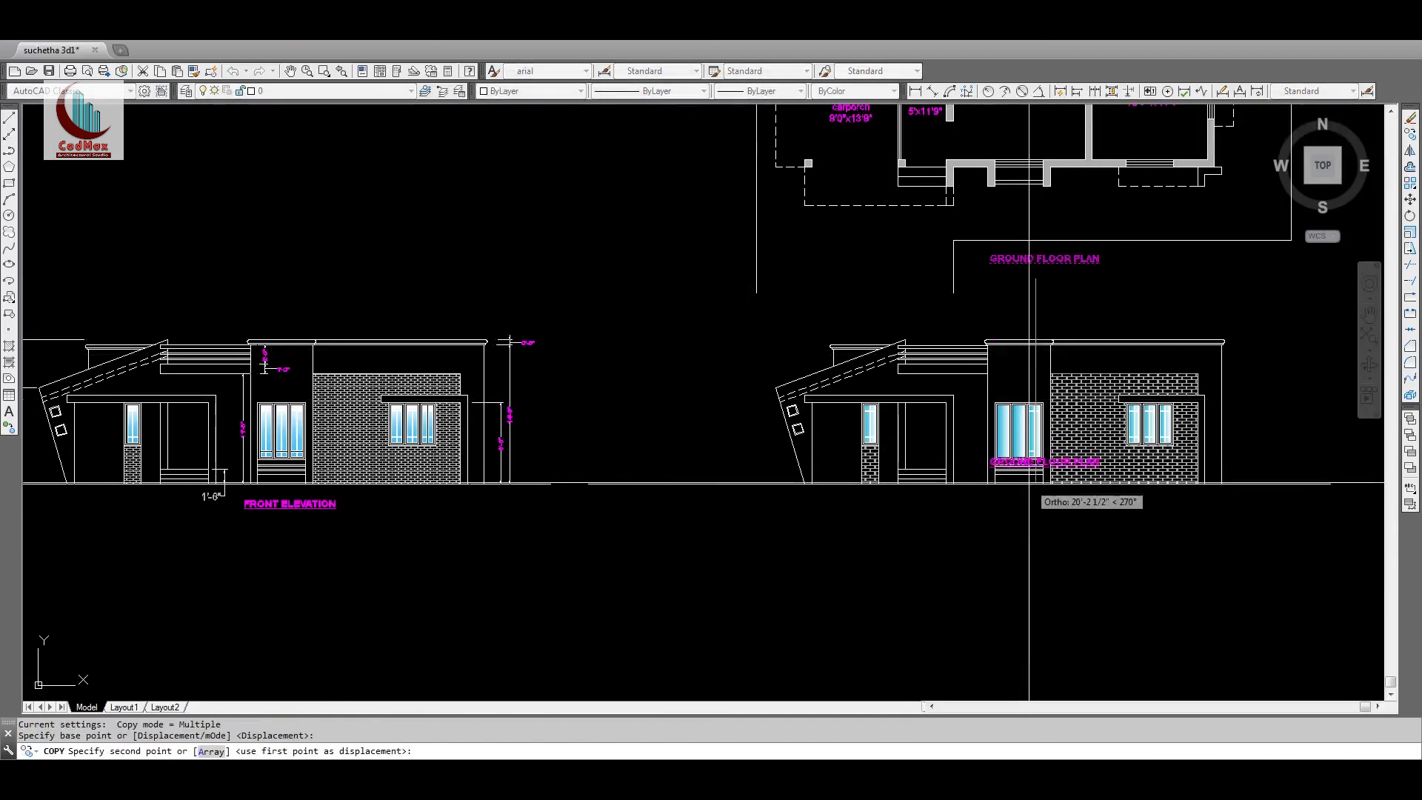
left_click(1019, 527)
key("Return")
Step: Change the copied title's text to FRONT ELEVATION
double_click(1096, 506)
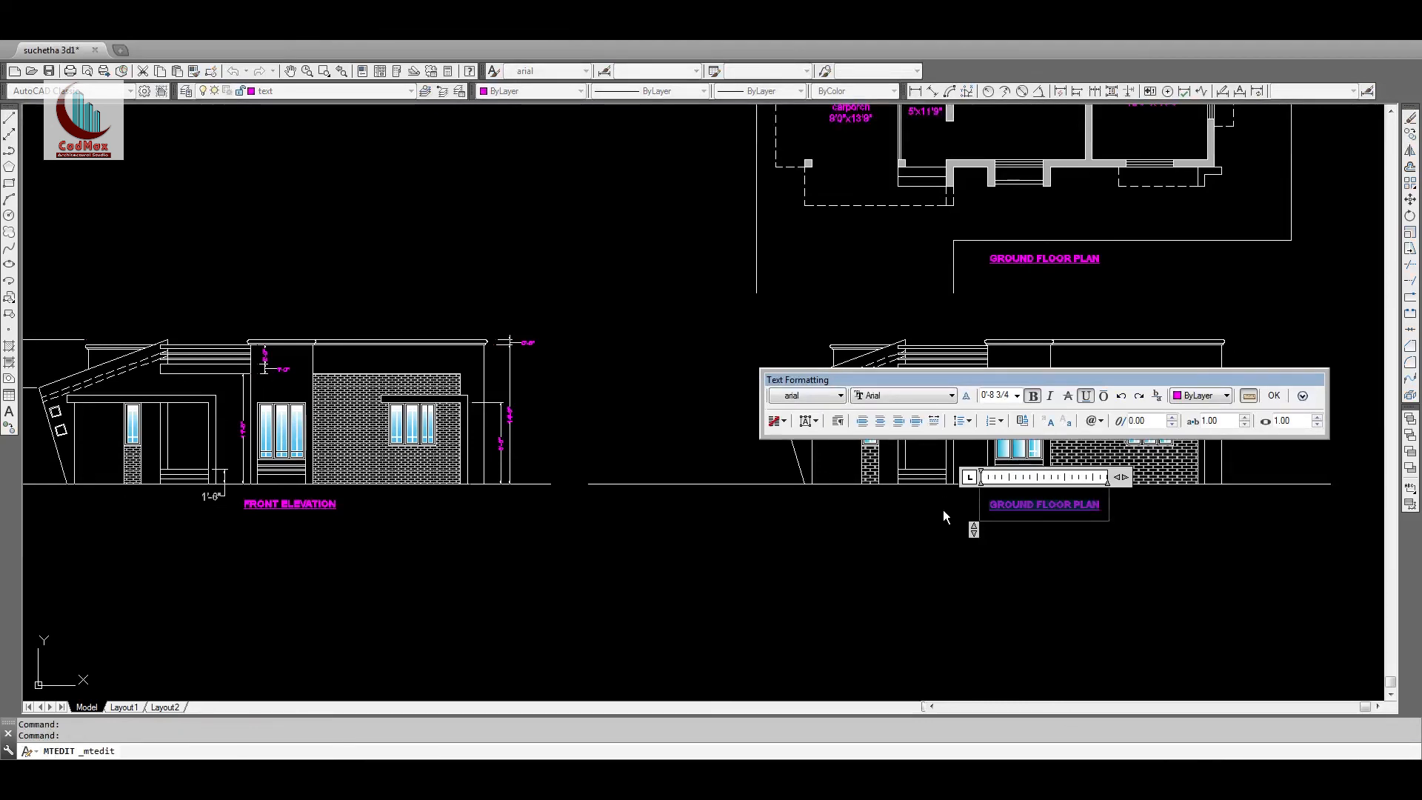
type("FRONT ELVATION")
key("Left")
key("Left")
key("Left")
key("Left")
key("Left")
key("Left")
type("E")
left_click(943, 510)
mouse_move(1097, 529)
middle_mouse_down()
mouse_move(984, 558)
mouse_move(917, 597)
middle_mouse_up()
key("Escape")
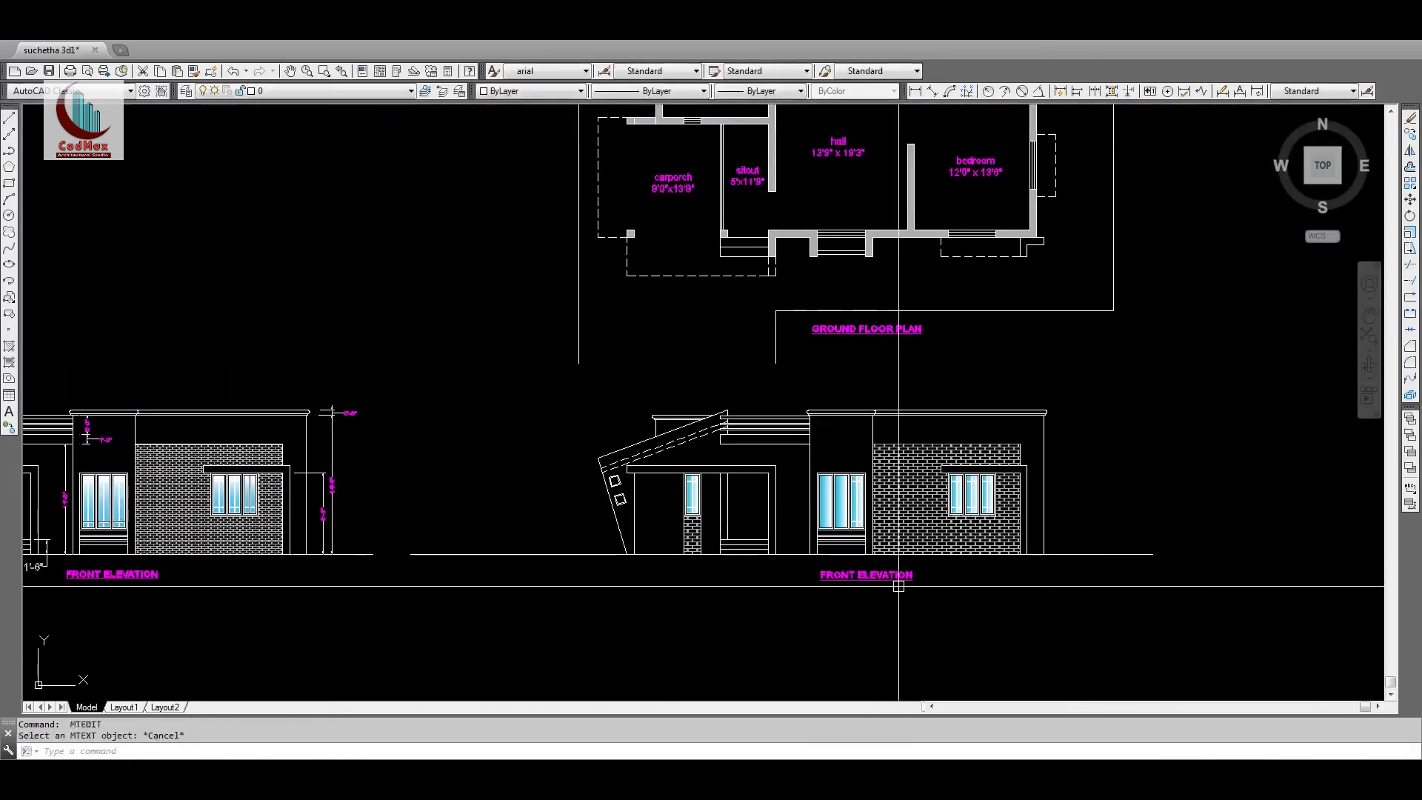
Step: Inspect the completed front elevation close up, checking its windows, brick hatches and roof lines
type("z")
key("Return")
left_click(564, 596)
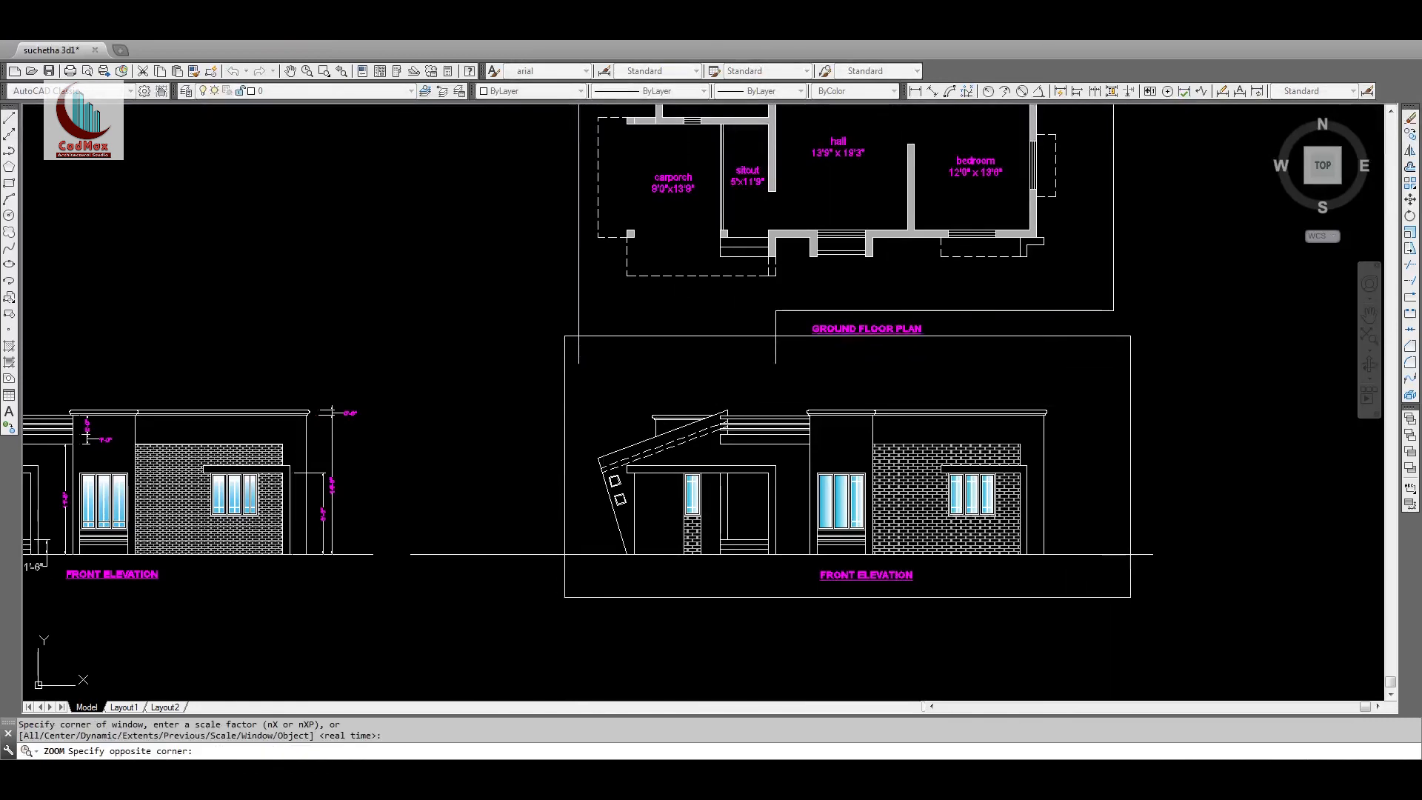
left_click(1102, 319)
middle_click_drag(970, 359, 965, 659)
middle_click_drag(947, 264, 936, 663)
middle_click_drag(938, 567, 953, 174)
middle_click_drag(922, 482, 918, 256)
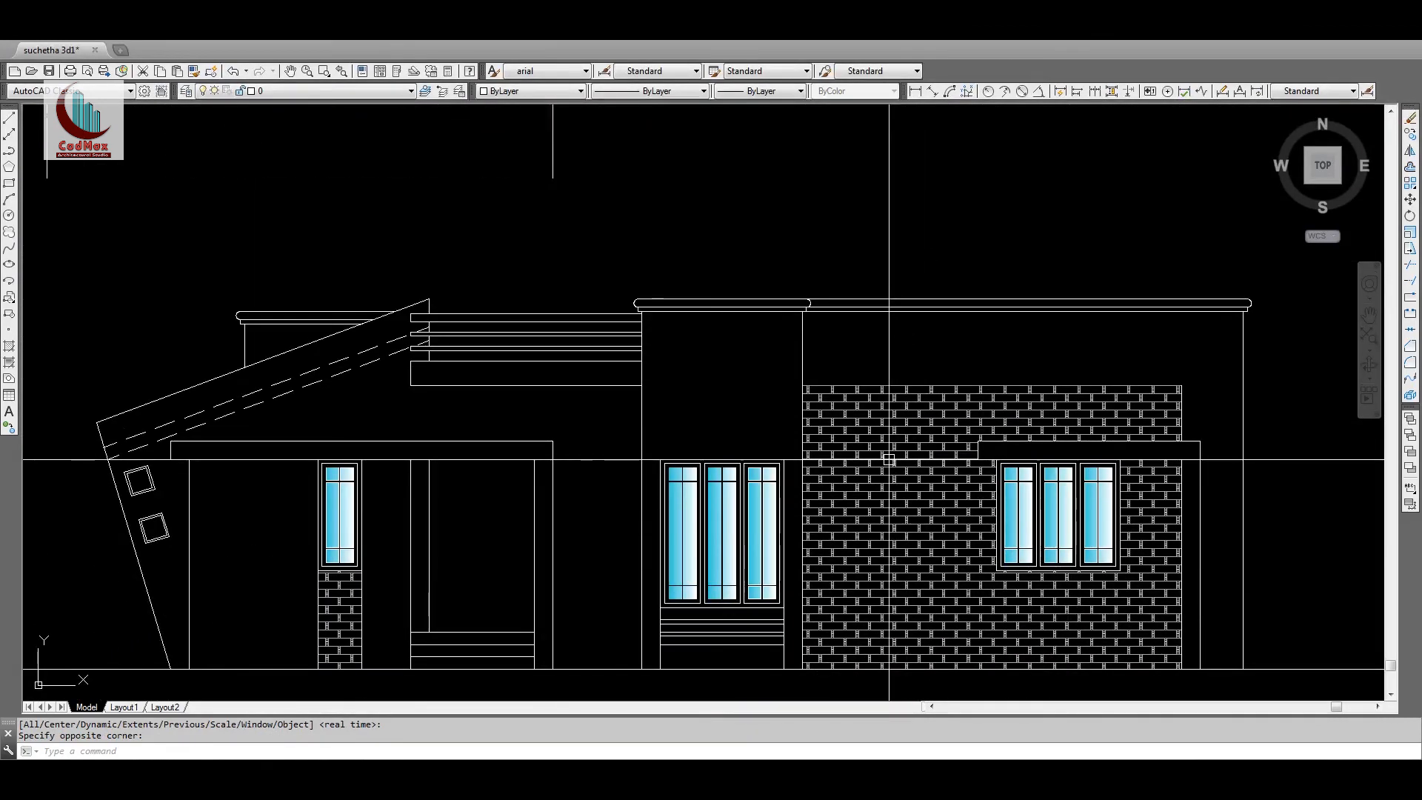
middle_click_drag(892, 398, 888, 526)
Step: Review the whole ground floor plan and compare the new front elevation with the dimensioned reference elevation
type("z")
key("Return")
key("Return")
left_click_drag(921, 264, 903, 518)
middle_click_drag(871, 333, 799, 630)
left_click_drag(804, 630, 828, 408)
middle_click_drag(827, 408, 826, 539)
left_click_drag(874, 425, 869, 544)
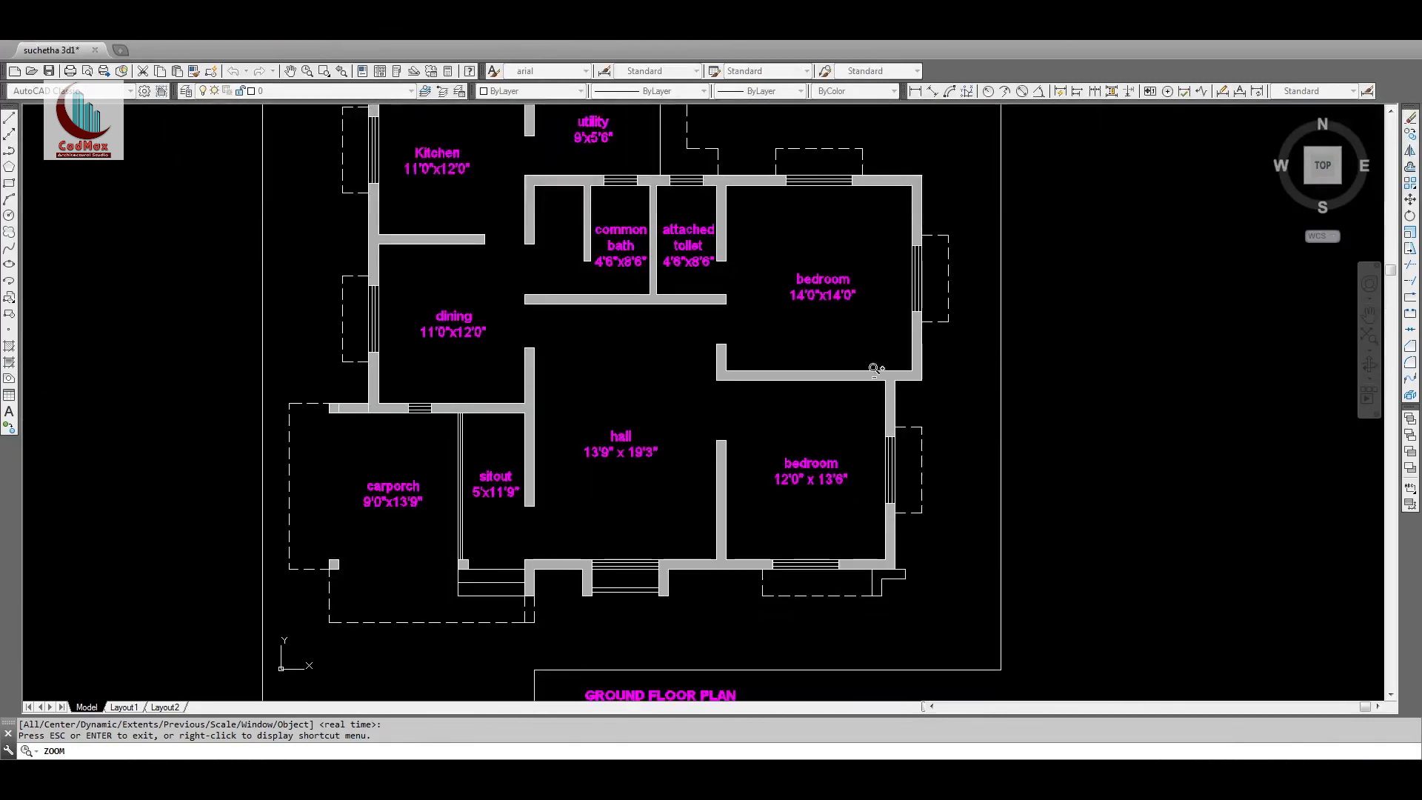
left_click_drag(876, 403, 865, 458)
middle_click_drag(866, 458, 907, 503)
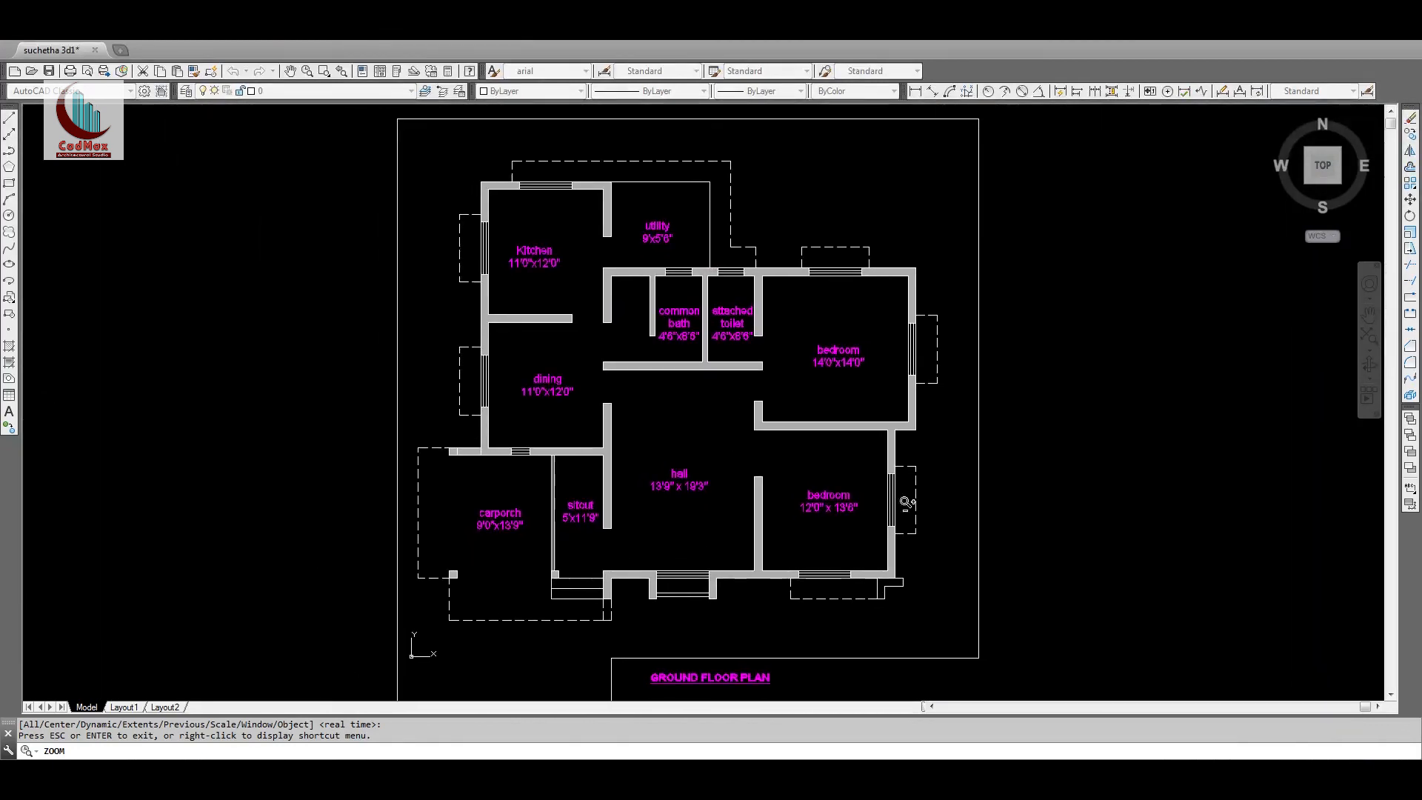
middle_click_drag(748, 570, 1318, 185)
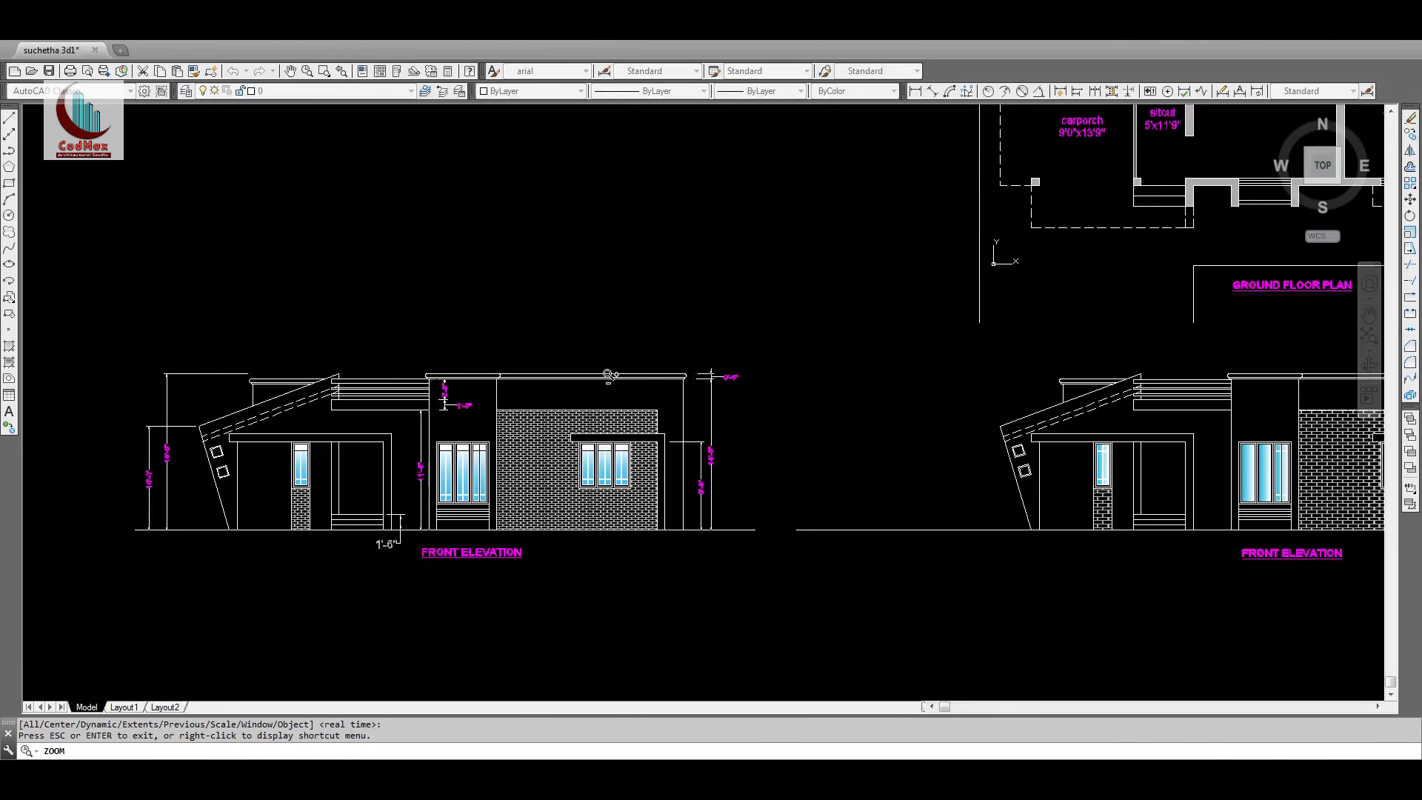
key("Escape")
middle_click_drag(673, 403, 406, 425)
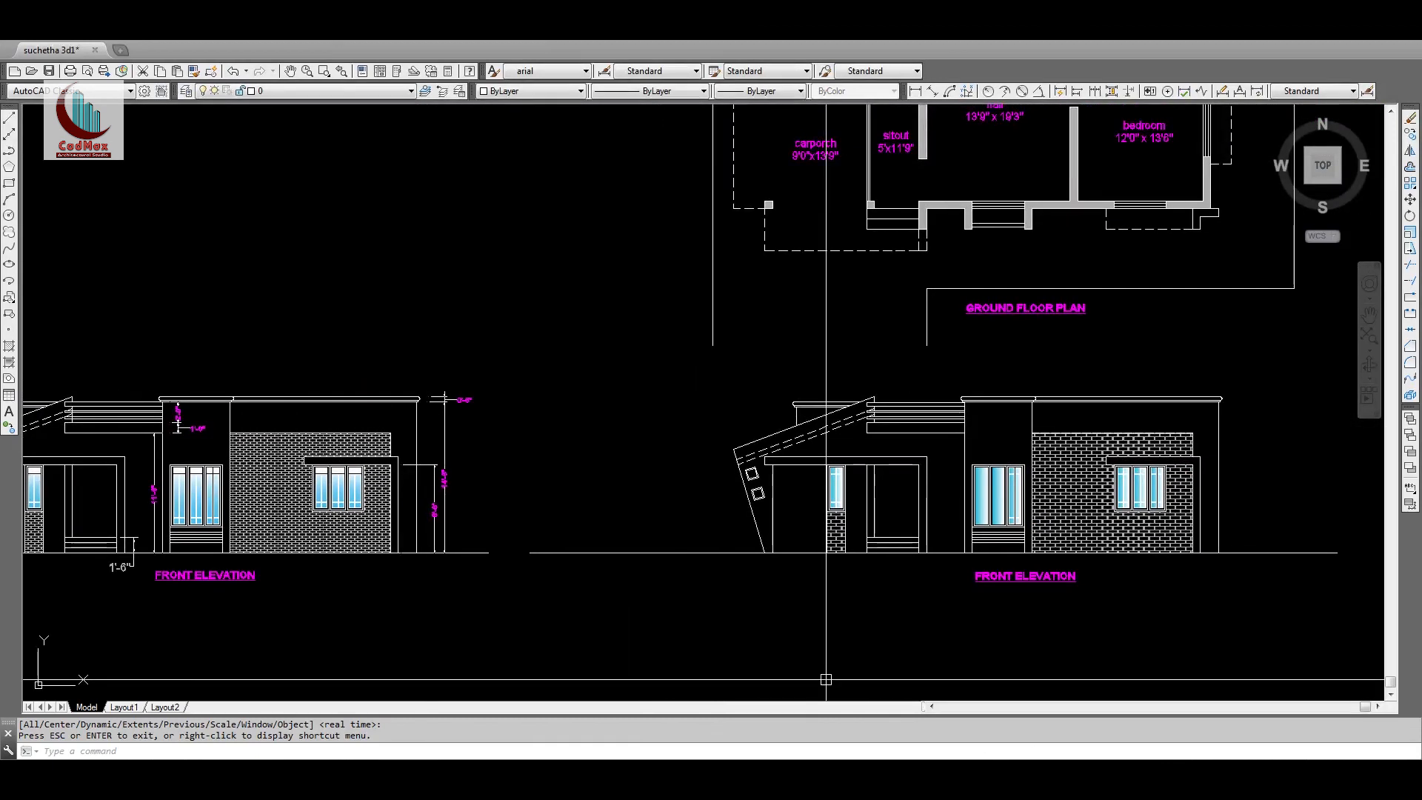